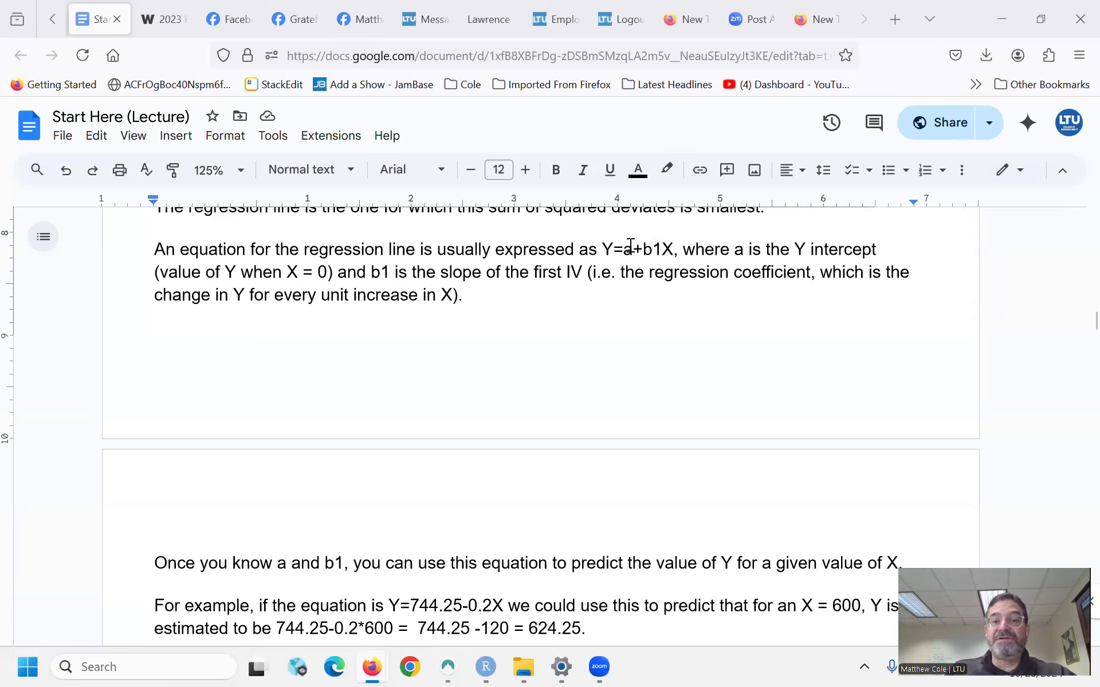
# - Review the regression equation Y=a+b1X, its prediction example for X = 600, and the example scenario in the lecture document
pyautogui.moveTo(696, 250); pyautogui.dragTo(871, 250)
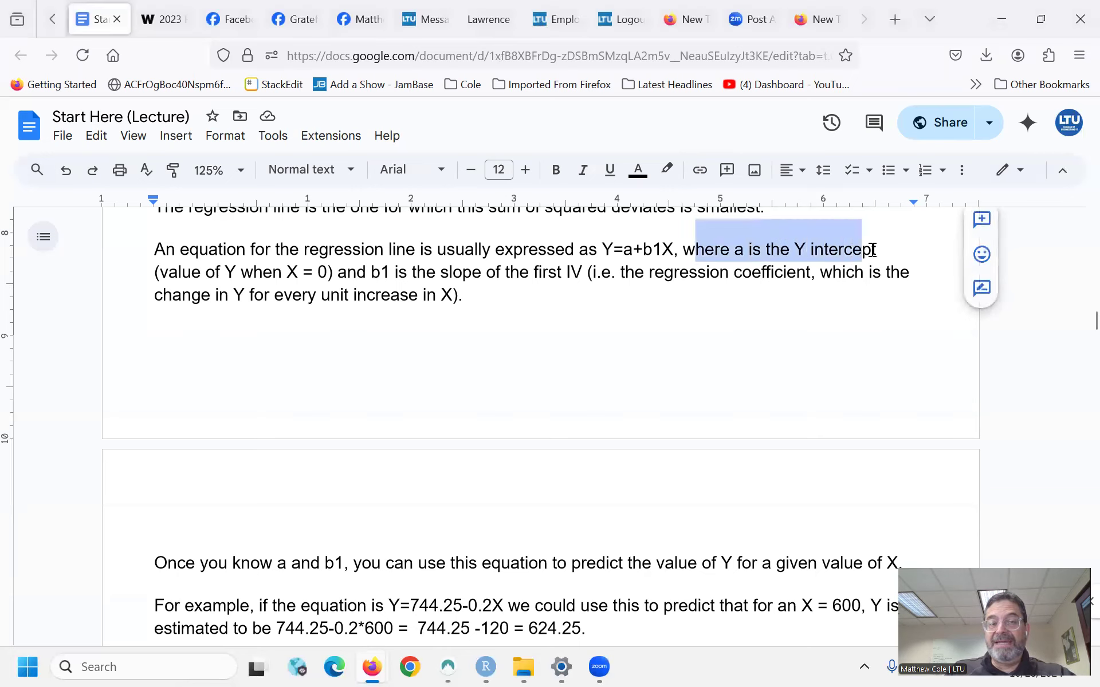
pyautogui.click(254, 266)
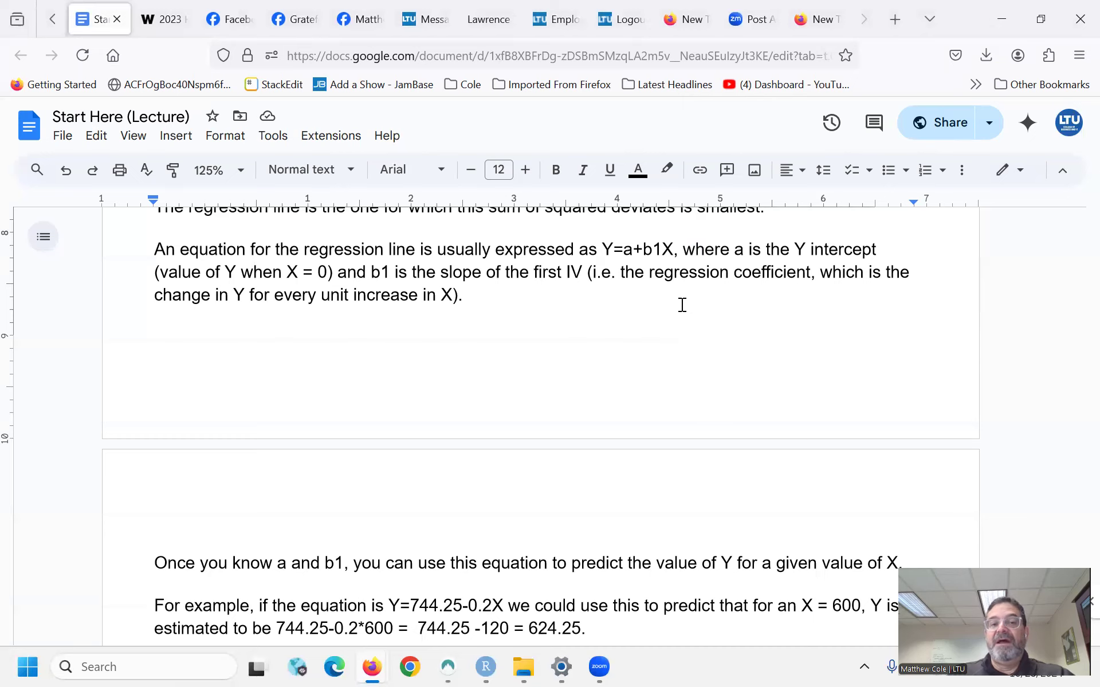
pyautogui.scroll(-2, 682, 305)
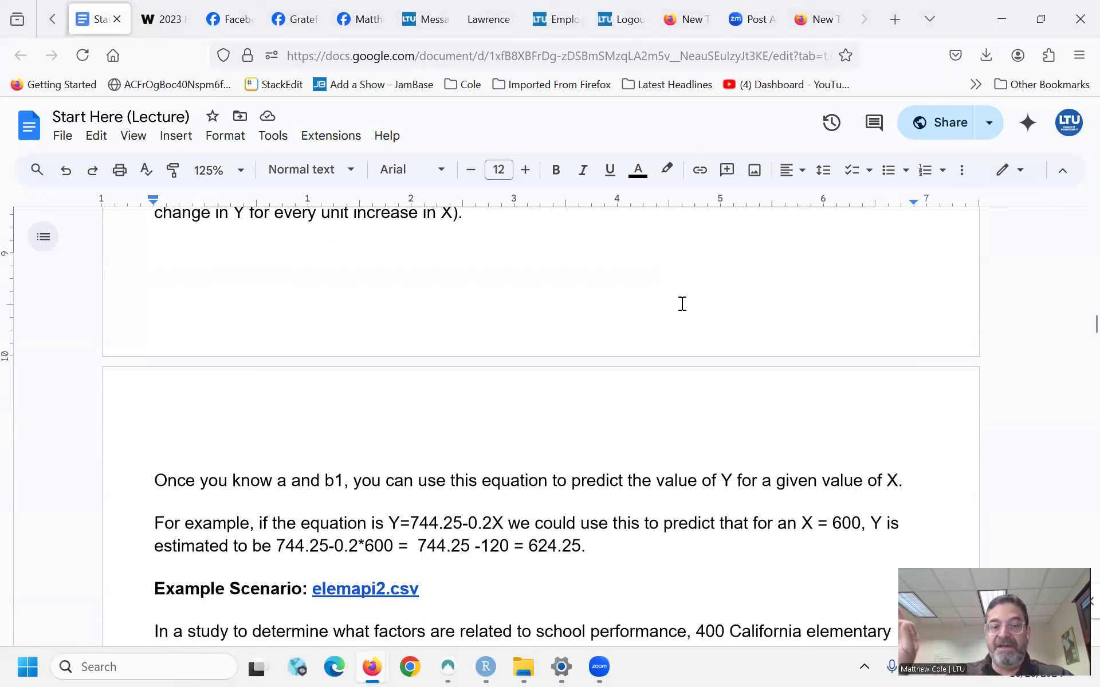
pyautogui.scroll(-2, 683, 304)
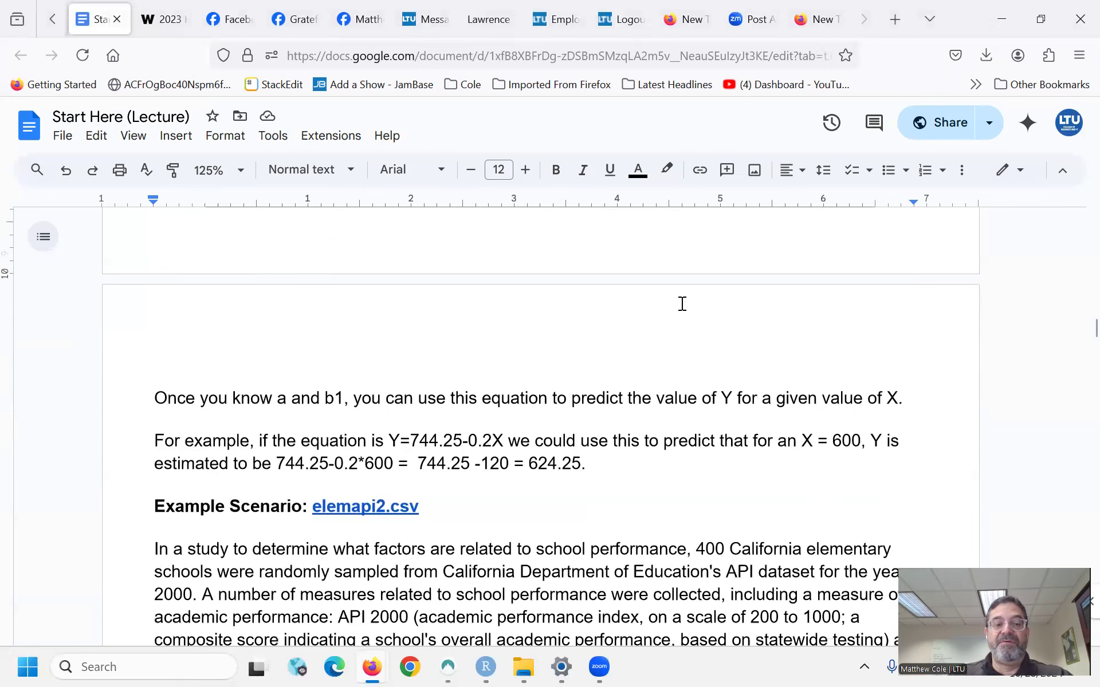
pyautogui.click(282, 400)
pyautogui.moveTo(325, 398); pyautogui.dragTo(344, 397)
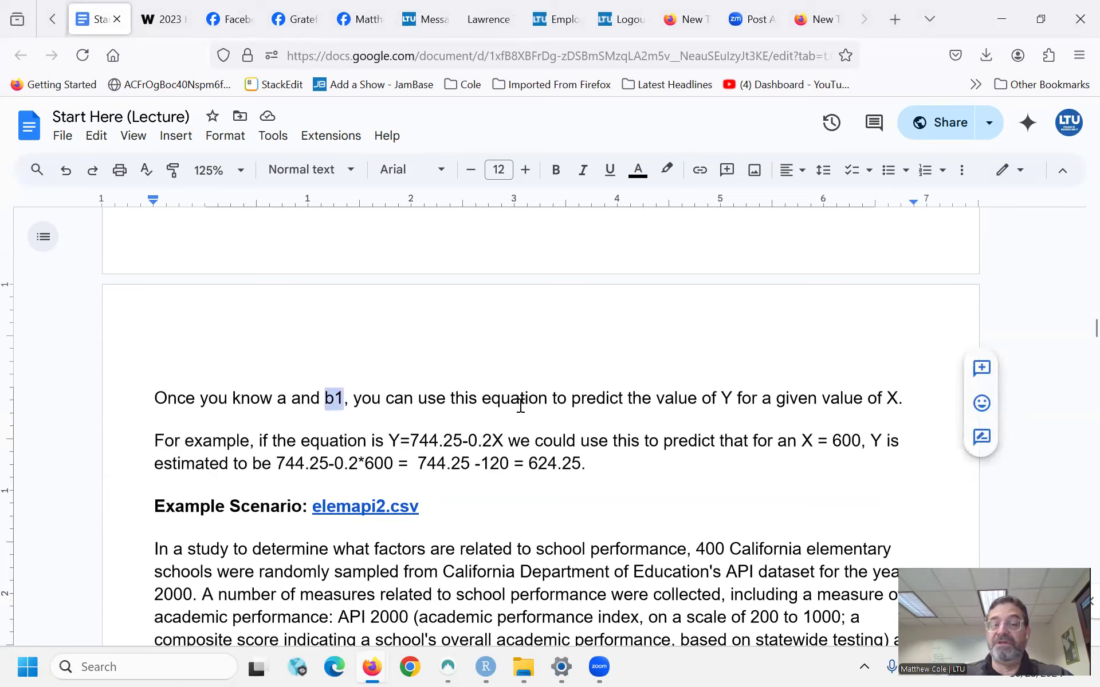
pyautogui.click(658, 408)
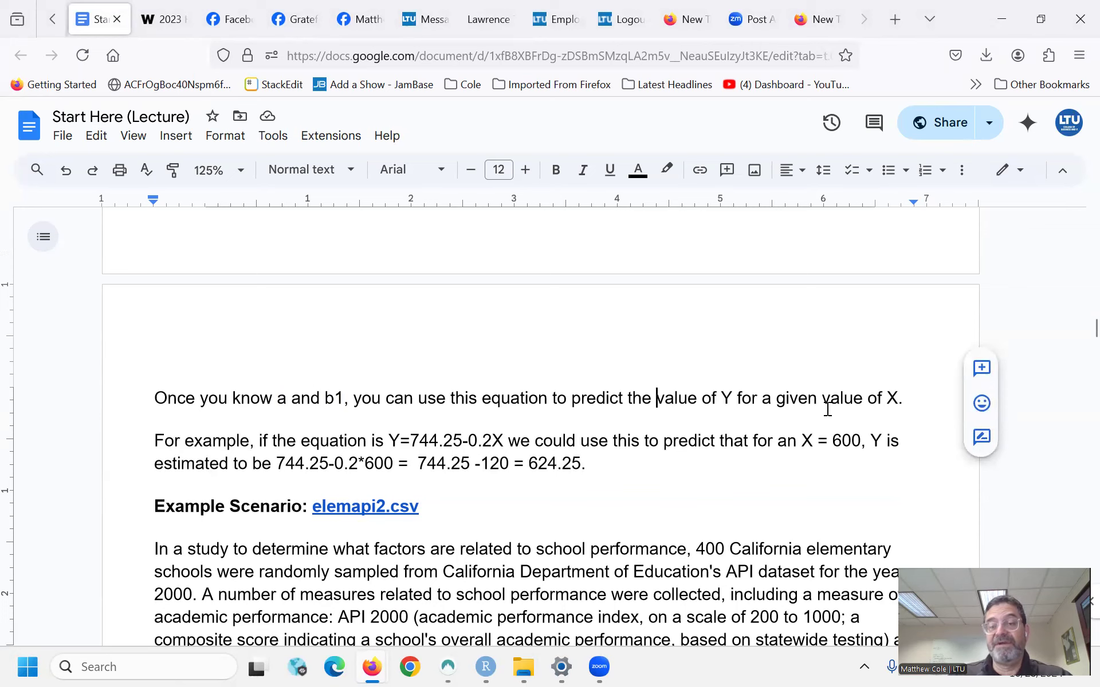
pyautogui.scroll(-3, 896, 397)
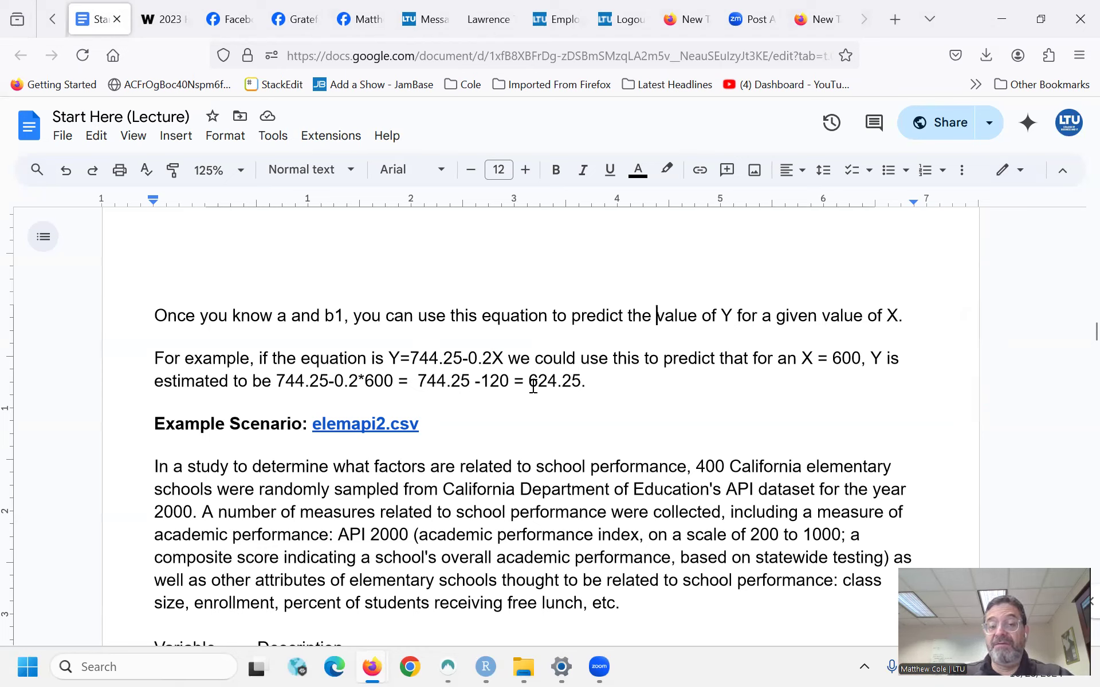
pyautogui.moveTo(528, 382); pyautogui.dragTo(595, 376)
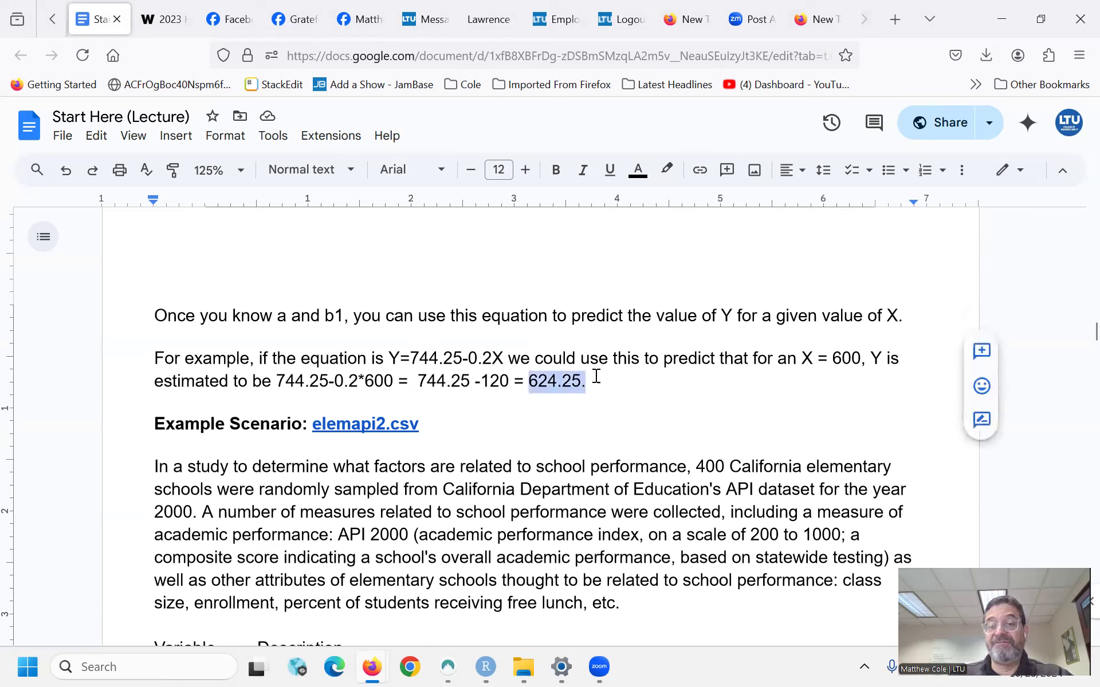
pyautogui.moveTo(276, 381); pyautogui.dragTo(331, 382)
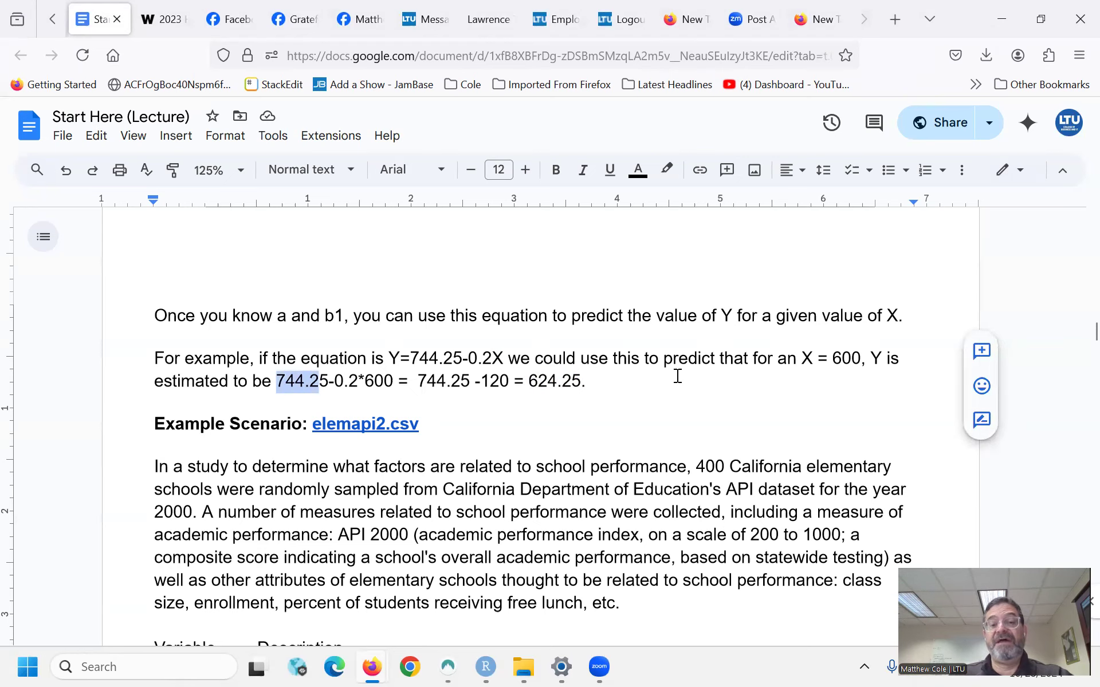
pyautogui.scroll(-2, 677, 376)
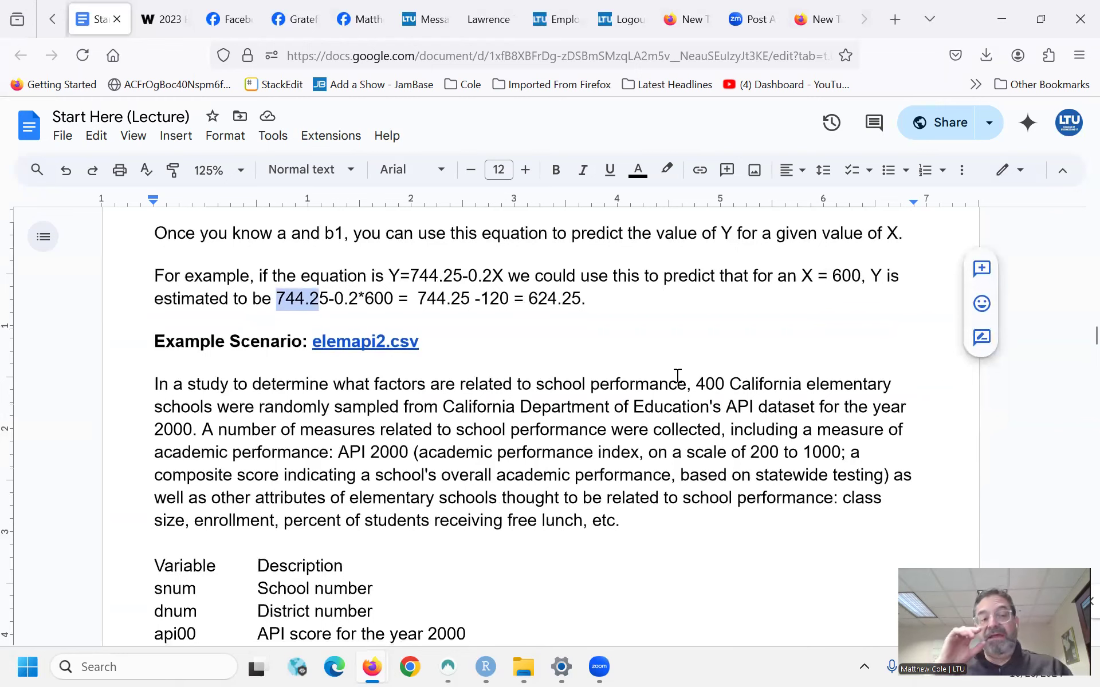
pyautogui.scroll(-2, 581, 358)
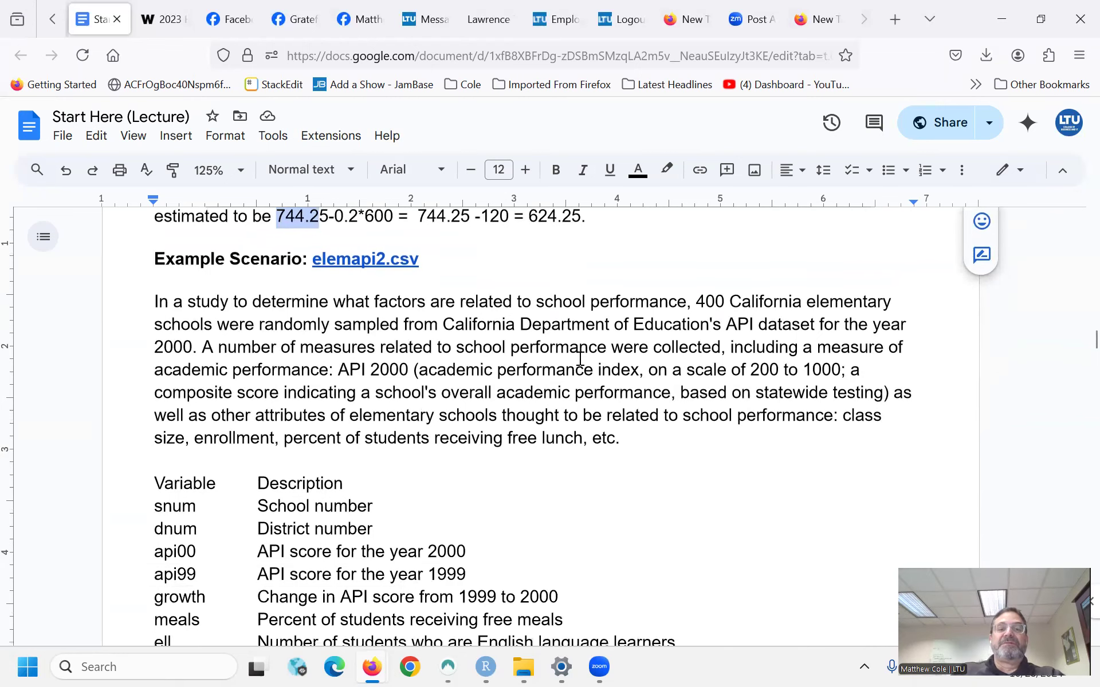
# - View the linked elemapi2.csv dataset in Google Drive and return to the lecture document
pyautogui.click(356, 263)
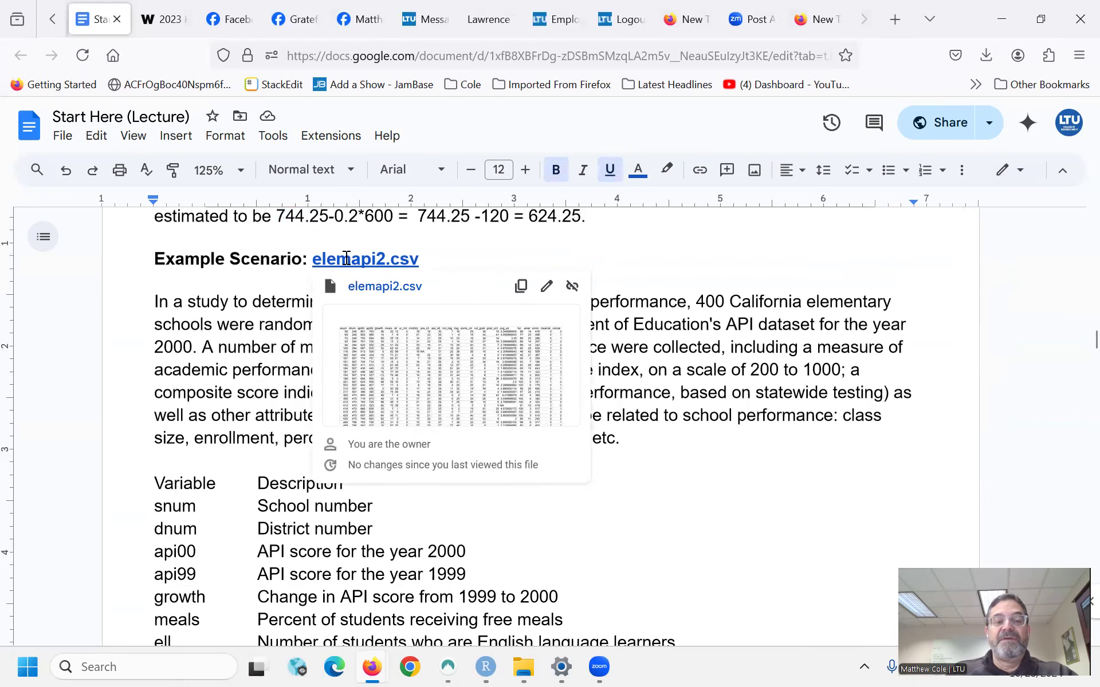
pyautogui.click(368, 286)
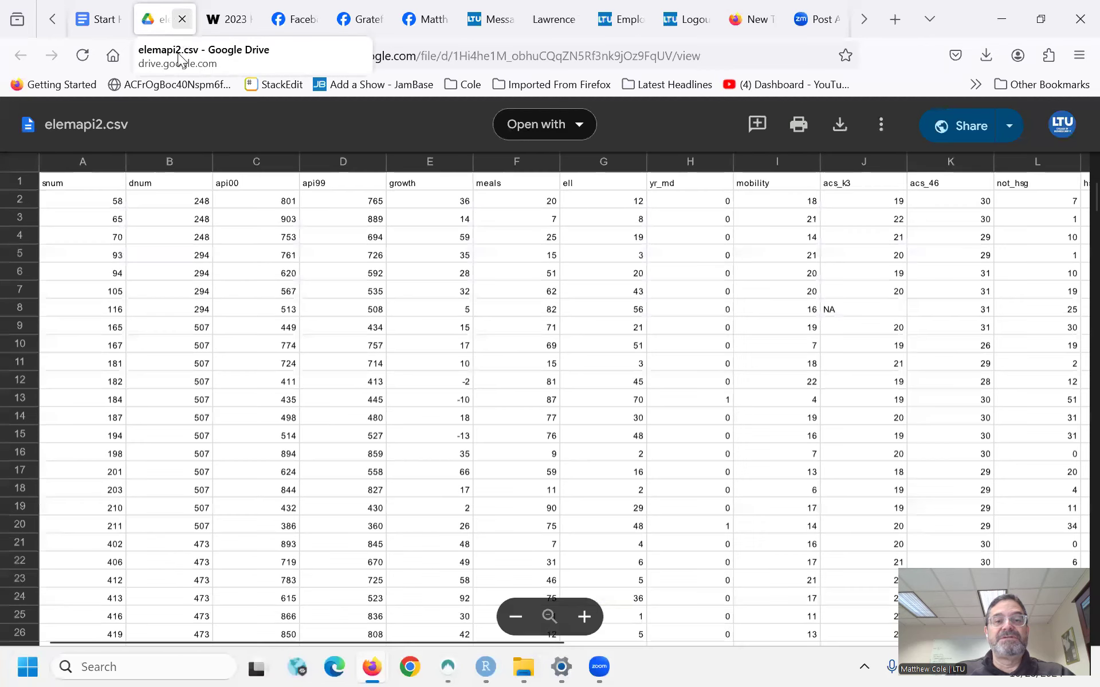
pyautogui.click(183, 19)
pyautogui.rightClick(368, 261)
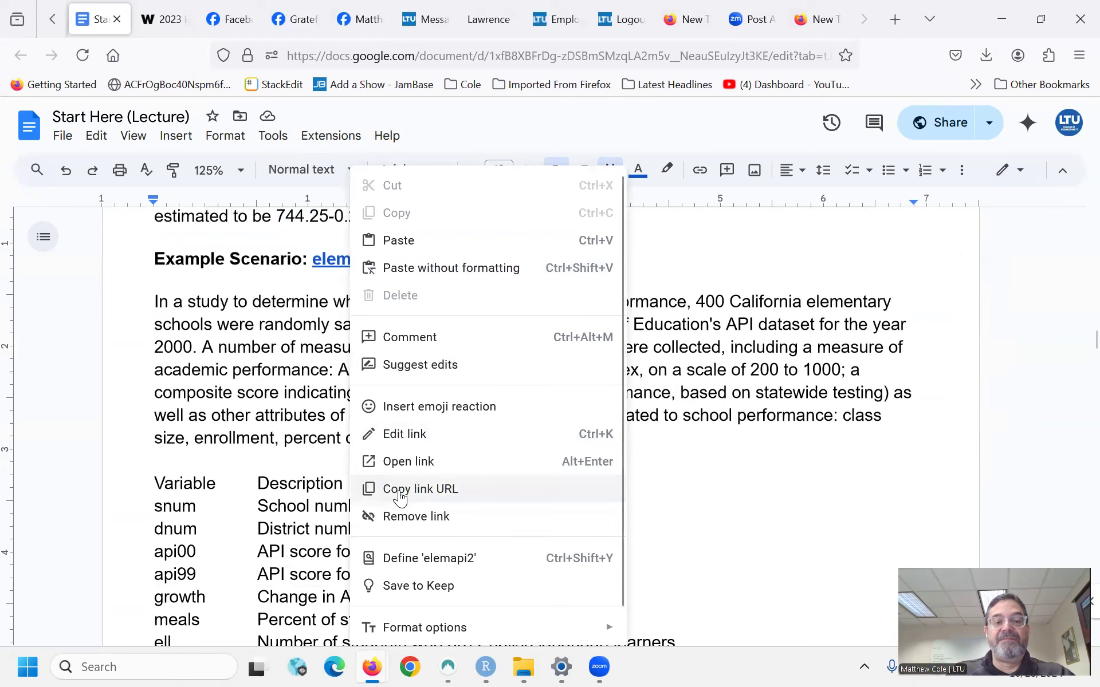
pyautogui.click(275, 271)
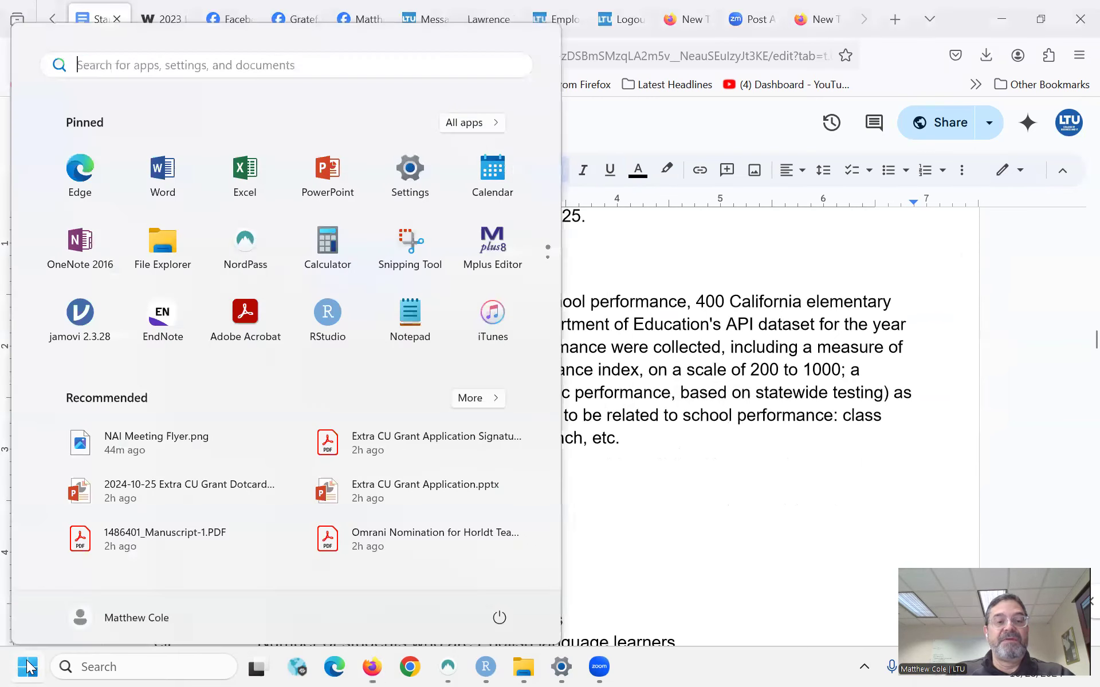
pyautogui.click(27, 667)
pyautogui.click(221, 54)
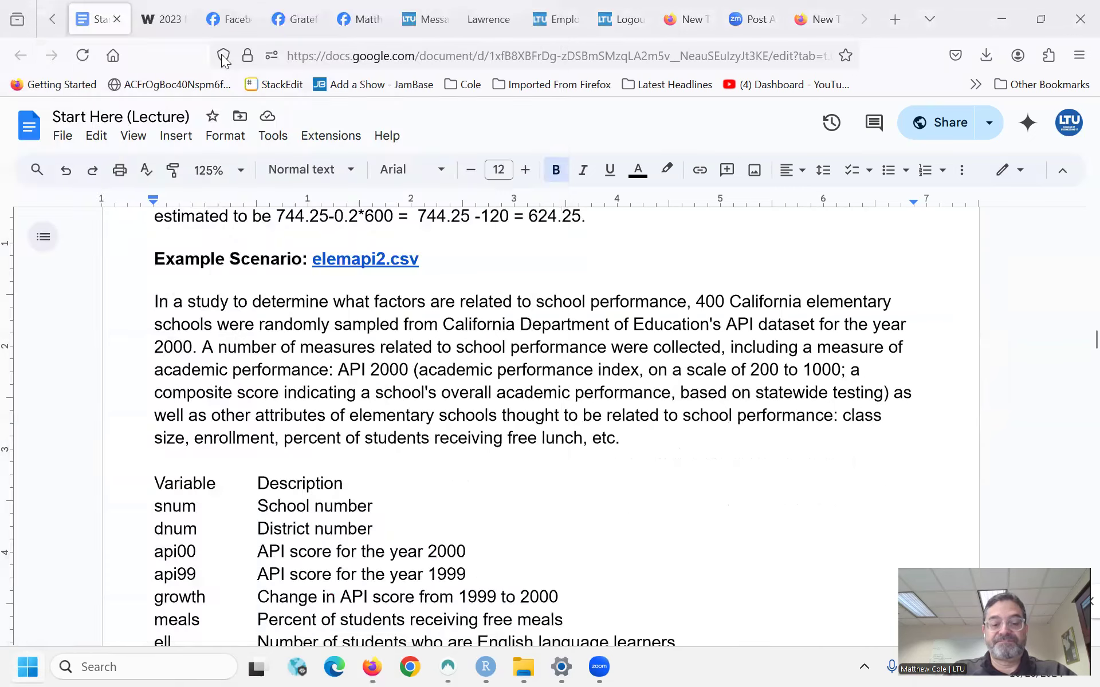
pyautogui.write('ja')
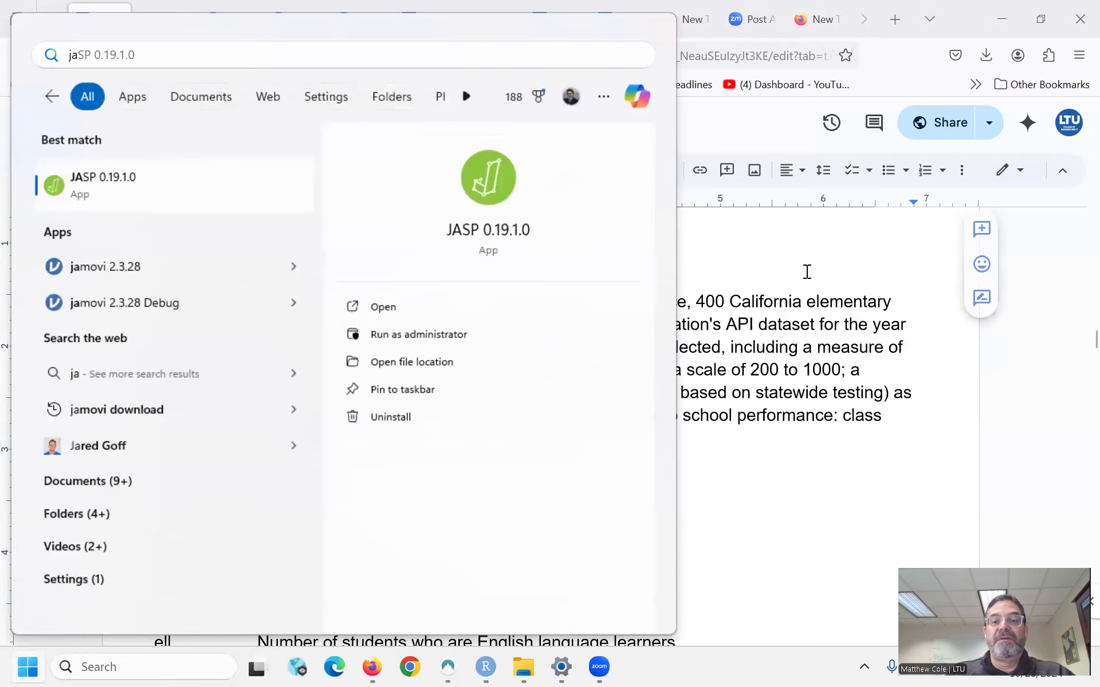
pyautogui.press('BackSpace')
pyautogui.press('BackSpace')
pyautogui.press('Escape')
# - Try to save the linked elemapi2.csv file directly from the lecture document
pyautogui.click(371, 261)
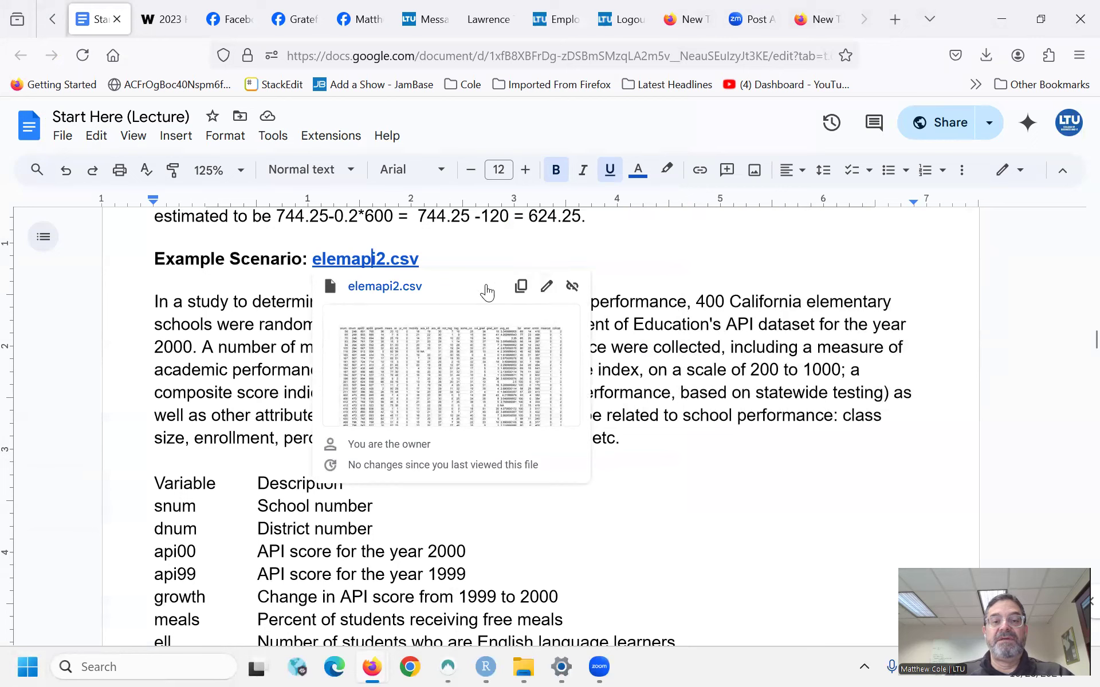
pyautogui.rightClick(400, 288)
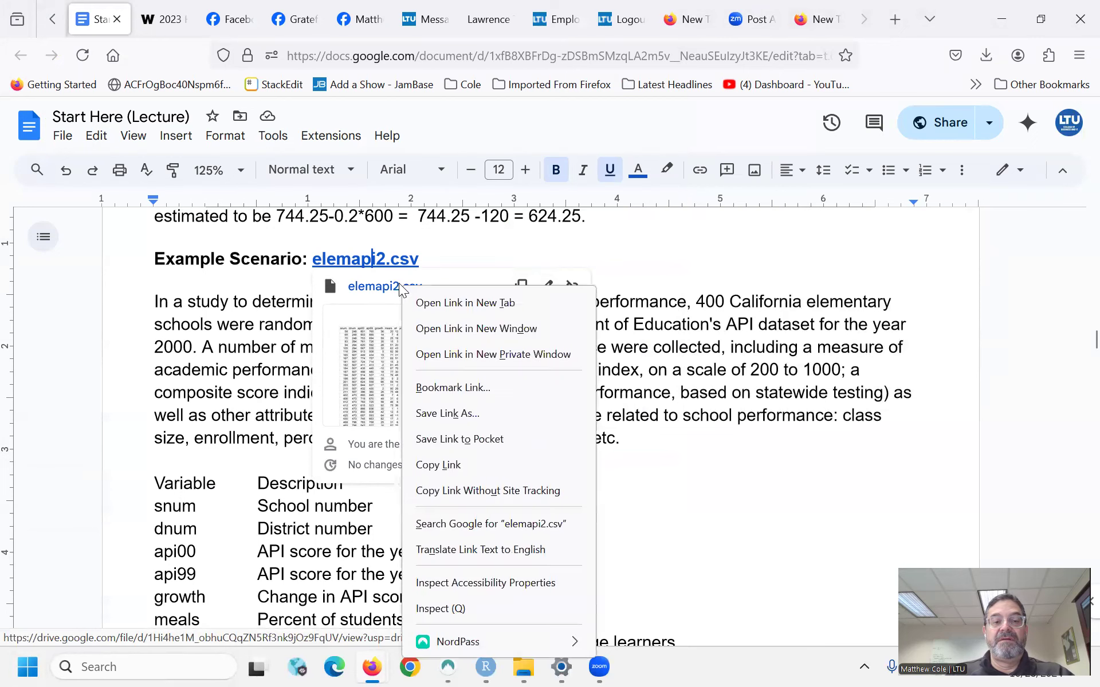
pyautogui.click(452, 414)
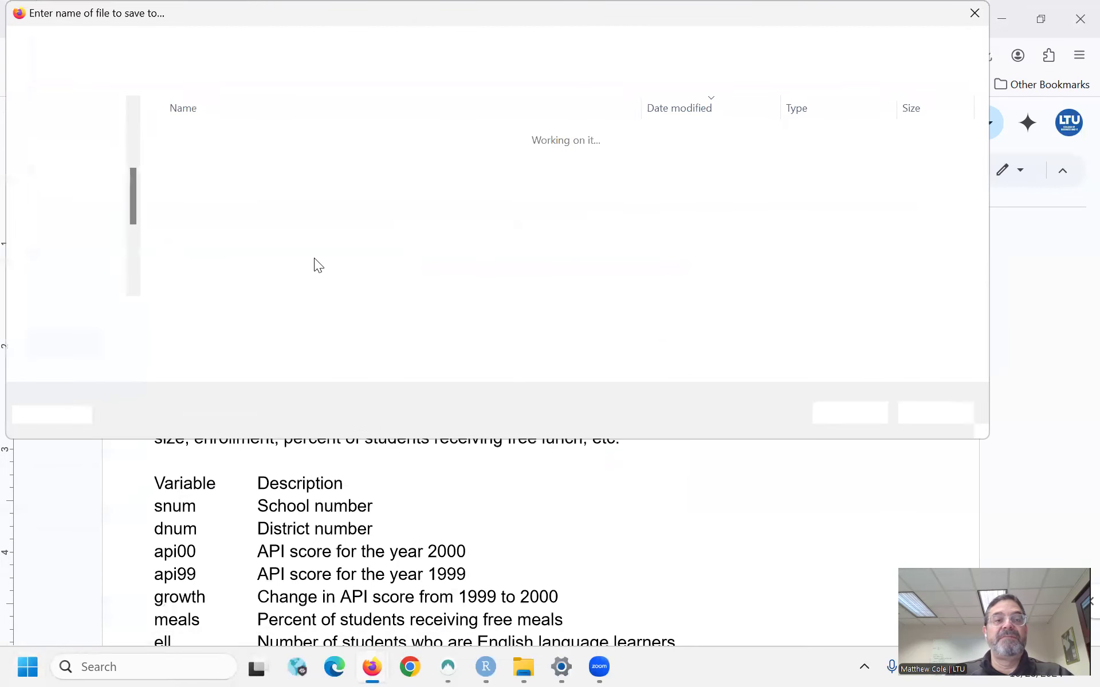
pyautogui.click(952, 415)
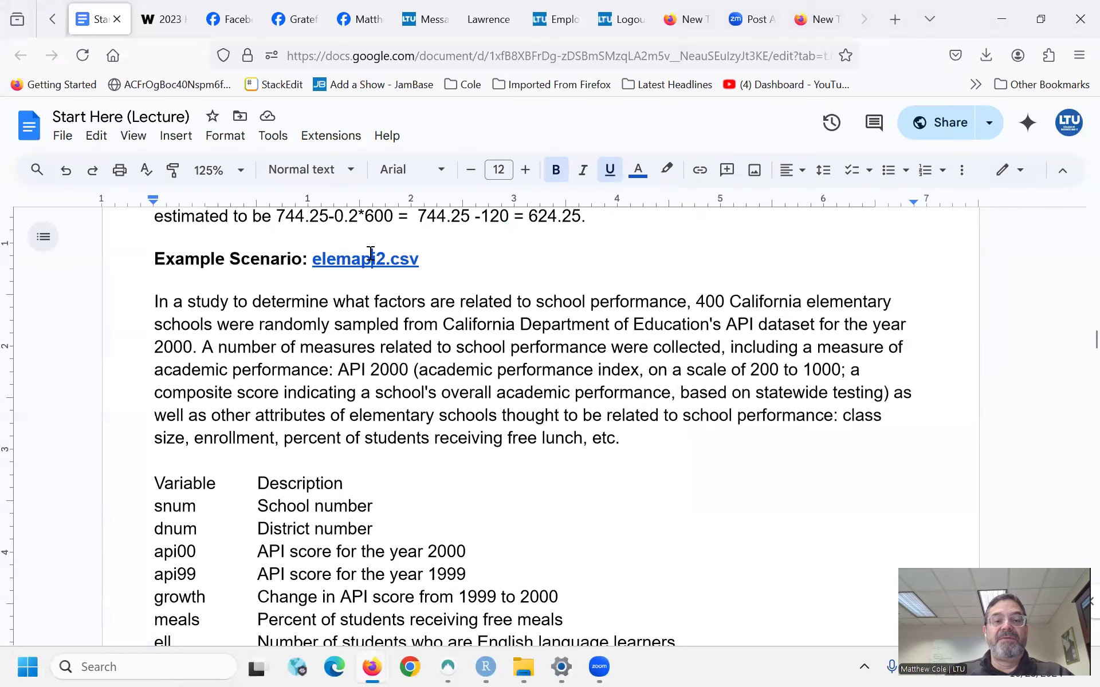
# - Open the linked elemapi2.csv in Google Drive, download it, and return to the lecture document
pyautogui.moveTo(371, 254)
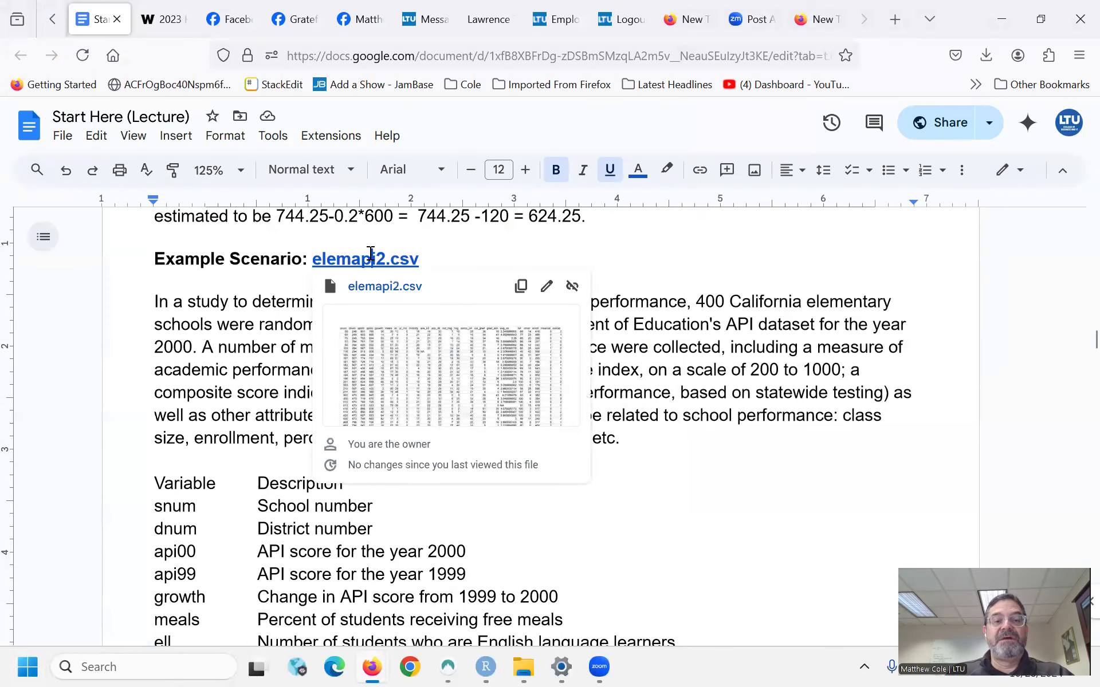
pyautogui.click(370, 289)
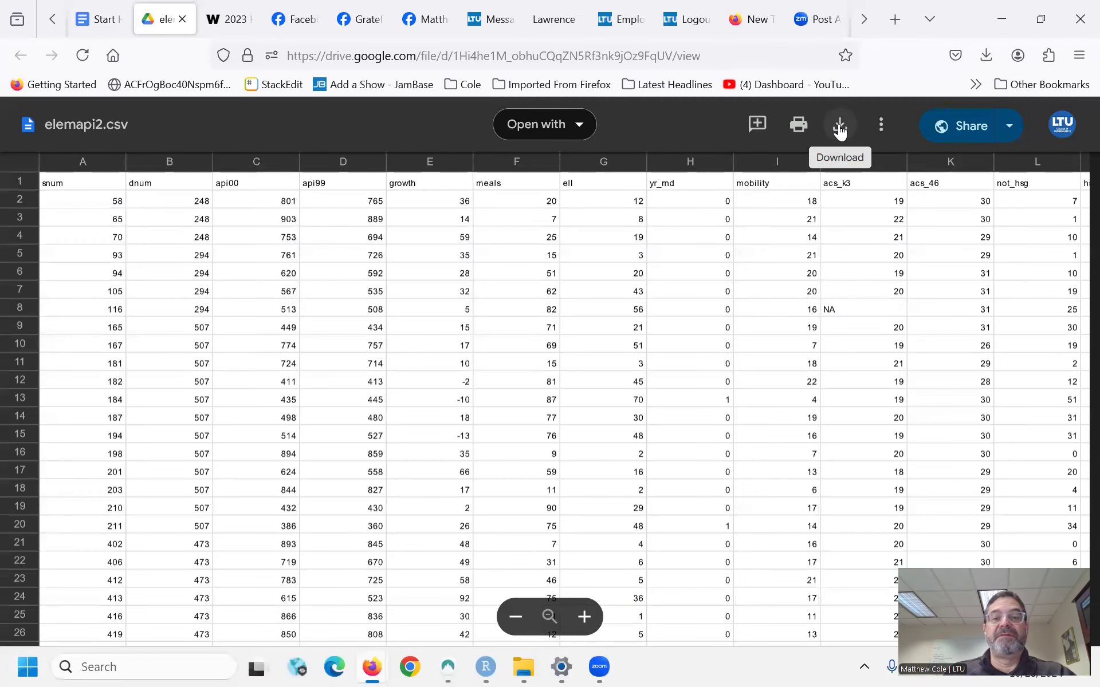
pyautogui.click(839, 126)
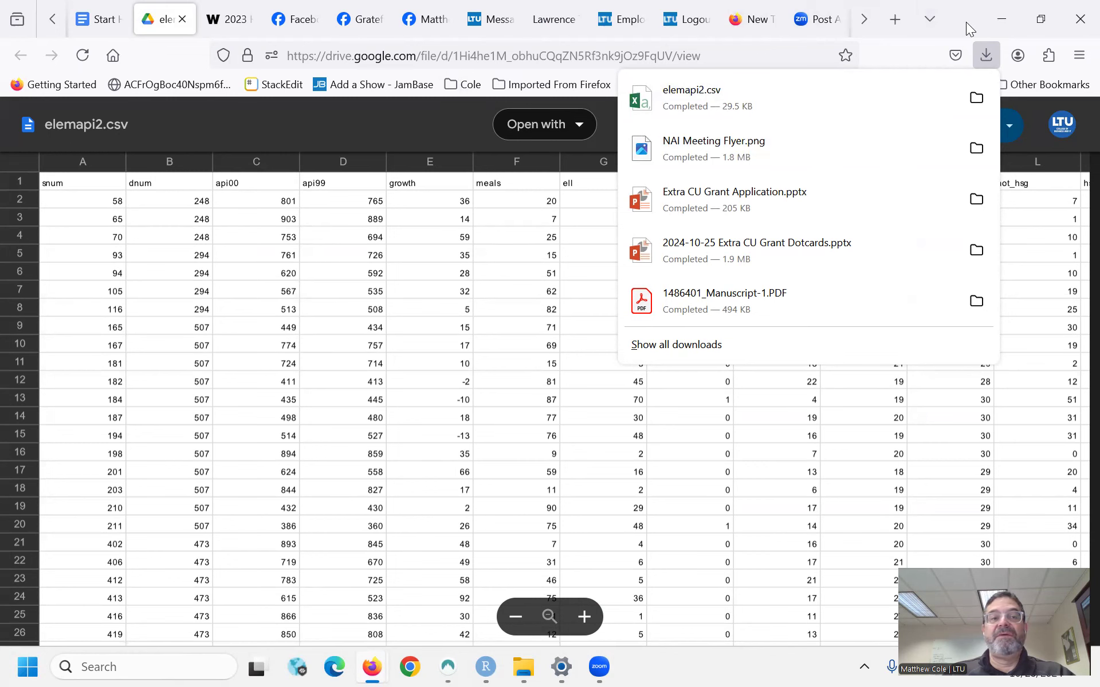
pyautogui.hotkey('ctrl', 'shift', 'Tab')
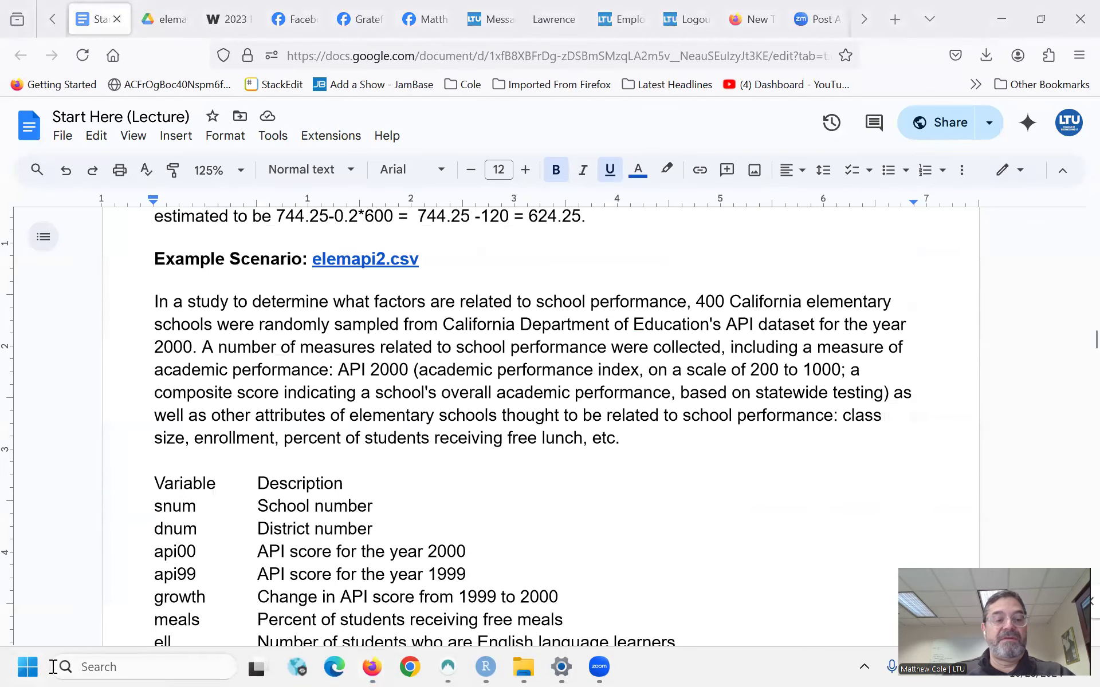
# - Launch JASP 0.19.1.0 from the recent Windows searches
pyautogui.click(27, 666)
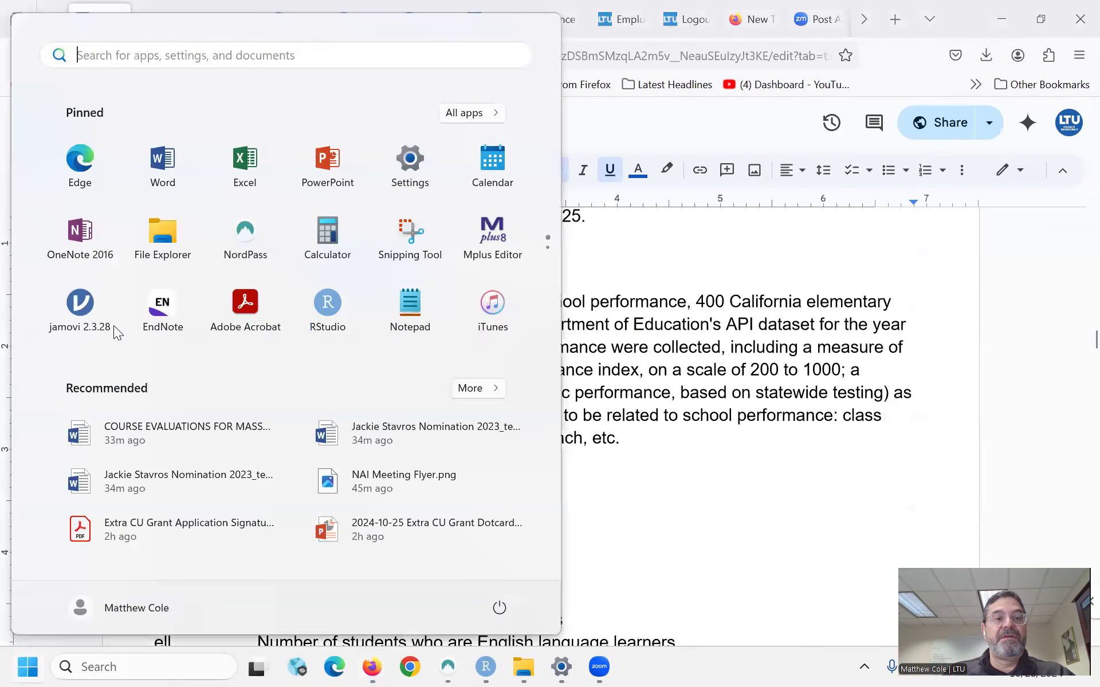
pyautogui.click(157, 57)
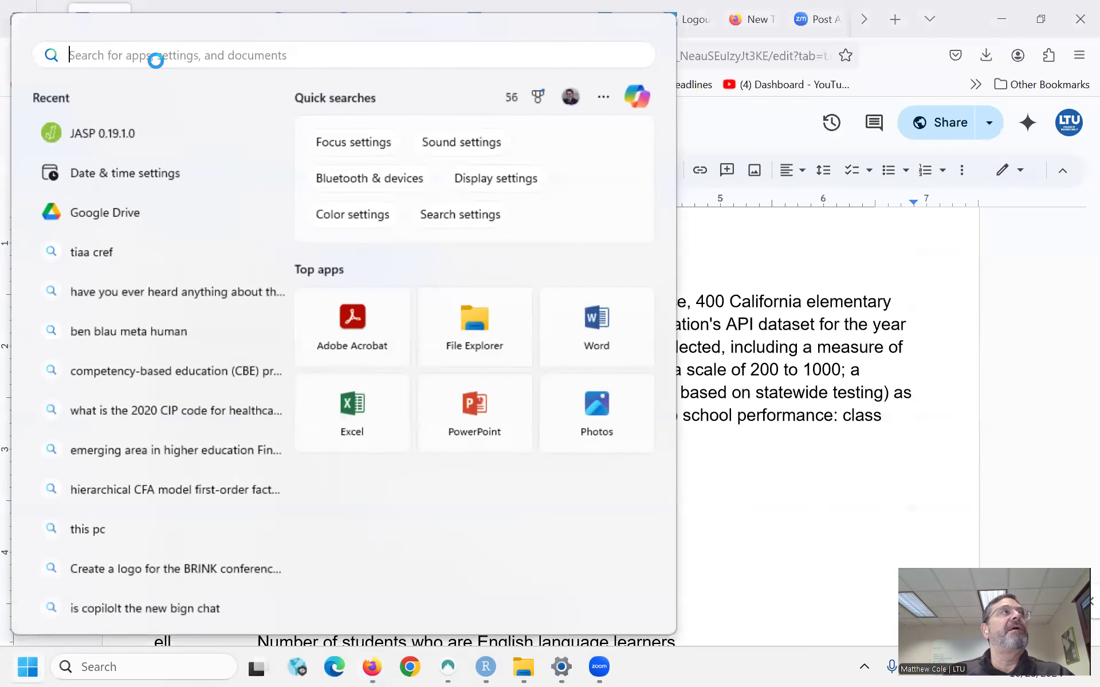
pyautogui.click(131, 134)
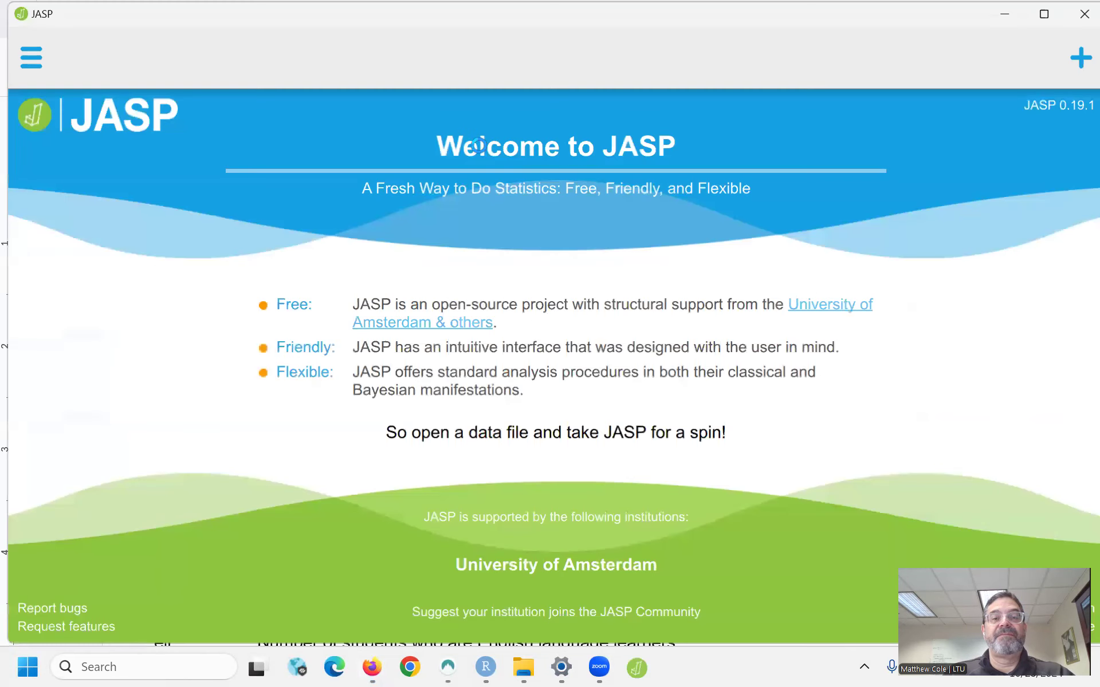
# - Load the elemapi2.csv dataset from the Downloads folder into JASP
pyautogui.click(29, 56)
pyautogui.click(40, 113)
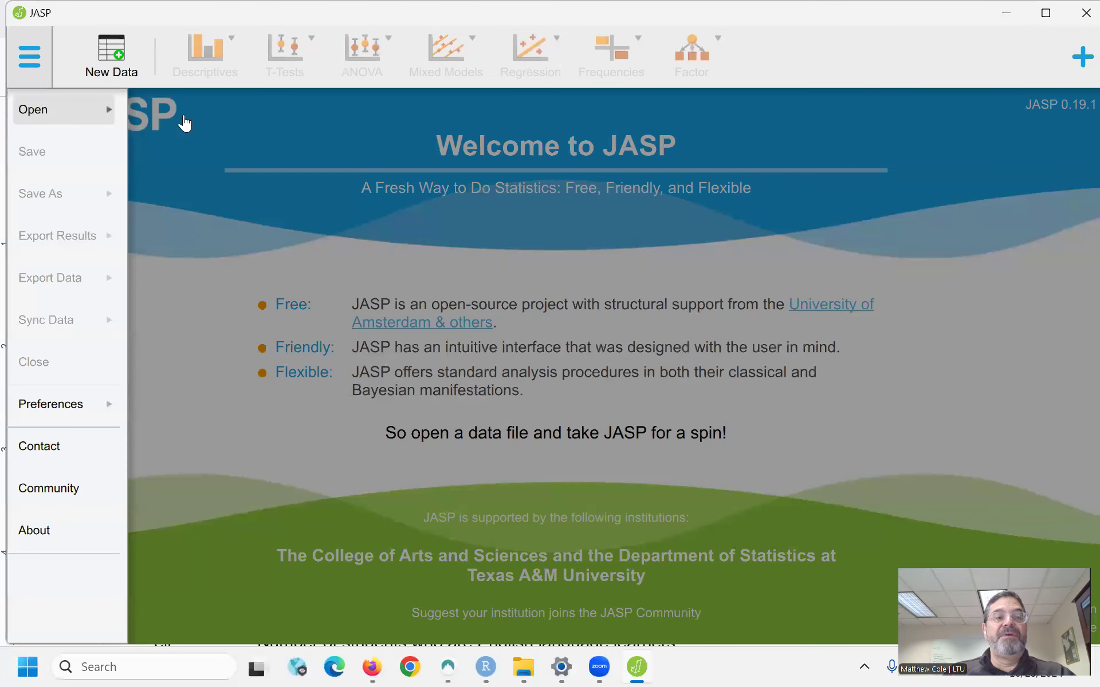
pyautogui.click(184, 166)
pyautogui.click(272, 145)
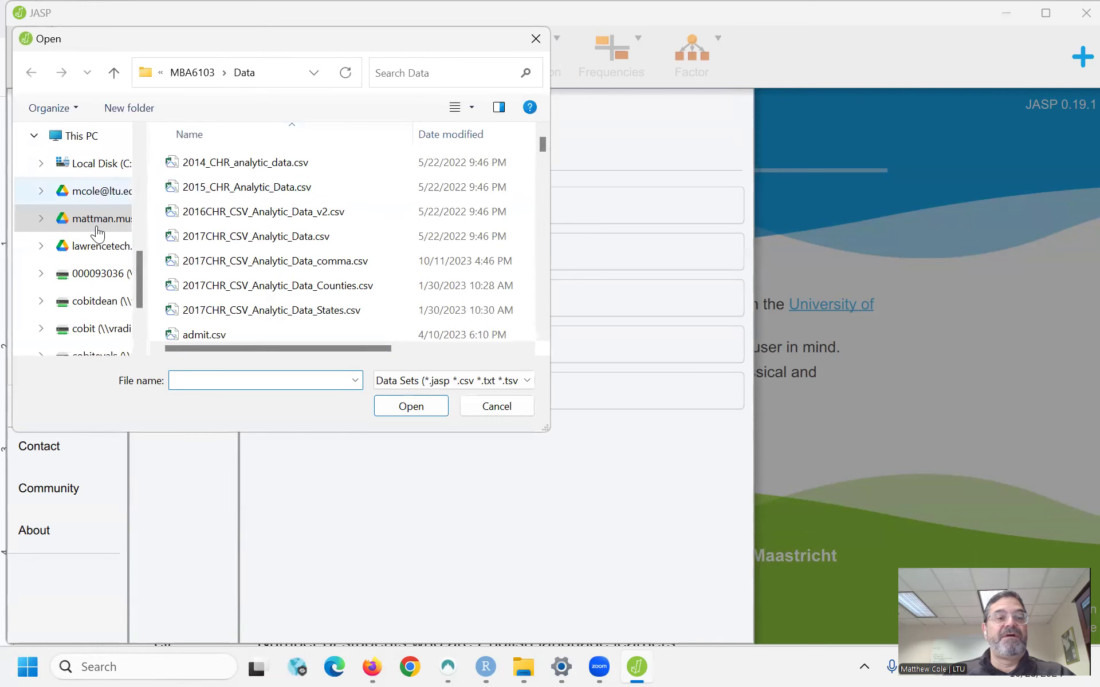
pyautogui.scroll(5, 103, 218)
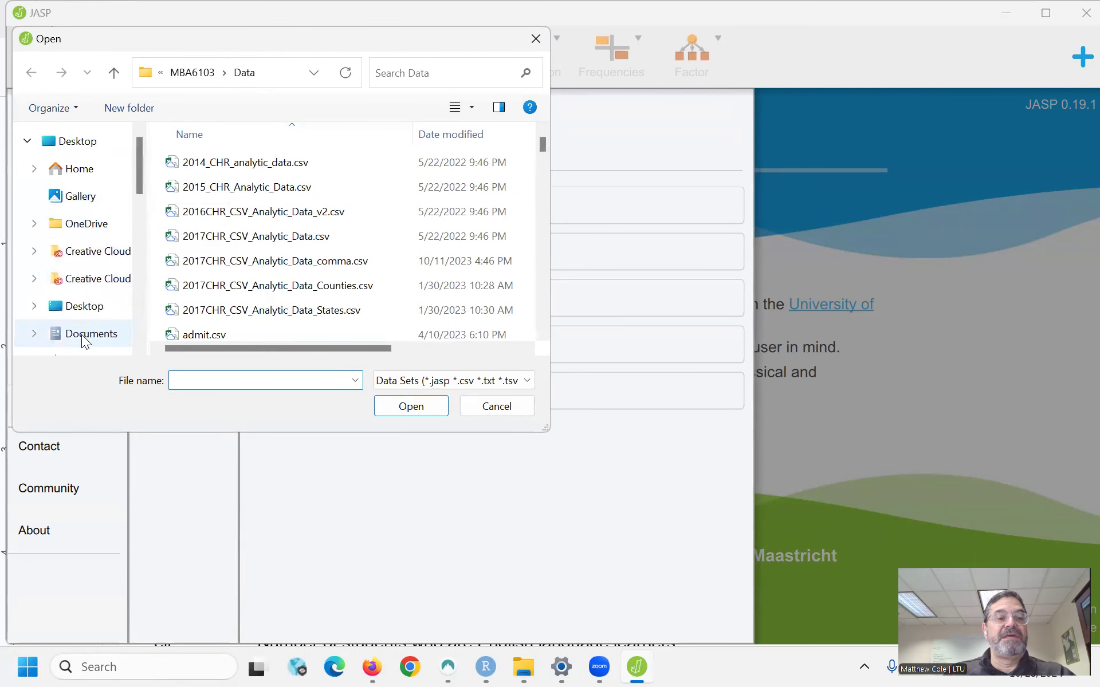
pyautogui.scroll(-2, 80, 334)
pyautogui.click(86, 277)
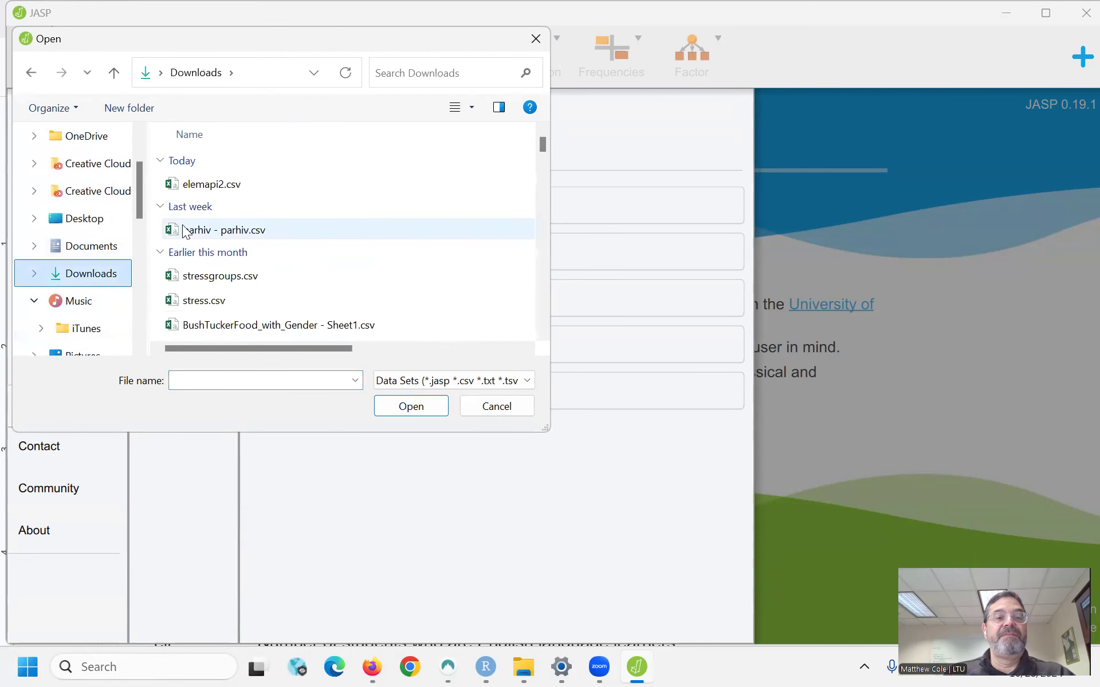
pyautogui.click(217, 185)
pyautogui.click(403, 405)
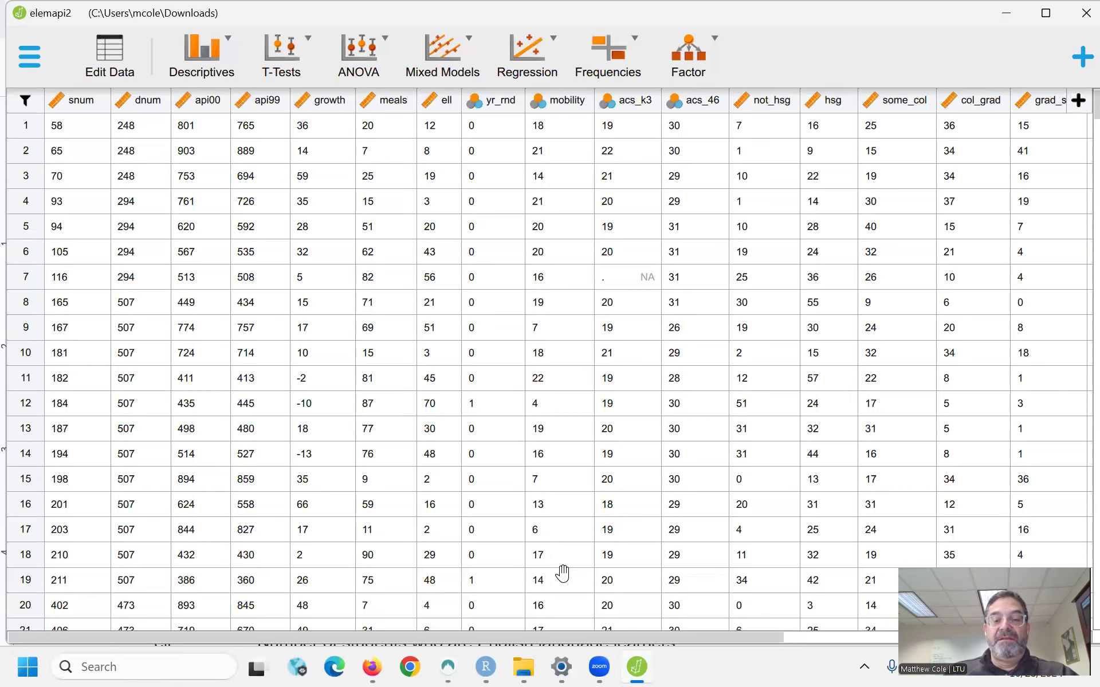
# - Switch back to the Start Here (Lecture) document in Firefox and view the dataset's variable descriptions
pyautogui.moveTo(371, 667)
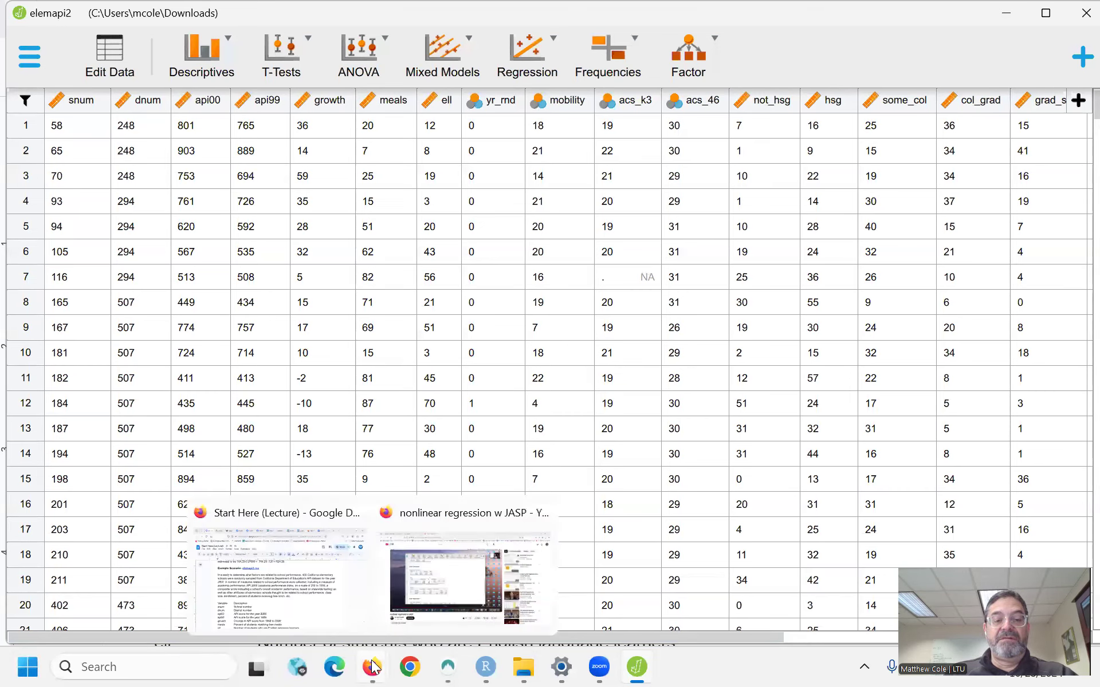
pyautogui.click(276, 586)
pyautogui.scroll(-6, 459, 421)
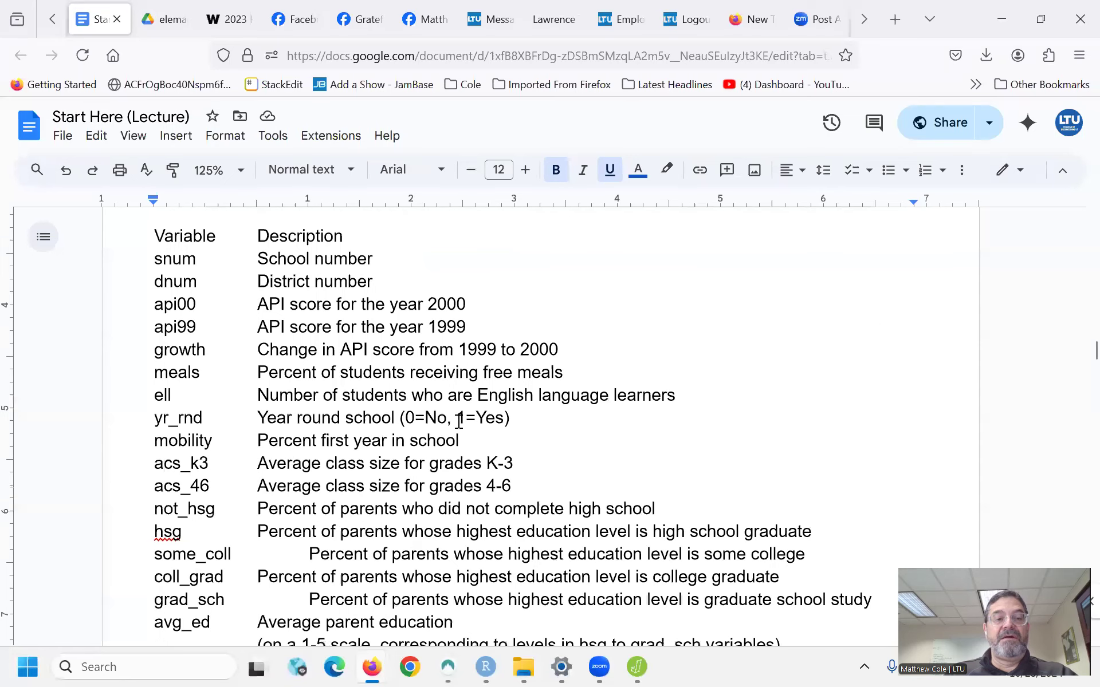
# - Review the example scenario text, highlighting the api00 variable and the phrase "academic performance index"
pyautogui.scroll(2, 458, 421)
pyautogui.scroll(3, 459, 421)
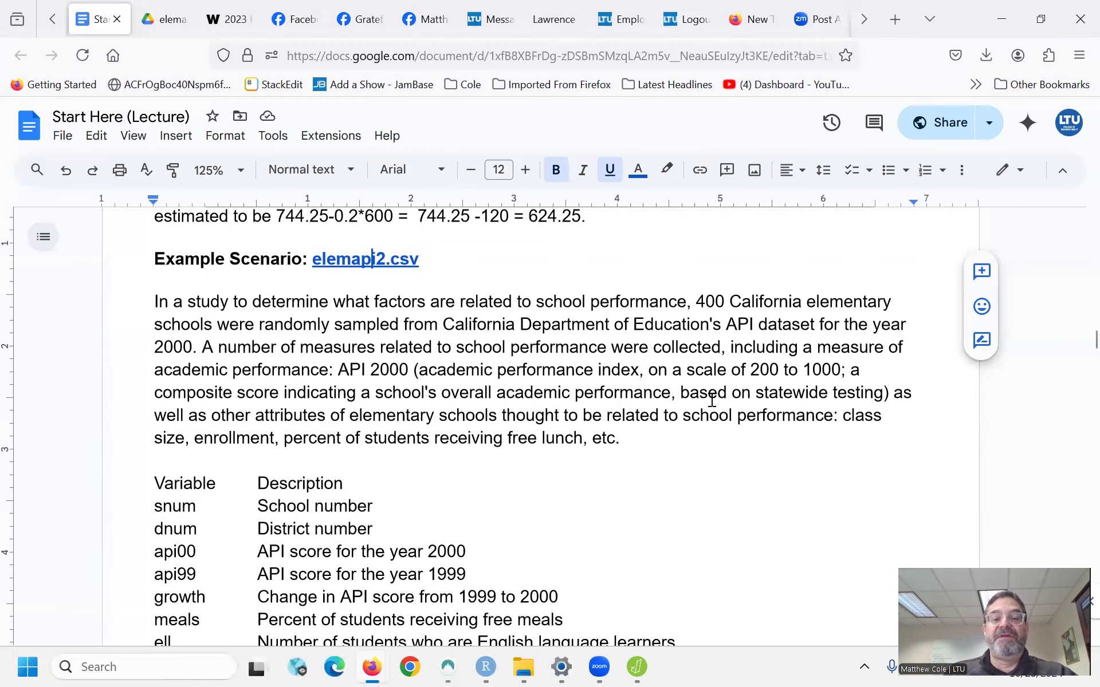
pyautogui.scroll(-2, 712, 390)
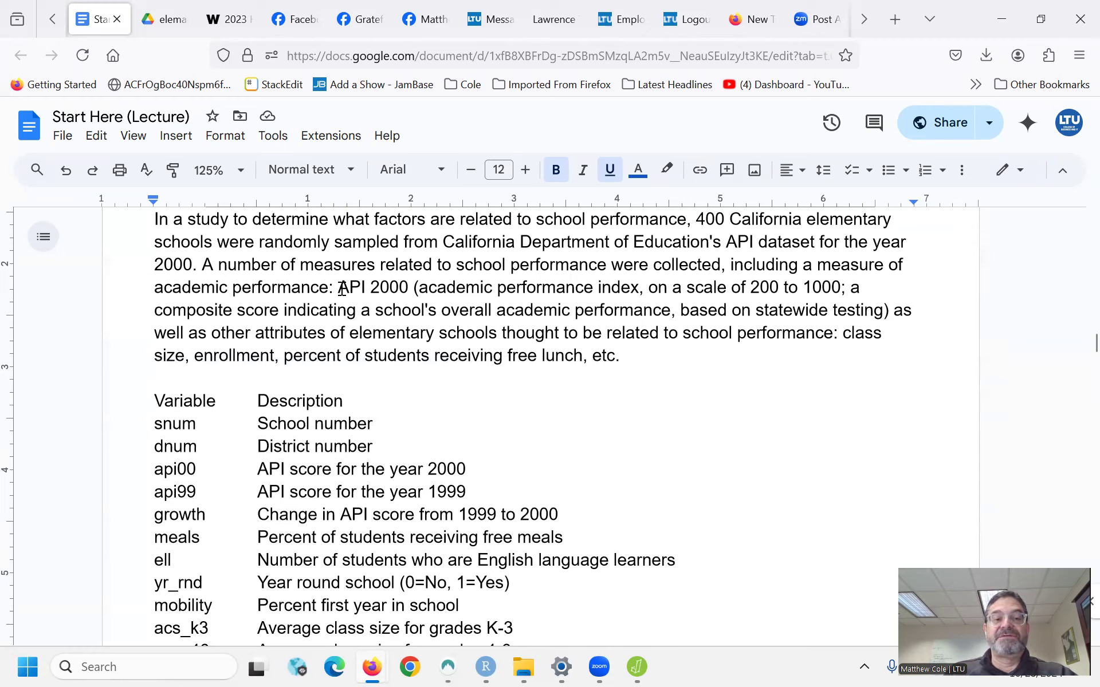
pyautogui.moveTo(149, 467); pyautogui.dragTo(197, 469)
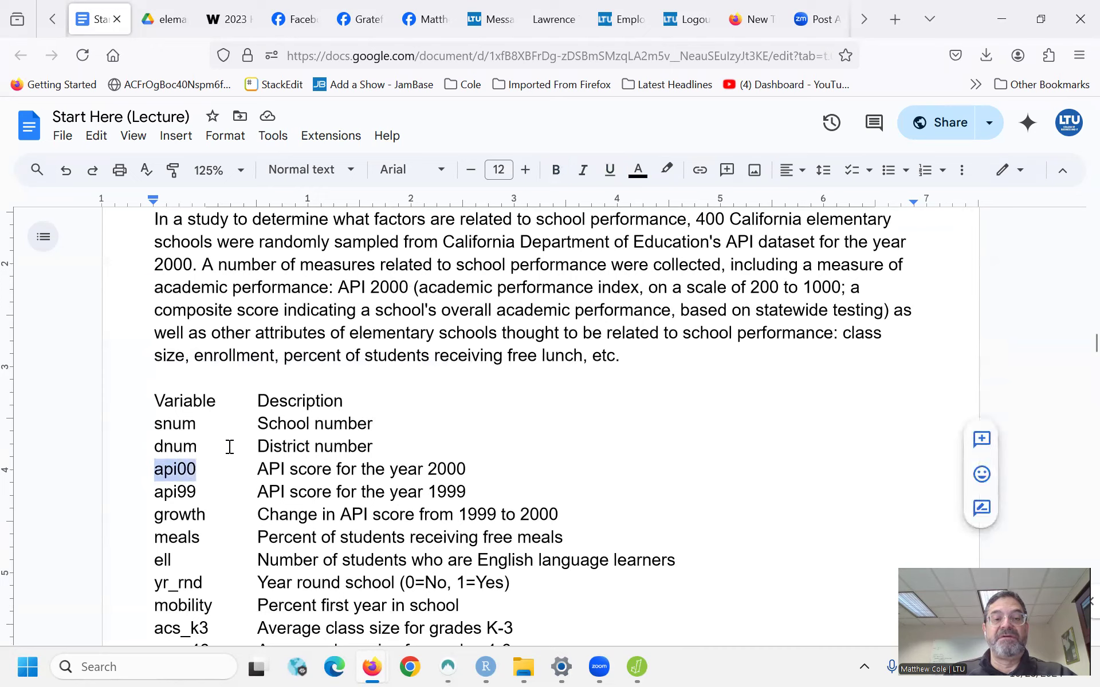
pyautogui.moveTo(419, 287); pyautogui.dragTo(630, 287)
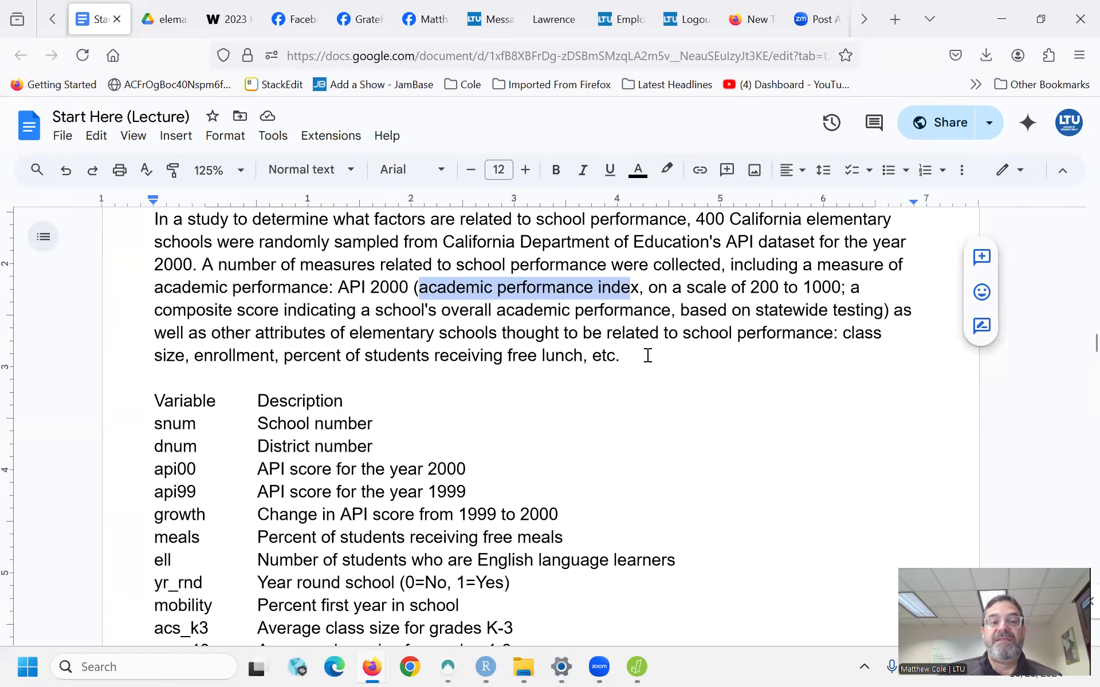
# - Go through the growth, meals, ell and yr_rnd variable descriptions, highlighting each one in the list
pyautogui.scroll(-3, 621, 344)
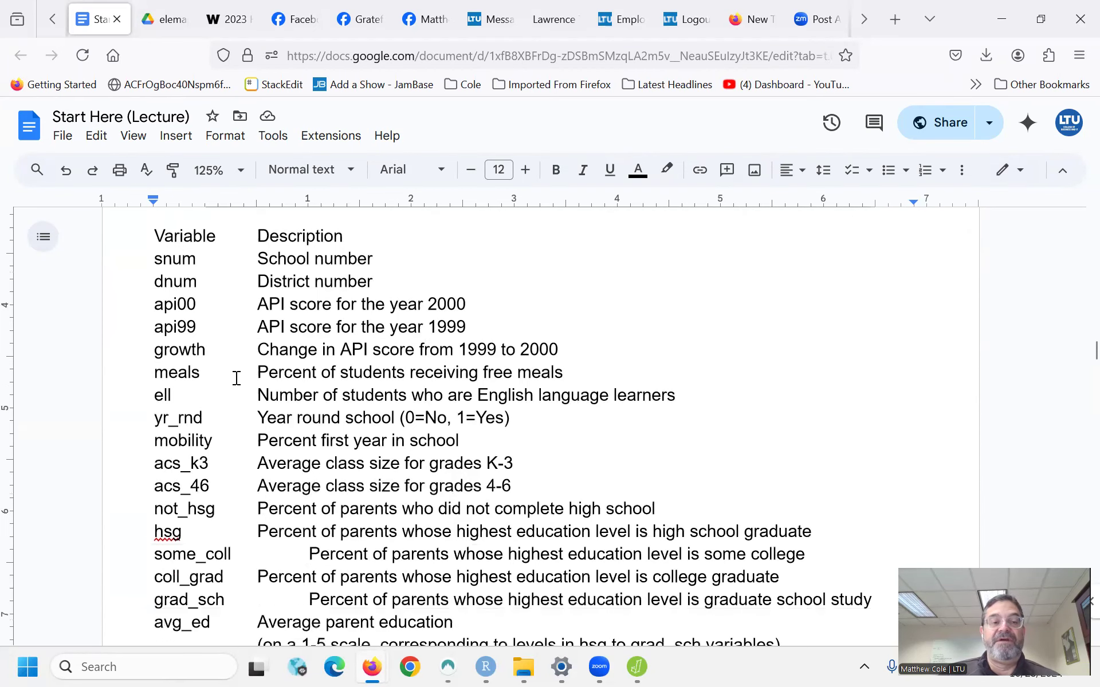
pyautogui.moveTo(155, 351); pyautogui.dragTo(240, 351)
pyautogui.moveTo(154, 351); pyautogui.dragTo(570, 351)
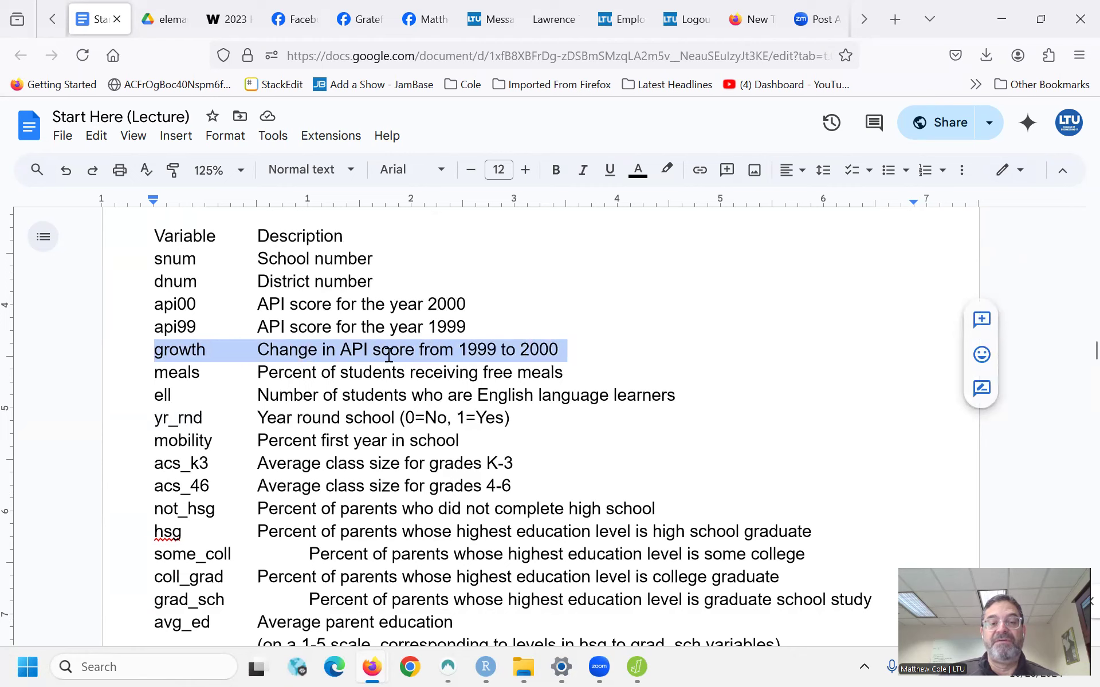
pyautogui.moveTo(162, 371); pyautogui.dragTo(563, 377)
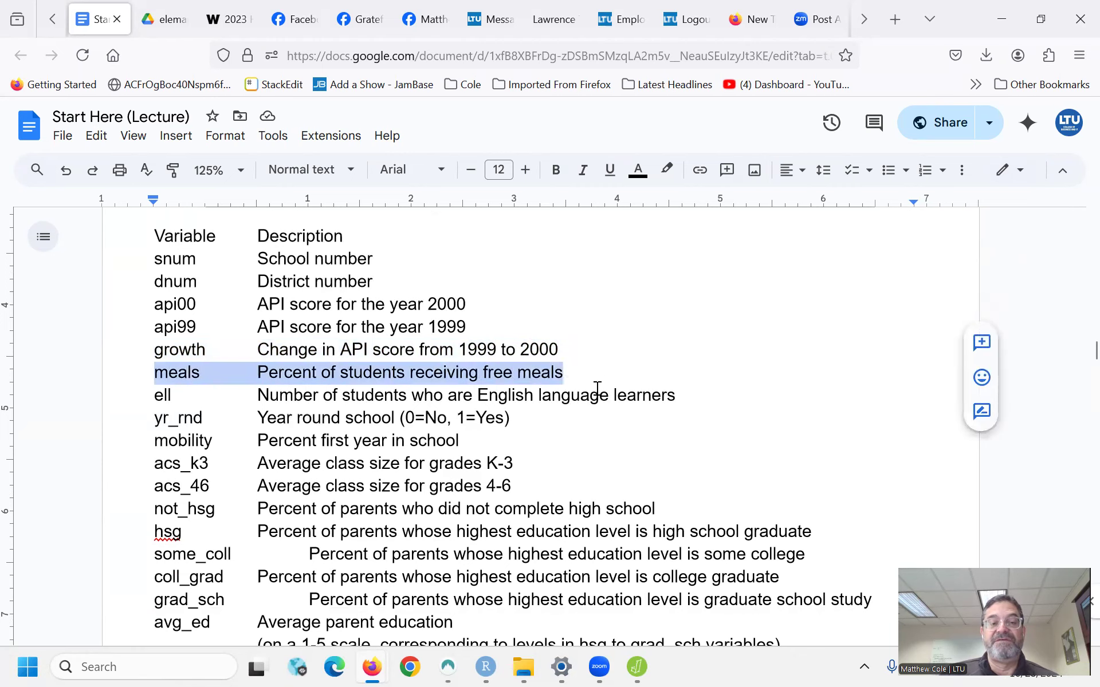
pyautogui.scroll(-3, 597, 388)
pyautogui.click(162, 312)
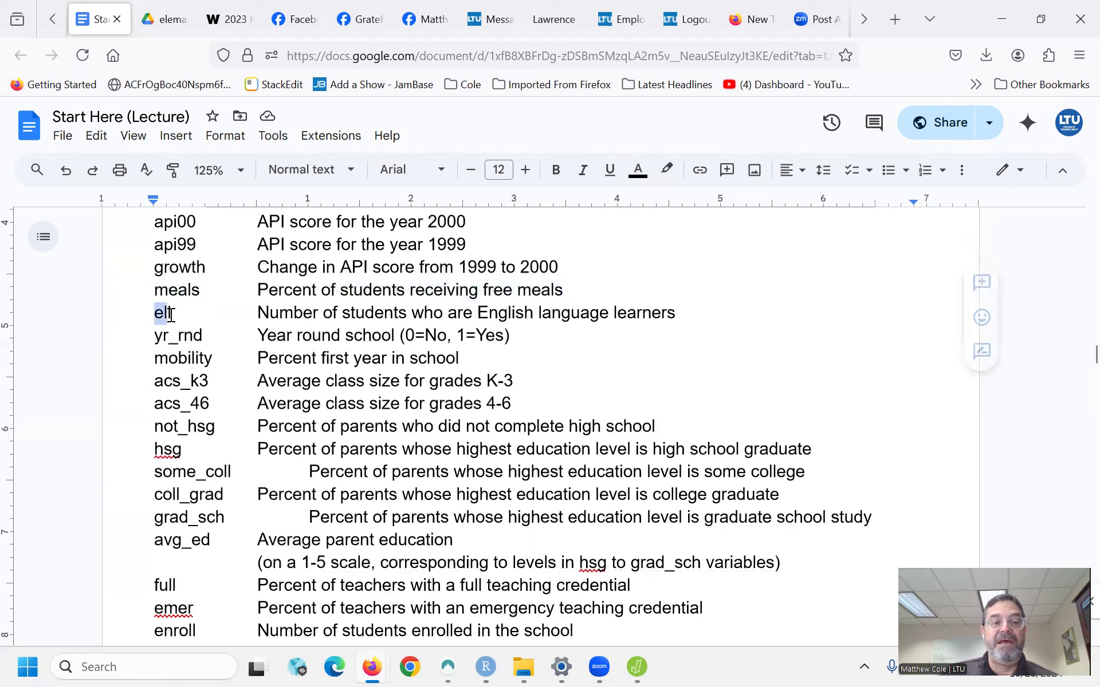
pyautogui.moveTo(258, 312); pyautogui.dragTo(684, 304)
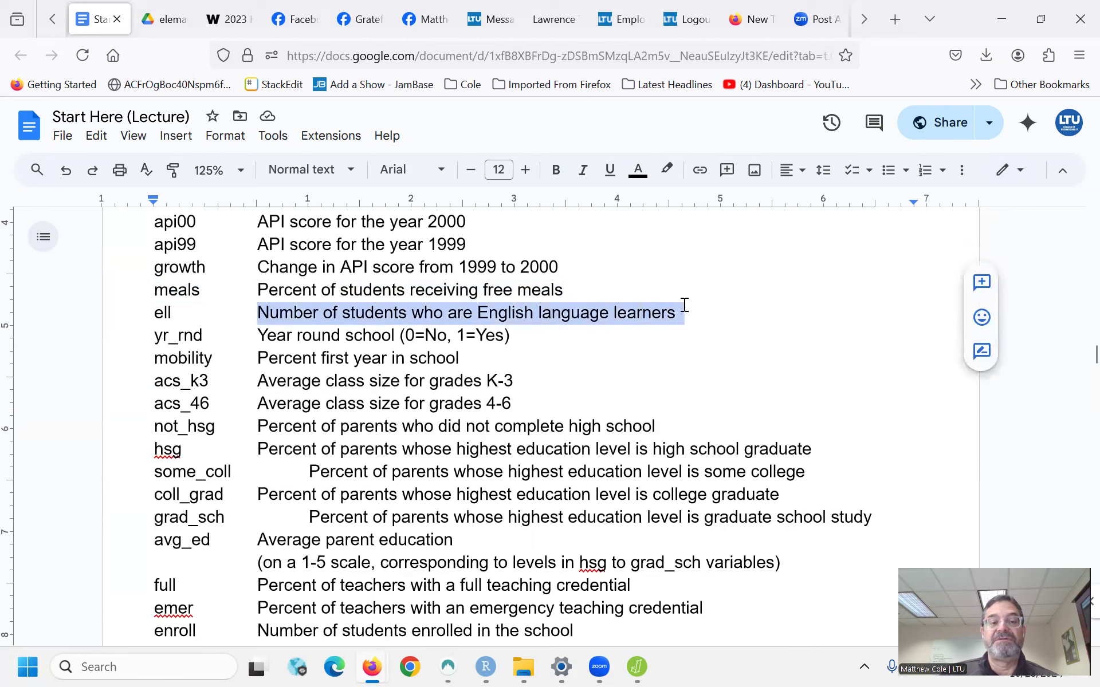
pyautogui.doubleClick(163, 334)
pyautogui.moveTo(257, 335); pyautogui.dragTo(393, 335)
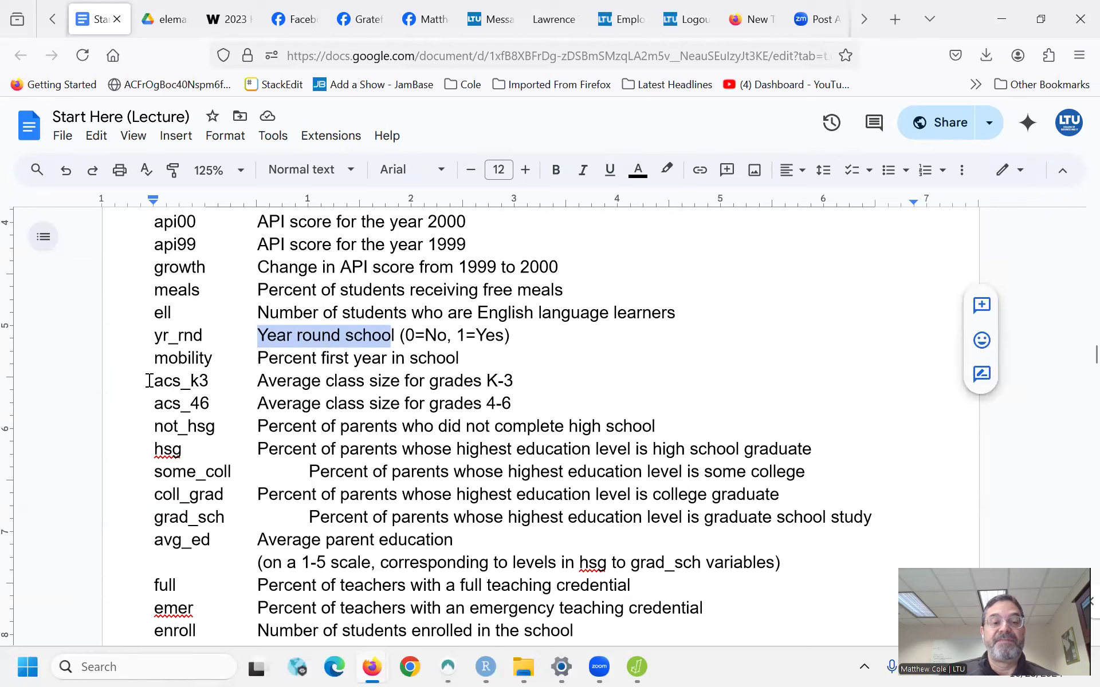
# - Highlight the class size variables acs_k3 and acs_46, followed by the parent education variables not_hsg and hsg
pyautogui.moveTo(150, 379); pyautogui.dragTo(533, 404)
pyautogui.scroll(-3, 306, 338)
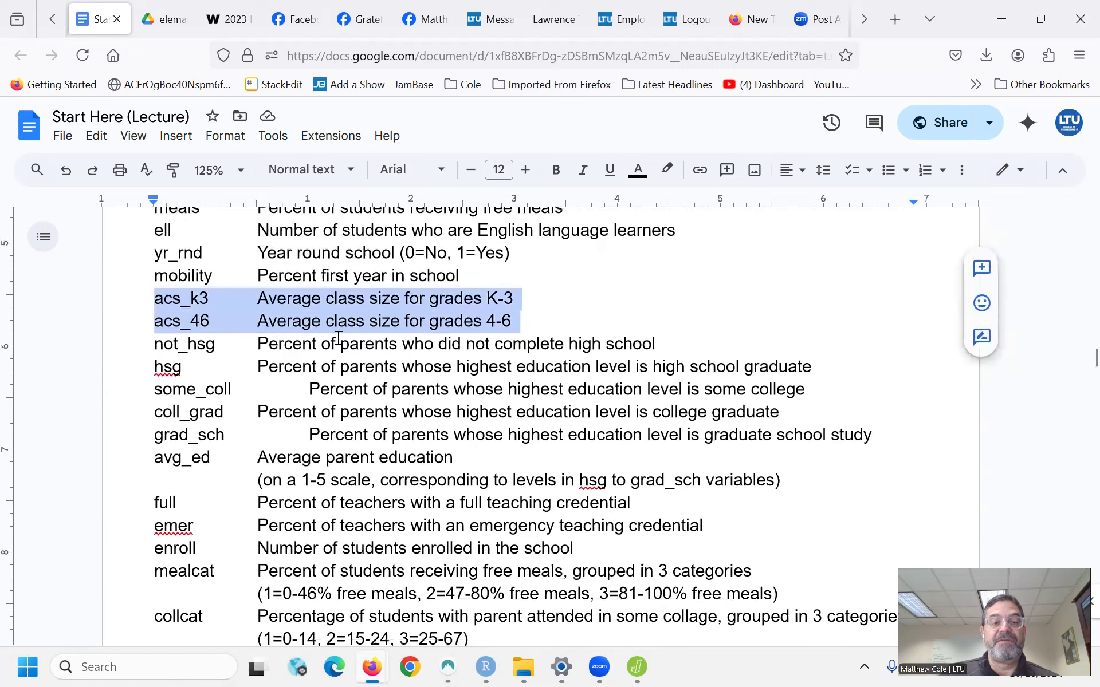
pyautogui.moveTo(155, 346); pyautogui.dragTo(665, 345)
pyautogui.click(259, 345)
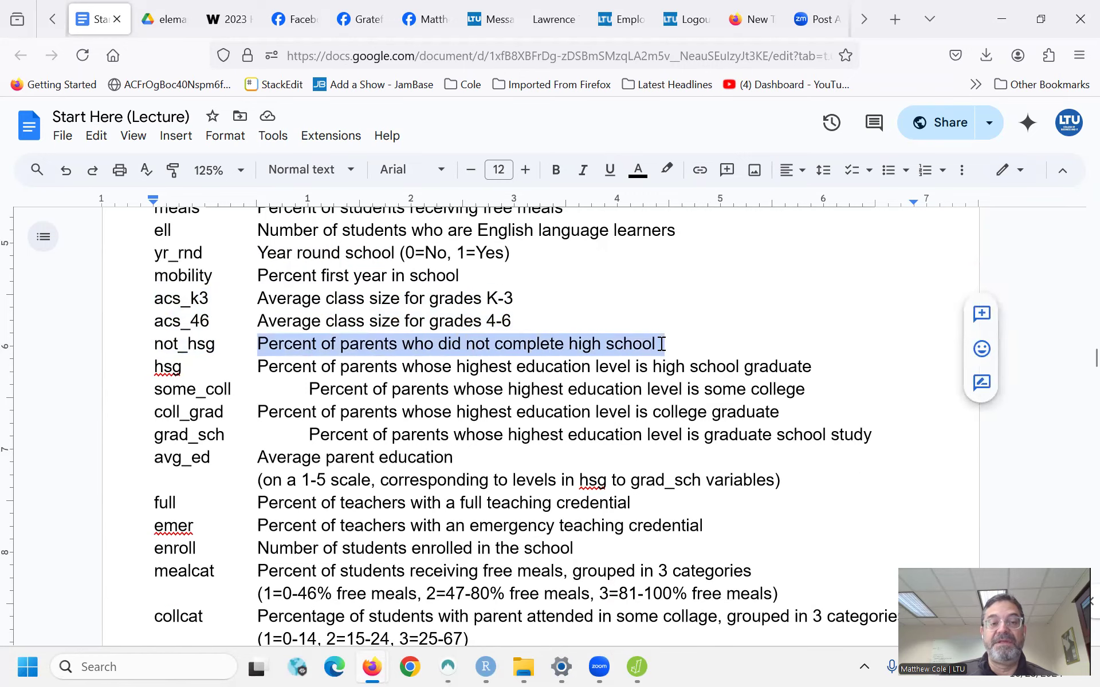
pyautogui.moveTo(152, 368); pyautogui.dragTo(820, 361)
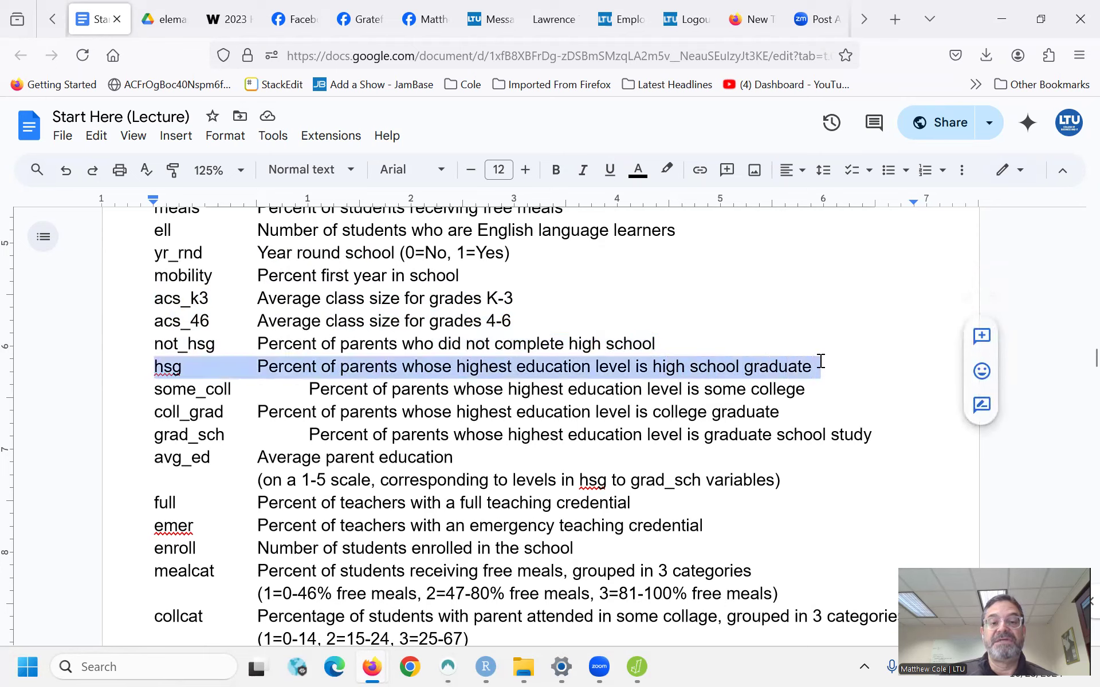
# - Remove the extra tab before the some_coll and grad_sch descriptions to bring them in line with the description column
pyautogui.click(304, 389)
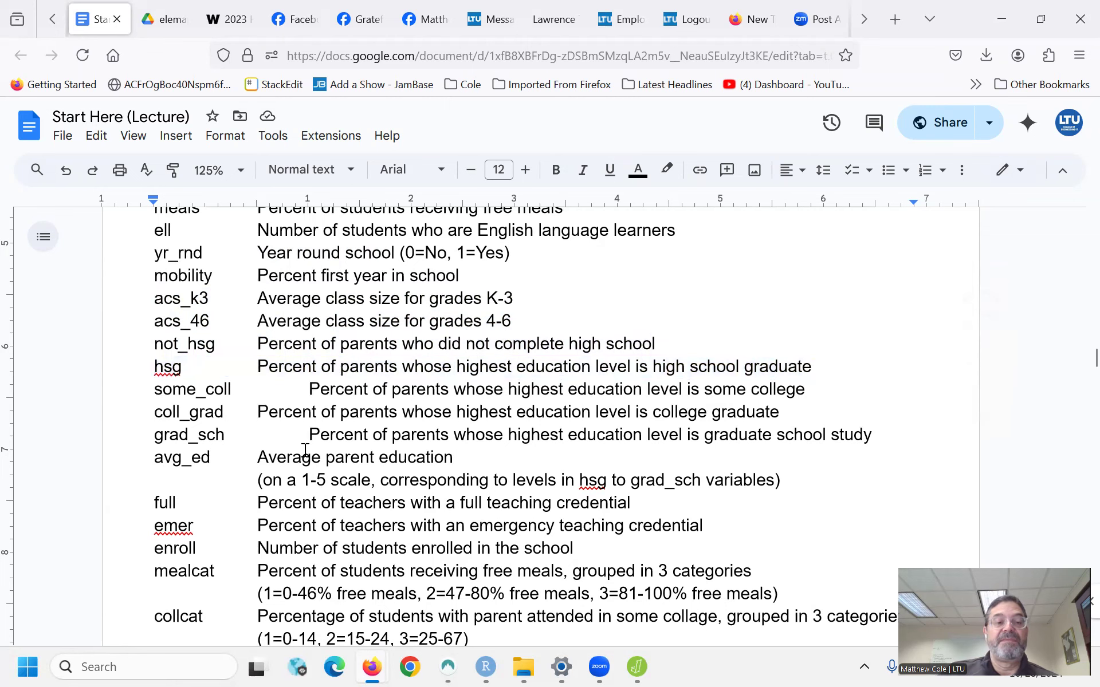
pyautogui.press('BackSpace')
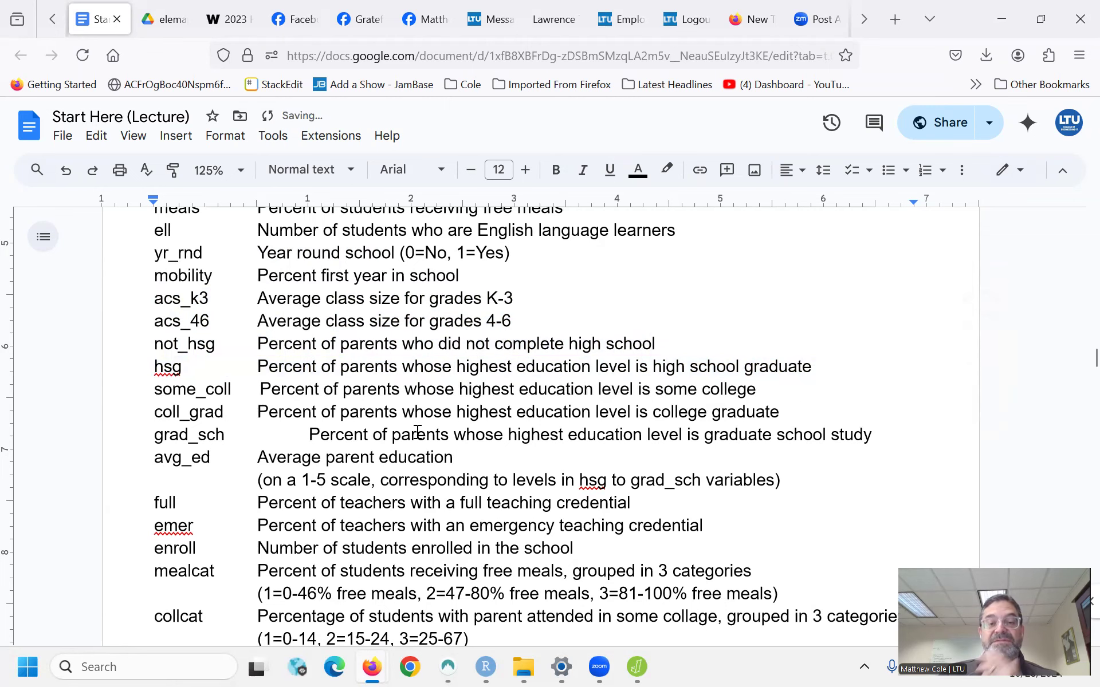
pyautogui.scroll(-3, 417, 432)
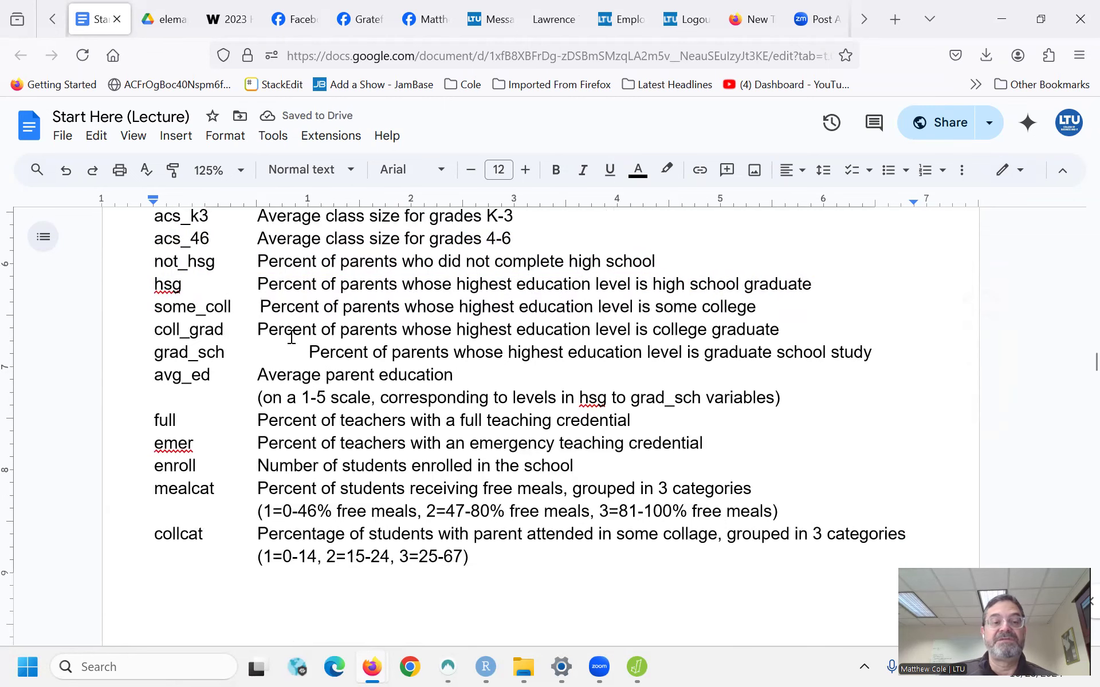
pyautogui.scroll(3, 191, 313)
pyautogui.moveTo(152, 412); pyautogui.dragTo(423, 413)
pyautogui.scroll(-3, 409, 401)
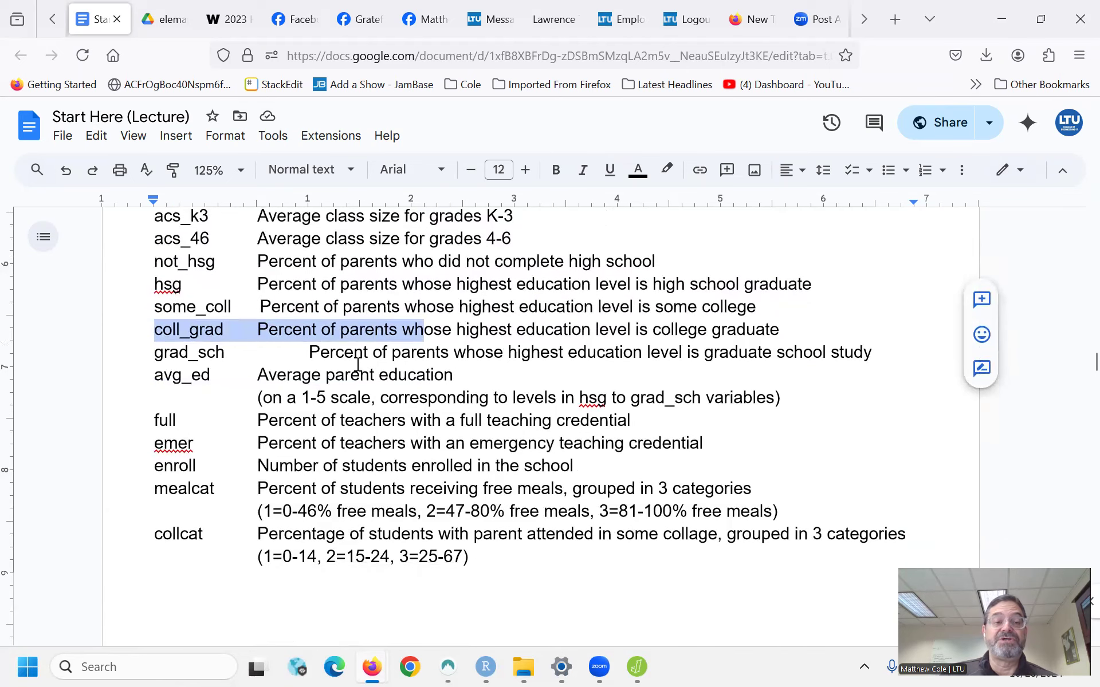
pyautogui.click(314, 354)
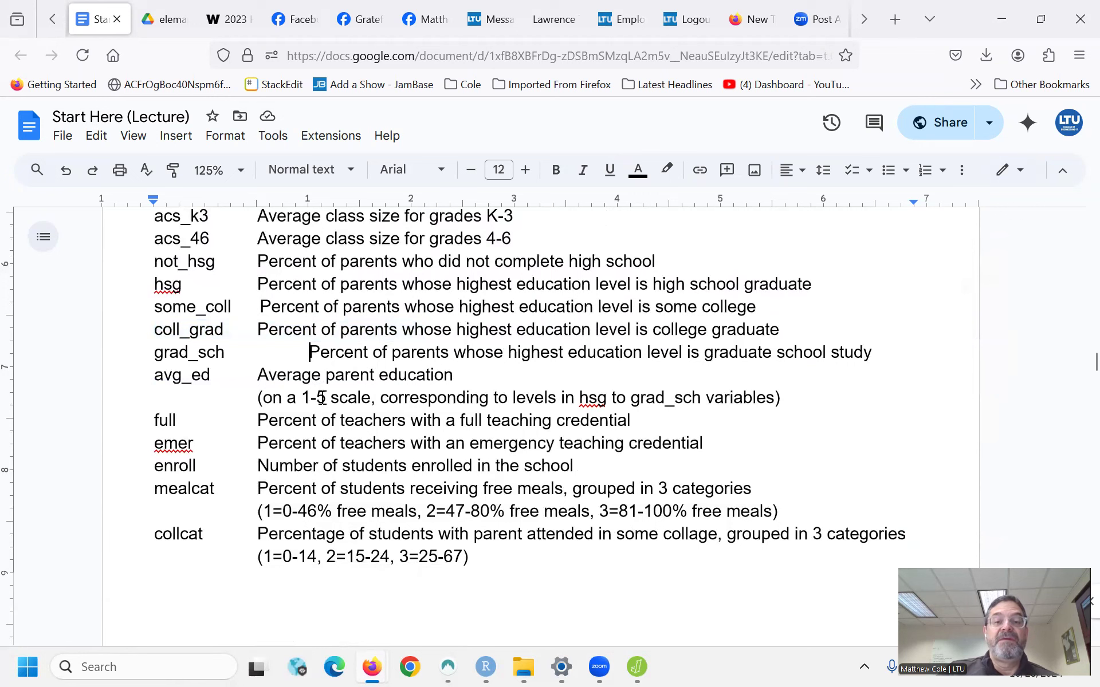
pyautogui.press('BackSpace')
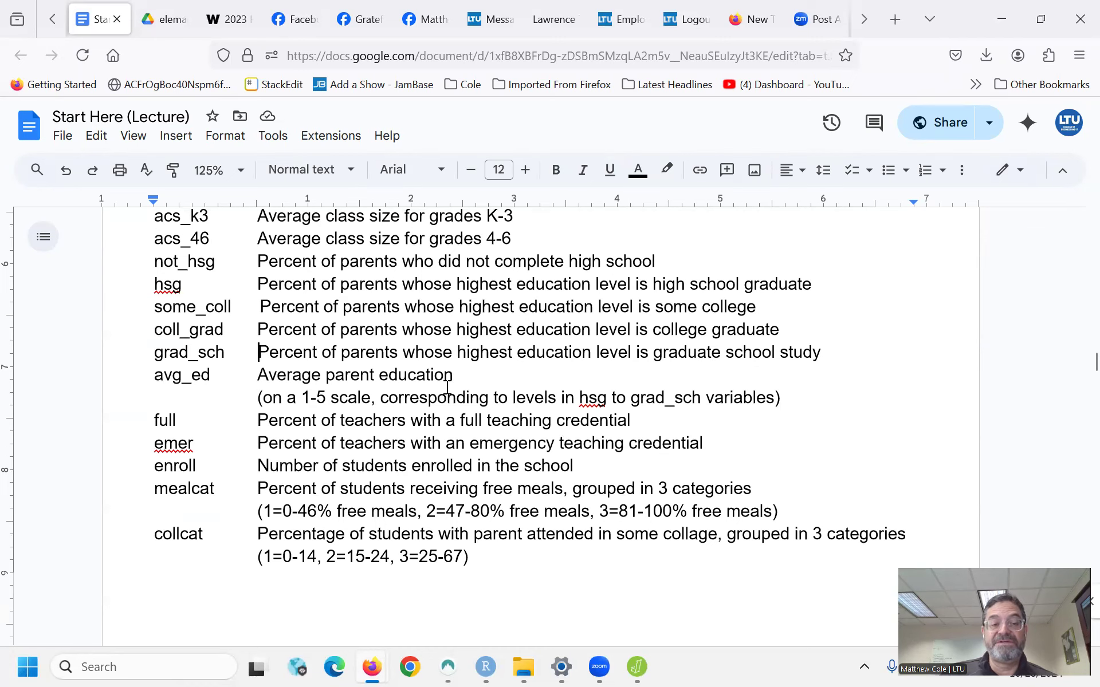
# - Highlight the descriptions of the full, emer and mealcat variables in turn
pyautogui.scroll(-3, 358, 373)
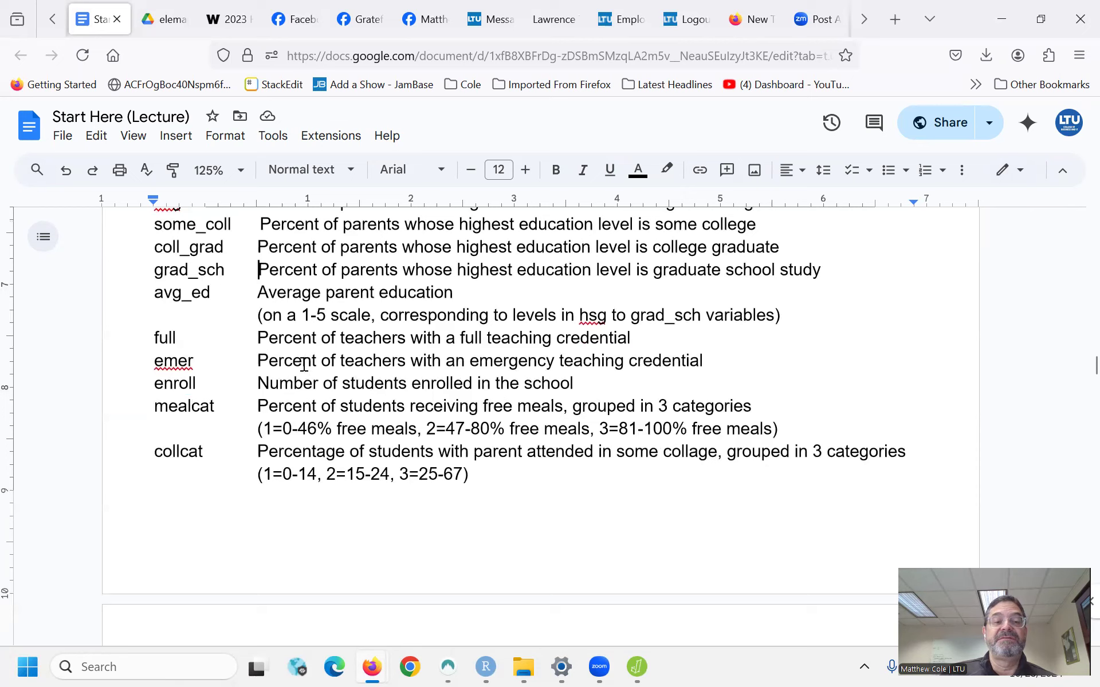
pyautogui.moveTo(255, 338); pyautogui.dragTo(655, 339)
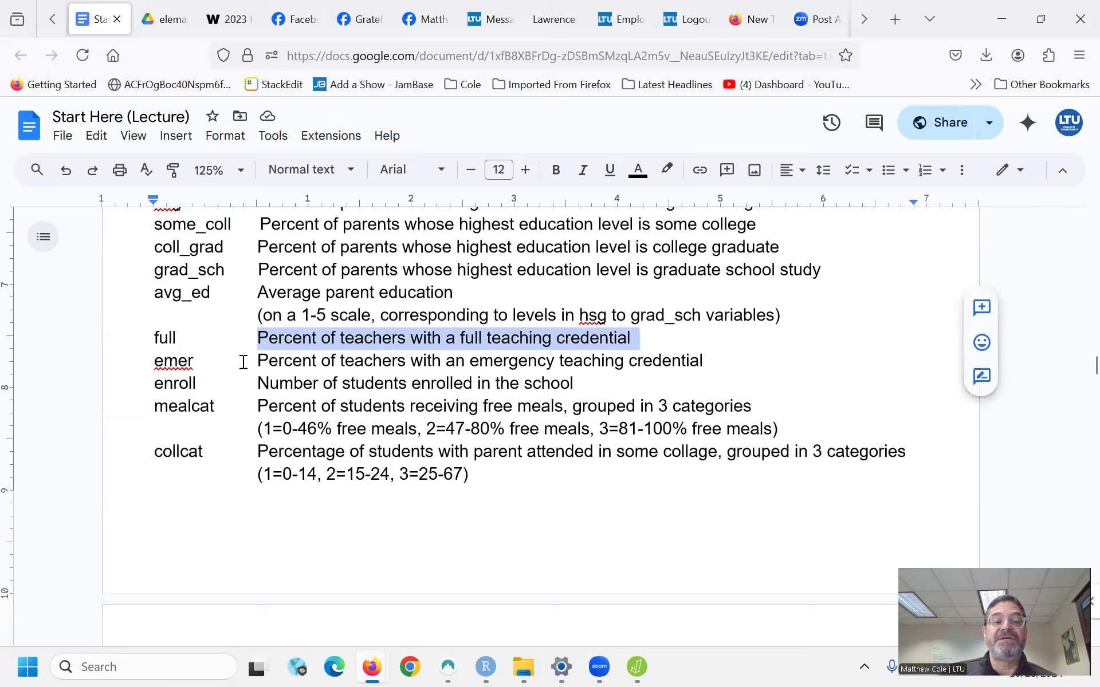
pyautogui.moveTo(256, 360); pyautogui.dragTo(721, 361)
pyautogui.scroll(-3, 724, 361)
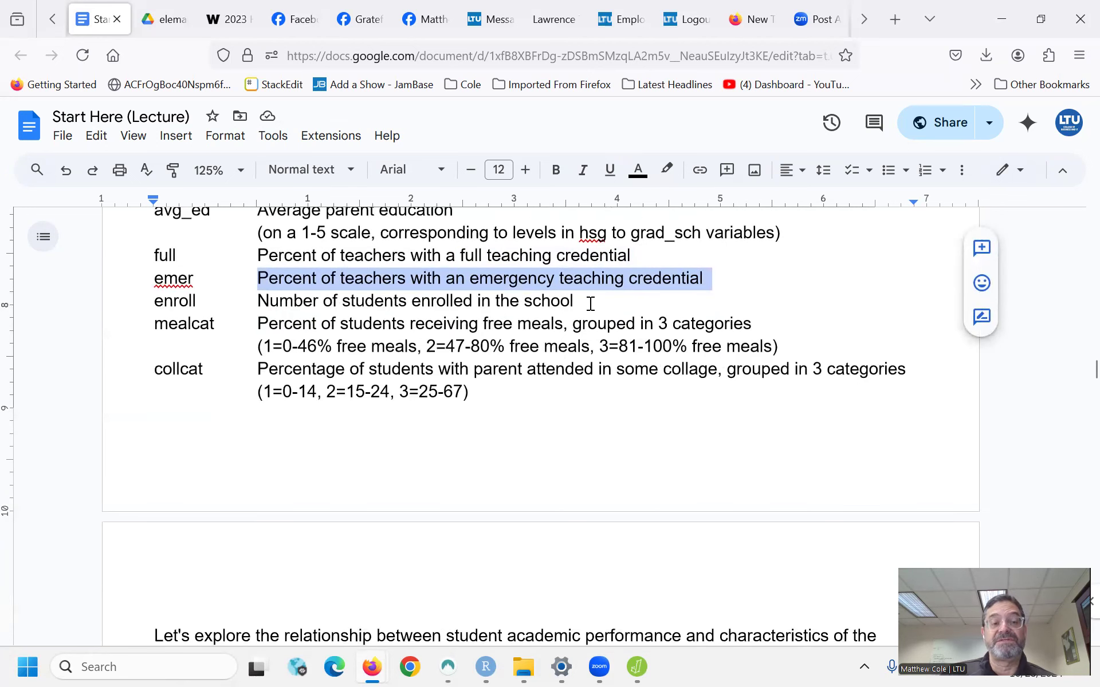
pyautogui.moveTo(259, 325); pyautogui.dragTo(781, 327)
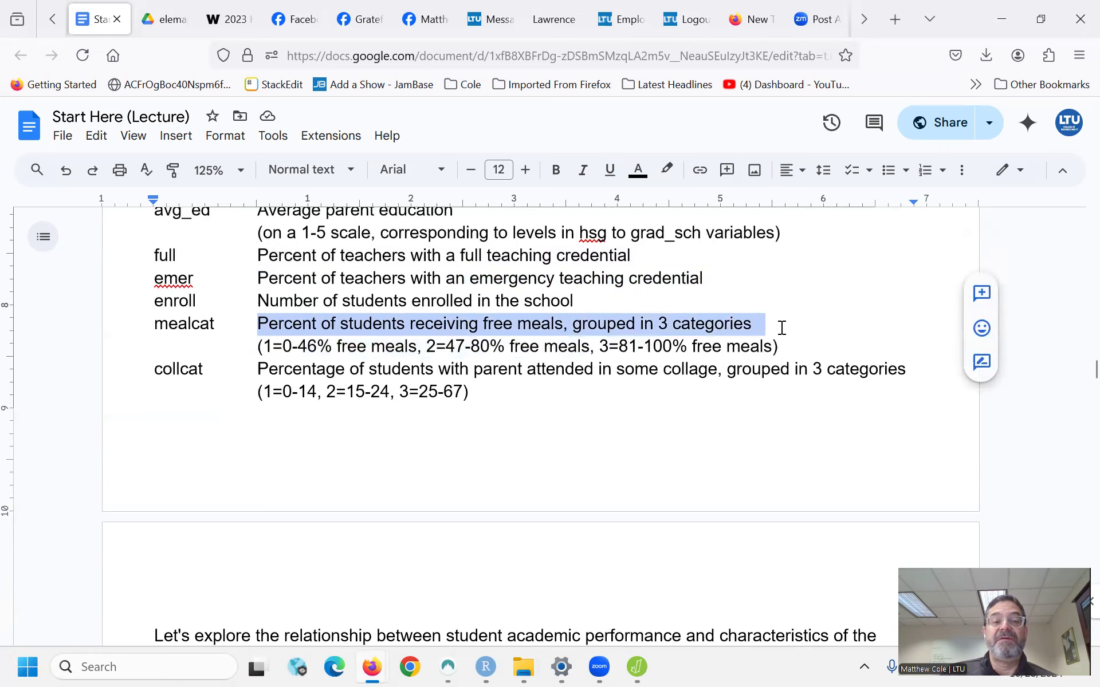
# - Compare the grouped variables with their sources by highlighting the meals description, then collcat against some_coll and coll_grad
pyautogui.scroll(12, 781, 335)
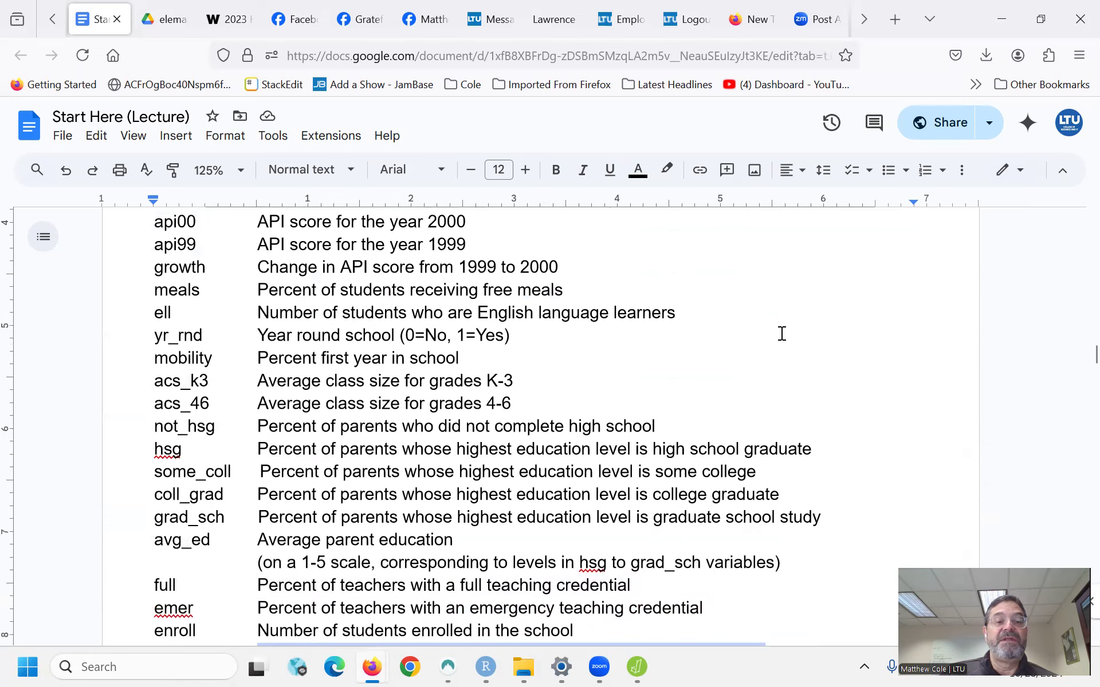
pyautogui.scroll(-6, 782, 334)
pyautogui.scroll(3, 781, 331)
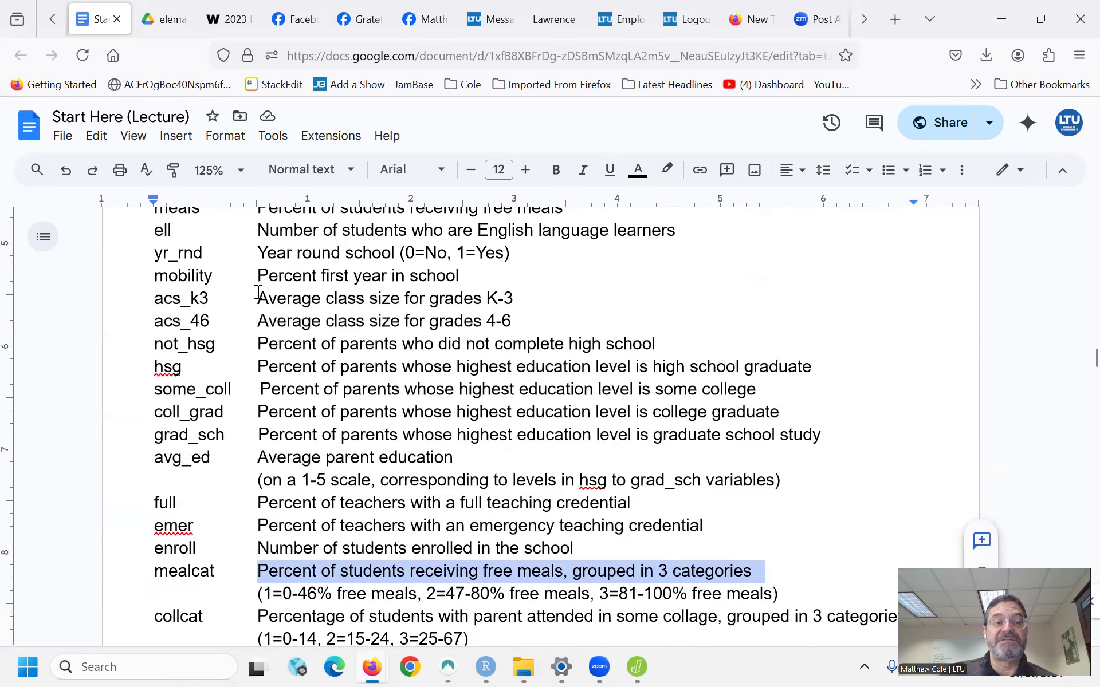
pyautogui.scroll(3, 259, 294)
pyautogui.moveTo(259, 294); pyautogui.dragTo(586, 287)
pyautogui.scroll(-12, 587, 287)
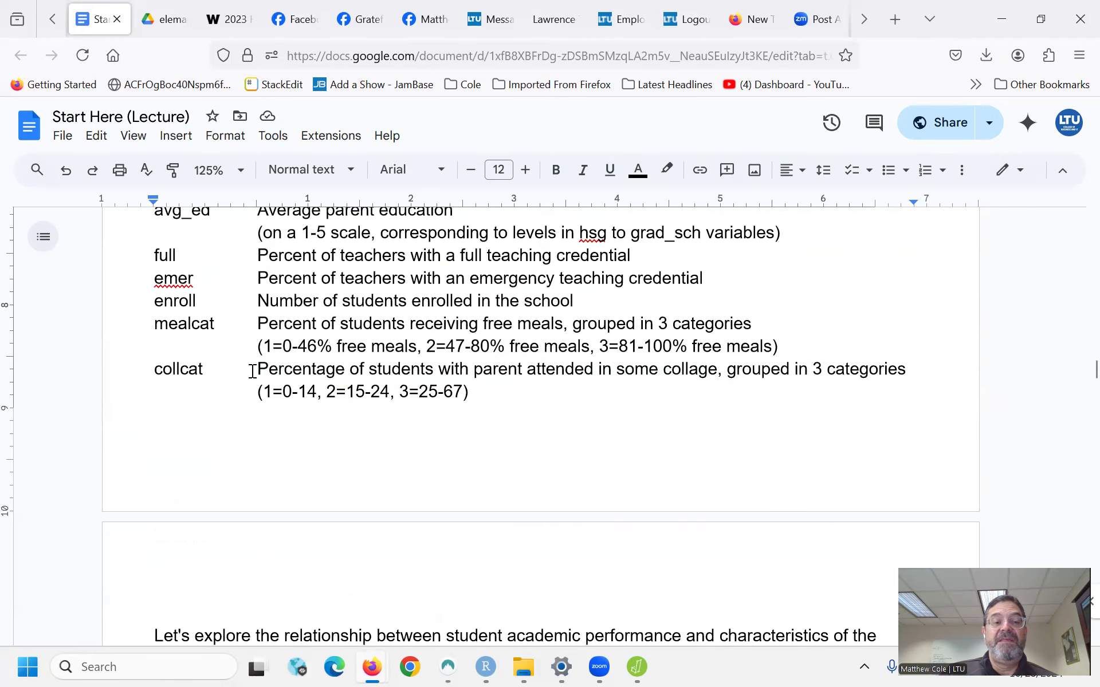
pyautogui.moveTo(256, 372); pyautogui.dragTo(897, 370)
pyautogui.scroll(4, 762, 373)
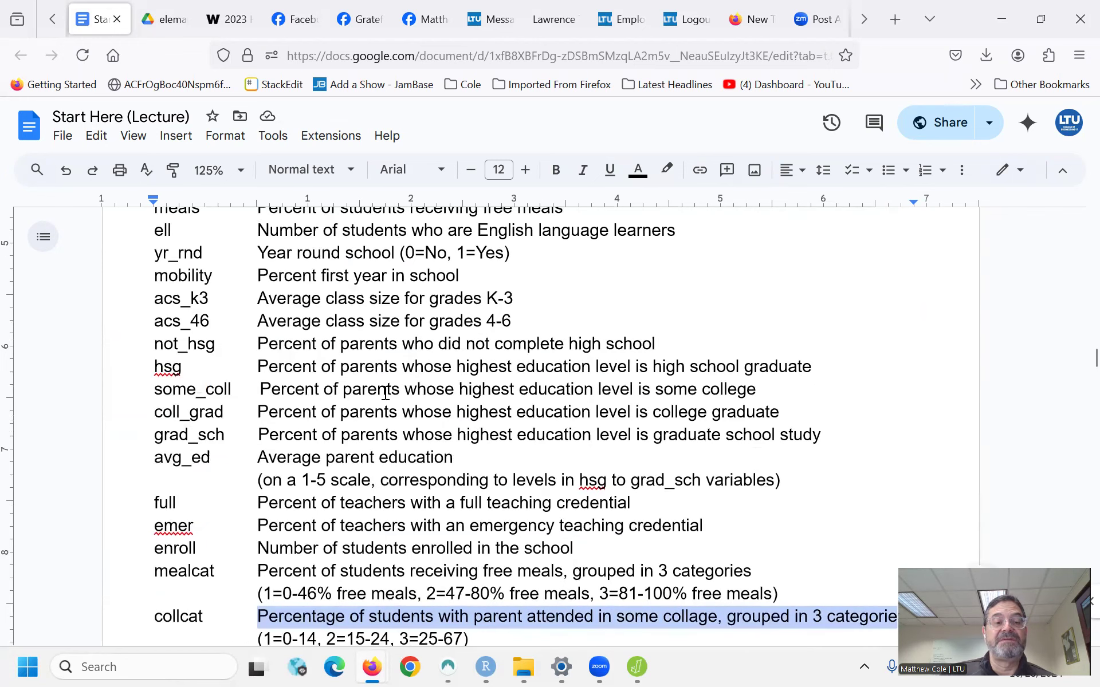
pyautogui.moveTo(262, 393); pyautogui.dragTo(841, 407)
pyautogui.scroll(-5, 842, 407)
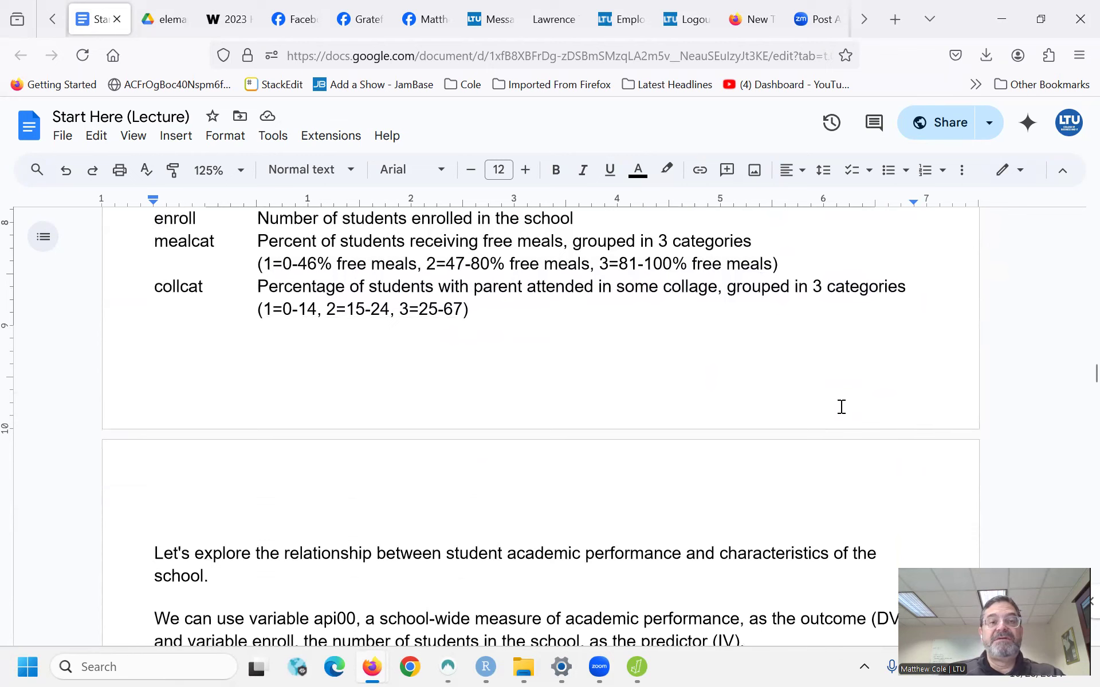
# - Switch to the elemapi2 dataset in JASP and set the mobility variable's column type to Scale
pyautogui.moveTo(637, 667)
pyautogui.click(626, 566)
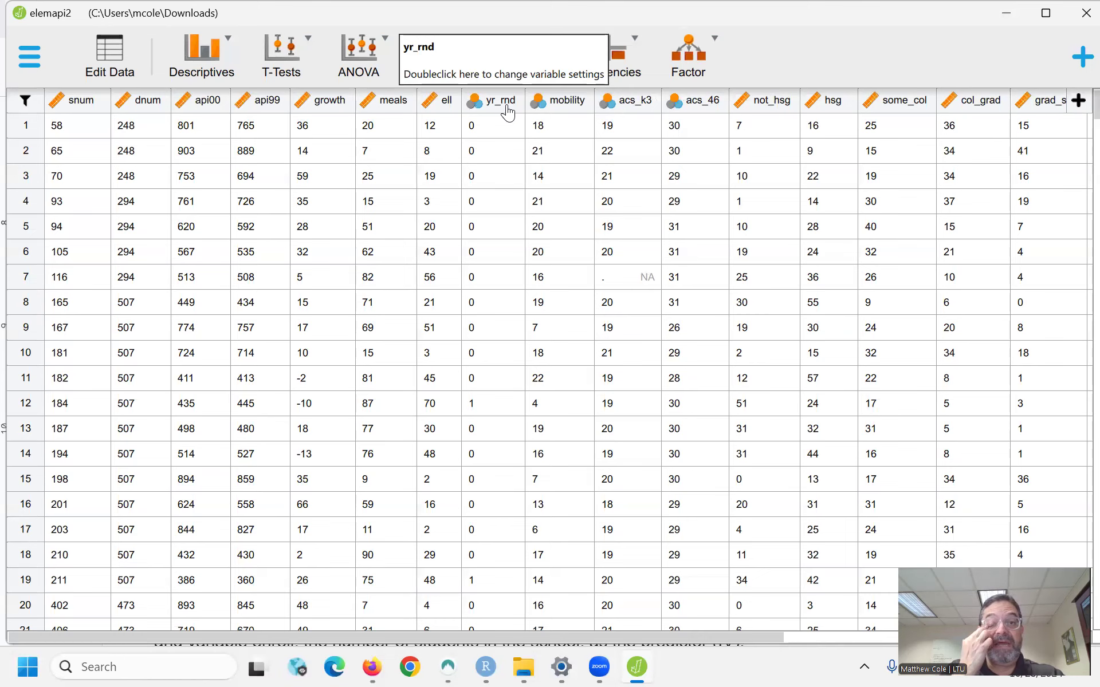
pyautogui.doubleClick(569, 103)
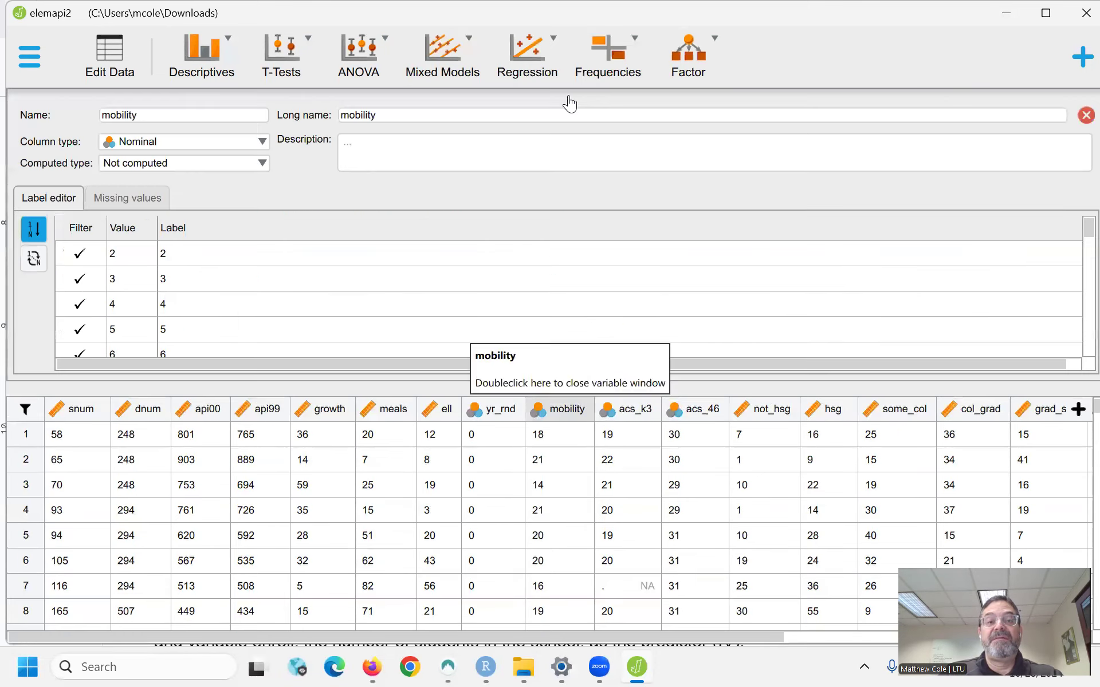
pyautogui.click(202, 147)
pyautogui.click(137, 156)
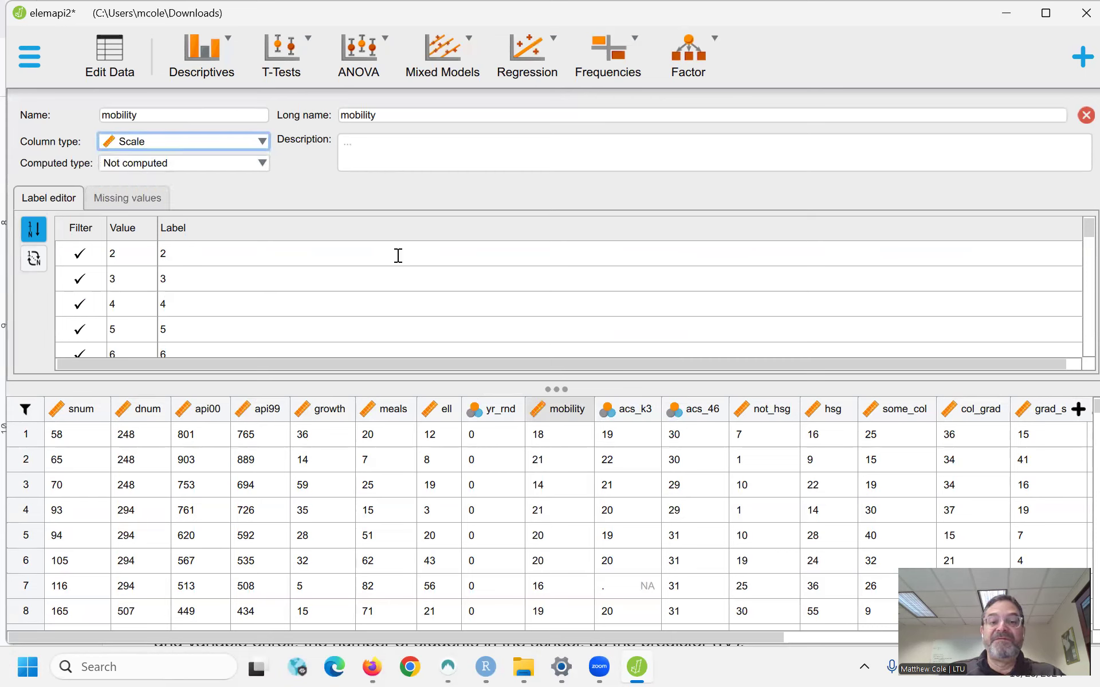
# - Set the acs_k3 variable's column type to Scale
pyautogui.click(628, 413)
pyautogui.click(631, 417)
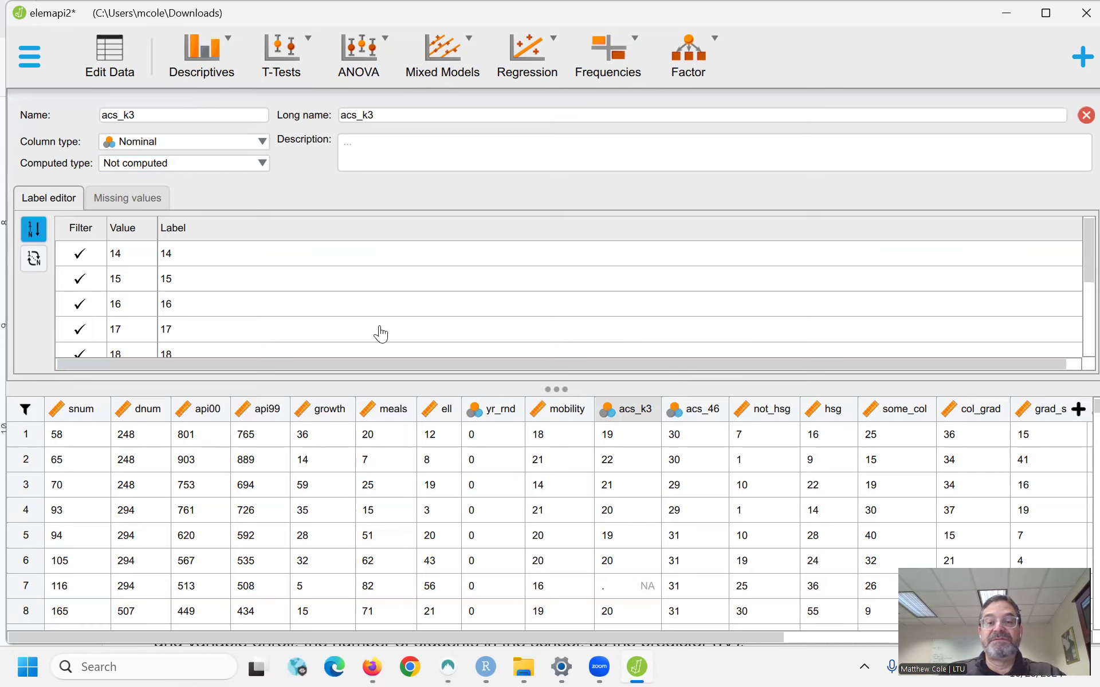
pyautogui.click(265, 142)
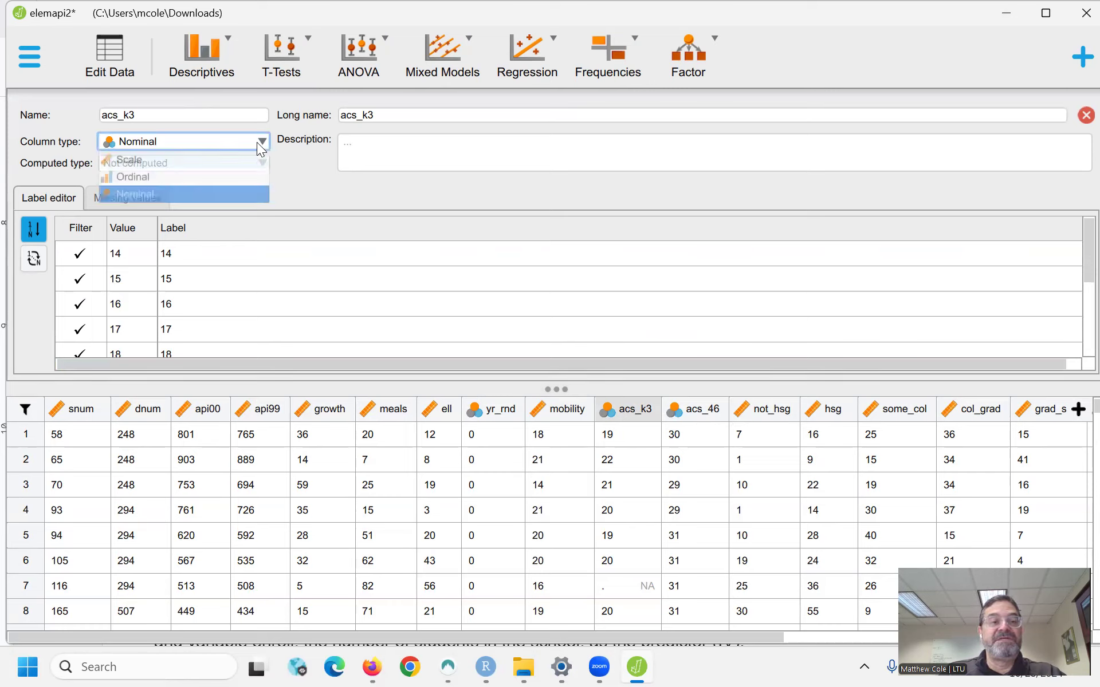
pyautogui.click(190, 155)
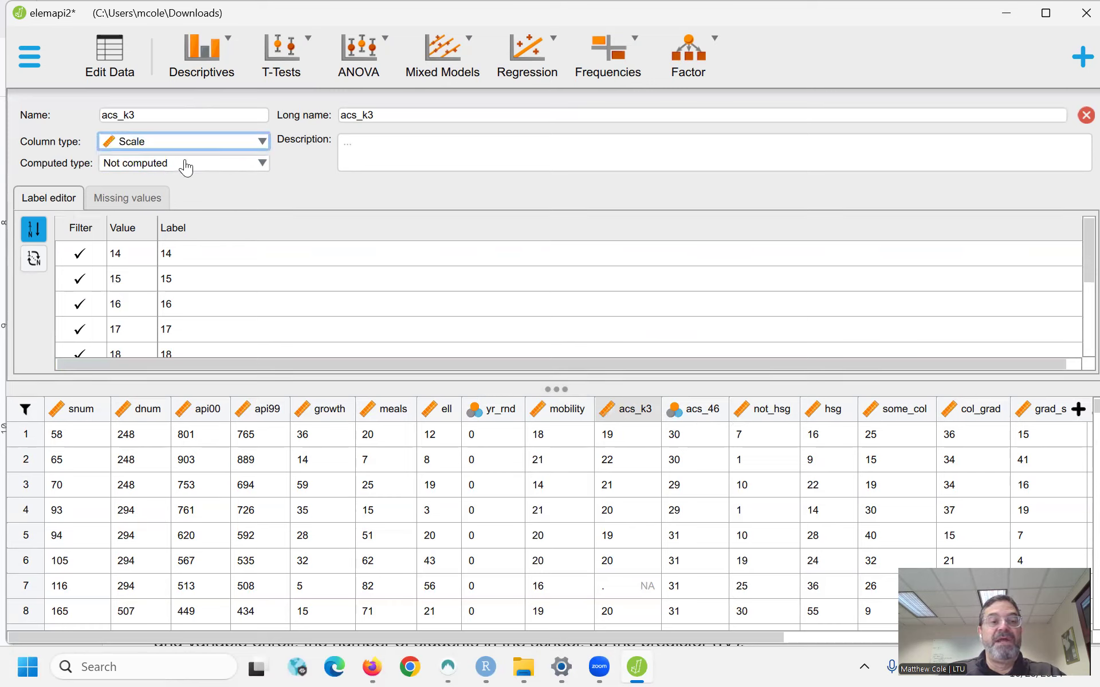
# - Set the column types of the acs_46 and avg_ed variables to Scale
pyautogui.click(702, 409)
pyautogui.click(260, 141)
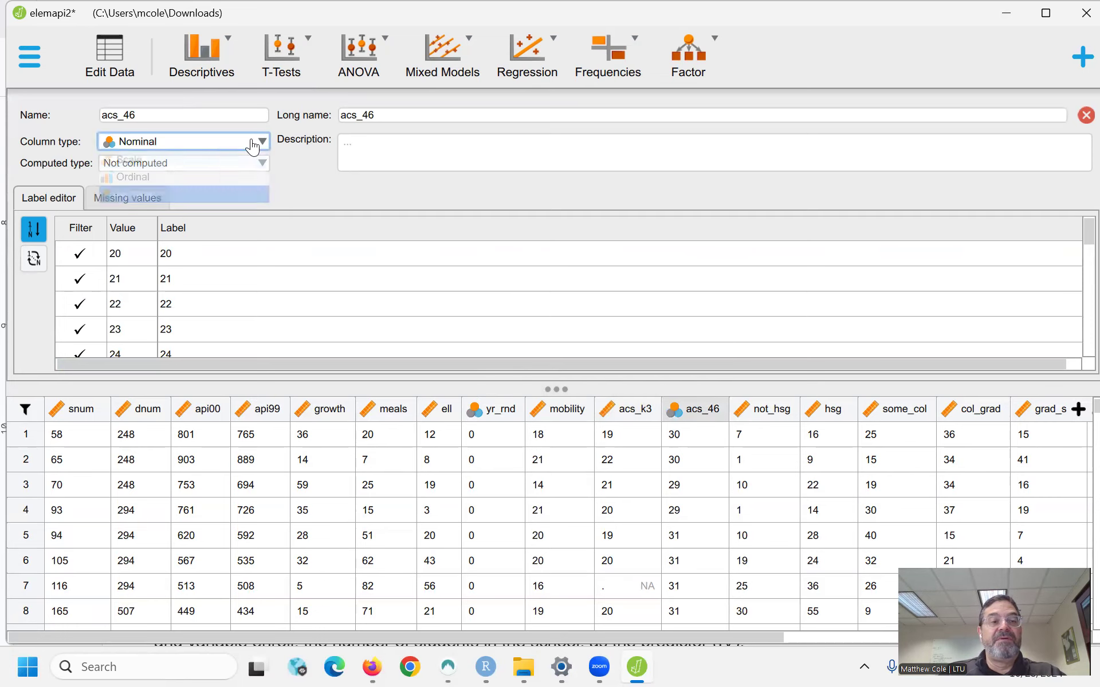
pyautogui.click(166, 158)
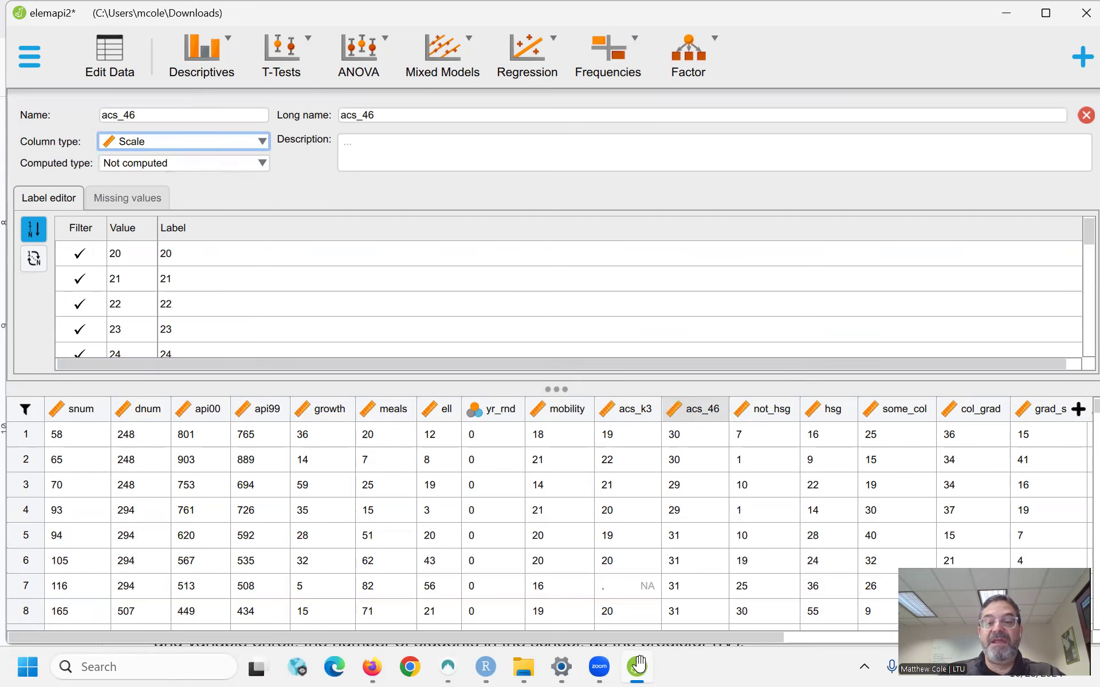
pyautogui.moveTo(728, 642); pyautogui.dragTo(945, 643)
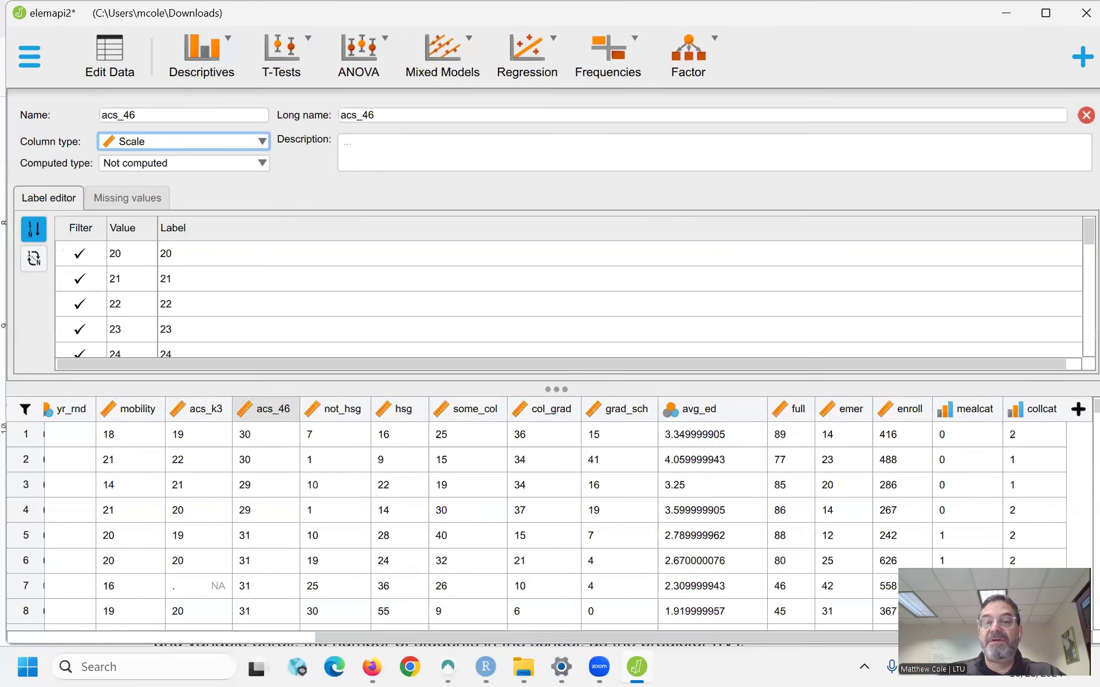
pyautogui.click(711, 410)
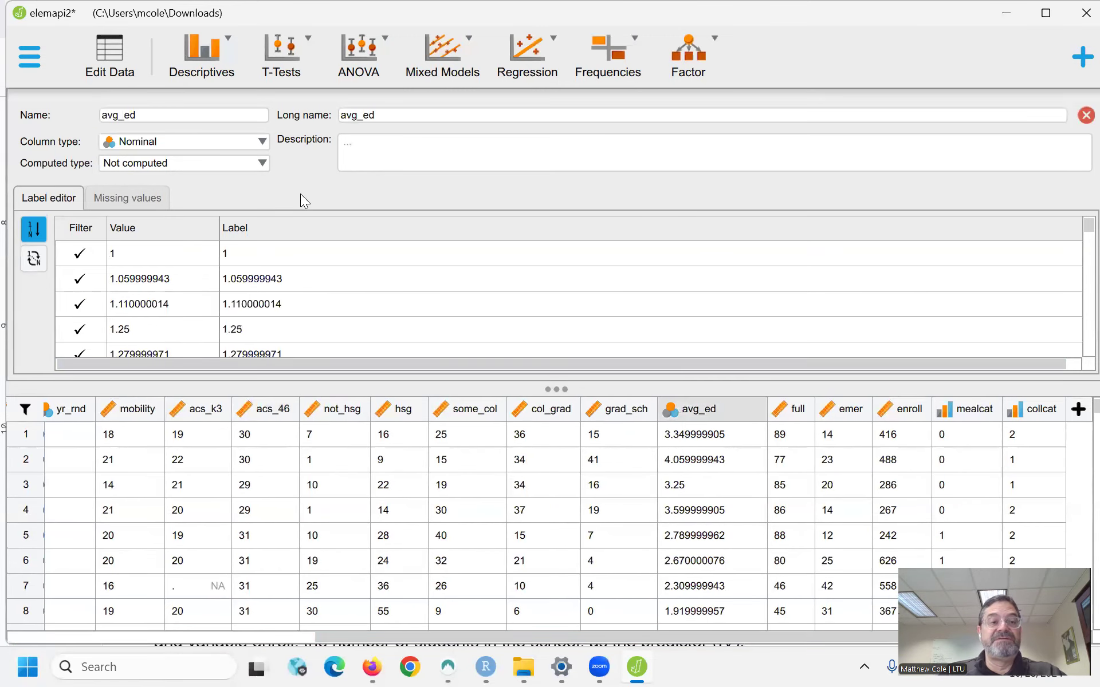
pyautogui.click(223, 148)
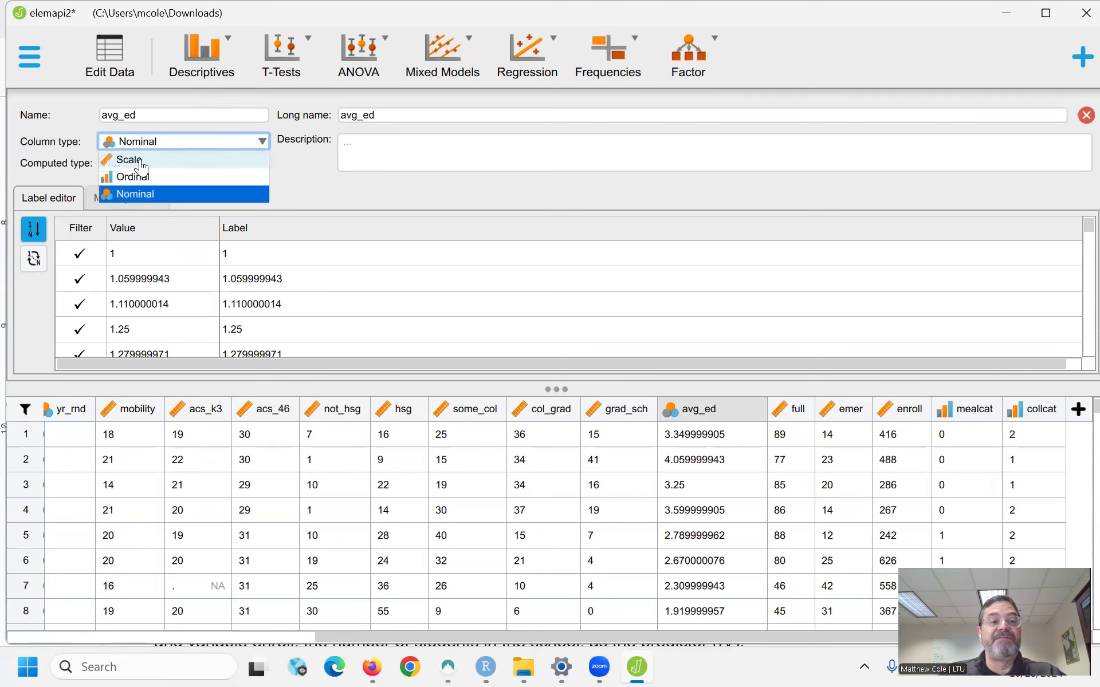
pyautogui.click(151, 156)
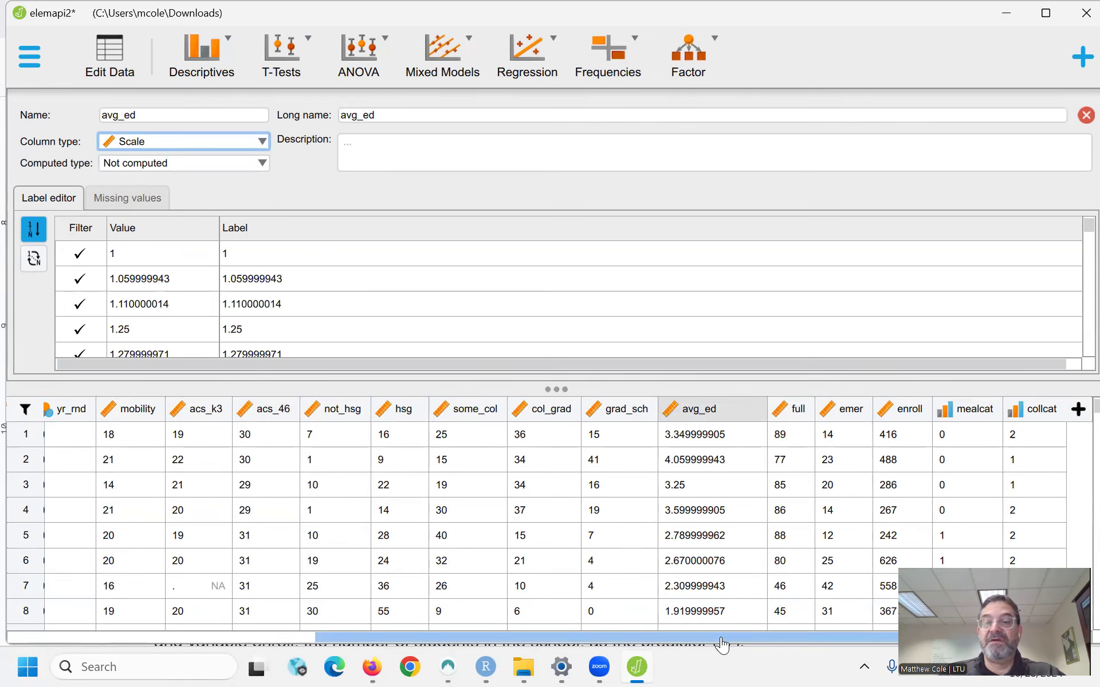
# - Check the mealcat variable's settings and give the collcat variable the description "Some college education"
pyautogui.click(968, 411)
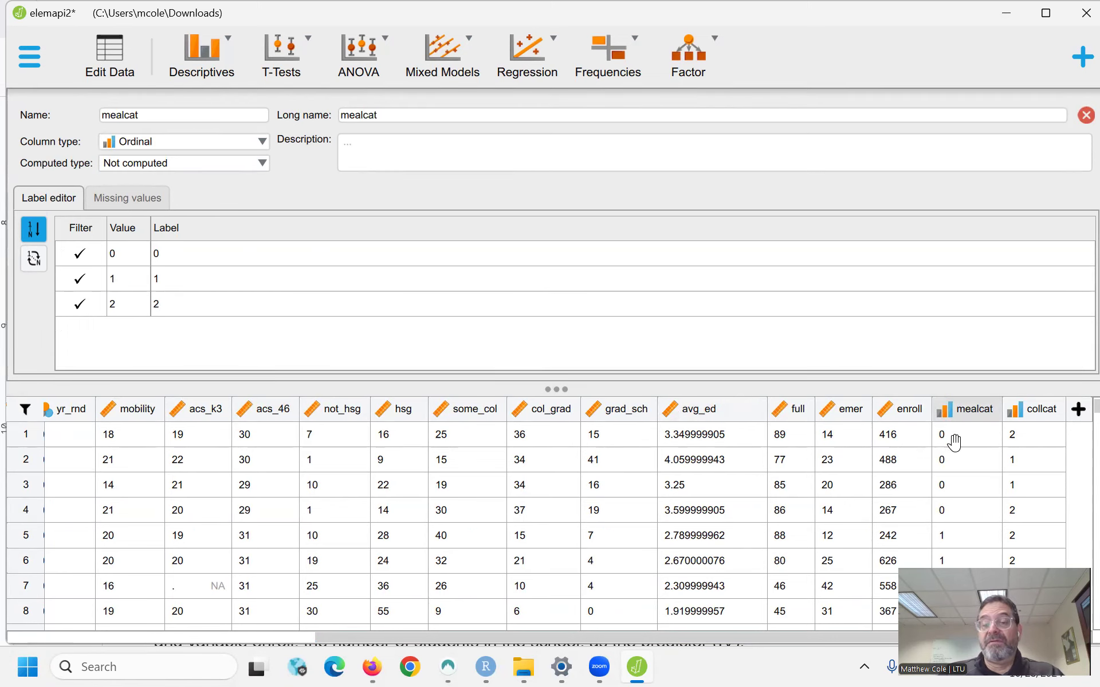
pyautogui.click(1031, 418)
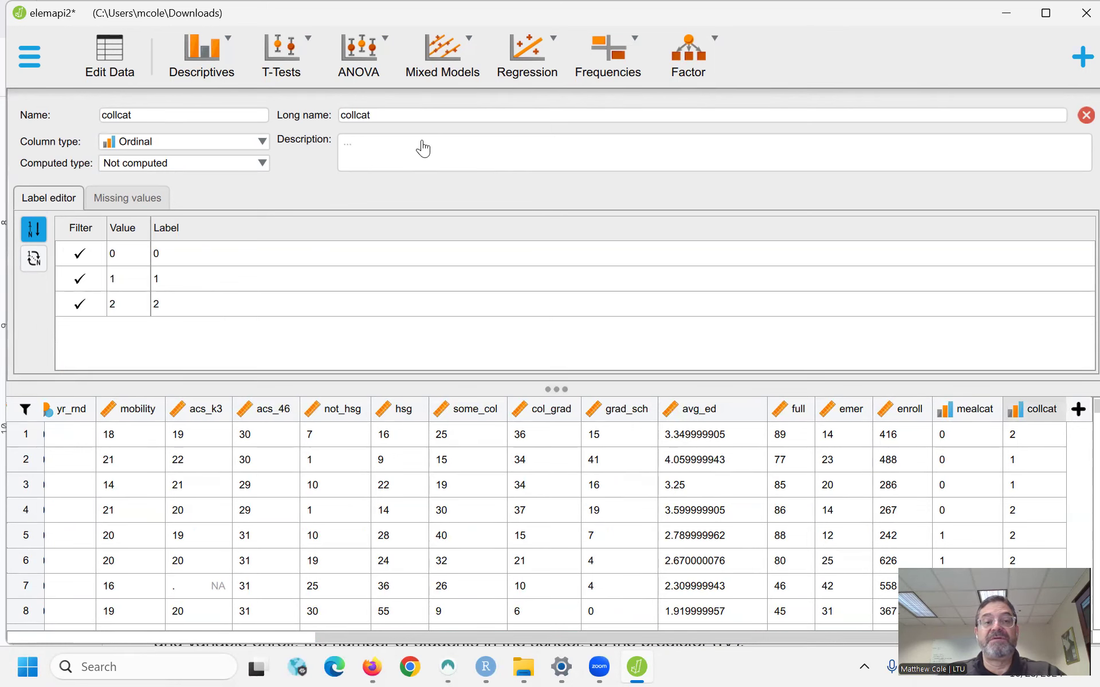
pyautogui.click(384, 153)
pyautogui.write('Some college education')
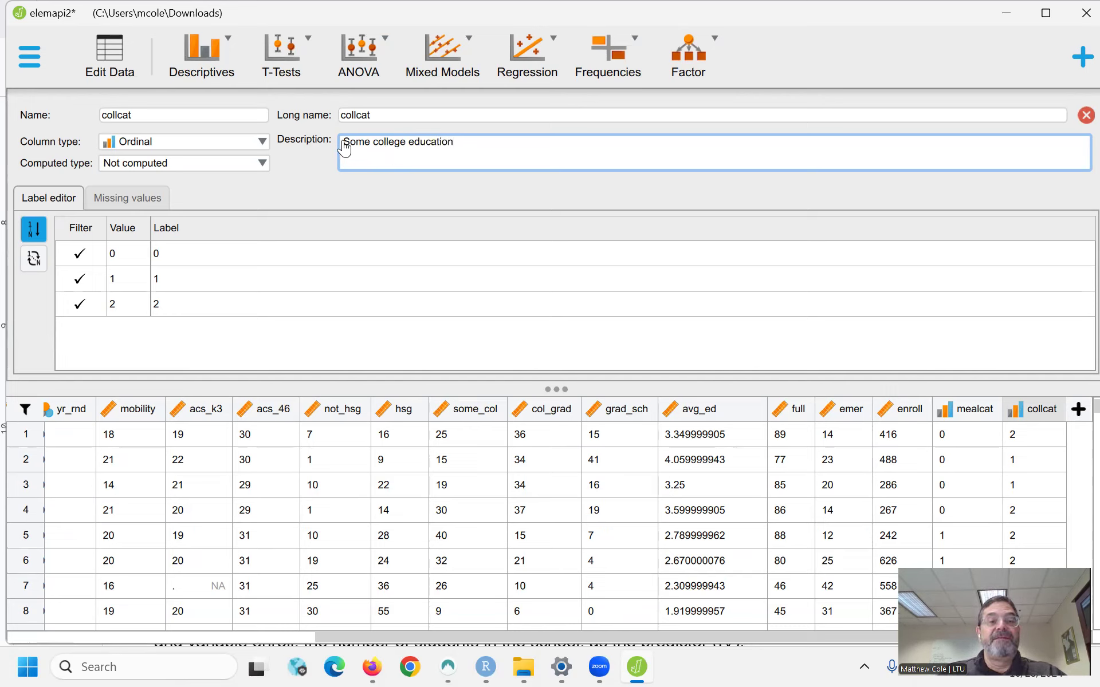
pyautogui.click(276, 419)
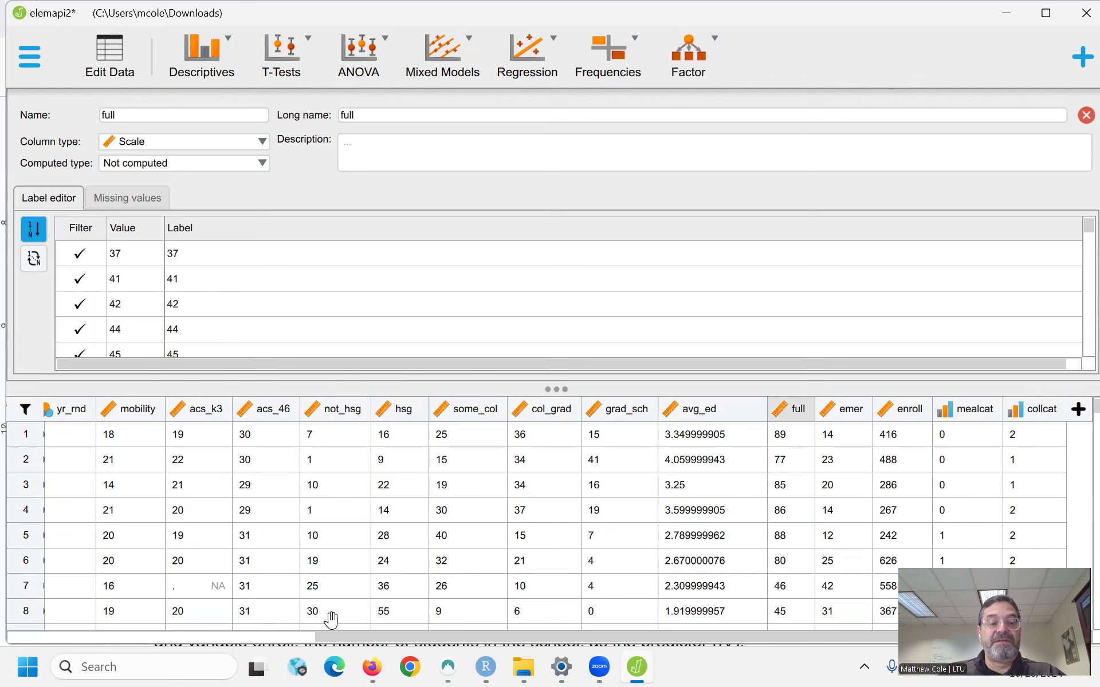
# - Save the dataset as the JASP file elemapi2.jasp in the Downloads folder
pyautogui.moveTo(348, 646); pyautogui.dragTo(4, 632)
pyautogui.click(379, 433)
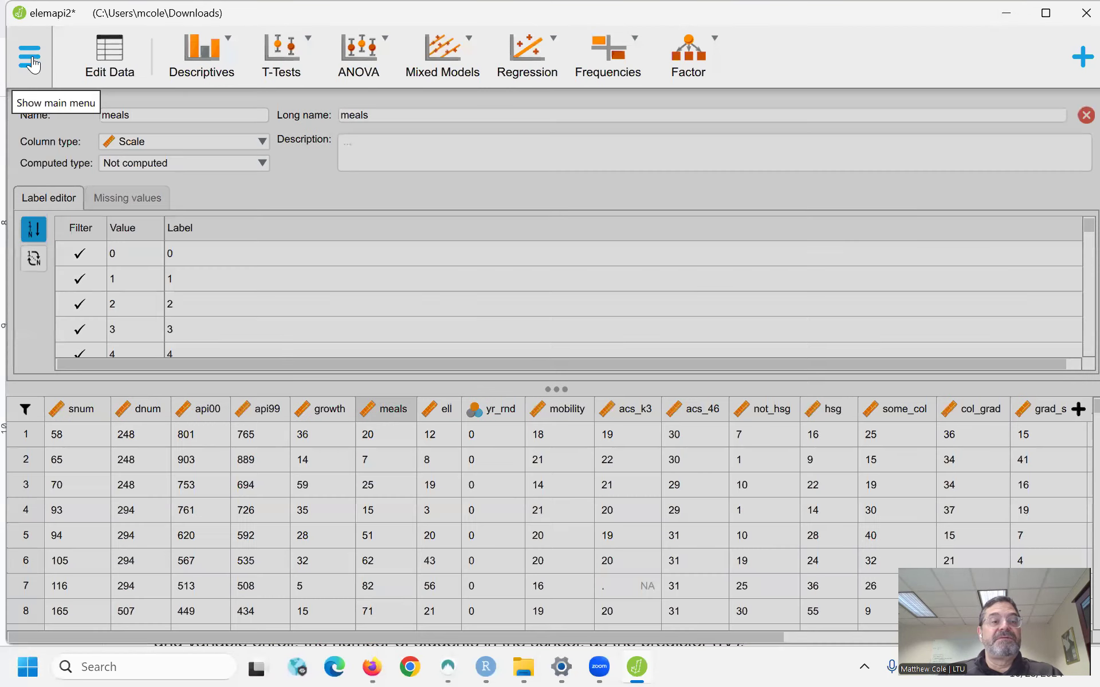
pyautogui.click(31, 63)
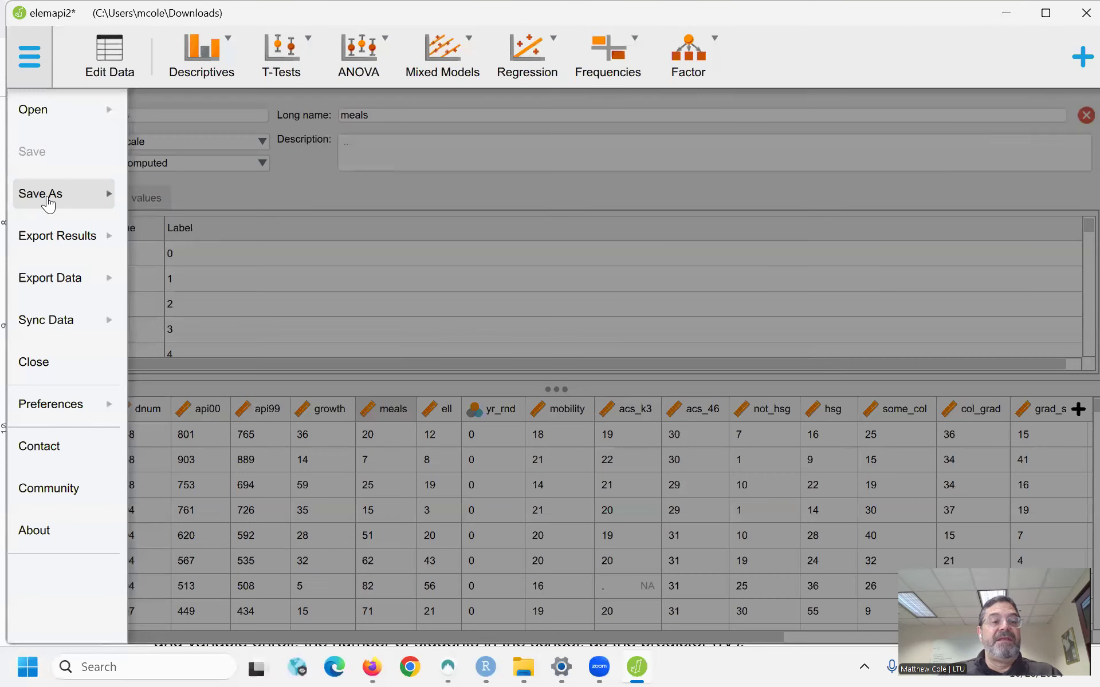
pyautogui.click(45, 198)
pyautogui.click(343, 207)
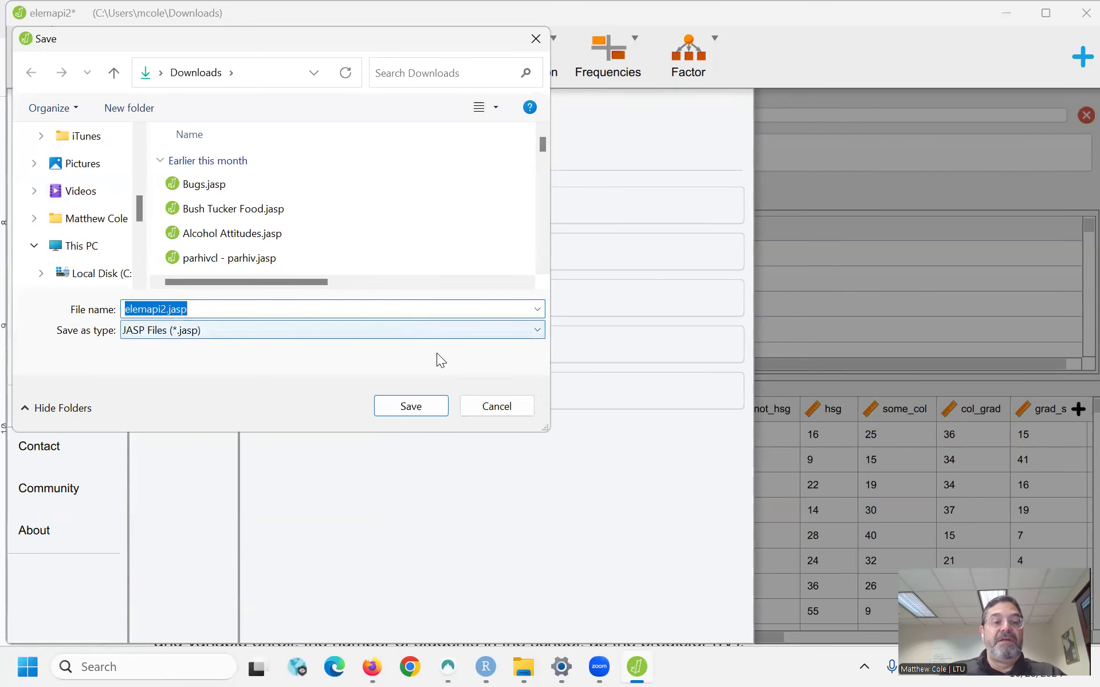
pyautogui.scroll(-6, 448, 262)
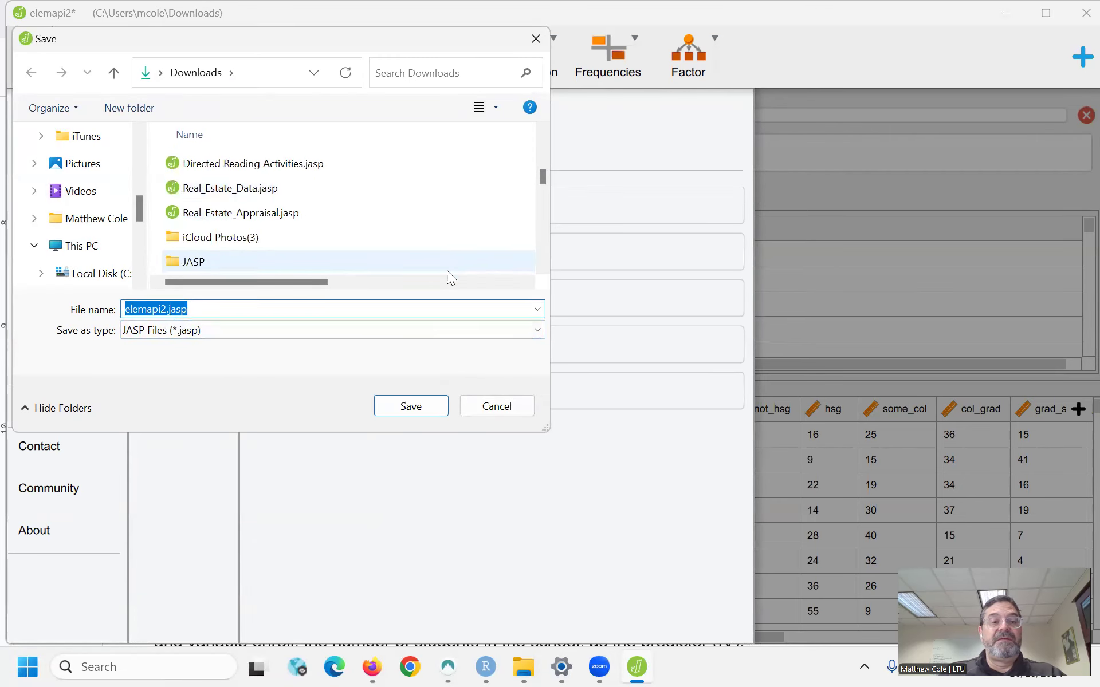
pyautogui.click(407, 408)
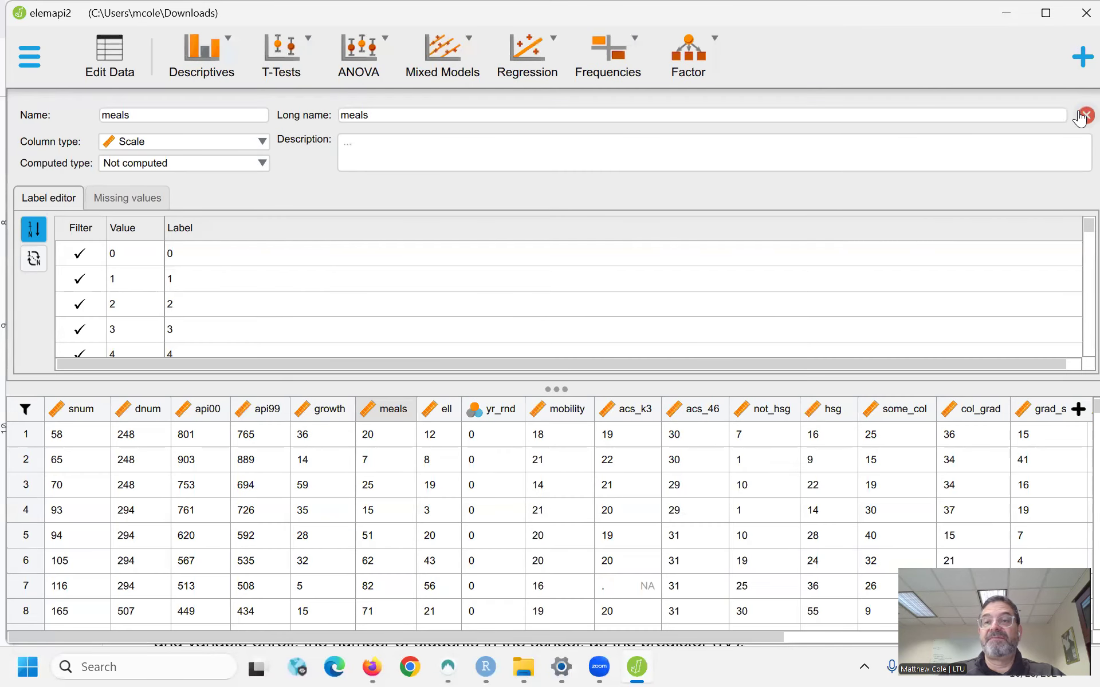
# - Close the variable settings and return to the lecture document's section on student academic performance and school characteristics
pyautogui.click(1085, 115)
pyautogui.click(1008, 8)
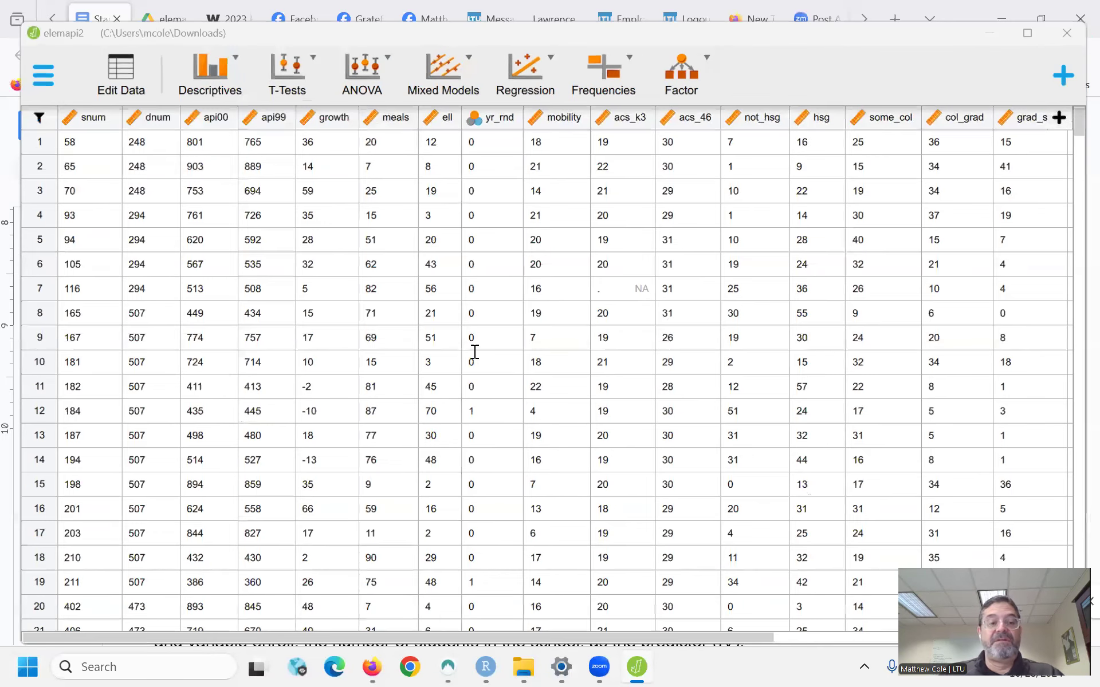
pyautogui.scroll(-5, 477, 341)
pyautogui.scroll(2, 262, 311)
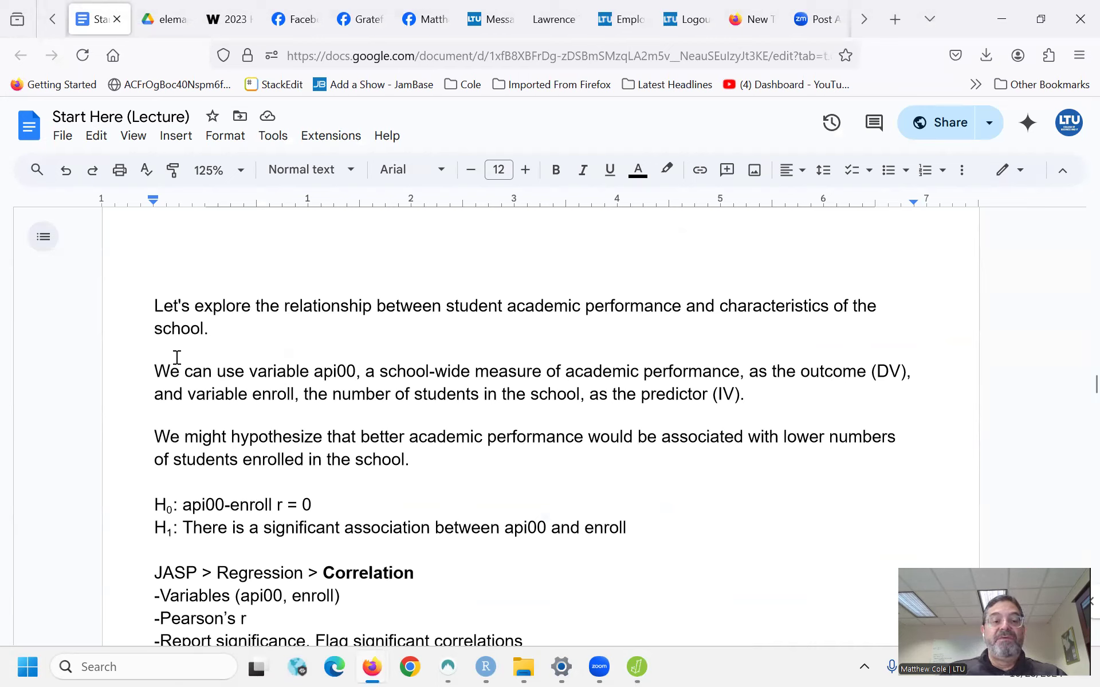
# - Highlight the text naming api00 as the outcome (DV) and enroll as the predictor (IV)
pyautogui.moveTo(175, 373); pyautogui.dragTo(351, 373)
pyautogui.click(361, 374)
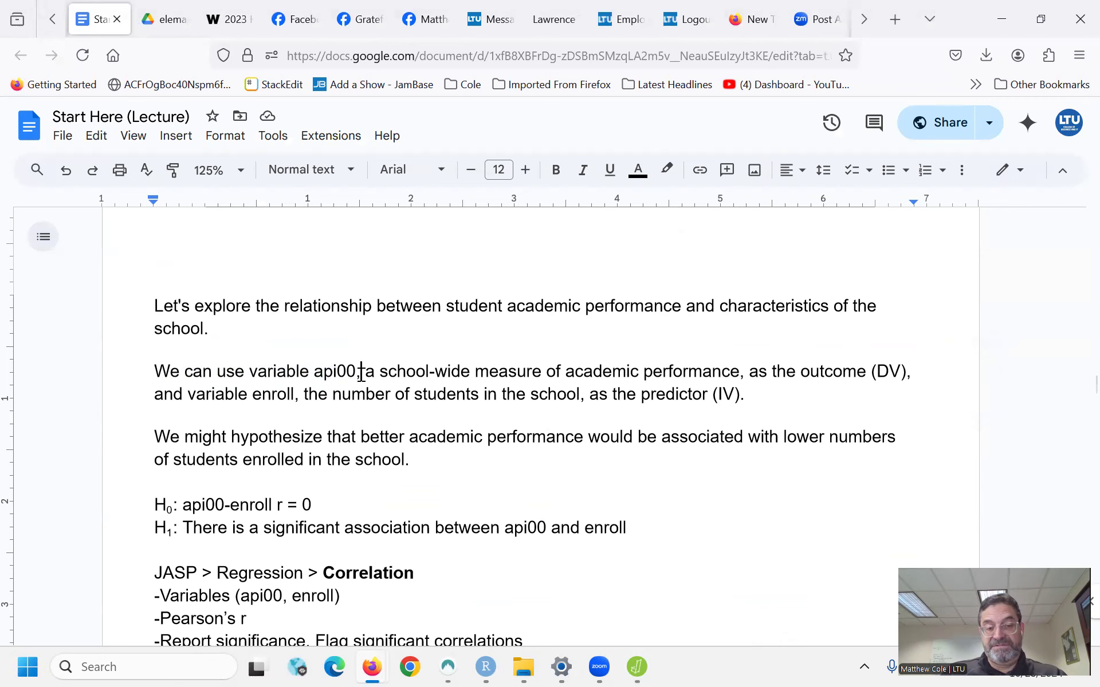
pyautogui.scroll(-3, 361, 373)
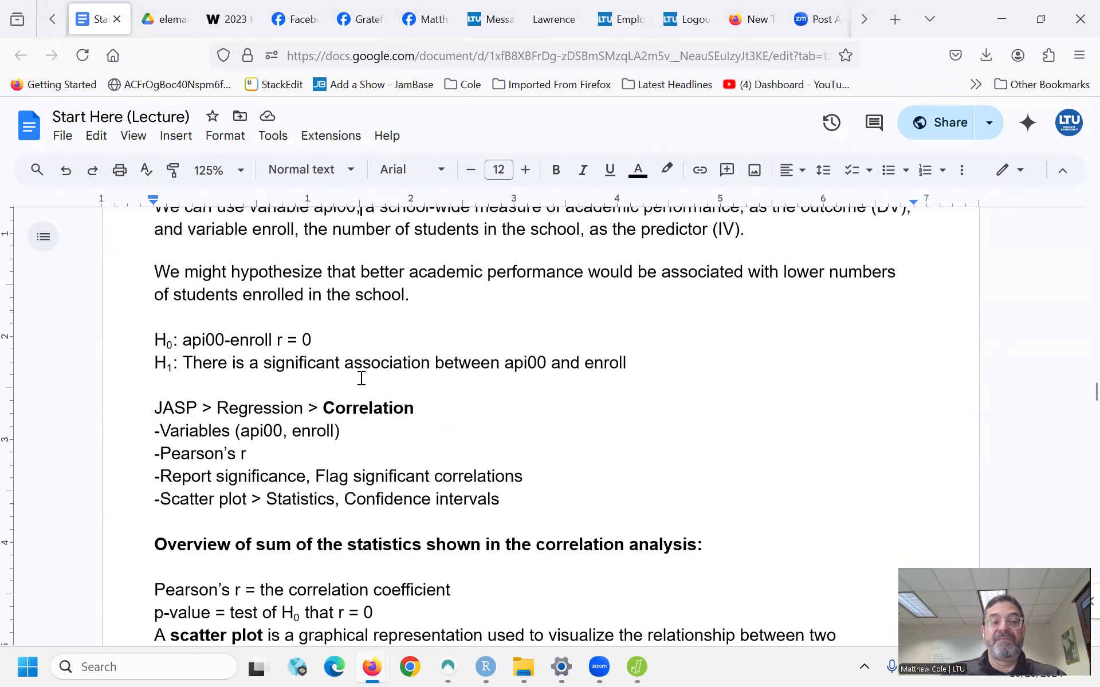
pyautogui.scroll(2, 361, 378)
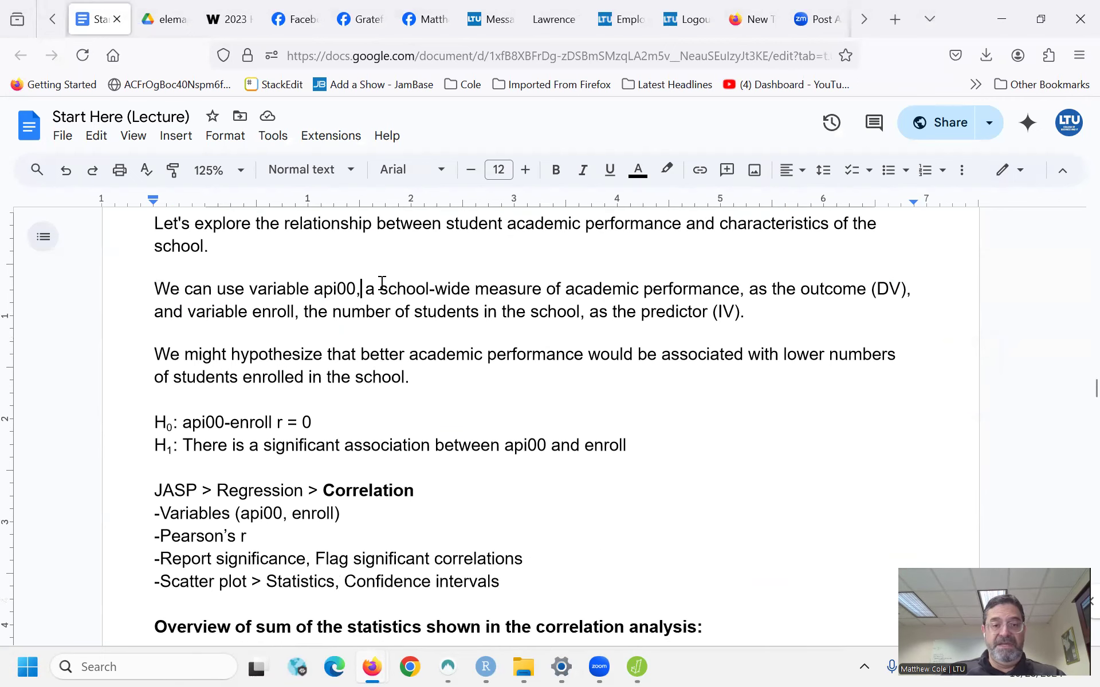
pyautogui.moveTo(746, 289); pyautogui.dragTo(920, 295)
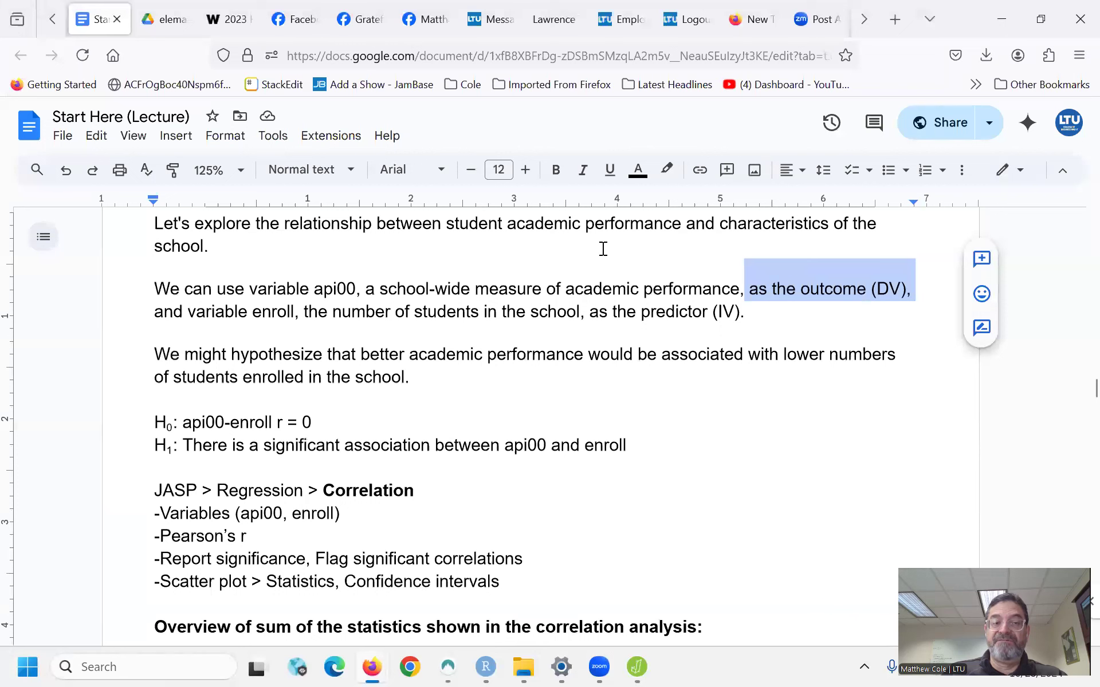
pyautogui.click(300, 312)
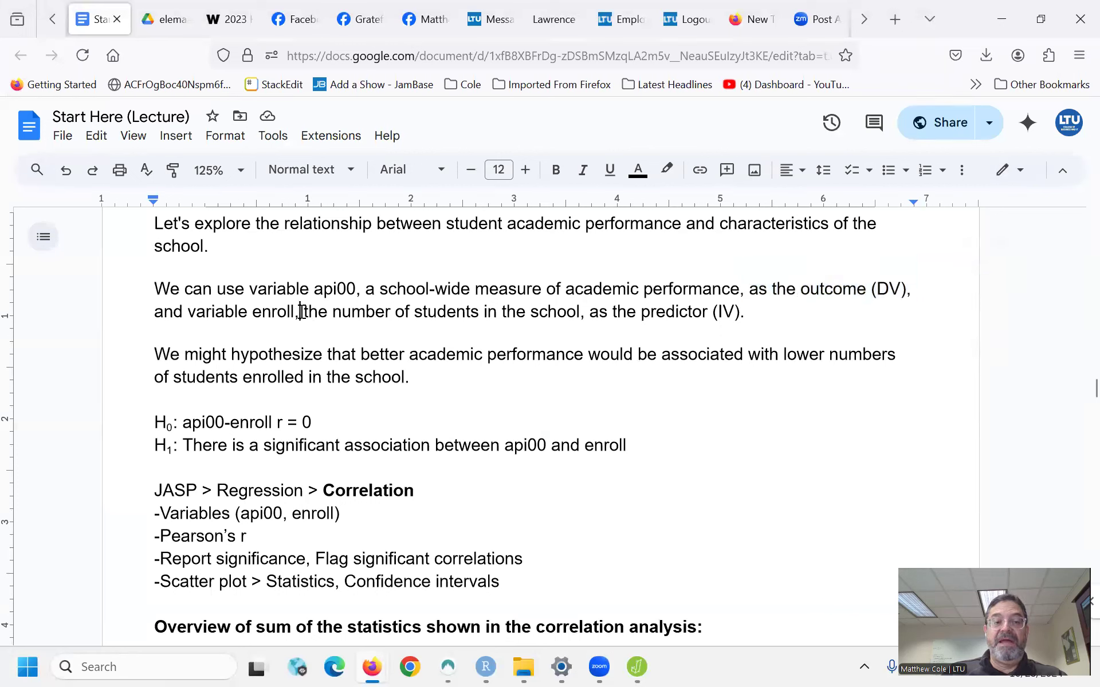
pyautogui.moveTo(301, 314); pyautogui.dragTo(757, 315)
# - Highlight the enroll entry and its description in the variable list
pyautogui.scroll(10, 525, 432)
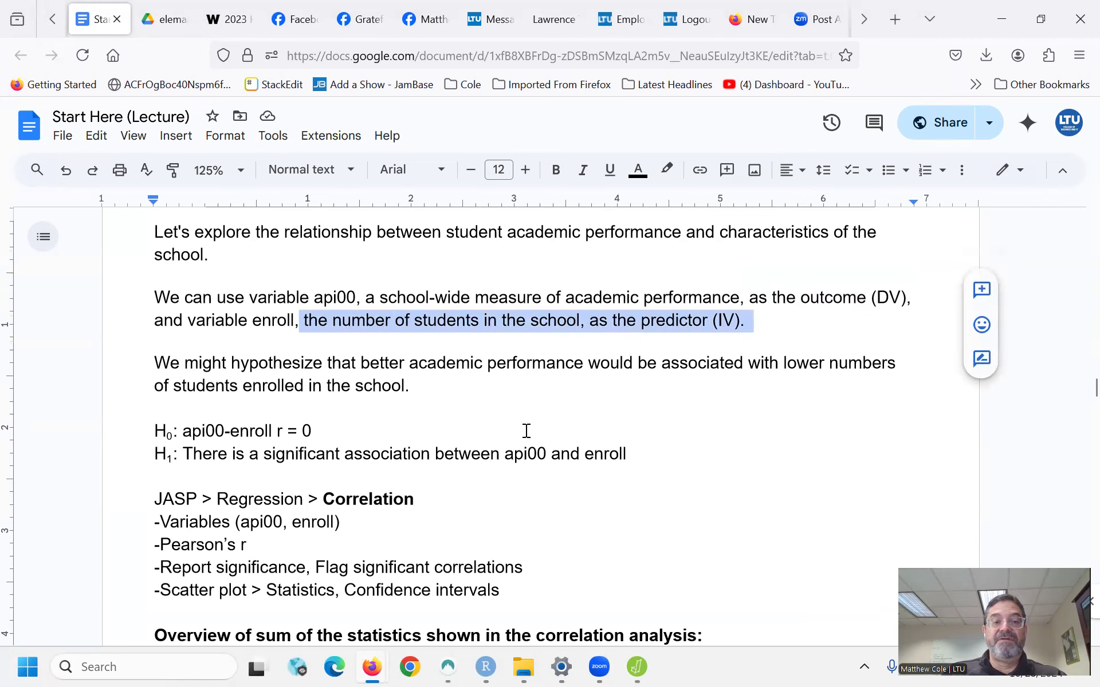
pyautogui.scroll(-3, 526, 432)
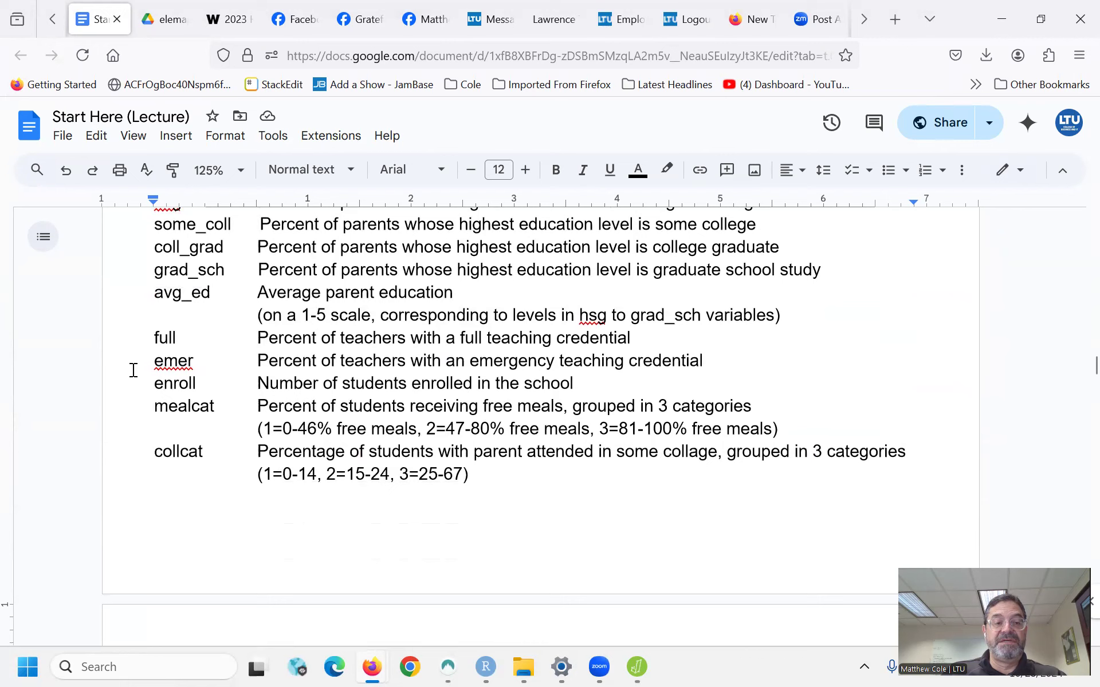
pyautogui.moveTo(155, 384); pyautogui.dragTo(597, 383)
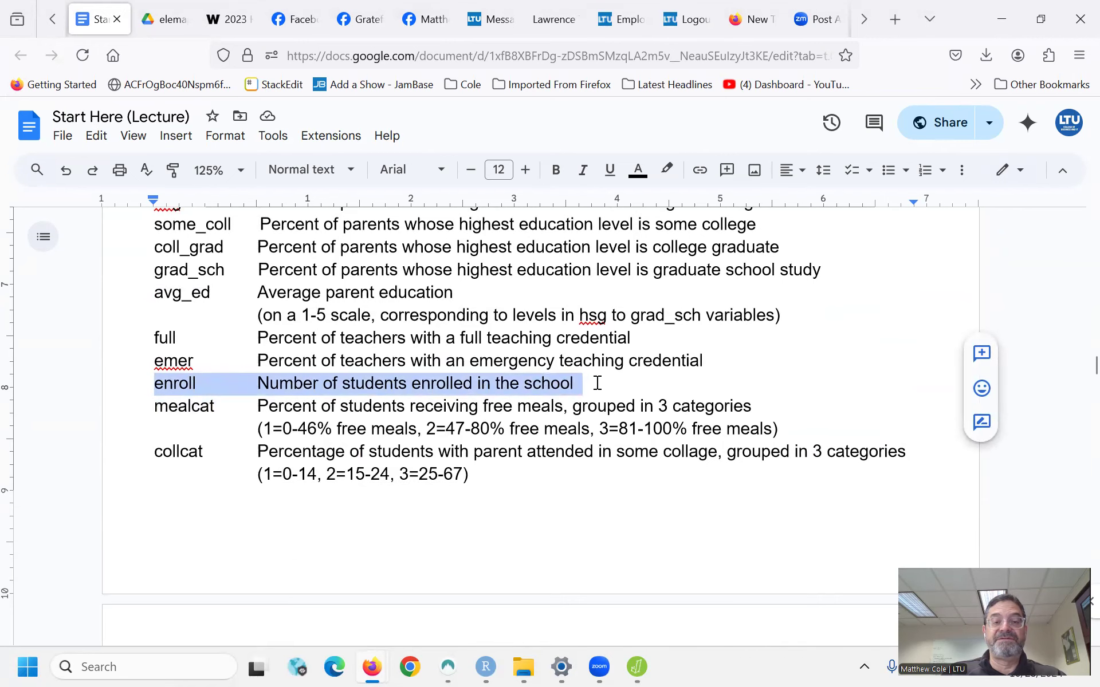
# - Highlight the parts of the null hypothesis and the alternative hypothesis about api00 and enroll
pyautogui.scroll(-9, 679, 415)
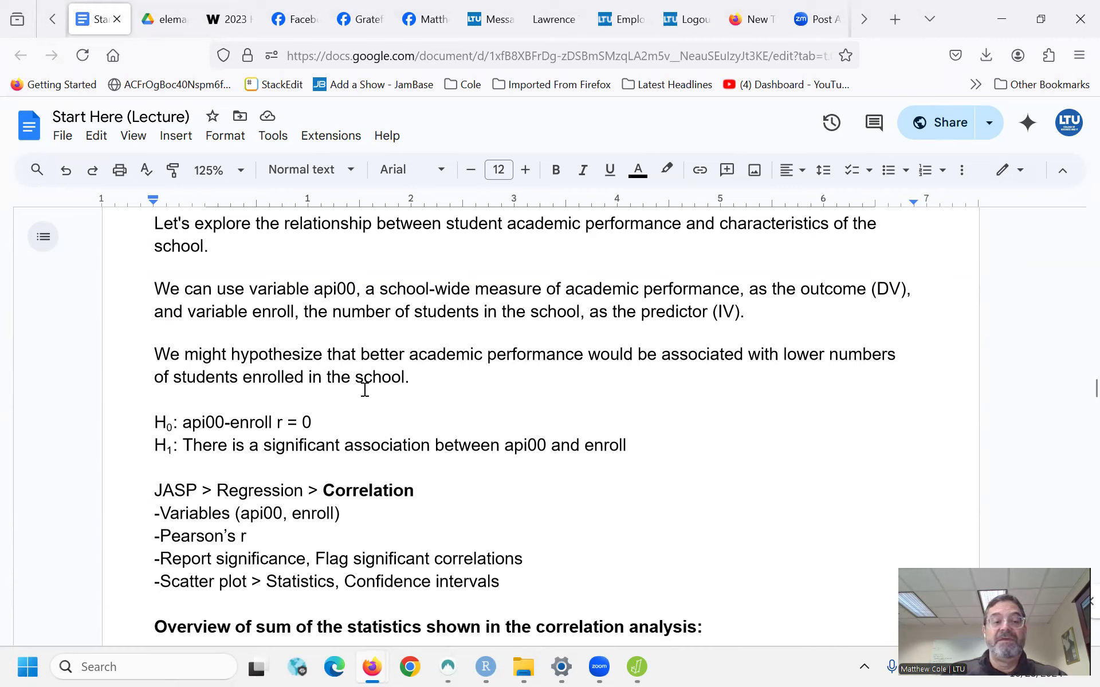
pyautogui.moveTo(152, 424); pyautogui.dragTo(169, 425)
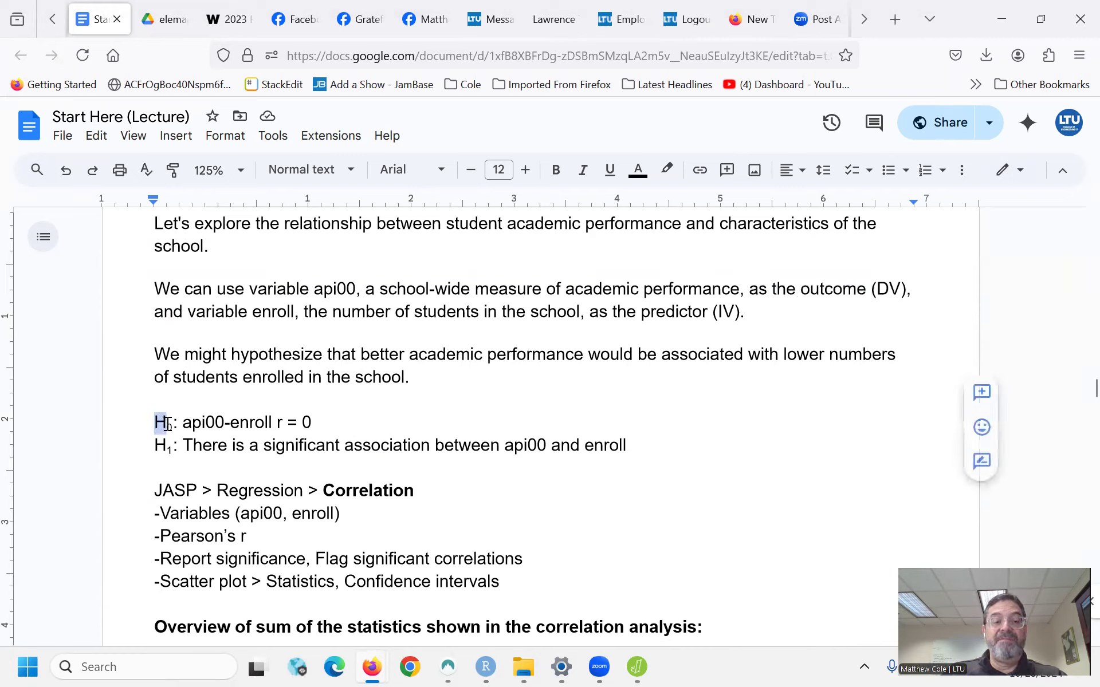
pyautogui.moveTo(277, 425); pyautogui.dragTo(321, 424)
pyautogui.moveTo(184, 424); pyautogui.dragTo(281, 423)
pyautogui.click(310, 423)
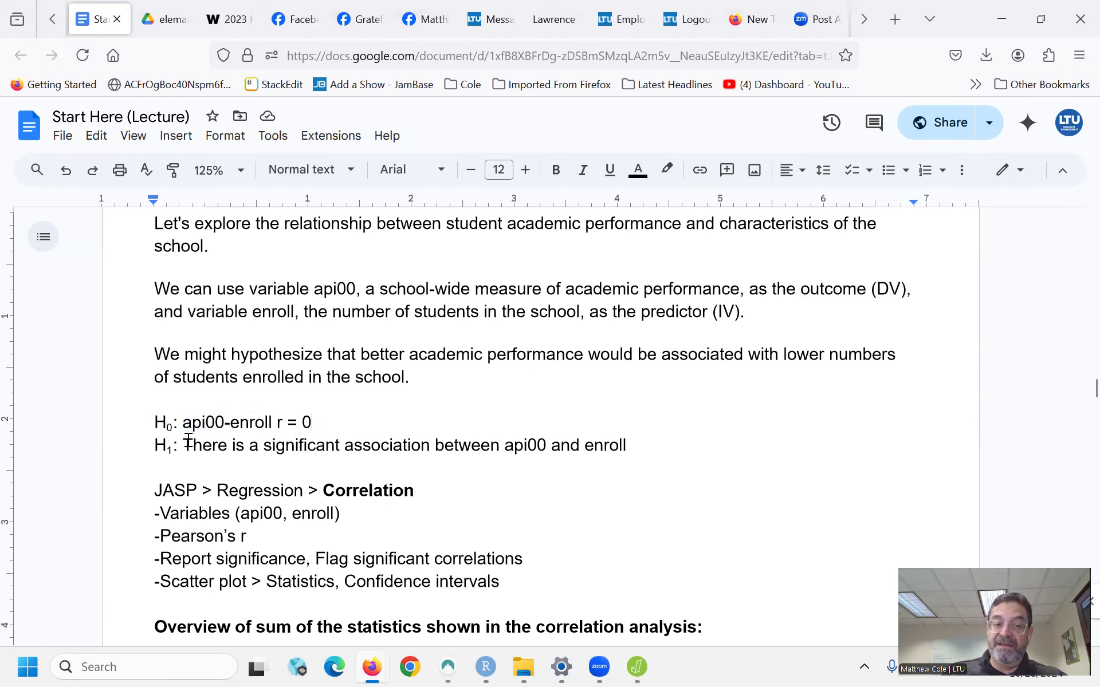
pyautogui.moveTo(168, 445); pyautogui.dragTo(652, 446)
# - Highlight the JASP > Regression > Correlation instruction and review the listed analysis options
pyautogui.scroll(-2, 671, 451)
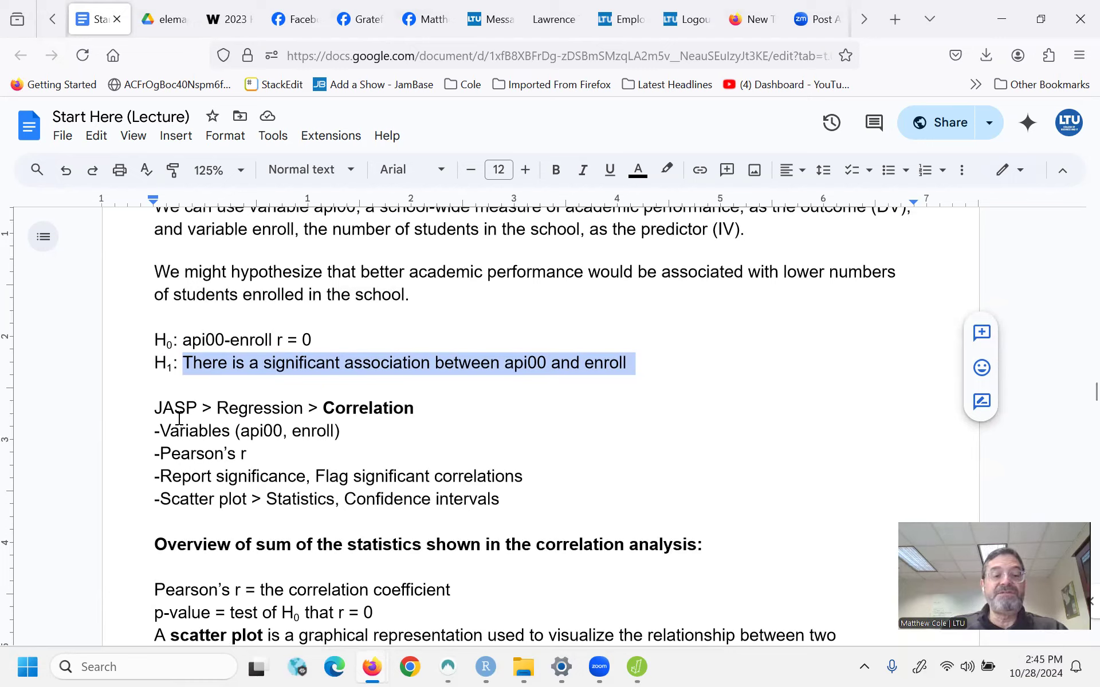
pyautogui.click(162, 411)
pyautogui.hotkey('shift', 'Left')
pyautogui.moveTo(169, 406); pyautogui.dragTo(295, 409)
pyautogui.click(216, 409)
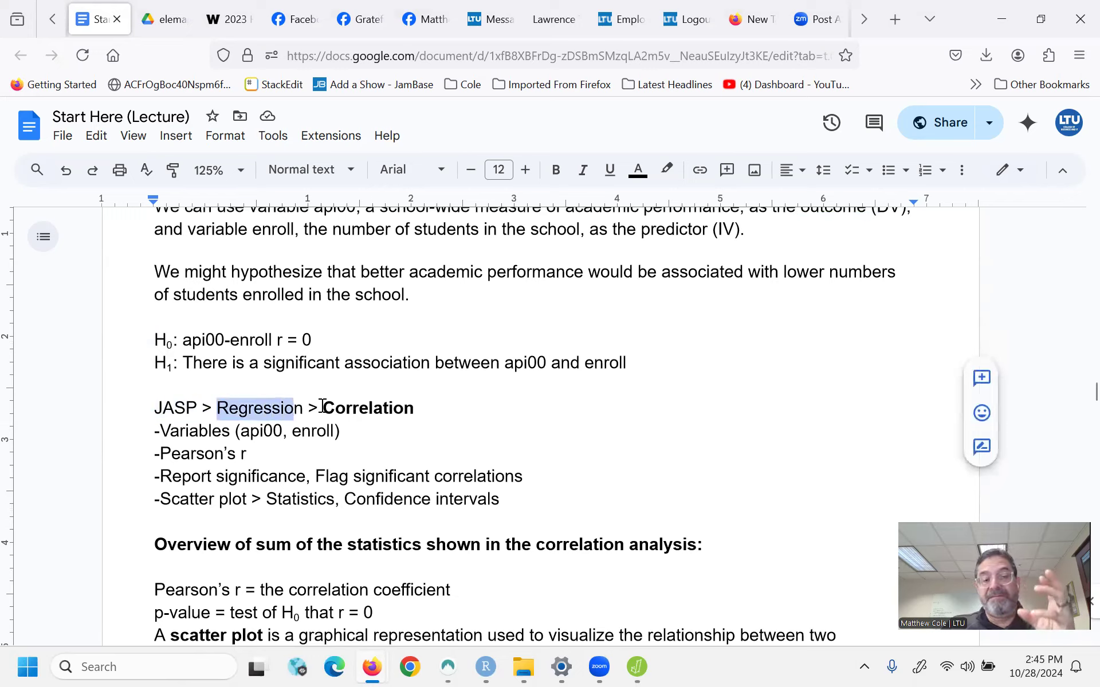
pyautogui.moveTo(324, 408); pyautogui.dragTo(419, 404)
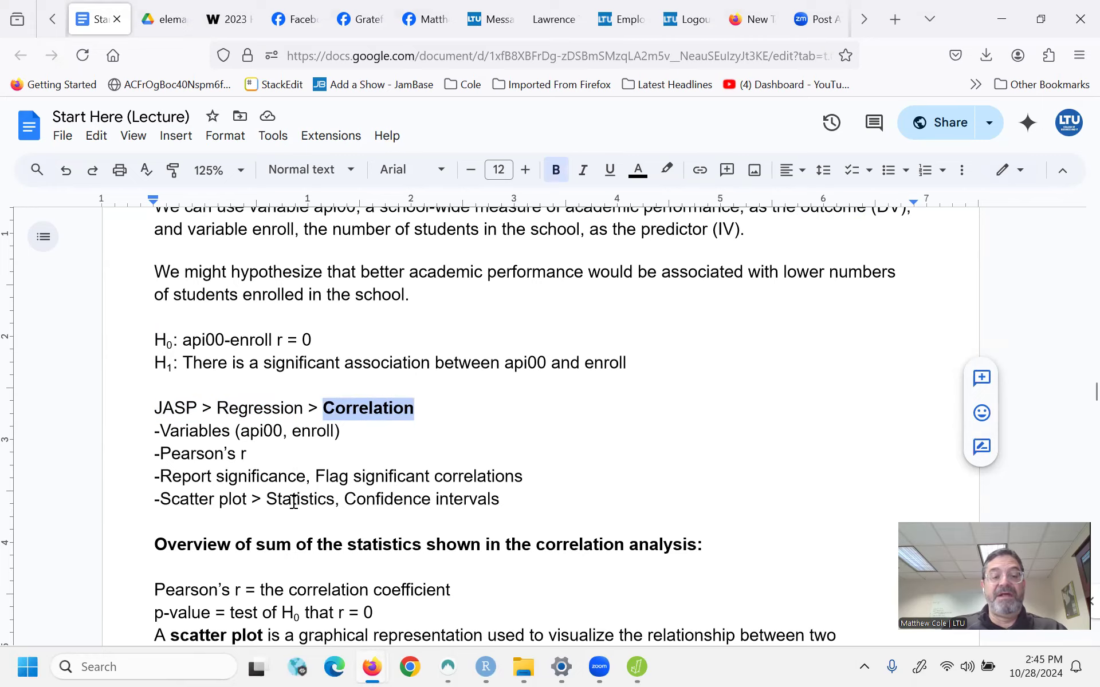
pyautogui.scroll(-2, 486, 479)
pyautogui.scroll(2, 487, 477)
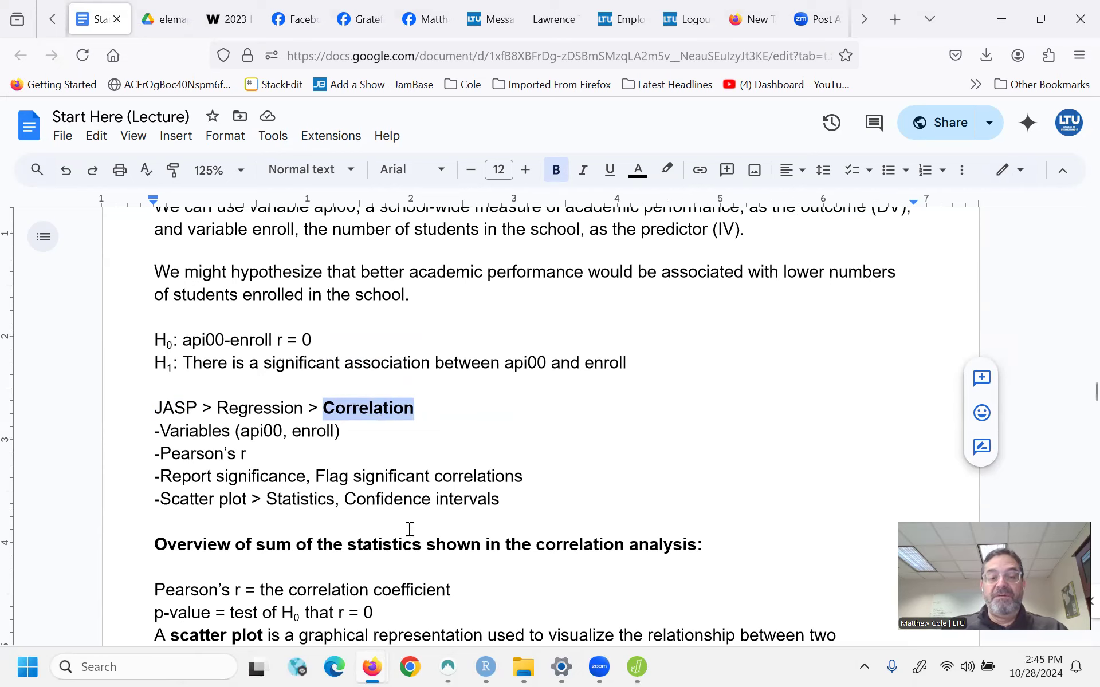
# - Switch to JASP and start a classical Correlation analysis on the elemapi2 data
pyautogui.click(637, 666)
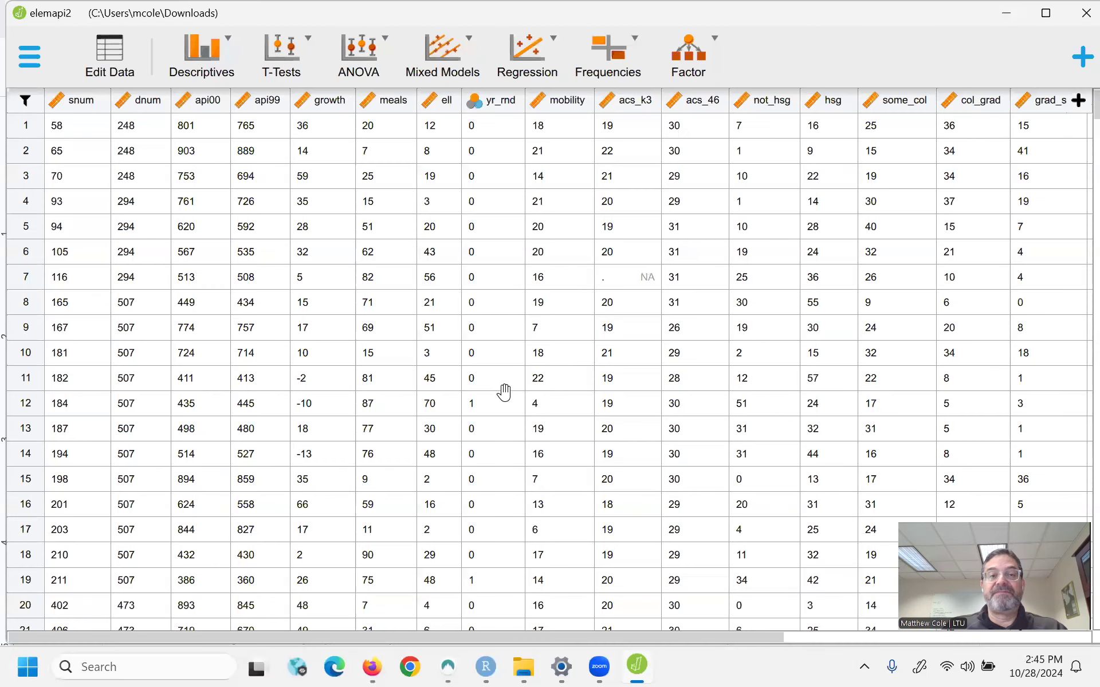
pyautogui.click(543, 55)
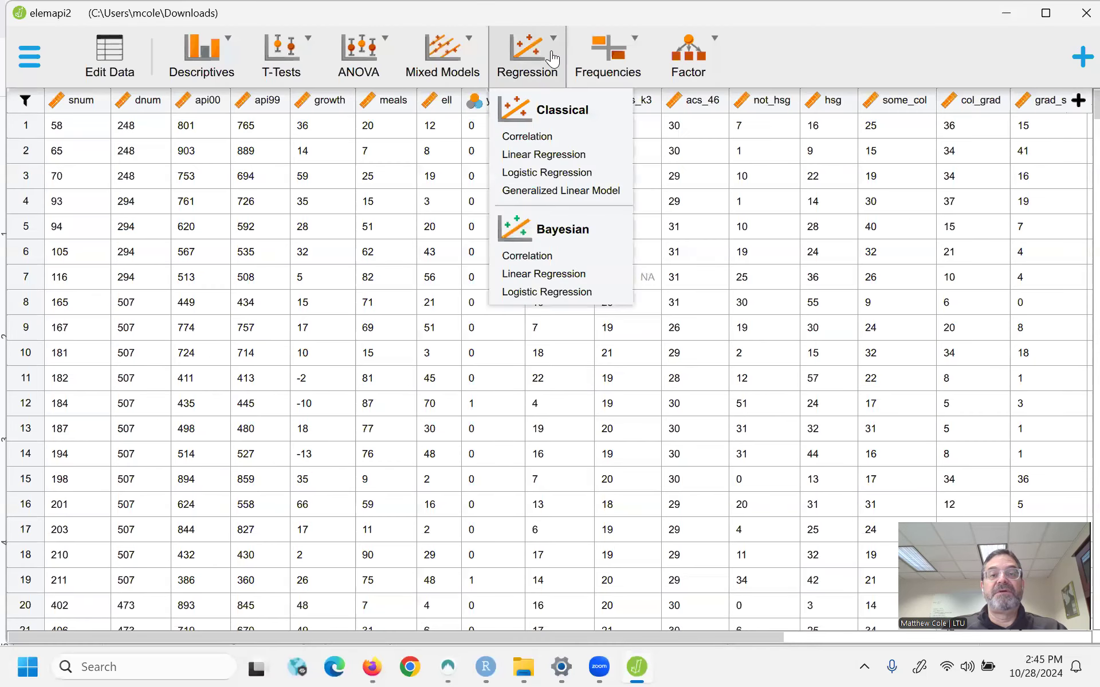
pyautogui.click(531, 137)
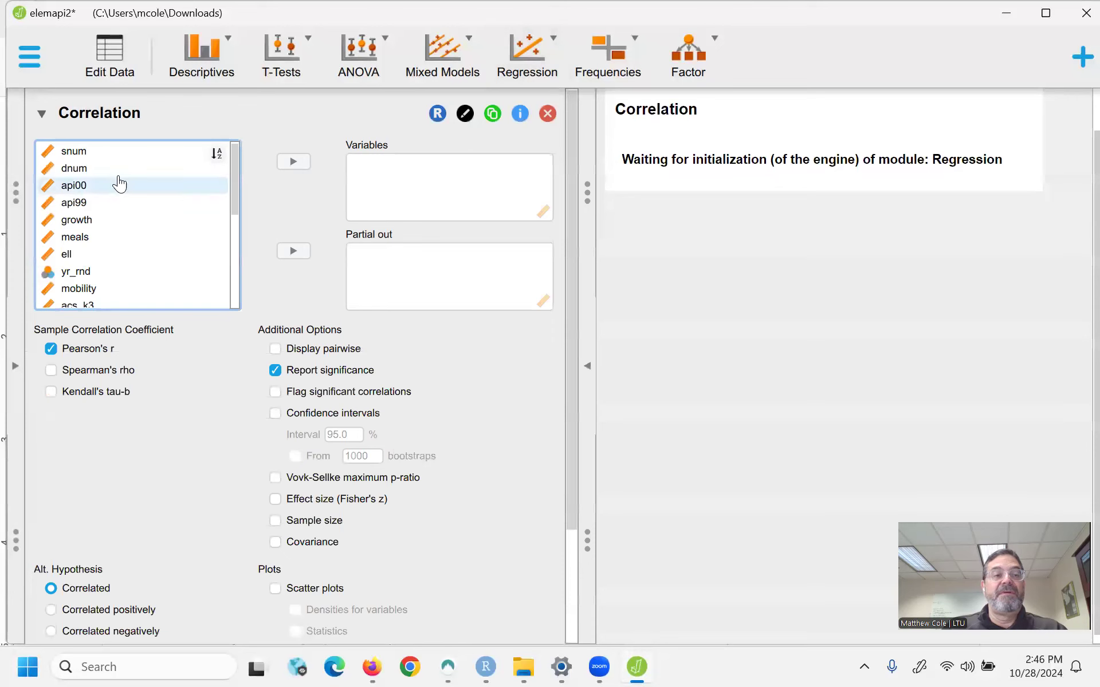
# - Assign api00 and enroll as the variables of the Correlation analysis
pyautogui.click(92, 186)
pyautogui.click(293, 162)
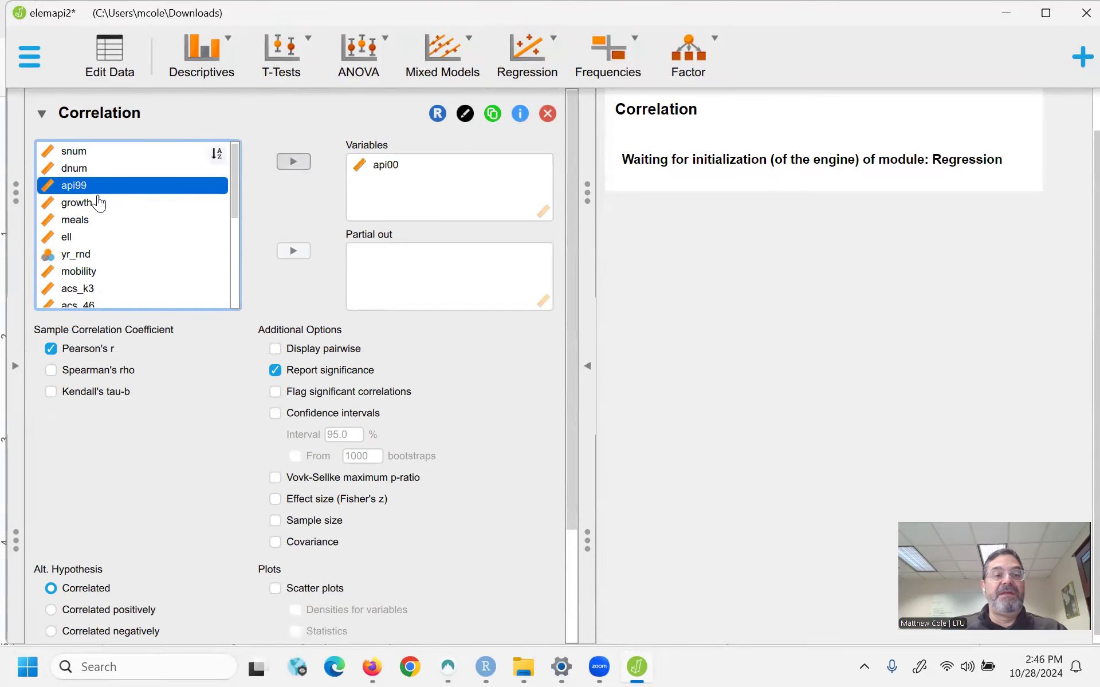
pyautogui.scroll(-3, 97, 204)
pyautogui.scroll(-2, 96, 203)
pyautogui.click(86, 264)
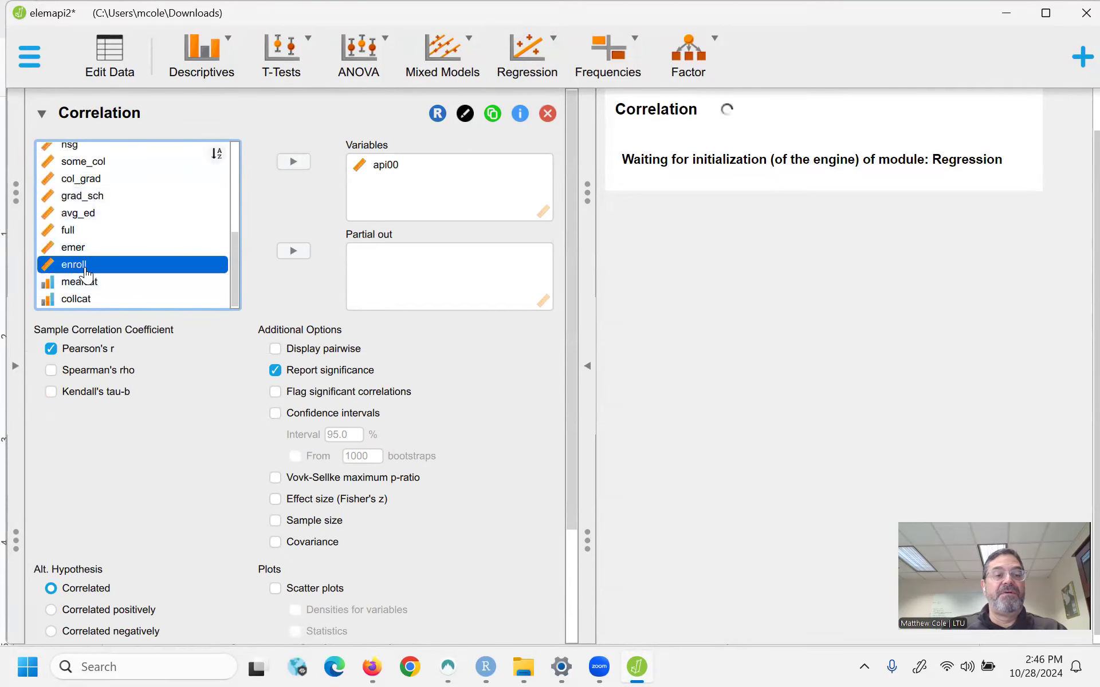
pyautogui.click(302, 165)
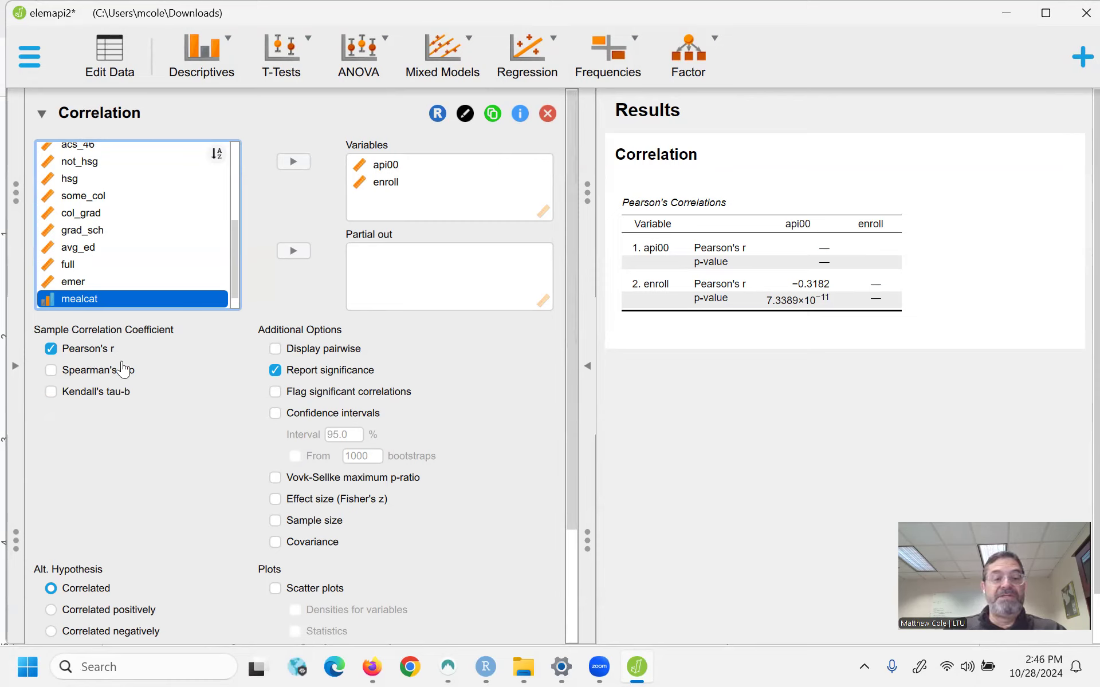
# - Flag significant correlations and add scatter plots to the Correlation analysis of api00 and enroll
pyautogui.click(275, 392)
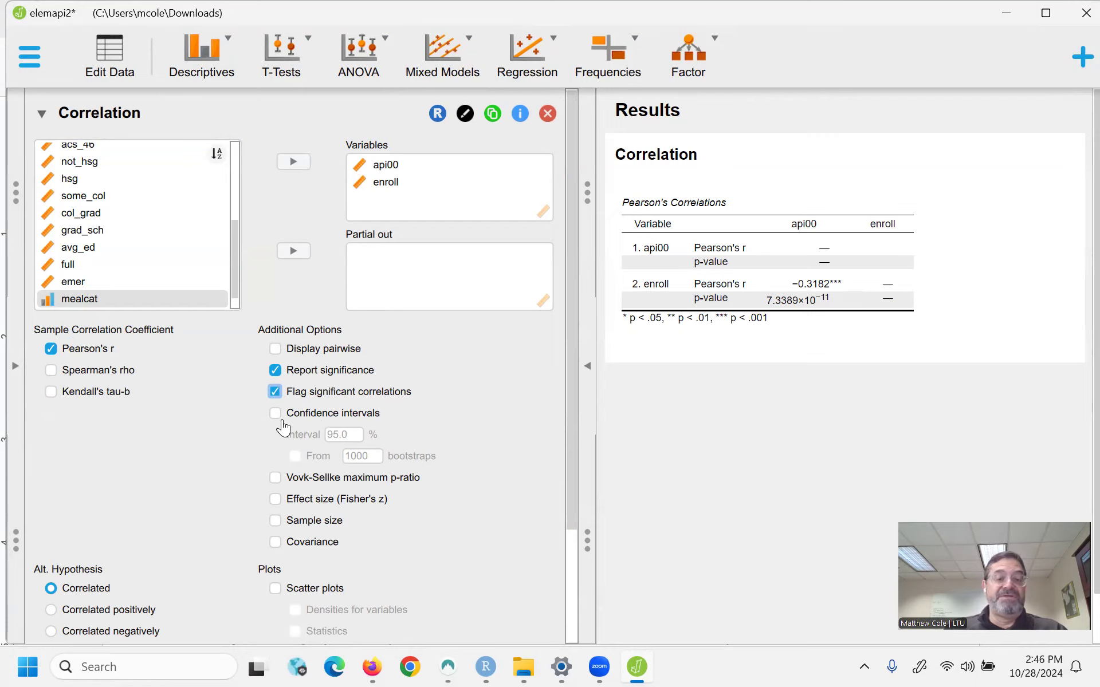
pyautogui.scroll(-3, 387, 524)
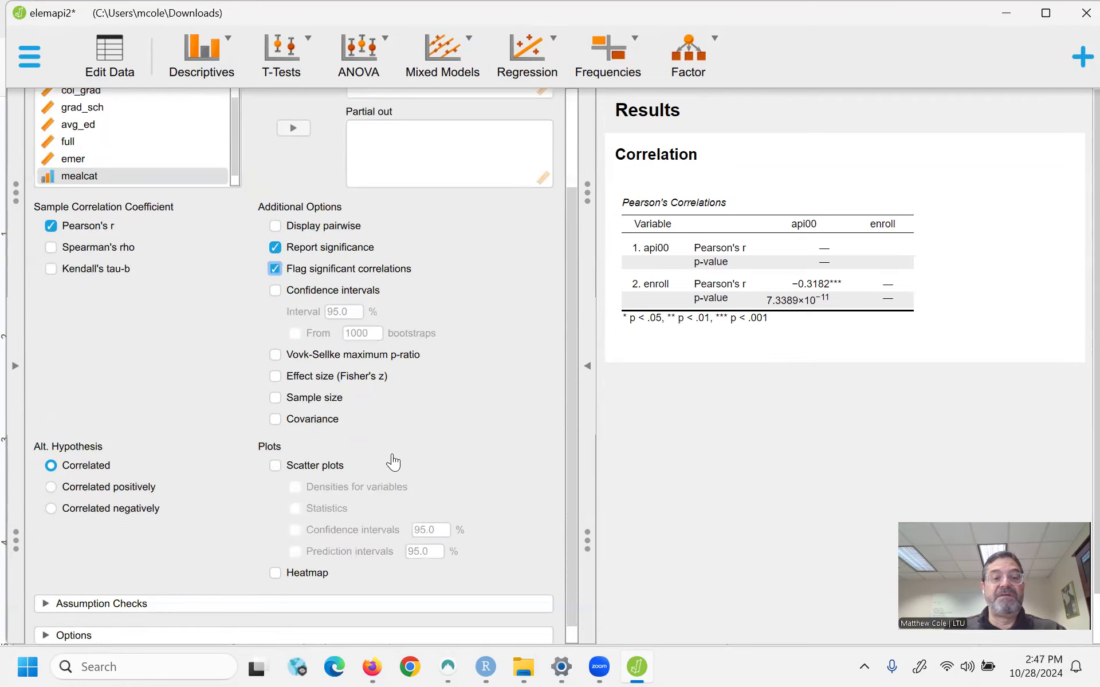
pyautogui.scroll(-1, 393, 454)
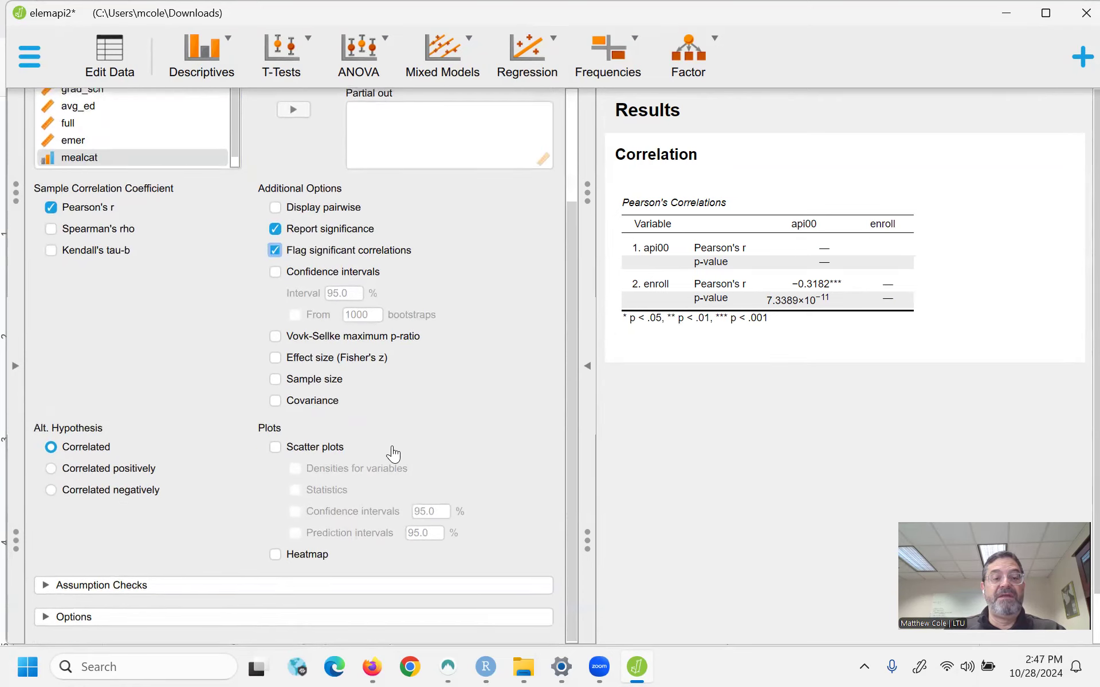
pyautogui.click(275, 448)
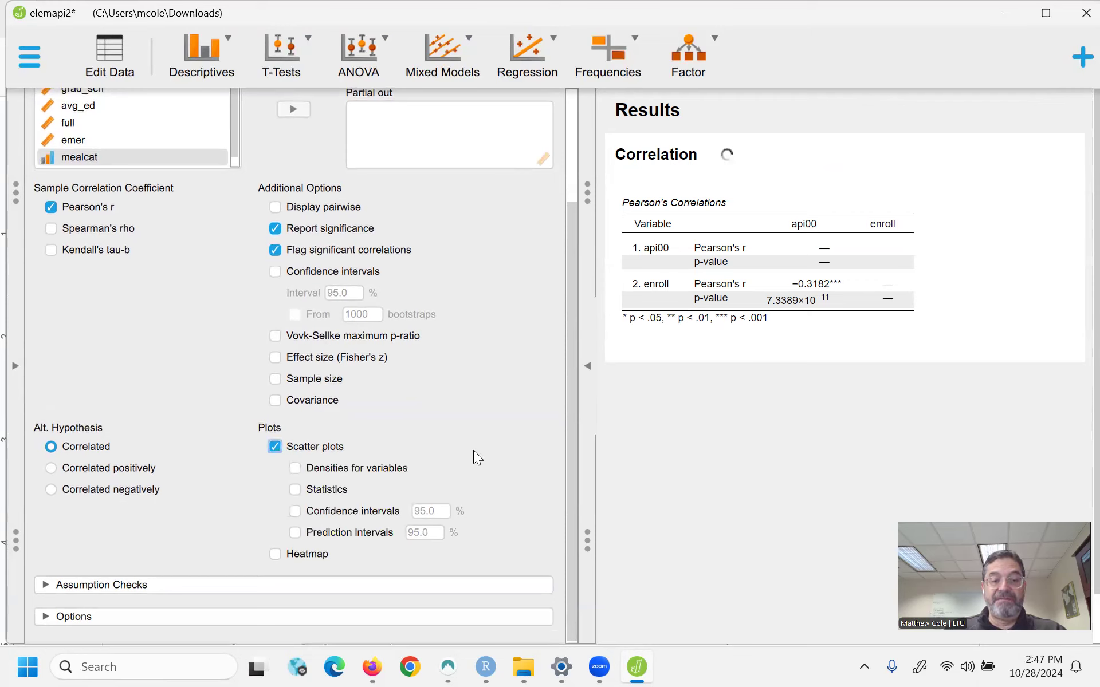
pyautogui.scroll(-2, 889, 354)
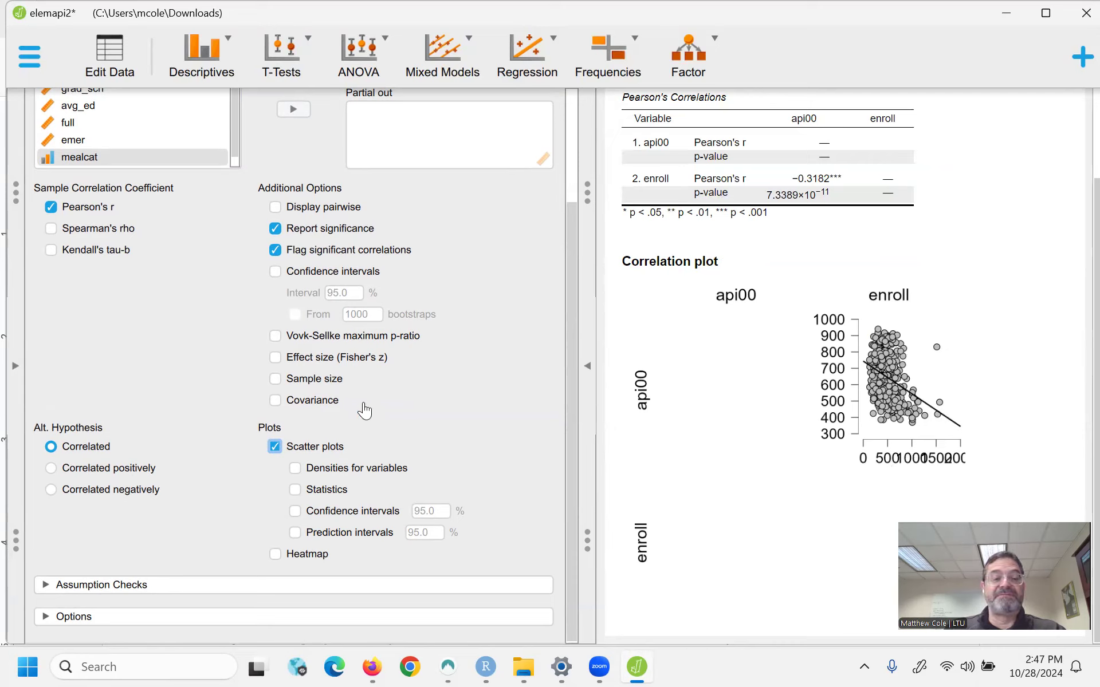
# - Include the densities for variables and the statistics in the correlation scatter plots
pyautogui.click(295, 468)
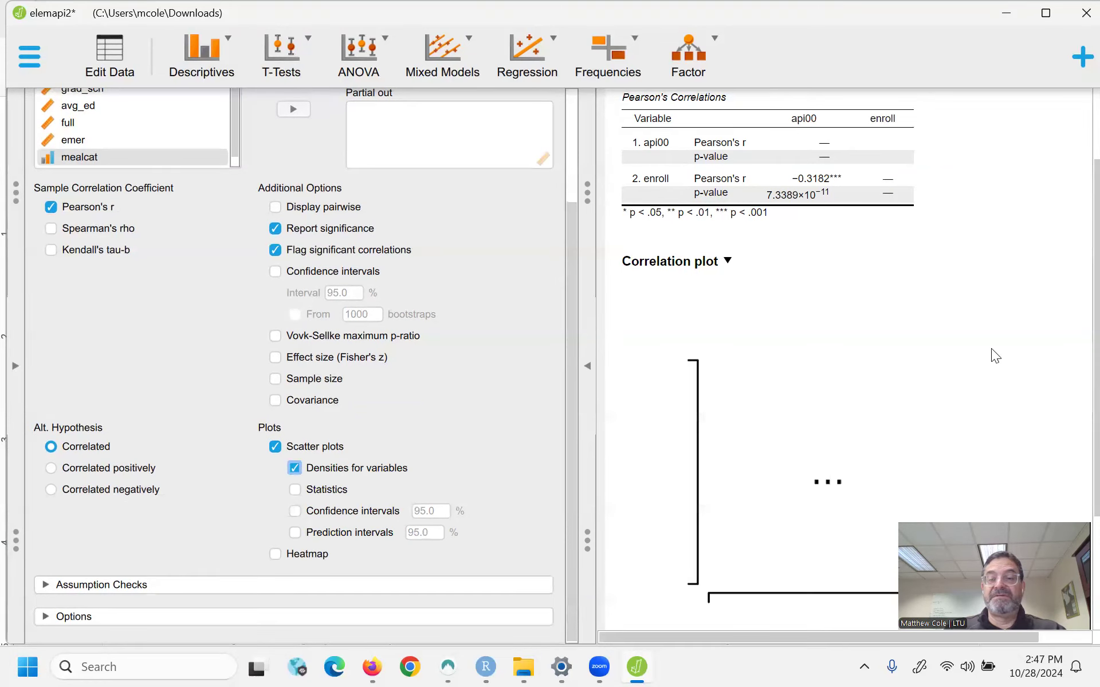
pyautogui.scroll(-3, 1062, 348)
pyautogui.scroll(-1, 1057, 360)
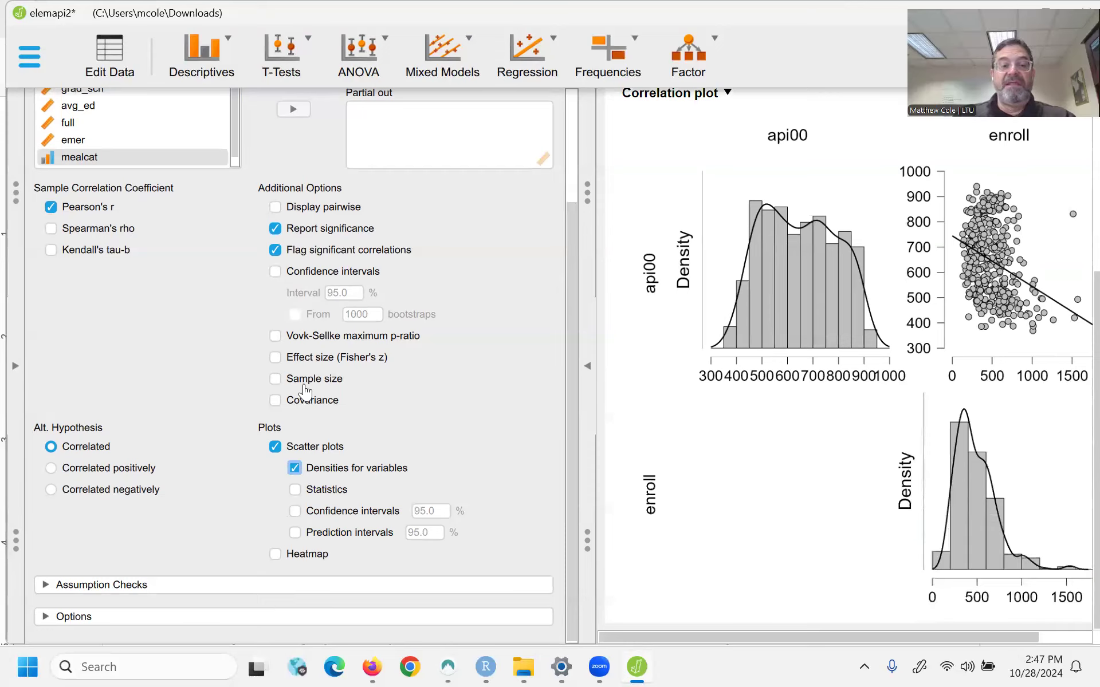
pyautogui.click(294, 489)
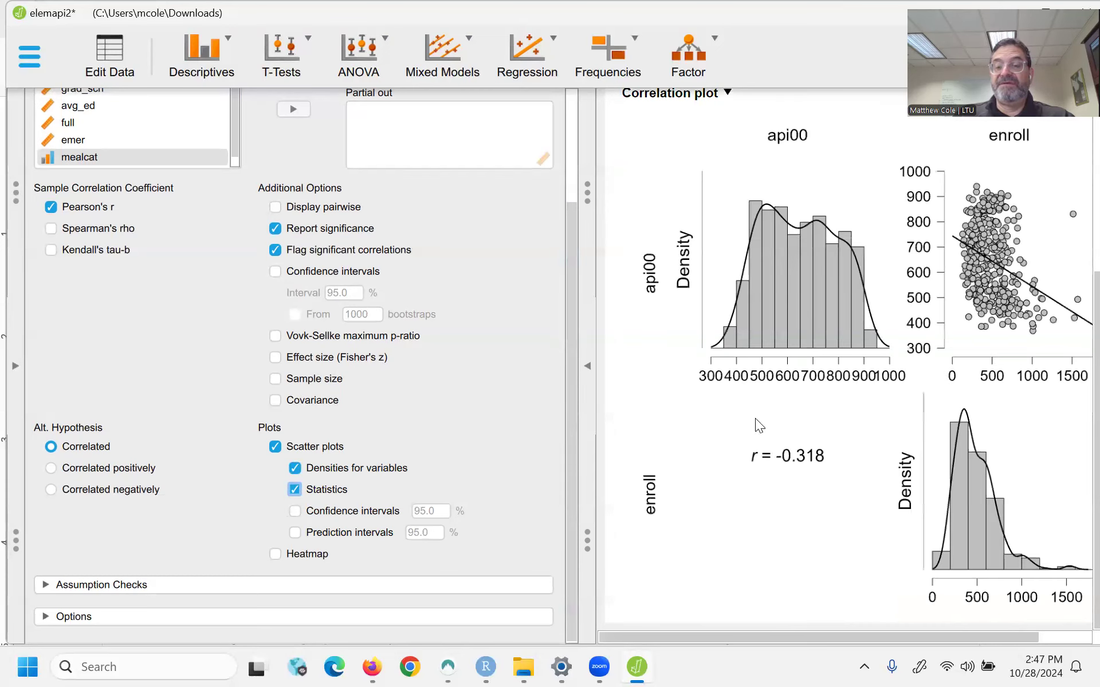
# - View the correlation plot with the input options hidden, and show the Correlation options again for review
pyautogui.click(587, 366)
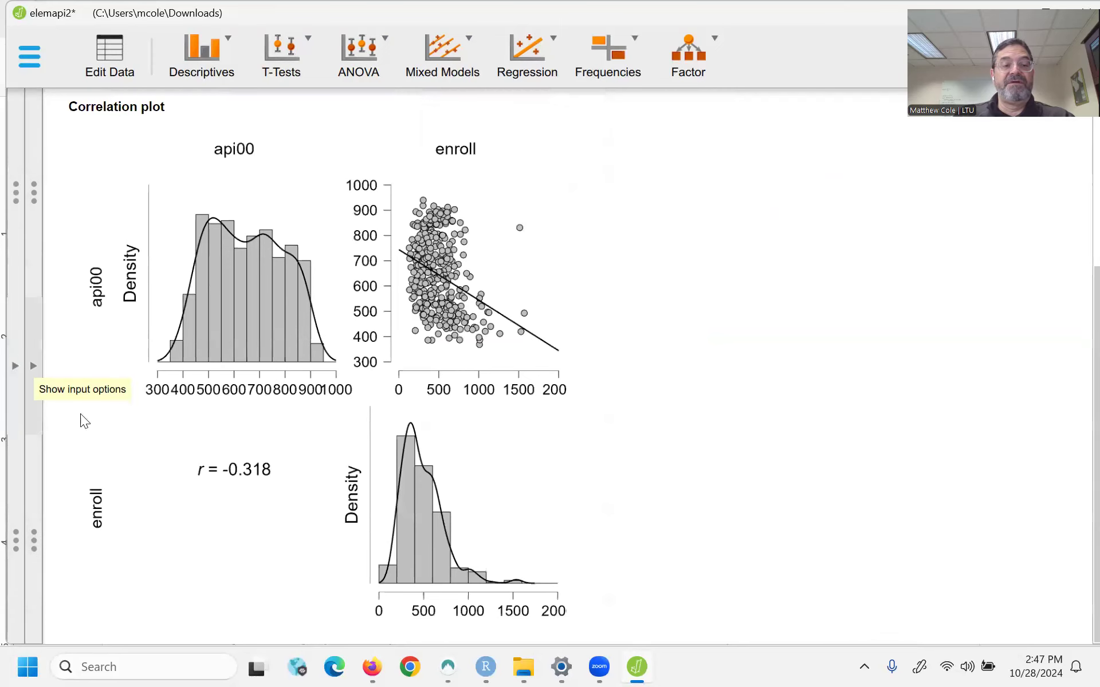
pyautogui.click(33, 366)
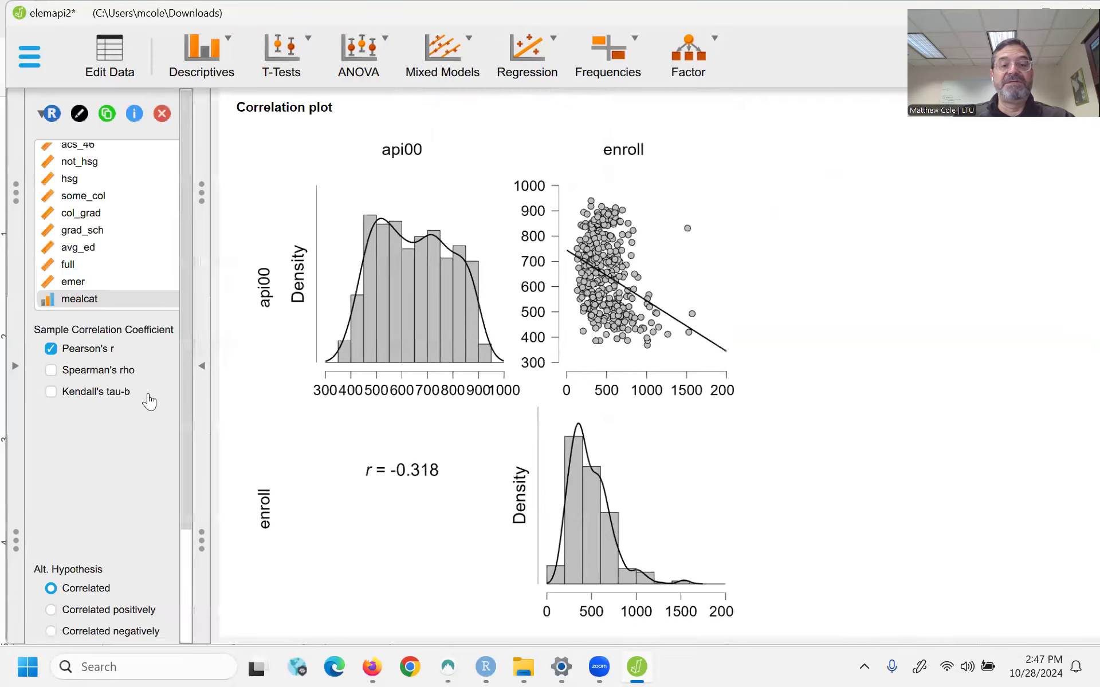
pyautogui.scroll(-3, 432, 458)
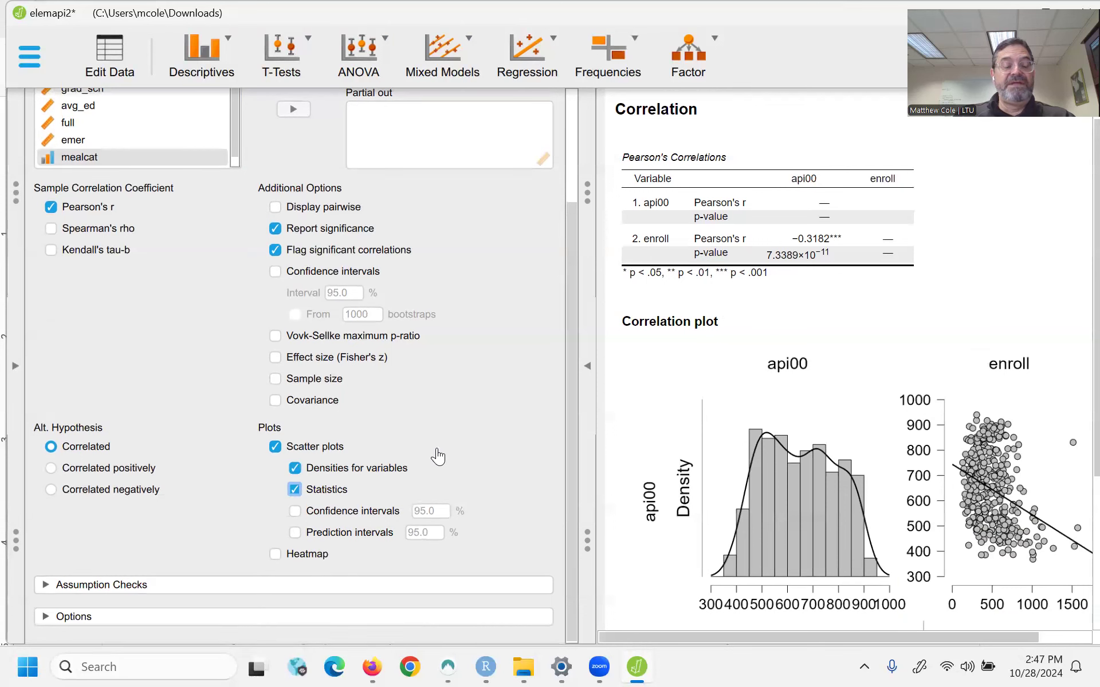
pyautogui.scroll(3, 452, 442)
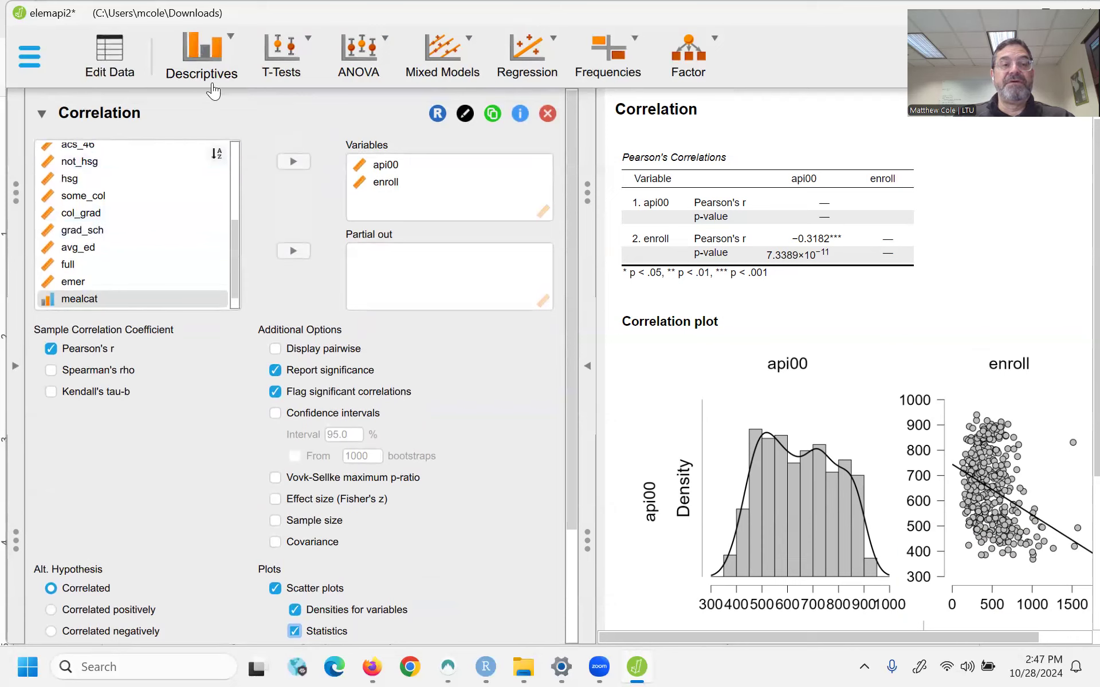
# - Start a Descriptive Statistics analysis with api00 and enroll as its variables
pyautogui.click(212, 55)
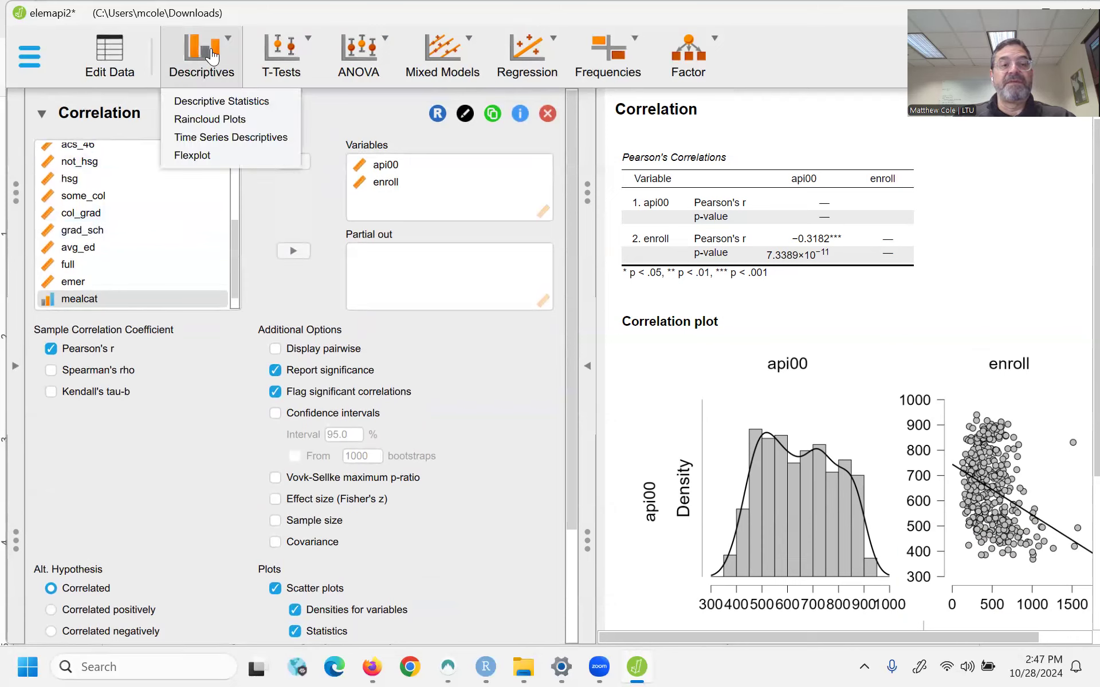
pyautogui.click(210, 101)
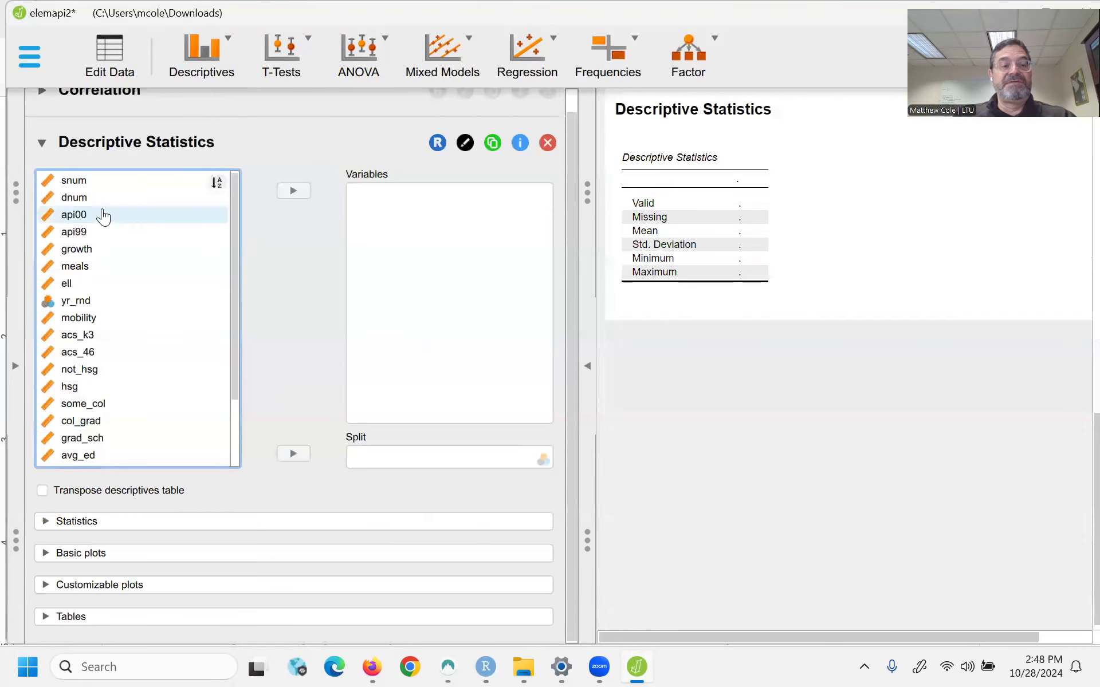
pyautogui.click(83, 220)
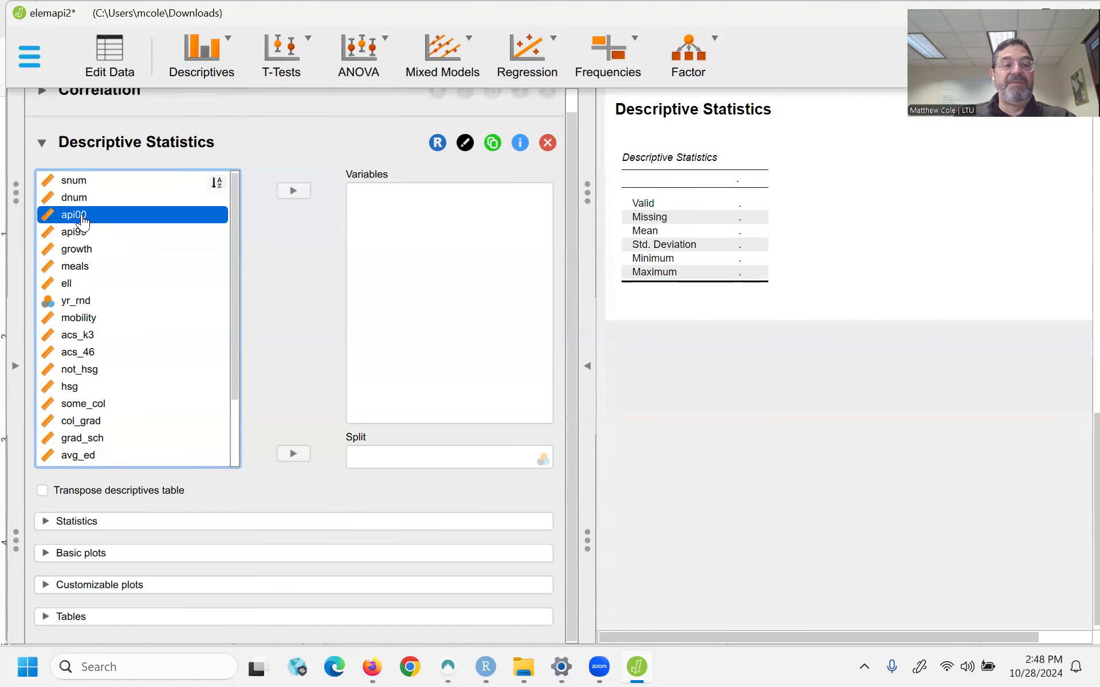
pyautogui.scroll(-2, 115, 303)
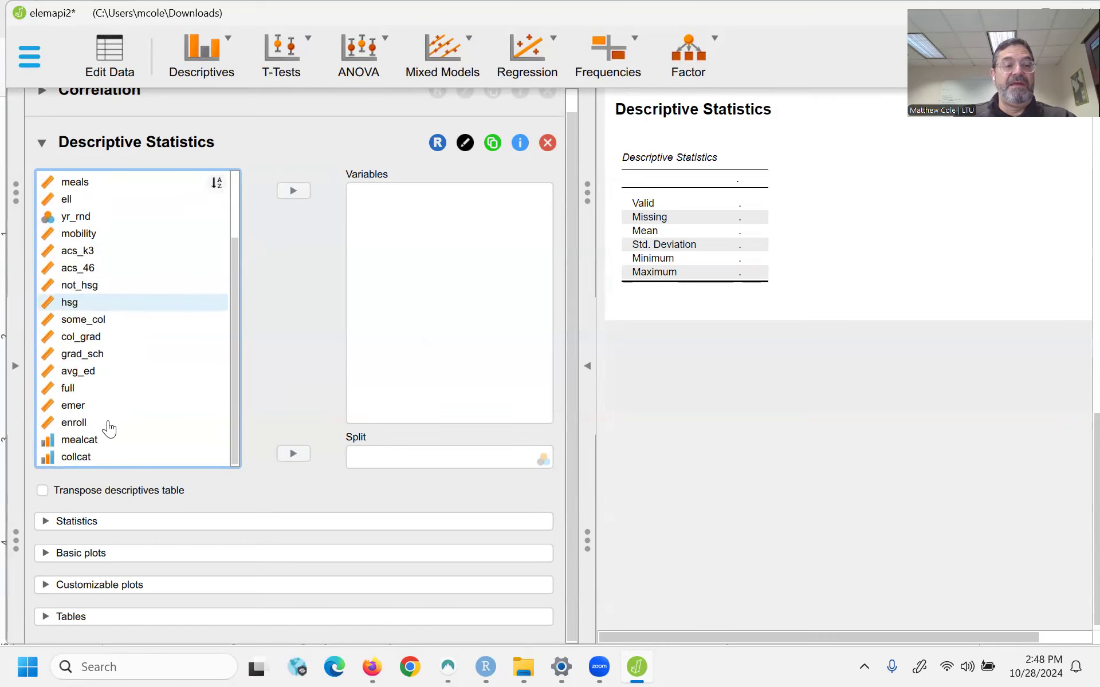
pyautogui.keyDown('ctrl'); pyautogui.click(79, 427); pyautogui.keyUp('ctrl')
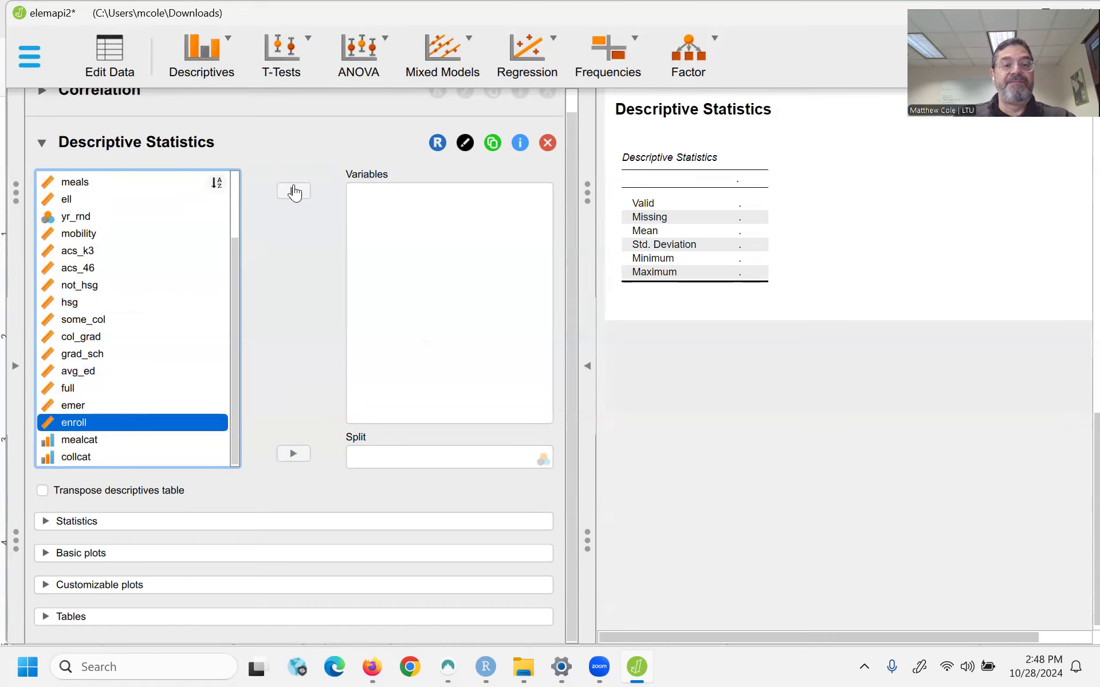
pyautogui.click(293, 191)
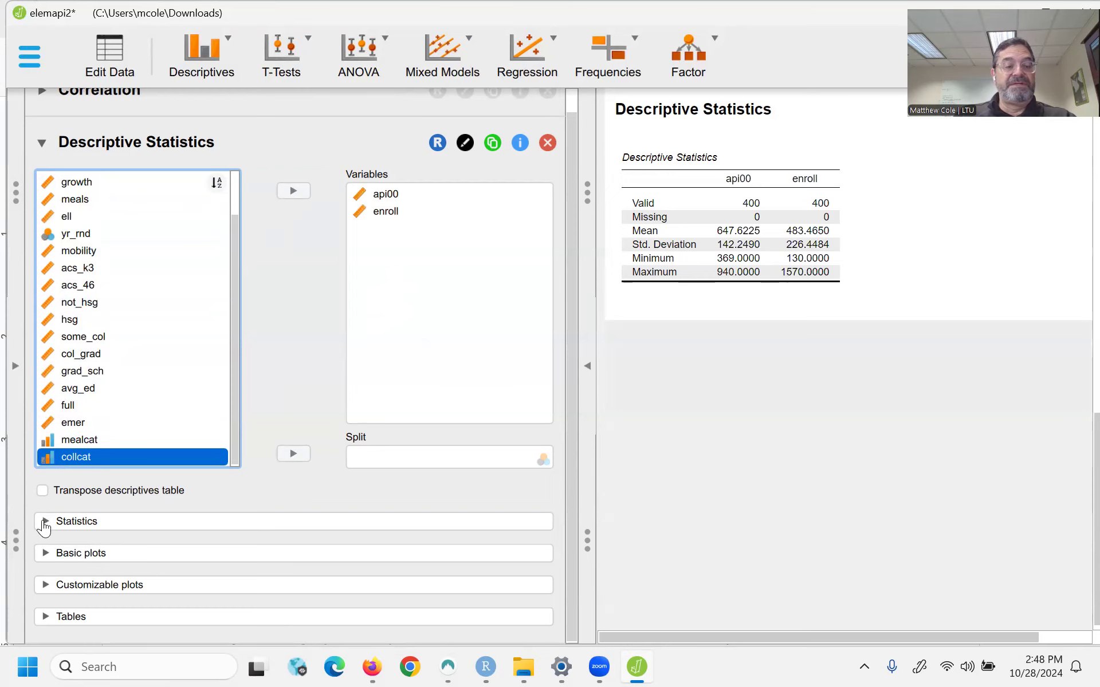
# - Add a customizable scatter plot to the descriptives of api00 and enroll, with a smooth regression line
pyautogui.click(44, 522)
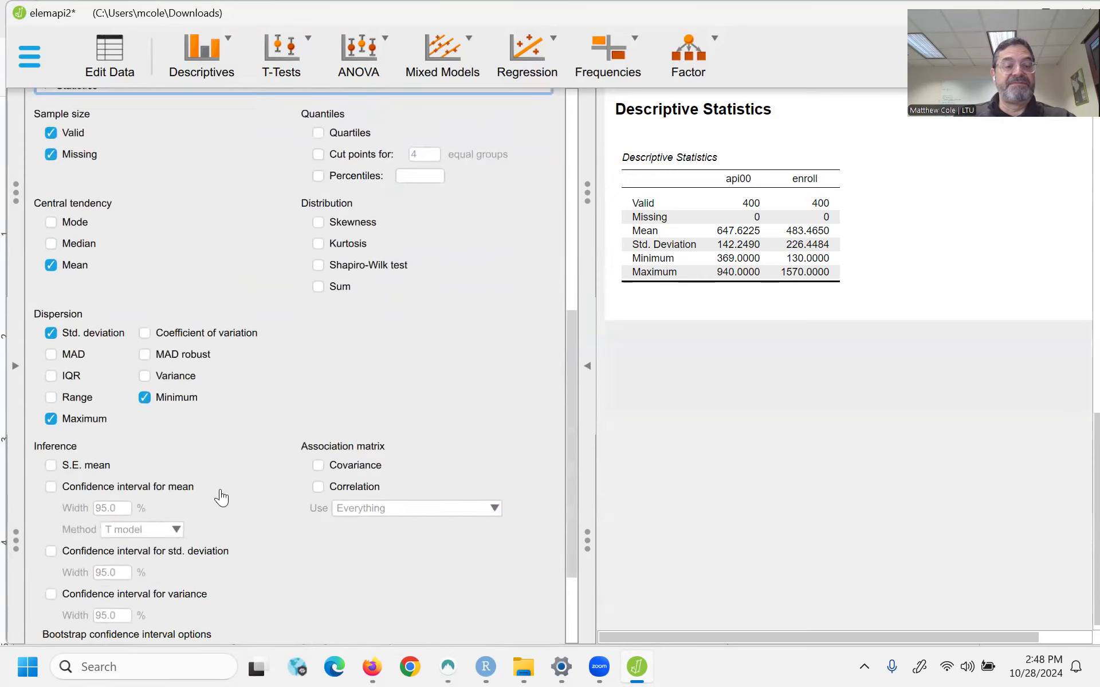
pyautogui.scroll(3, 172, 435)
pyautogui.click(46, 188)
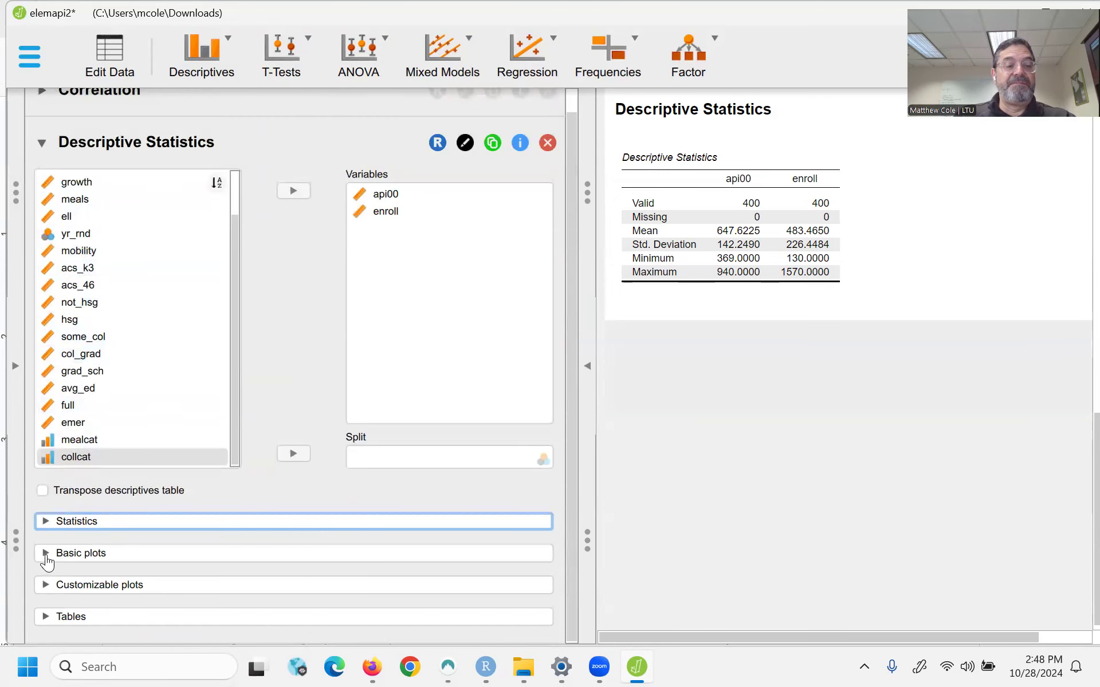
pyautogui.click(46, 553)
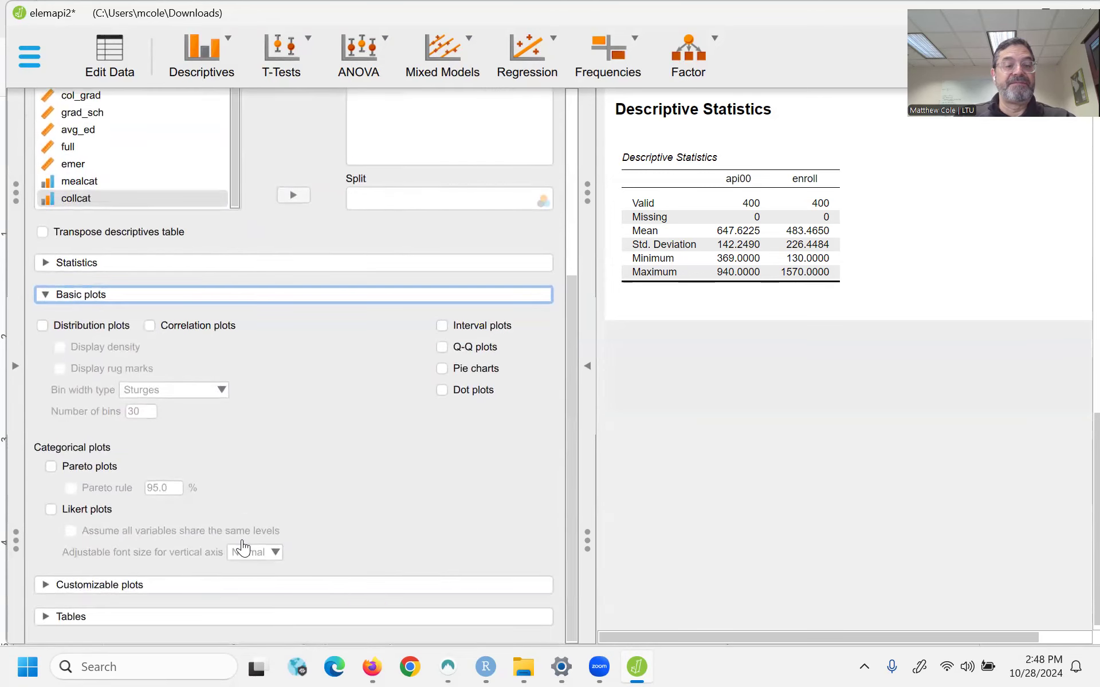
pyautogui.click(42, 592)
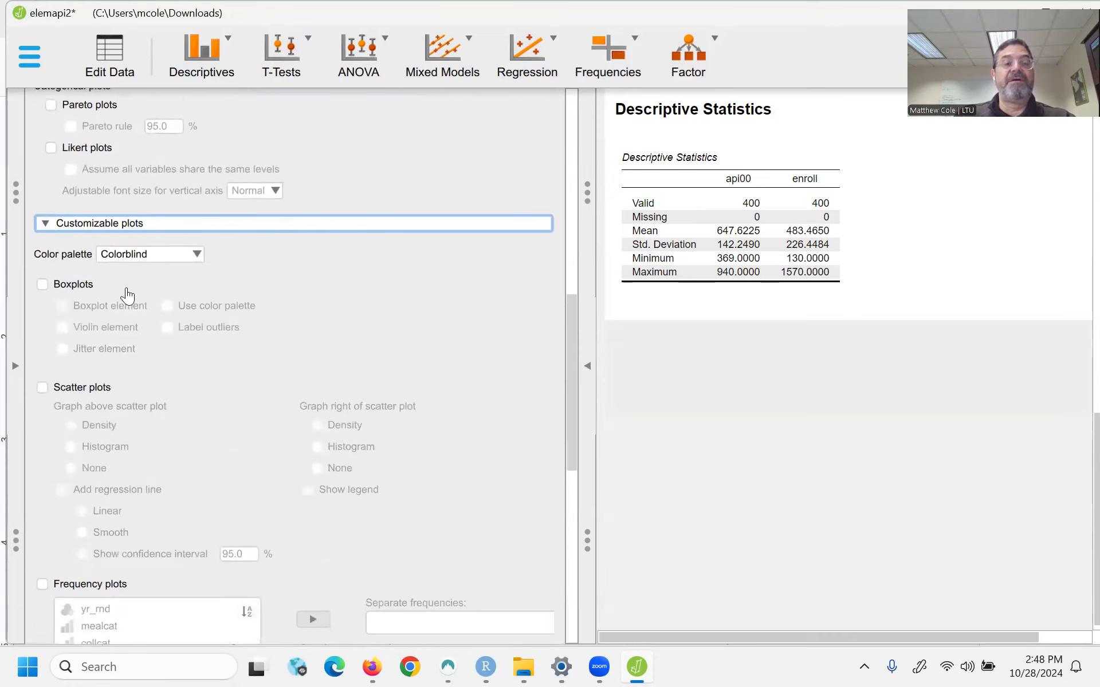
pyautogui.scroll(-4, 255, 308)
pyautogui.scroll(3, 223, 376)
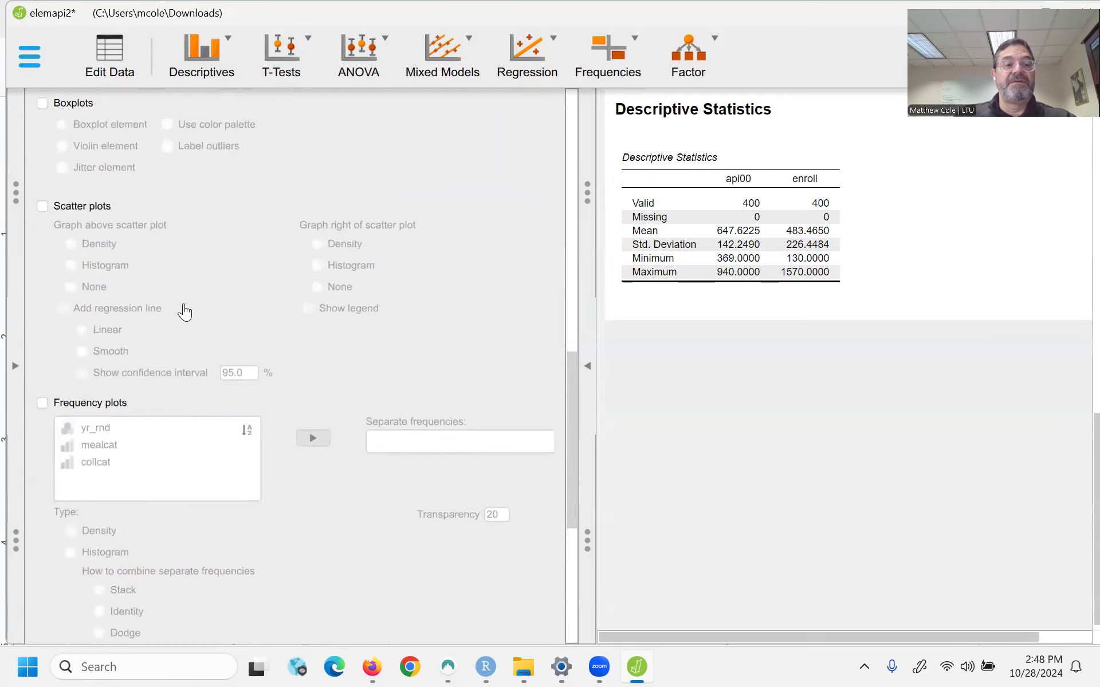
pyautogui.click(42, 303)
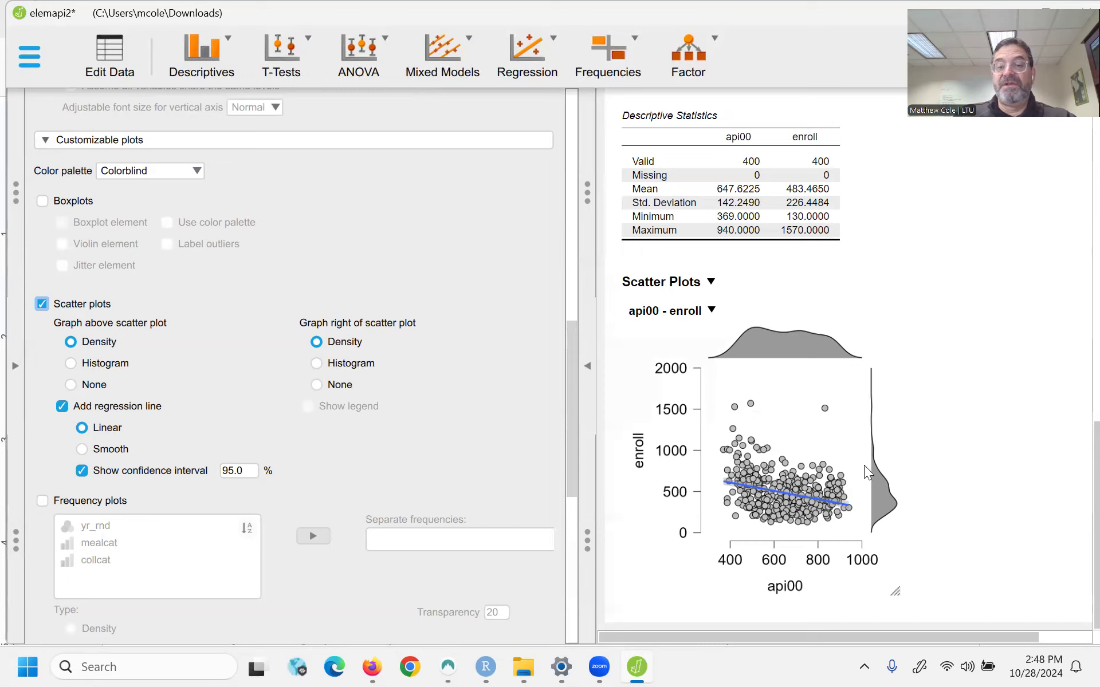
pyautogui.click(82, 450)
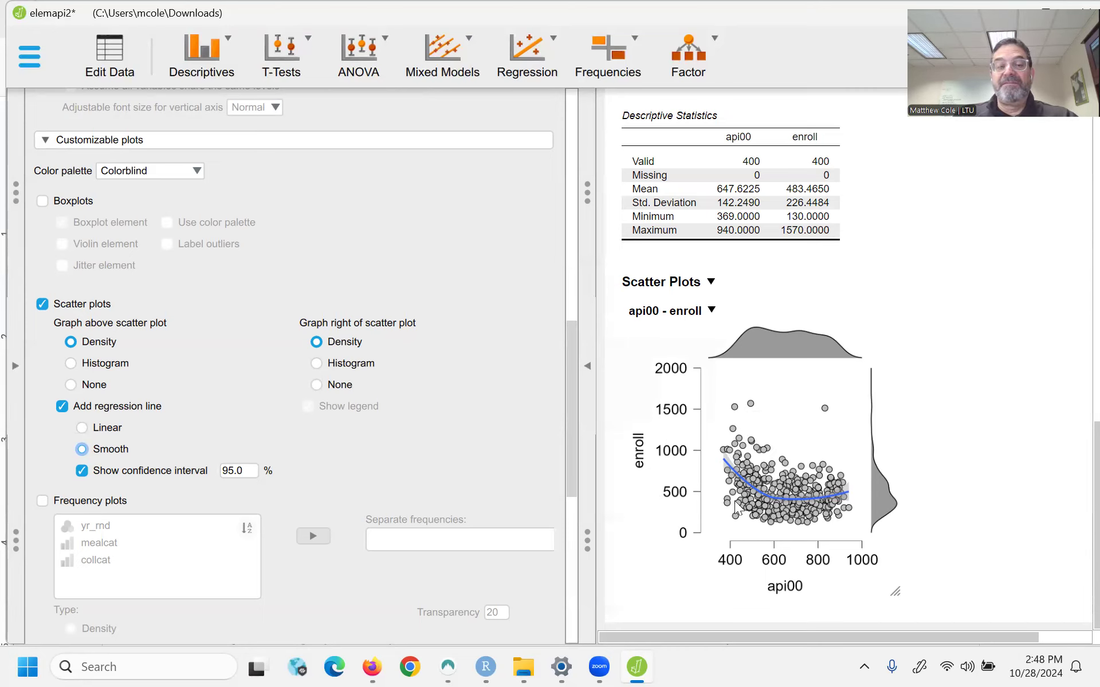
# - Try to reorder api00 and enroll within the Descriptive Statistics variables
pyautogui.scroll(3, 499, 444)
pyautogui.scroll(9, 480, 443)
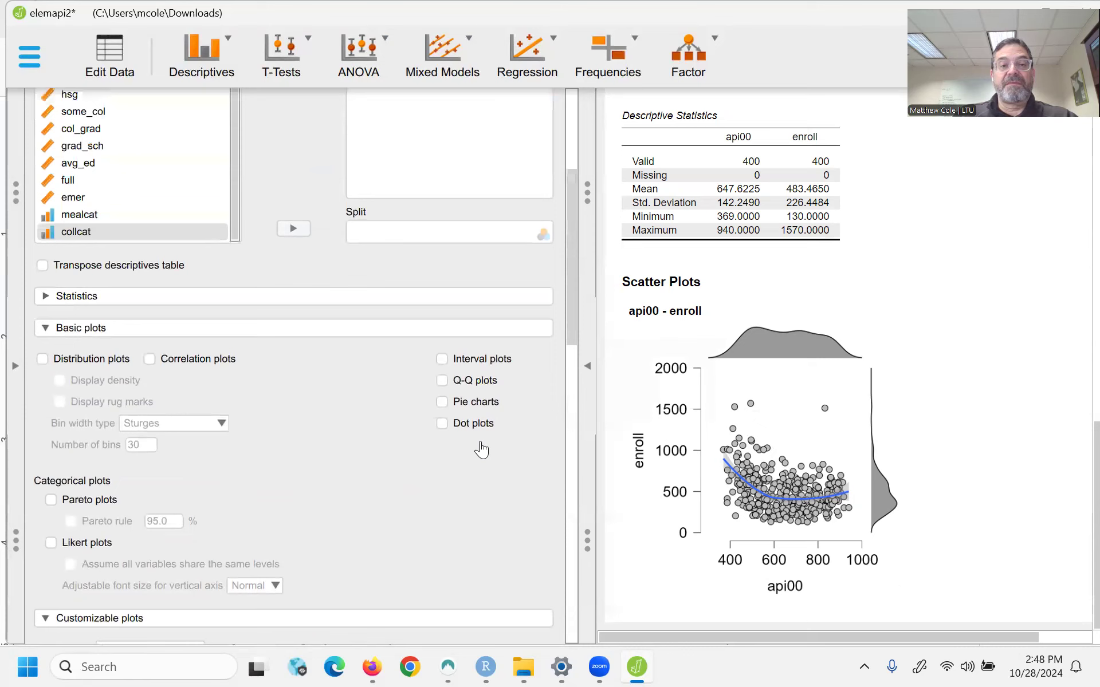
pyautogui.moveTo(387, 215); pyautogui.dragTo(396, 252)
pyautogui.click(392, 198)
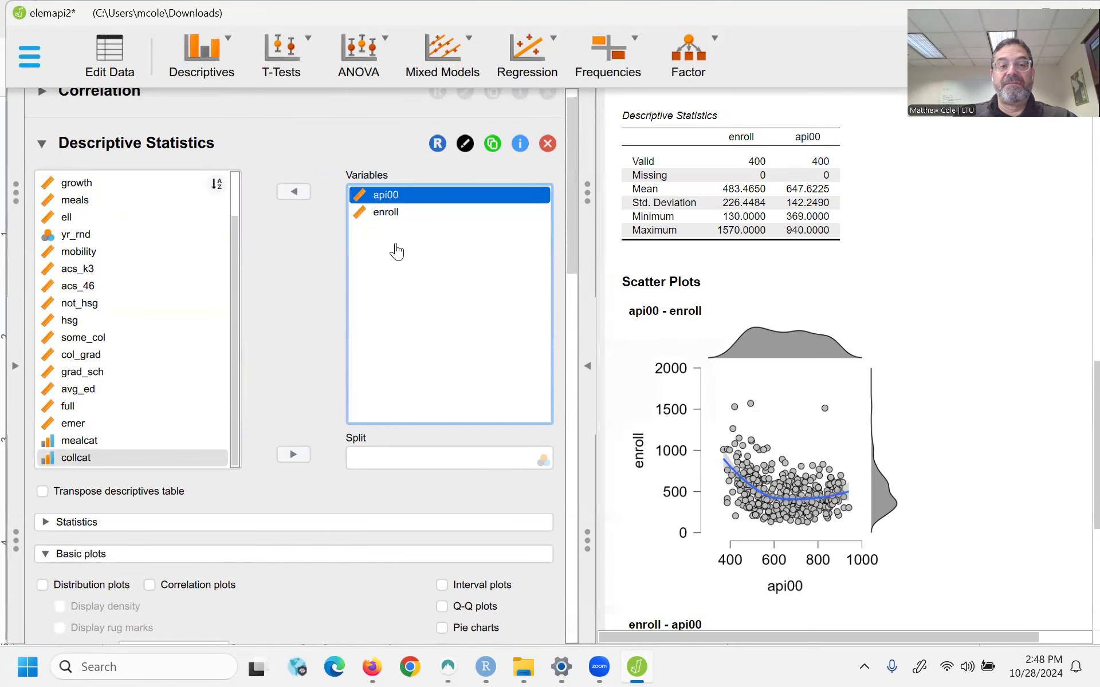
# - Remove both Descriptive Statistics variables and add them again with enroll first and api00 second
pyautogui.click(393, 213)
pyautogui.click(294, 191)
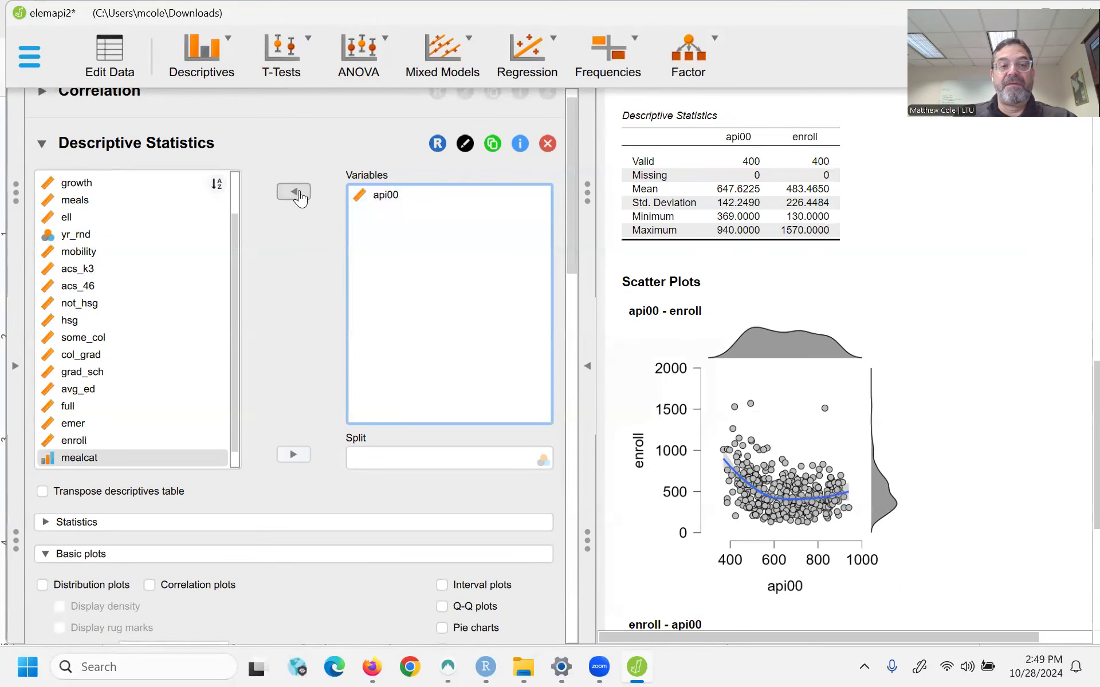
pyautogui.click(379, 197)
pyautogui.click(292, 194)
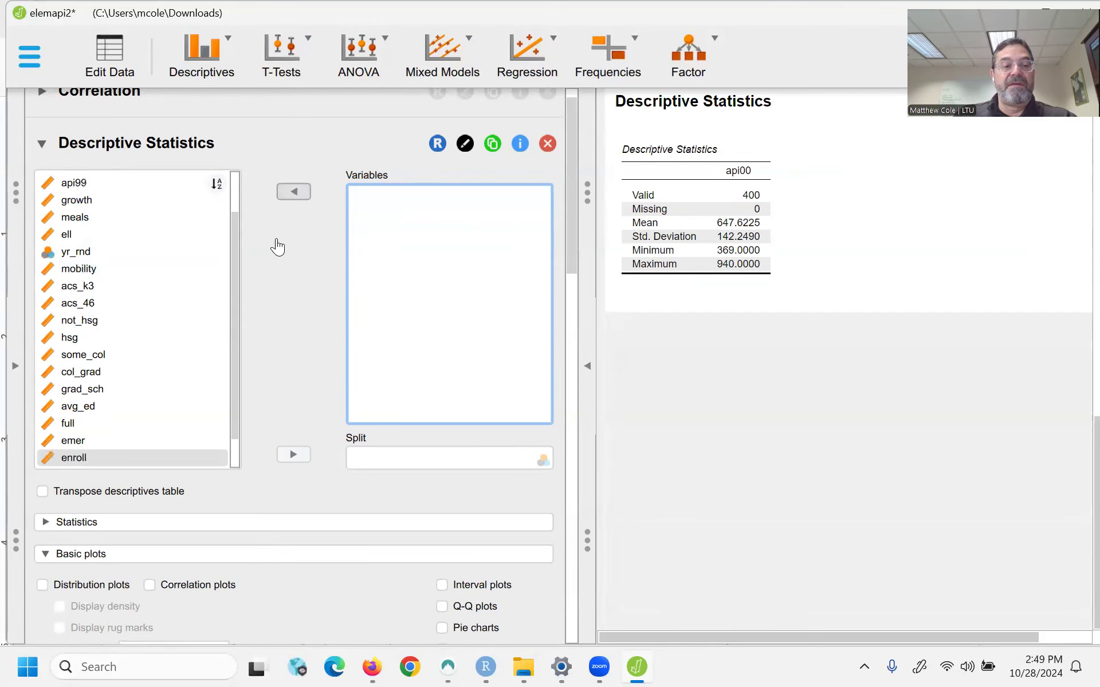
pyautogui.click(109, 458)
pyautogui.click(293, 192)
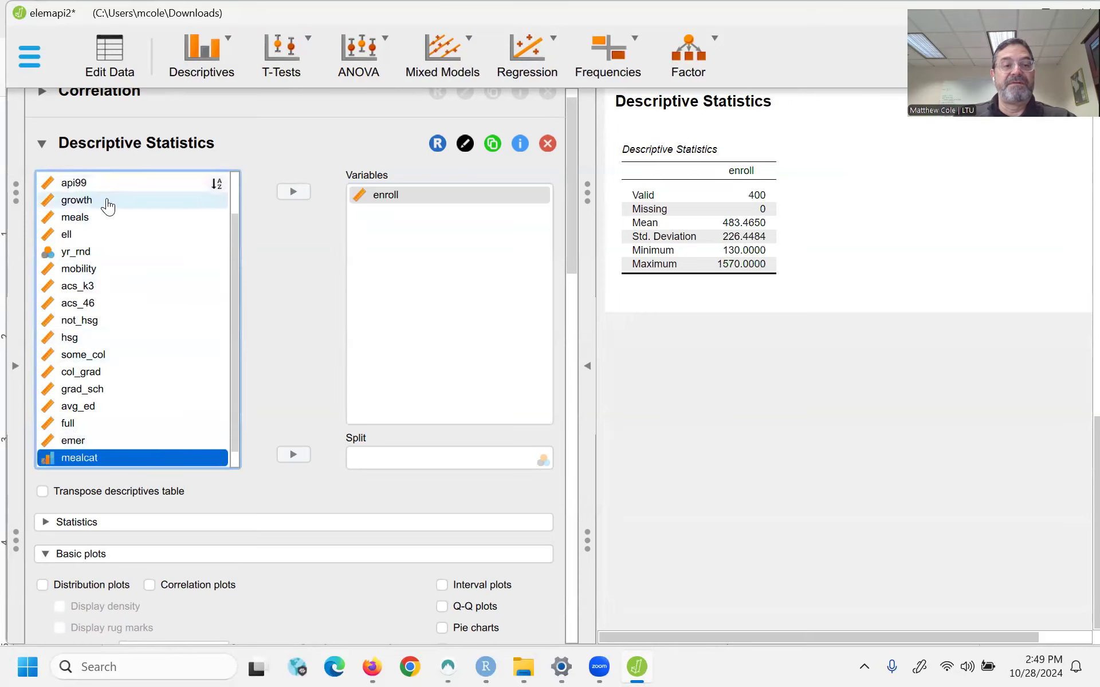
pyautogui.scroll(1, 110, 212)
pyautogui.click(114, 215)
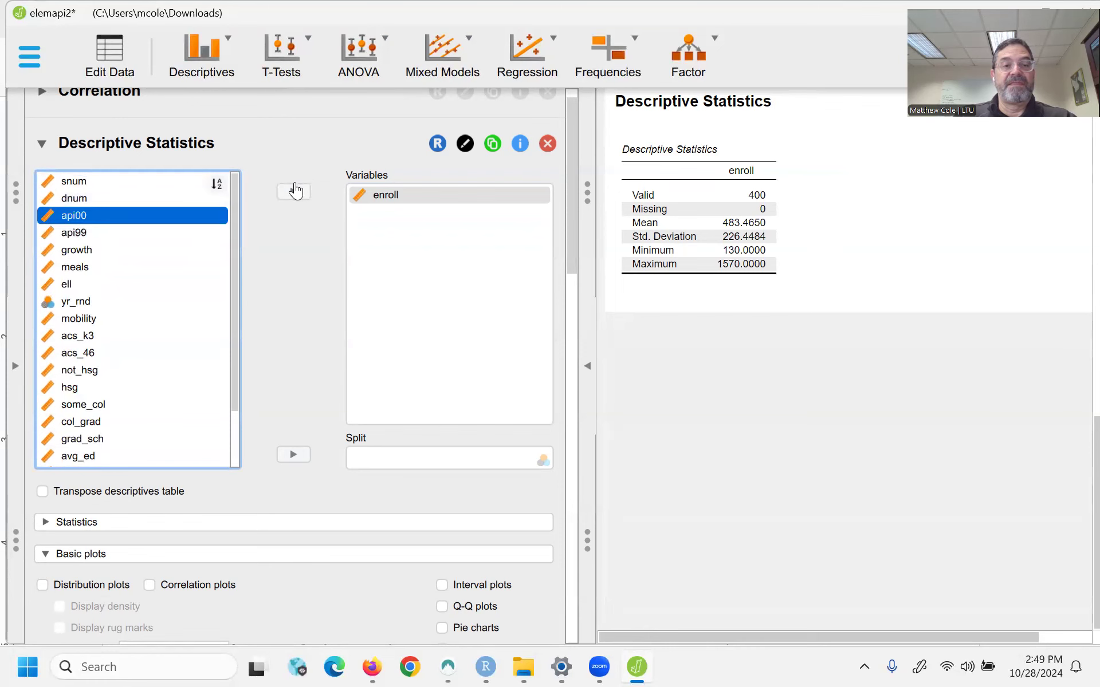
pyautogui.click(294, 191)
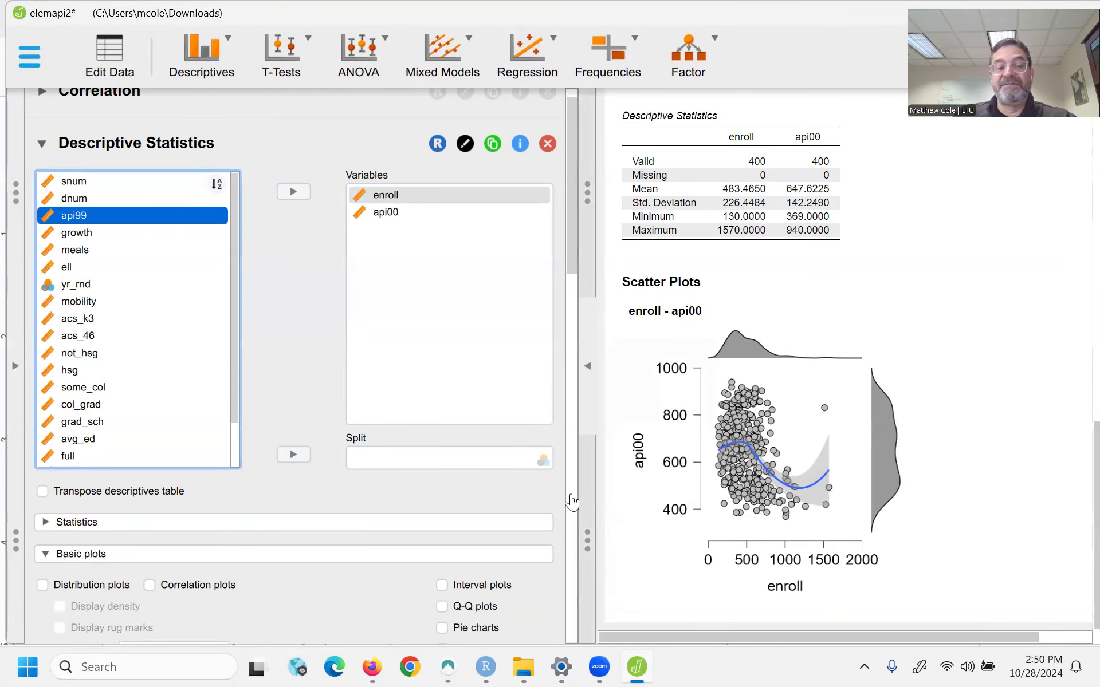
# - Compare regression lines in the enroll–api00 scatter plot by switching to Linear and back to Smooth
pyautogui.scroll(-1, 458, 504)
pyautogui.scroll(-15, 458, 505)
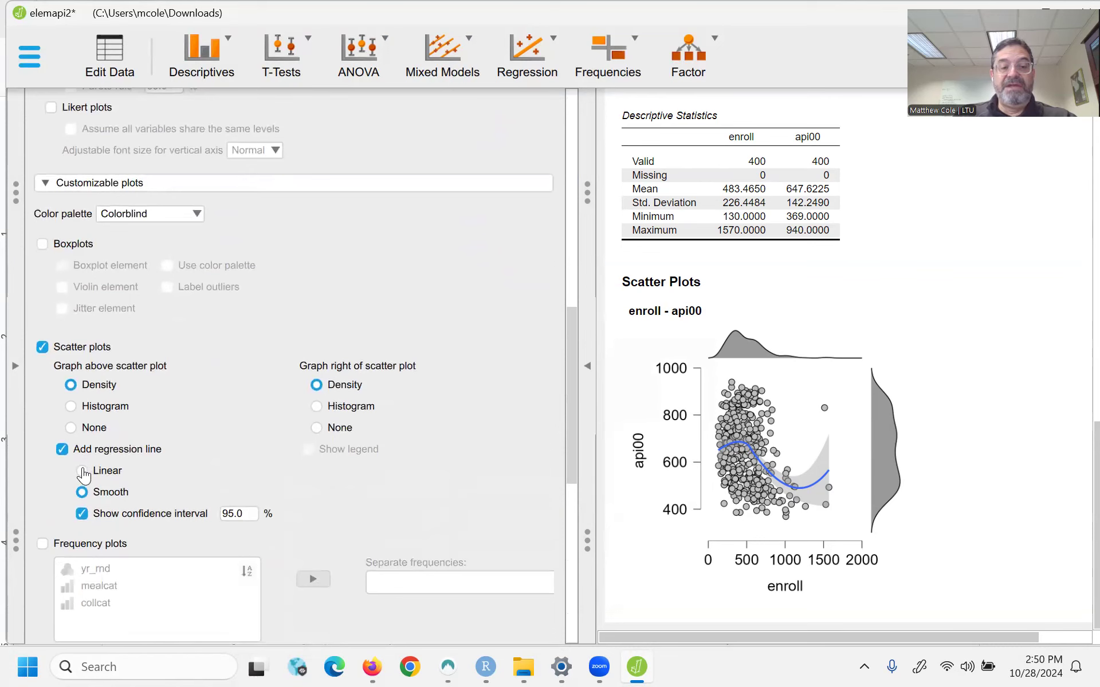
pyautogui.click(82, 472)
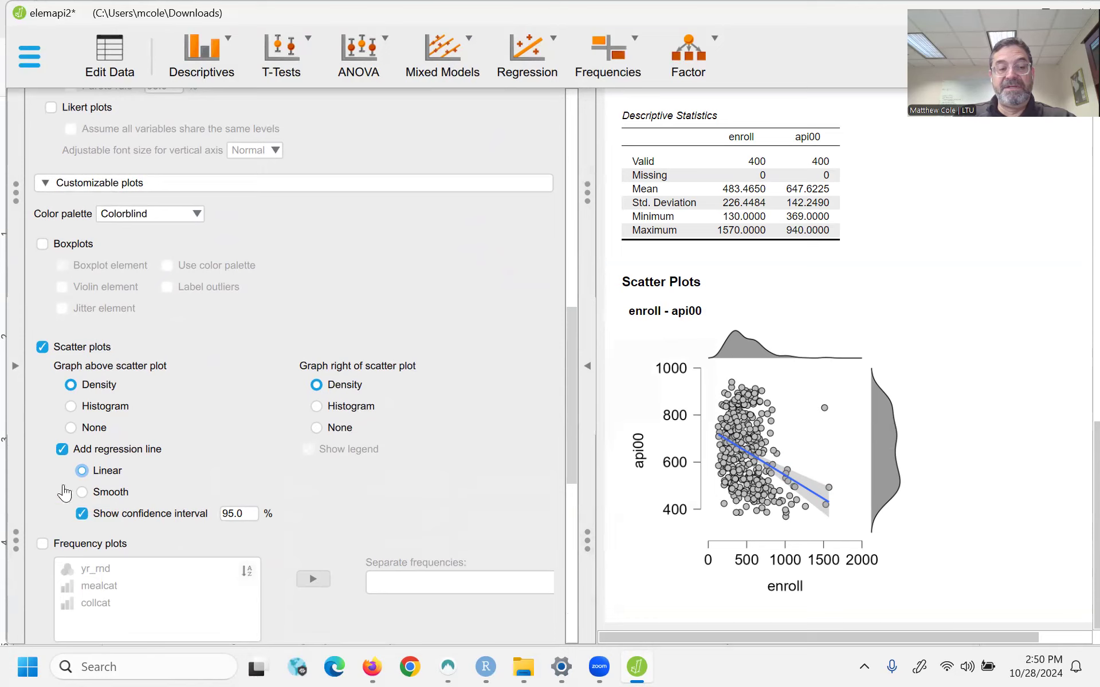
pyautogui.click(82, 492)
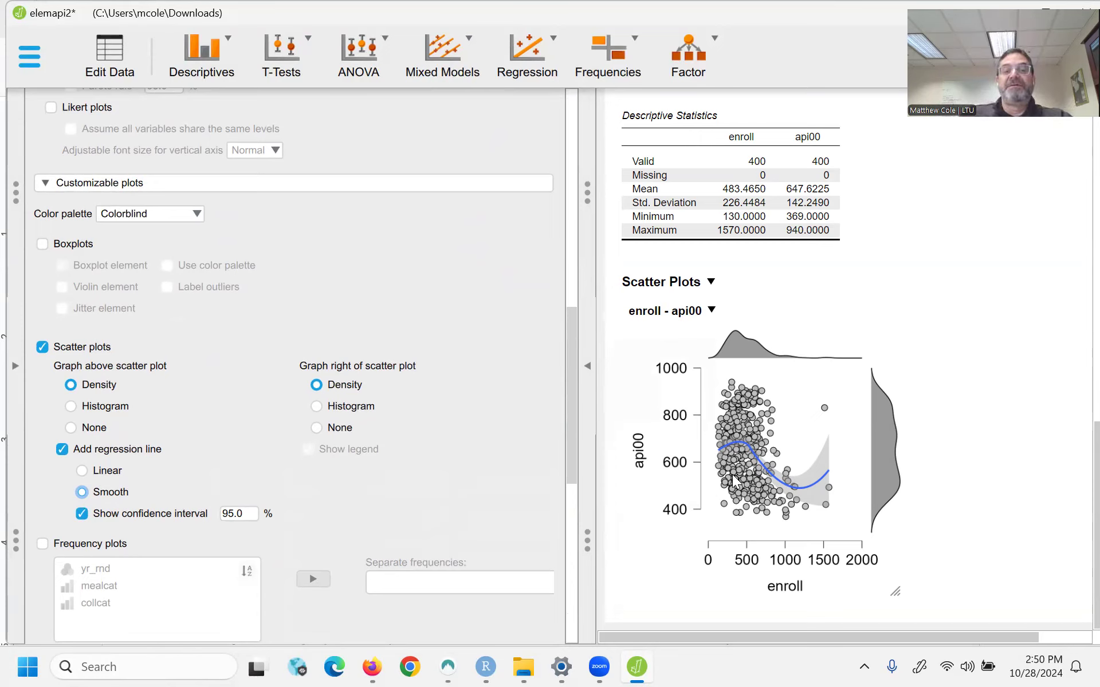
pyautogui.scroll(-5, 514, 401)
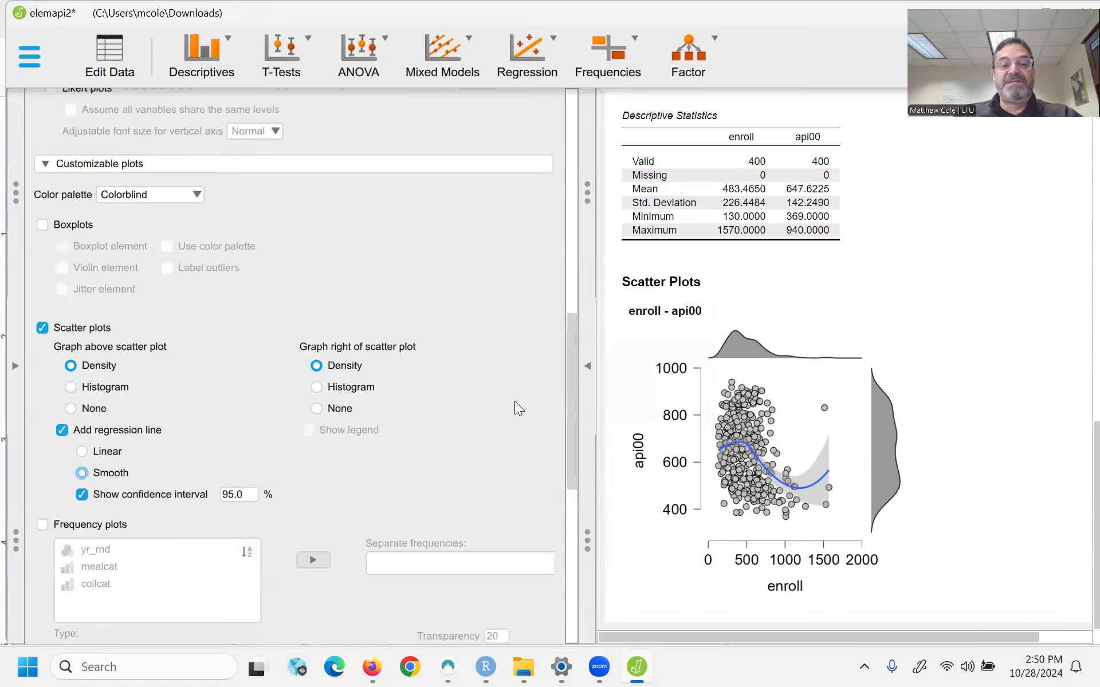
pyautogui.scroll(-5, 515, 409)
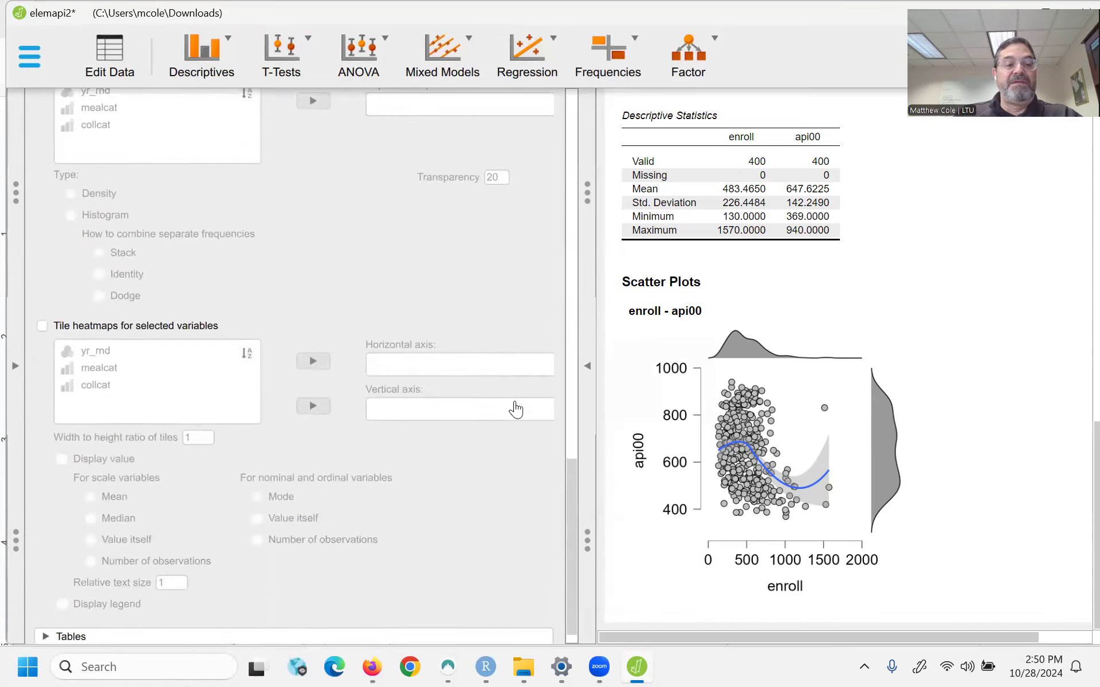
pyautogui.scroll(9, 515, 410)
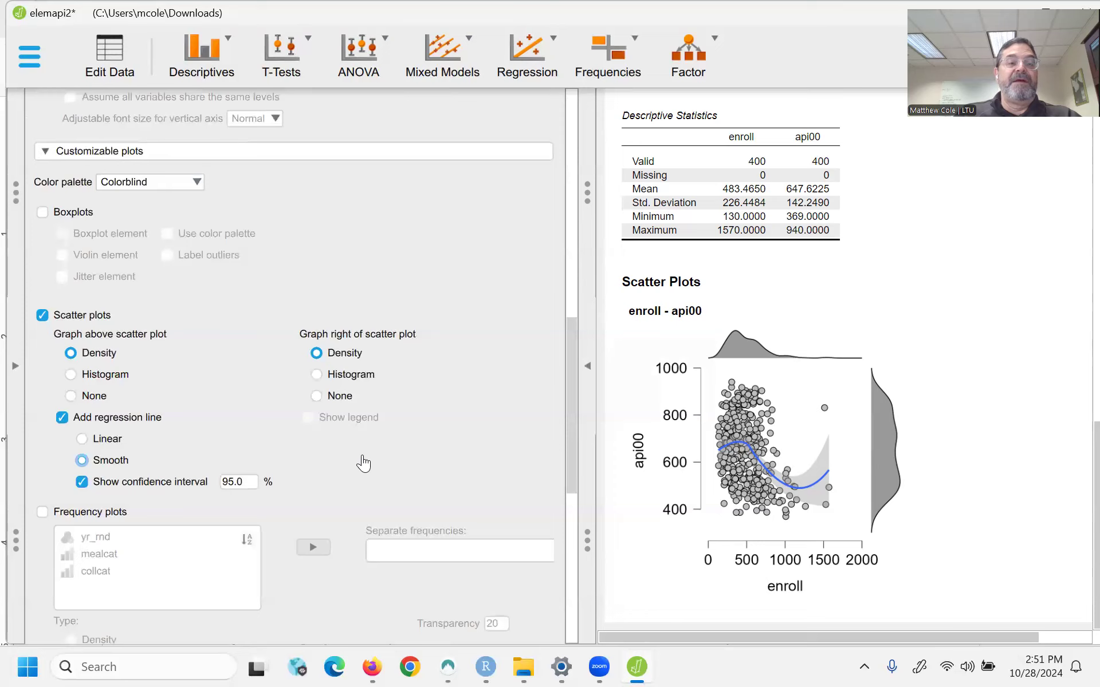
pyautogui.scroll(-10, 381, 476)
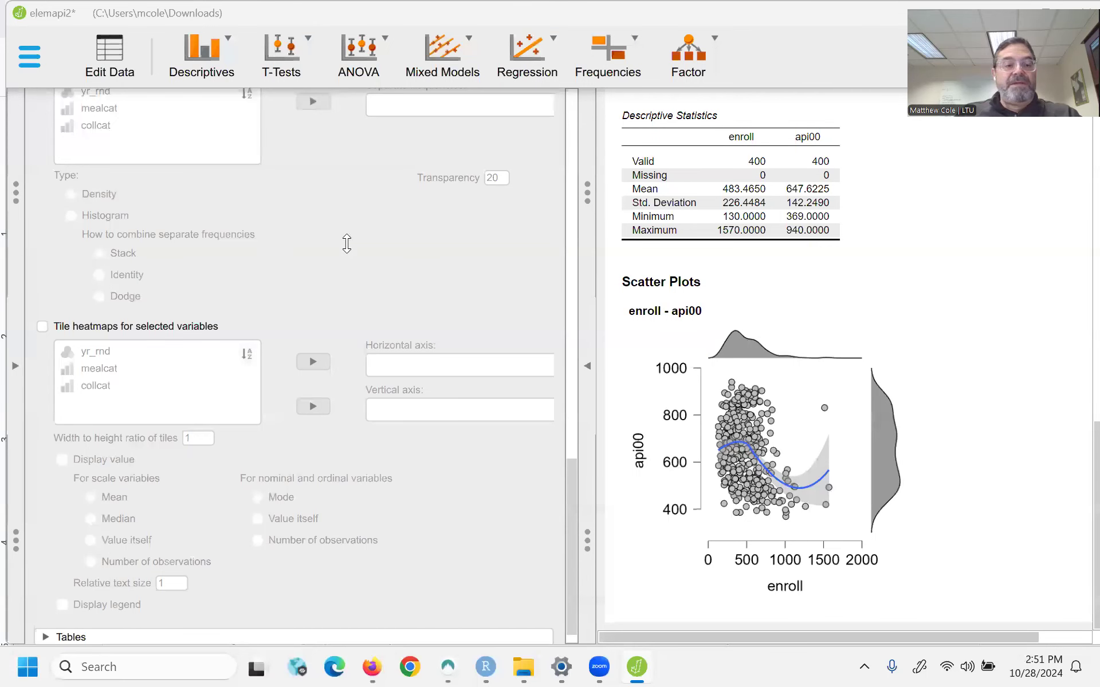
pyautogui.scroll(15, 327, 324)
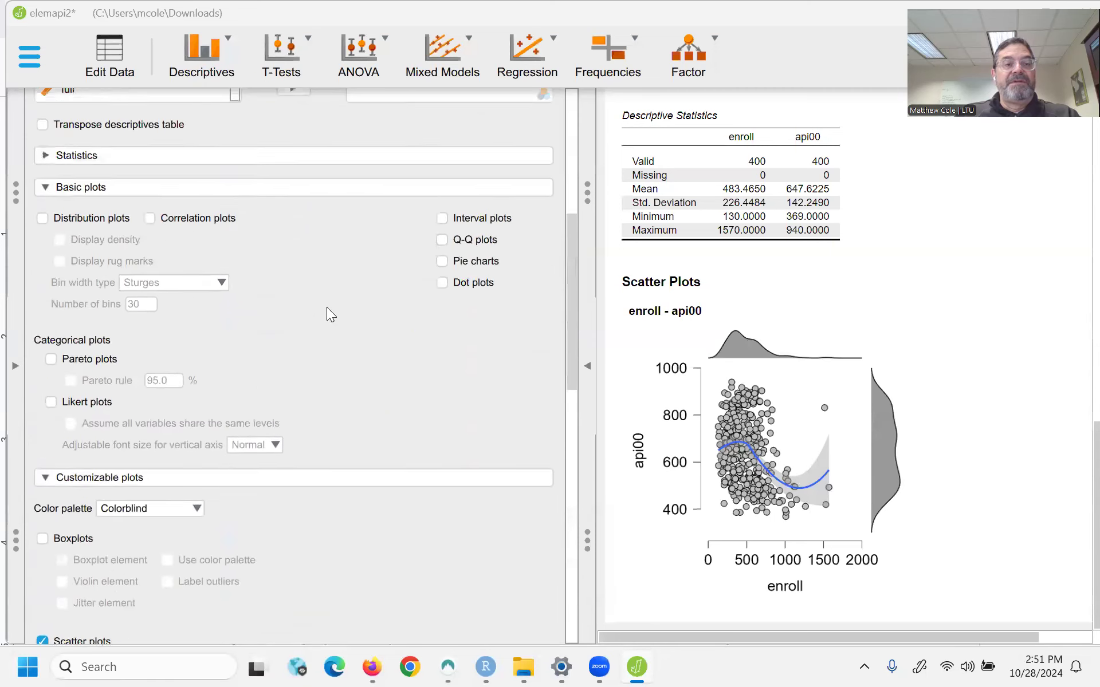
pyautogui.scroll(3, 327, 310)
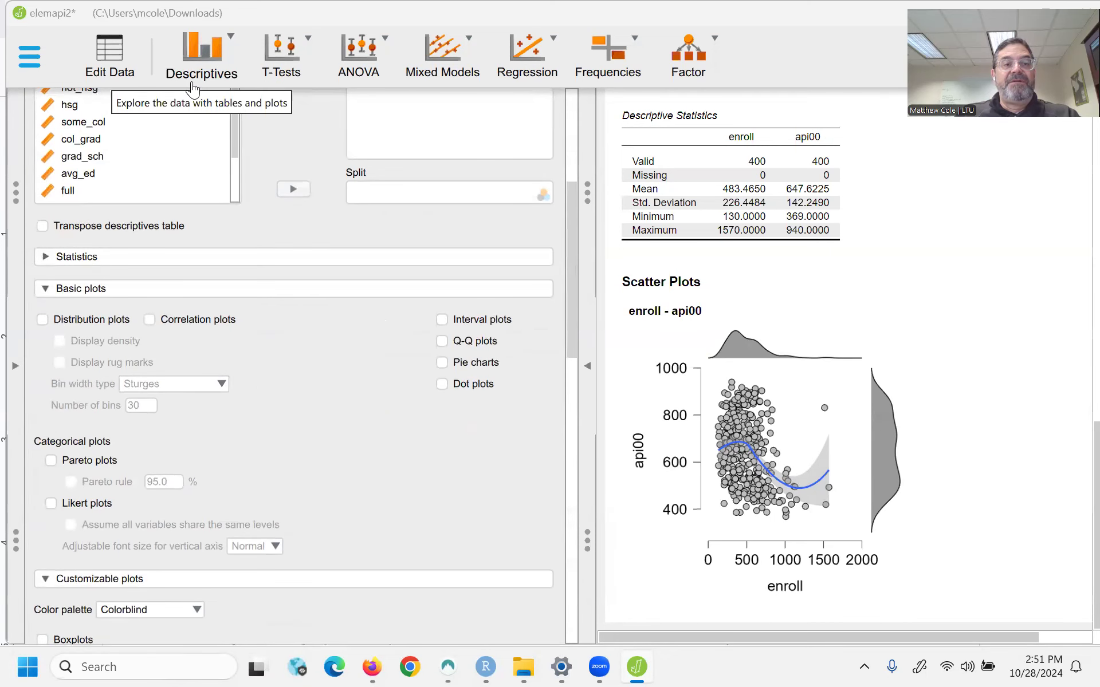
# - Create a Flexplot with api00 as the dependent variable and enroll as the independent variable
pyautogui.click(192, 89)
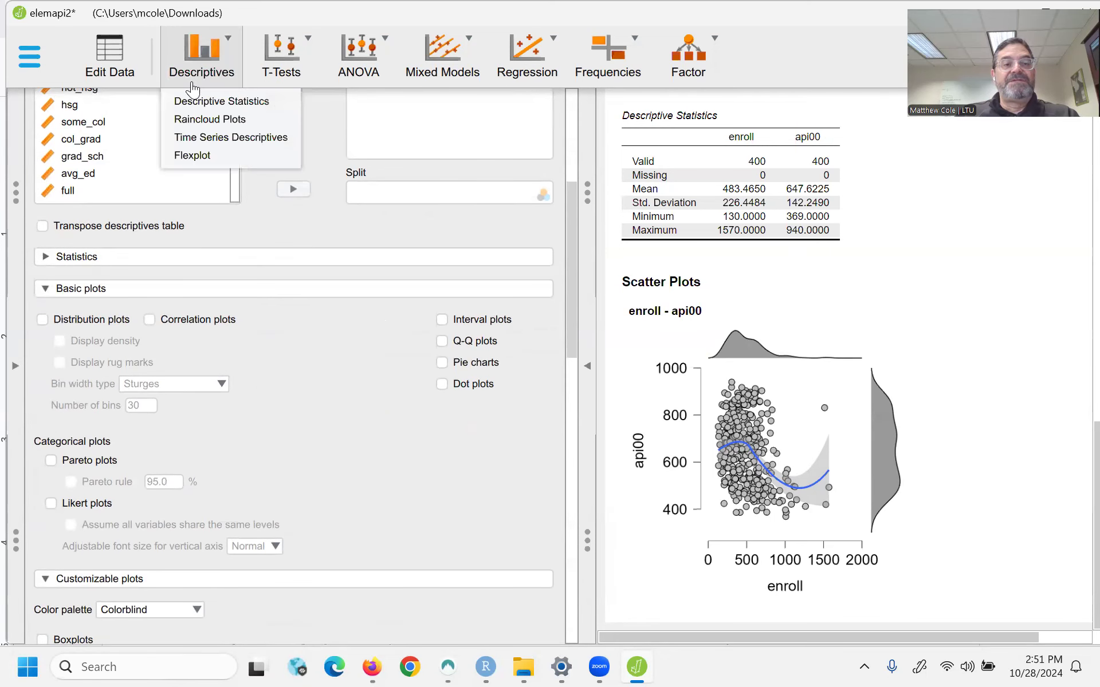
pyautogui.click(192, 156)
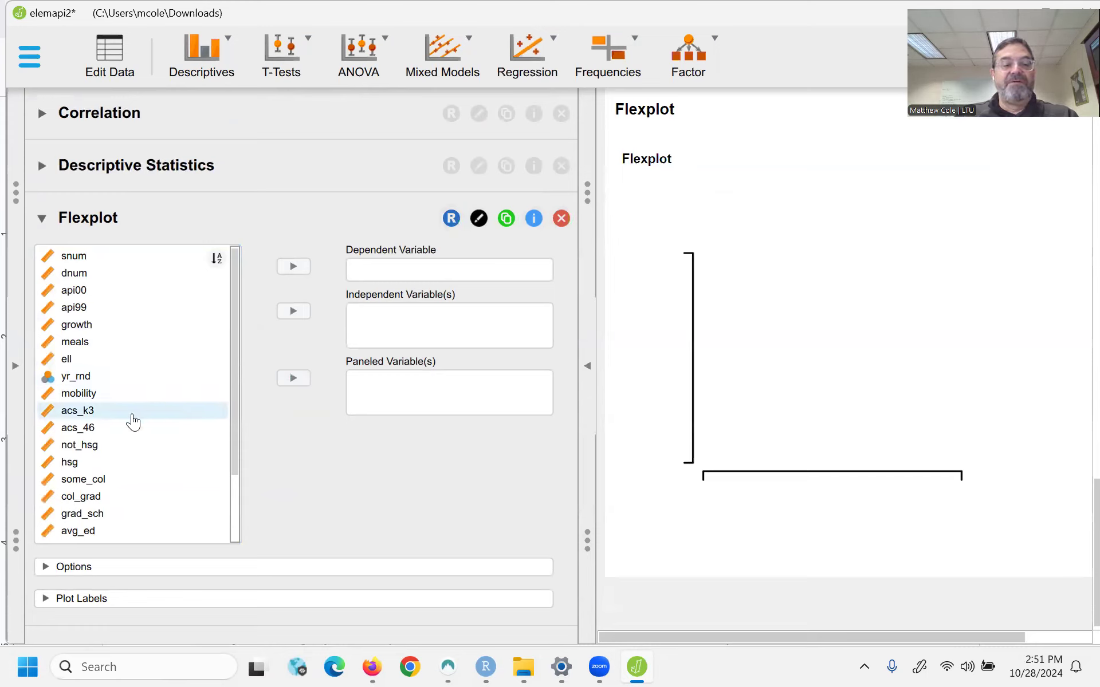
pyautogui.click(76, 290)
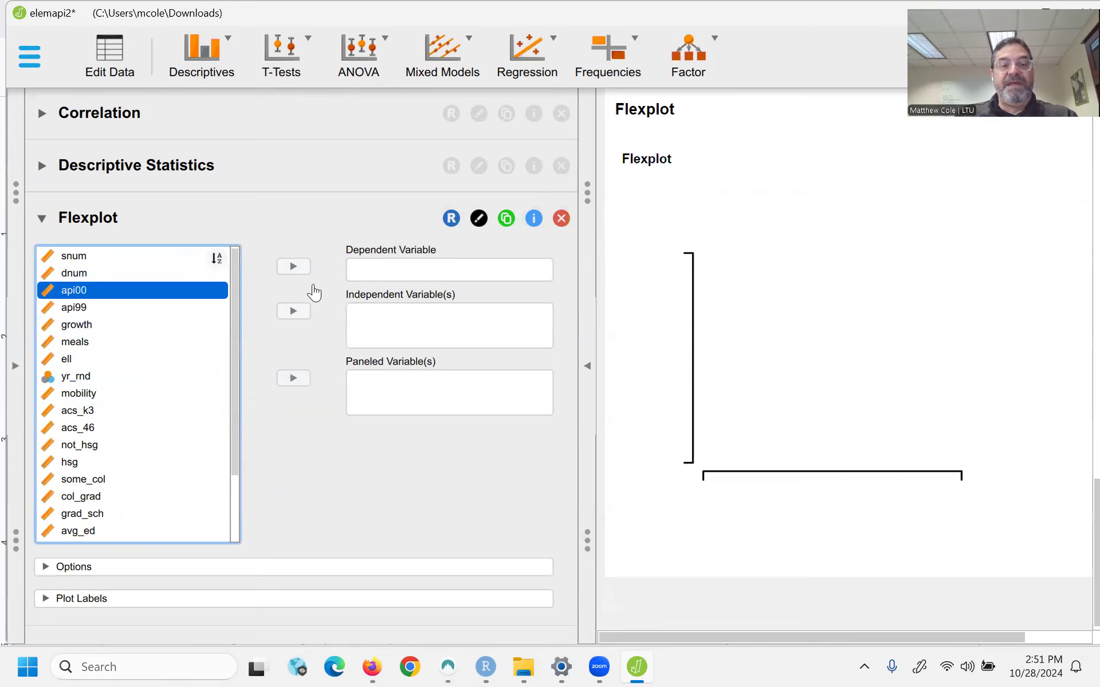
pyautogui.click(287, 269)
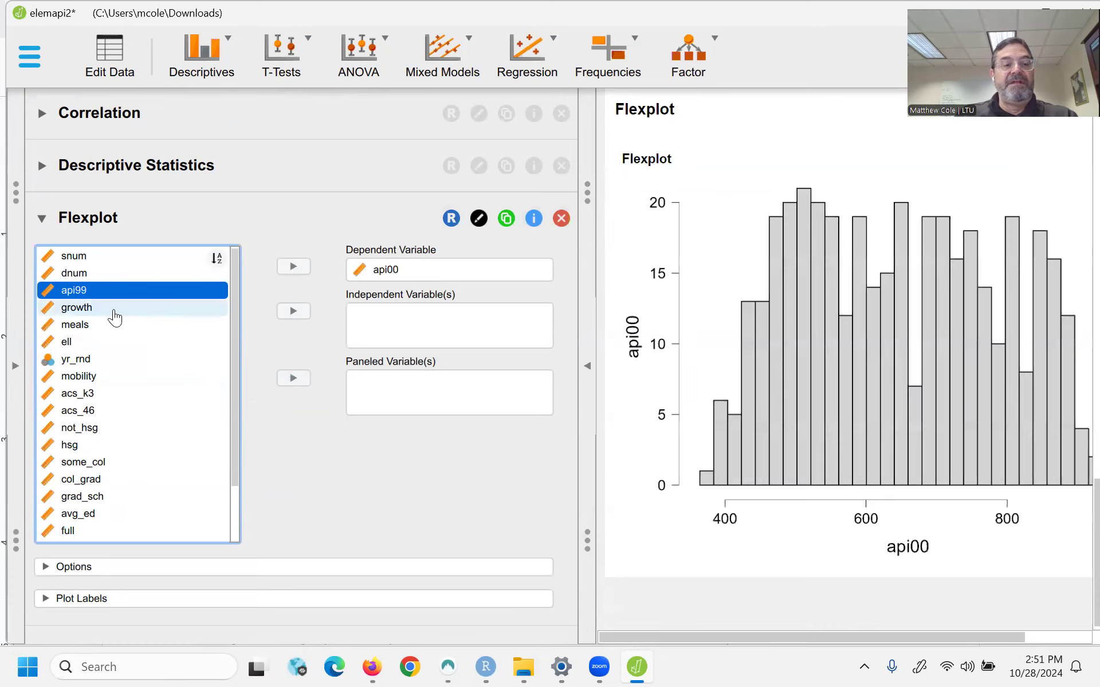
pyautogui.scroll(-3, 80, 524)
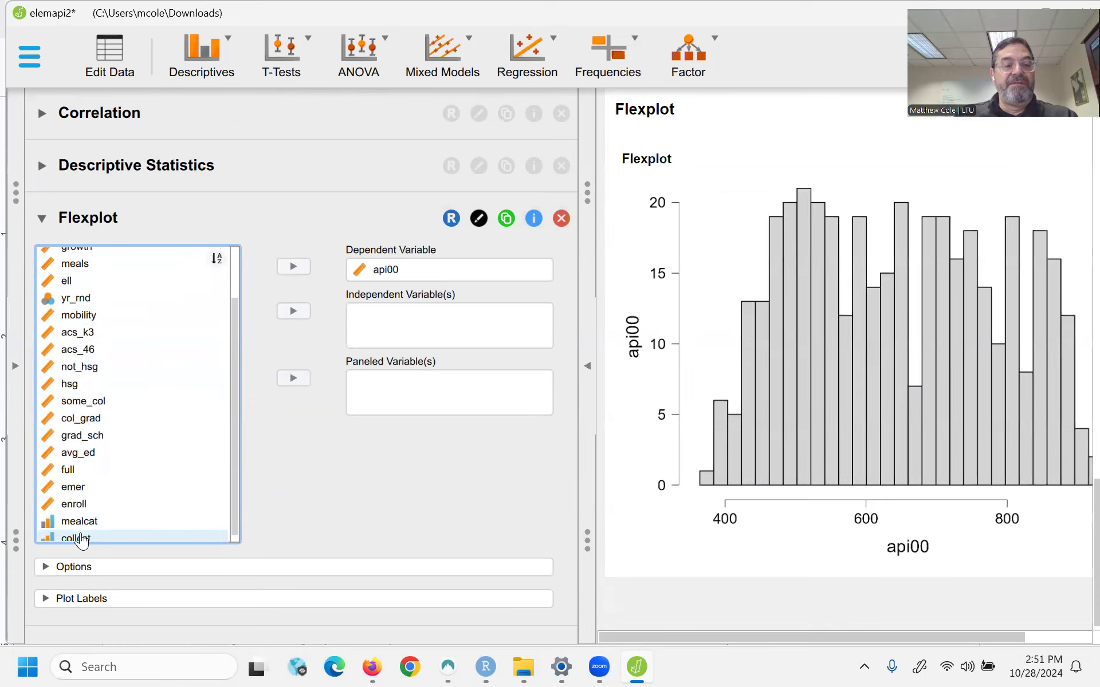
pyautogui.click(72, 498)
pyautogui.click(293, 312)
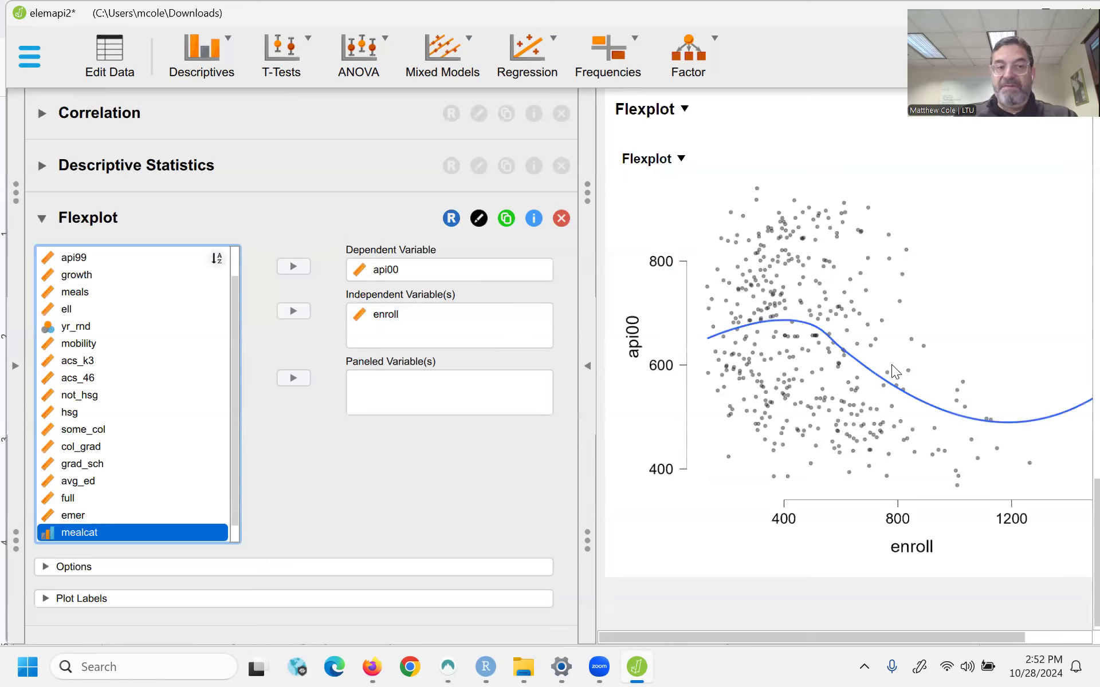
# - Hide the analysis settings to examine the full Flexplot of api00 against enroll, and restore them
pyautogui.moveTo(683, 637); pyautogui.dragTo(611, 603)
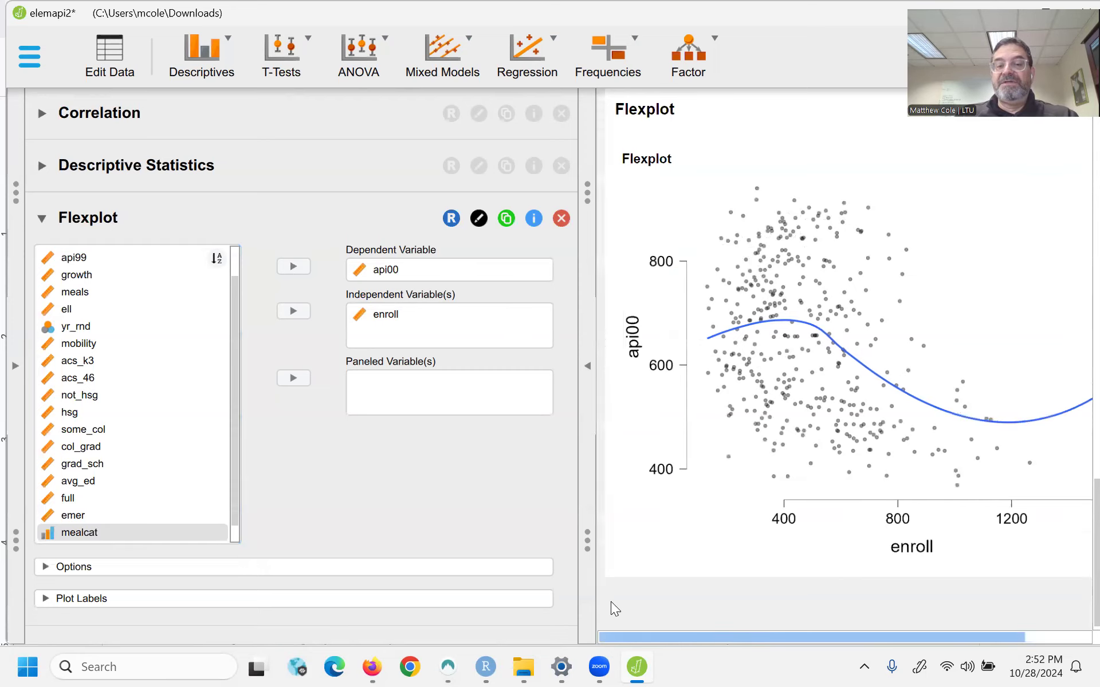
pyautogui.click(587, 366)
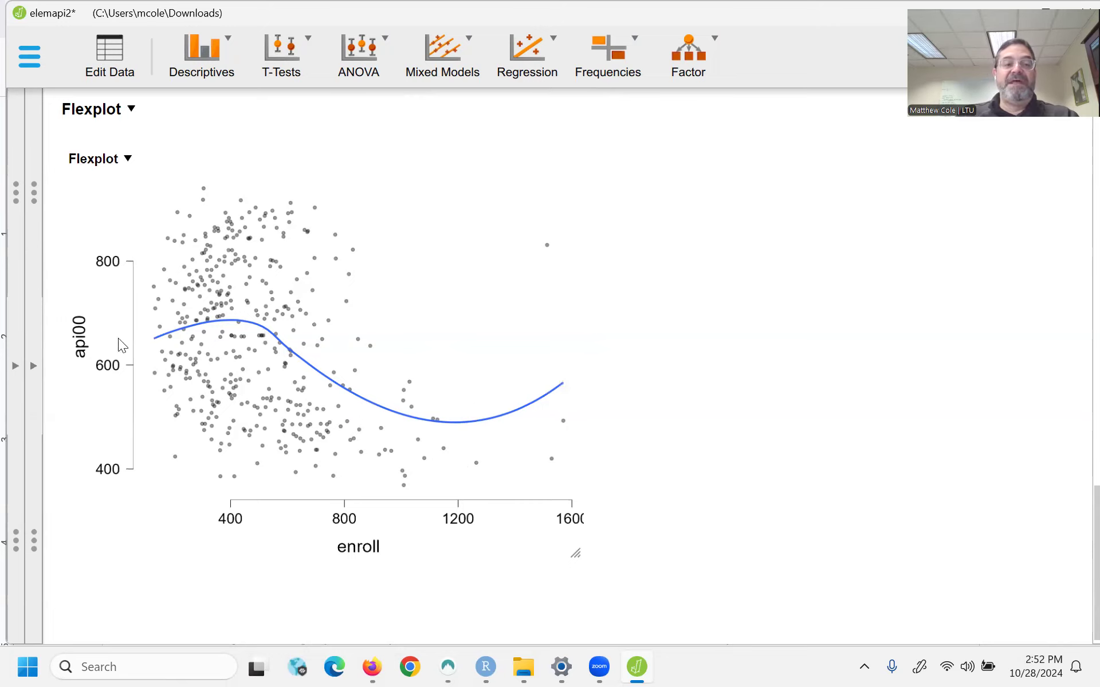
pyautogui.click(33, 370)
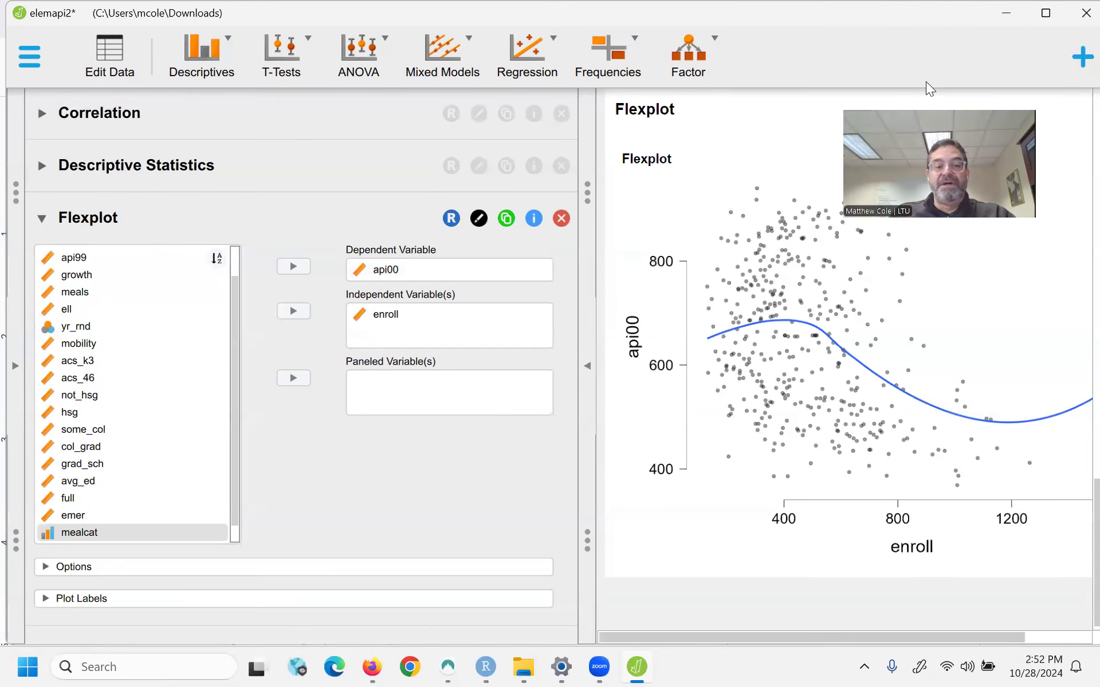
# - Switch to the Google Docs lecture notes and highlight the correlation overview heading and the Pearson's r definition
pyautogui.hotkey('alt', 'Tab')
pyautogui.scroll(-3, 447, 441)
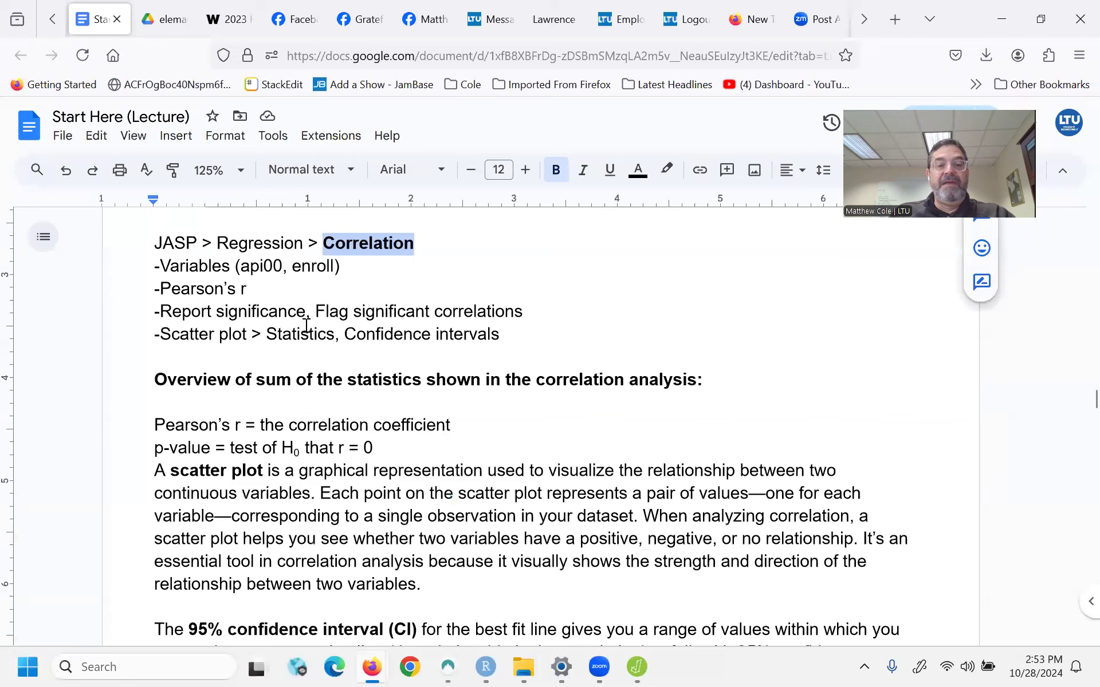
pyautogui.scroll(-2, 241, 309)
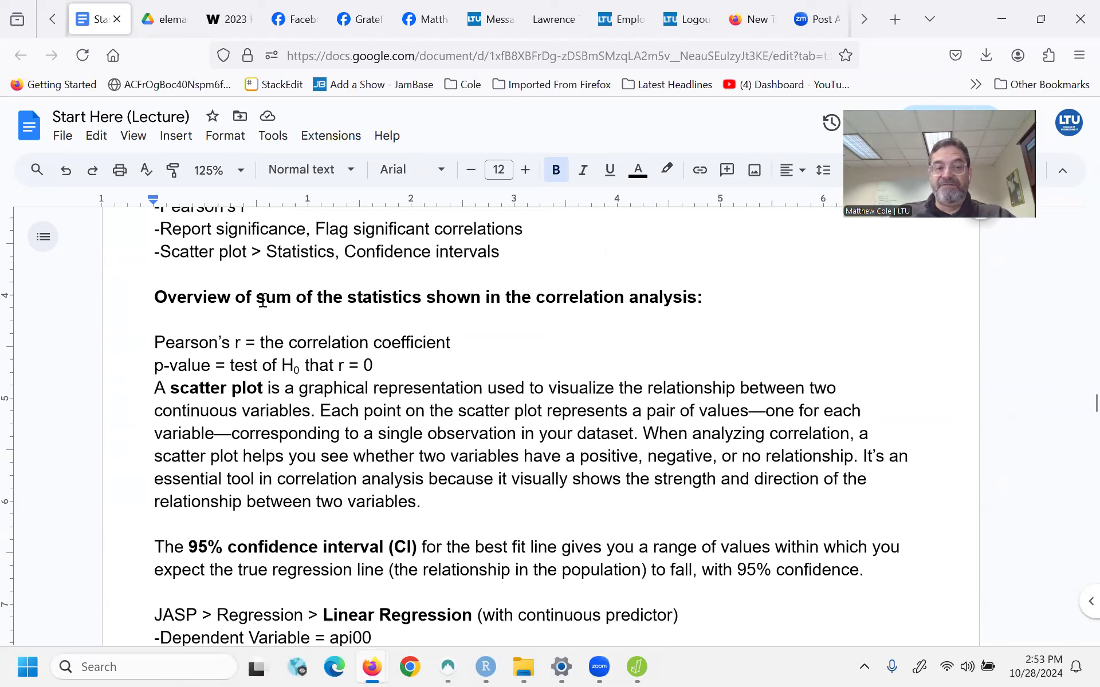
pyautogui.moveTo(149, 297); pyautogui.dragTo(722, 306)
pyautogui.moveTo(152, 343); pyautogui.dragTo(458, 346)
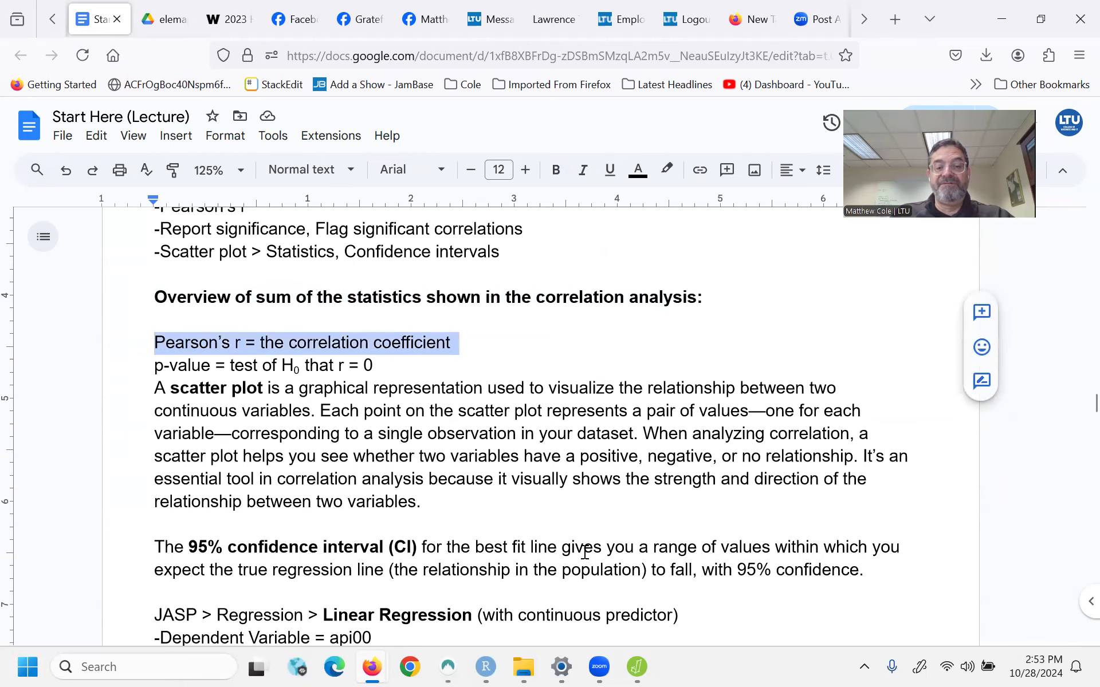
# - Return to JASP and reopen the Correlation analysis to examine the r value in its plot
pyautogui.click(637, 667)
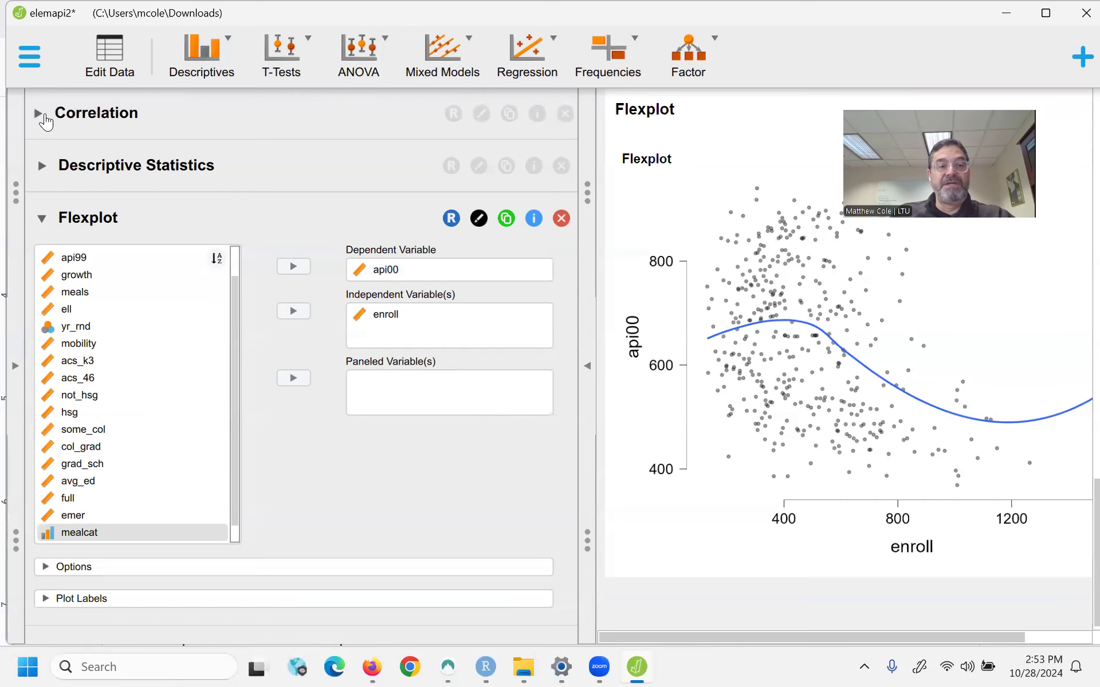
pyautogui.click(75, 119)
pyautogui.scroll(-5, 893, 421)
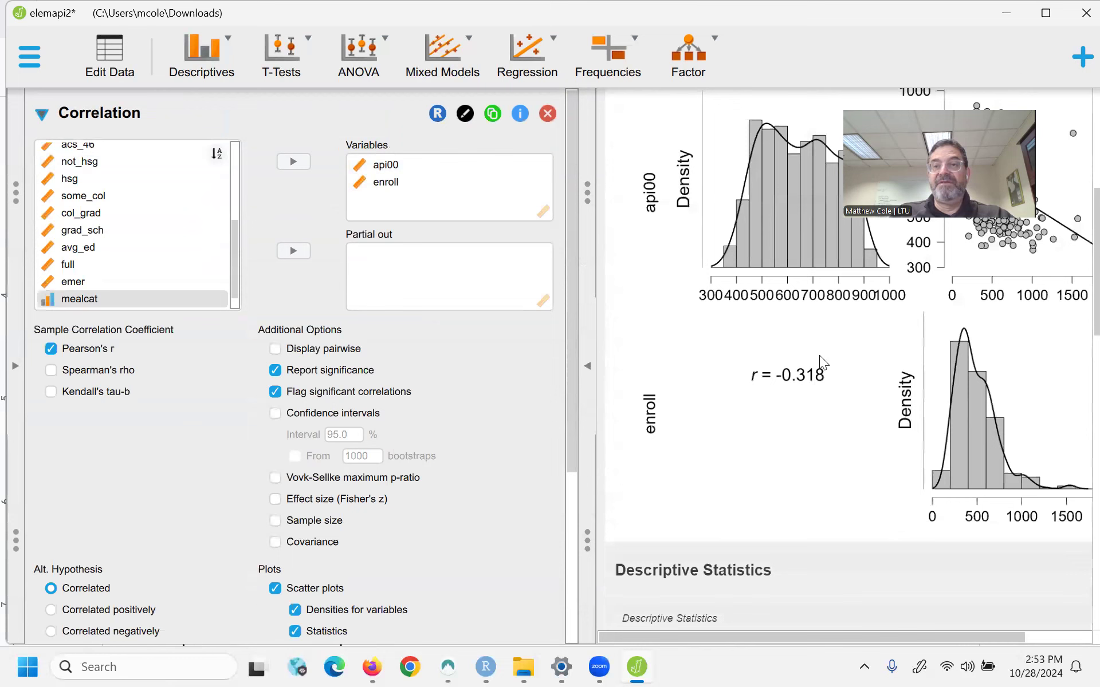
# - Switch to the Google Docs lecture notes and review the p-value line and the highlighted scatter plot definition
pyautogui.hotkey('alt', 'Tab')
pyautogui.moveTo(154, 365); pyautogui.dragTo(317, 365)
pyautogui.click(319, 365)
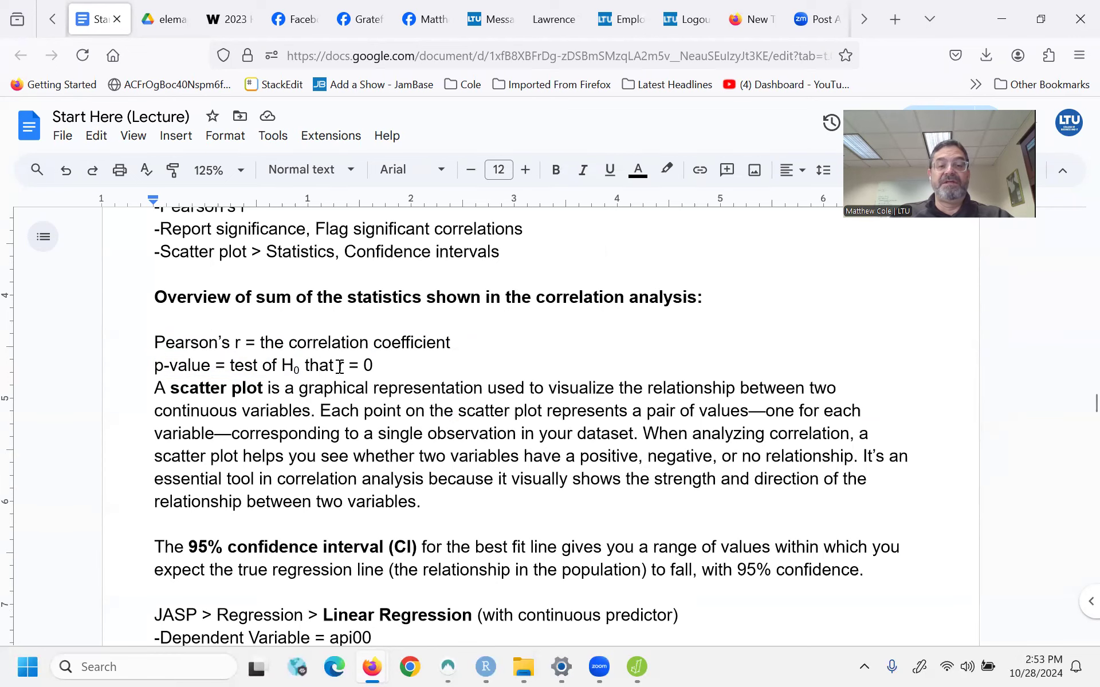
pyautogui.scroll(-1, 395, 367)
pyautogui.scroll(-3, 396, 367)
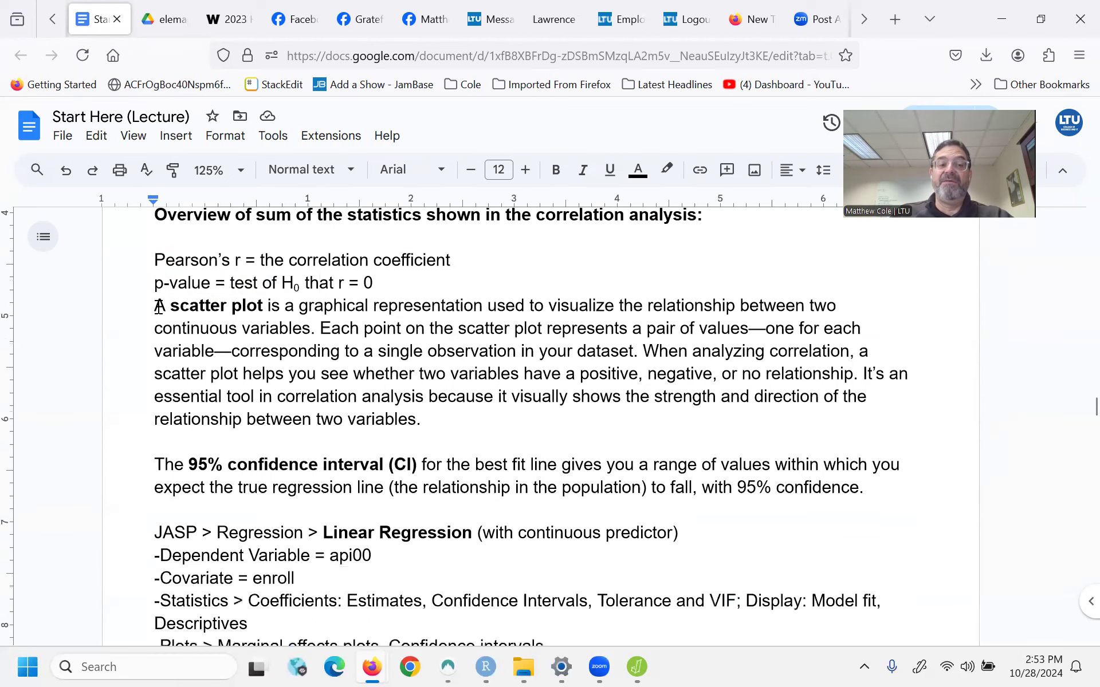
pyautogui.moveTo(172, 308); pyautogui.dragTo(265, 308)
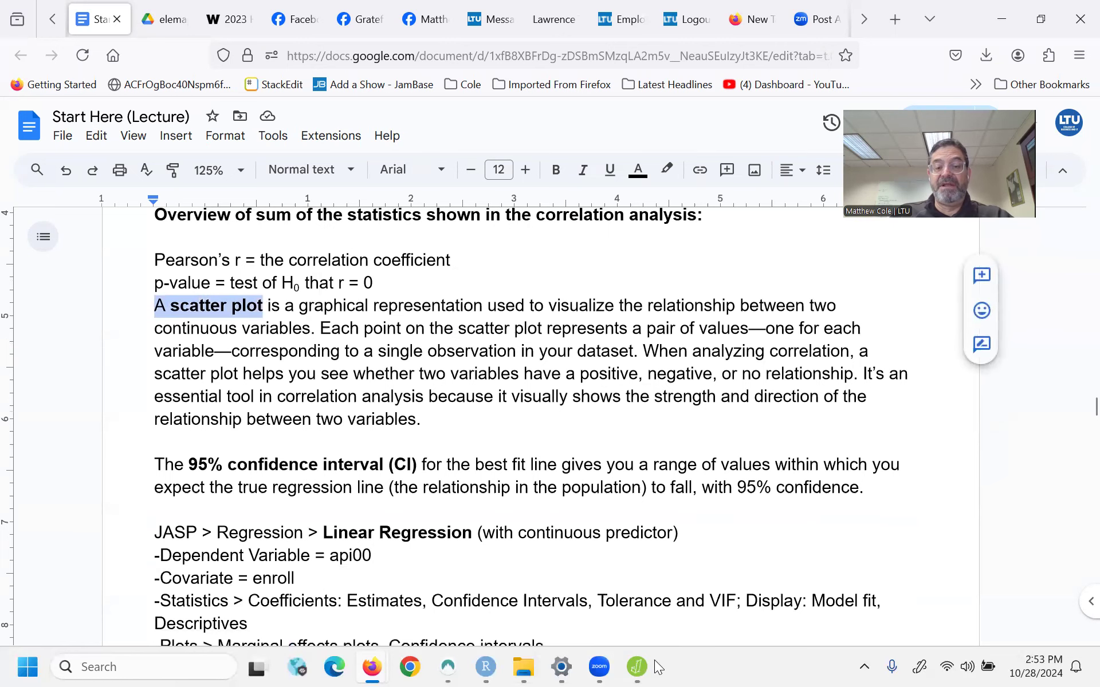
# - Return to JASP, examine the correlation table and scatter plot of api00 and enroll, and collapse the Correlation analysis
pyautogui.click(637, 666)
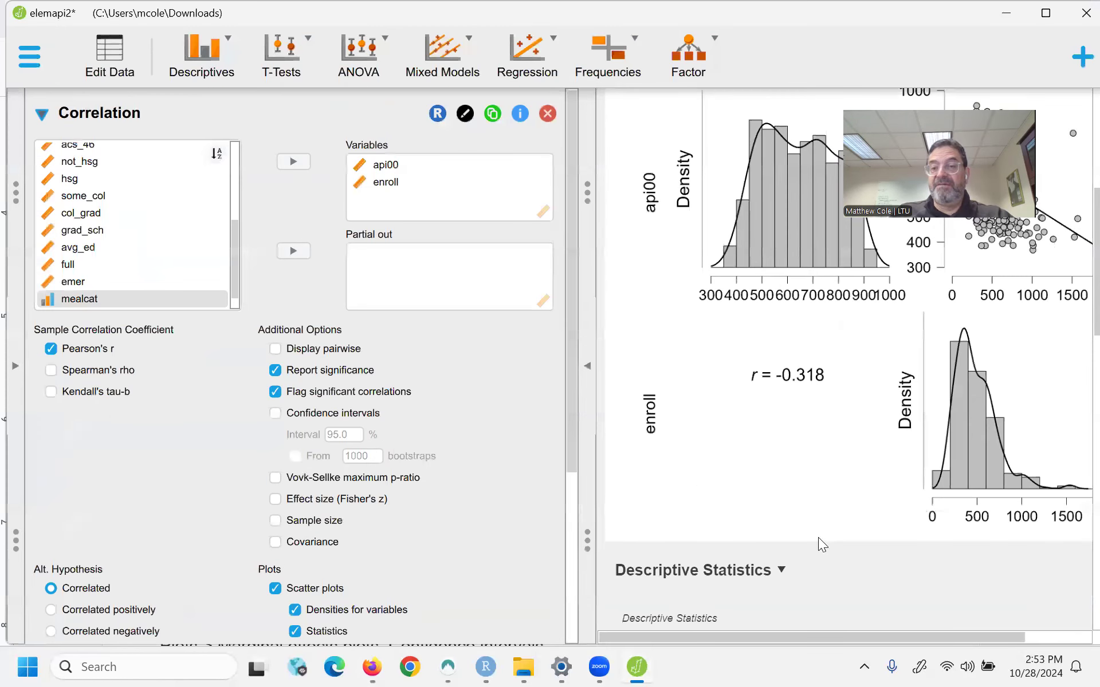
pyautogui.scroll(5, 923, 436)
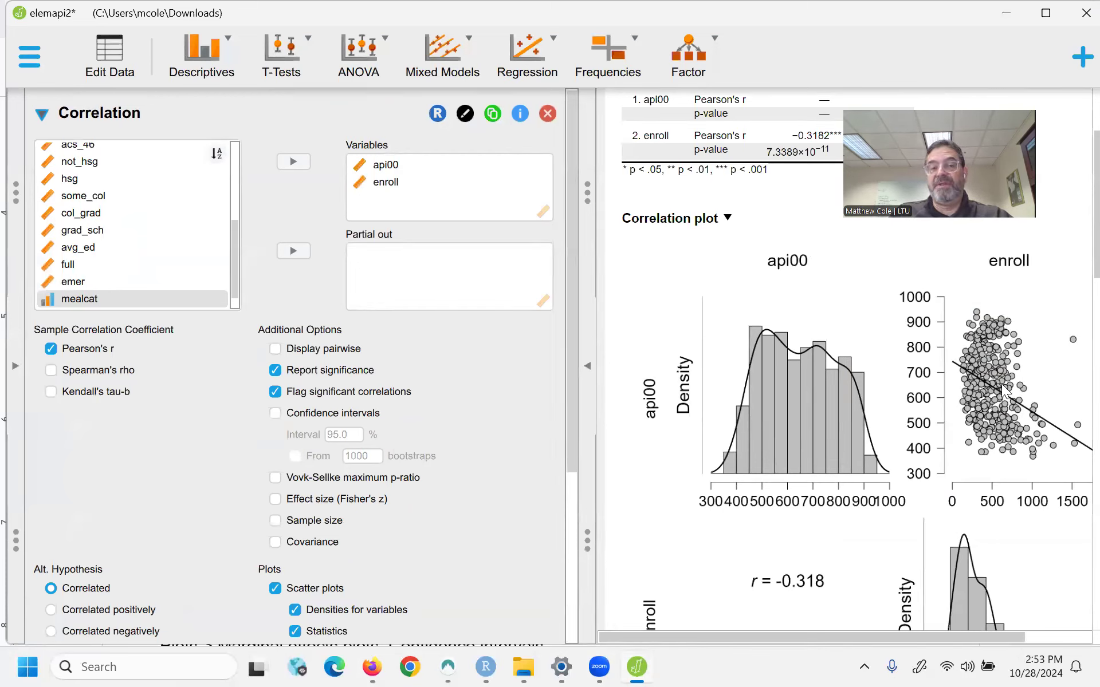
pyautogui.click(72, 113)
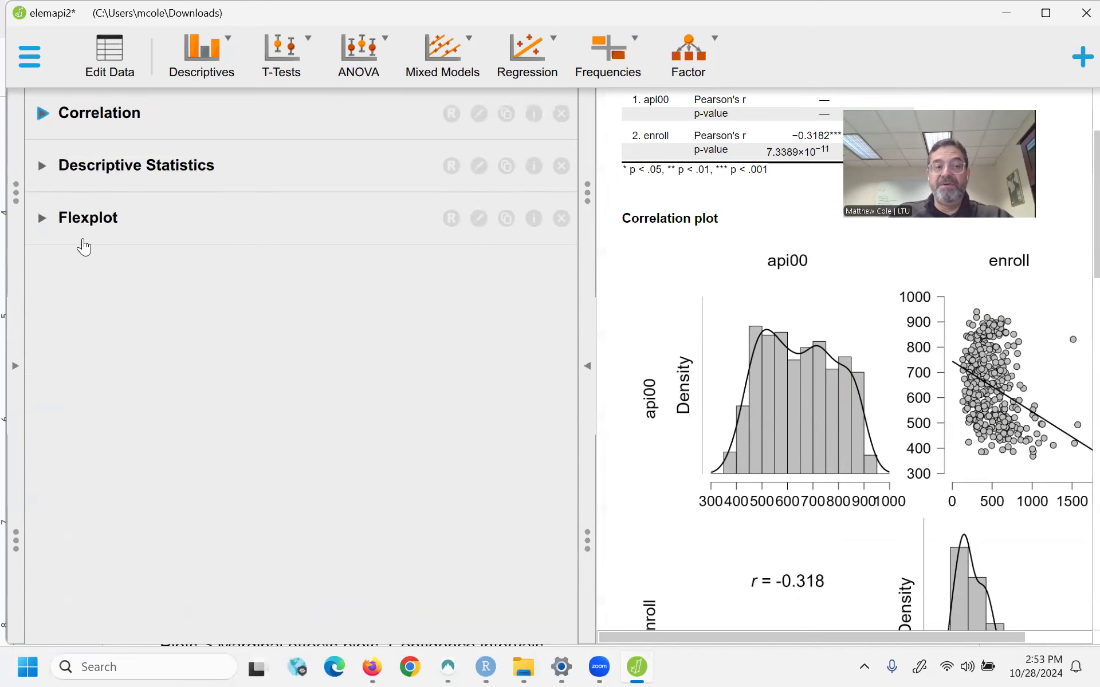
# - Reopen the Descriptive Statistics analysis and set its scatter plot's regression line to Linear
pyautogui.click(36, 169)
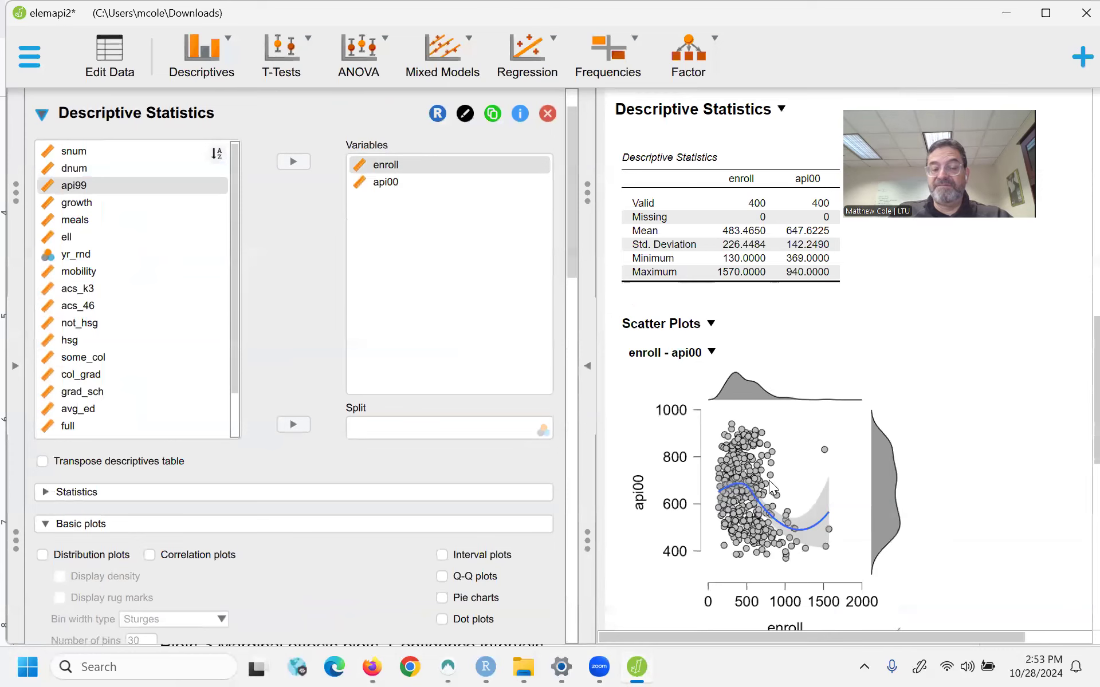
pyautogui.scroll(-5, 345, 445)
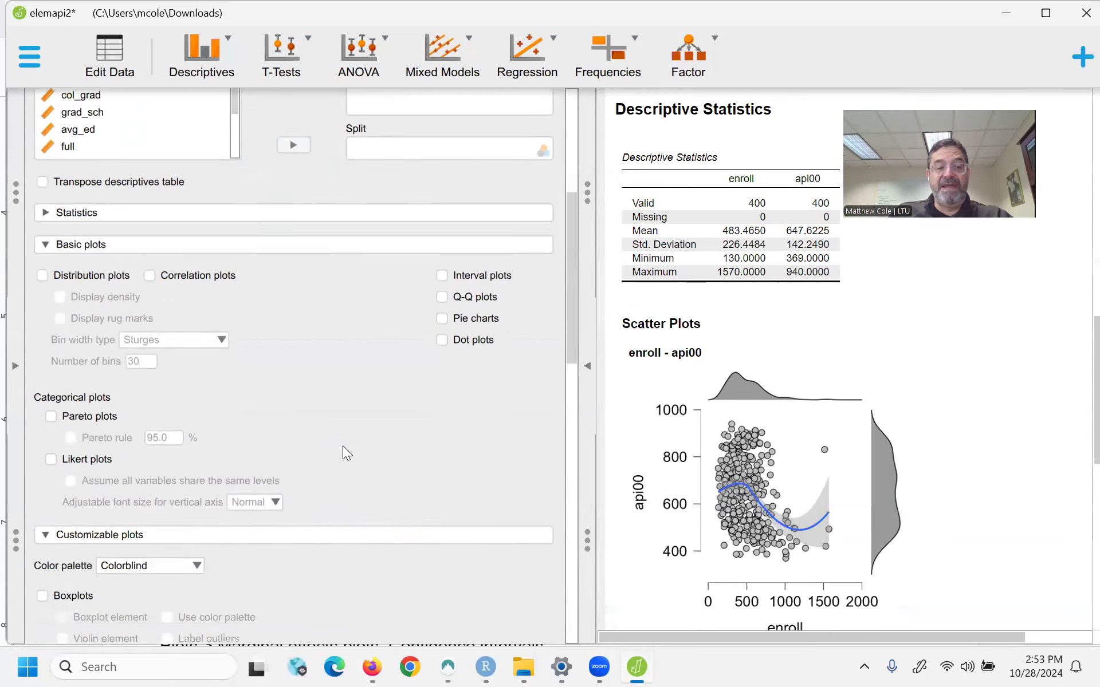
pyautogui.scroll(-6, 342, 445)
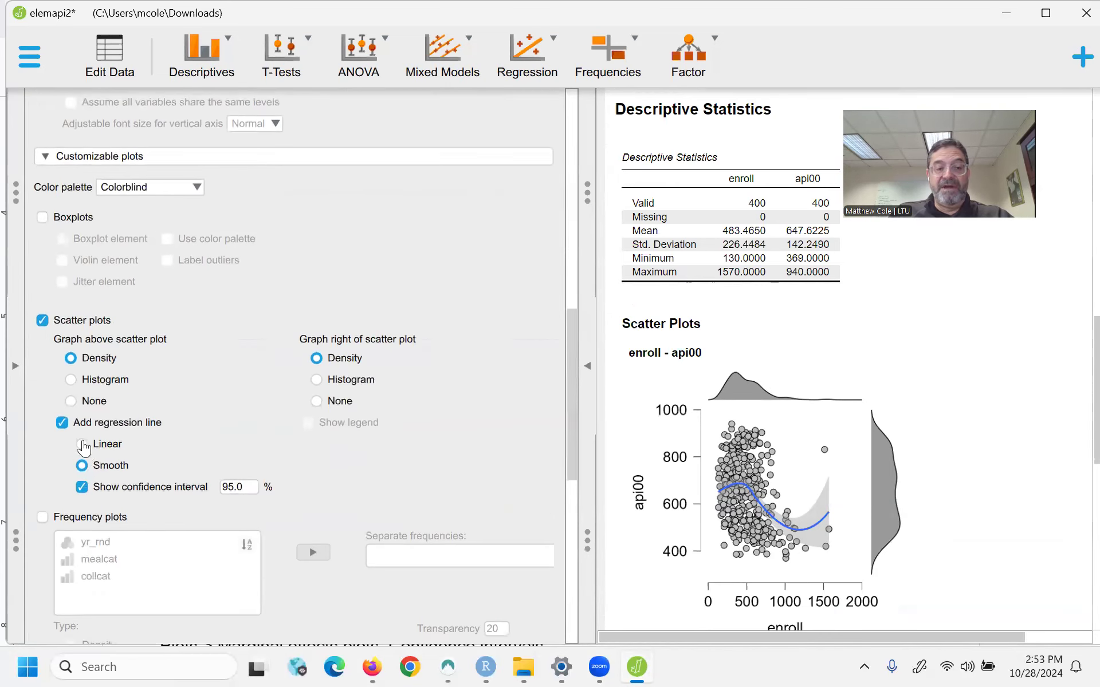
pyautogui.click(83, 444)
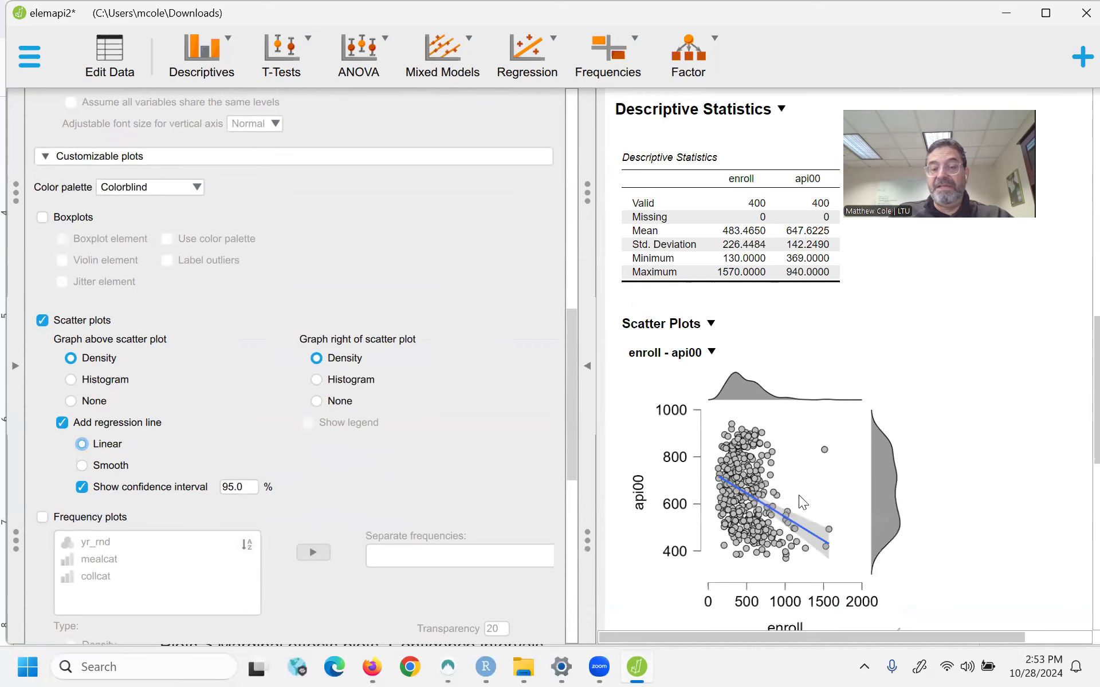
pyautogui.scroll(8, 310, 266)
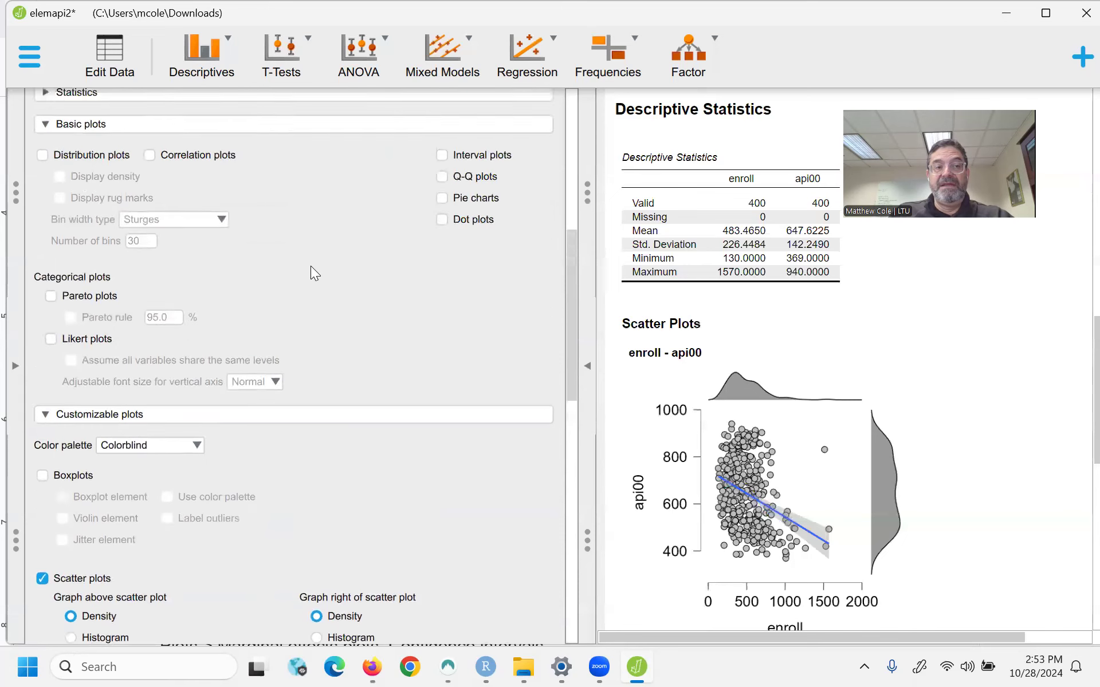
pyautogui.scroll(2, 131, 156)
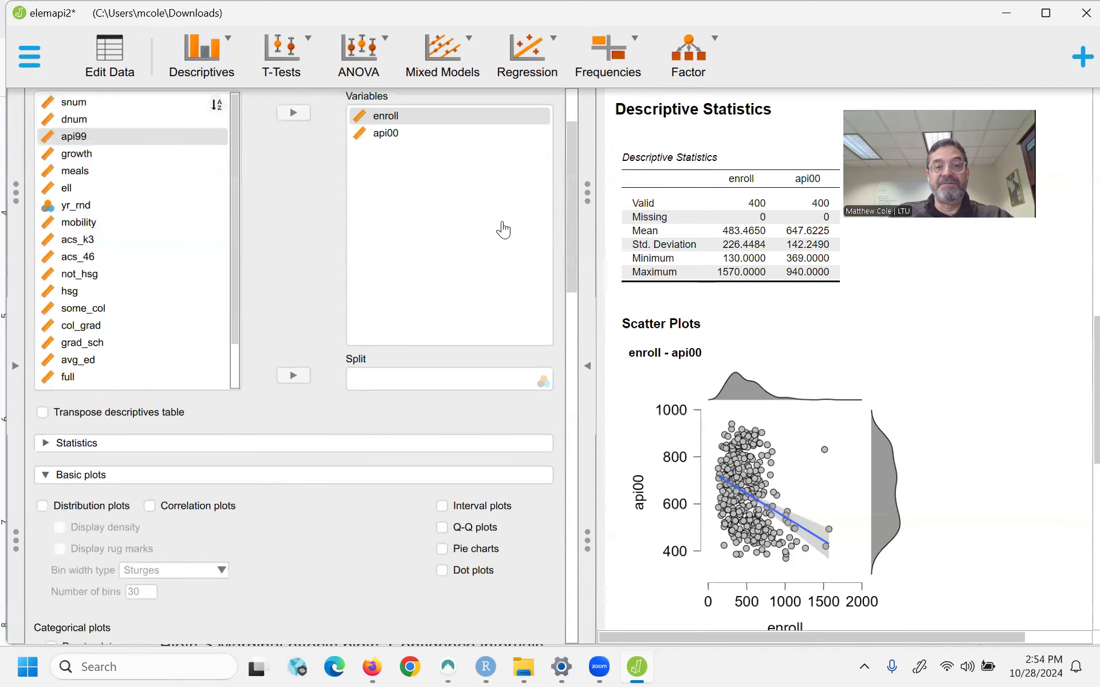
# - Reopen the Correlation analysis and add 95% confidence intervals to both the correlation table and the scatter plots
pyautogui.scroll(2, 229, 172)
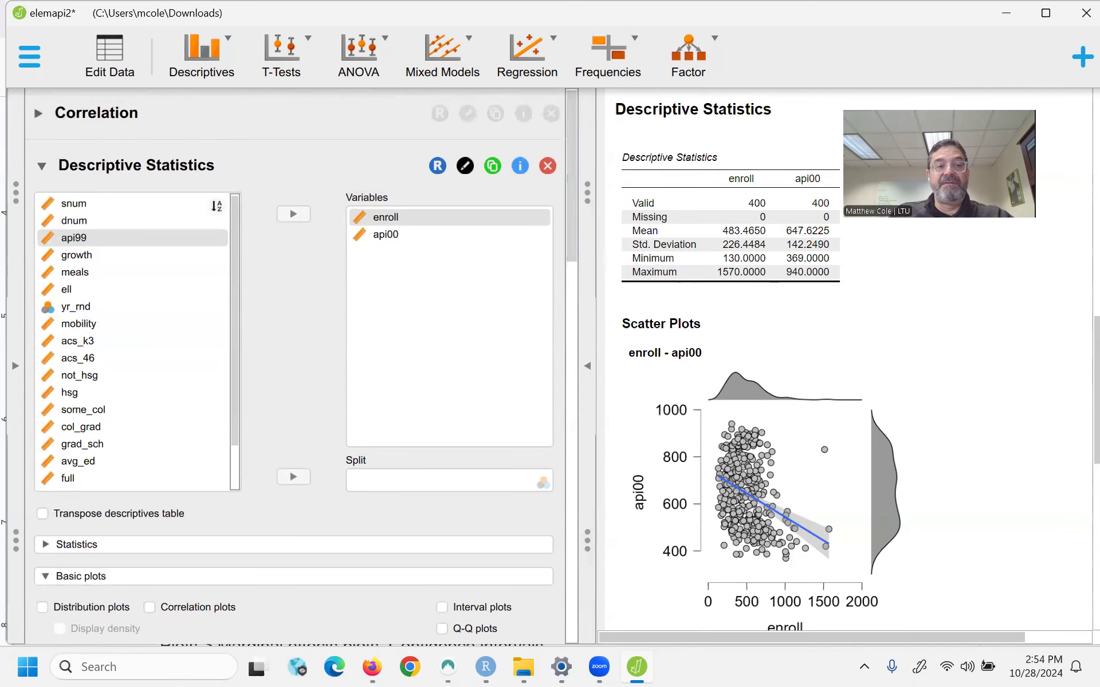
pyautogui.click(47, 124)
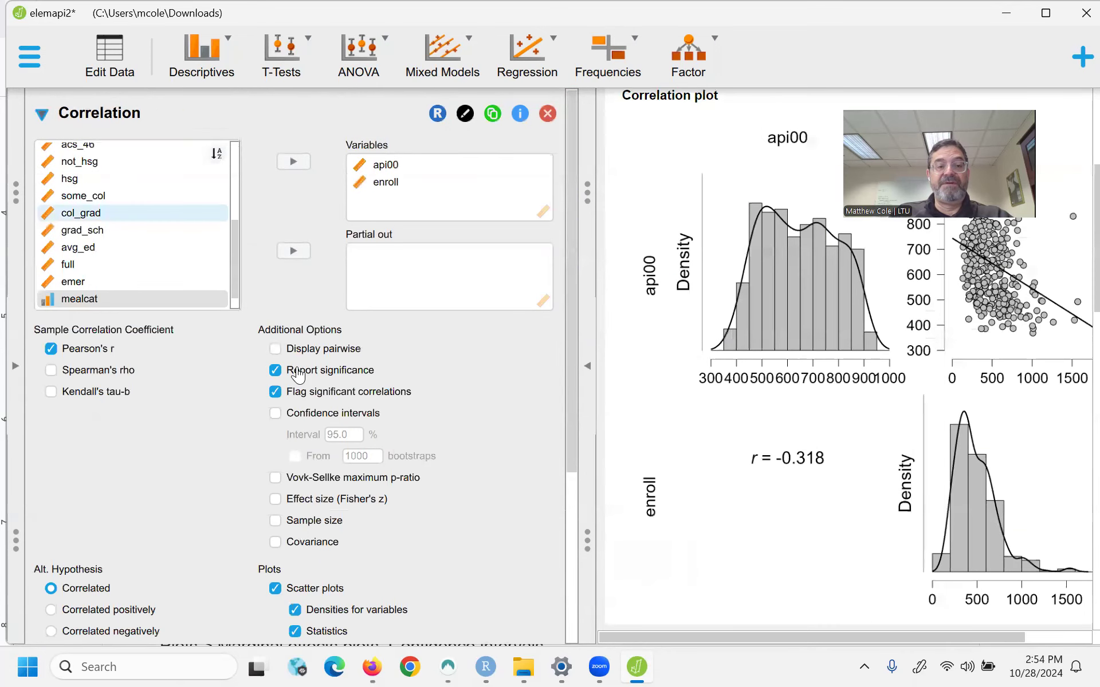
pyautogui.scroll(-1, 269, 338)
pyautogui.click(277, 354)
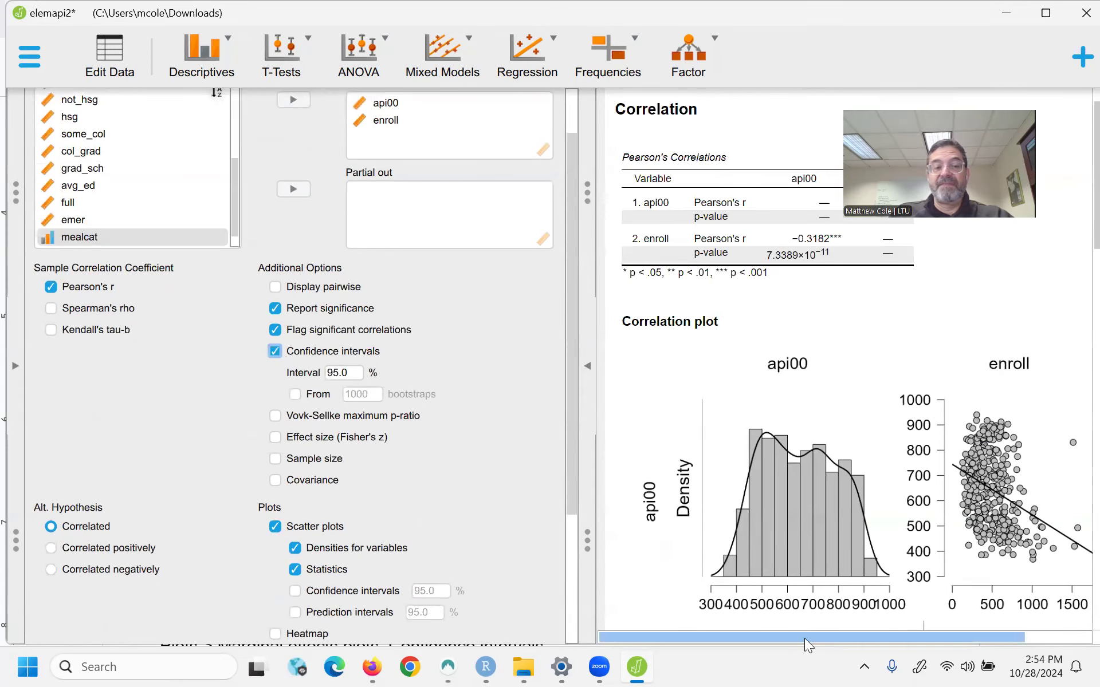
pyautogui.scroll(-3, 314, 540)
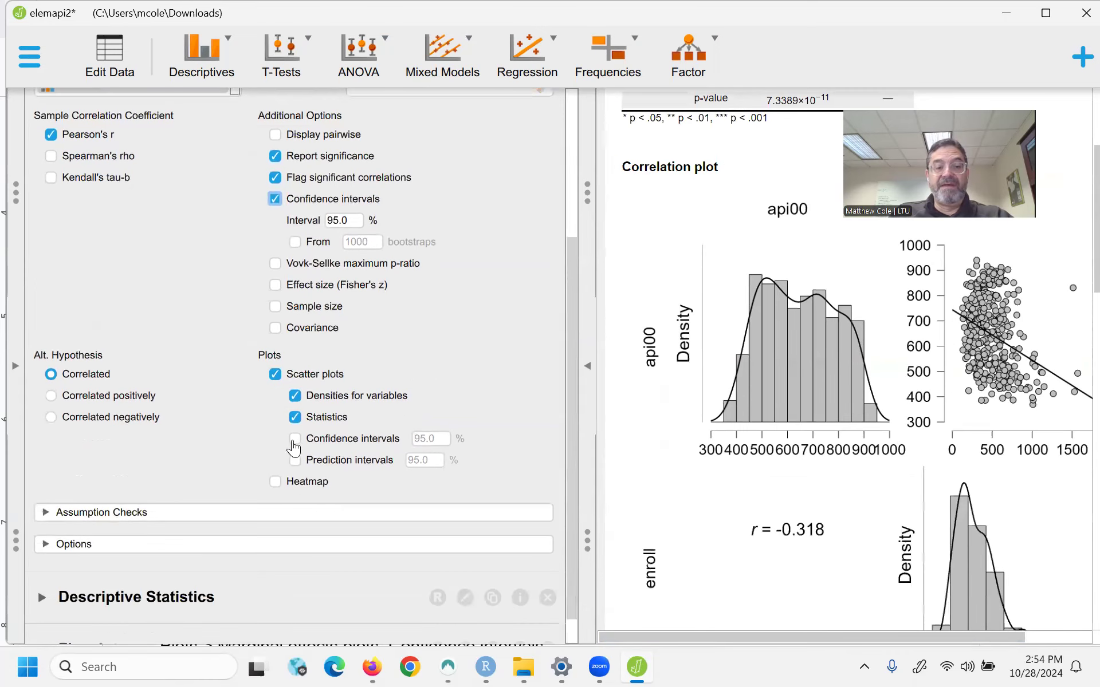
pyautogui.click(294, 438)
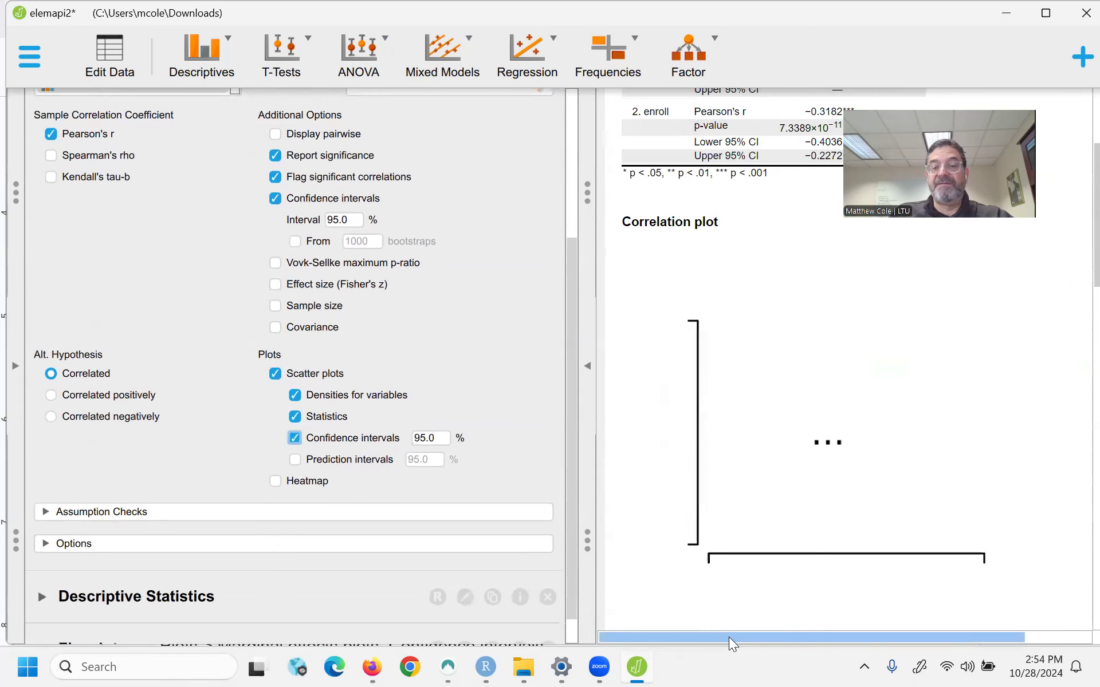
# - Examine the confidence limits in the correlation table and the scatter plot of api00 and enroll, and collapse the Correlation analysis
pyautogui.moveTo(728, 637); pyautogui.dragTo(795, 638)
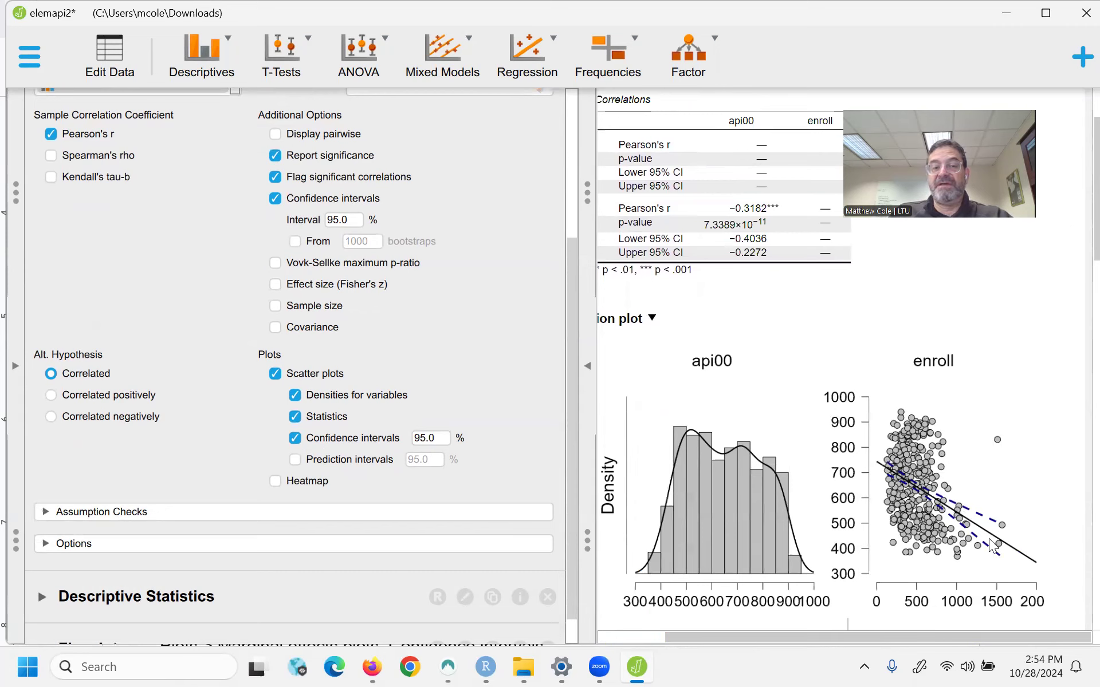
pyautogui.scroll(1, 923, 493)
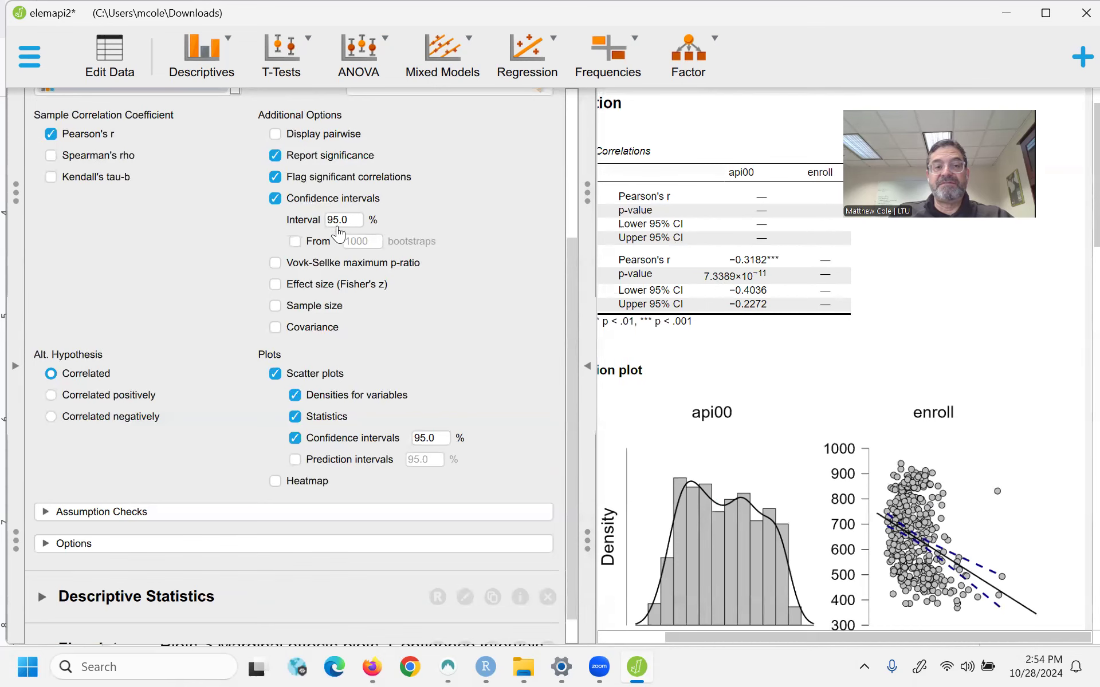
pyautogui.scroll(1, 338, 232)
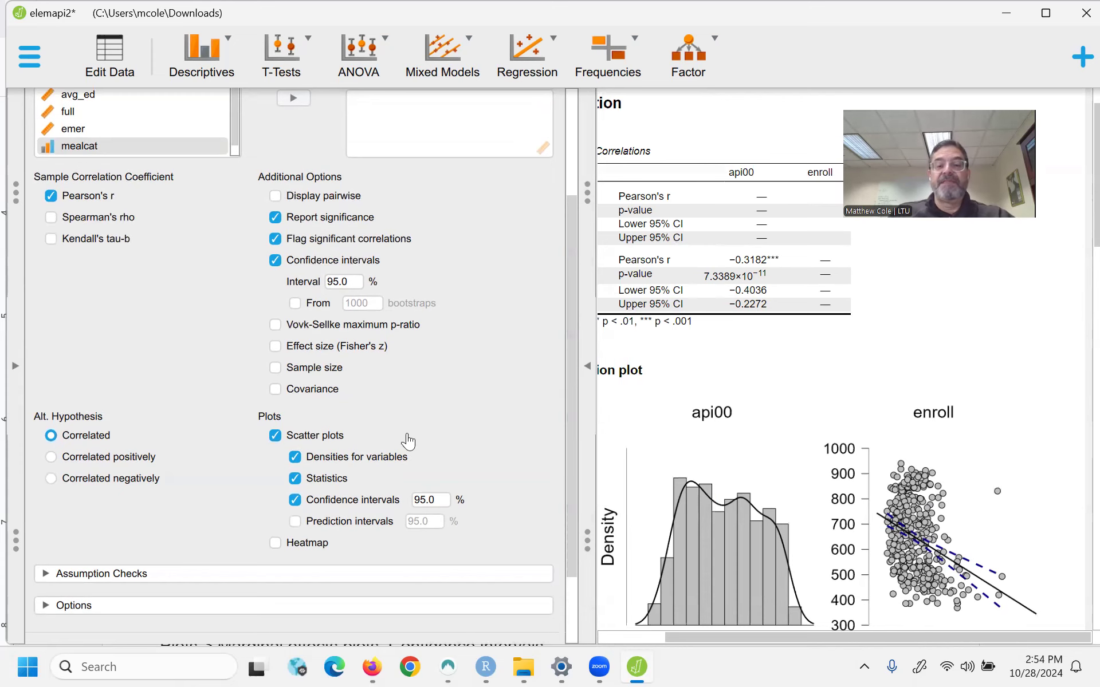
pyautogui.scroll(5, 332, 335)
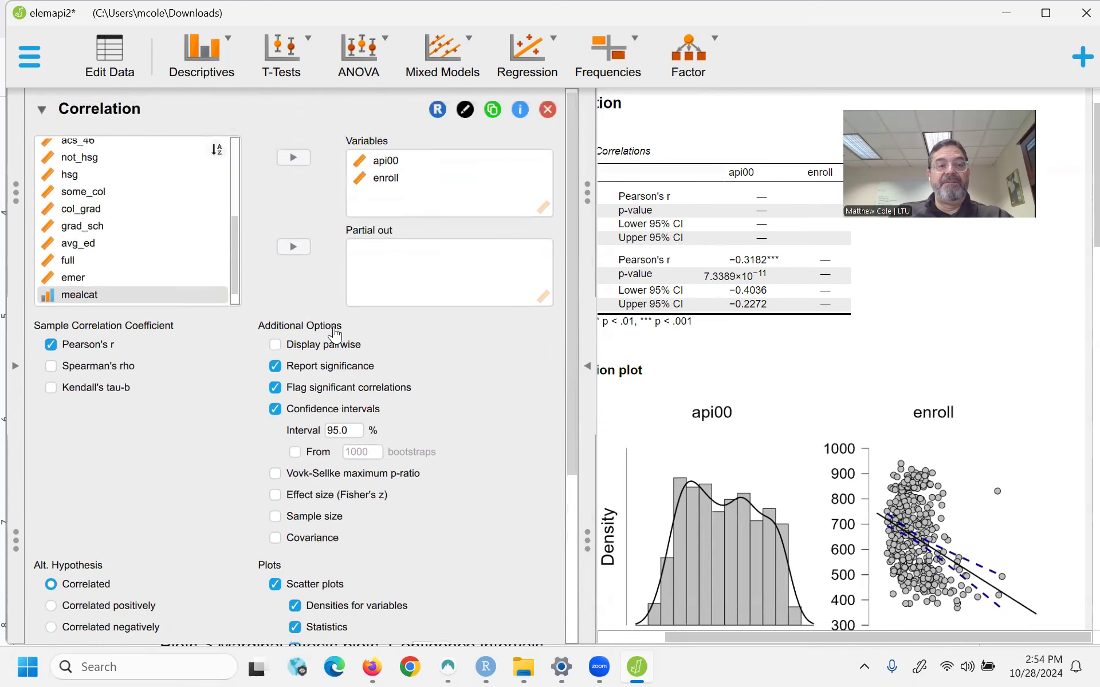
pyautogui.click(41, 114)
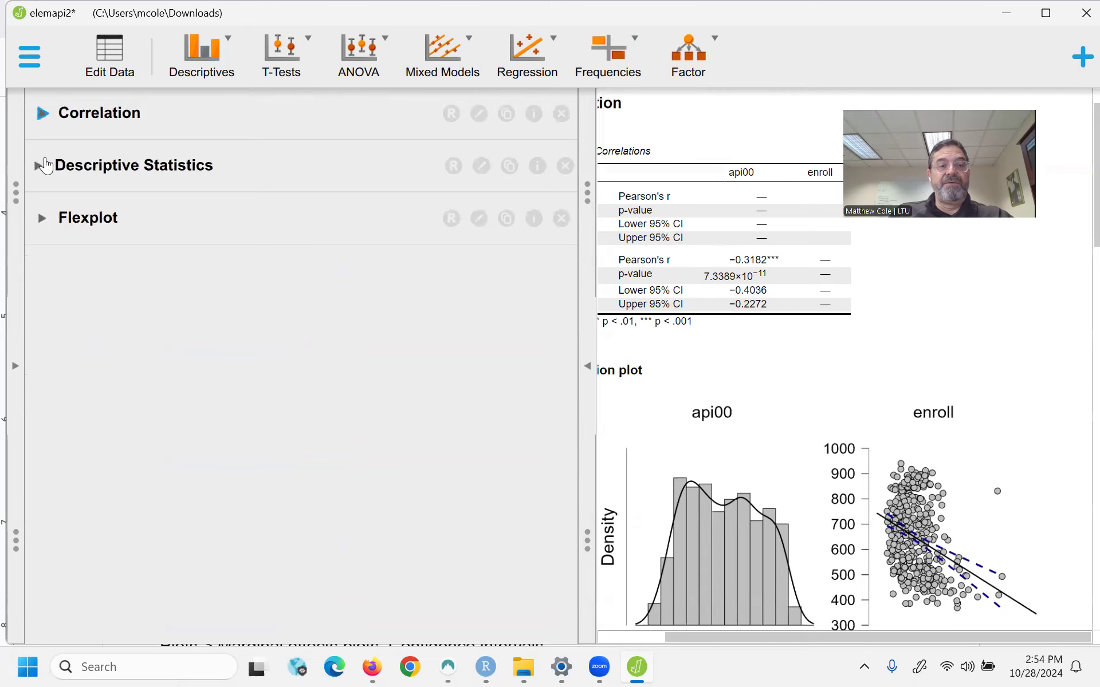
# - Reopen the Descriptive Statistics analysis and review the regression line and confidence interval options of its scatter plot
pyautogui.click(40, 173)
pyautogui.scroll(-8, 246, 380)
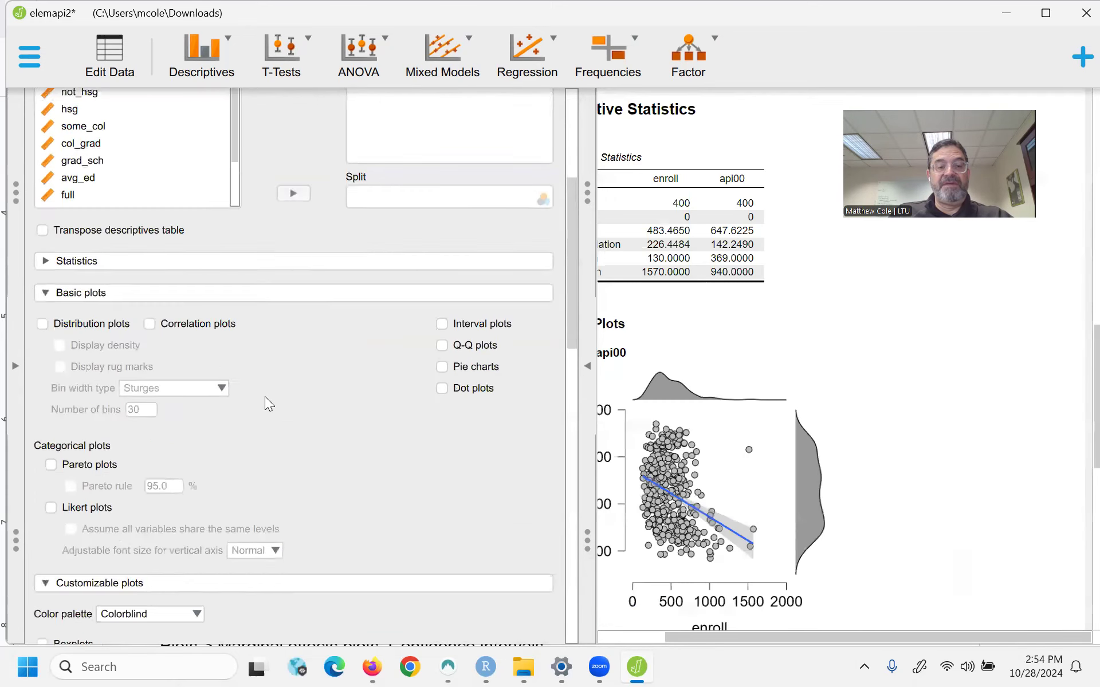
pyautogui.scroll(-8, 266, 403)
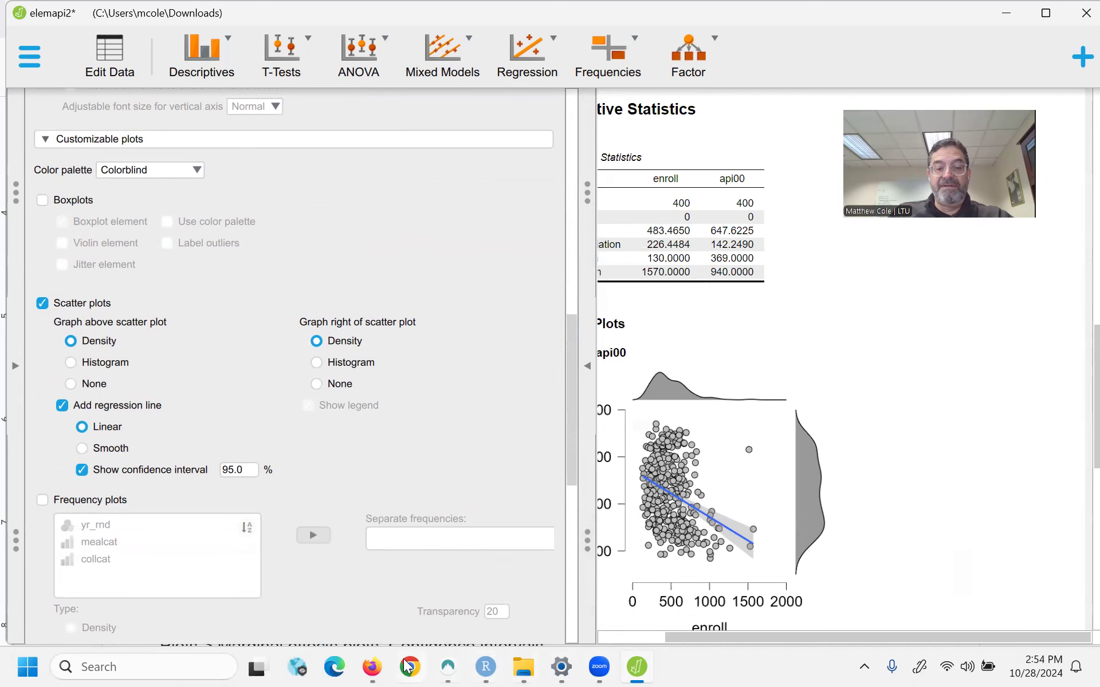
# - Switch to the Google Docs lecture notes and review the definition of the 95% confidence interval for the best fit line
pyautogui.moveTo(372, 667)
pyautogui.click(306, 587)
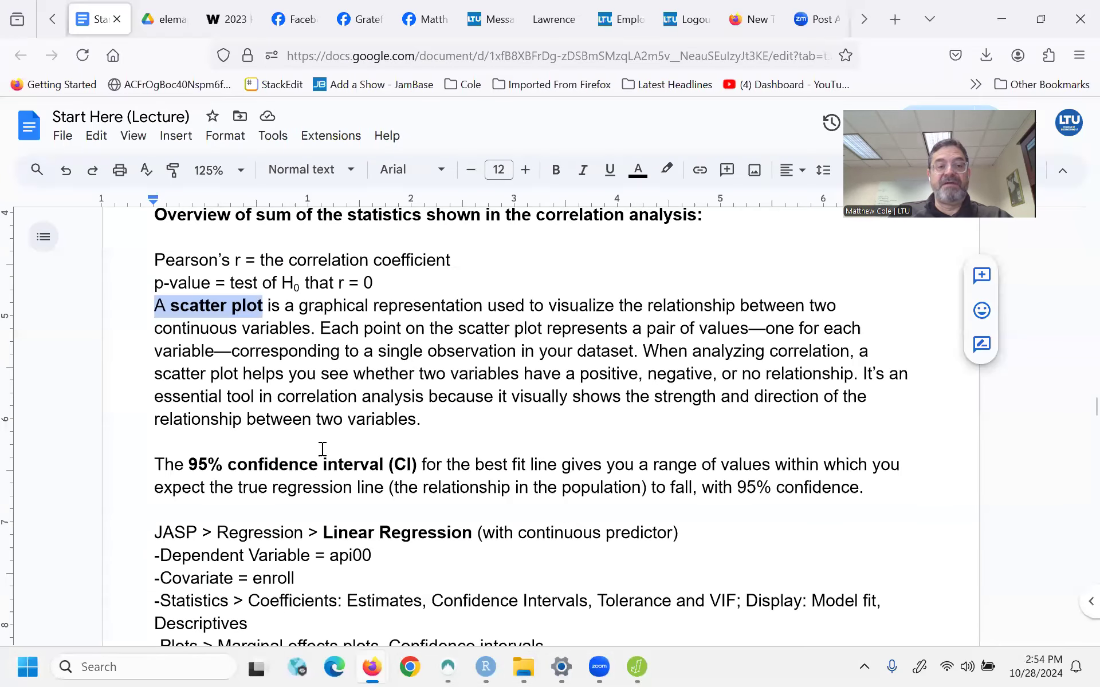
pyautogui.scroll(-3, 428, 361)
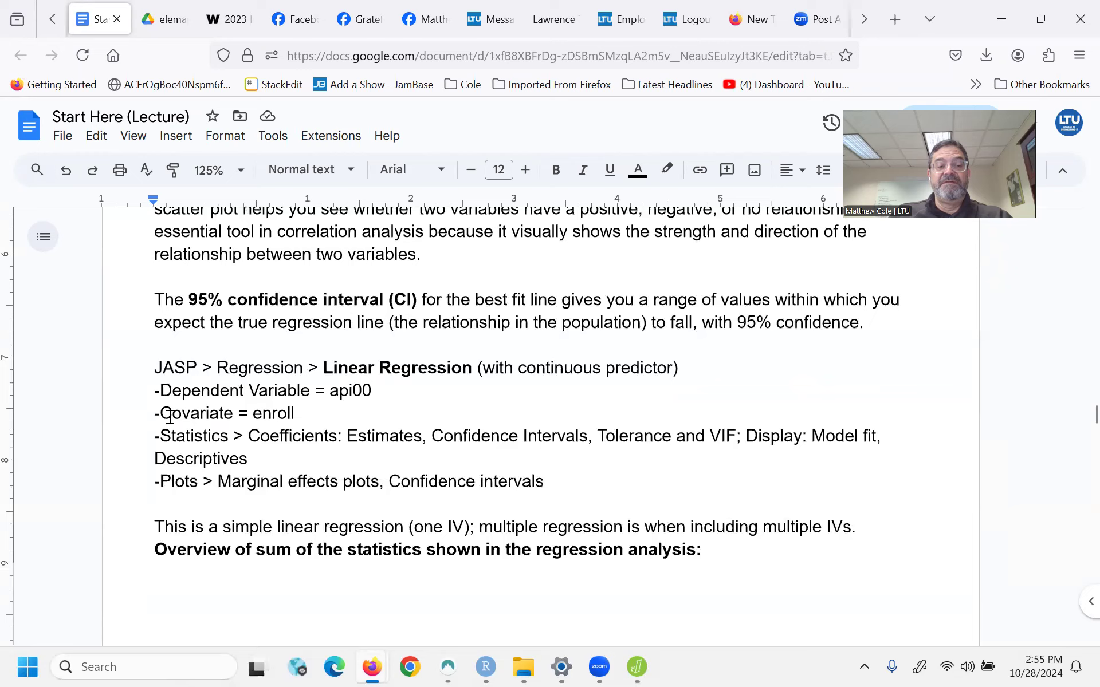
# - Review the Linear Regression instructions in the notes, covering the dependent variable, covariate, statistics and plots settings
pyautogui.moveTo(163, 416); pyautogui.dragTo(306, 414)
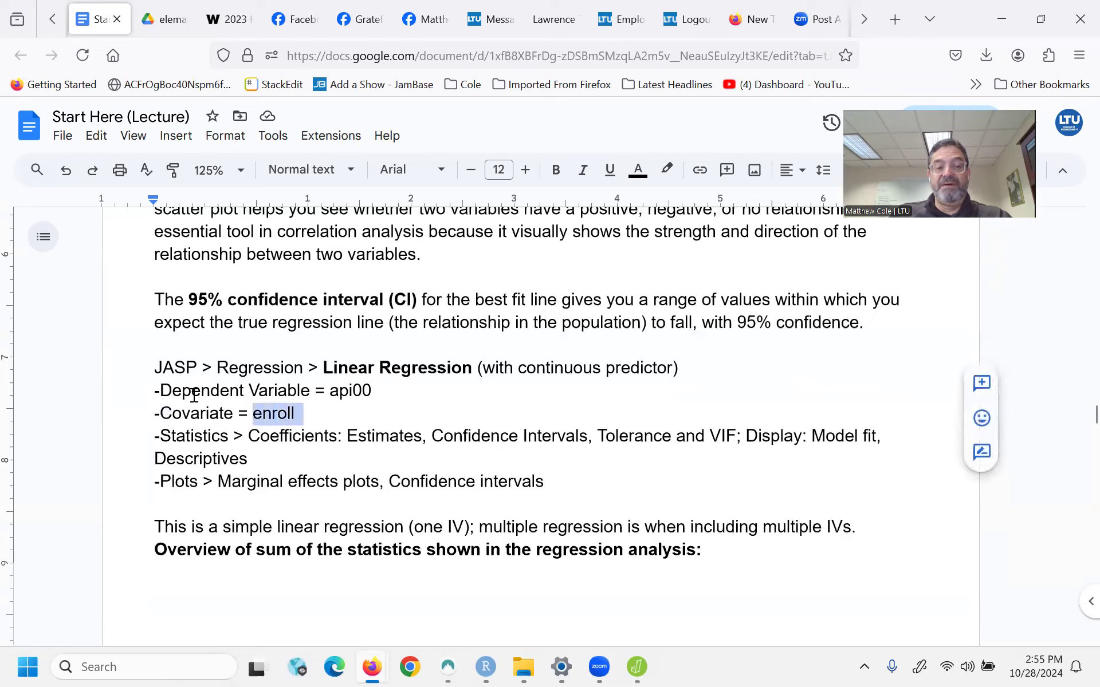
pyautogui.moveTo(163, 413); pyautogui.dragTo(234, 413)
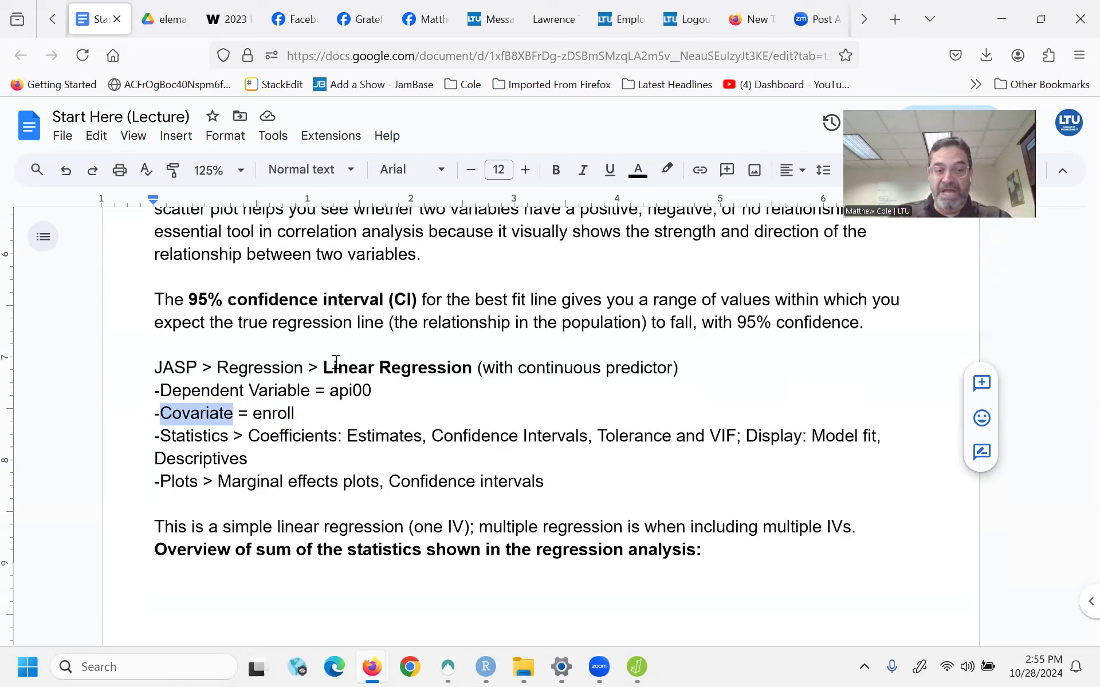
pyautogui.moveTo(162, 390); pyautogui.dragTo(308, 392)
pyautogui.click(284, 413)
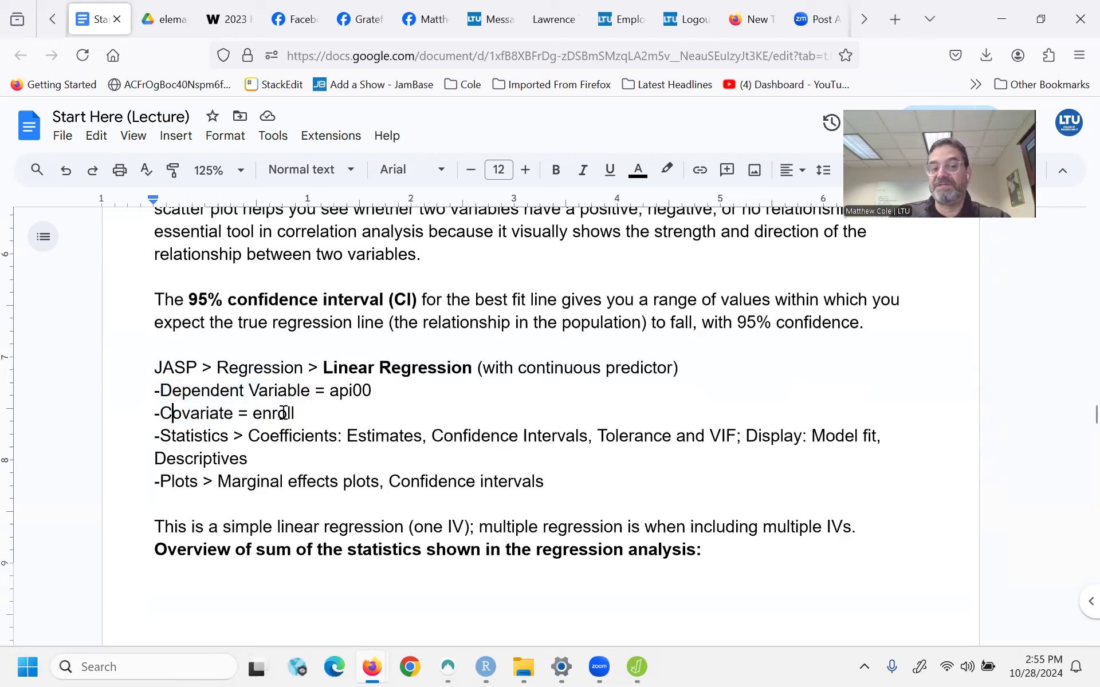
pyautogui.click(196, 436)
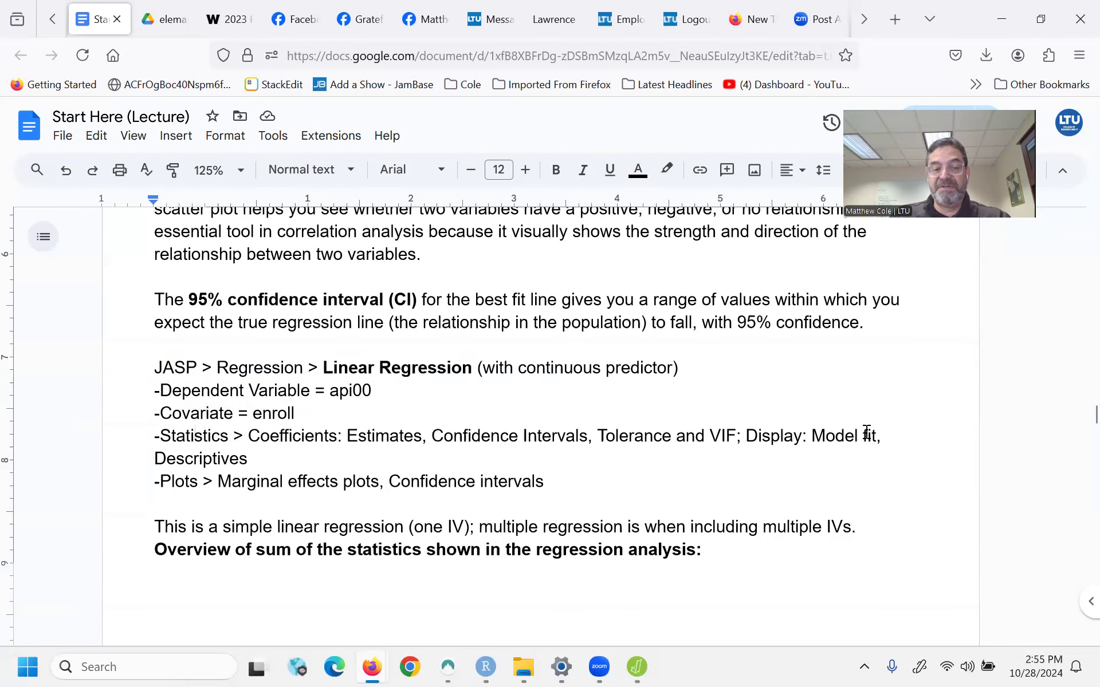
pyautogui.scroll(-2, 266, 436)
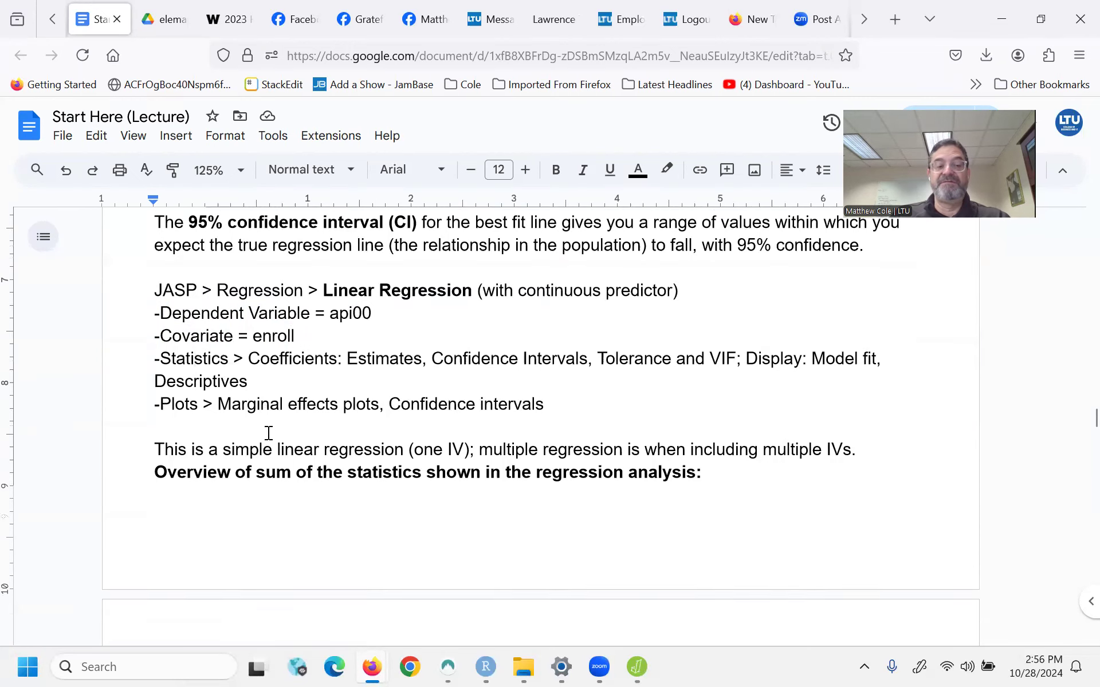
pyautogui.scroll(-4, 226, 393)
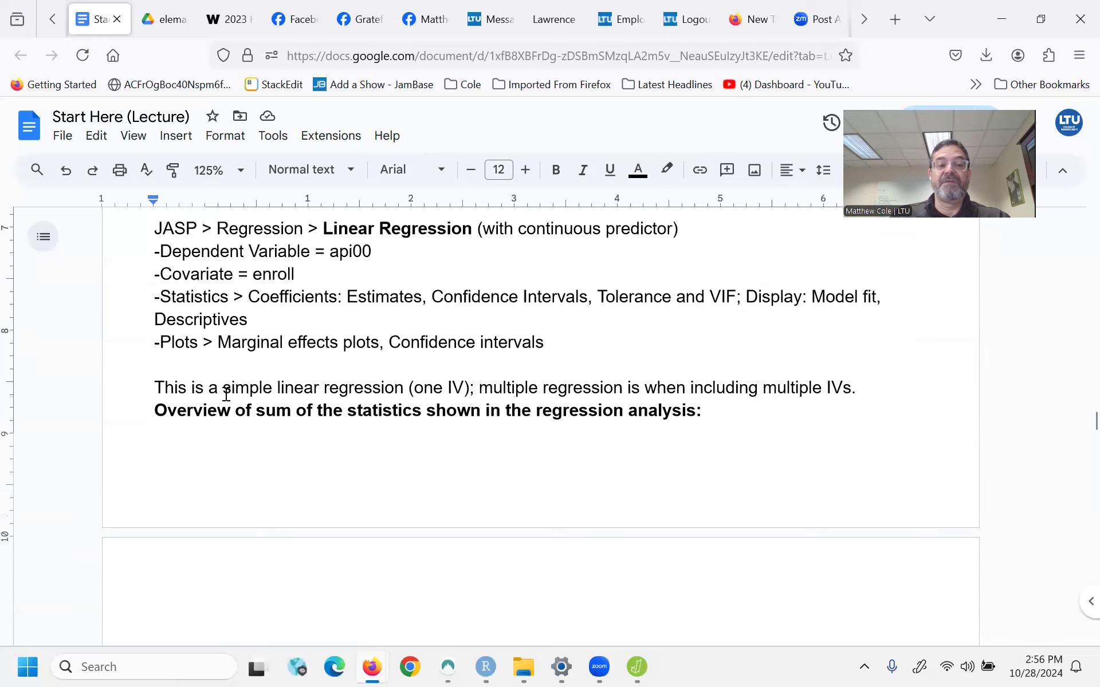
pyautogui.scroll(4, 226, 396)
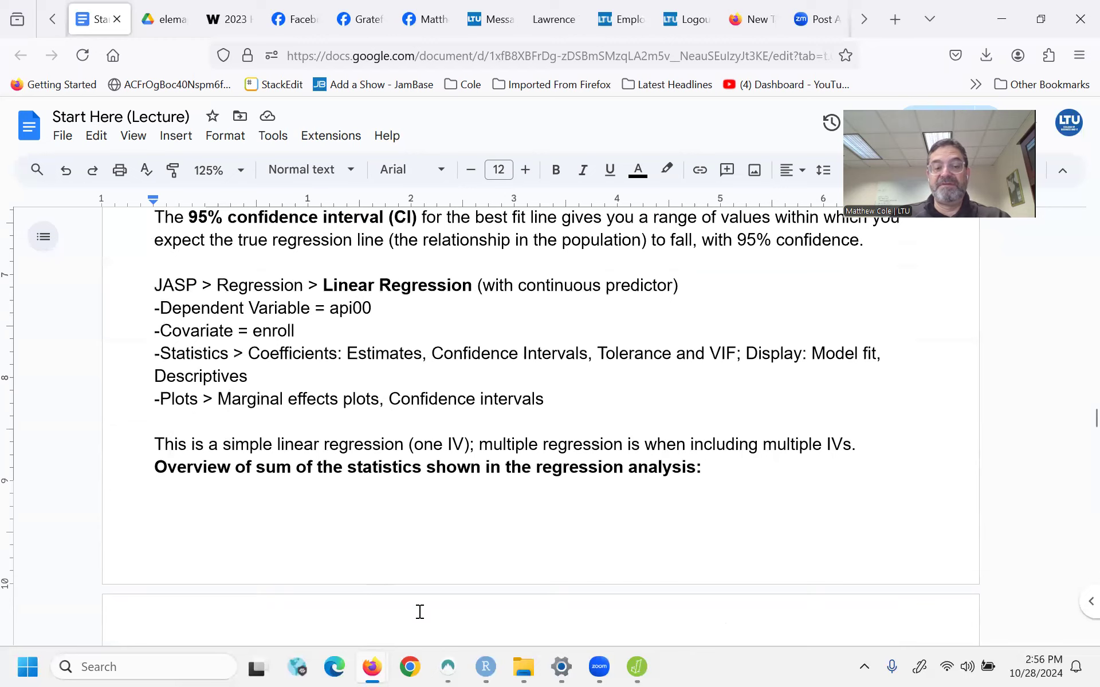
# - Return to JASP, collapse the Descriptive Statistics analysis and add a classical Linear Regression analysis
pyautogui.click(637, 667)
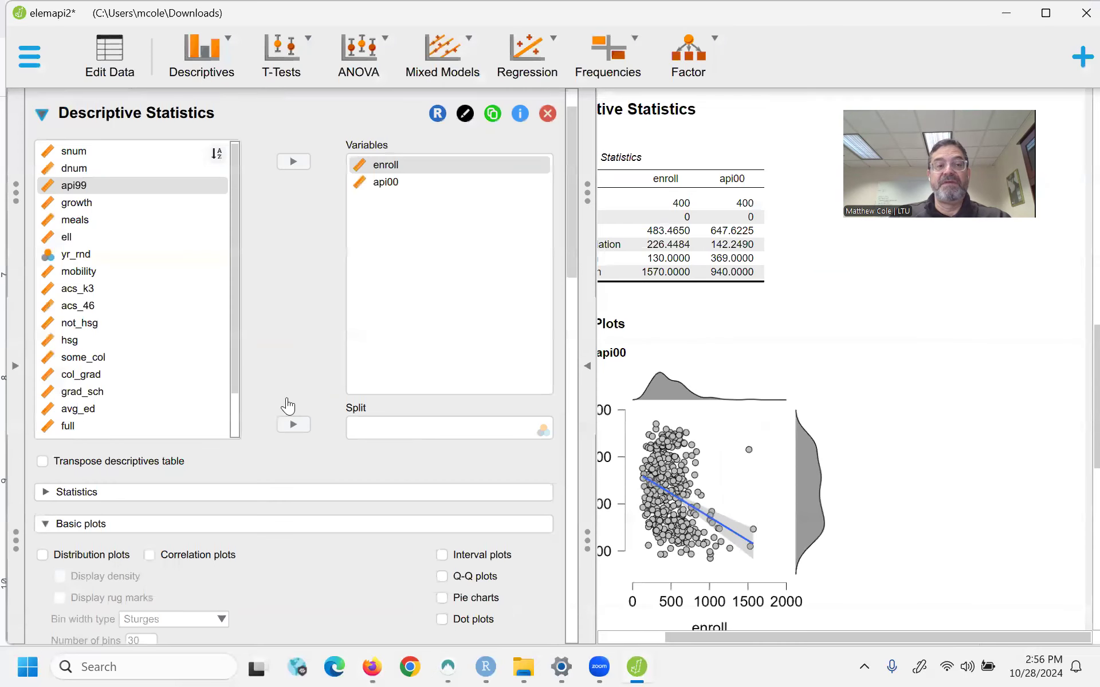
pyautogui.click(41, 114)
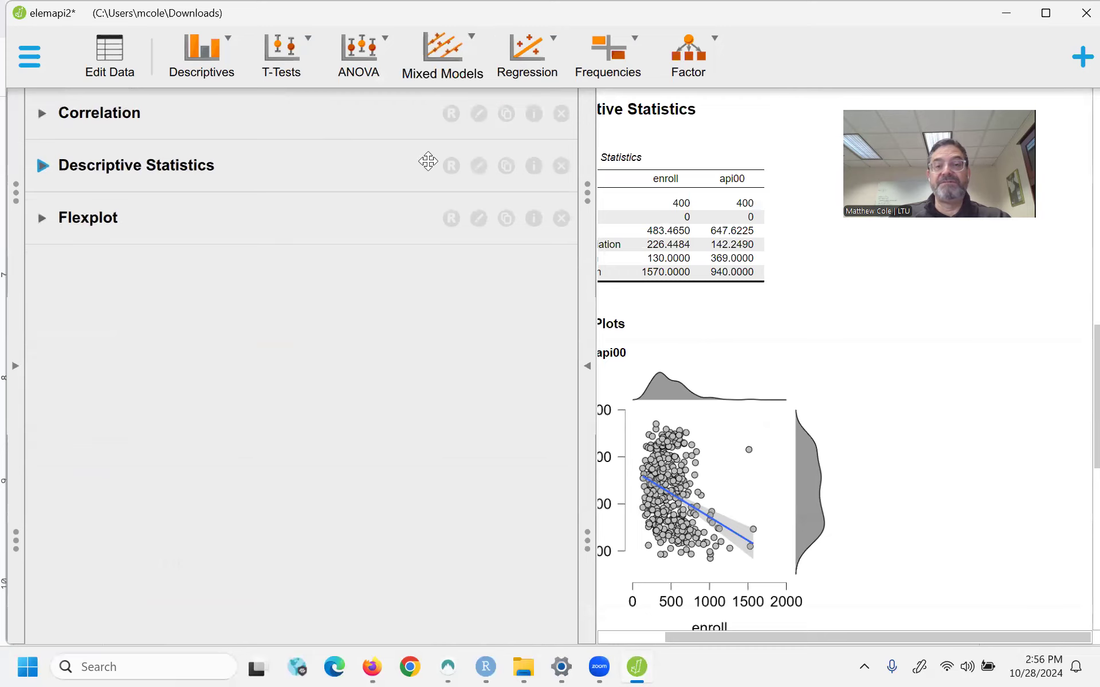
pyautogui.click(527, 54)
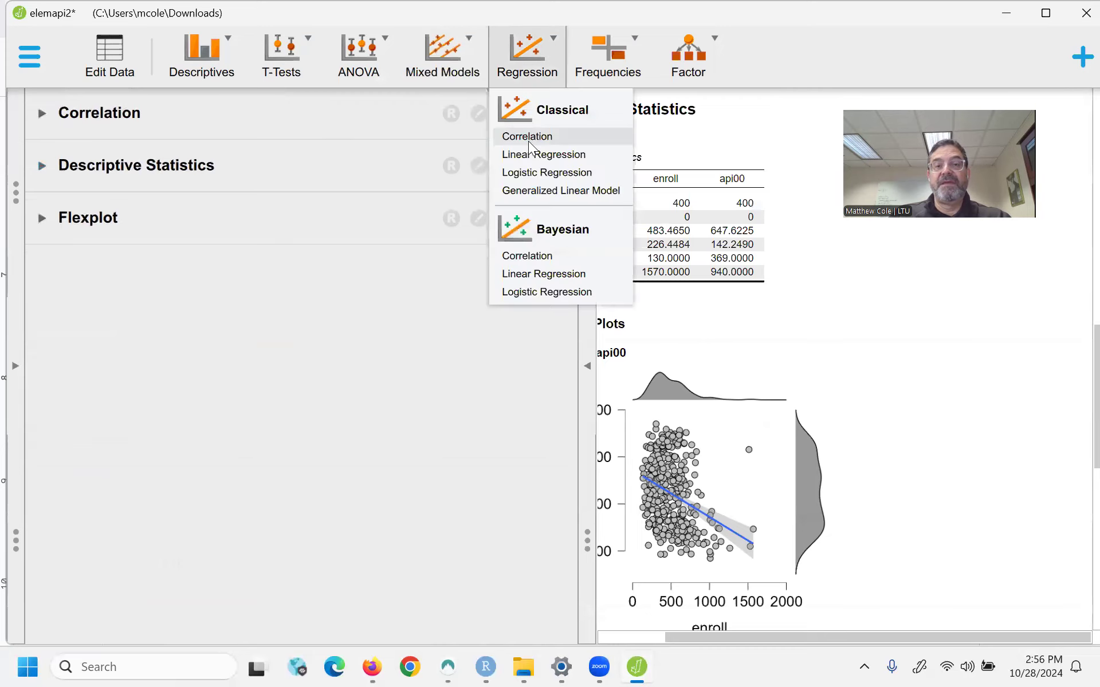
pyautogui.click(527, 159)
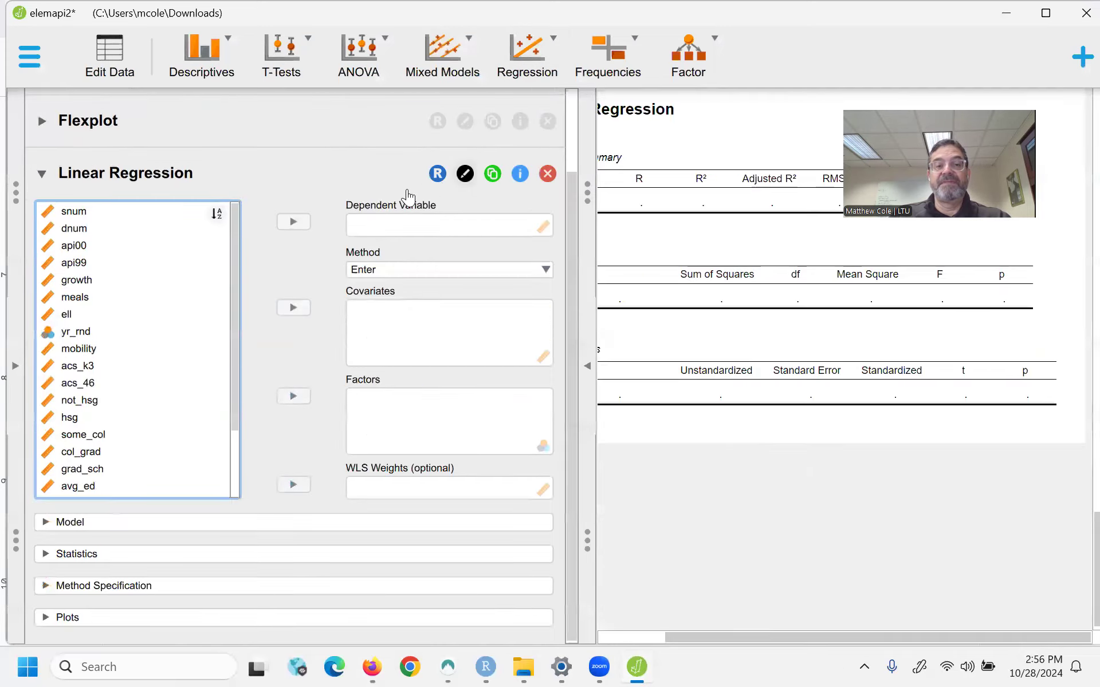
# - Assign api00 as the dependent variable and enroll as the covariate of the linear regression
pyautogui.click(81, 251)
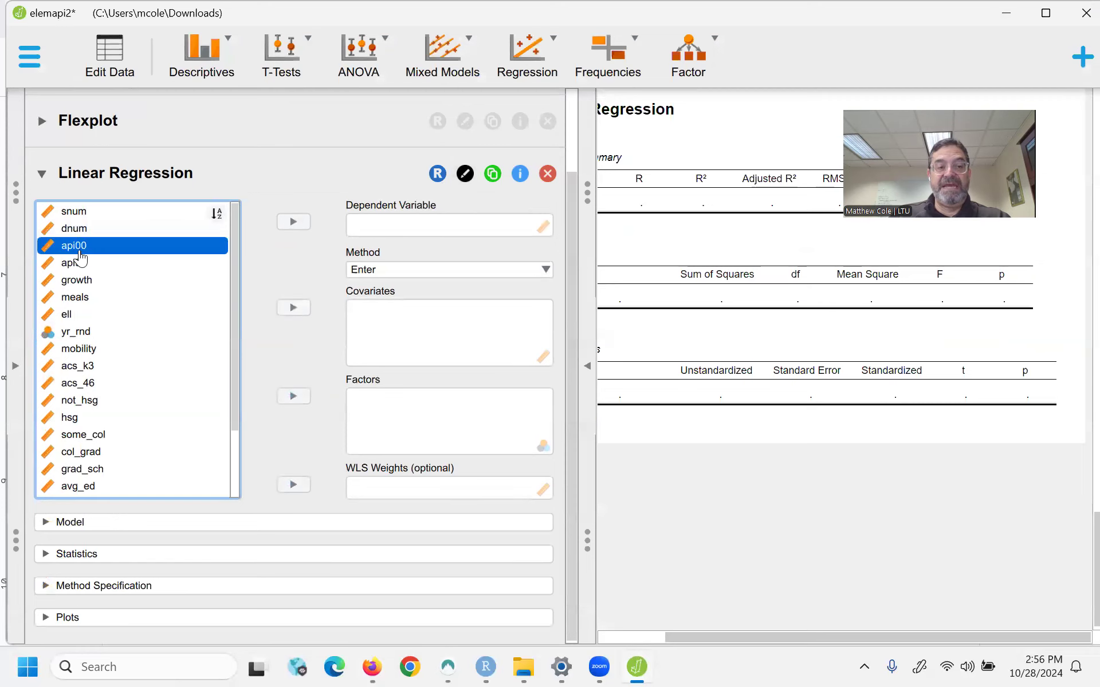
pyautogui.click(290, 223)
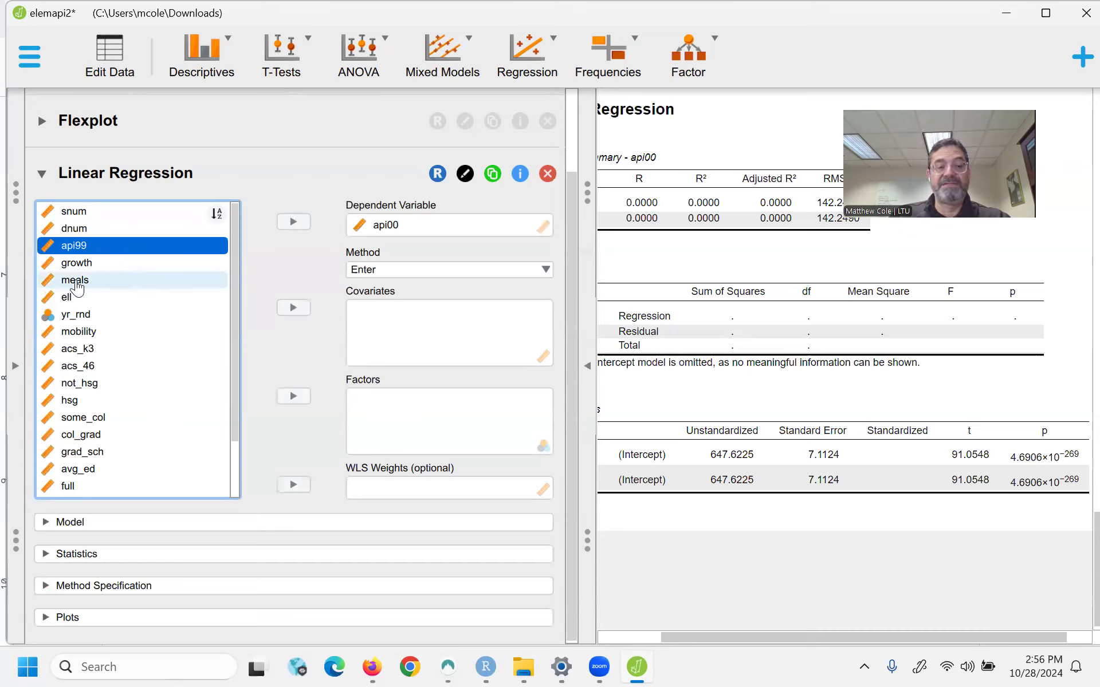
pyautogui.scroll(-1, 87, 422)
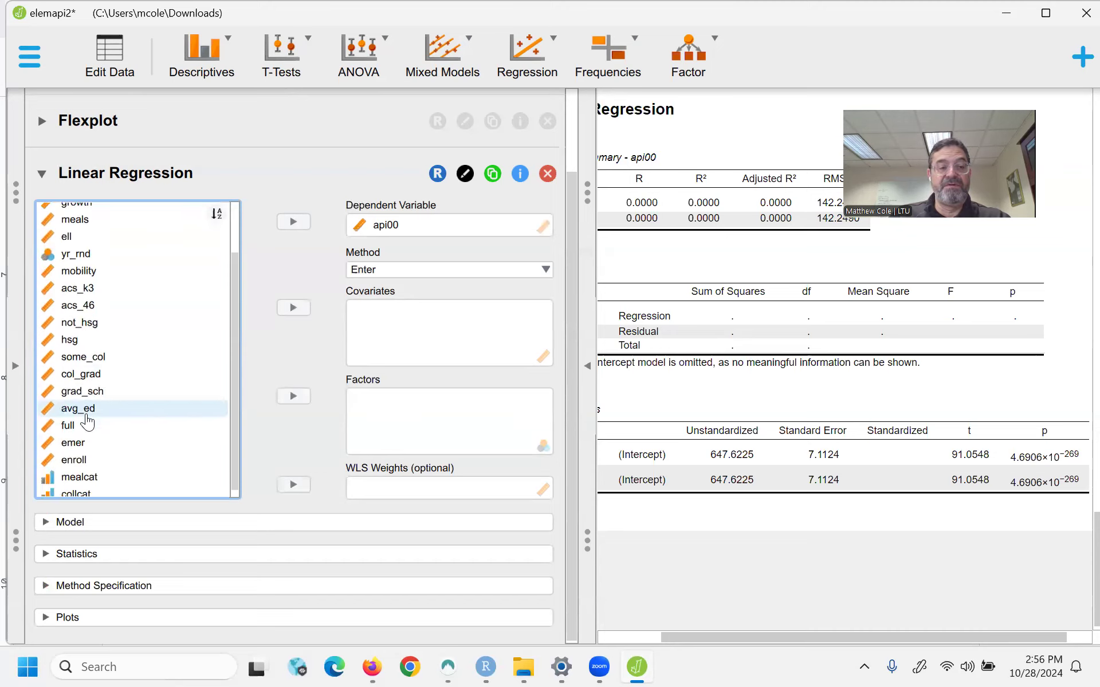
pyautogui.click(75, 453)
pyautogui.click(293, 310)
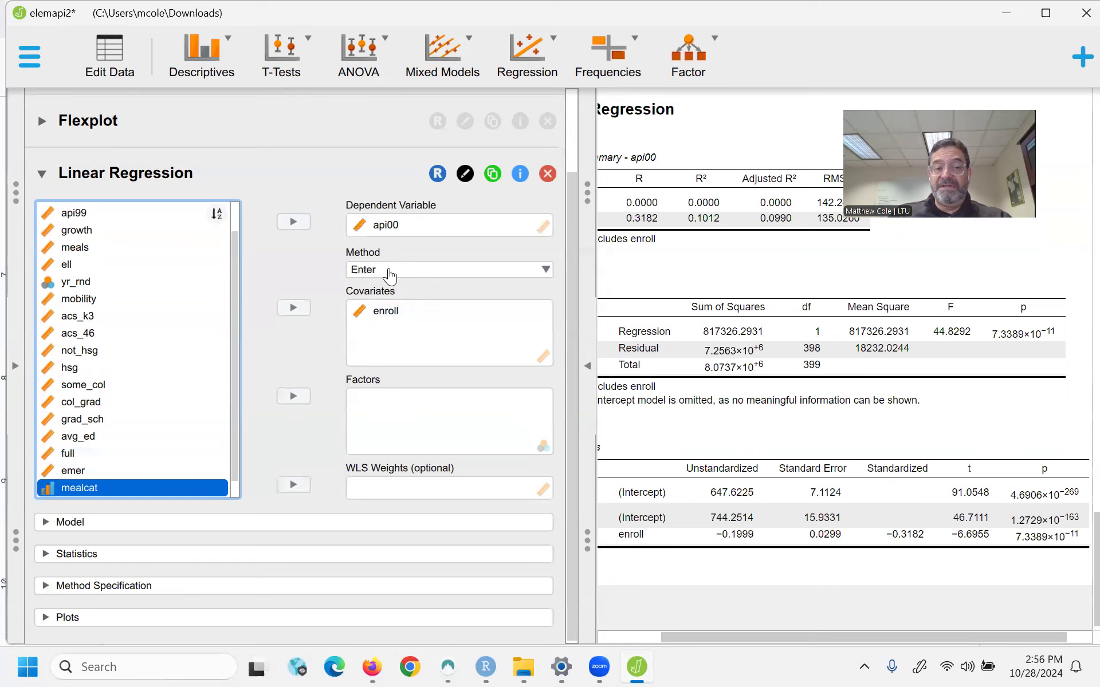
# - Inspect the regression's available entry methods, keeping Enter, and look briefly at its model terms
pyautogui.click(393, 276)
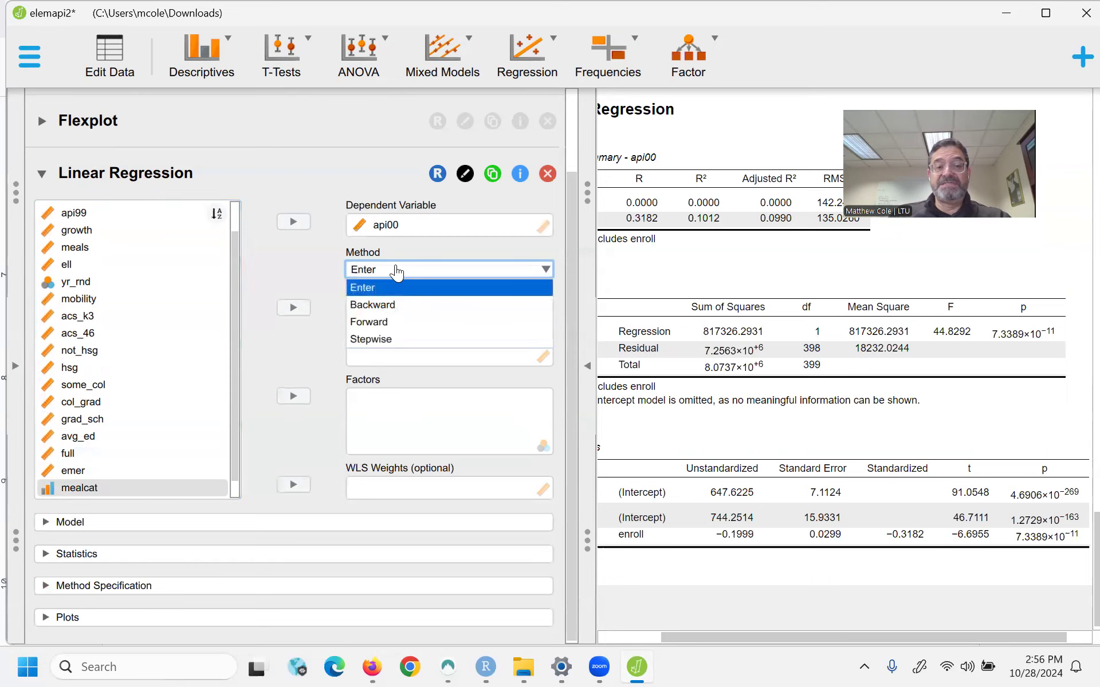
pyautogui.click(393, 276)
pyautogui.scroll(-1, 137, 447)
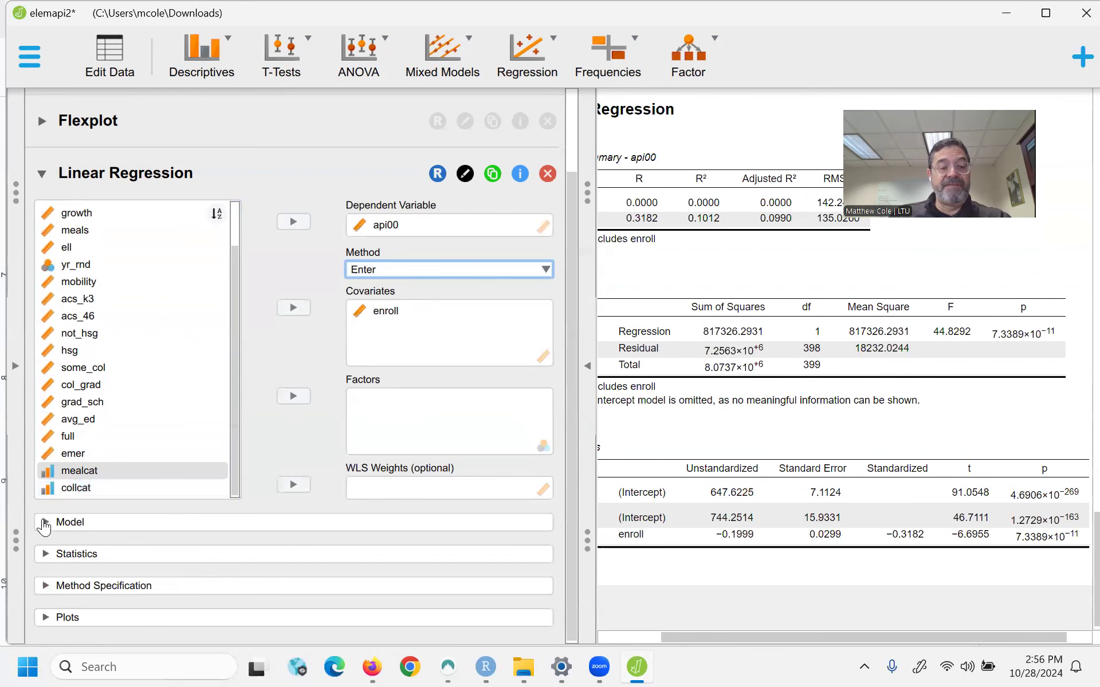
pyautogui.click(45, 524)
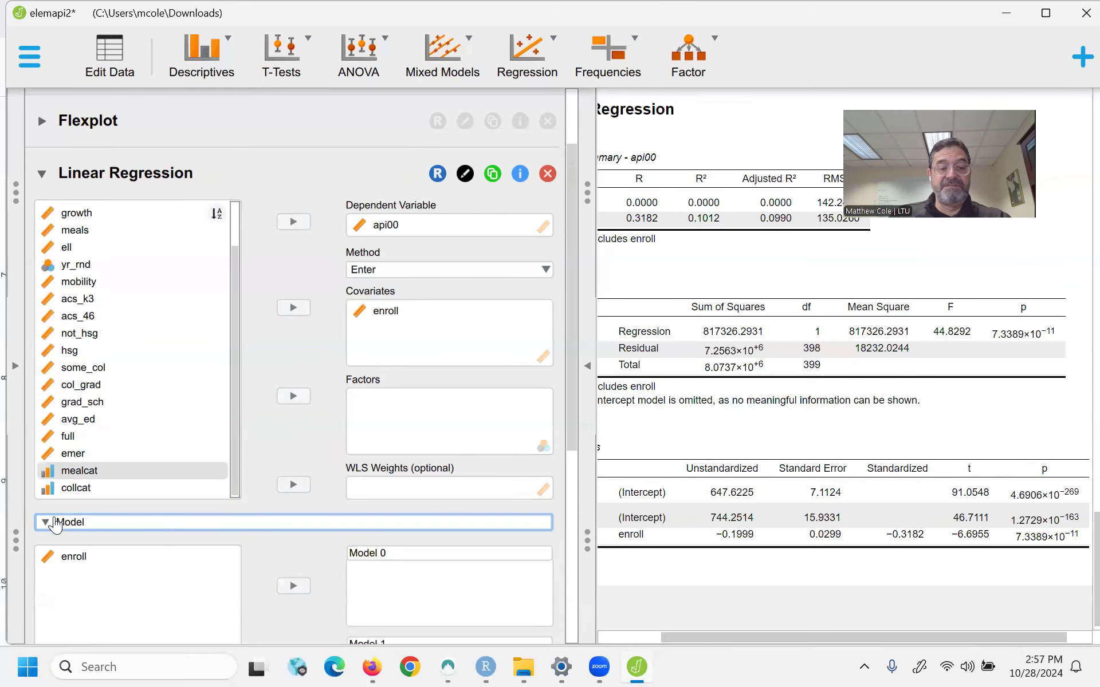
pyautogui.click(46, 523)
# - Enable Tolerance and VIF for the coefficients and the Descriptives output in the linear regression's statistics
pyautogui.click(46, 553)
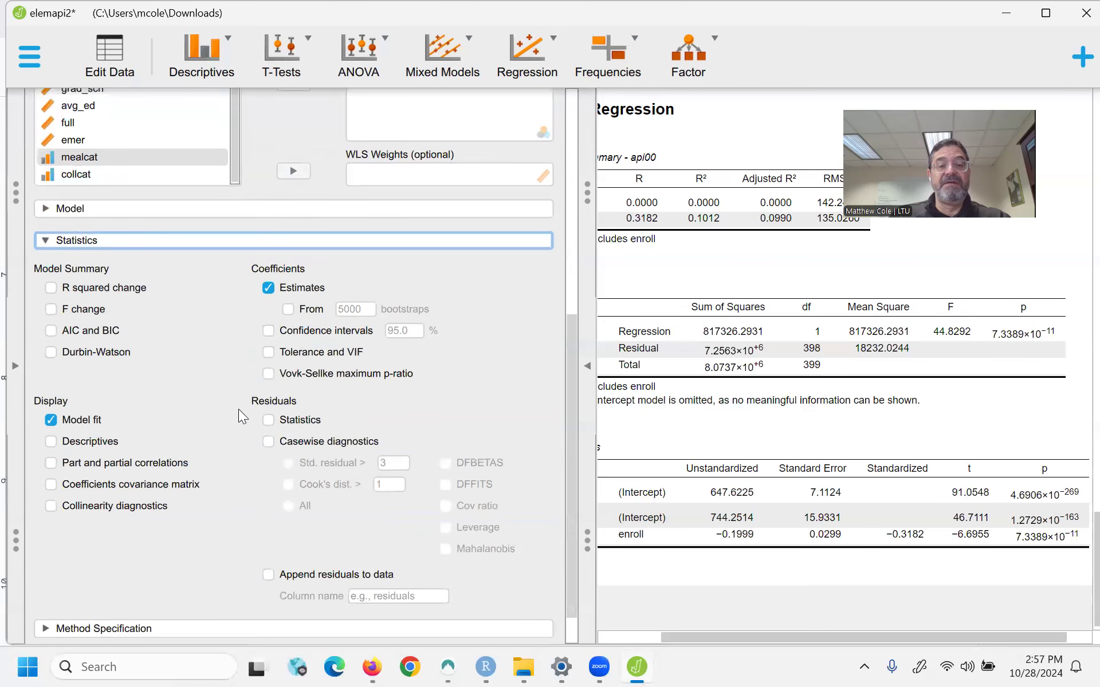
pyautogui.click(270, 353)
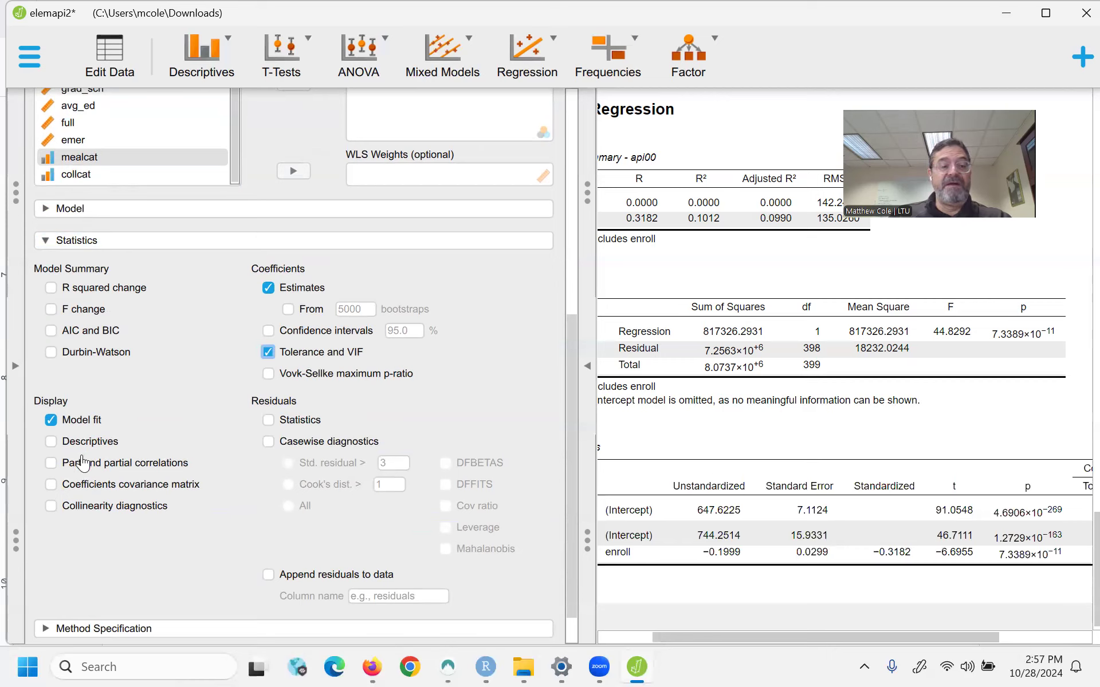
pyautogui.click(52, 442)
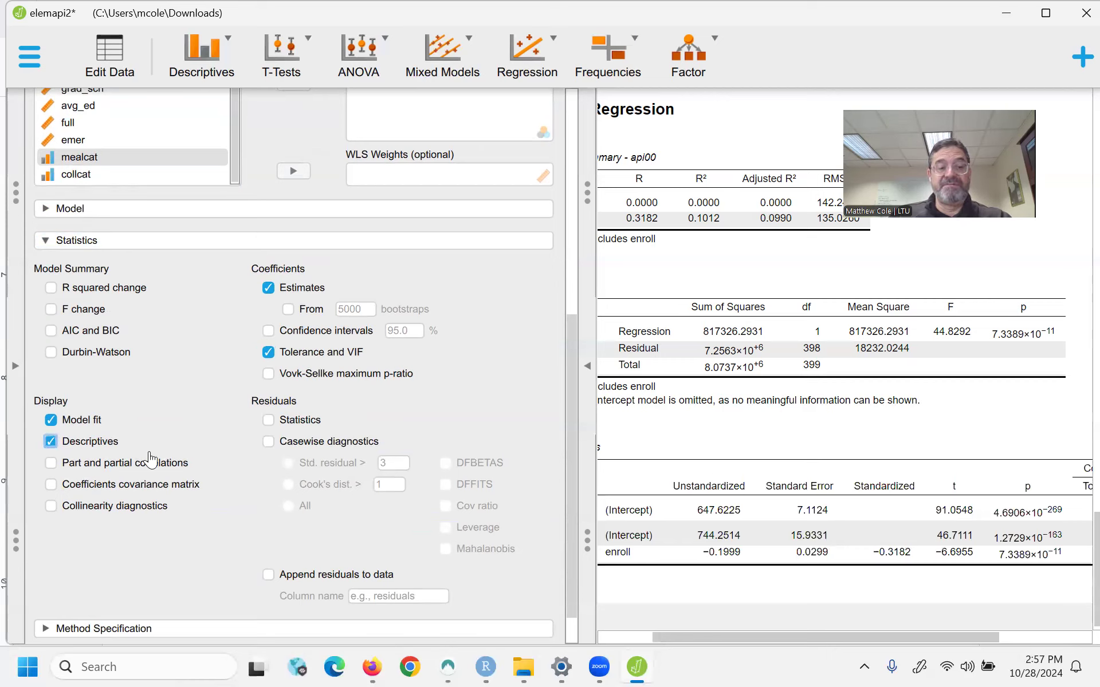
# - Enable marginal effects plots in the linear regression's plot options
pyautogui.scroll(-1, 404, 467)
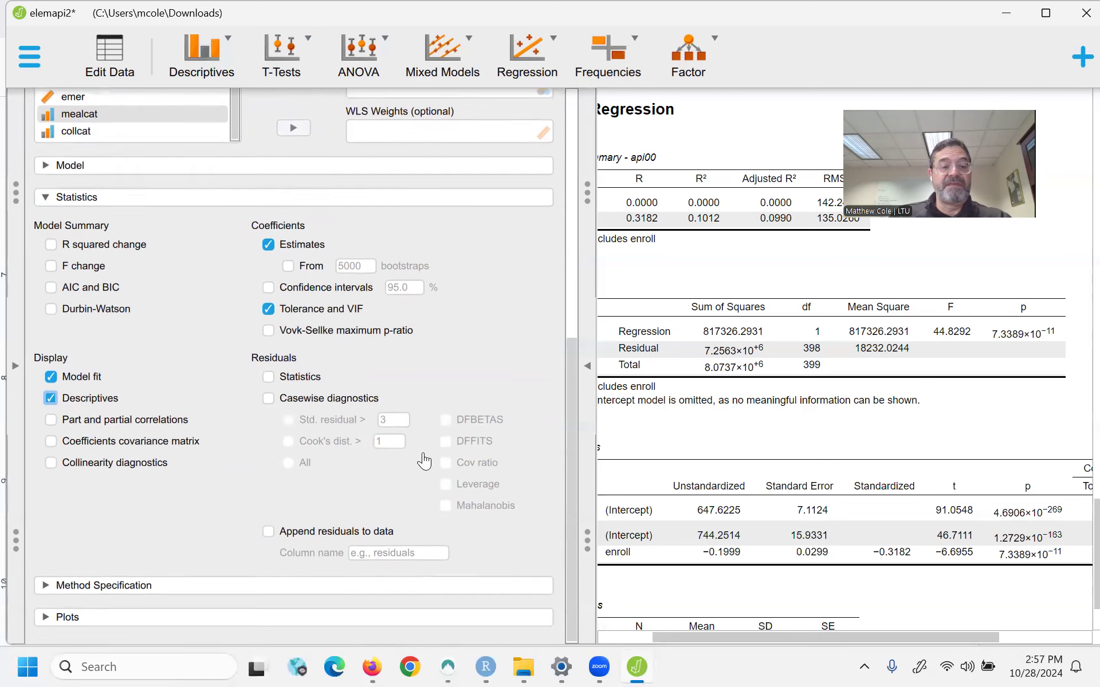
pyautogui.click(45, 618)
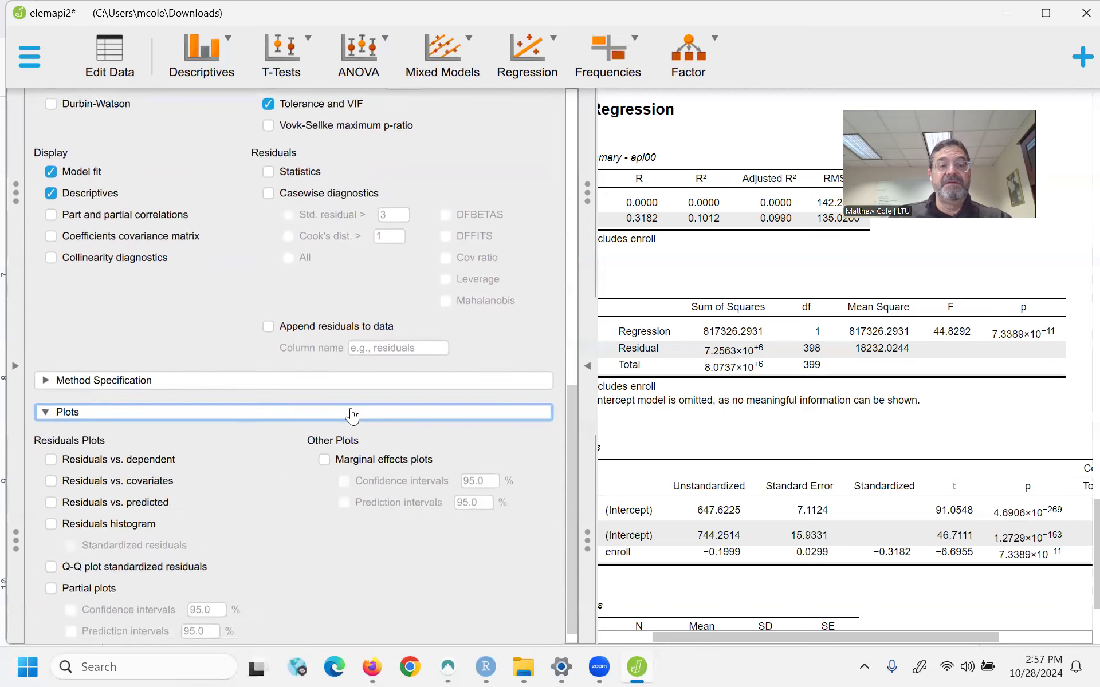
pyautogui.click(326, 445)
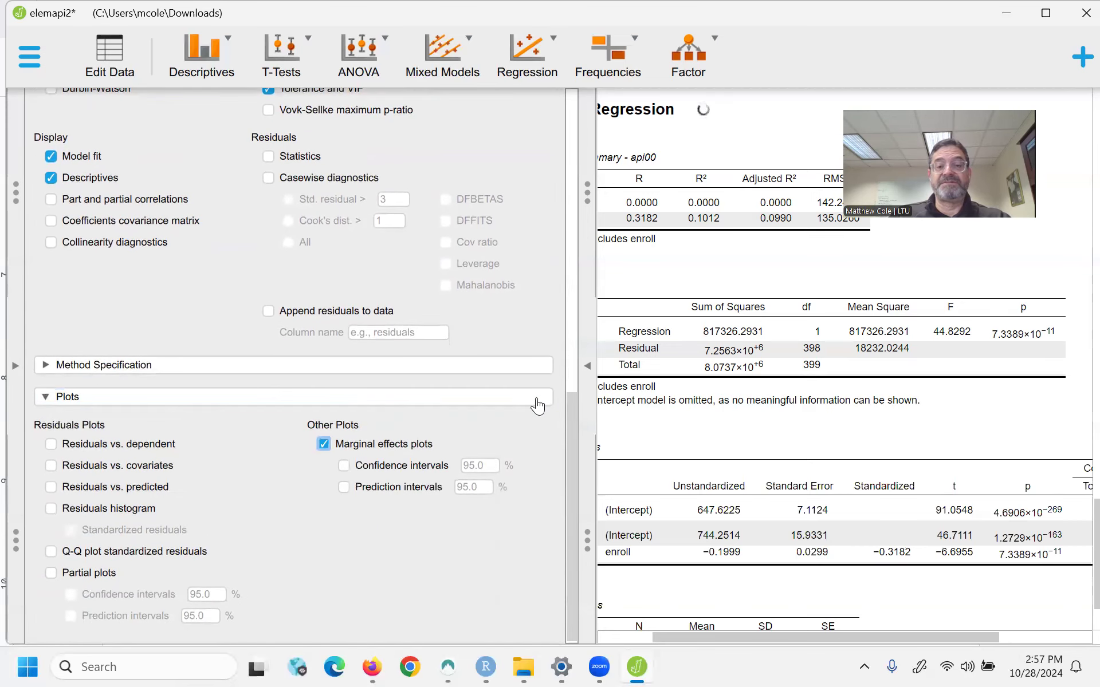
# - Hide the analysis options and examine the regression's model summary, ANOVA, coefficients and descriptives tables
pyautogui.click(588, 365)
pyautogui.scroll(-5, 663, 437)
pyautogui.scroll(3, 642, 457)
pyautogui.scroll(6, 642, 458)
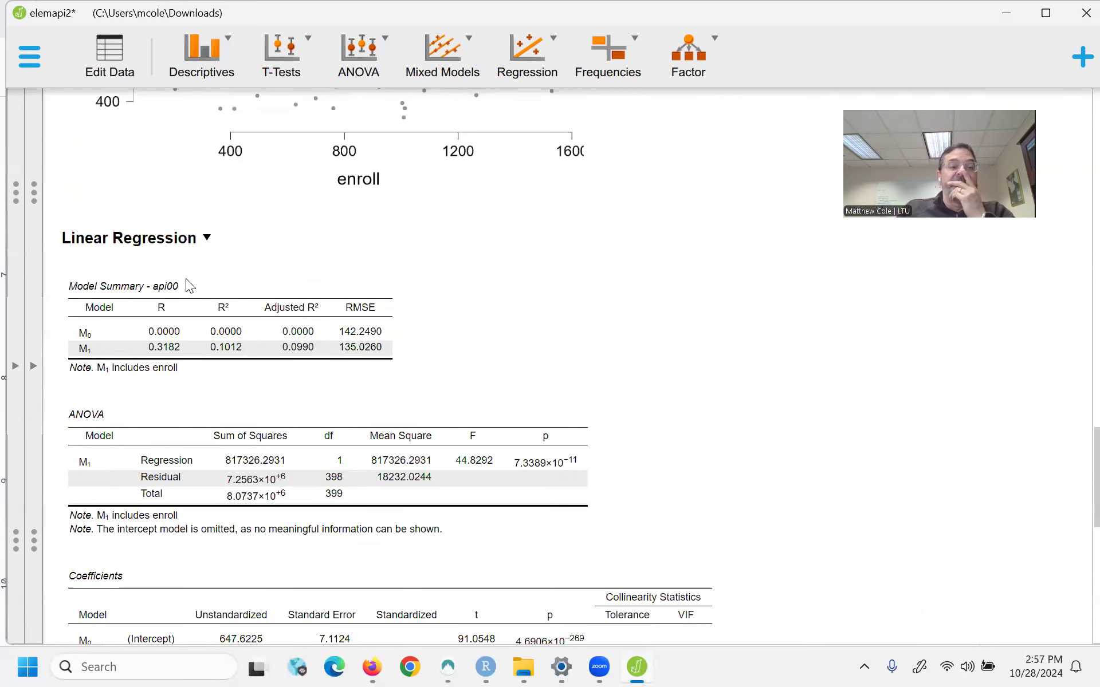
pyautogui.scroll(-1, 167, 299)
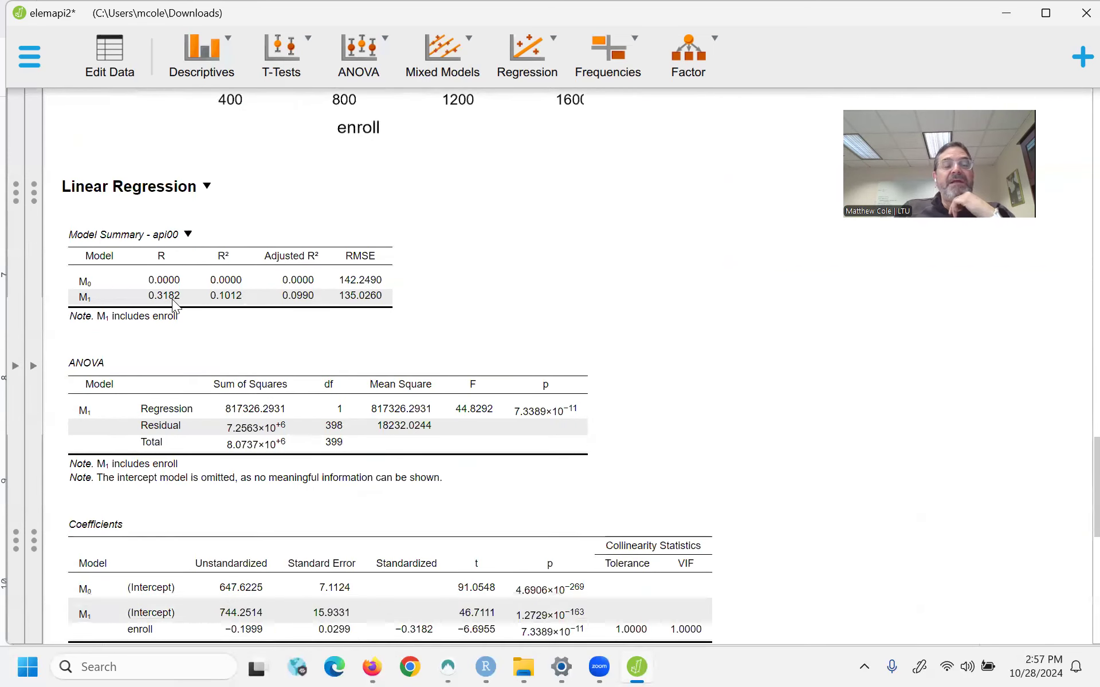
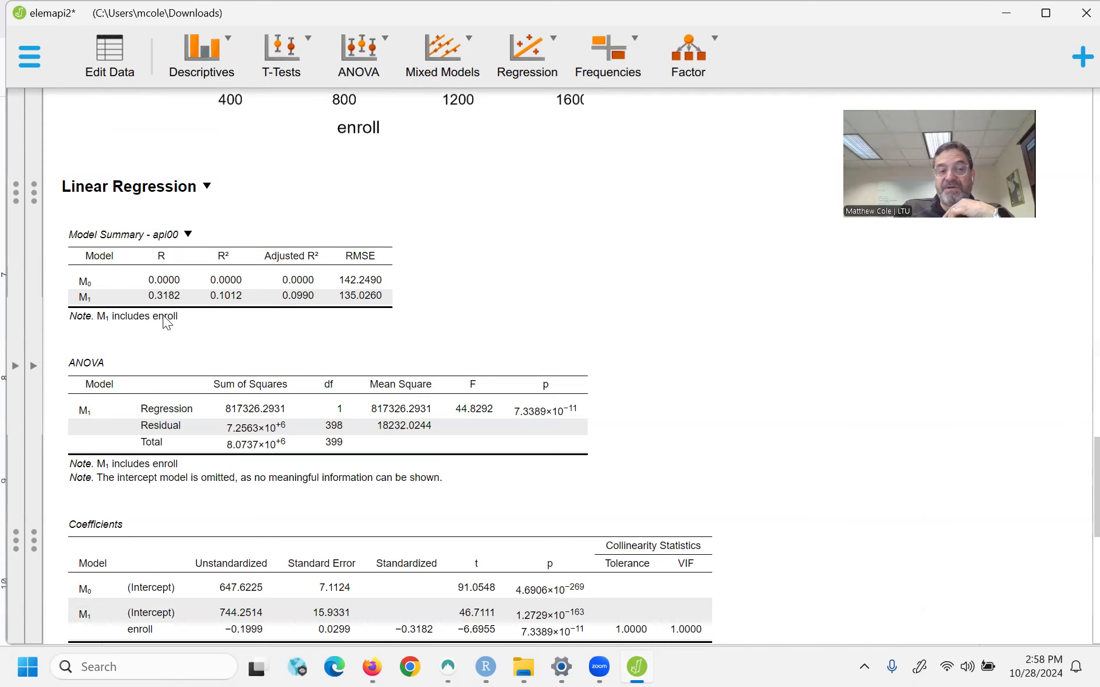
pyautogui.scroll(-1, 171, 315)
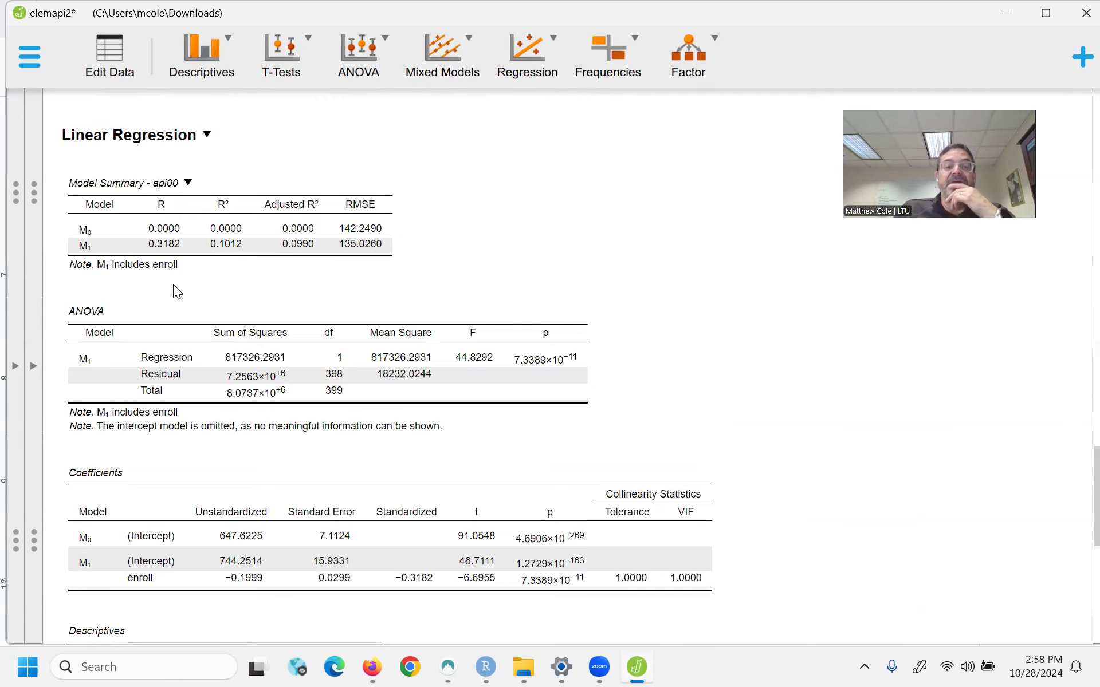
pyautogui.scroll(-1, 174, 271)
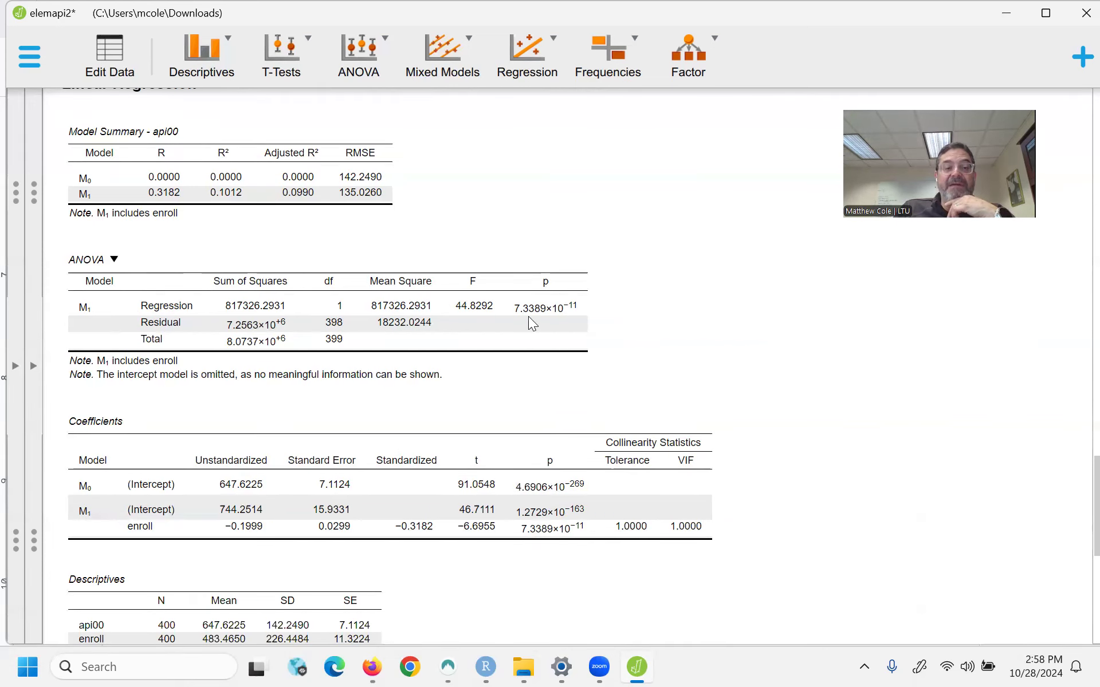
pyautogui.scroll(-1, 524, 313)
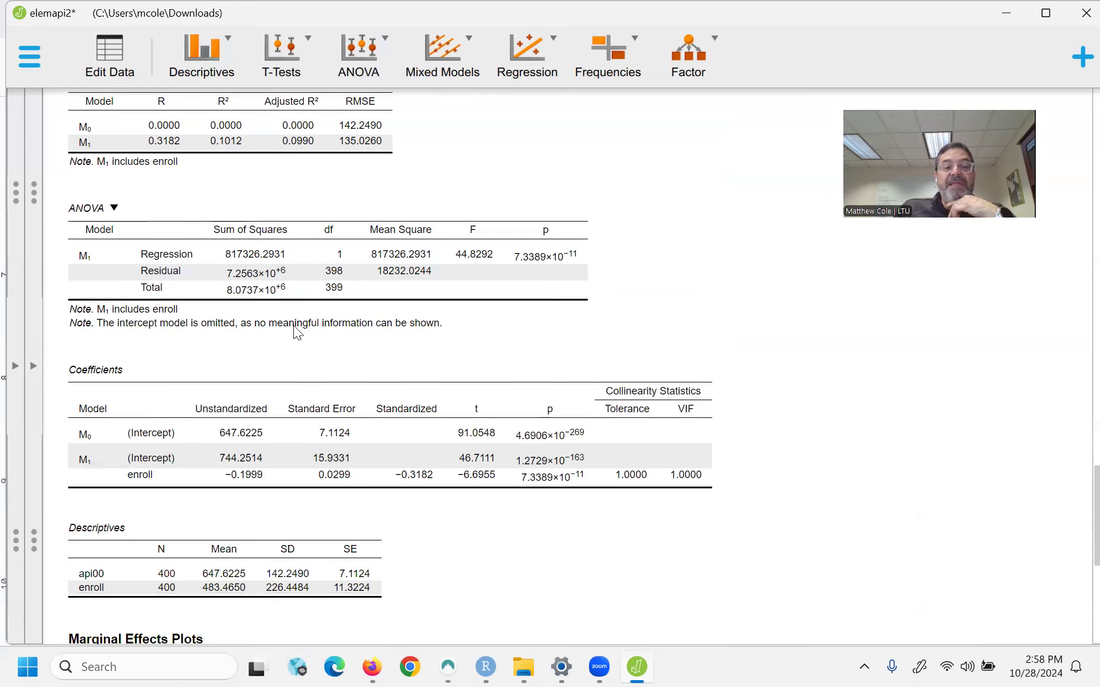
pyautogui.scroll(-1, 209, 367)
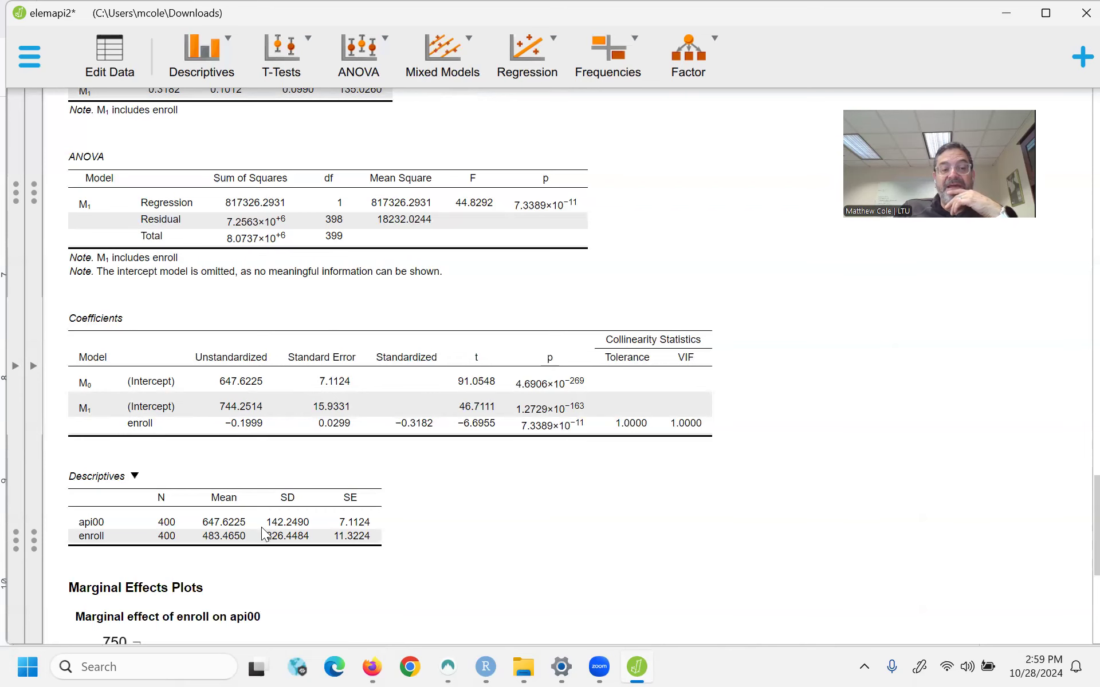
# - Keep the results at full width and examine the coefficients and the marginal effect plot of enroll on api00
pyautogui.click(87, 528)
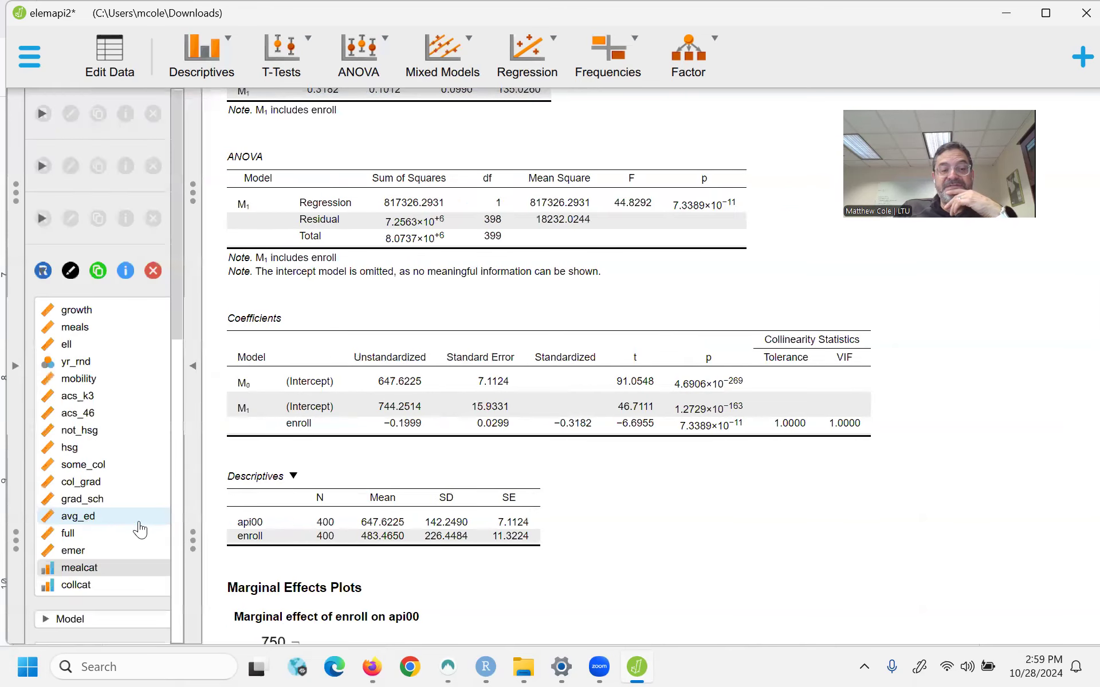
pyautogui.click(587, 365)
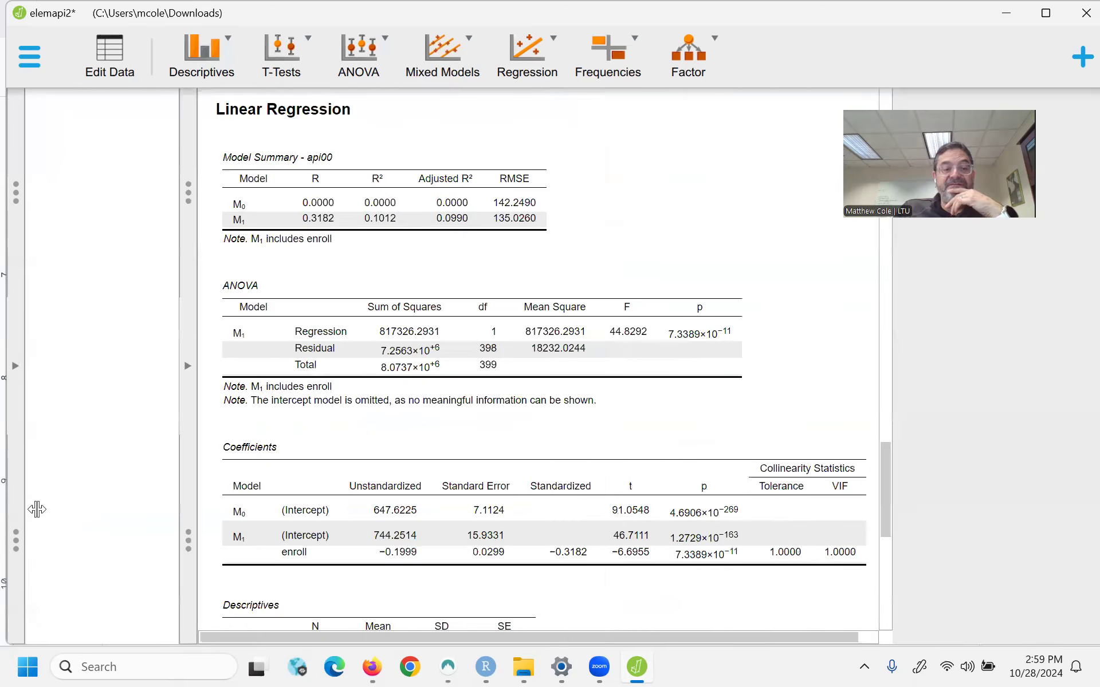
pyautogui.scroll(-3, 148, 476)
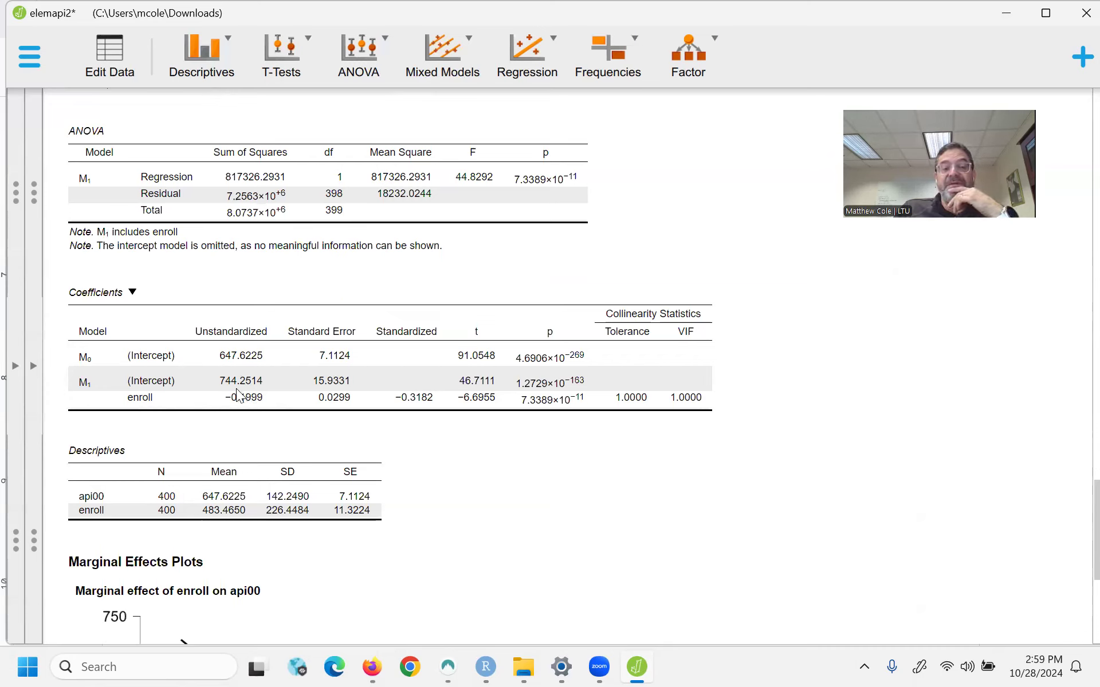
pyautogui.scroll(-4, 224, 394)
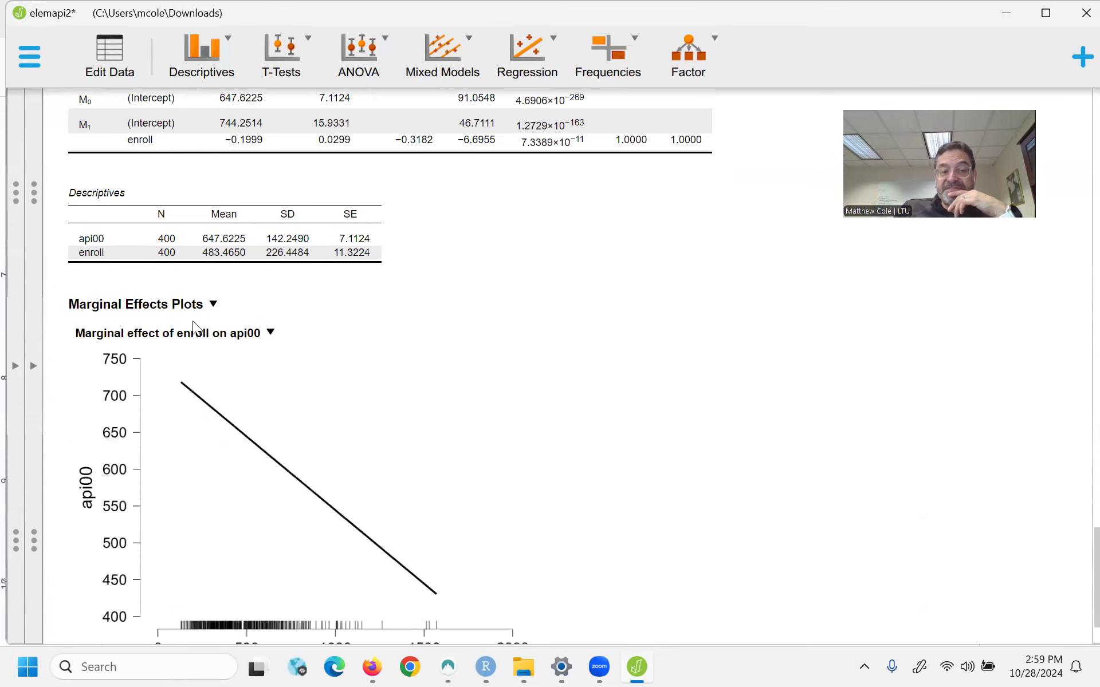
pyautogui.scroll(-1, 202, 403)
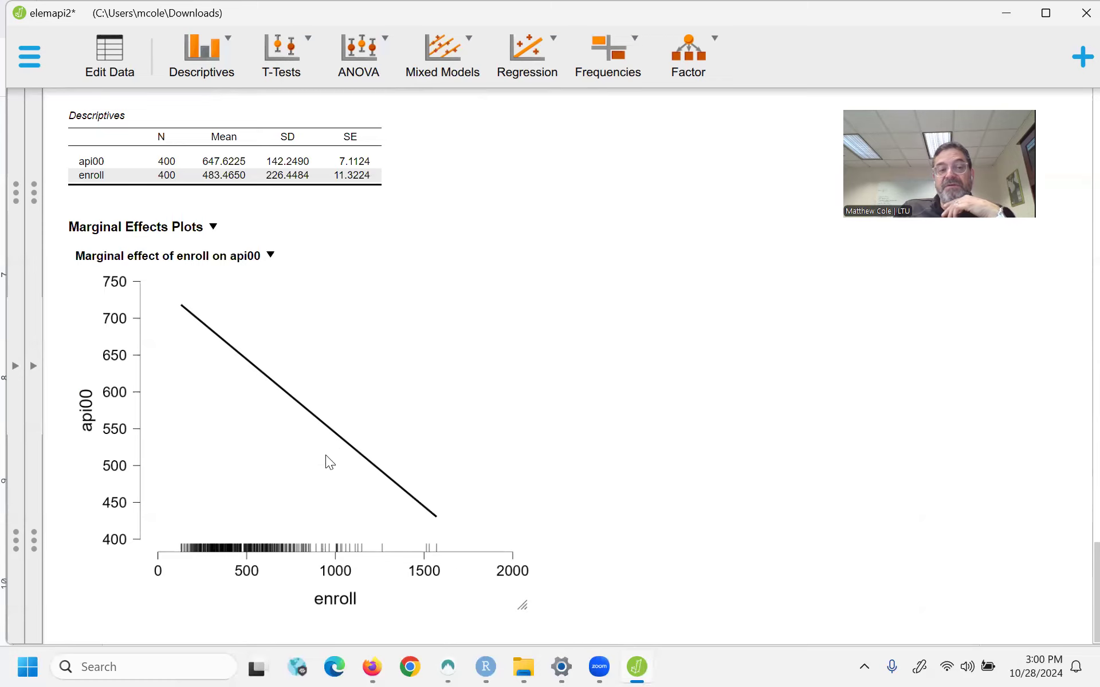
pyautogui.scroll(3, 422, 521)
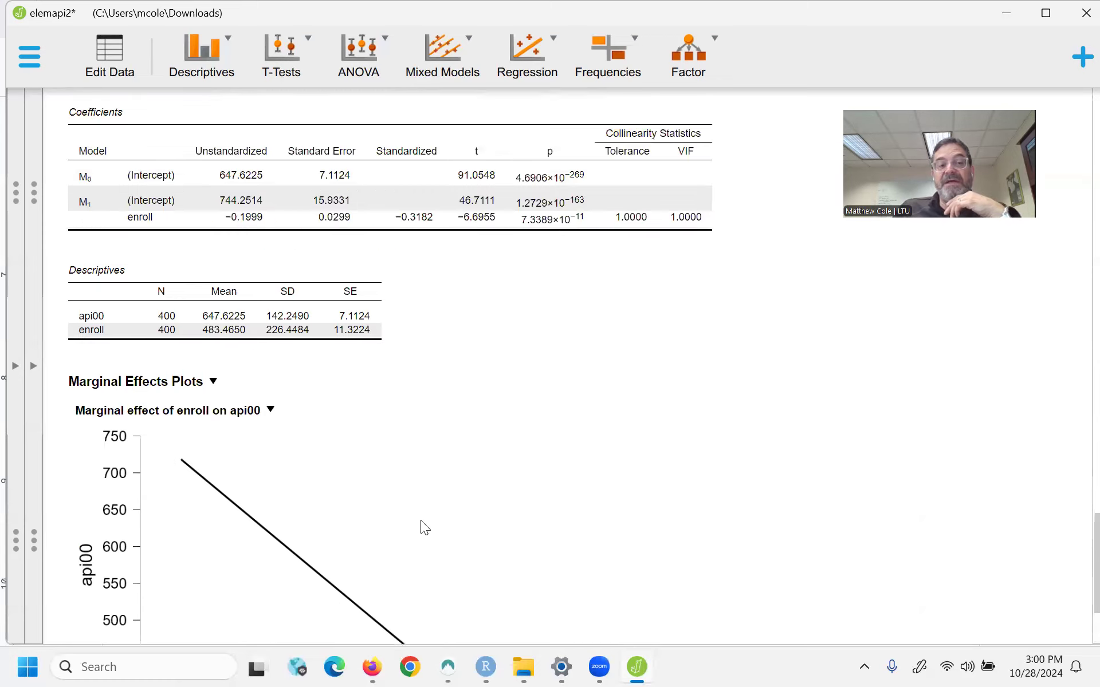
# - Reopen the linear regression's options and add 95% confidence intervals to the marginal effects plots
pyautogui.click(32, 365)
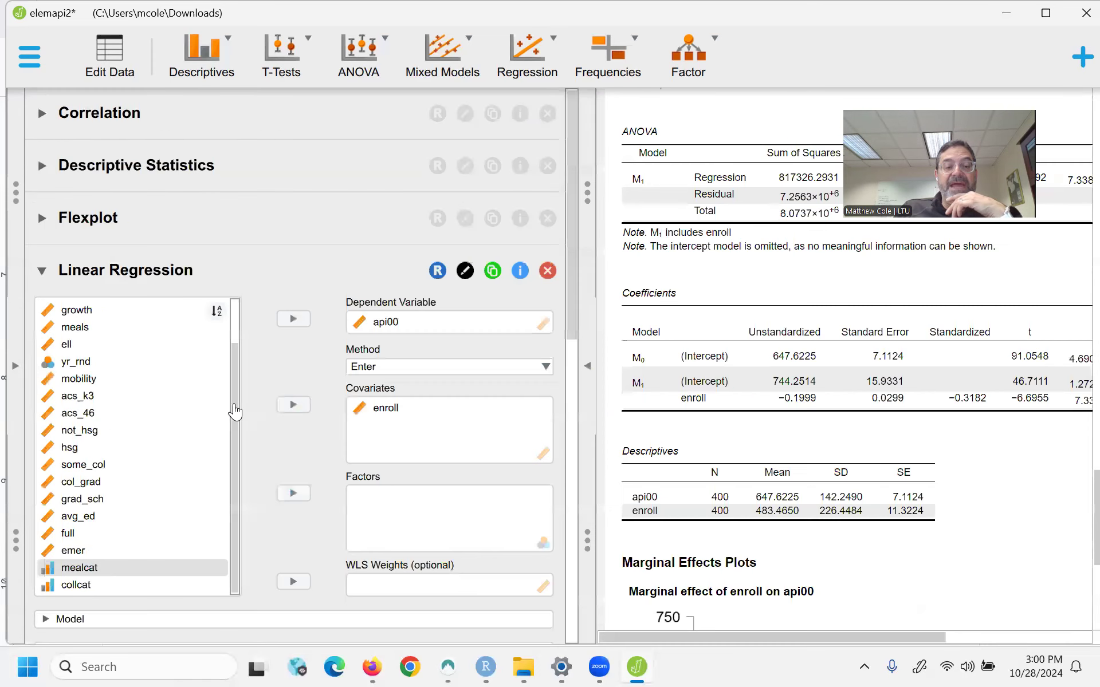
pyautogui.scroll(-1, 356, 381)
pyautogui.scroll(-1, 356, 381)
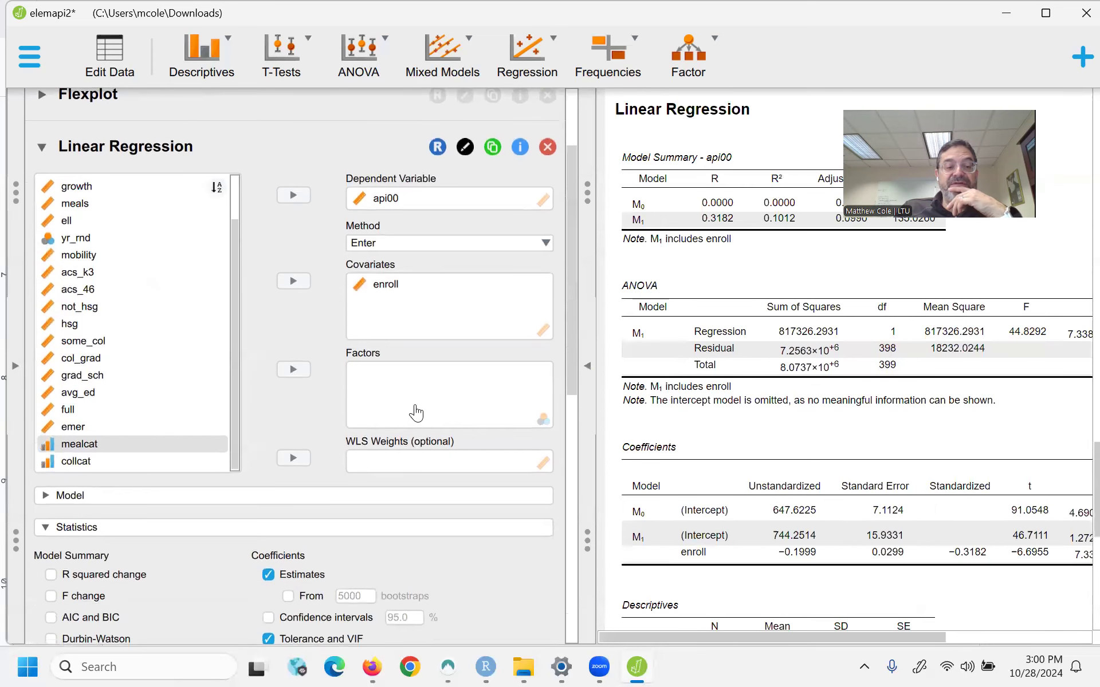
pyautogui.moveTo(571, 373); pyautogui.dragTo(574, 644)
pyautogui.click(343, 466)
# - Hide the options again and examine the confidence band on the marginal effect plot alongside the coefficients and descriptives
pyautogui.click(595, 357)
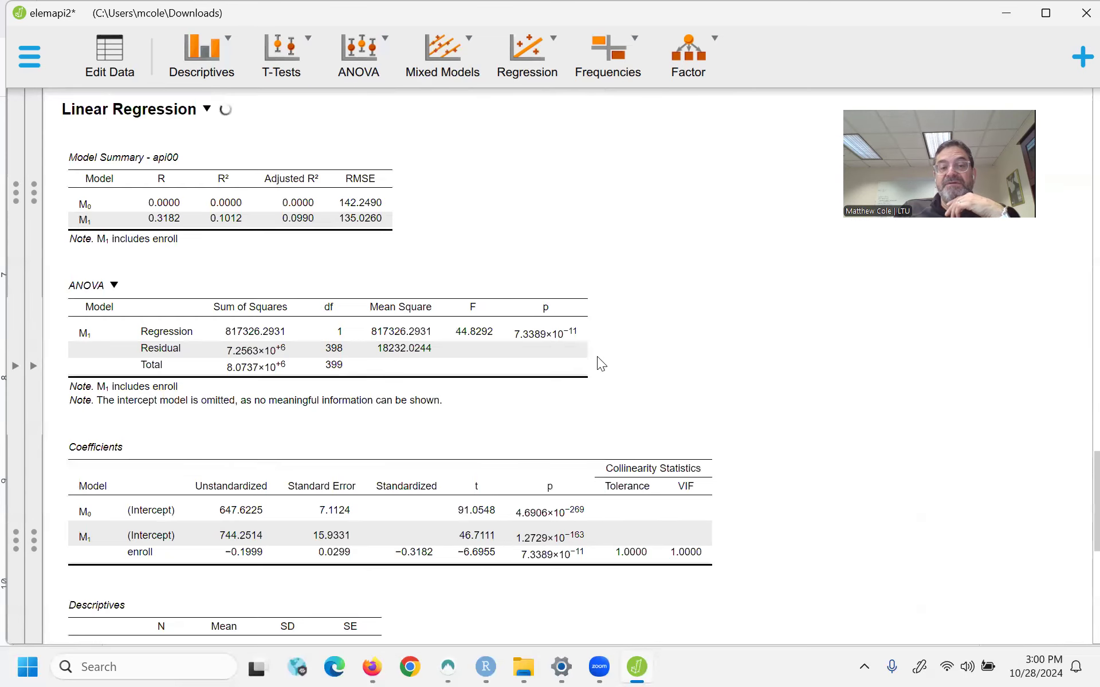
pyautogui.scroll(-8, 596, 356)
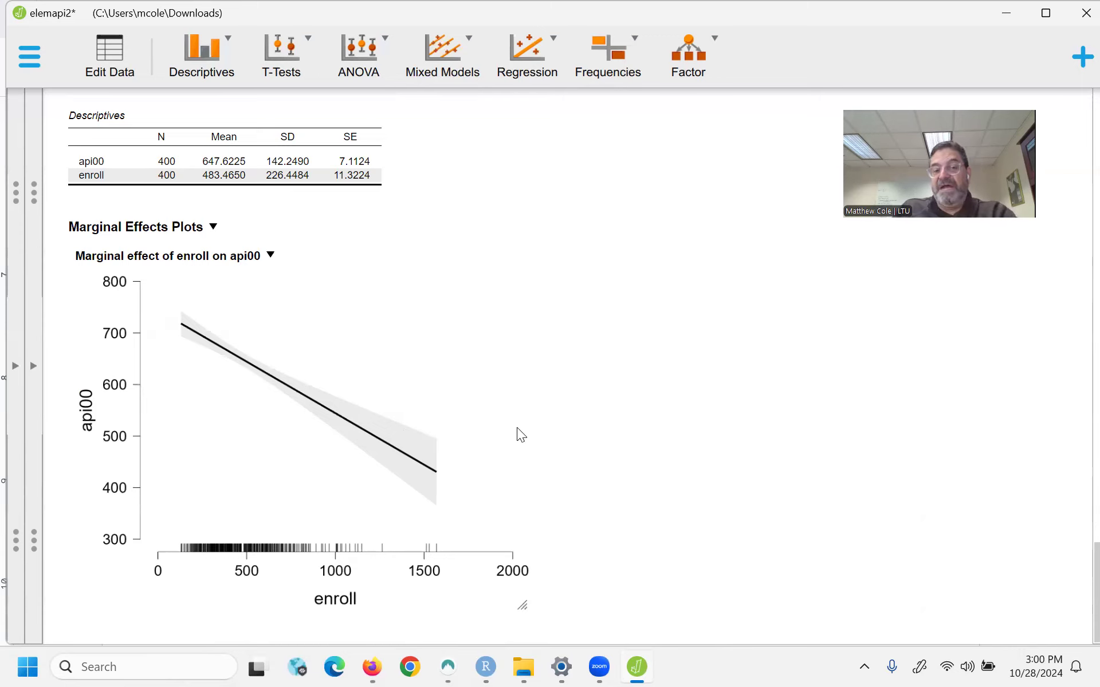
pyautogui.scroll(1, 443, 460)
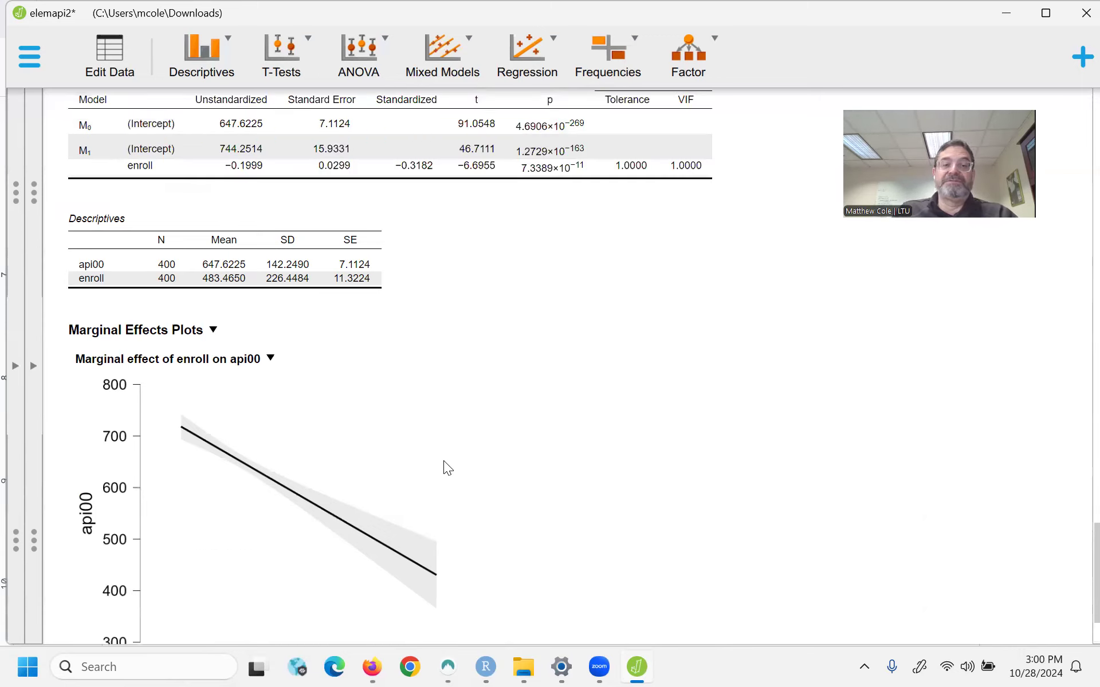
pyautogui.scroll(-1, 443, 462)
pyautogui.scroll(1, 490, 476)
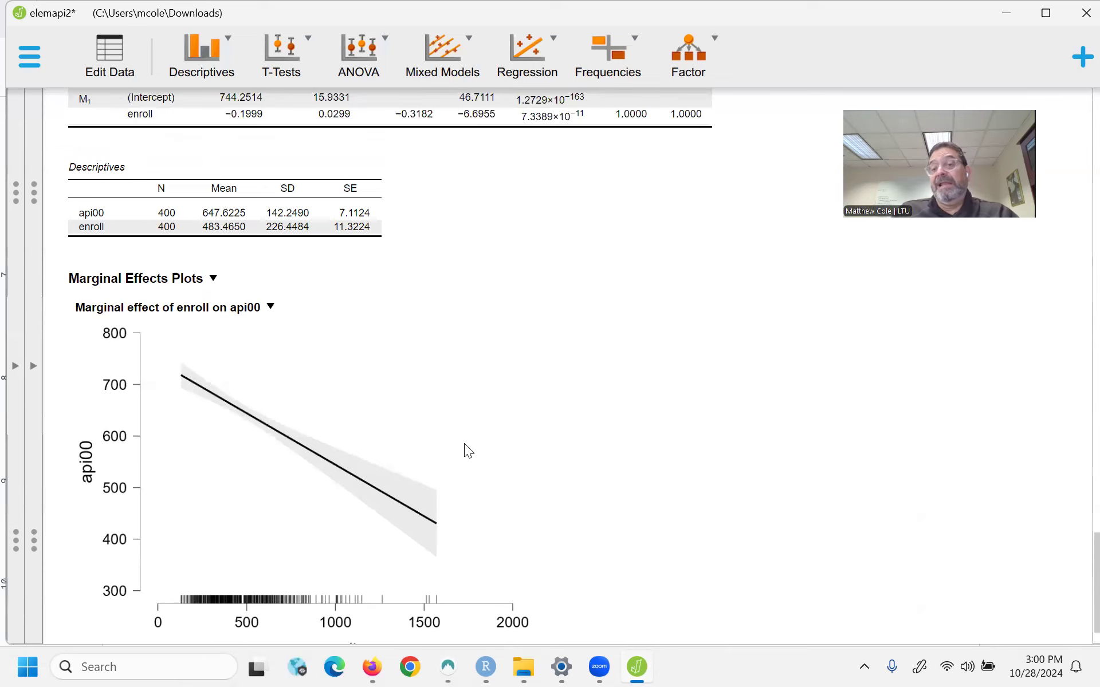
pyautogui.scroll(2, 467, 459)
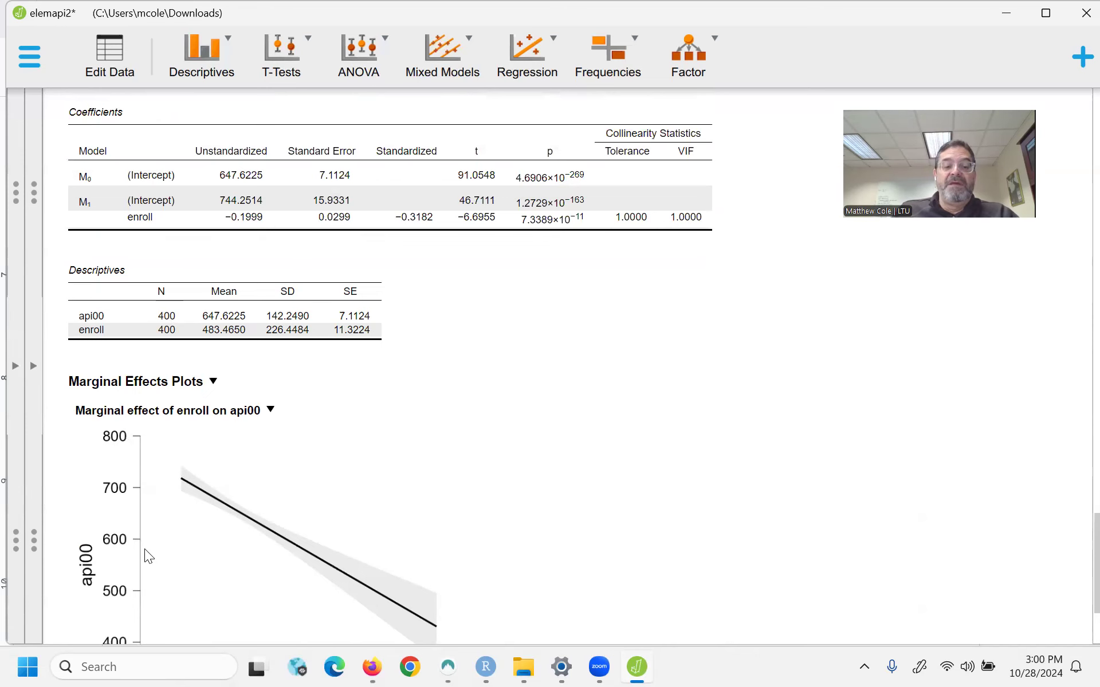
# - Switch to the Start Here (Lecture) document in Firefox and find the R² explanation in the overview of regression statistics
pyautogui.moveTo(371, 666)
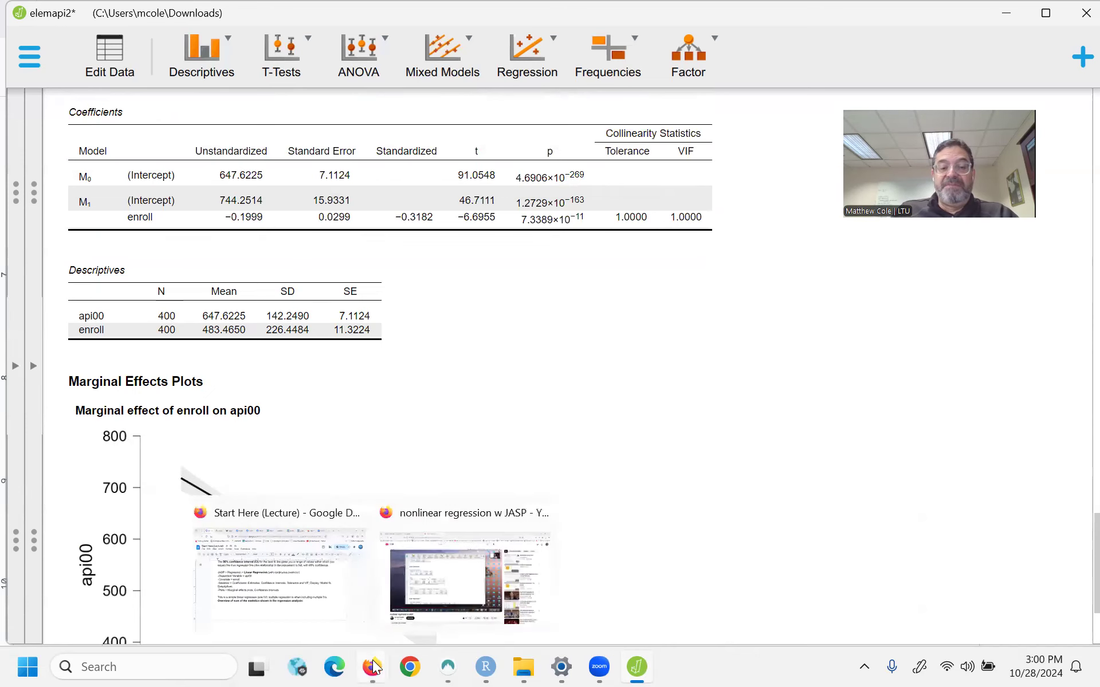
pyautogui.click(299, 575)
pyautogui.scroll(-5, 461, 393)
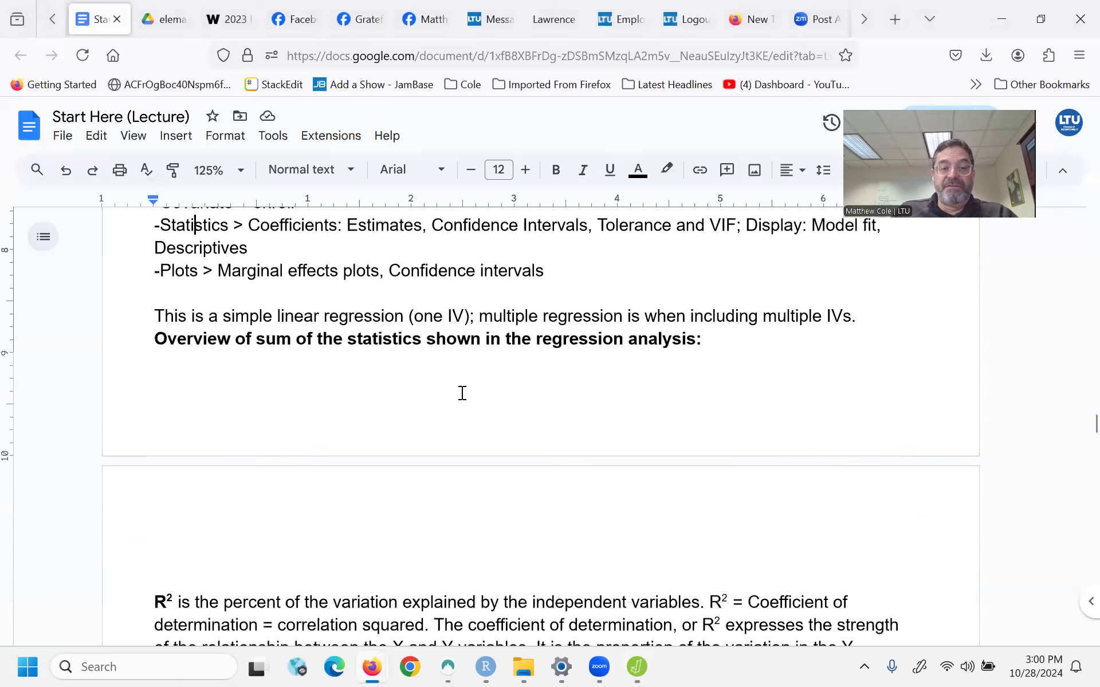
pyautogui.scroll(3, 460, 391)
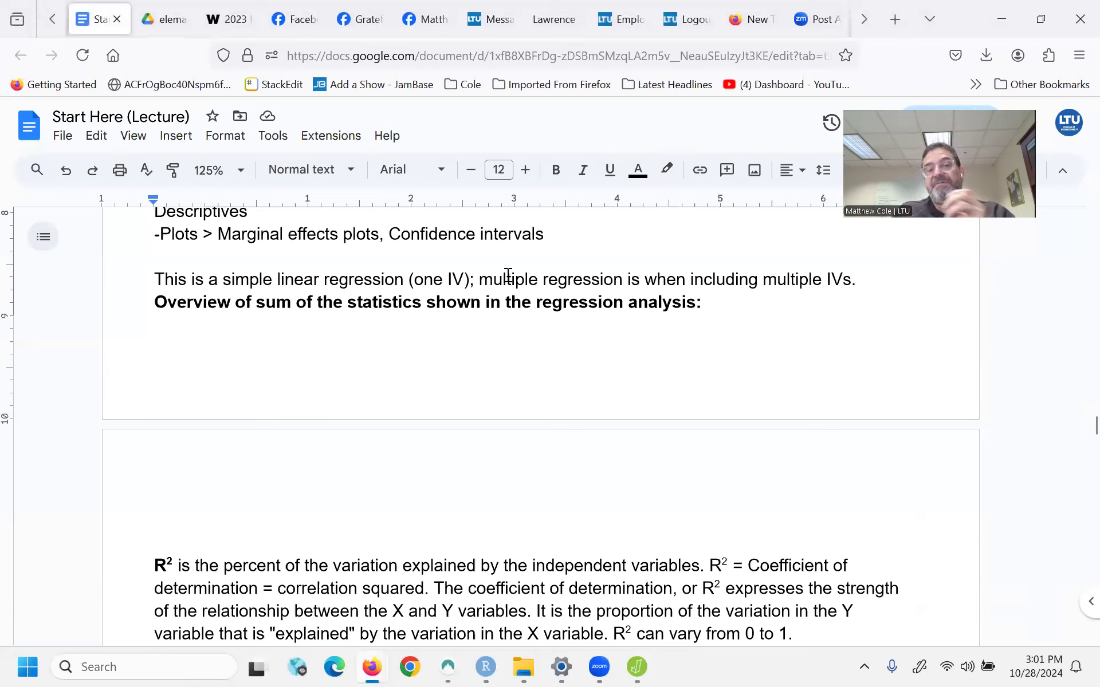
pyautogui.scroll(-3, 807, 328)
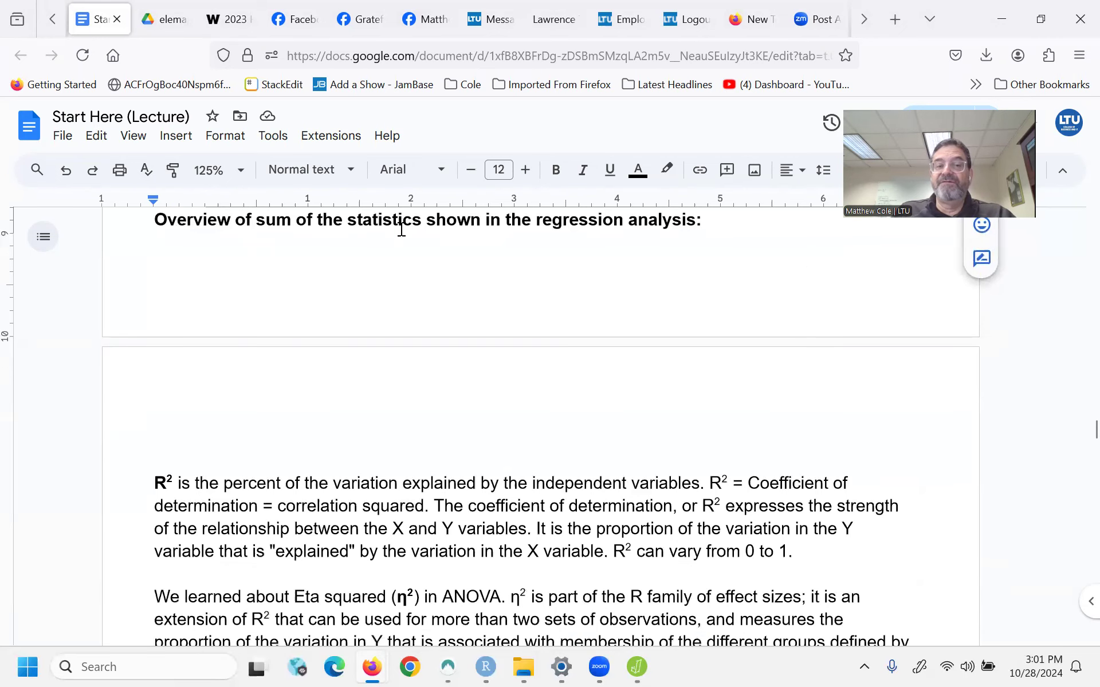
pyautogui.scroll(-5, 398, 301)
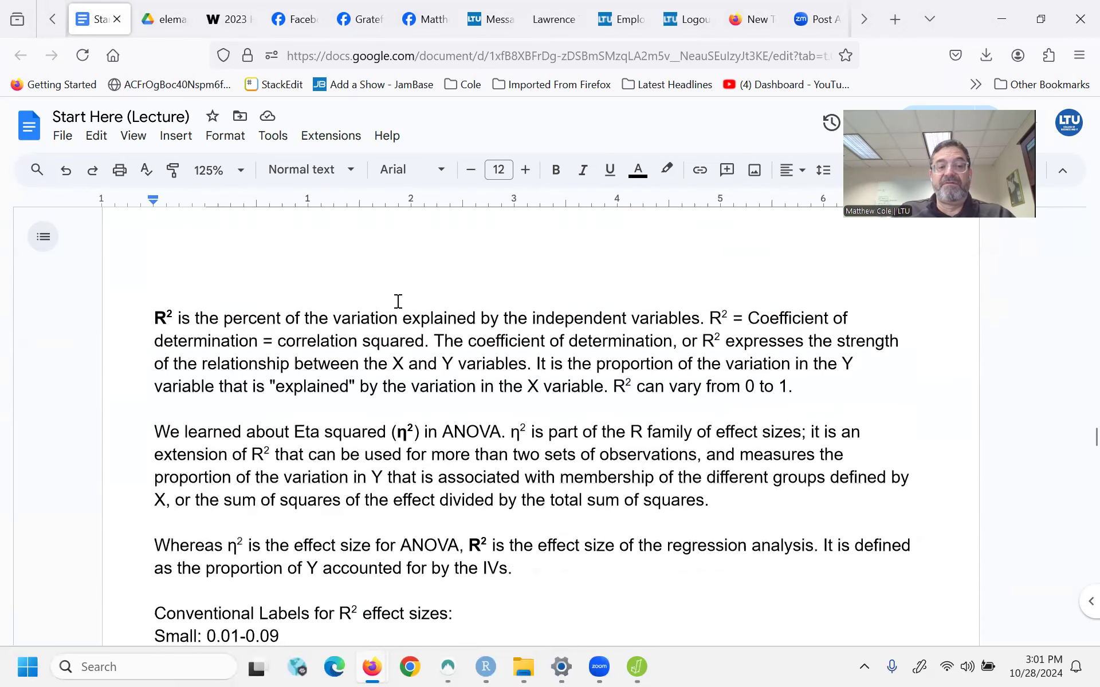
# - Read through the R² definition, highlighting the phrases on correlation squared, strength of relationship and explained variation in Y, and continue to eta squared
pyautogui.moveTo(154, 318); pyautogui.dragTo(182, 321)
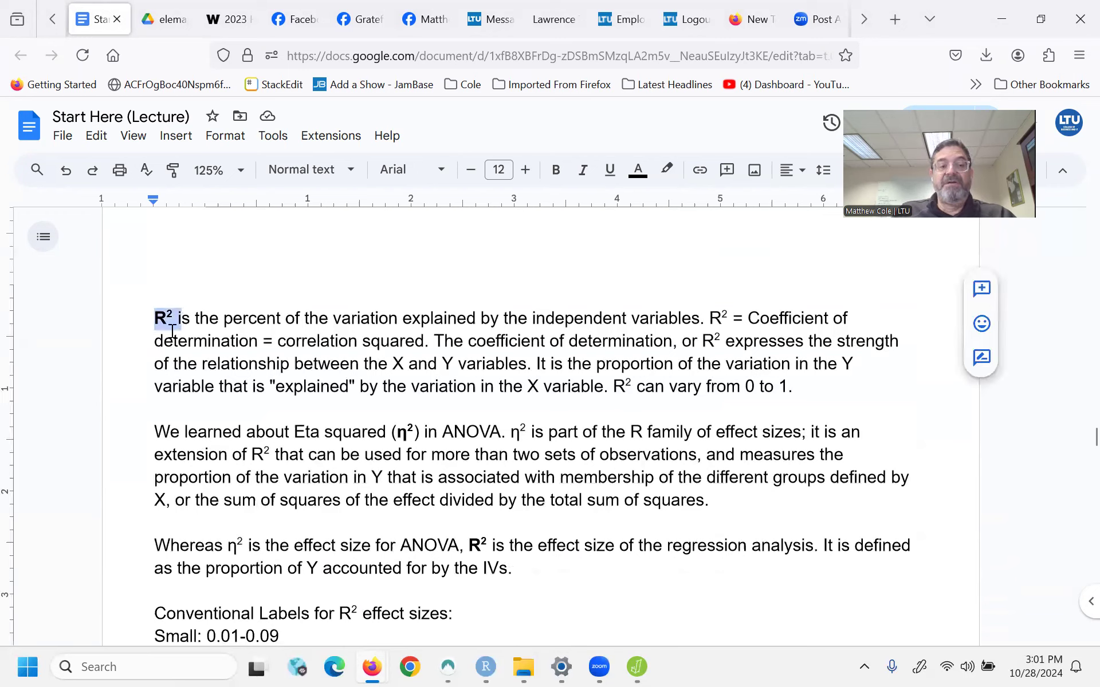
pyautogui.click(173, 331)
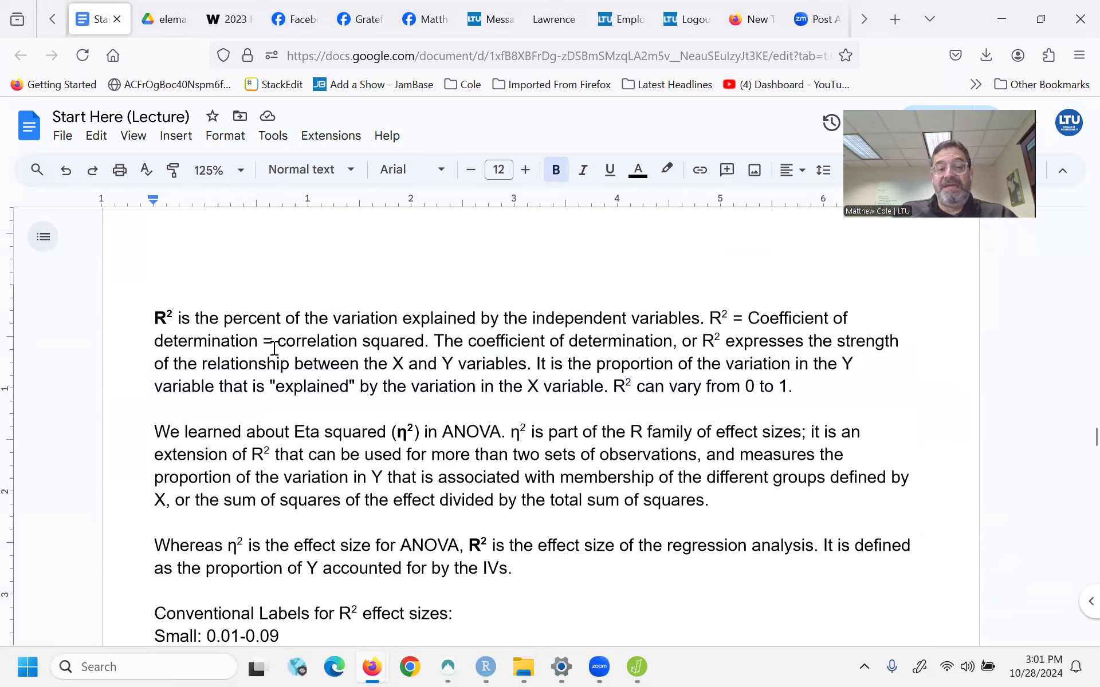
pyautogui.moveTo(278, 342); pyautogui.dragTo(359, 338)
pyautogui.click(445, 338)
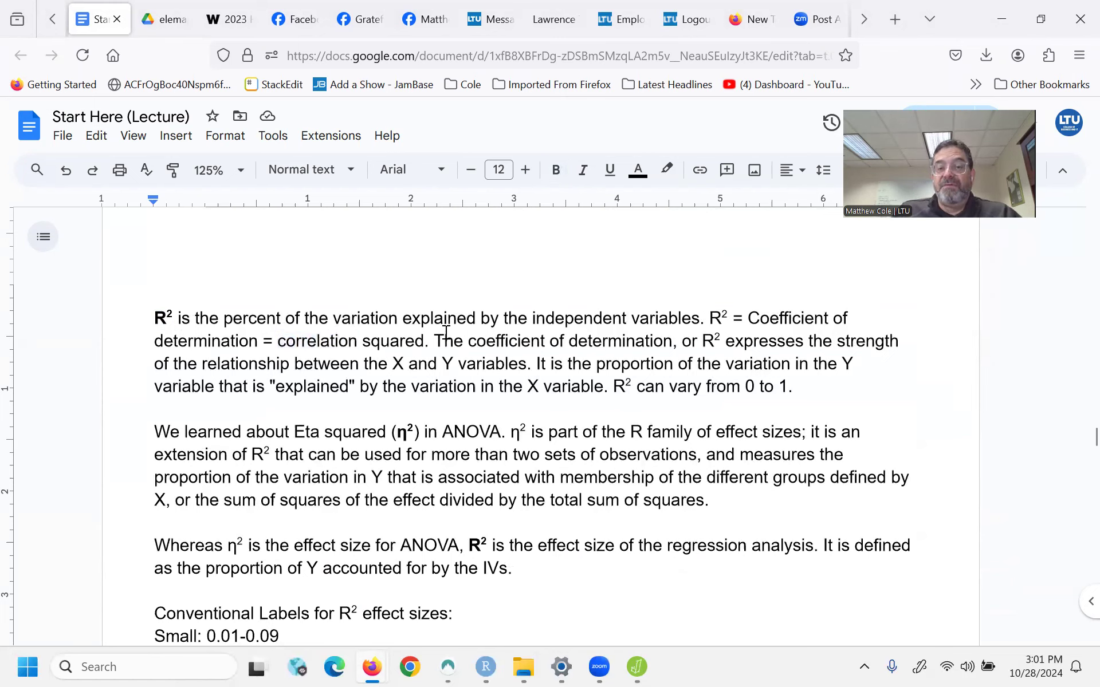
pyautogui.click(727, 343)
pyautogui.moveTo(729, 342); pyautogui.dragTo(911, 339)
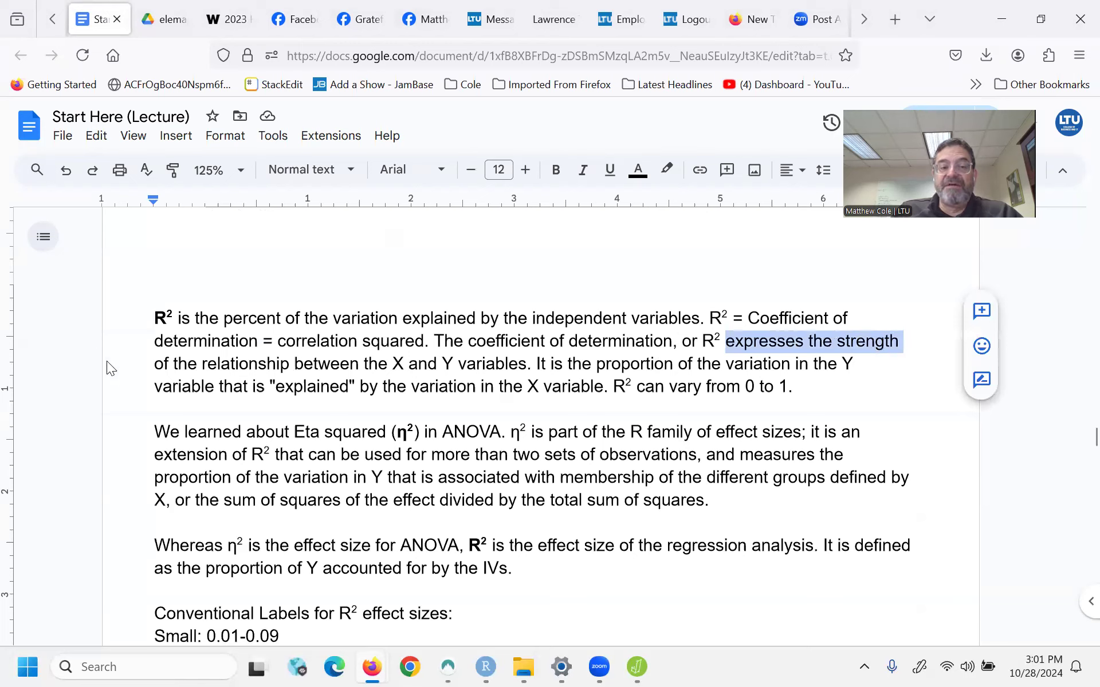
pyautogui.moveTo(155, 364); pyautogui.dragTo(869, 364)
pyautogui.click(541, 362)
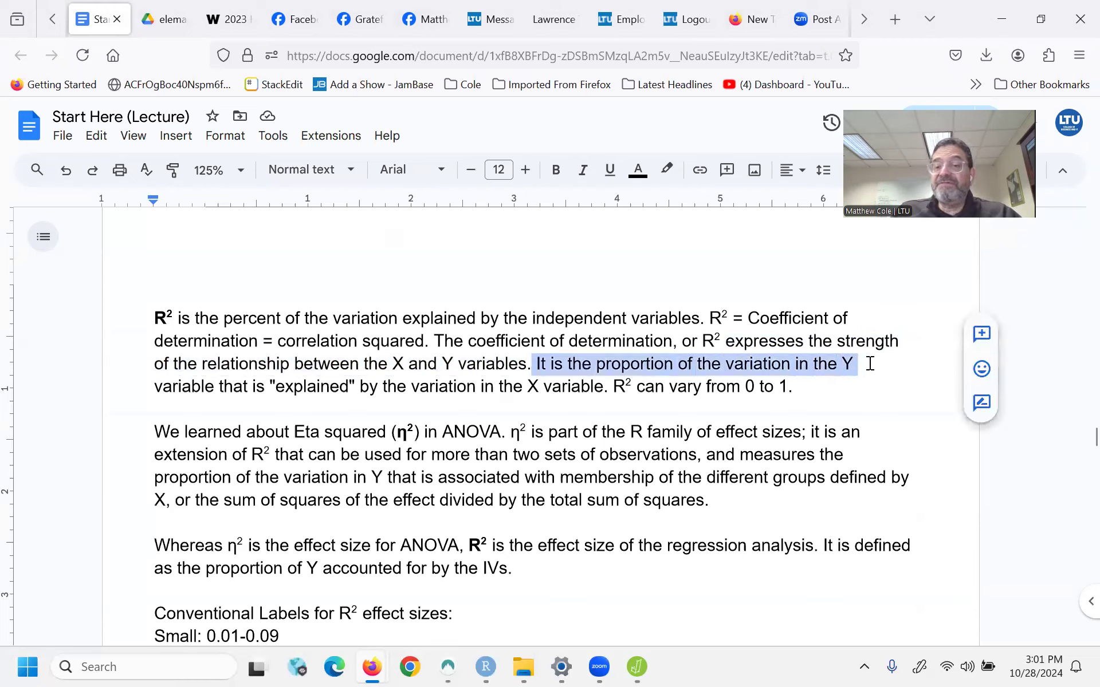
pyautogui.click(163, 386)
pyautogui.moveTo(176, 386); pyautogui.dragTo(613, 388)
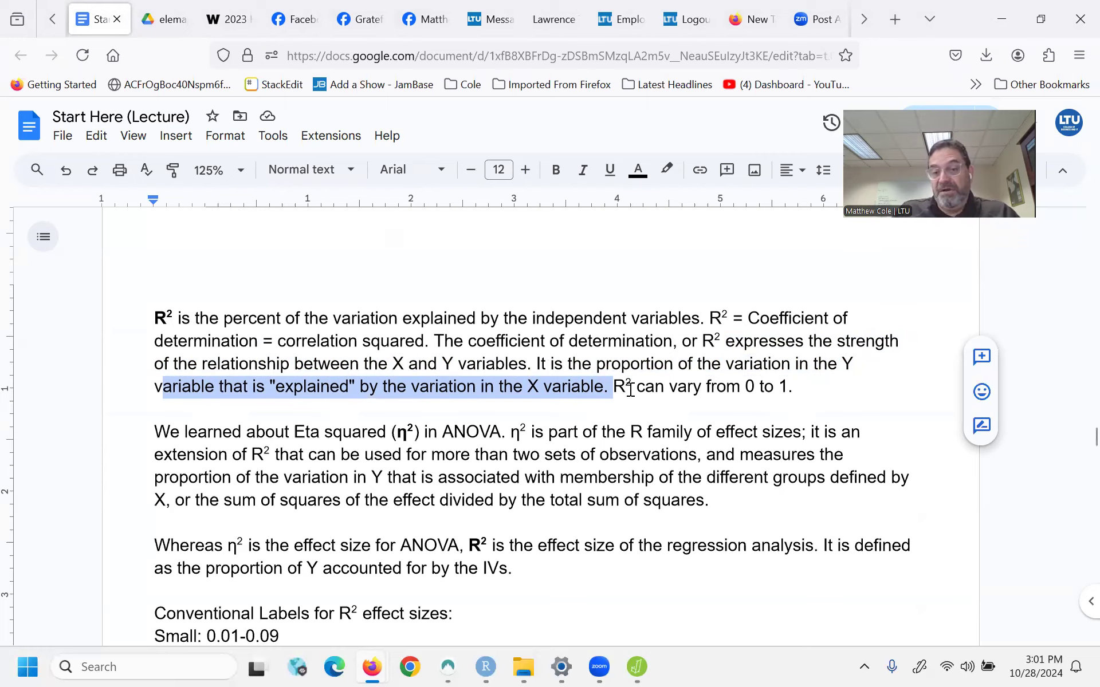
pyautogui.scroll(-2, 531, 418)
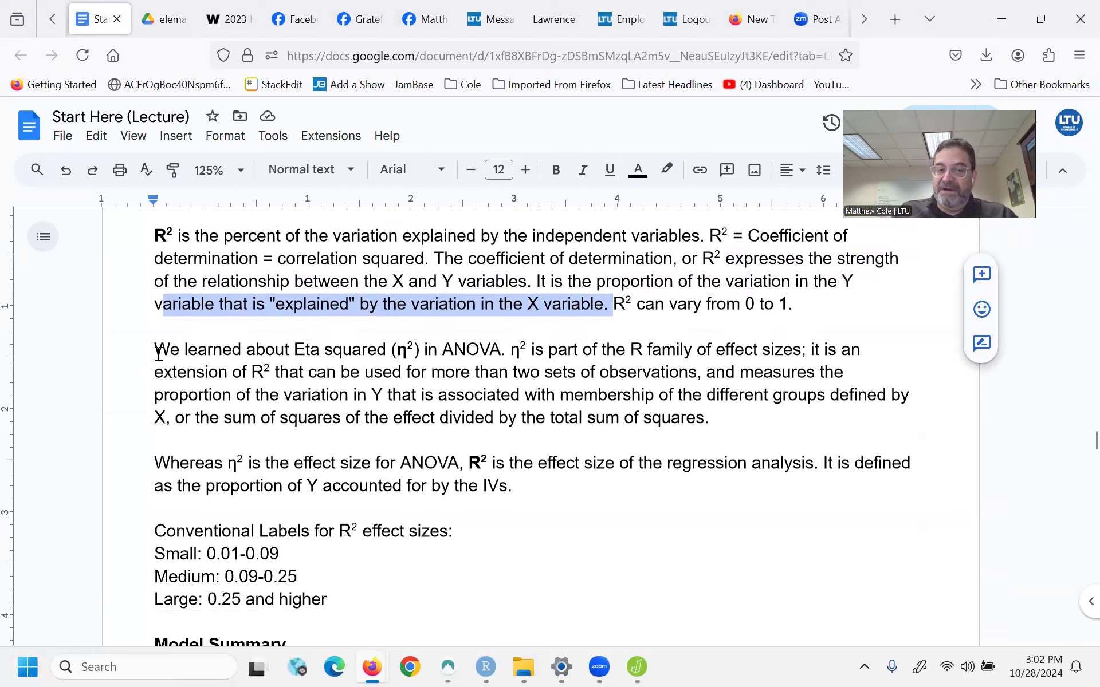
# - Highlight the notes' statements on eta squared, its place in the R family of effect sizes, and R² as the regression effect size
pyautogui.moveTo(155, 349); pyautogui.dragTo(420, 349)
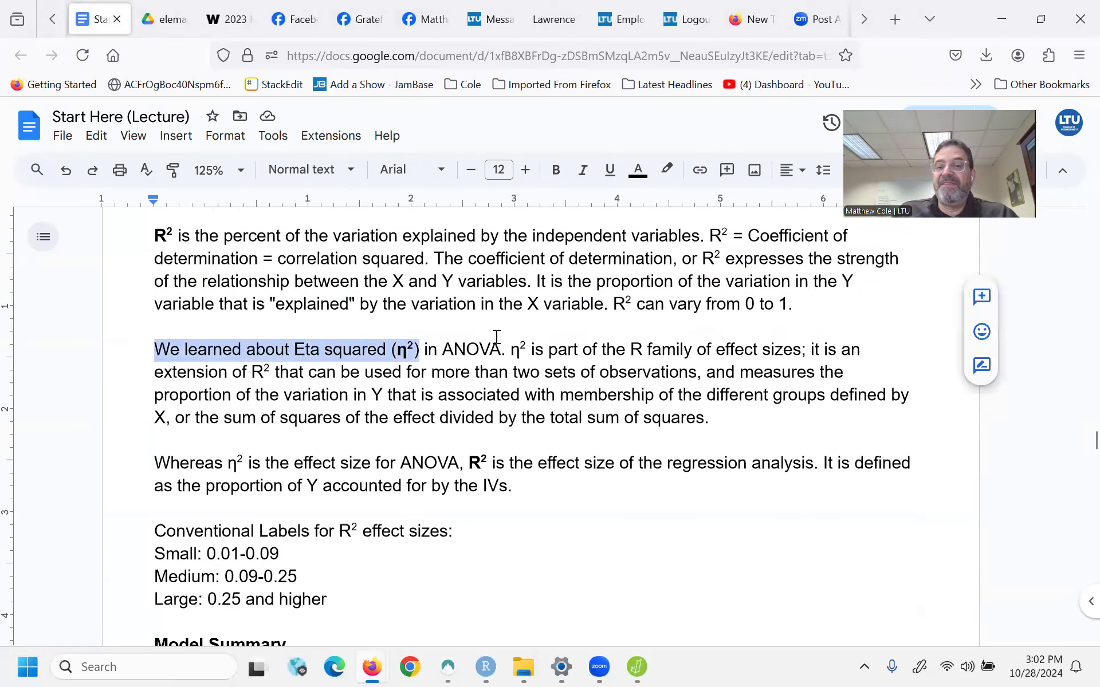
pyautogui.moveTo(511, 350); pyautogui.dragTo(815, 350)
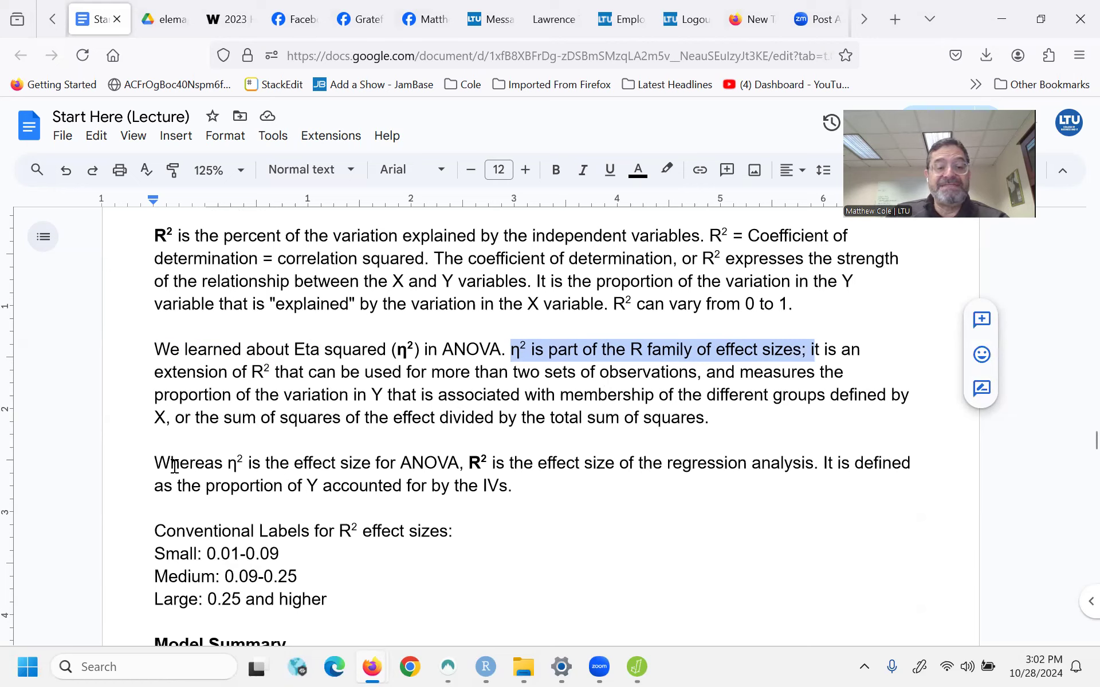
pyautogui.moveTo(228, 465); pyautogui.dragTo(823, 463)
# - Highlight the conventional R² effect size labels one after another: Small 0.01-0.09, Medium 0.09-0.25, and Large 0.25 and higher
pyautogui.scroll(-5, 770, 464)
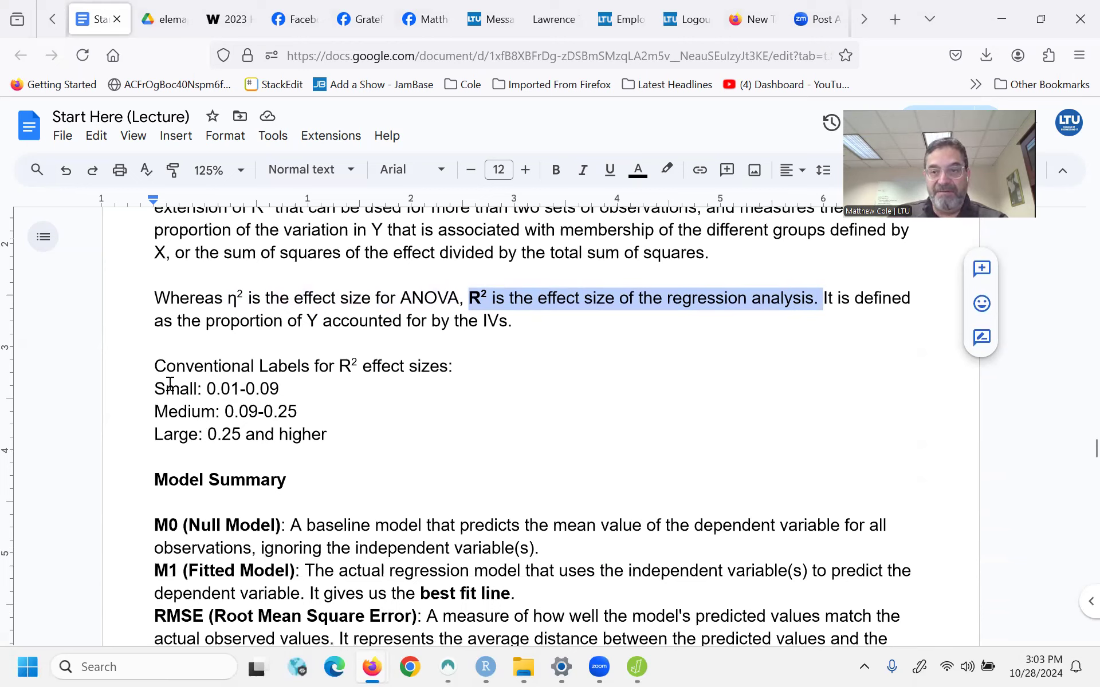
pyautogui.moveTo(157, 388); pyautogui.dragTo(287, 389)
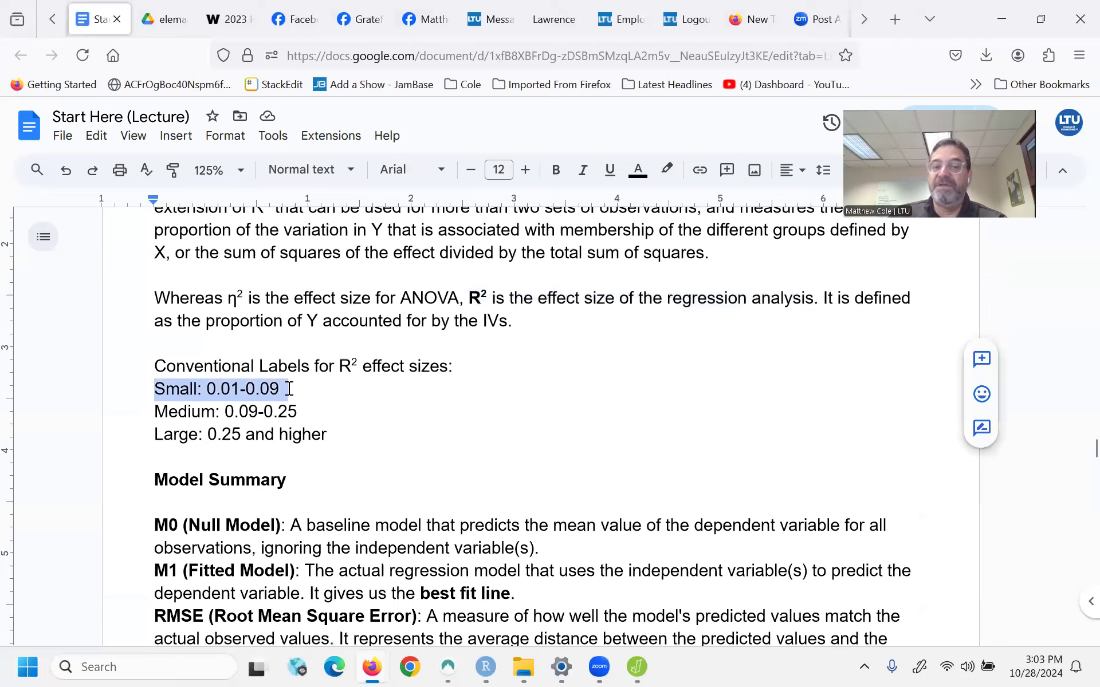
pyautogui.moveTo(153, 411); pyautogui.dragTo(316, 412)
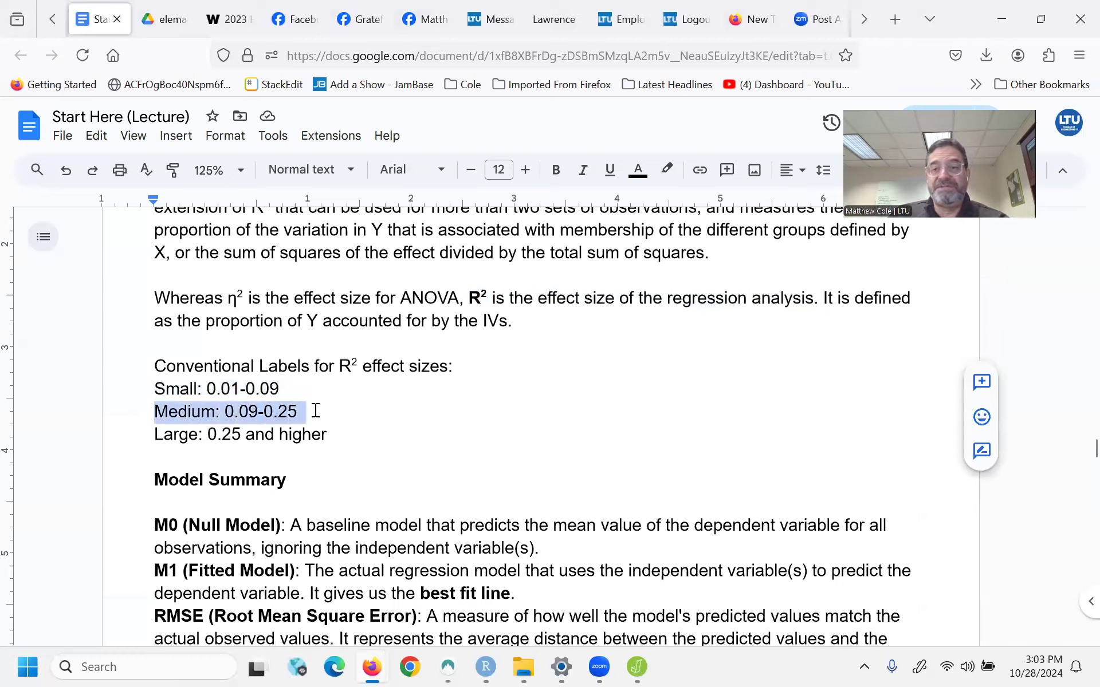
pyautogui.moveTo(154, 434); pyautogui.dragTo(330, 433)
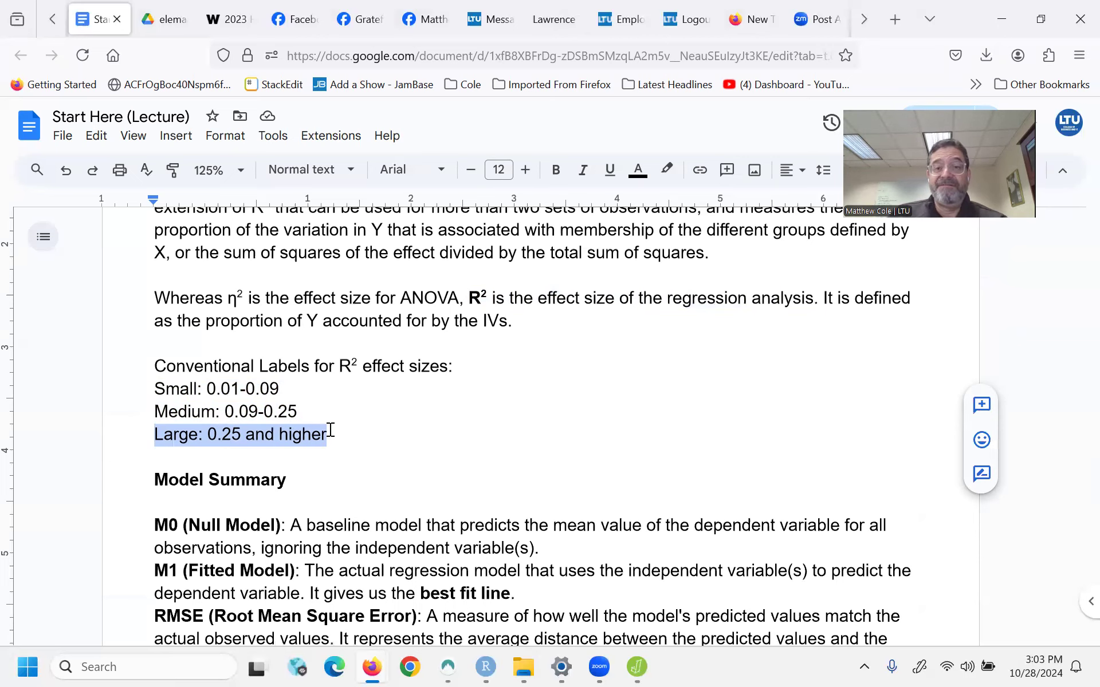
# - Check R² in JASP's regression model summary, then return to the lecture document in Firefox and highlight the Medium: 0.09-0.25 label
pyautogui.click(637, 667)
pyautogui.scroll(6, 448, 282)
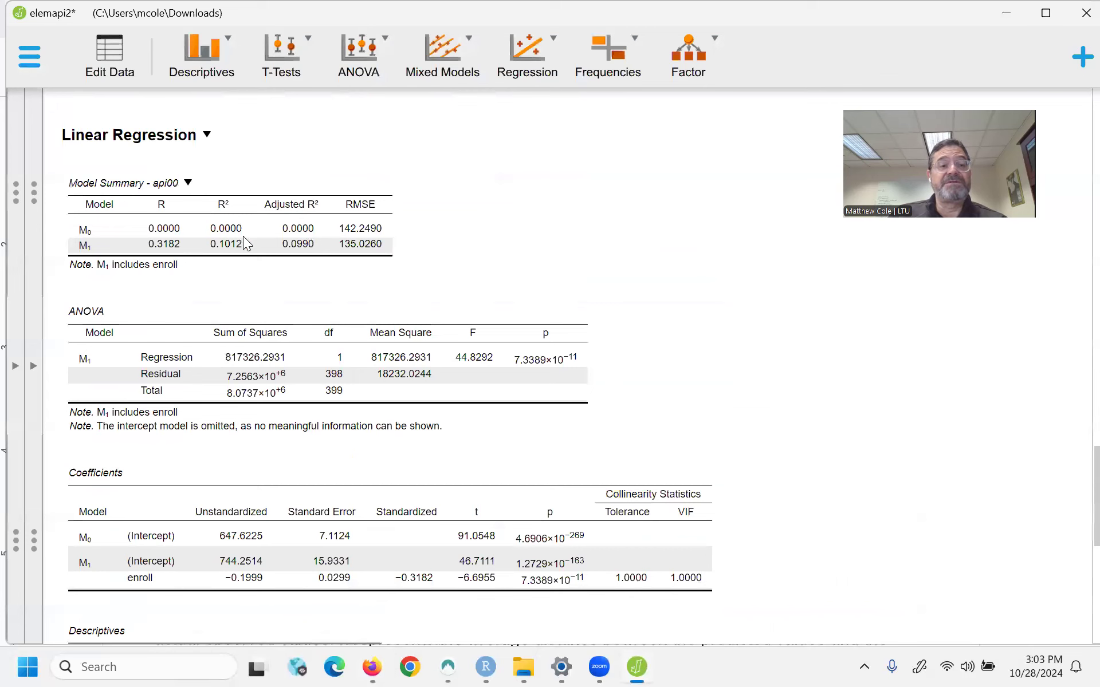
pyautogui.click(372, 667)
pyautogui.click(300, 573)
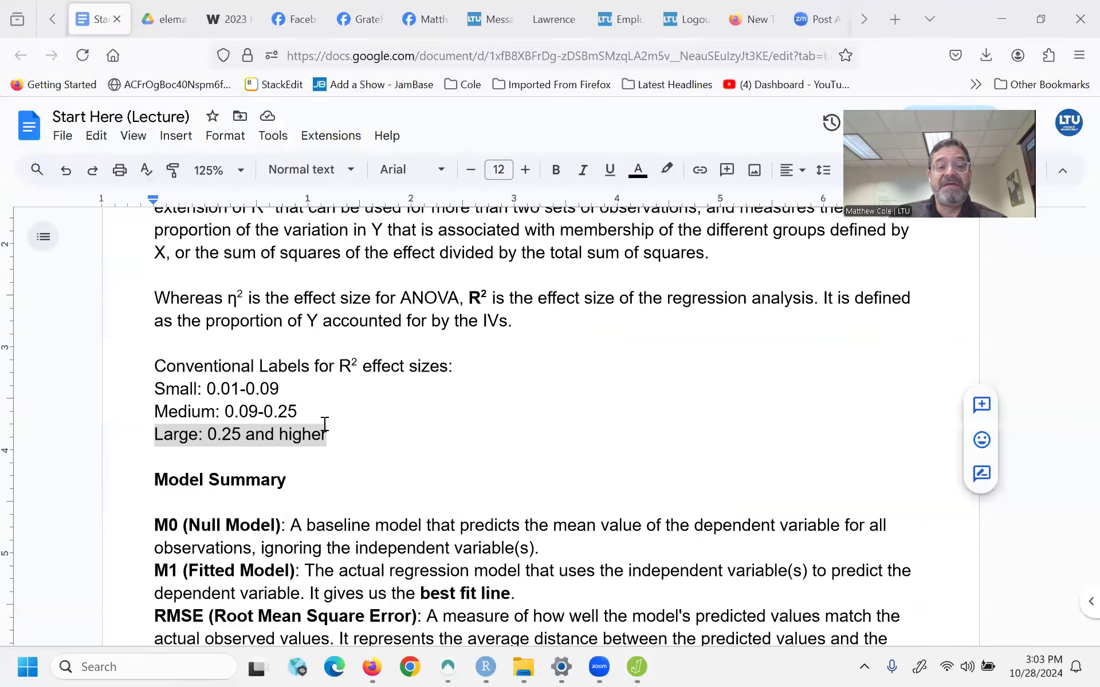
pyautogui.moveTo(155, 411); pyautogui.dragTo(345, 418)
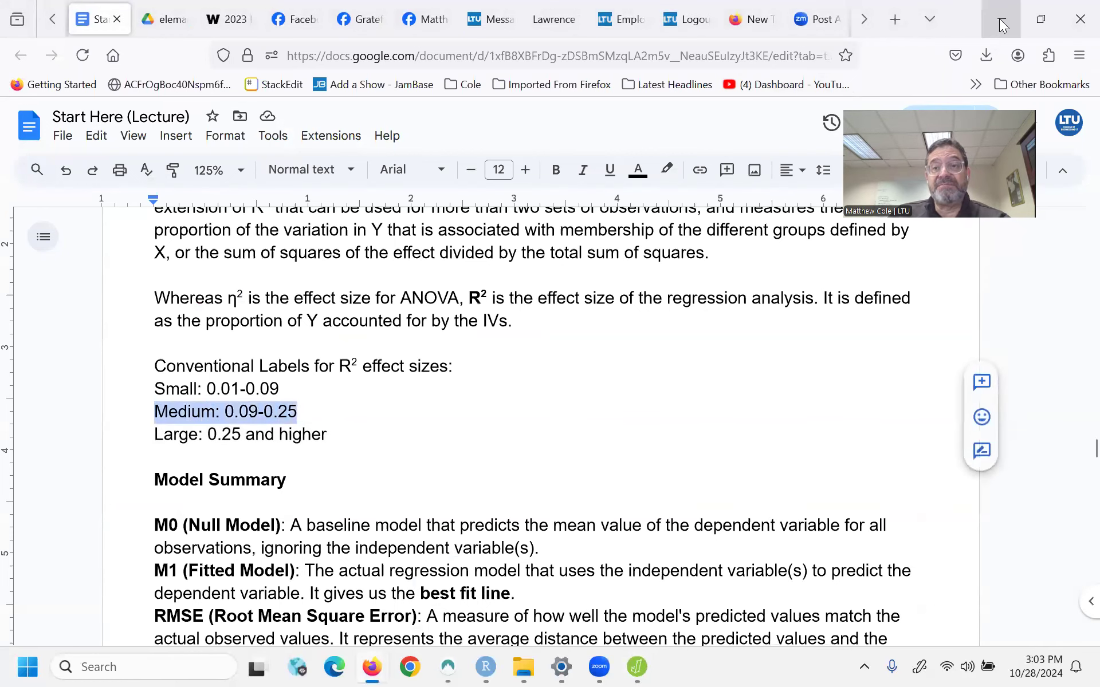
# - Return to JASP and examine the marginal effect plot of enroll on api00 together with the descriptives and coefficients tables
pyautogui.click(1041, 19)
pyautogui.scroll(-6, 354, 411)
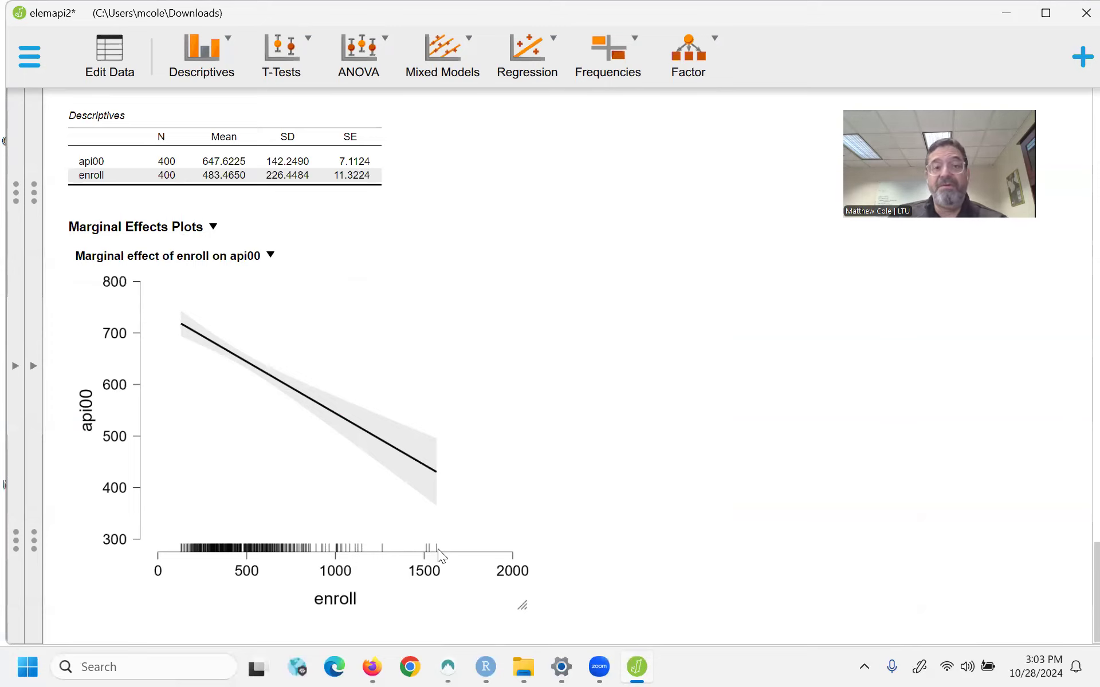
pyautogui.scroll(3, 437, 549)
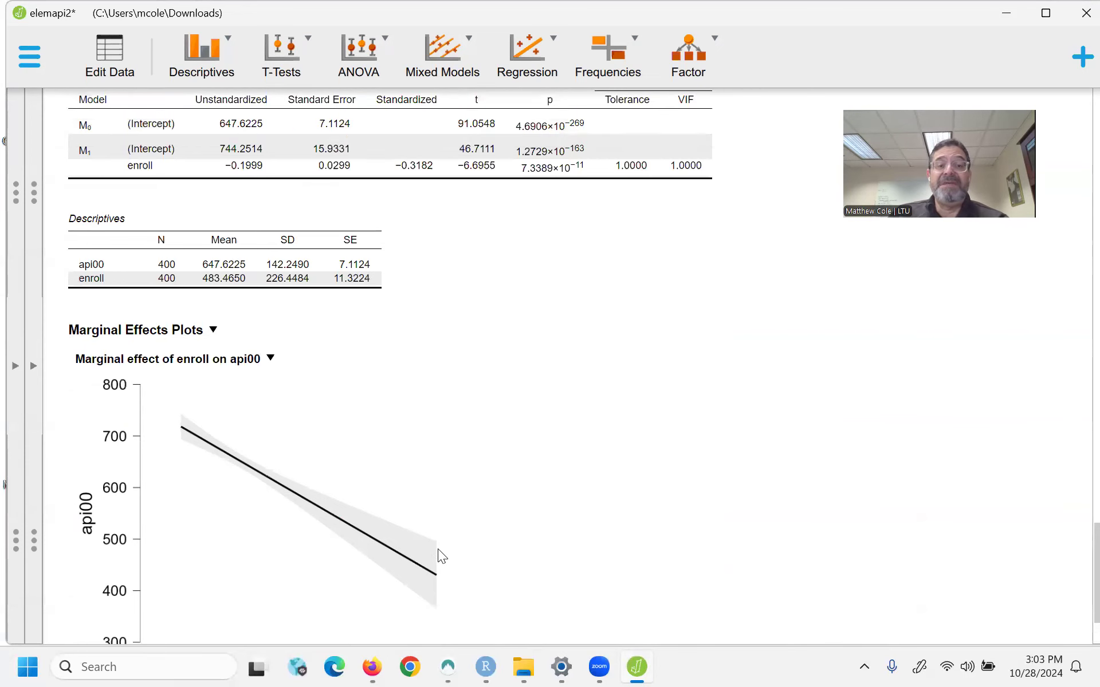
pyautogui.scroll(3, 438, 548)
pyautogui.scroll(-2, 431, 571)
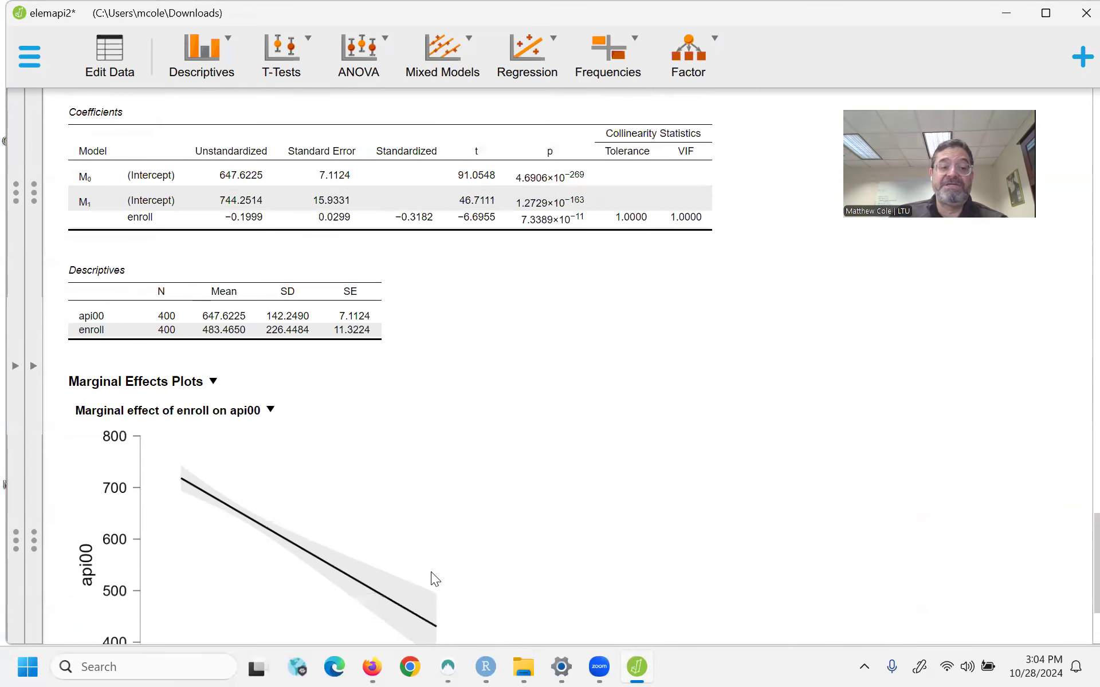
# - Minimize JASP, switch back to the lecture document in Firefox, and find the Model Summary definitions of M0, M1 and RMSE
pyautogui.click(1006, 11)
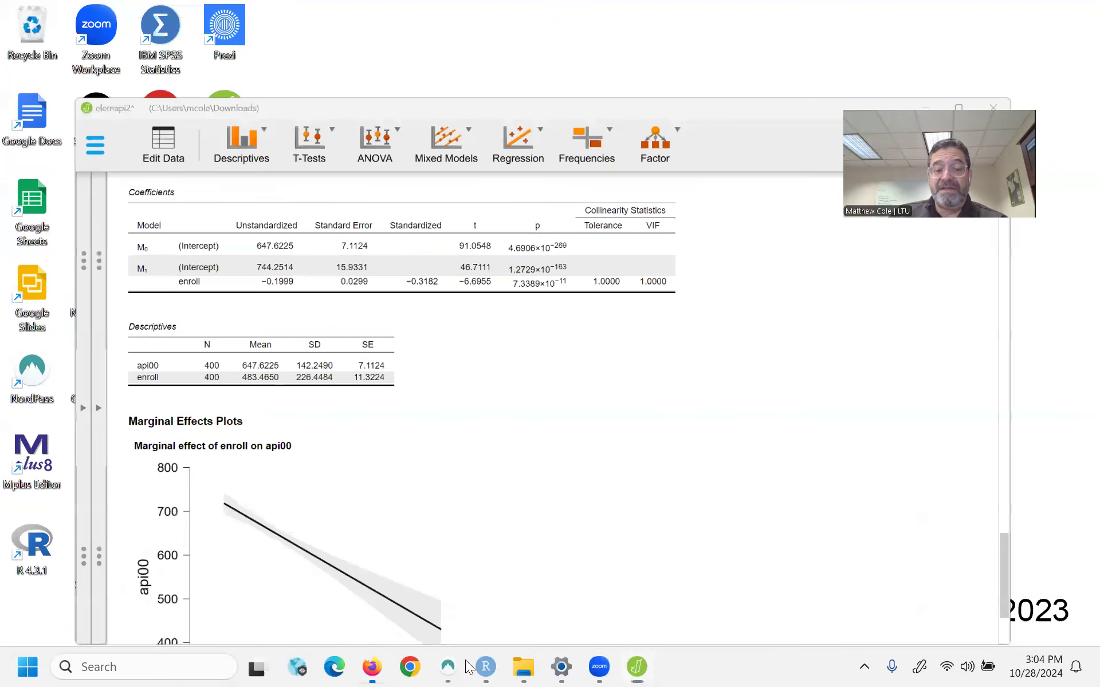
pyautogui.moveTo(371, 667)
pyautogui.click(266, 578)
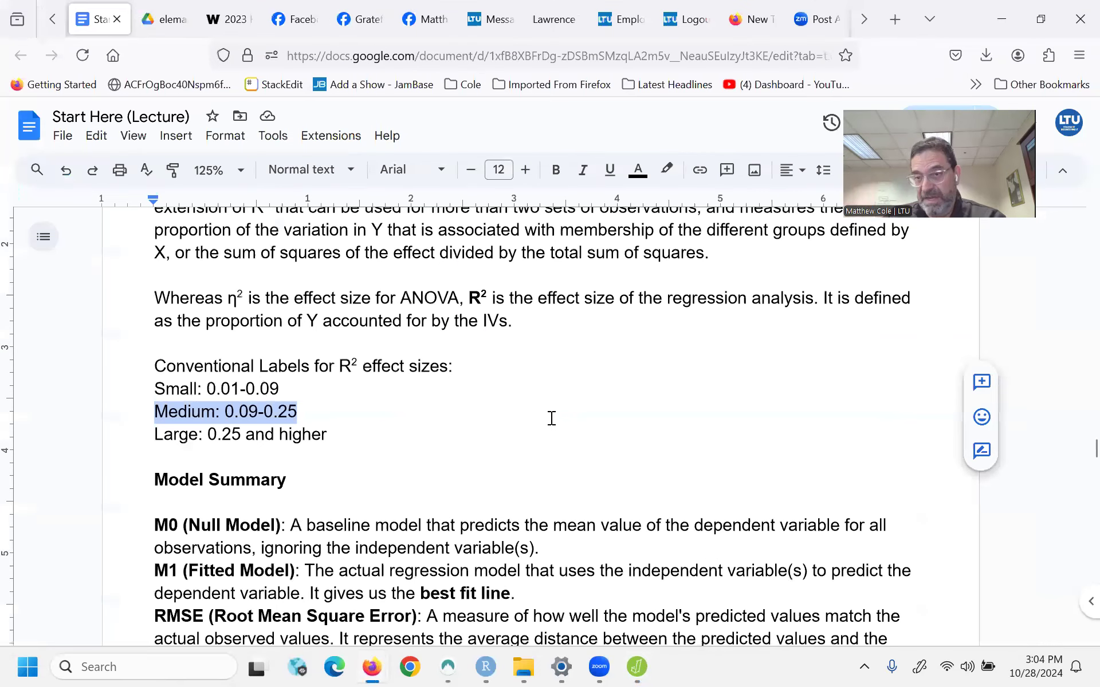
pyautogui.scroll(-2, 552, 411)
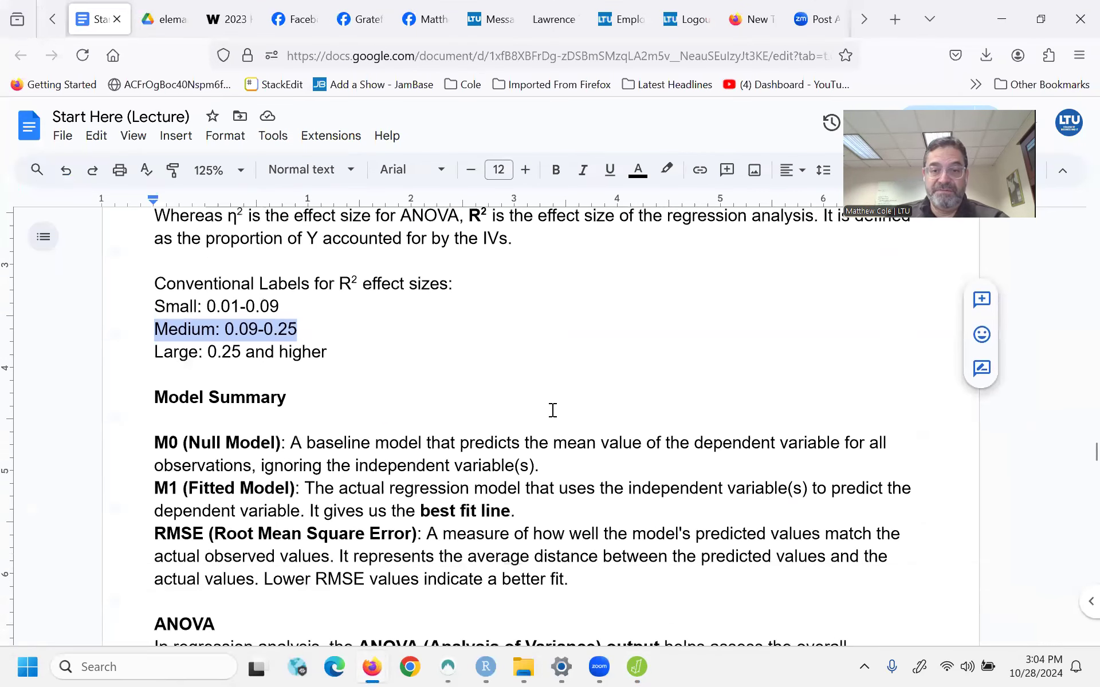
pyautogui.scroll(-1, 553, 414)
pyautogui.scroll(-1, 567, 373)
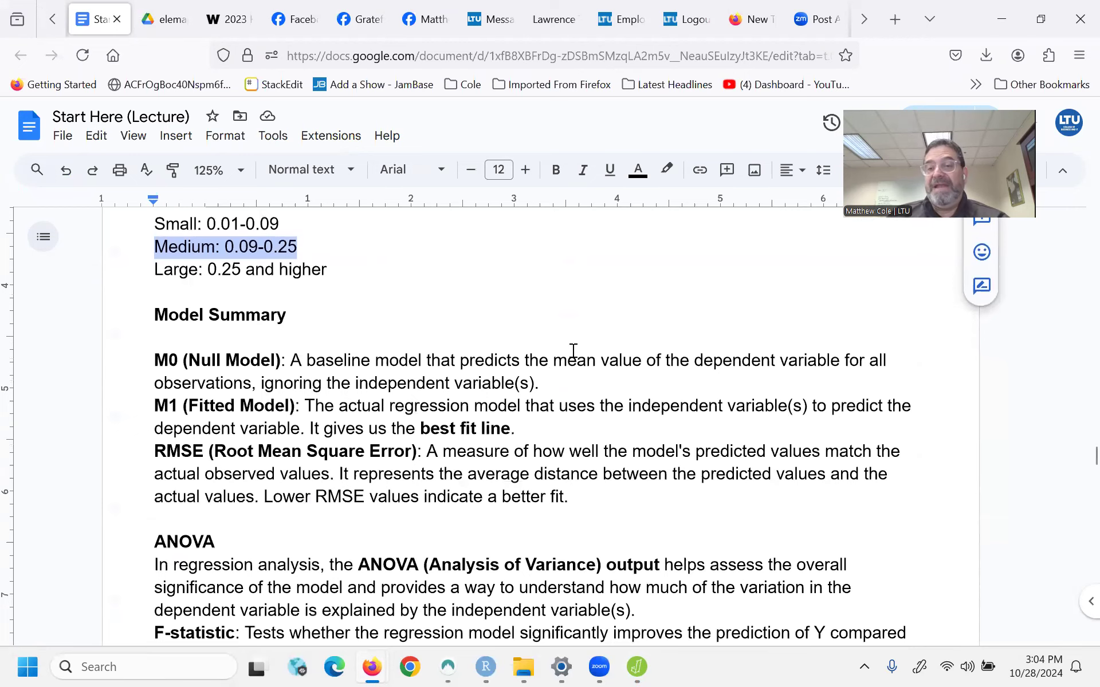
# - Read the M0, M1 and RMSE definitions under Model Summary in the lecture notes
pyautogui.scroll(-2, 573, 351)
pyautogui.scroll(2, 572, 350)
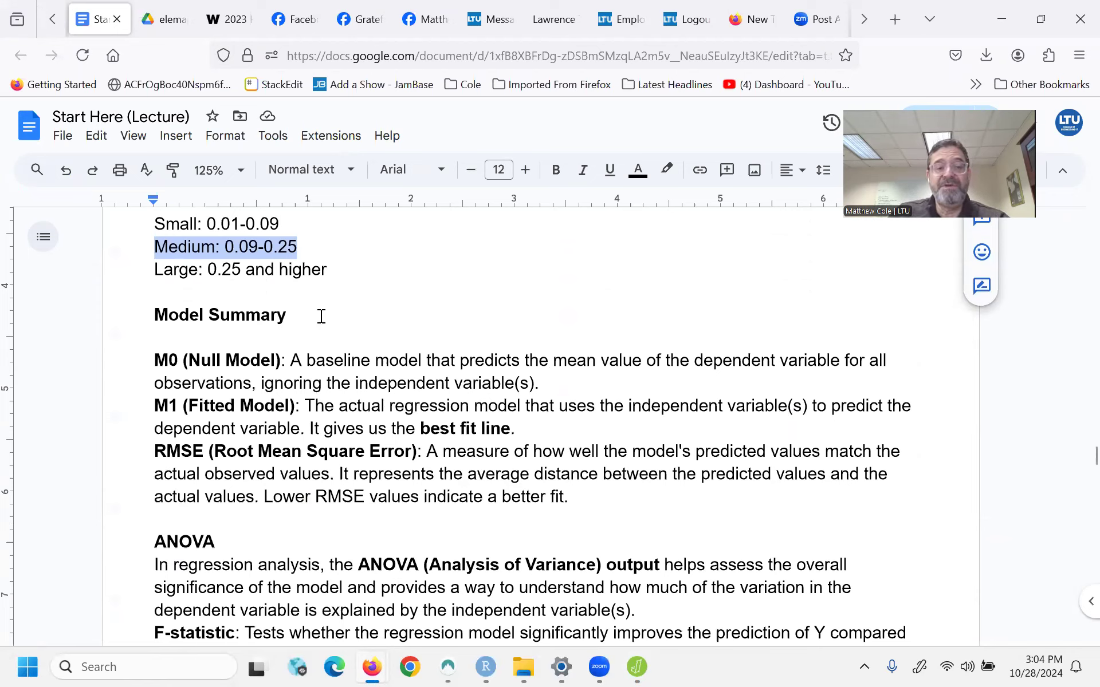
pyautogui.moveTo(151, 364); pyautogui.dragTo(277, 362)
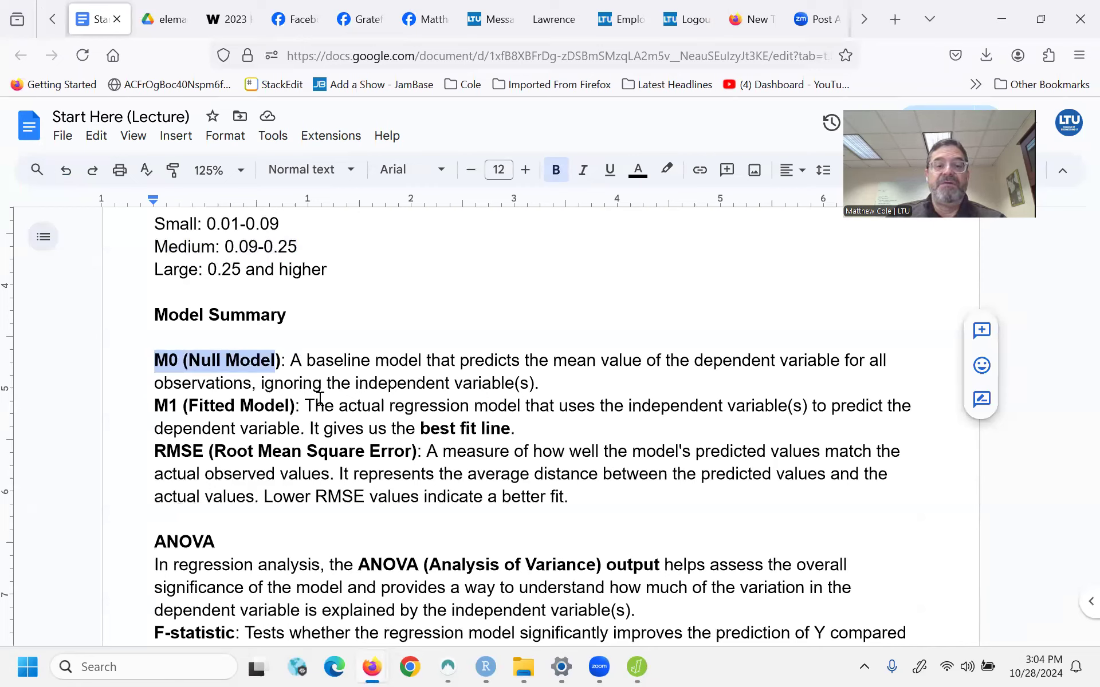
pyautogui.click(290, 360)
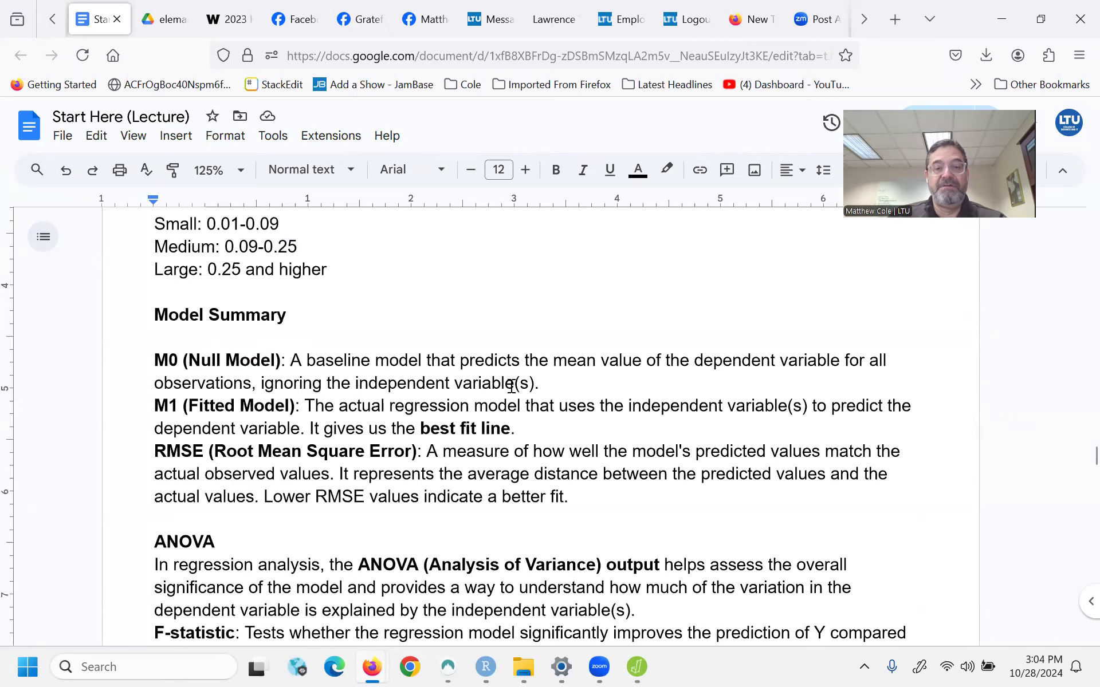
pyautogui.scroll(-3, 516, 388)
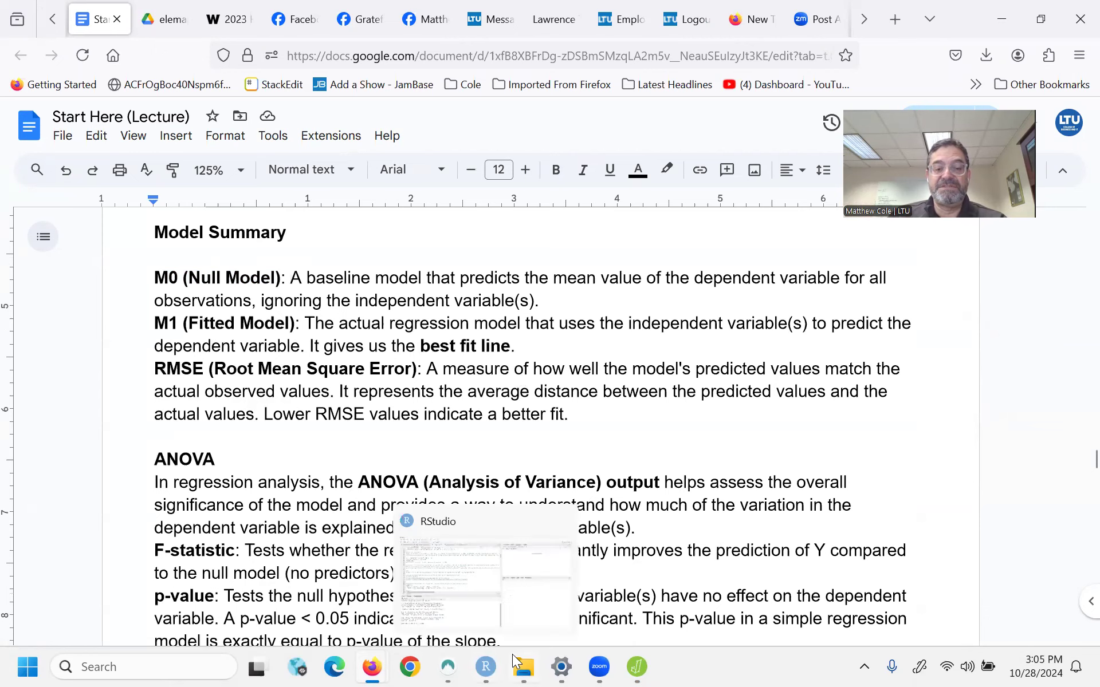
# - Compare the Linear Regression Model Summary table in JASP with the definitions in the Start Here (Lecture) document, ending back in the document
pyautogui.click(633, 667)
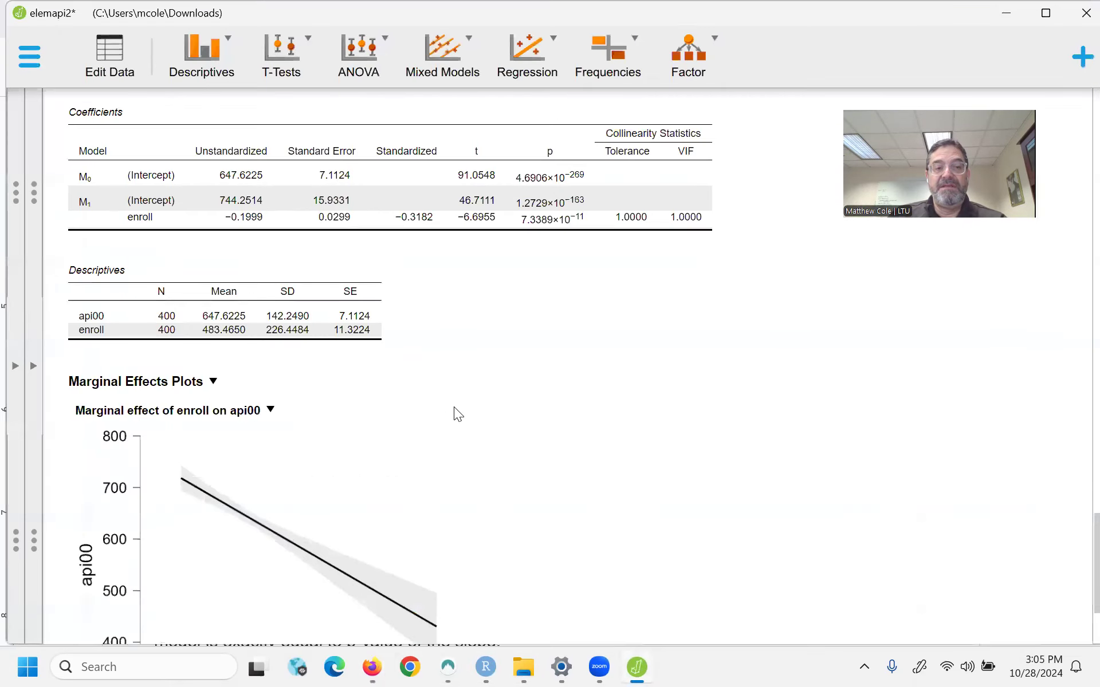
pyautogui.scroll(5, 454, 407)
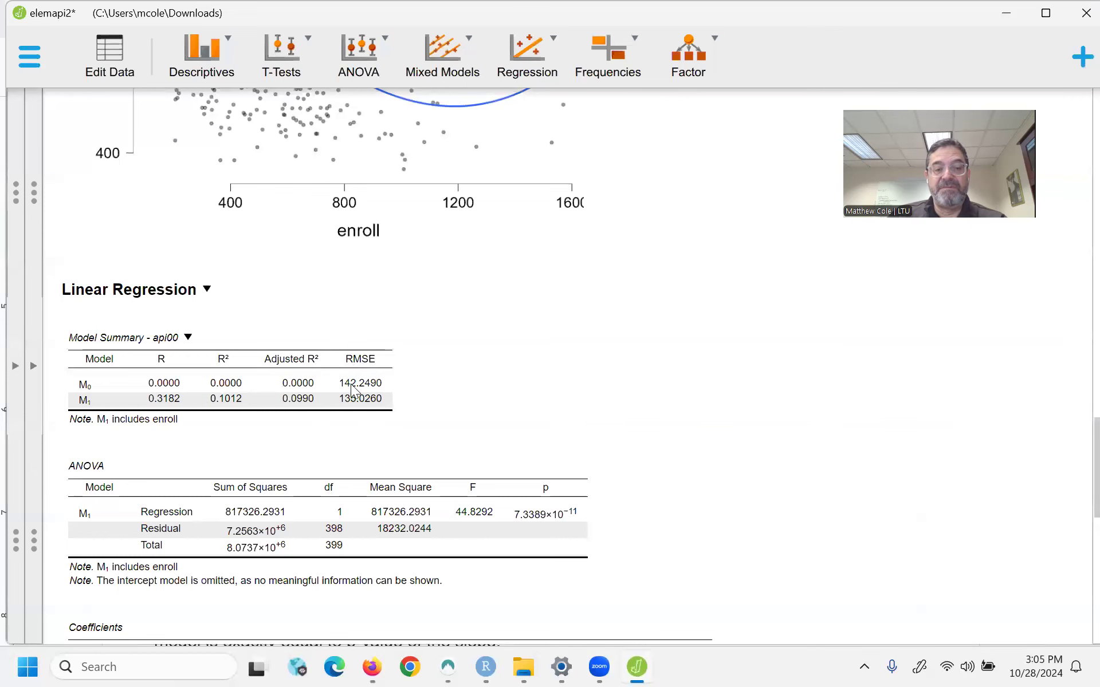
pyautogui.click(371, 666)
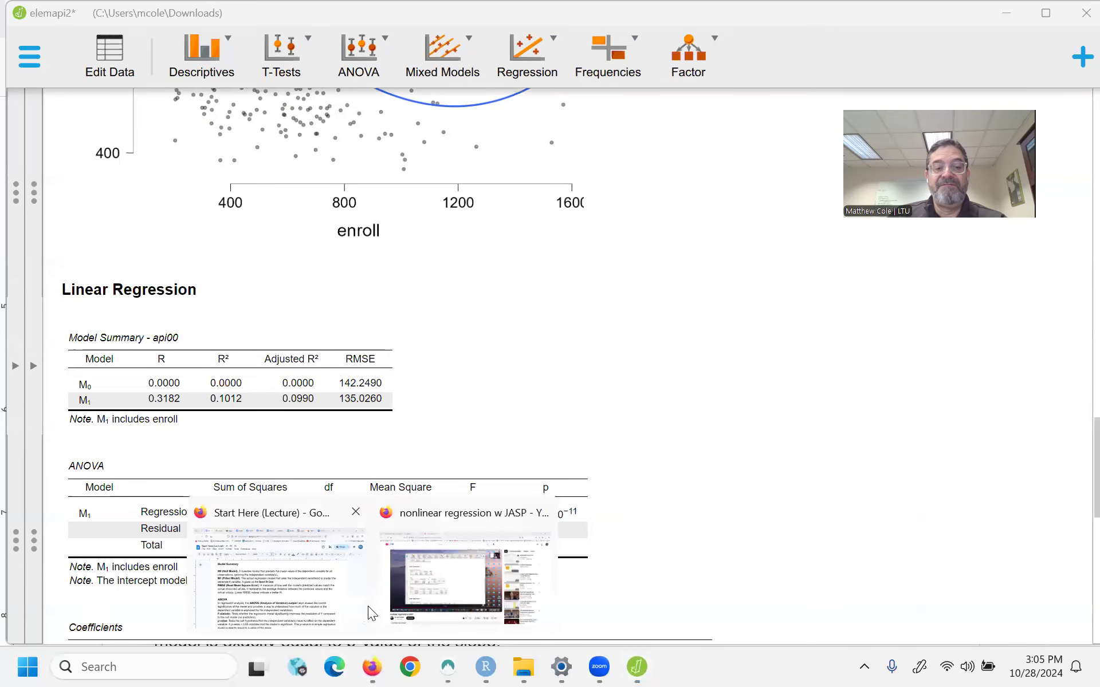
pyautogui.click(291, 596)
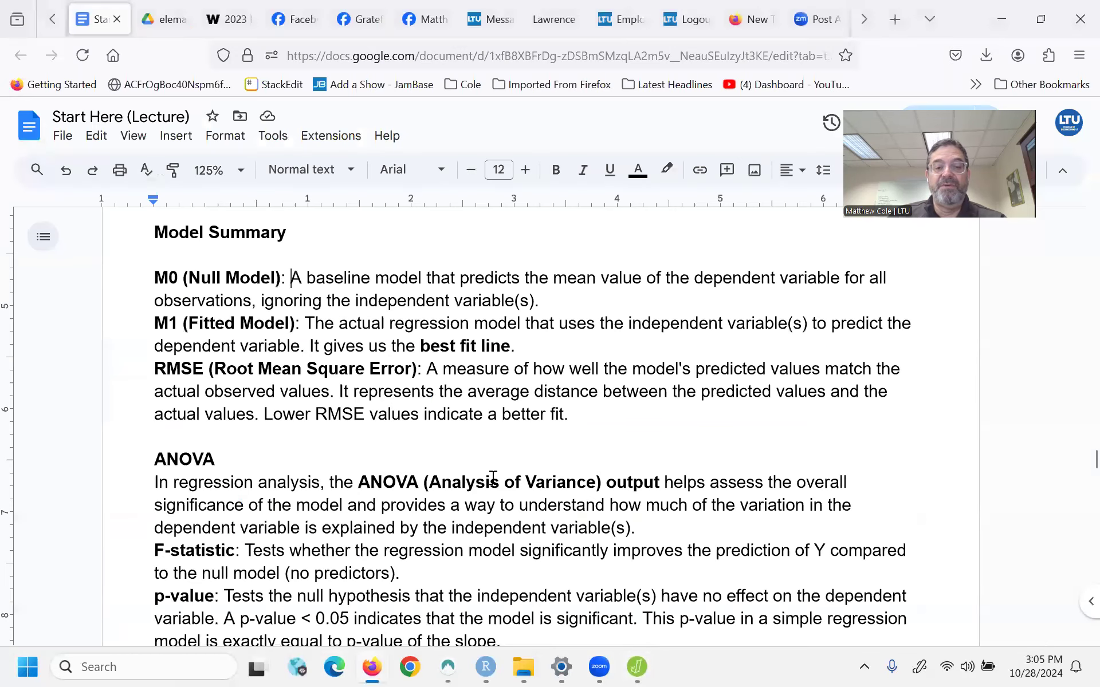
pyautogui.scroll(-2, 419, 474)
pyautogui.scroll(2, 391, 450)
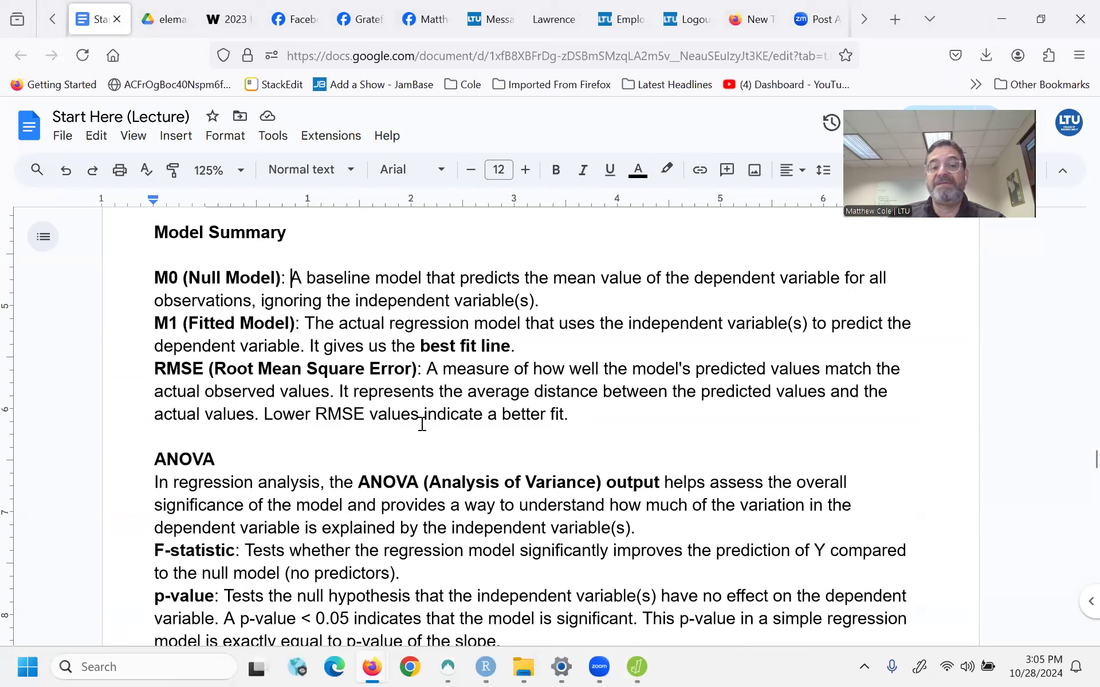
pyautogui.click(637, 668)
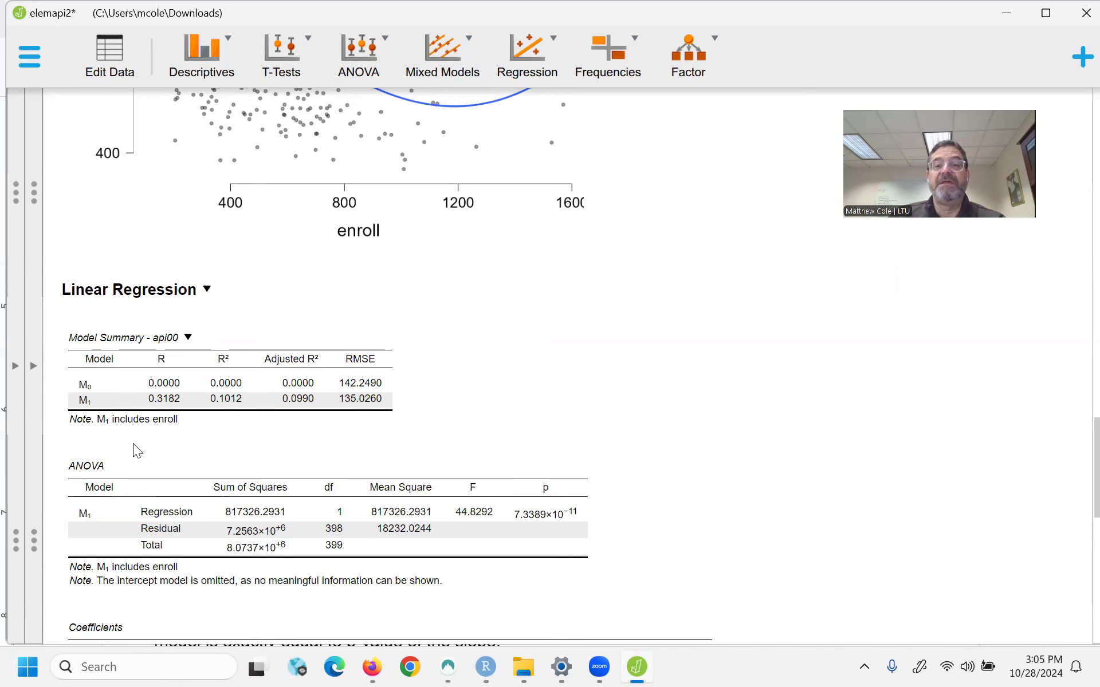
pyautogui.click(1002, 10)
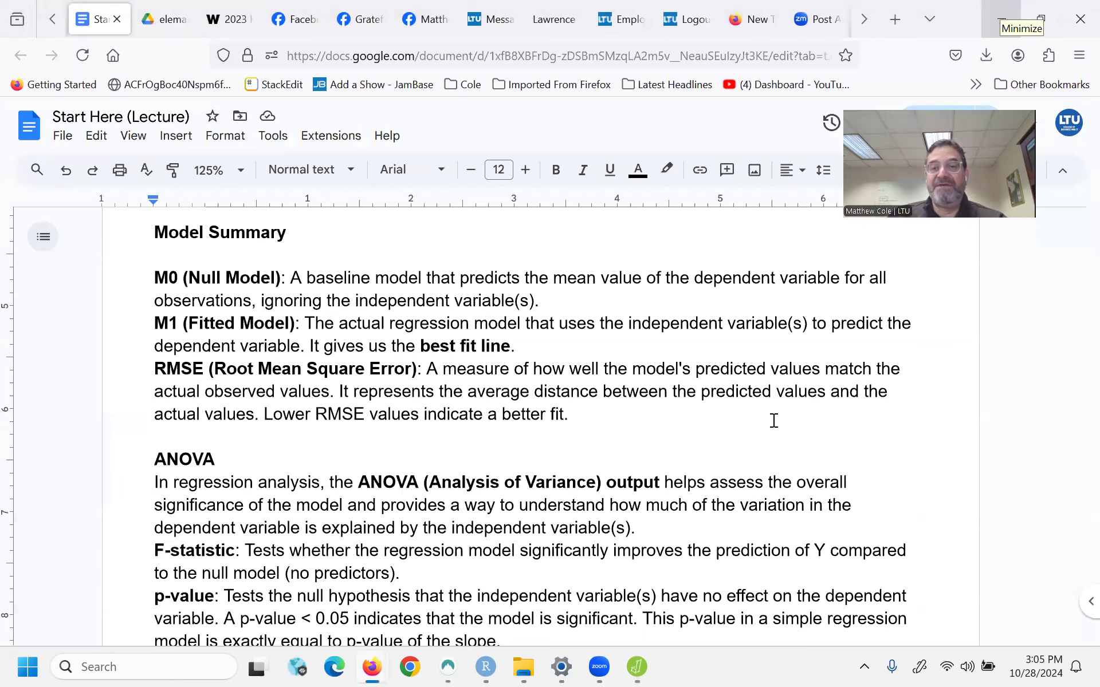
# - Read the ANOVA and Coefficients sections of the lecture notes, including the table comparing unstandardized and standardized coefficients
pyautogui.scroll(-2, 774, 421)
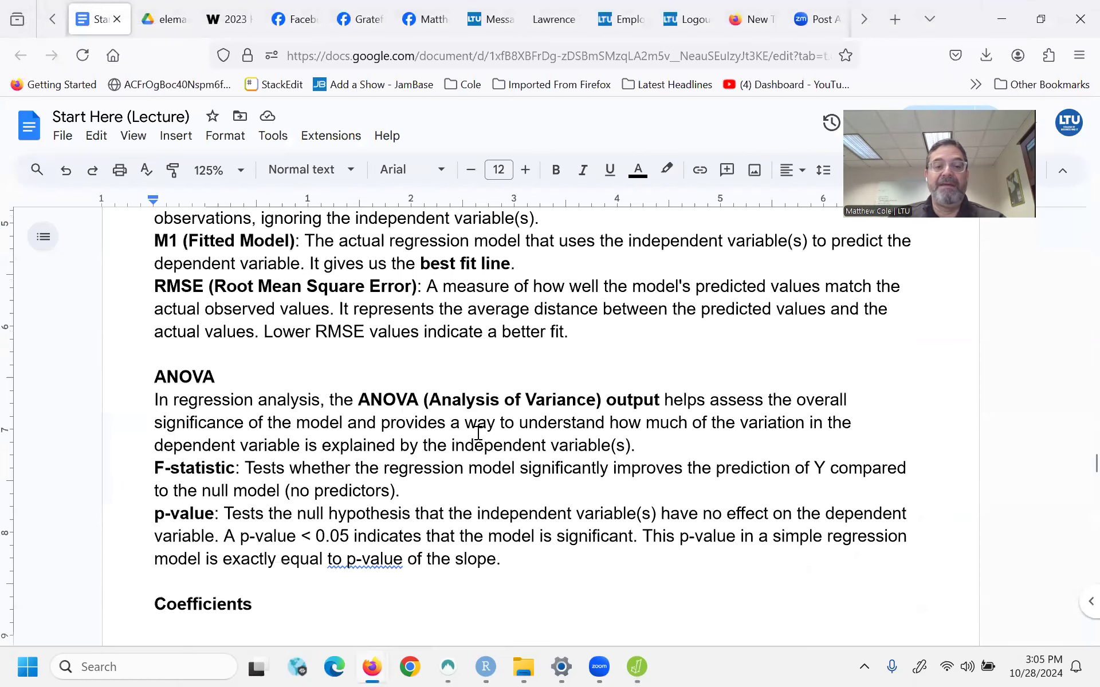
pyautogui.scroll(-8, 232, 410)
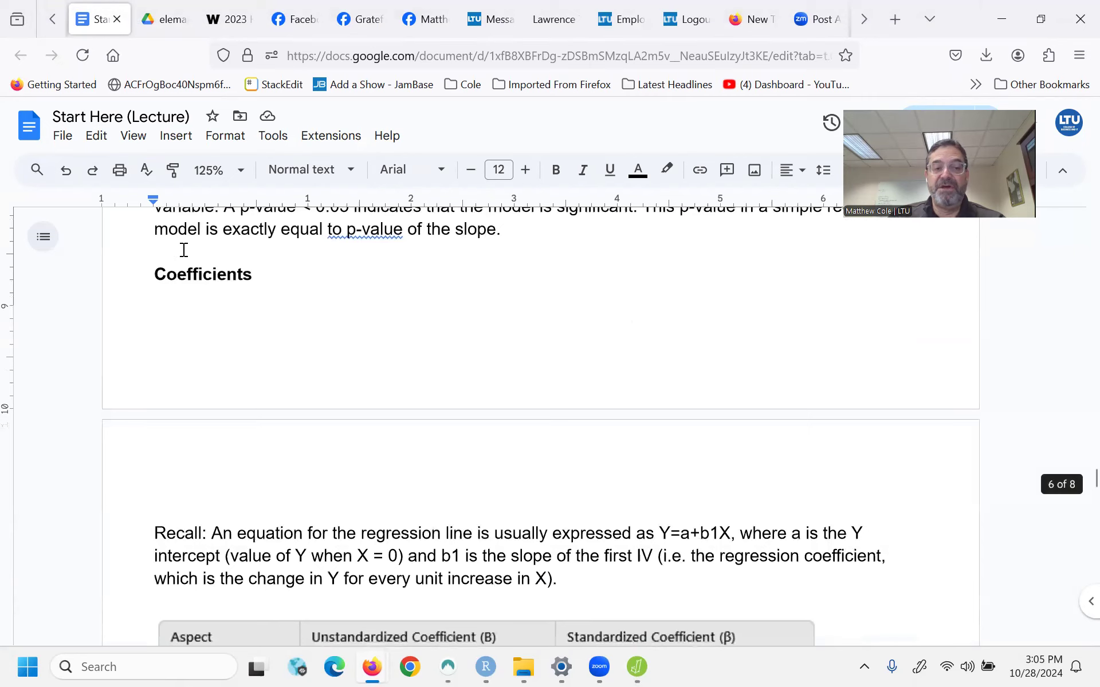
pyautogui.scroll(-4, 216, 289)
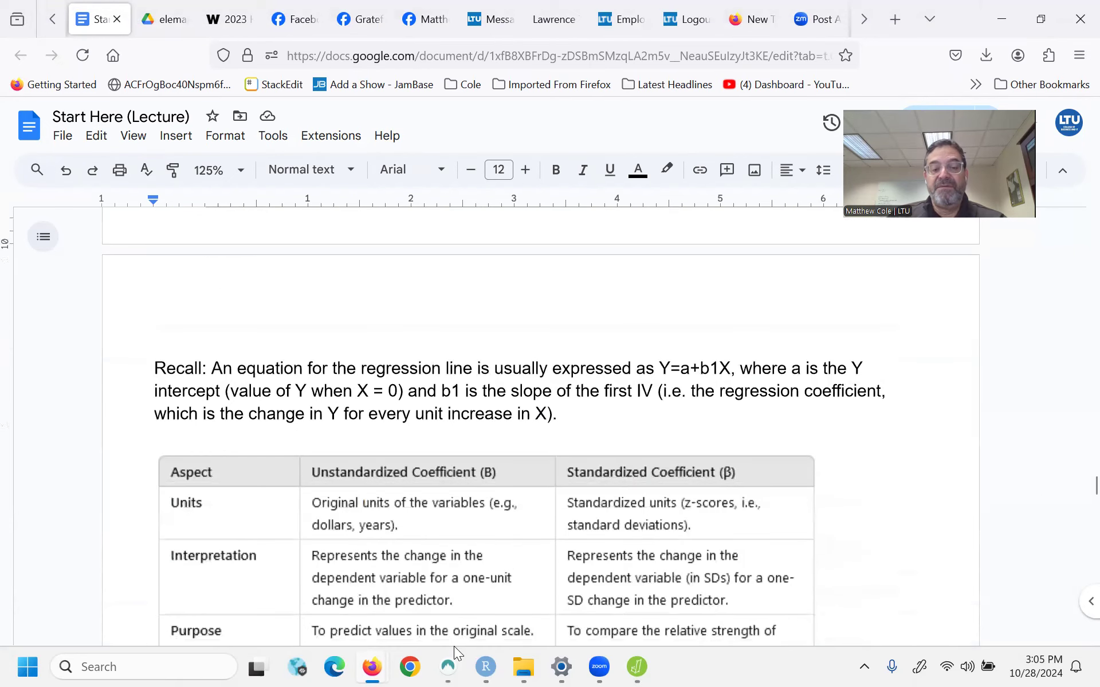
pyautogui.scroll(2, 453, 515)
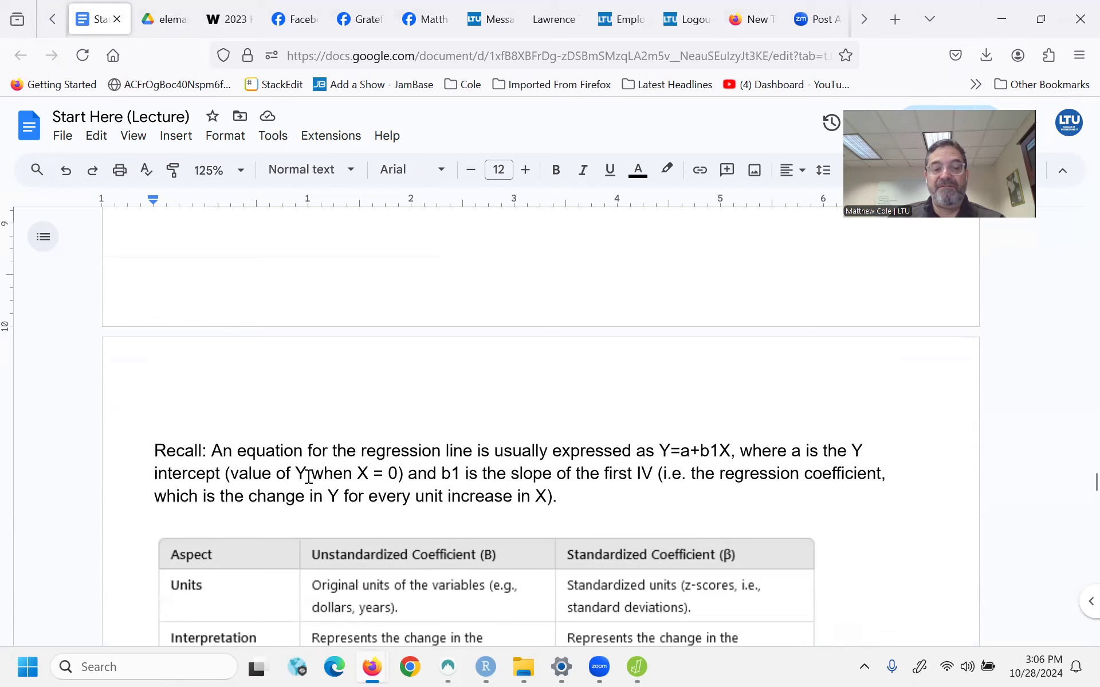
pyautogui.scroll(-3, 413, 456)
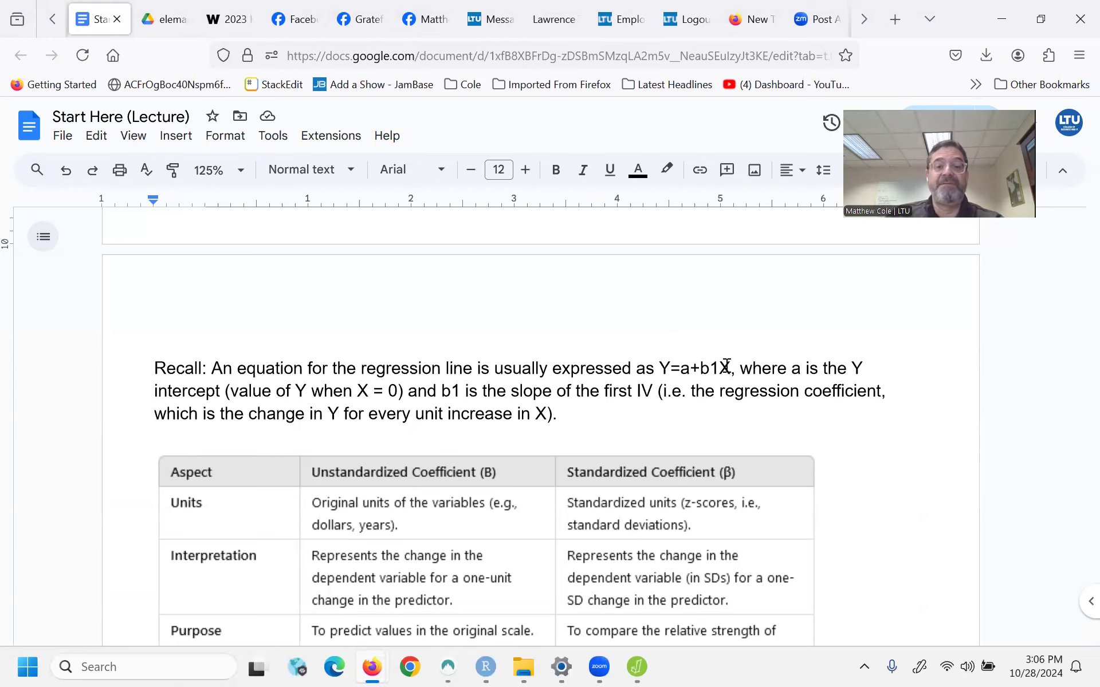
pyautogui.scroll(-3, 726, 364)
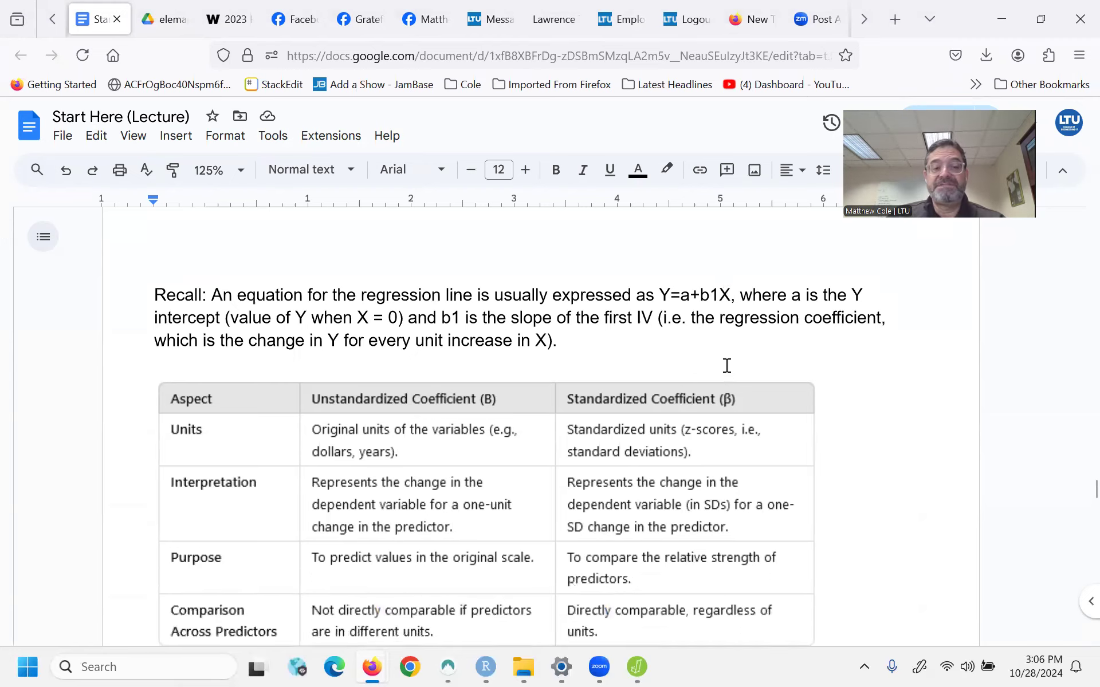
pyautogui.scroll(-3, 484, 421)
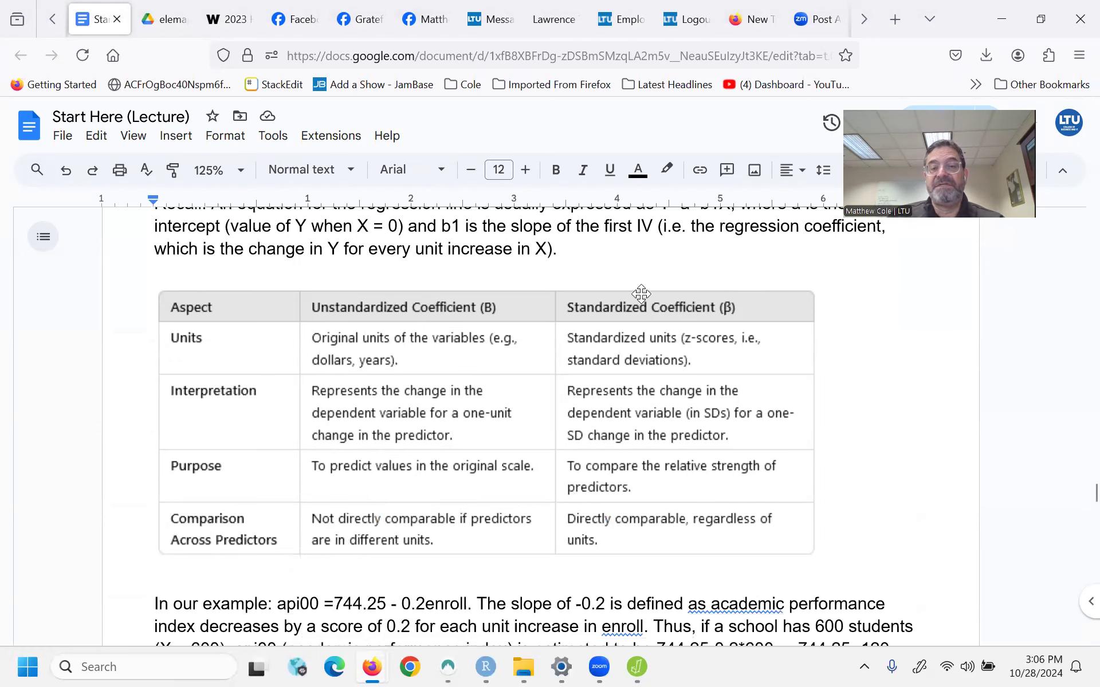
# - Switch to JASP and examine the Coefficients table of the Linear Regression output
pyautogui.click(636, 666)
pyautogui.scroll(-3, 304, 509)
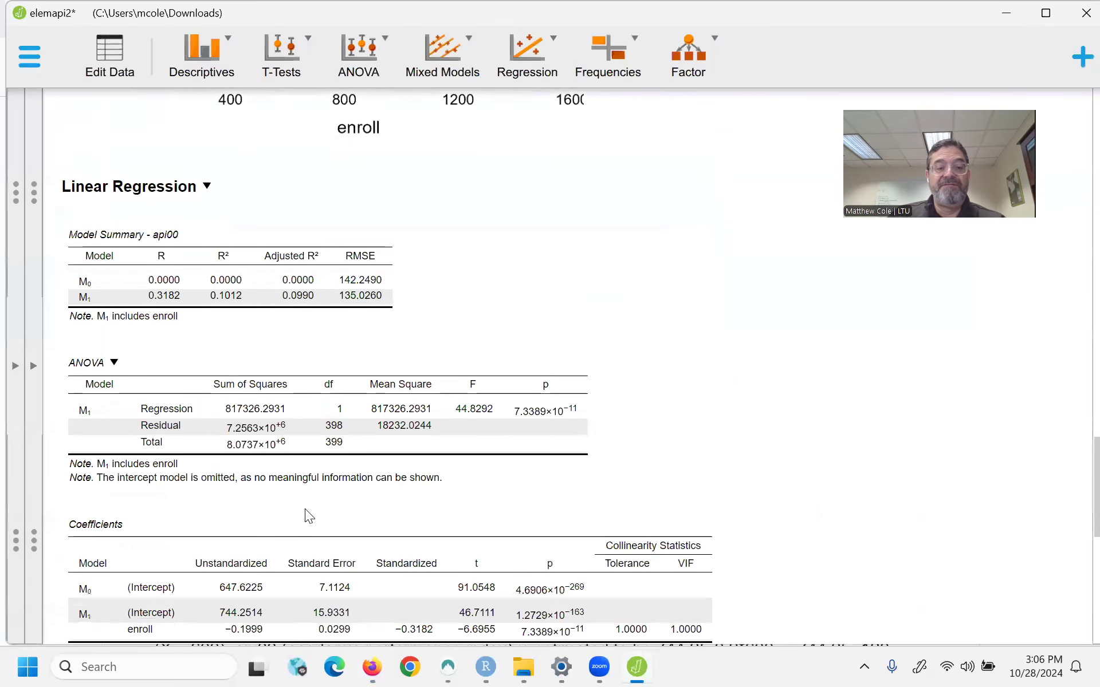
pyautogui.scroll(-1, 309, 475)
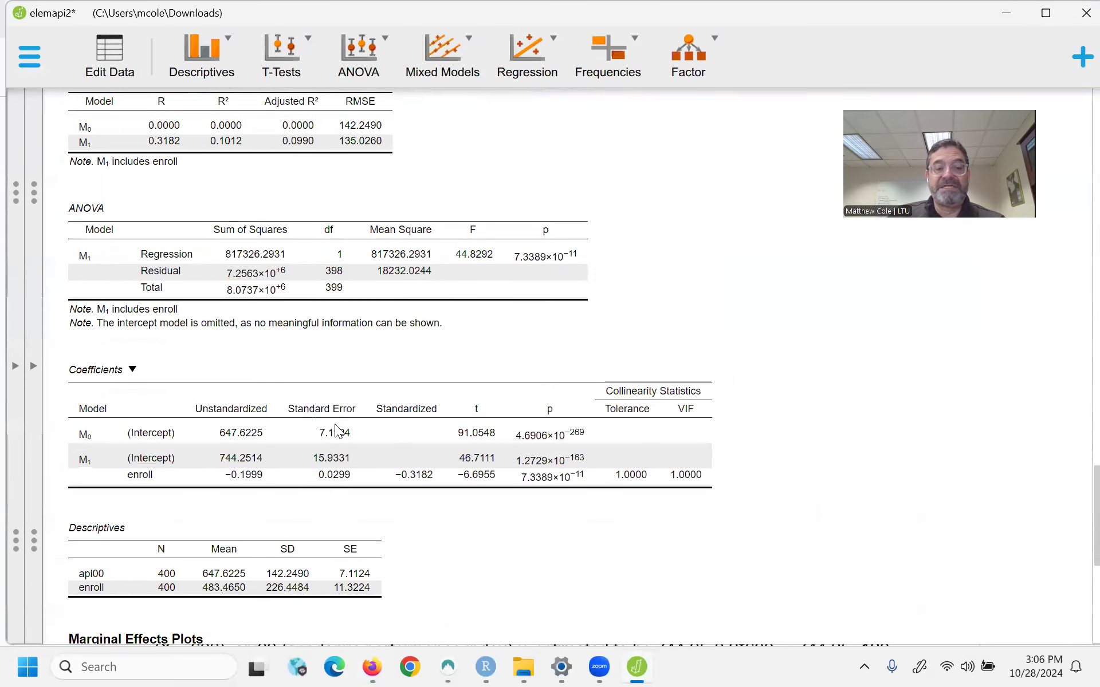
# - Reveal the Linear Regression settings and review the assigned variables and the selected Statistics options
pyautogui.click(34, 367)
pyautogui.scroll(-5, 287, 393)
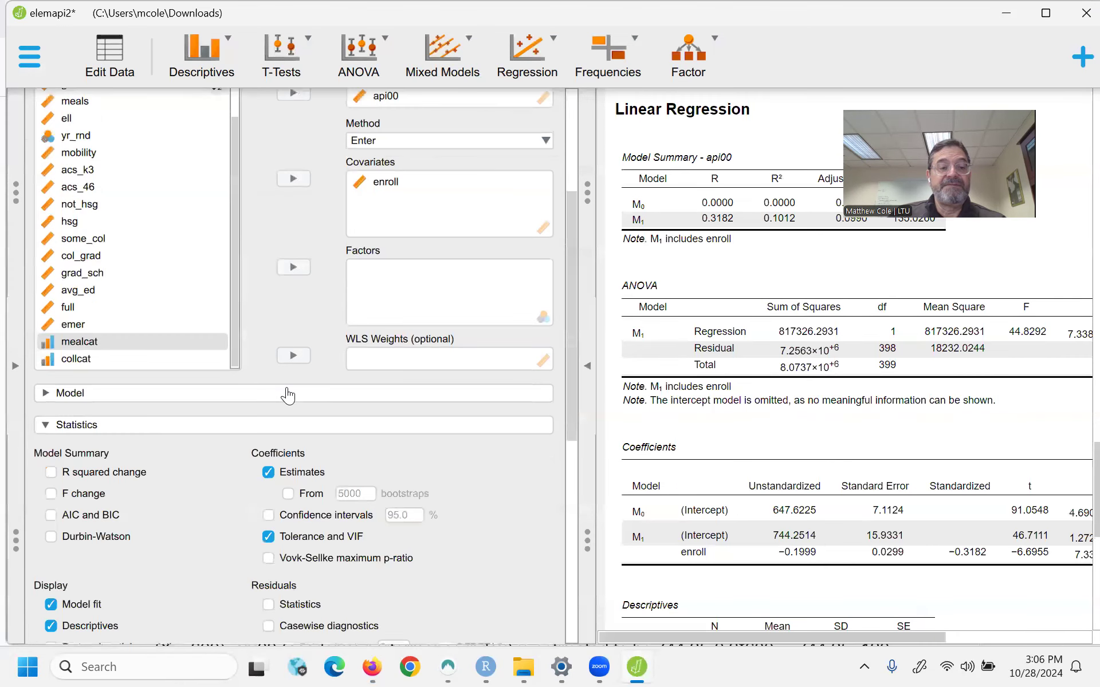
pyautogui.scroll(-1, 287, 393)
pyautogui.scroll(-2, 289, 401)
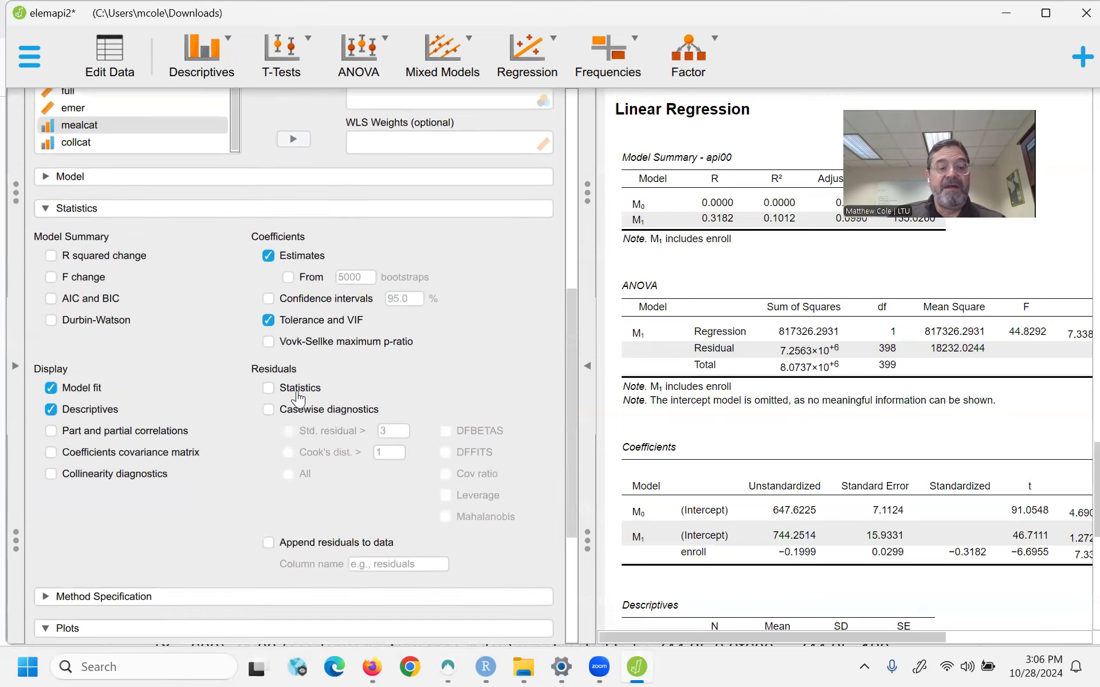
pyautogui.scroll(3, 297, 398)
pyautogui.scroll(5, 298, 398)
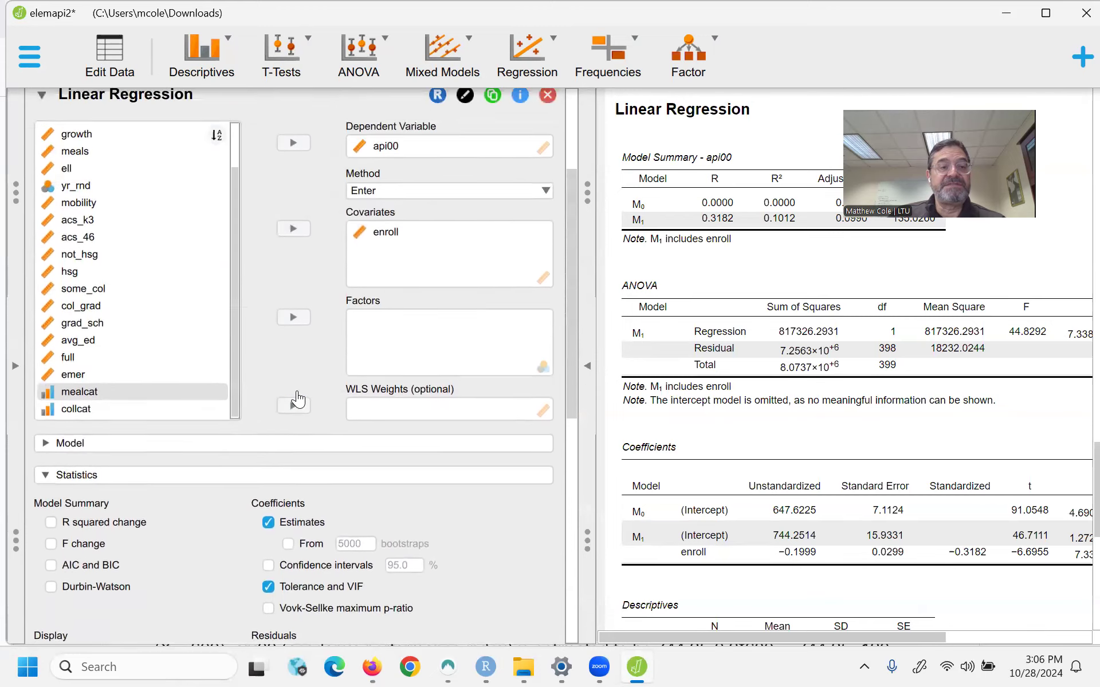
pyautogui.scroll(-4, 298, 399)
pyautogui.scroll(-3, 298, 399)
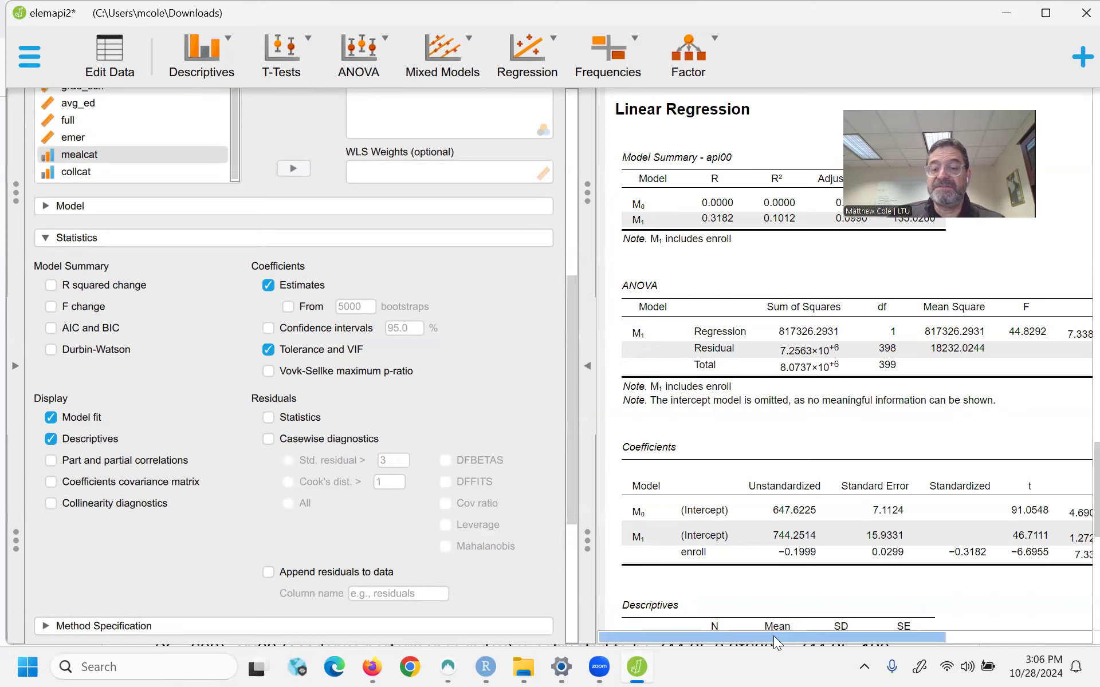
# - Examine the M0 and M1 rows across the full width of the Coefficients table, and return to the lecture notes
pyautogui.moveTo(773, 636); pyautogui.dragTo(812, 635)
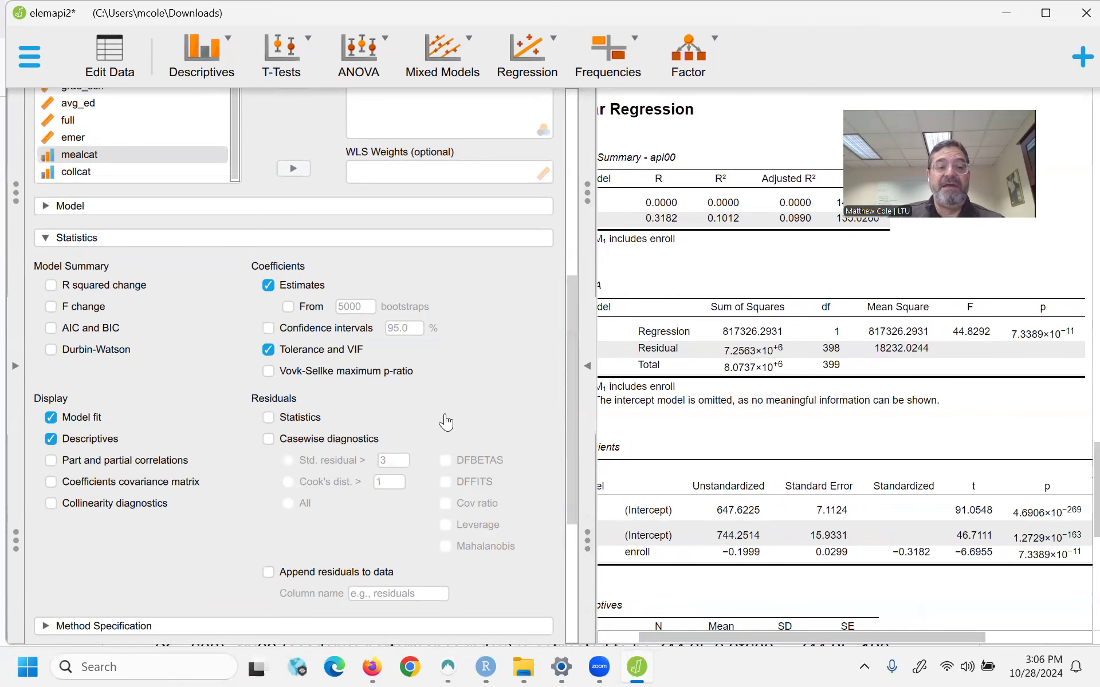
pyautogui.scroll(-1, 446, 422)
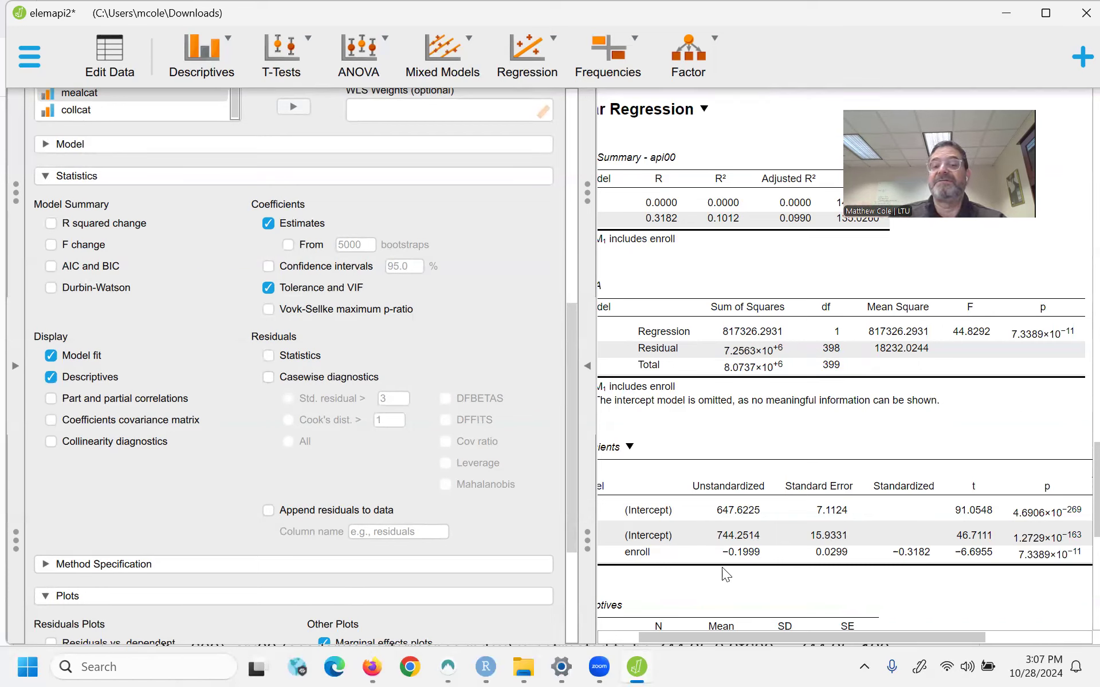
pyautogui.moveTo(697, 635); pyautogui.dragTo(659, 624)
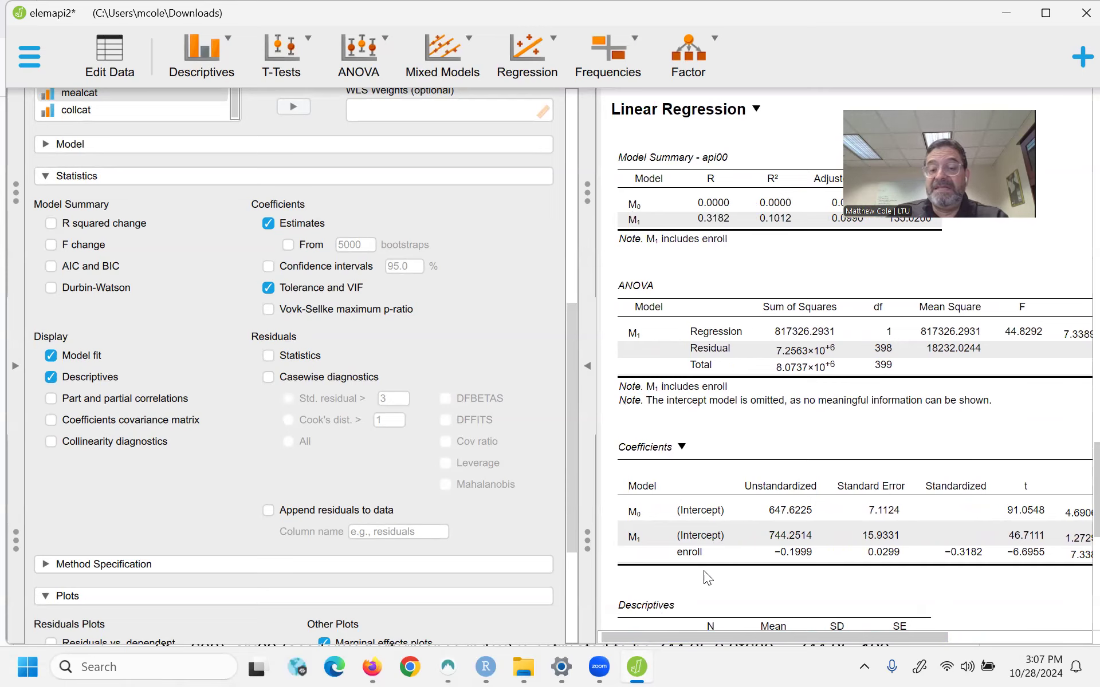
pyautogui.moveTo(777, 636); pyautogui.dragTo(780, 635)
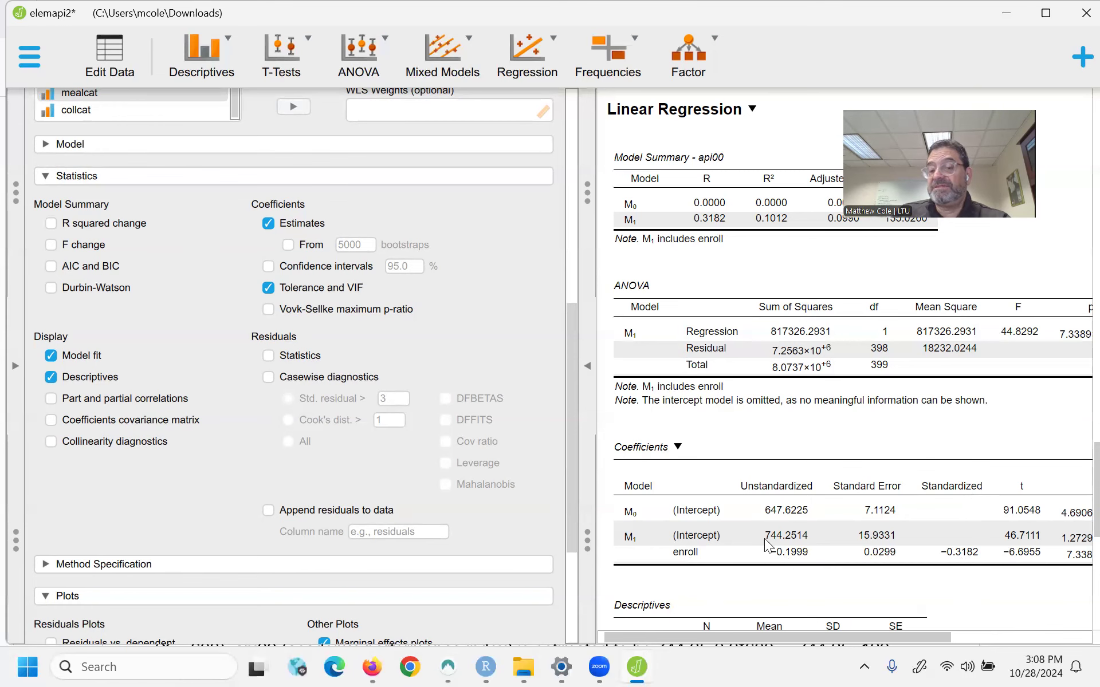
pyautogui.click(1006, 13)
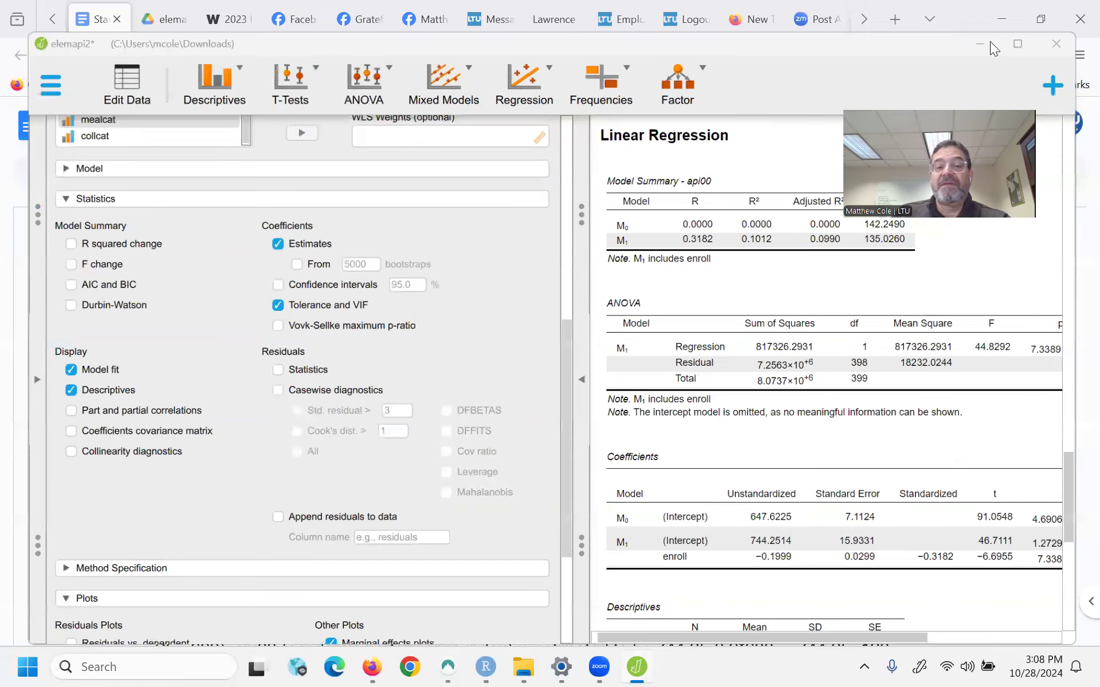
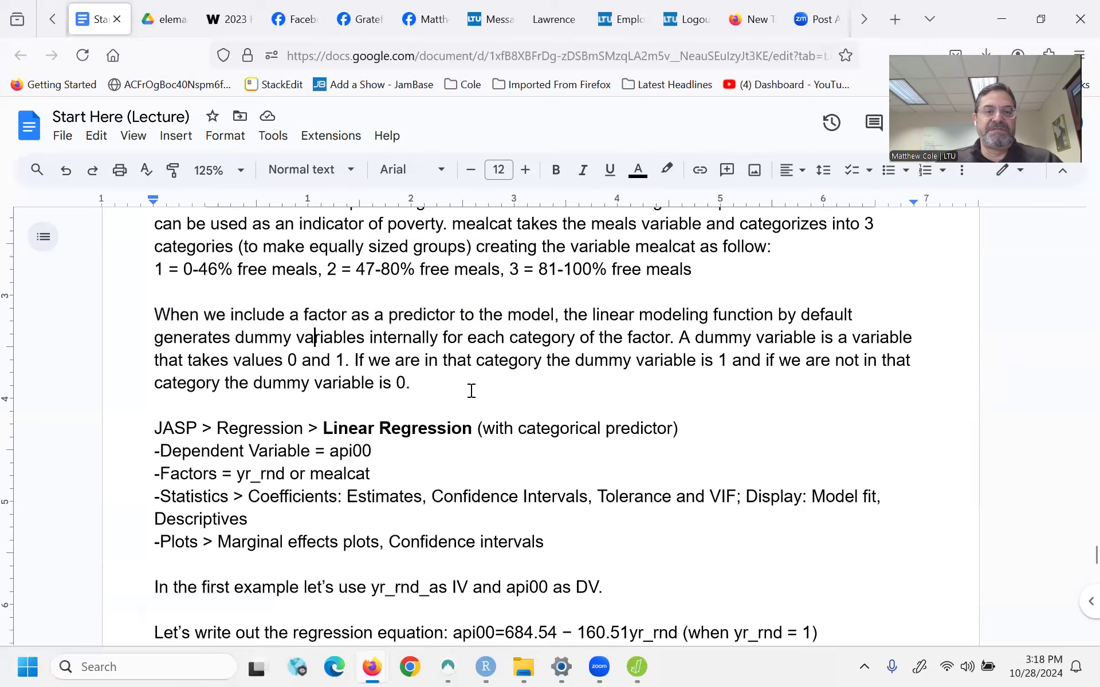
# - Switch to JASP and collapse the Descriptive Statistics analysis of meals split by mealcat
pyautogui.moveTo(654, 660)
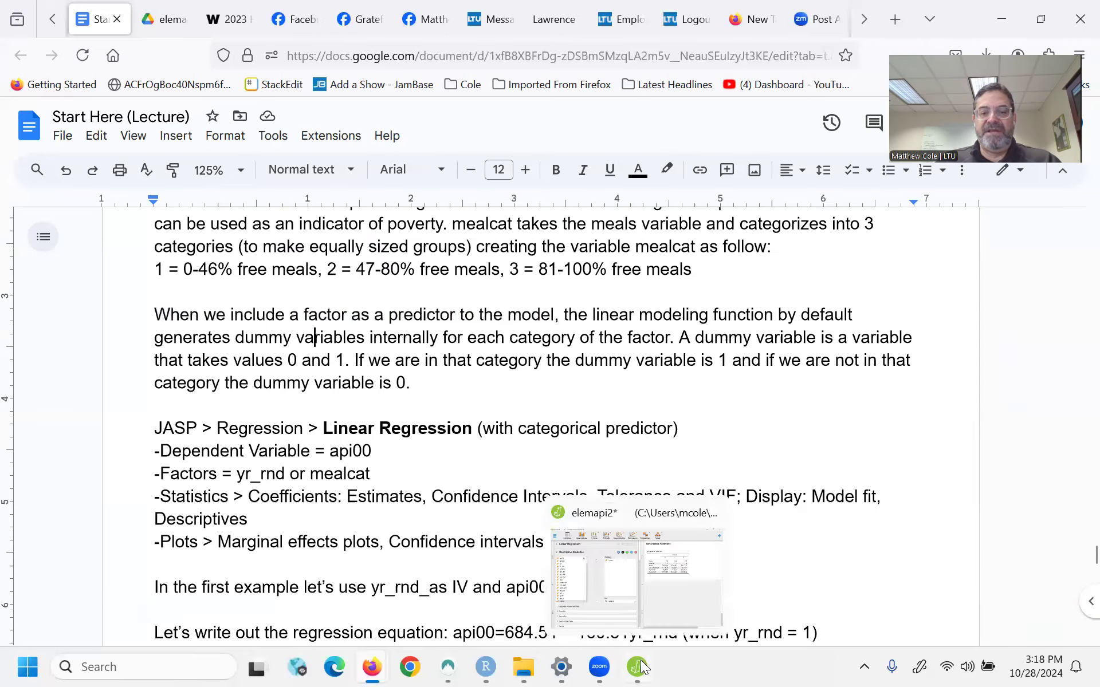
pyautogui.click(619, 609)
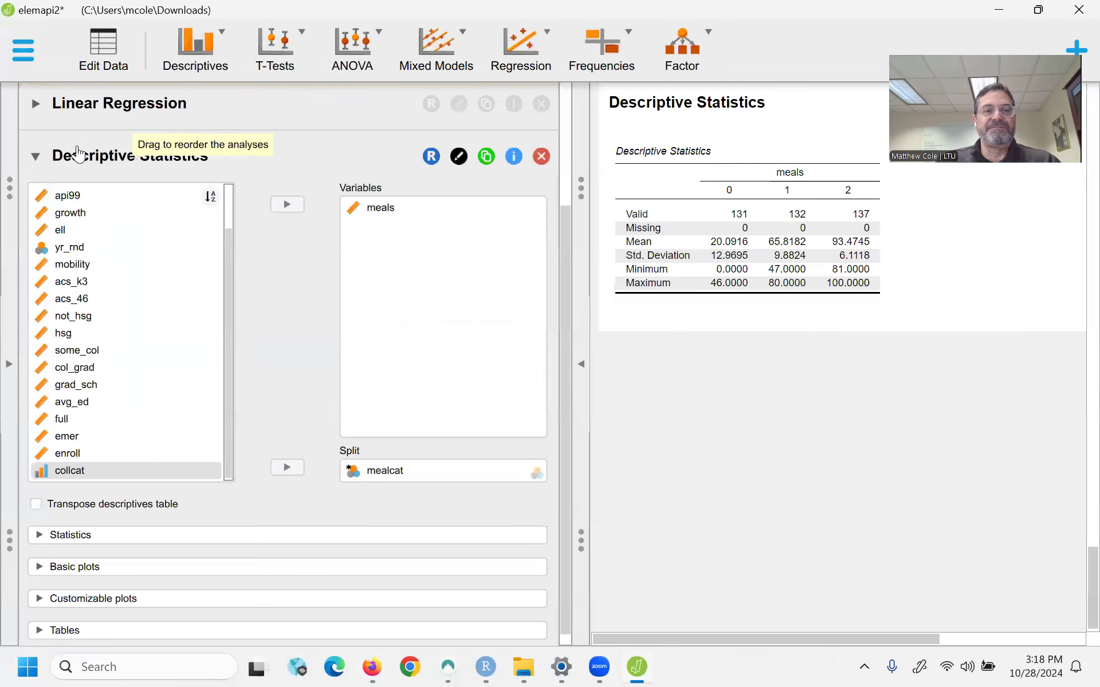
pyautogui.click(34, 158)
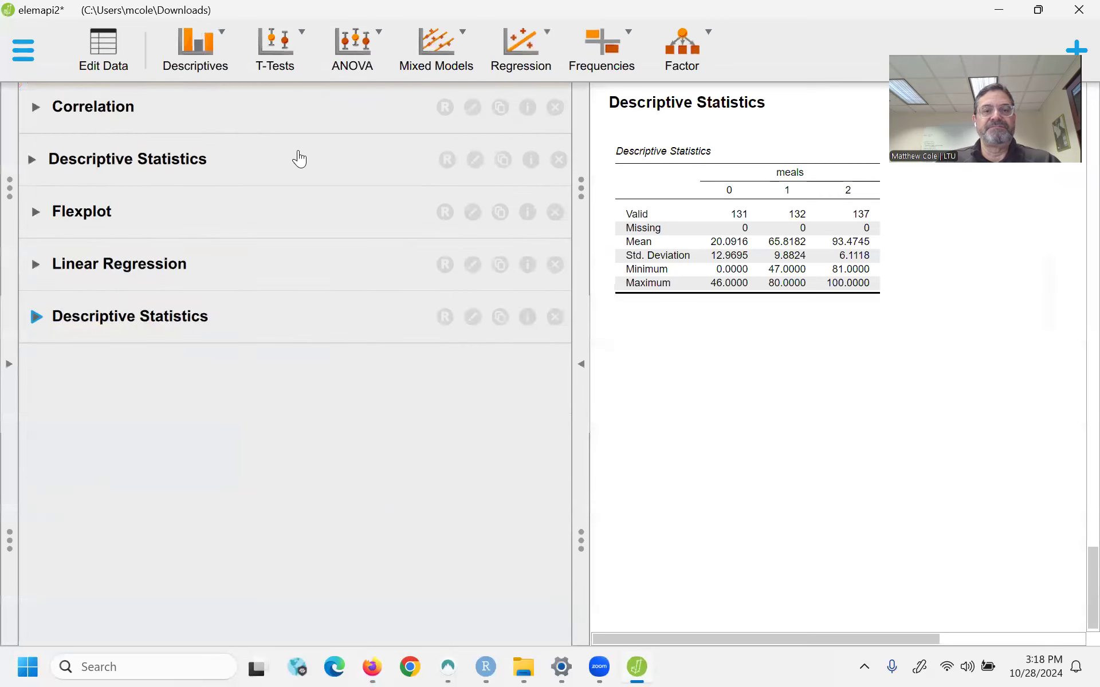
# - Add a classical Correlation analysis with api00 and yr_rnd as the variables
pyautogui.click(521, 51)
pyautogui.click(531, 130)
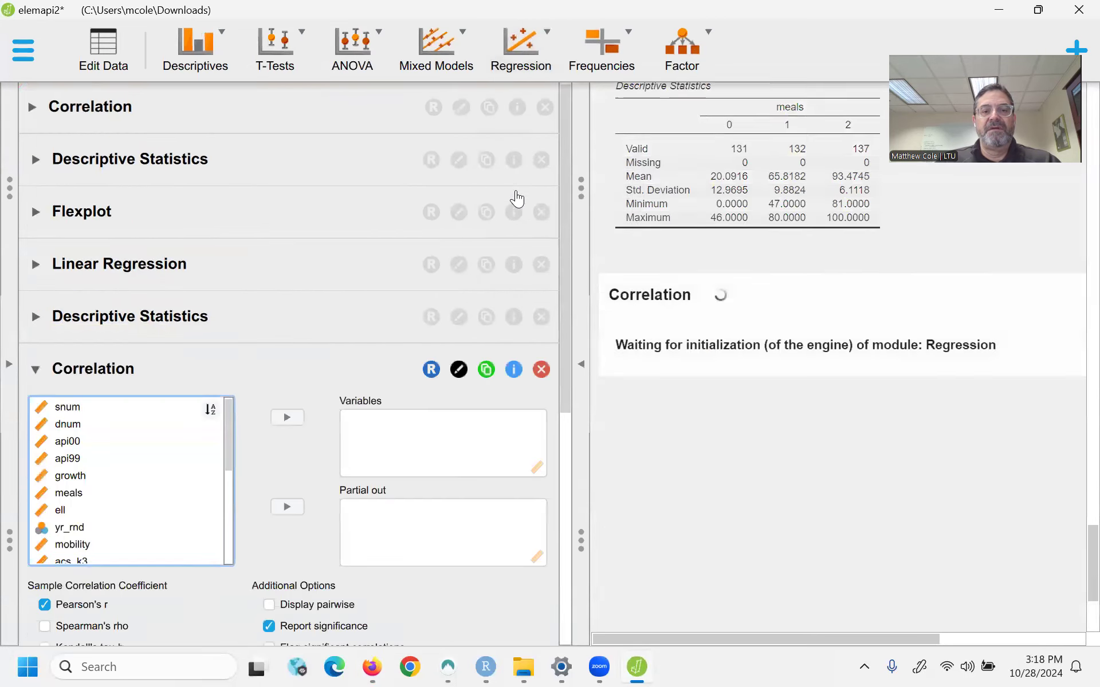
pyautogui.click(75, 180)
pyautogui.click(288, 155)
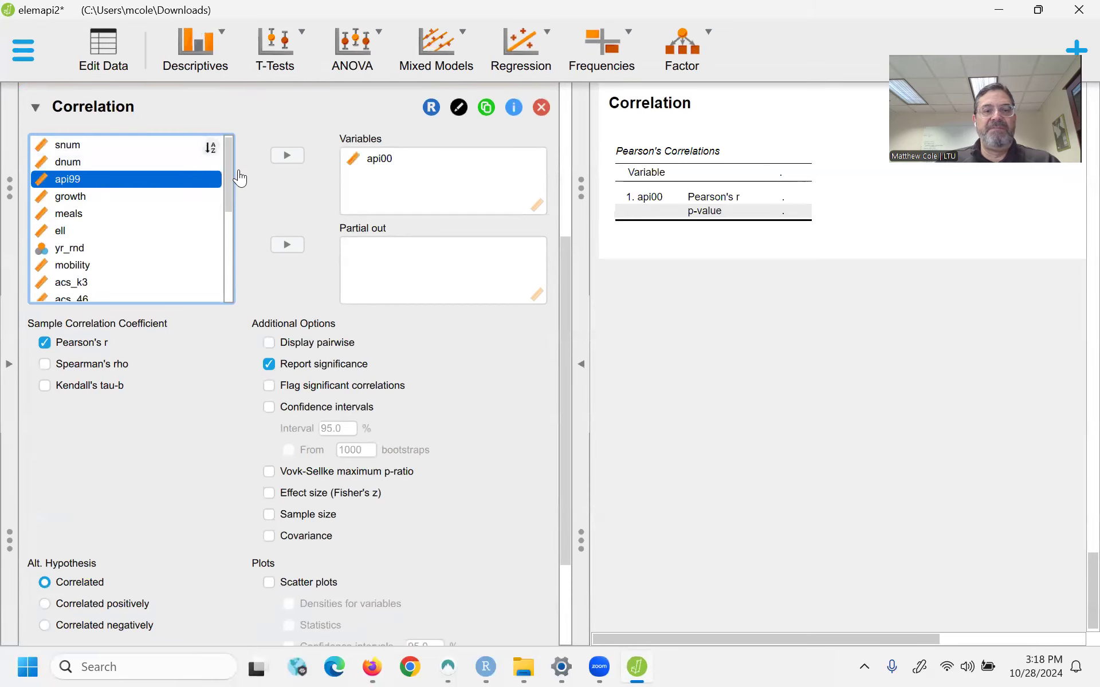
pyautogui.moveTo(229, 189); pyautogui.dragTo(229, 211)
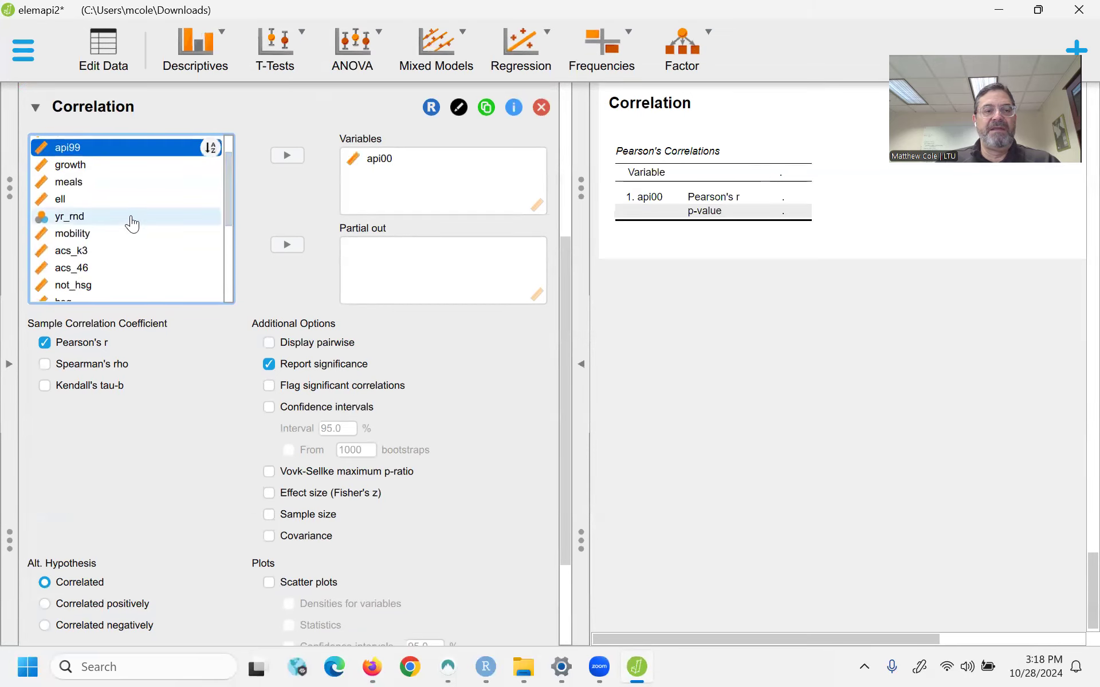
pyautogui.click(114, 216)
pyautogui.click(278, 162)
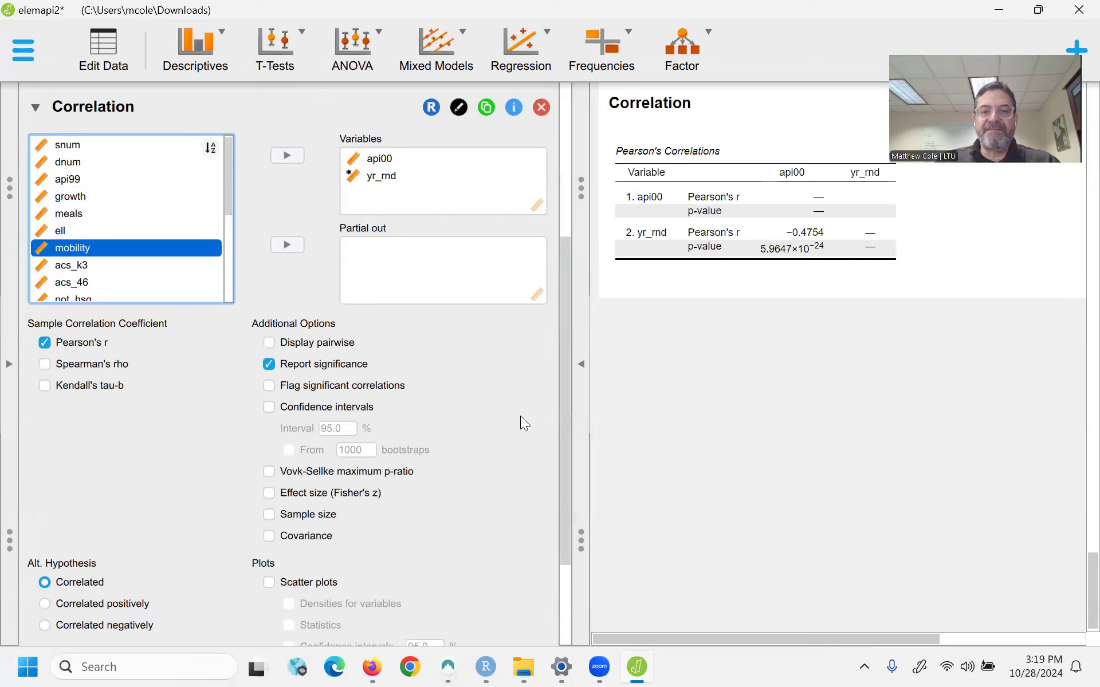
# - Turn on scatter plots for the correlation of api00 and yr_rnd and examine the resulting correlation plot
pyautogui.scroll(-3, 551, 503)
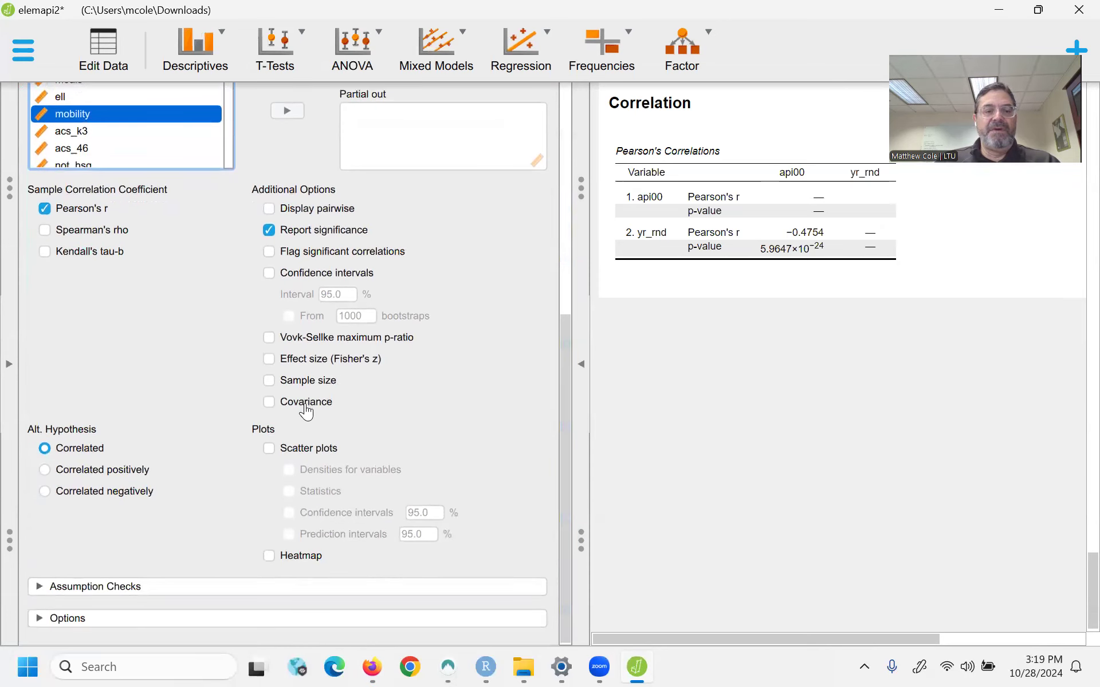
pyautogui.click(266, 451)
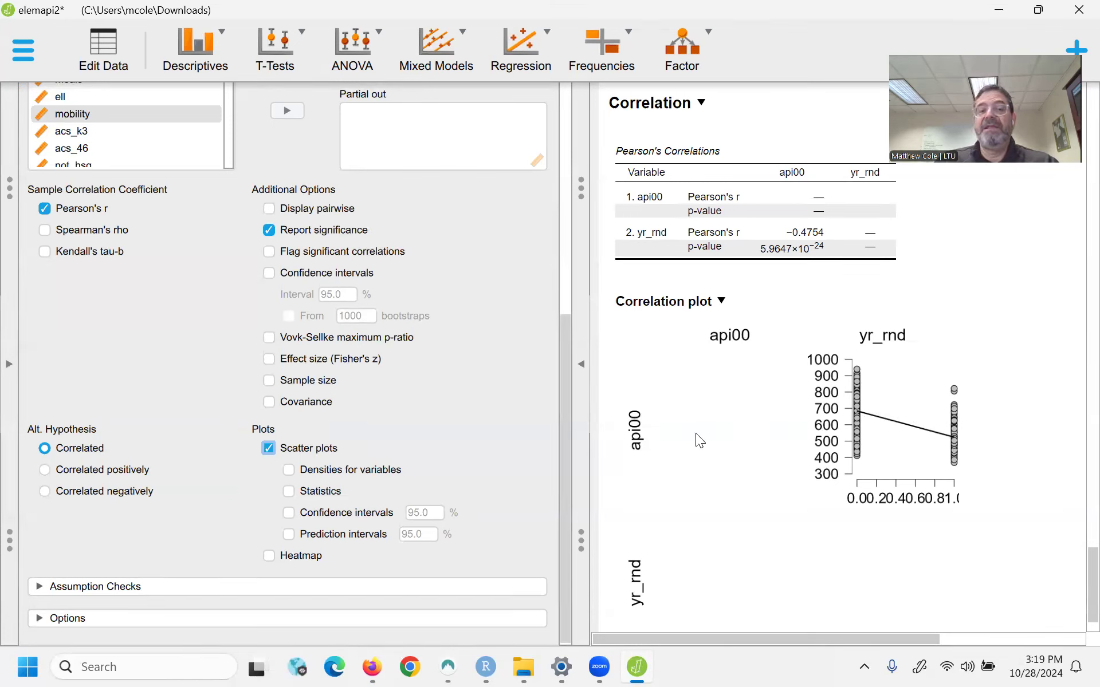
pyautogui.scroll(2, 434, 401)
pyautogui.scroll(-2, 434, 401)
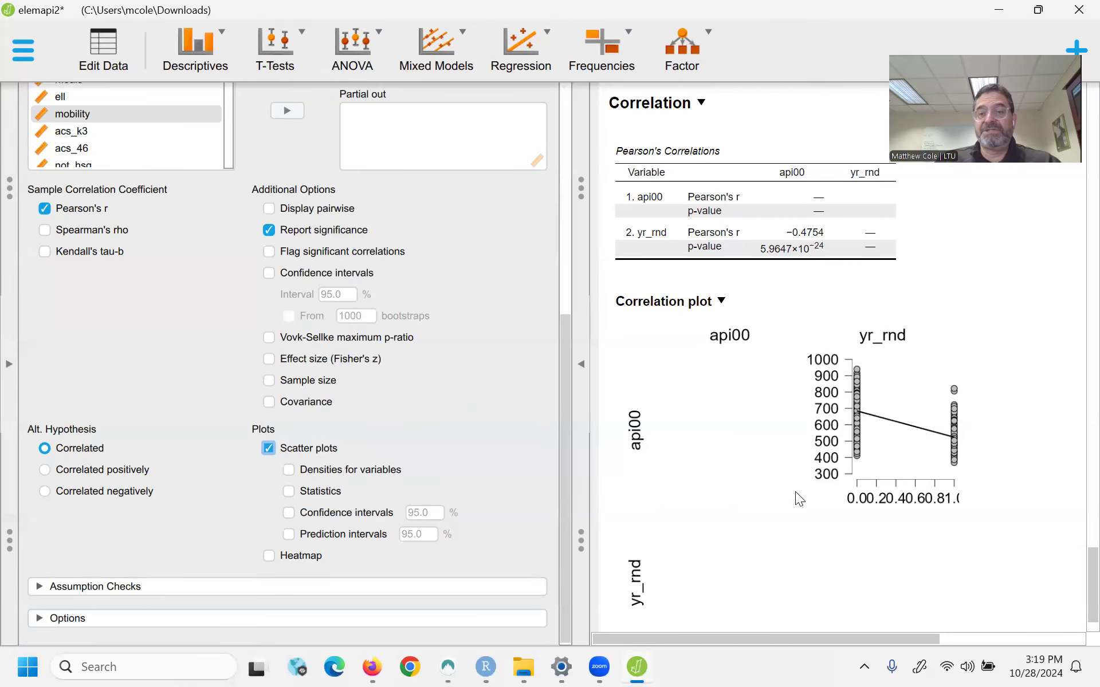
pyautogui.scroll(-1, 847, 532)
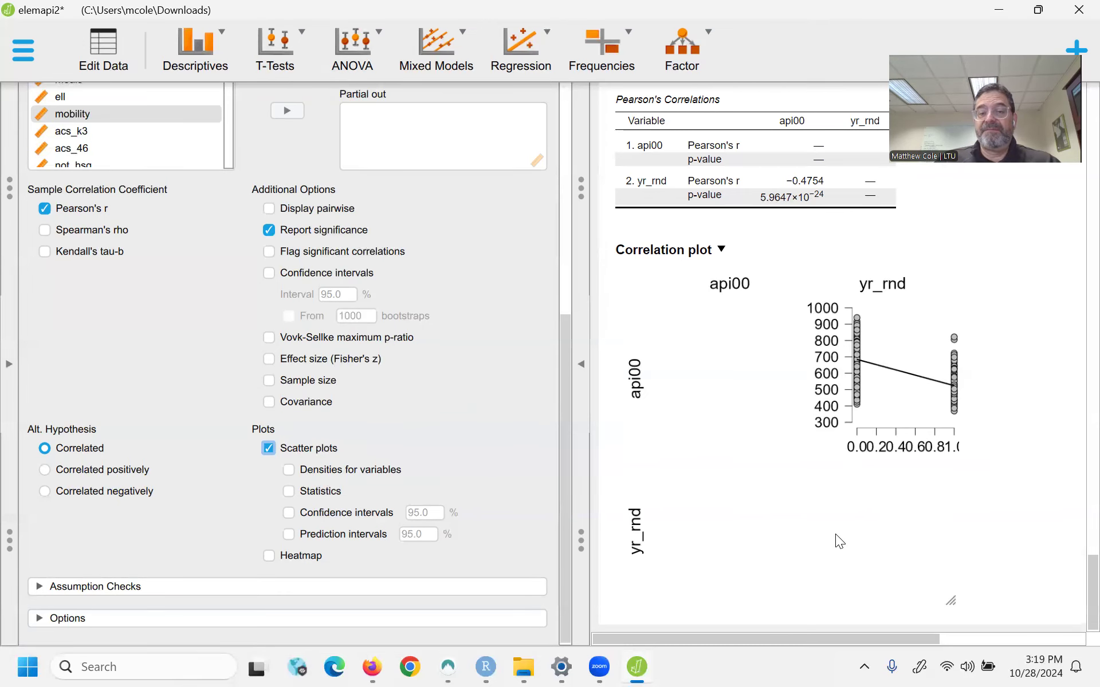
pyautogui.scroll(2, 469, 441)
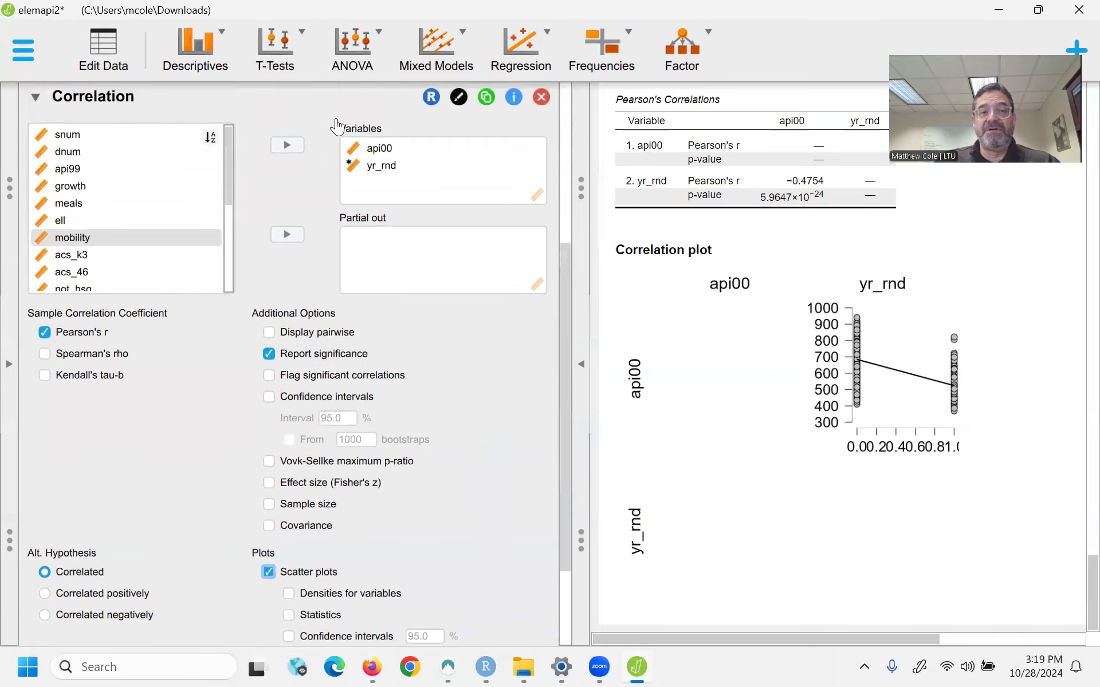
# - Add a classical Linear Regression with api00 as the dependent variable and yr_rnd as a covariate, and examine its Coefficients table
pyautogui.click(521, 53)
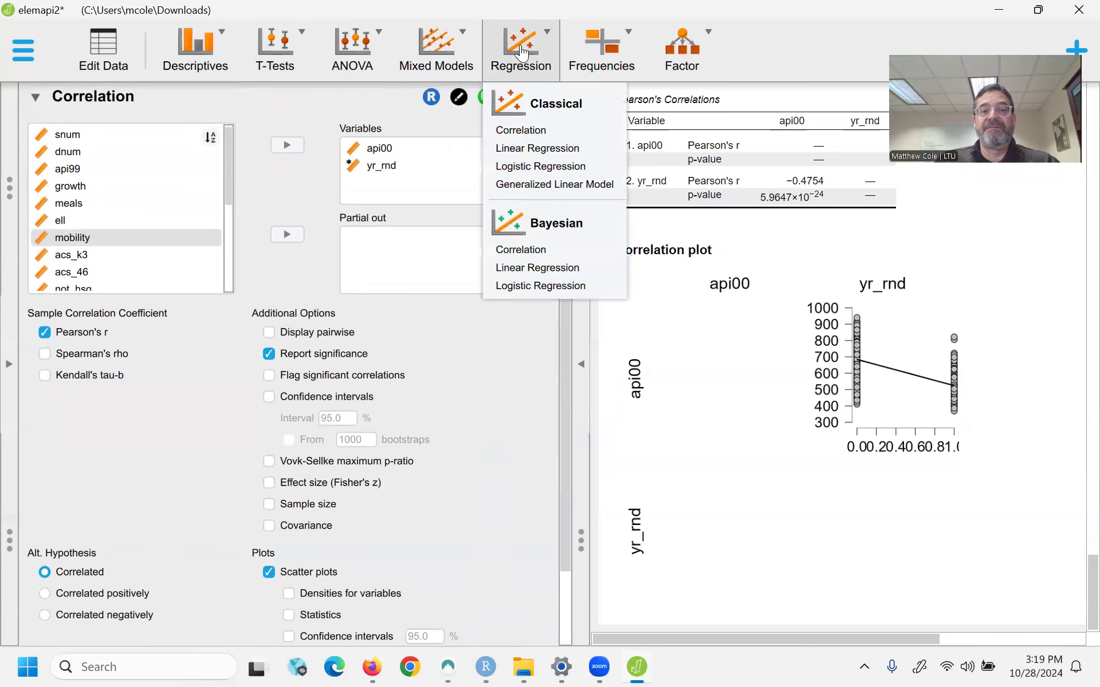
pyautogui.click(532, 148)
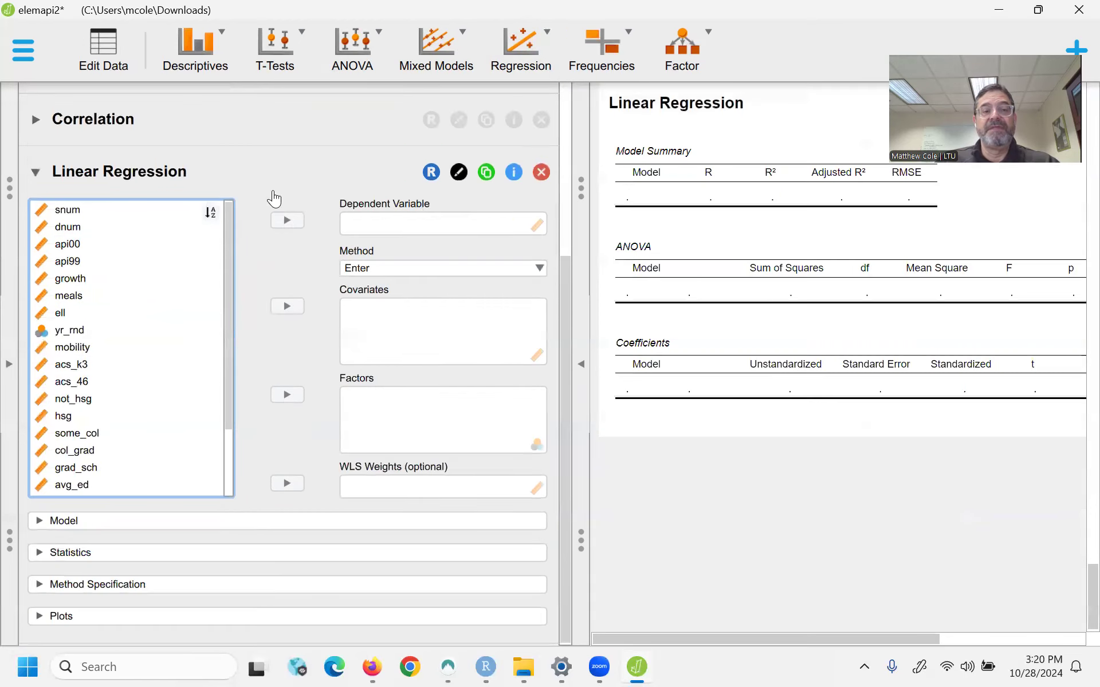
pyautogui.click(65, 246)
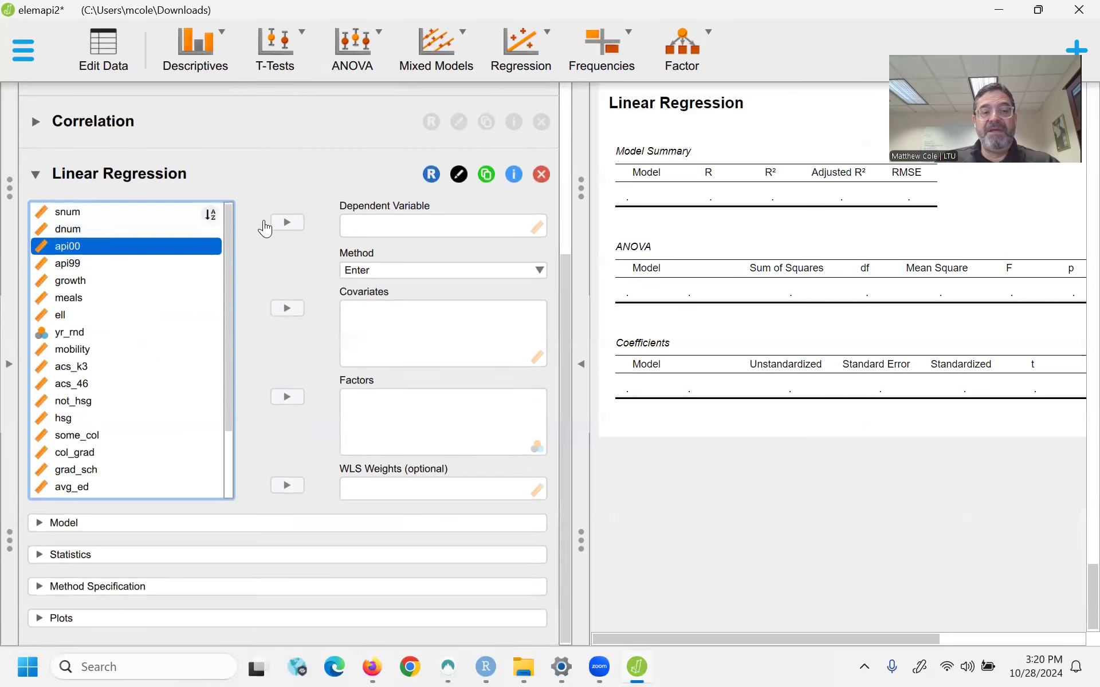
pyautogui.click(286, 221)
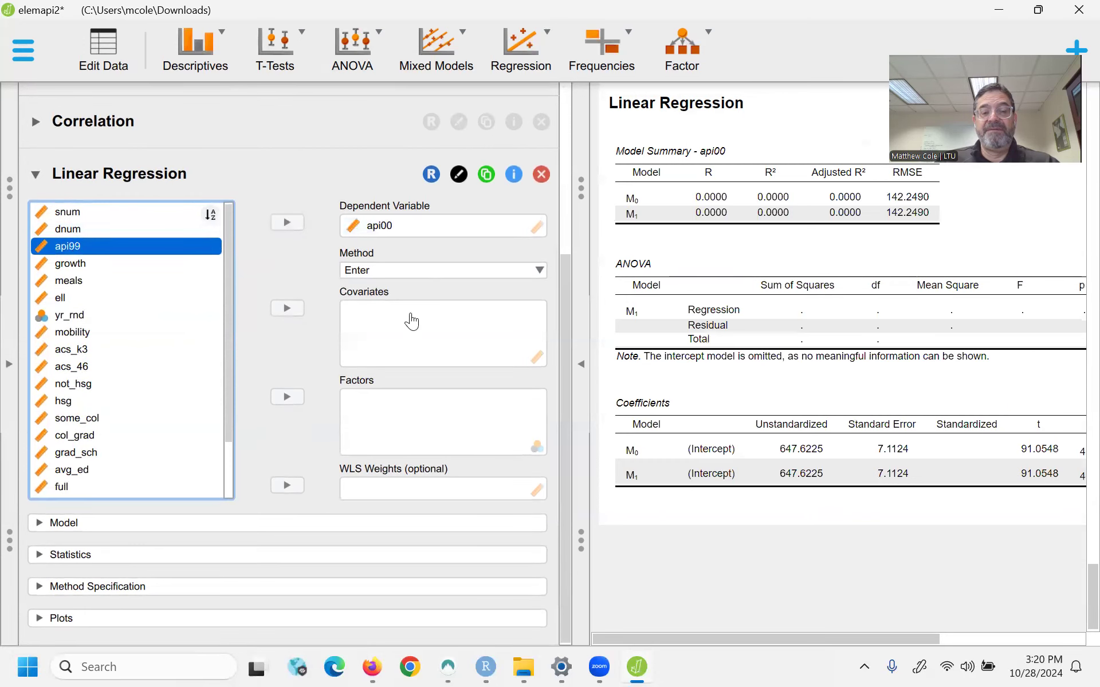
pyautogui.click(86, 315)
pyautogui.click(284, 308)
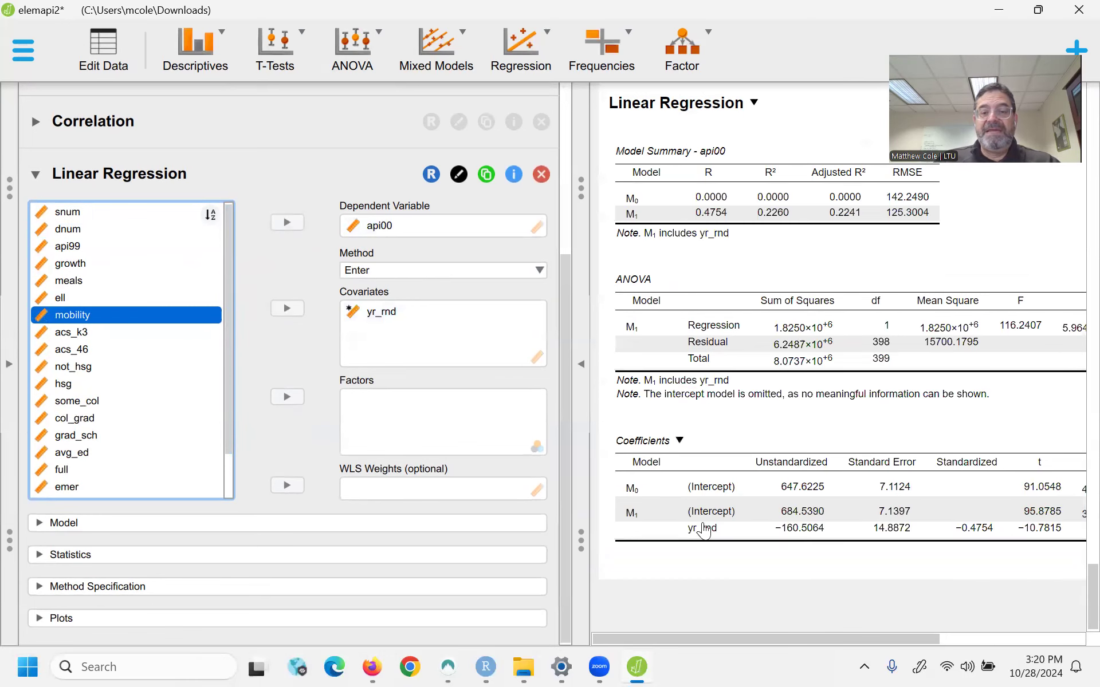
pyautogui.moveTo(712, 646)
pyautogui.mouseDown()
pyautogui.moveTo(777, 647)
pyautogui.moveTo(699, 645)
pyautogui.mouseUp()
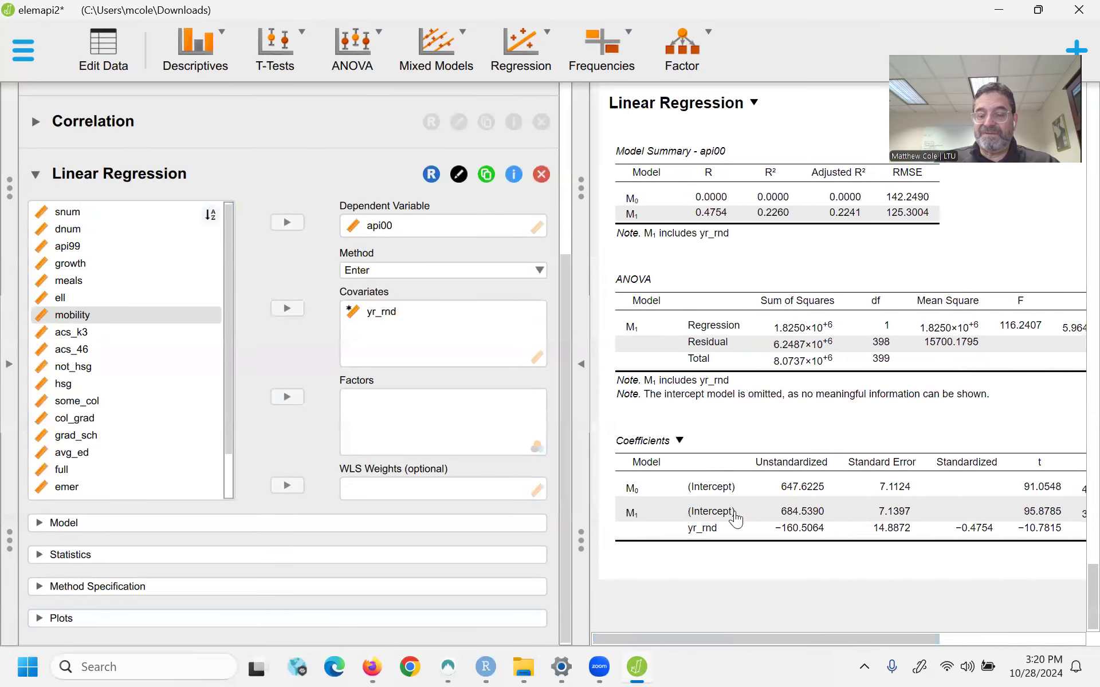
# - Clear the regression's covariates and assign yr_rnd as a factor instead
pyautogui.moveTo(384, 315)
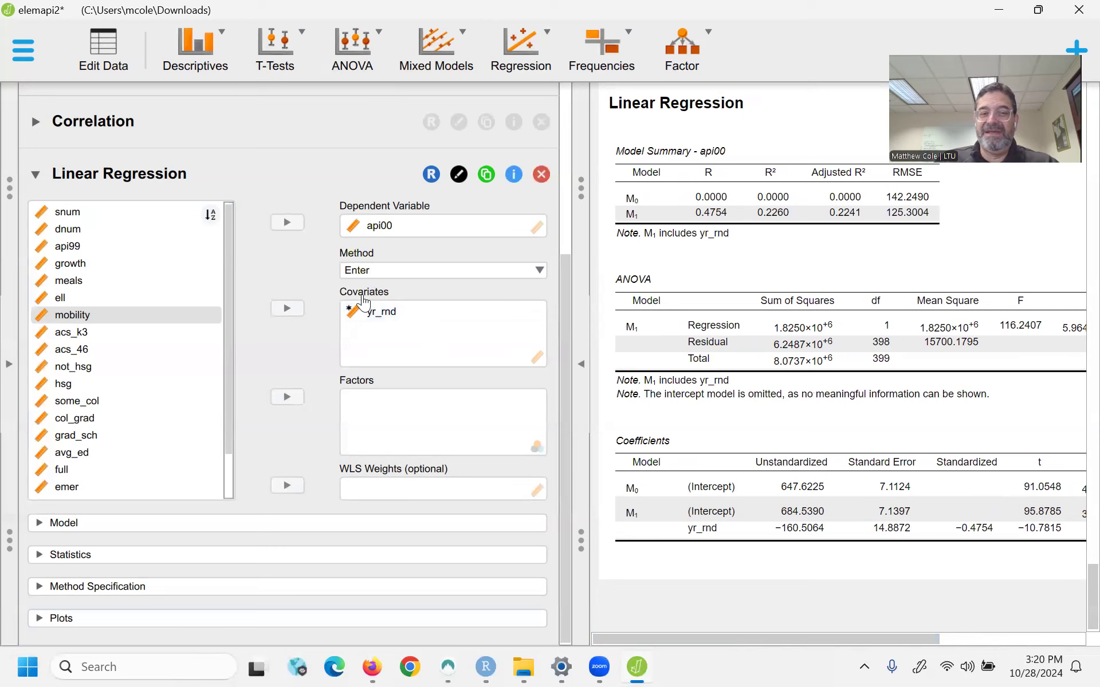
pyautogui.click(375, 314)
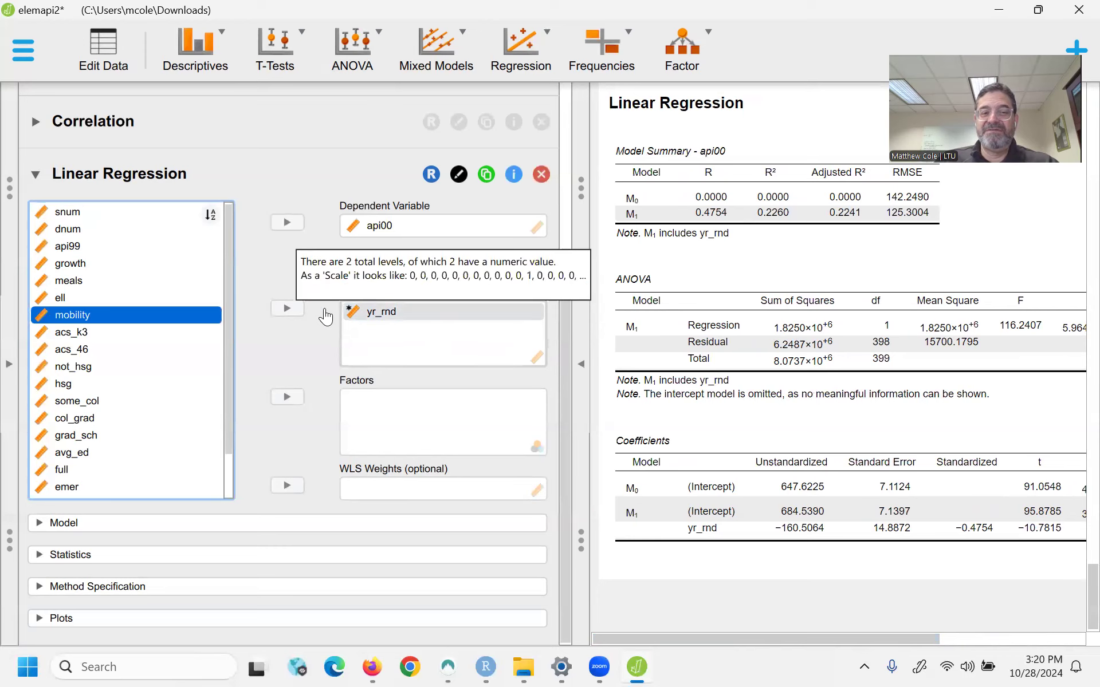
pyautogui.click(288, 311)
pyautogui.doubleClick(378, 332)
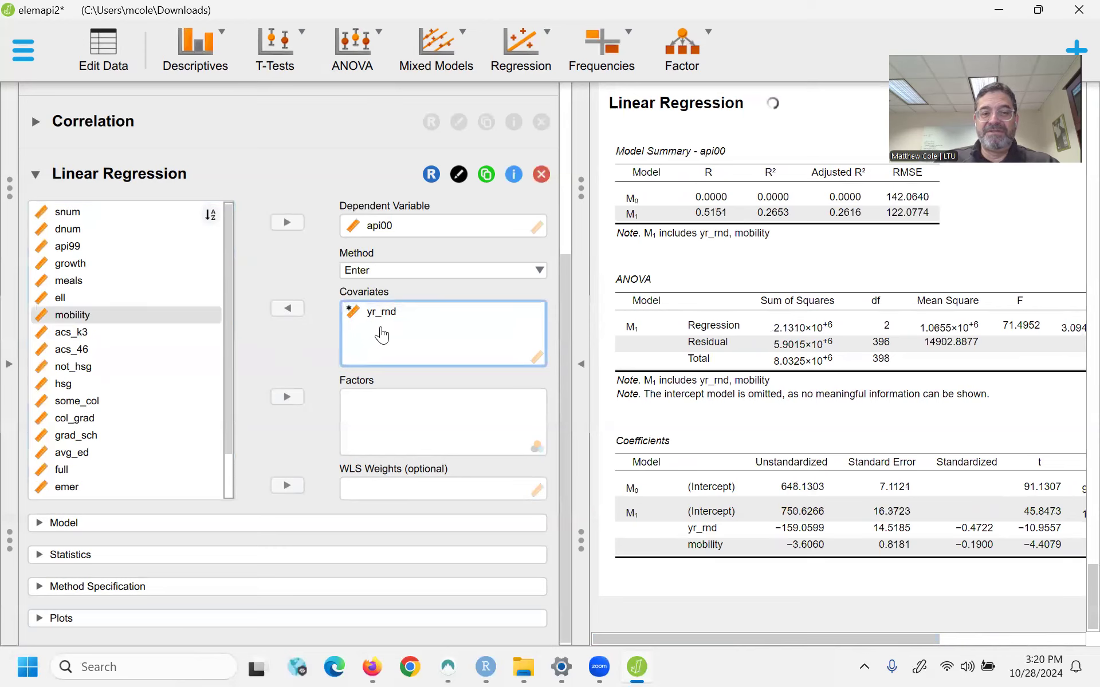
pyautogui.click(388, 317)
pyautogui.doubleClick(388, 319)
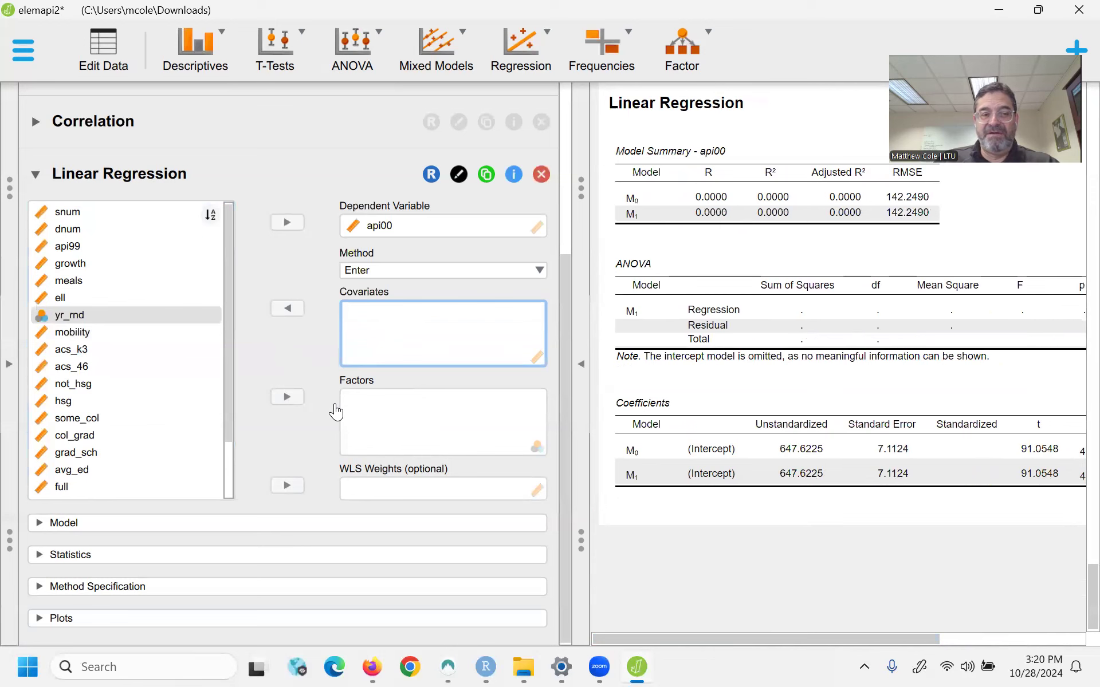
pyautogui.click(277, 404)
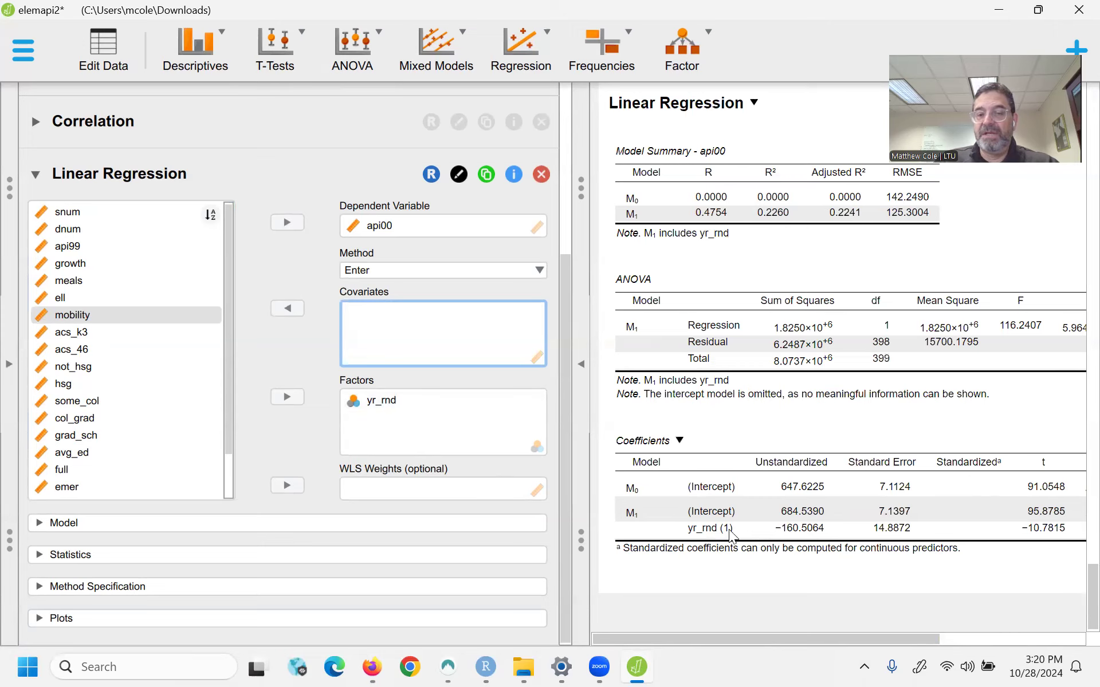
# - Replace yr_rnd with mealcat as the factor in the api00 regression
pyautogui.doubleClick(372, 401)
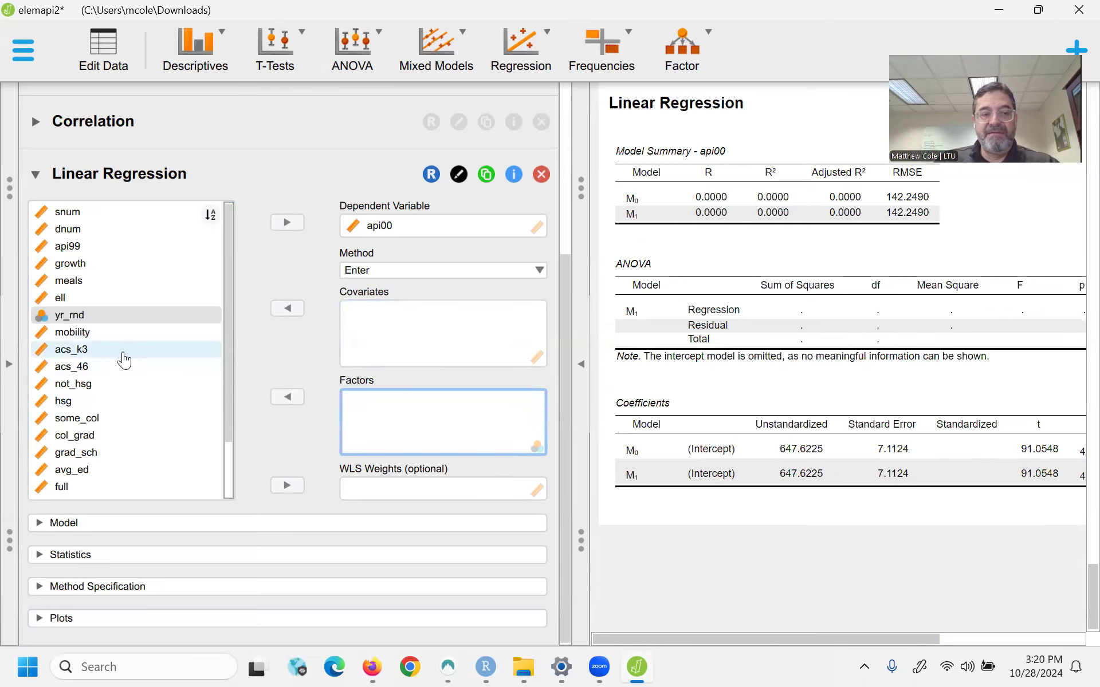
pyautogui.scroll(-2, 115, 395)
pyautogui.click(75, 473)
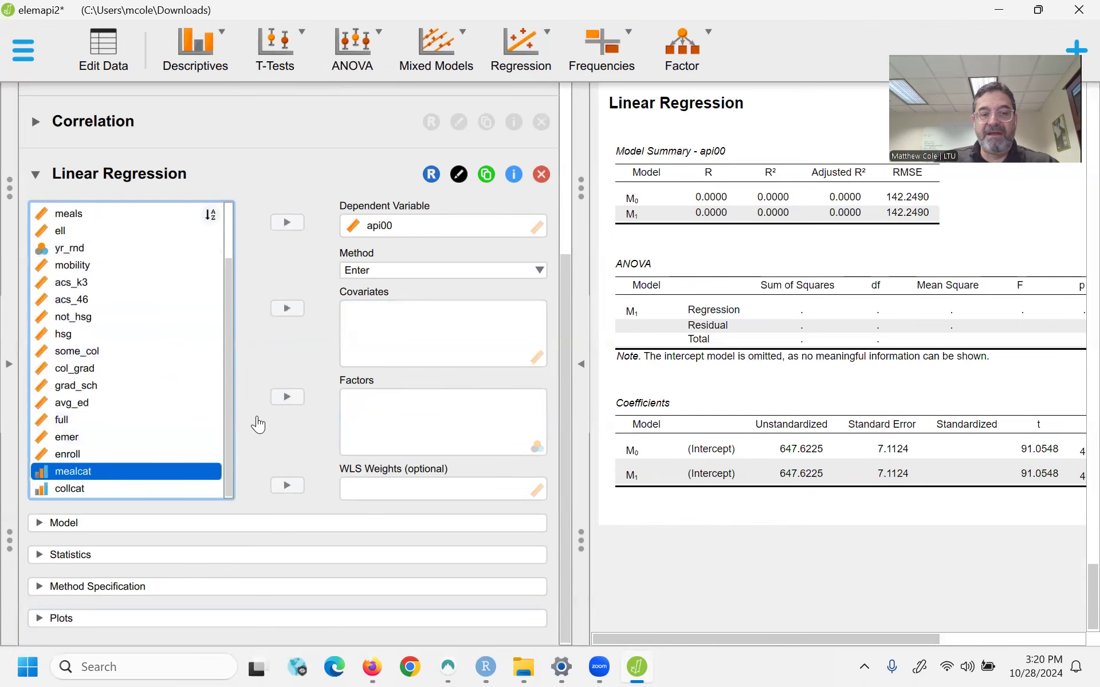
pyautogui.click(288, 397)
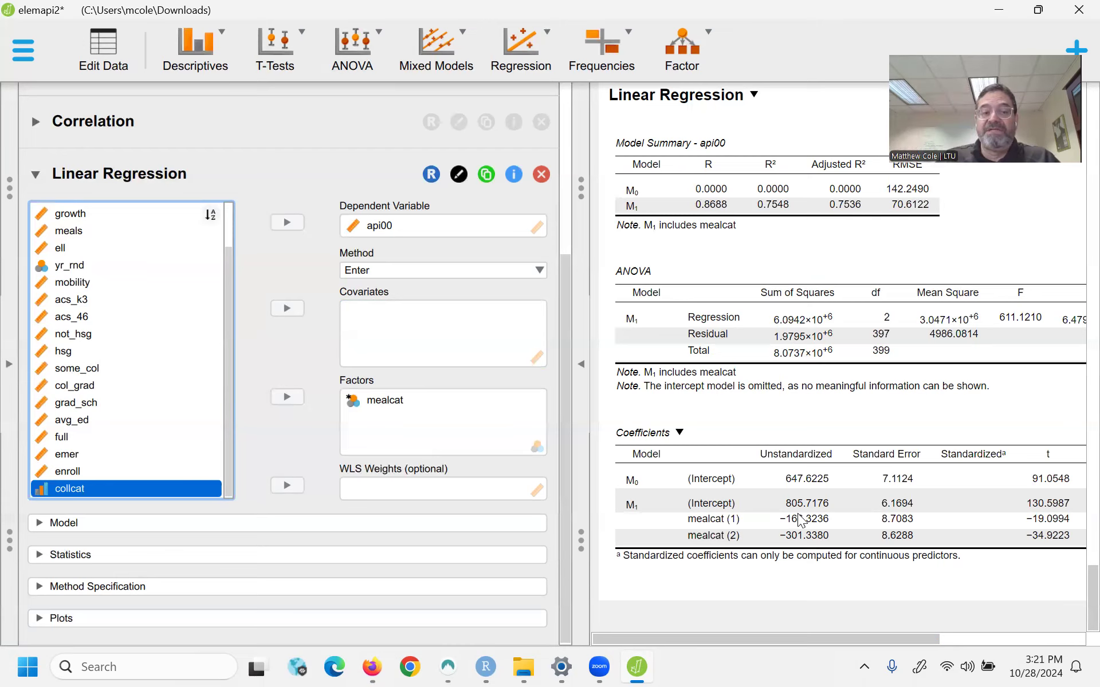
# - Remove mealcat from the regression's factors and assign yr_rnd as the factor again
pyautogui.click(383, 400)
pyautogui.moveTo(383, 400); pyautogui.dragTo(159, 401)
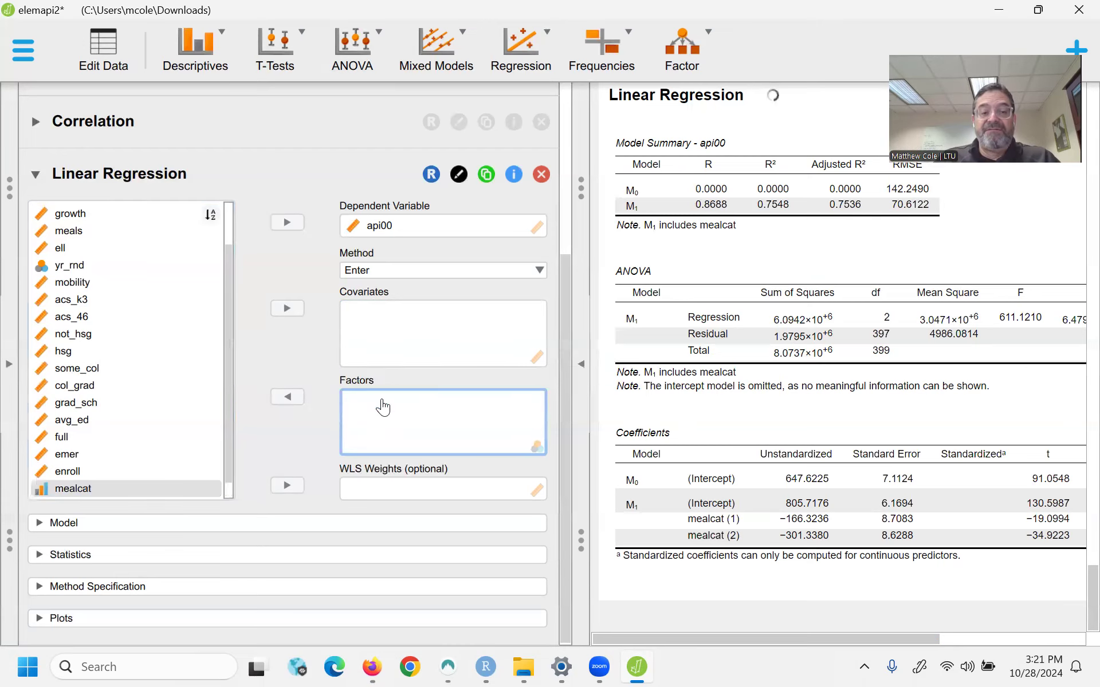
pyautogui.click(72, 265)
pyautogui.click(287, 396)
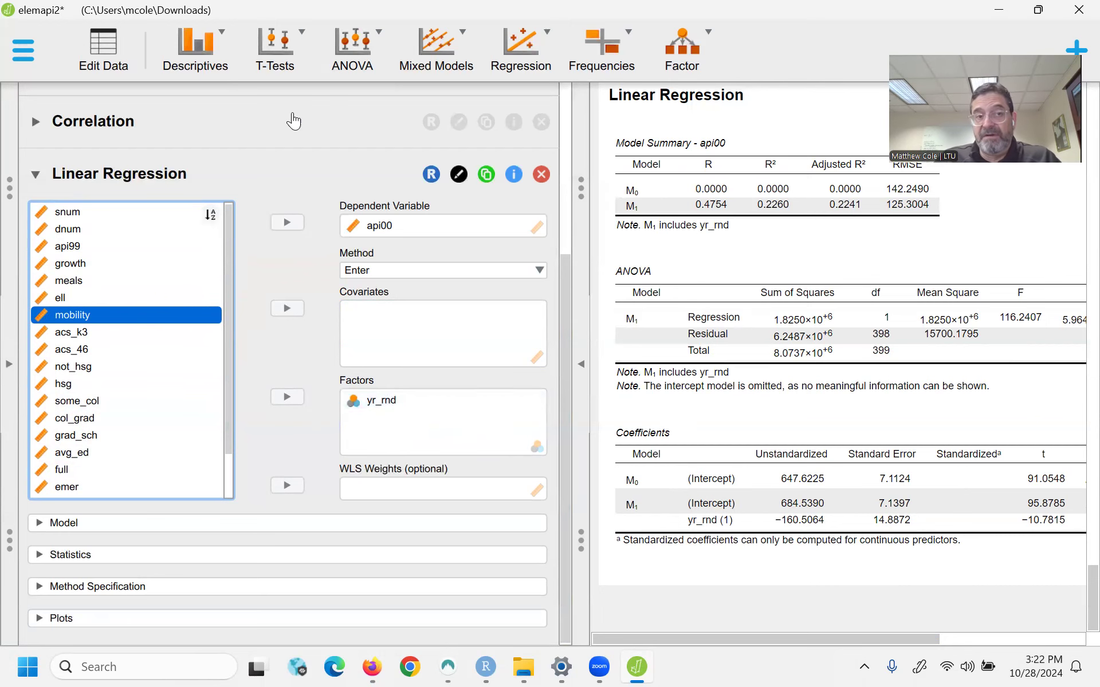
# - Open the yr_rnd column's labels in the data editor and label value 0 as "No" and value 1 as "Yes"
pyautogui.click(75, 53)
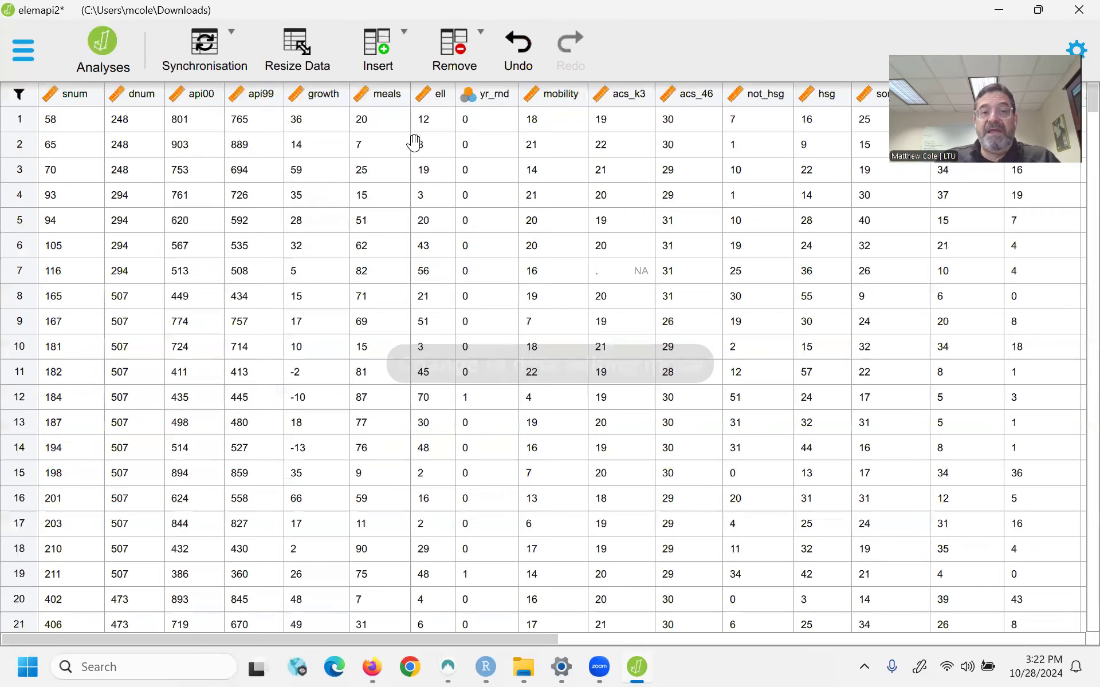
pyautogui.doubleClick(490, 93)
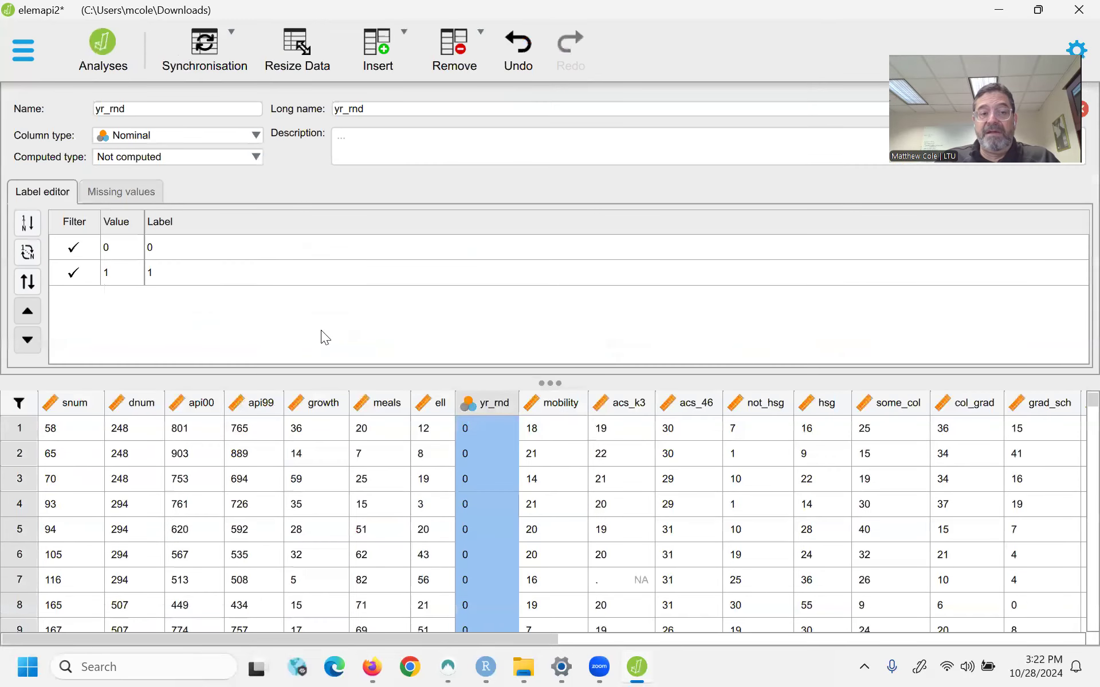
pyautogui.click(162, 244)
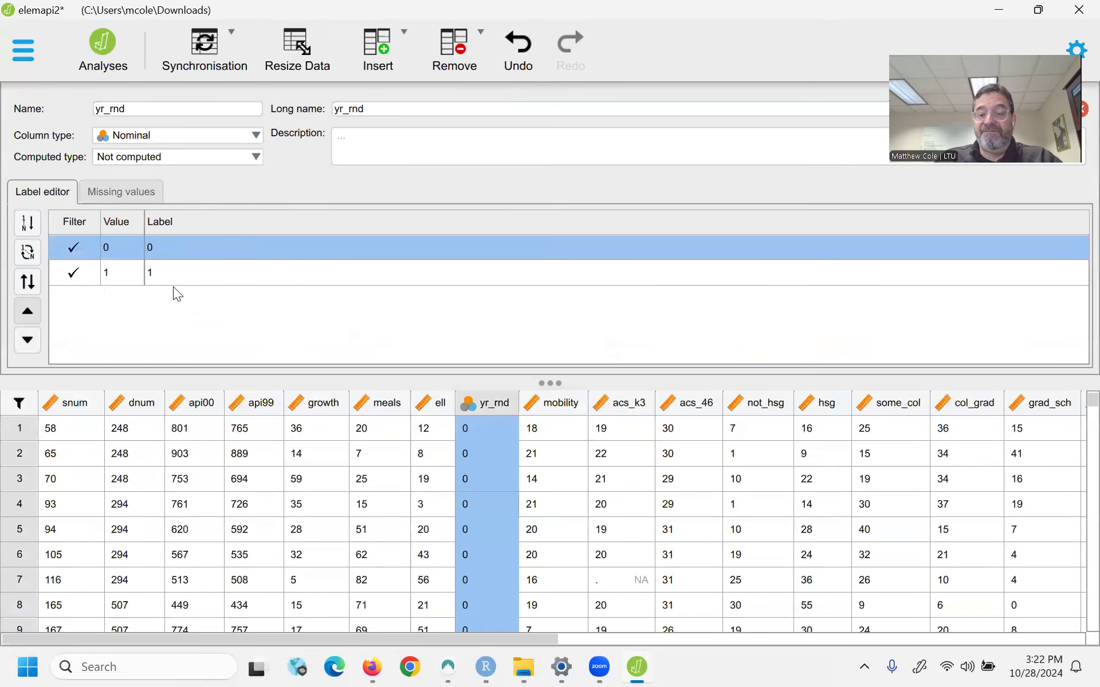
pyautogui.press('BackSpace')
pyautogui.write('N')
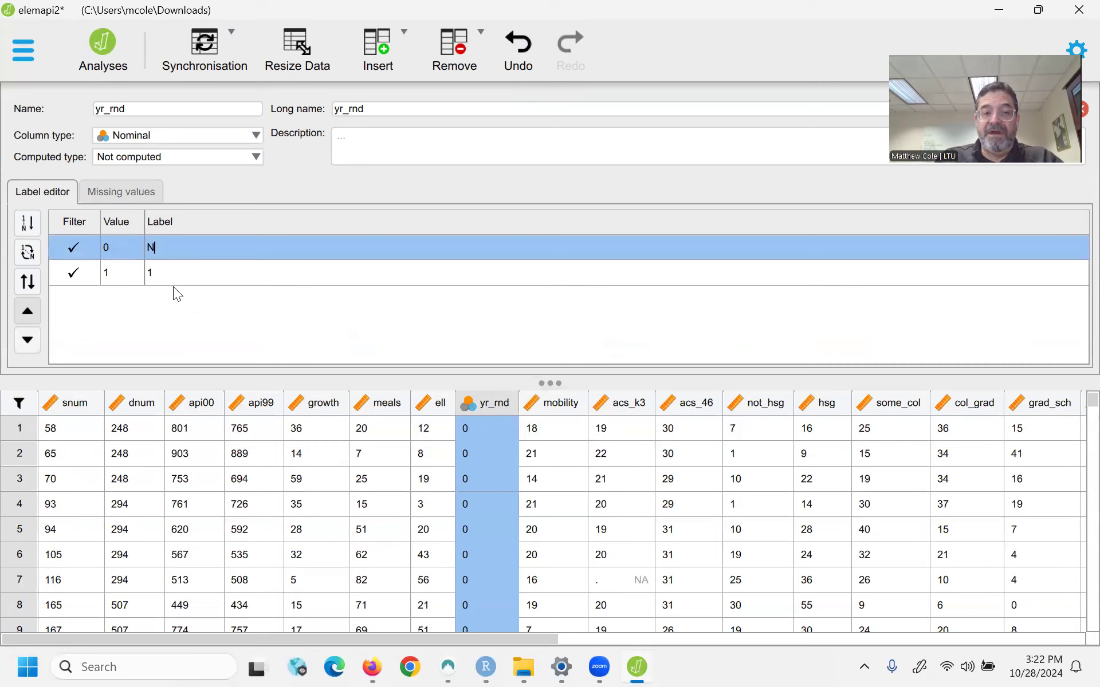
pyautogui.write('o')
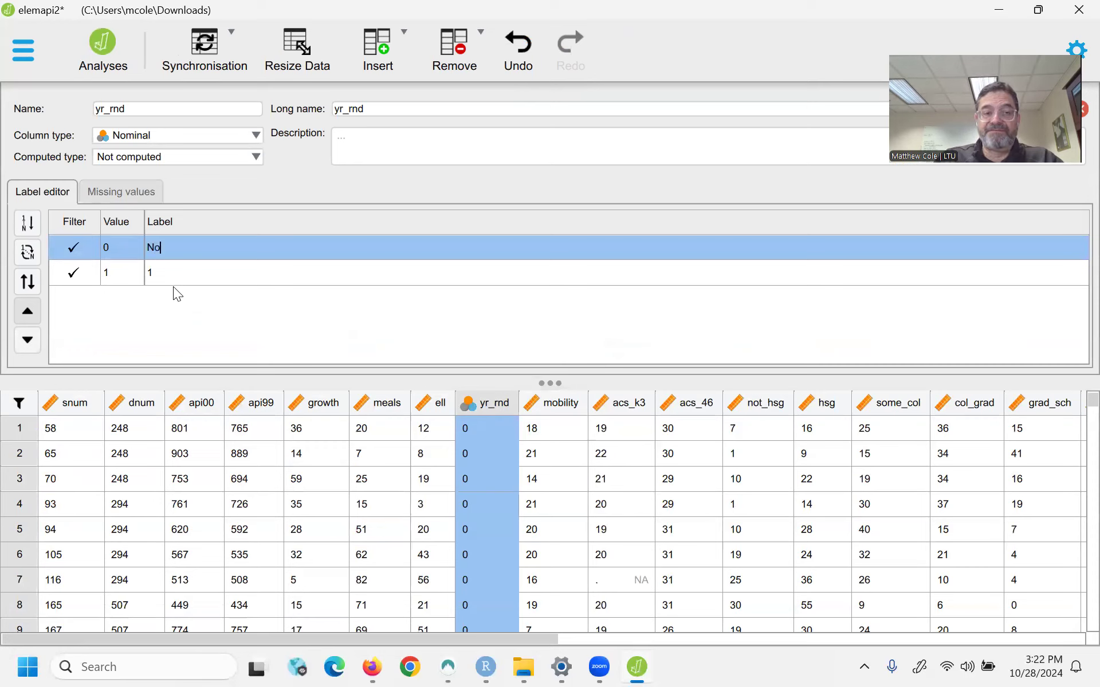
pyautogui.click(175, 275)
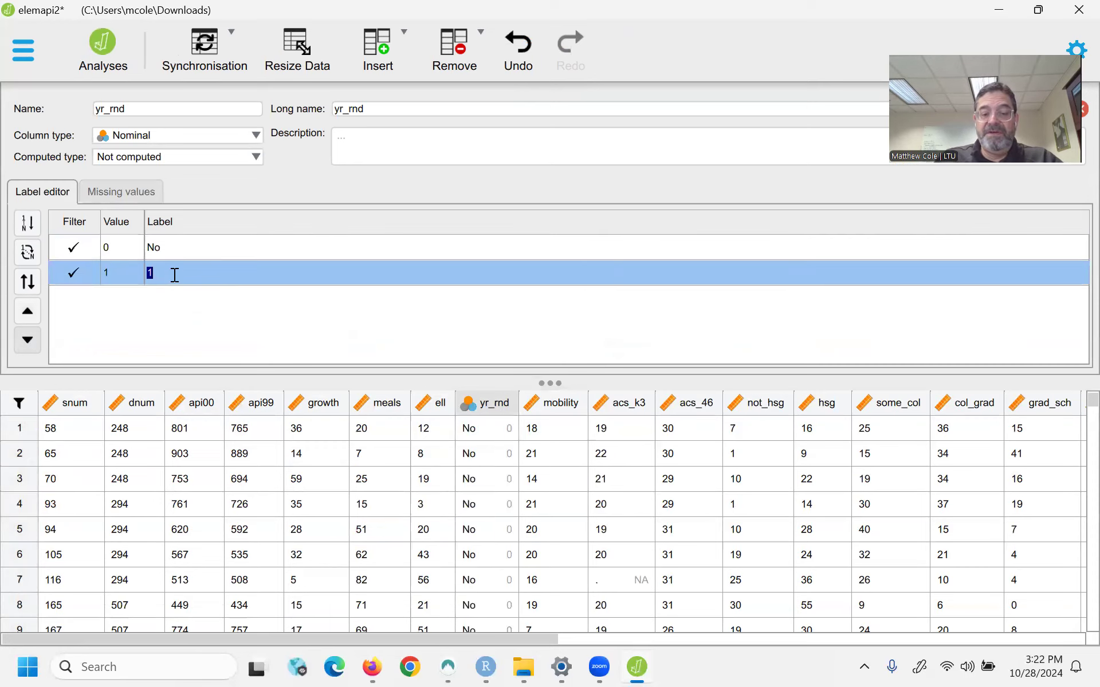
pyautogui.click(180, 309)
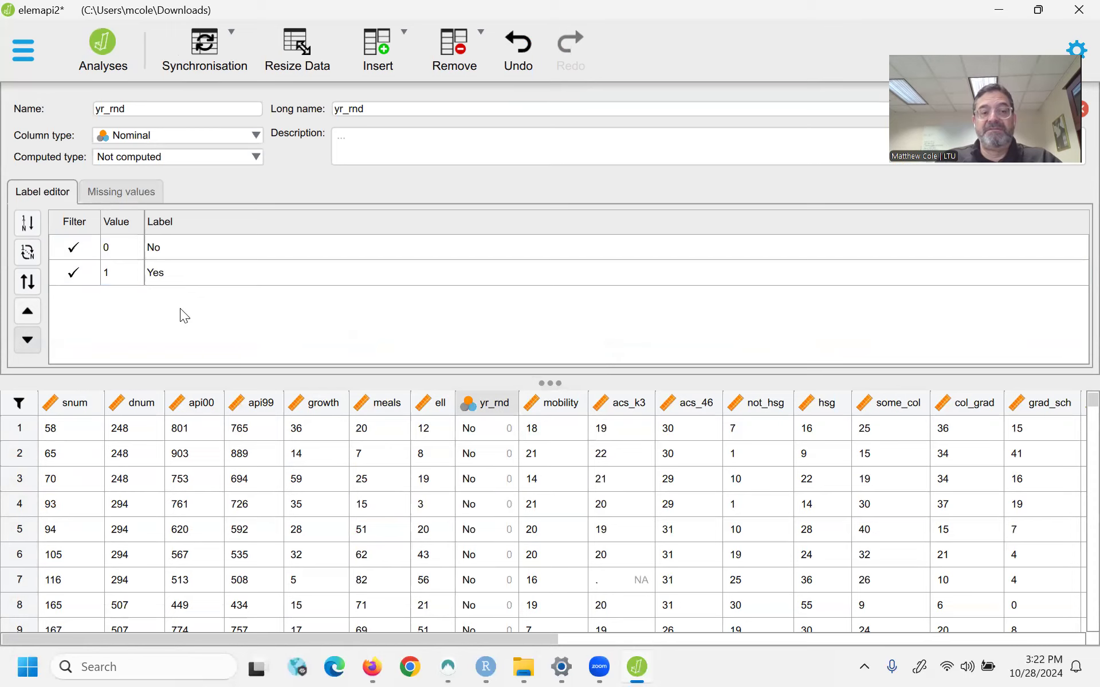
# - Relabel yr_rnd value 0 as "Not Open" and value 1 as "Yes Opn"
pyautogui.click(176, 248)
pyautogui.click(175, 248)
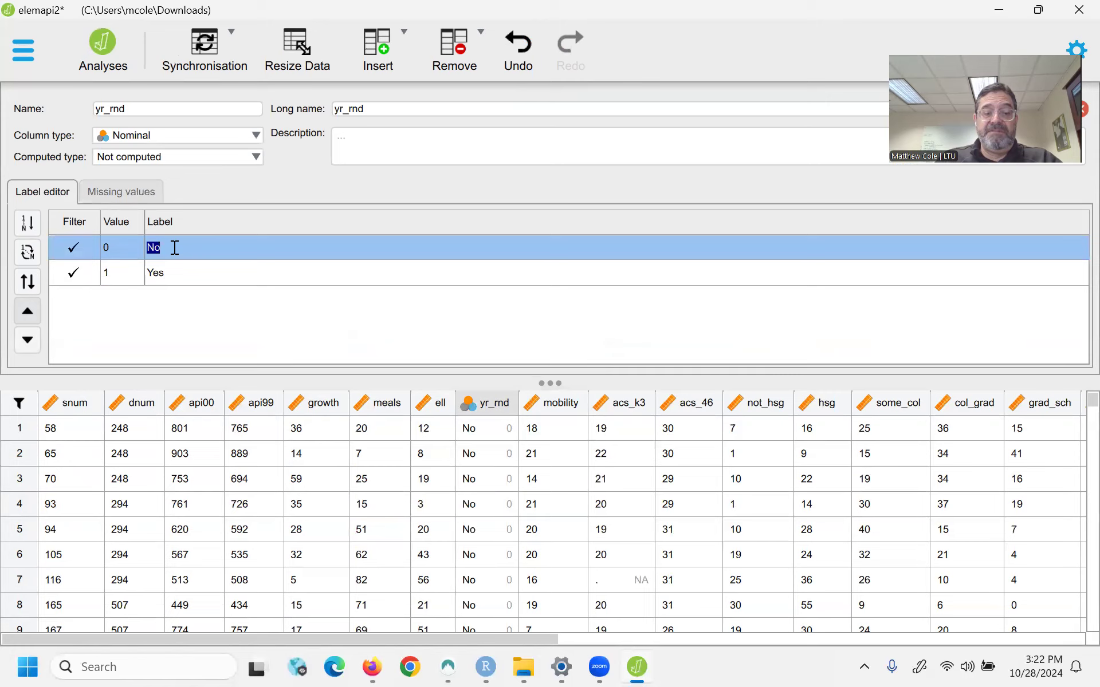
pyautogui.write('Not Open')
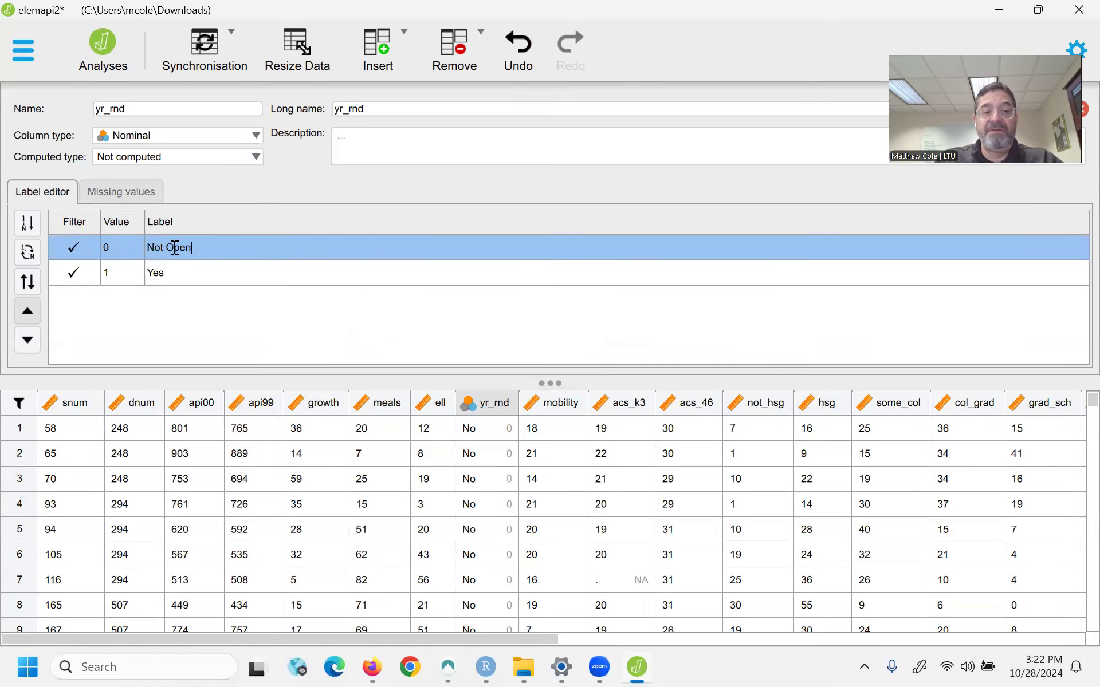
pyautogui.click(176, 273)
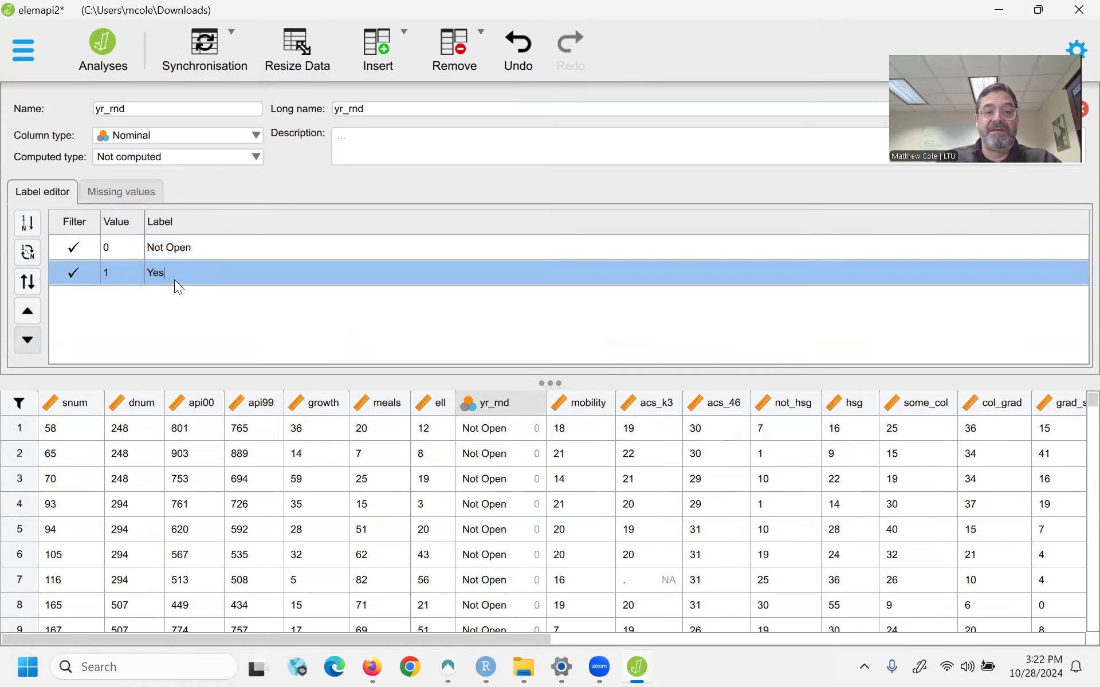
pyautogui.write('Yes Opn')
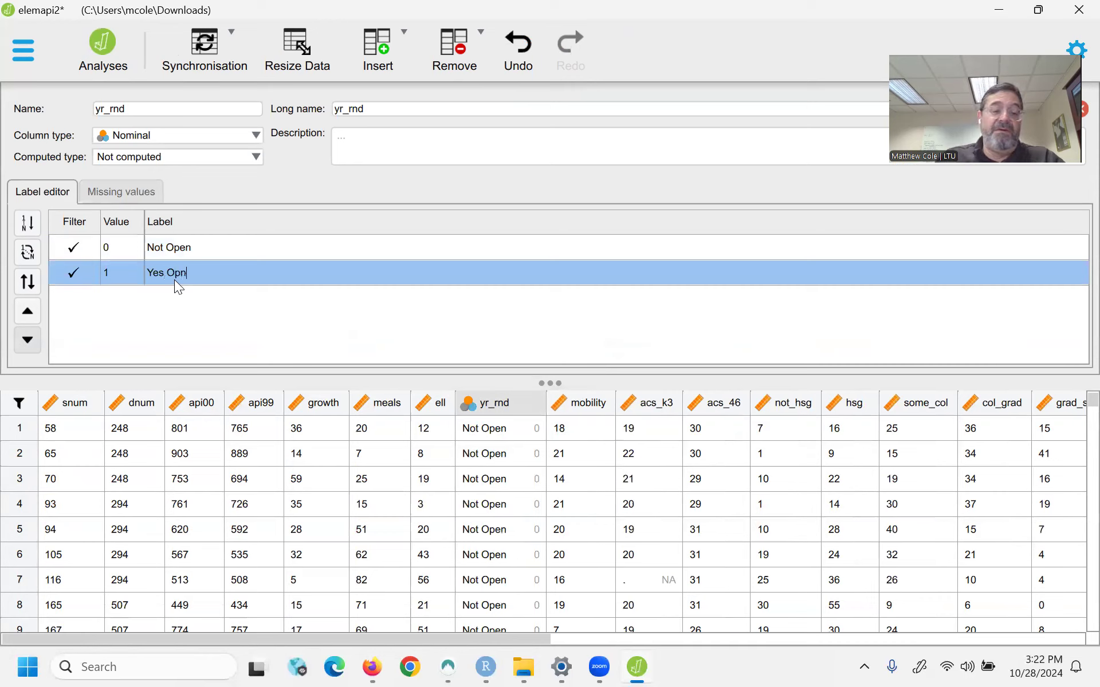
# - Change the label of yr_rnd value 0 to "No Summer School"
pyautogui.click(201, 245)
pyautogui.doubleClick(201, 245)
pyautogui.moveTo(200, 245); pyautogui.dragTo(149, 248)
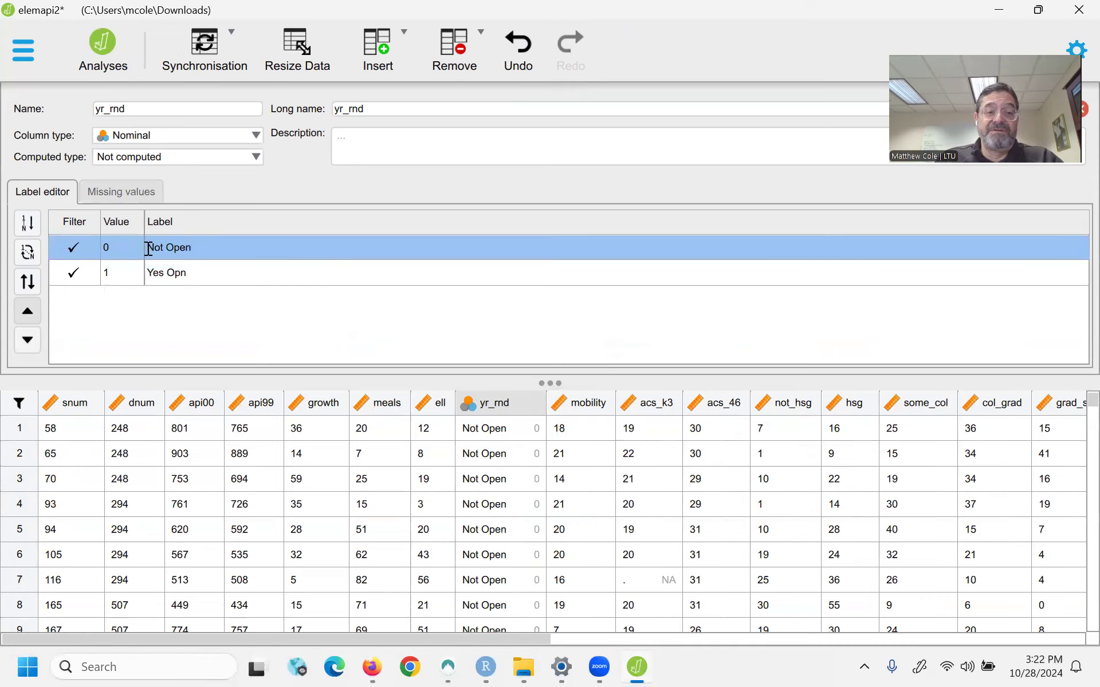
pyautogui.hotkey('ctrl', 'a')
pyautogui.write('No SUmm')
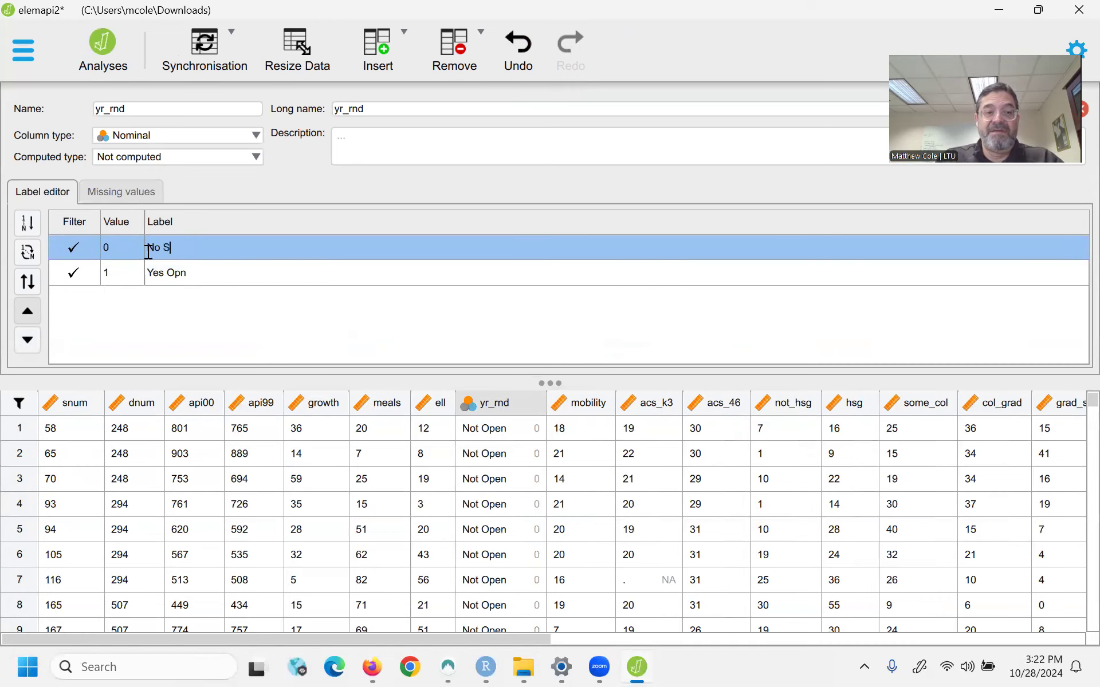
pyautogui.press('BackSpace')
pyautogui.write('ummer ')
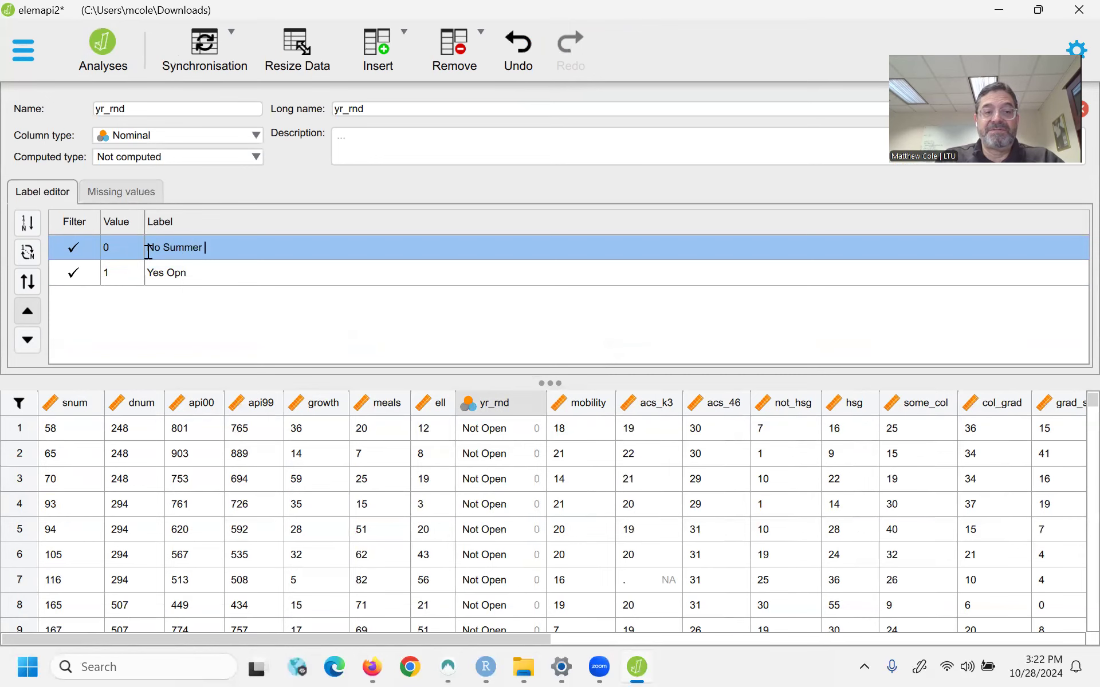
pyautogui.write('Shhool')
# - Try to relabel yr_rnd value 1 as "Summer School" and check the labels in the data rows
pyautogui.click(193, 273)
pyautogui.tripleClick(208, 276)
pyautogui.write('Summer Sc')
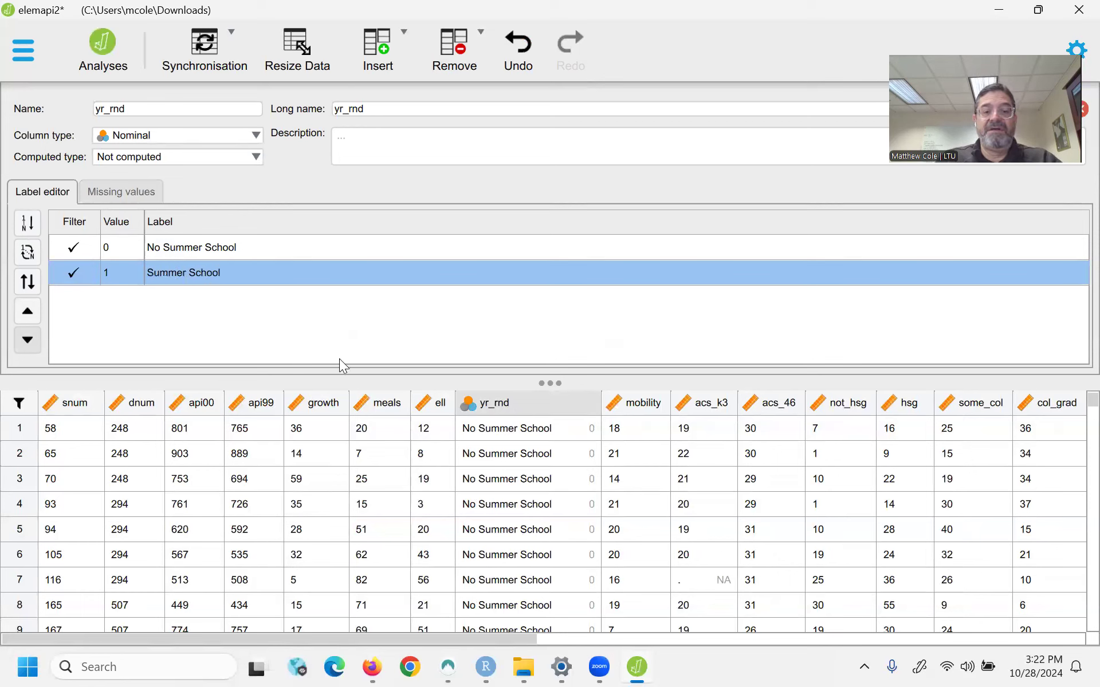
pyautogui.click(427, 501)
pyautogui.scroll(-2, 514, 466)
pyautogui.scroll(-3, 516, 459)
pyautogui.scroll(3, 515, 503)
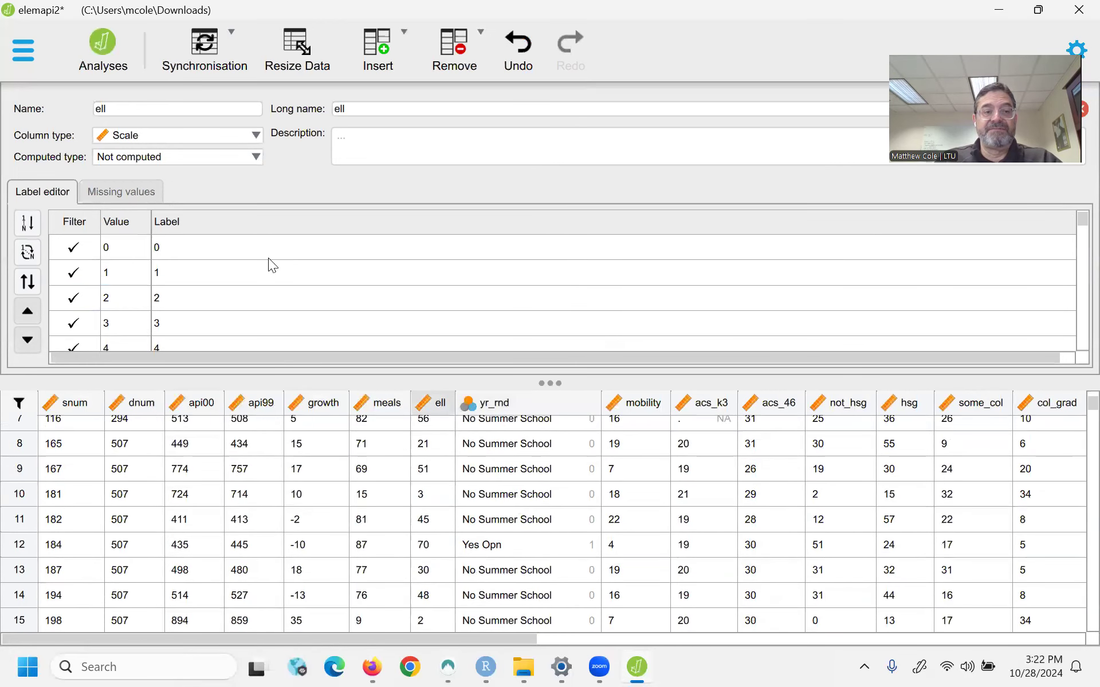
# - Reopen the yr_rnd column's labels and set the label of value 1 to "Summer School"
pyautogui.click(519, 423)
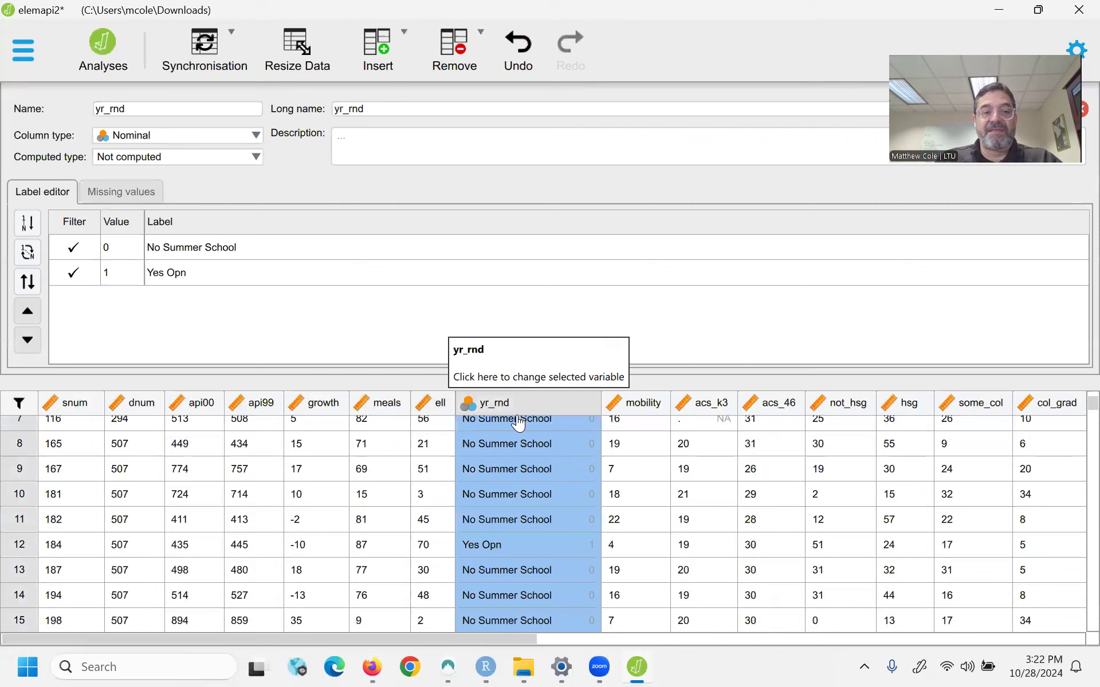
pyautogui.doubleClick(199, 275)
pyautogui.press('BackSpace')
pyautogui.press('BackSpace')
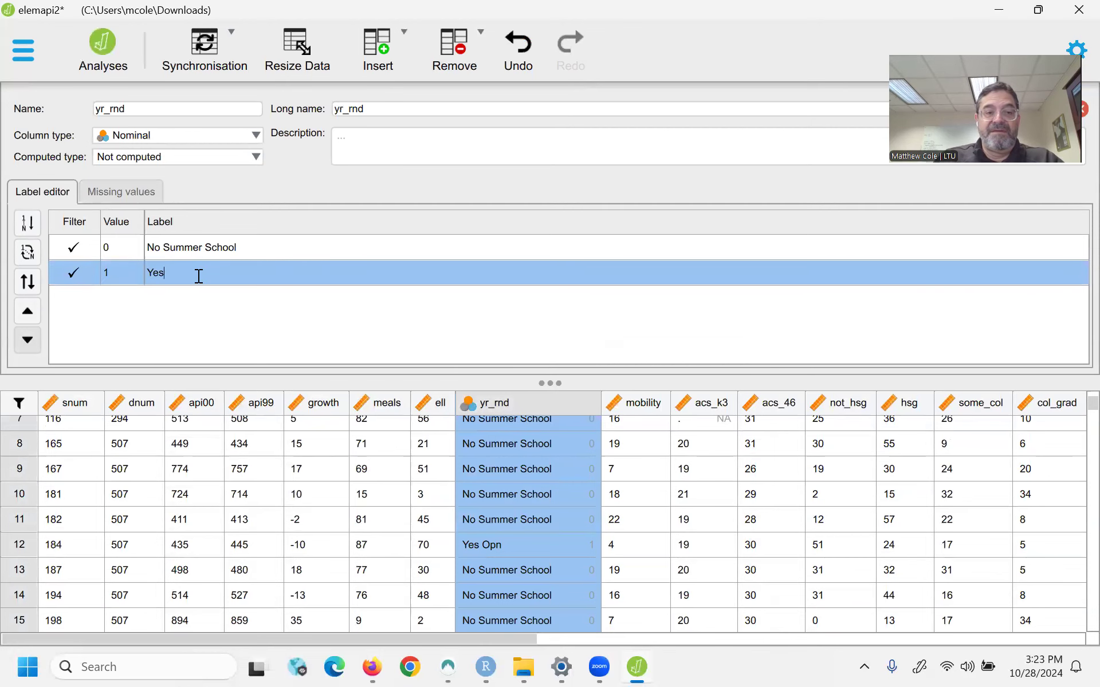
pyautogui.press('BackSpace')
pyautogui.write('Summe')
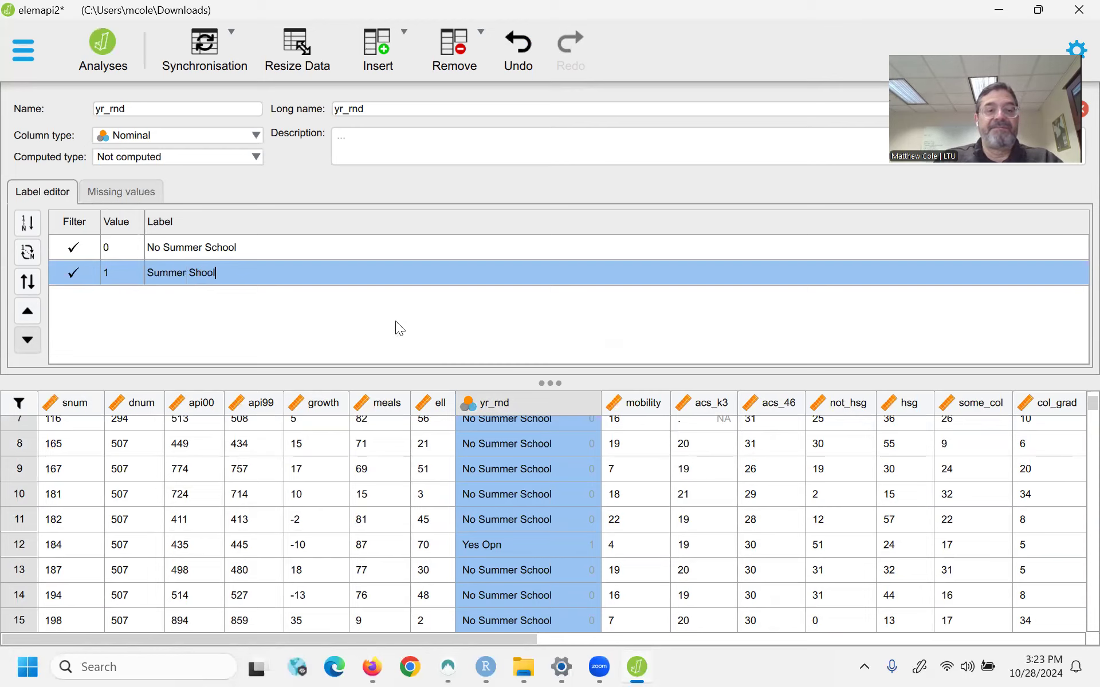
pyautogui.write('r School')
pyautogui.press('Return')
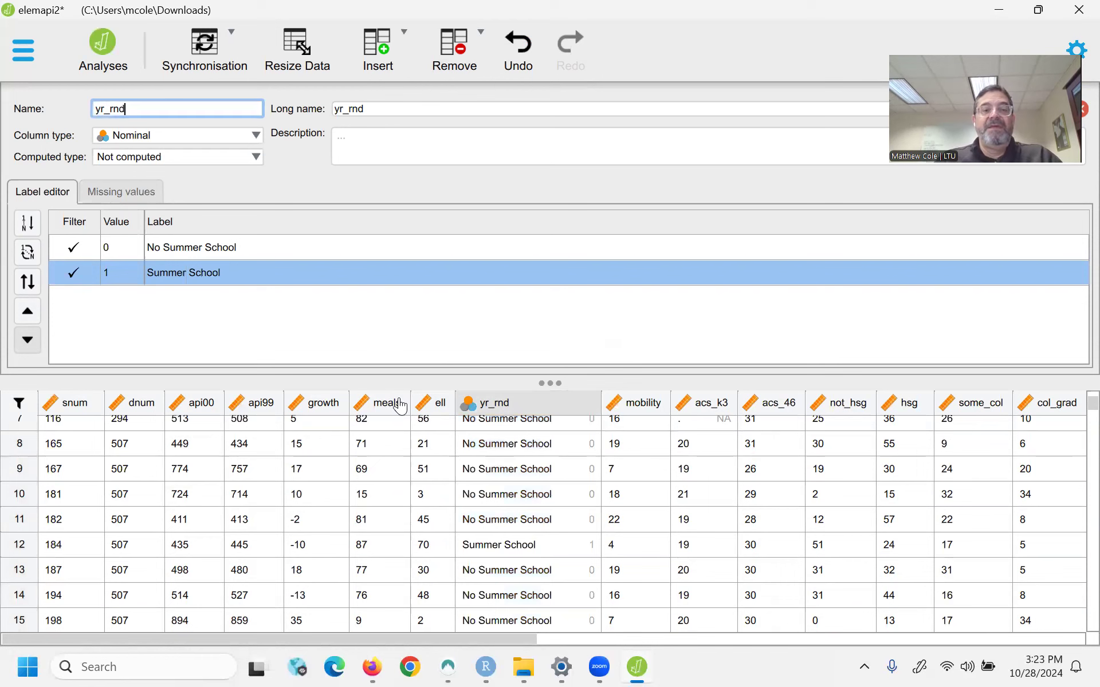
# - Return to the analyses and examine the yr_rnd coefficient labels in the linear regression output
pyautogui.click(108, 57)
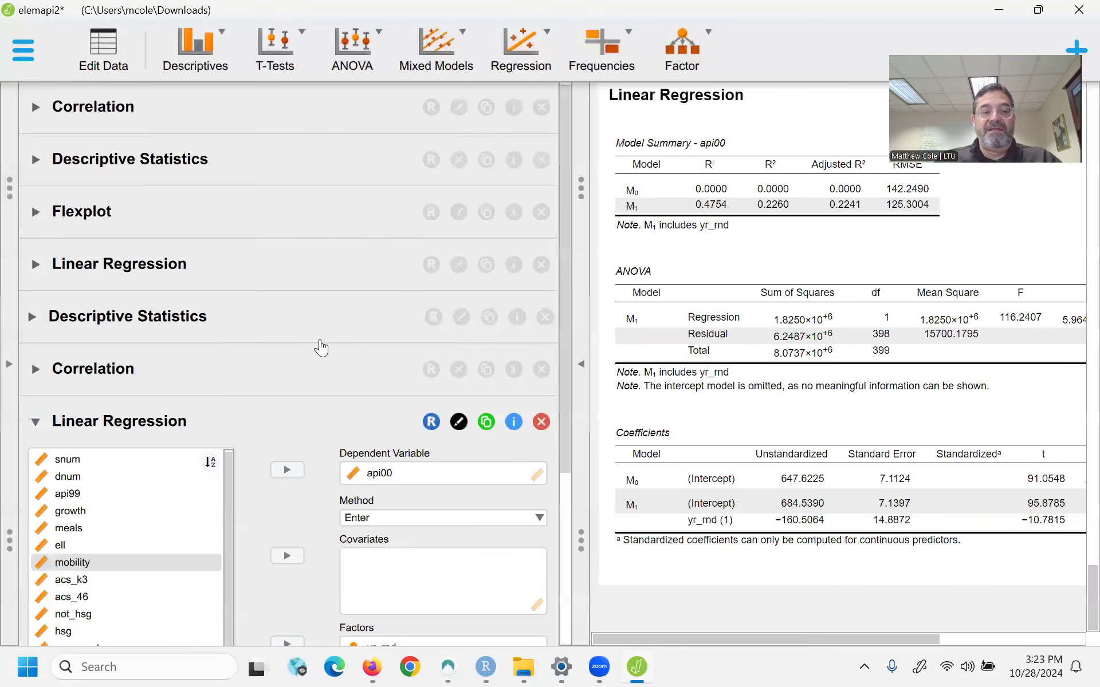
pyautogui.scroll(-3, 338, 459)
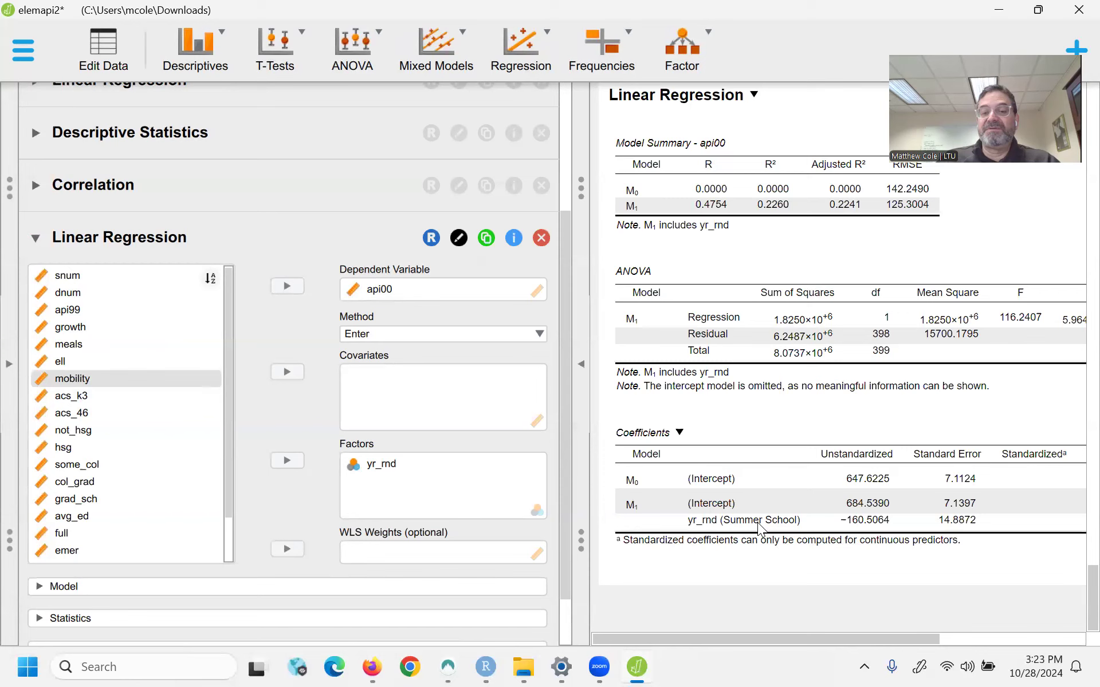
pyautogui.moveTo(721, 640)
pyautogui.mouseDown()
pyautogui.moveTo(780, 641)
pyautogui.moveTo(710, 638)
pyautogui.mouseUp()
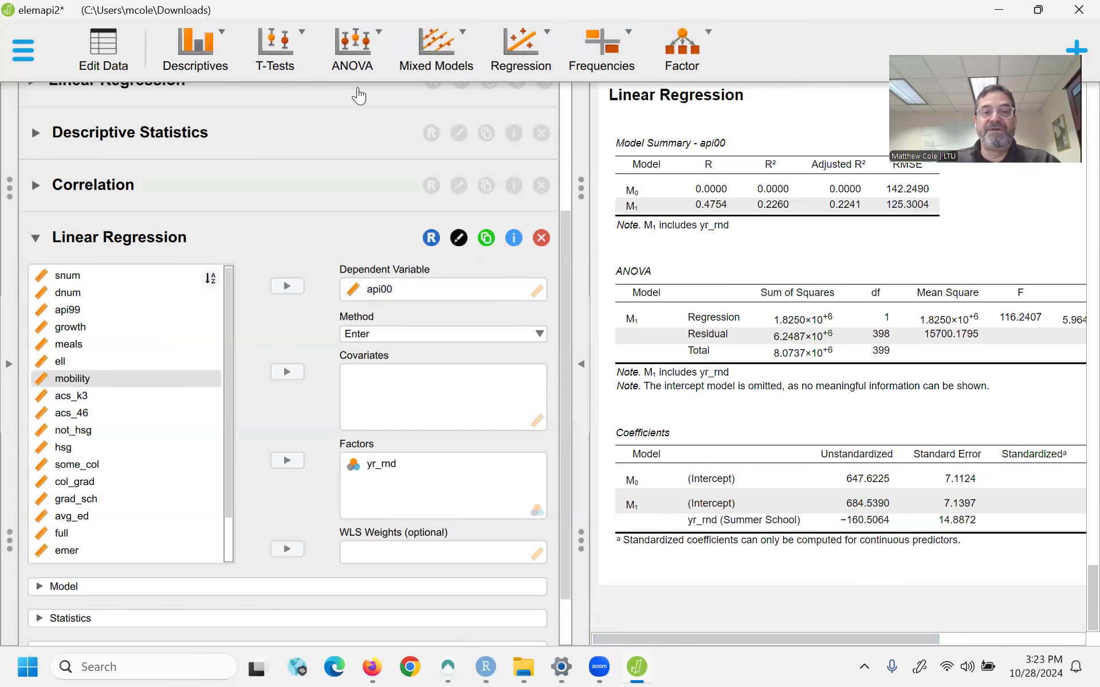
# - Open the mealcat column's labels in the data editor and label value 0 as "Low"
pyautogui.click(103, 51)
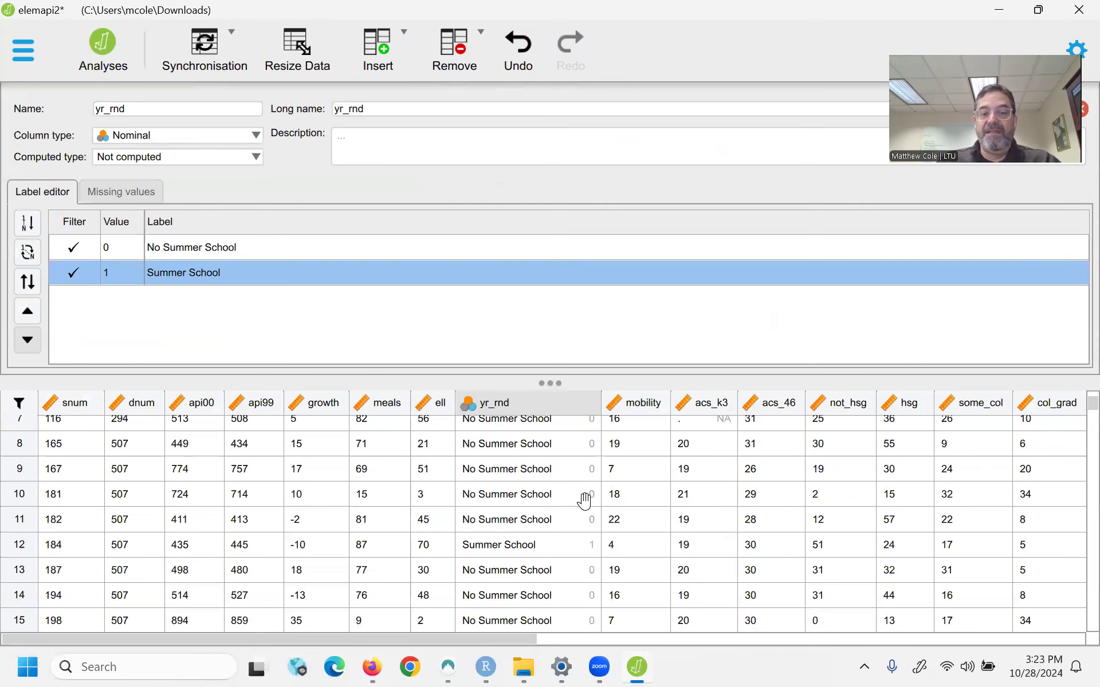
pyautogui.moveTo(471, 646); pyautogui.dragTo(814, 646)
pyautogui.click(818, 408)
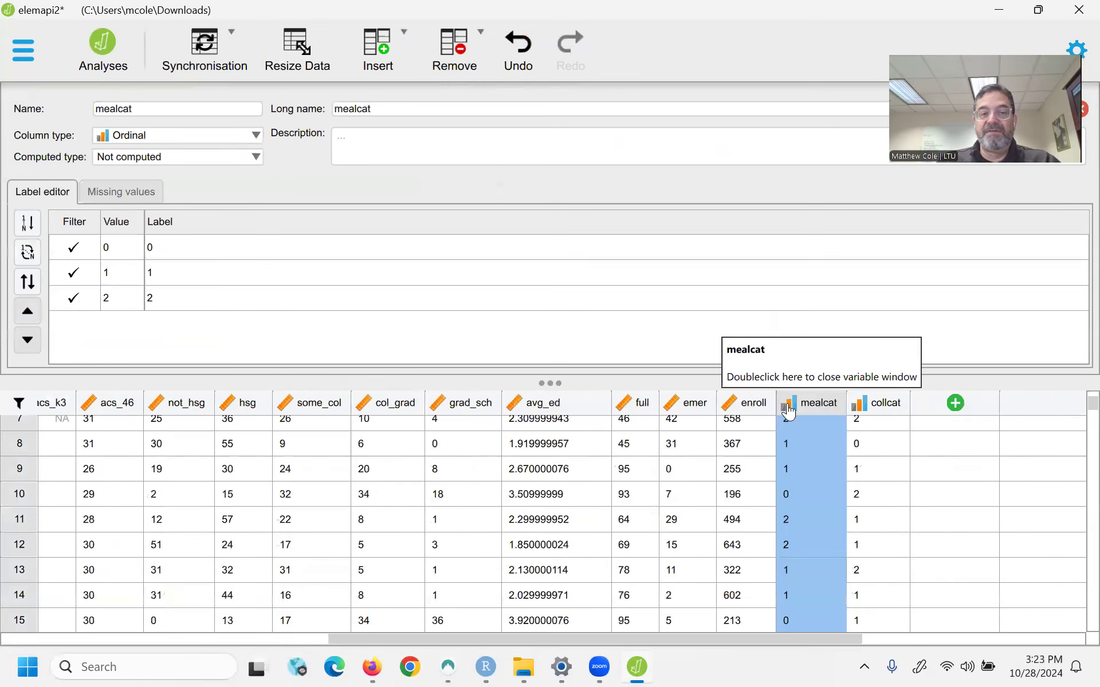
pyautogui.click(191, 244)
pyautogui.press('BackSpace')
pyautogui.write('Low')
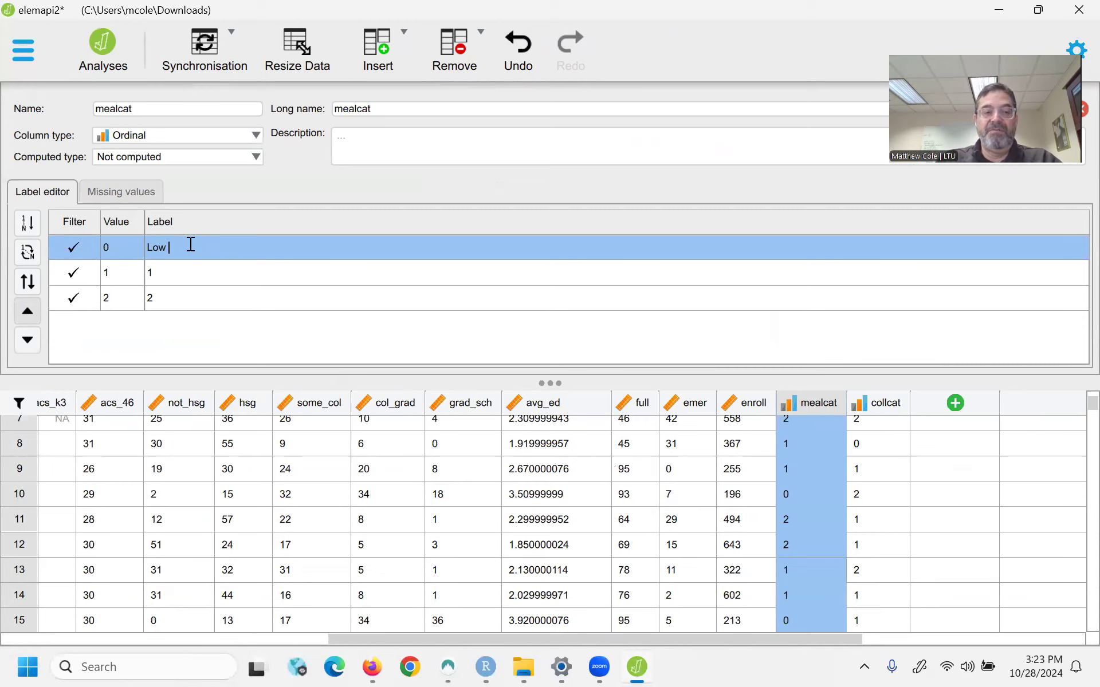
pyautogui.write(' % Free')
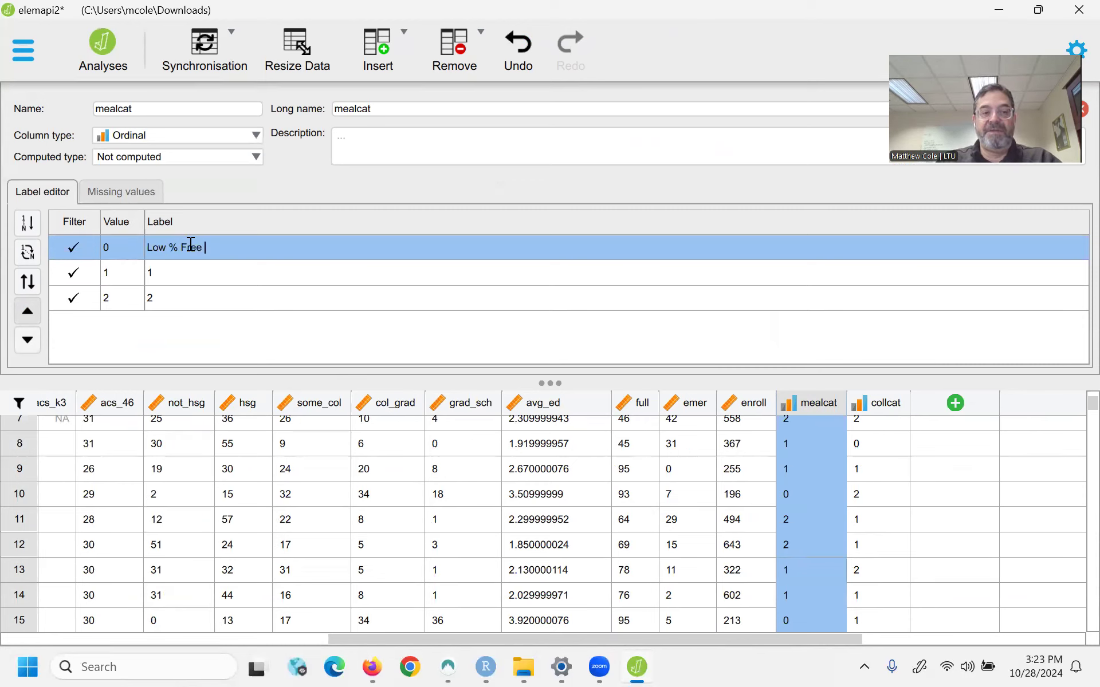
pyautogui.press('BackSpace')
pyautogui.press('BackSpace')
pyautogui.press('BackSpace')
pyautogui.press('BackSpace')
pyautogui.press('BackSpace')
pyautogui.press('BackSpace')
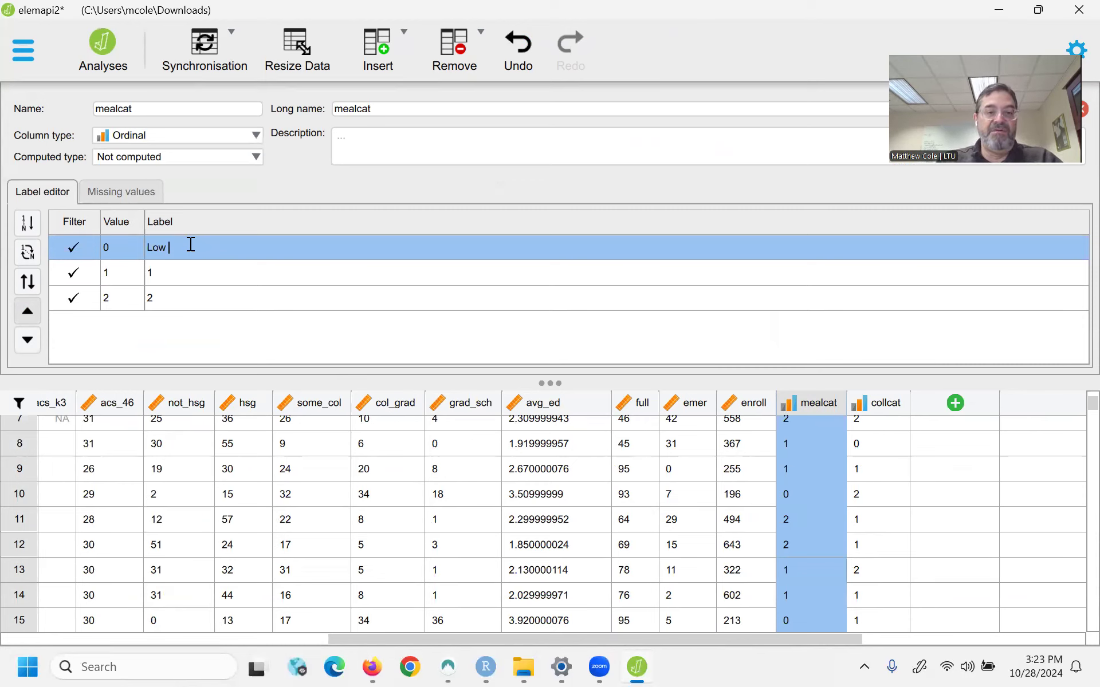
# - Label mealcat value 1 as "Med" and value 2 as "High"
pyautogui.click(185, 277)
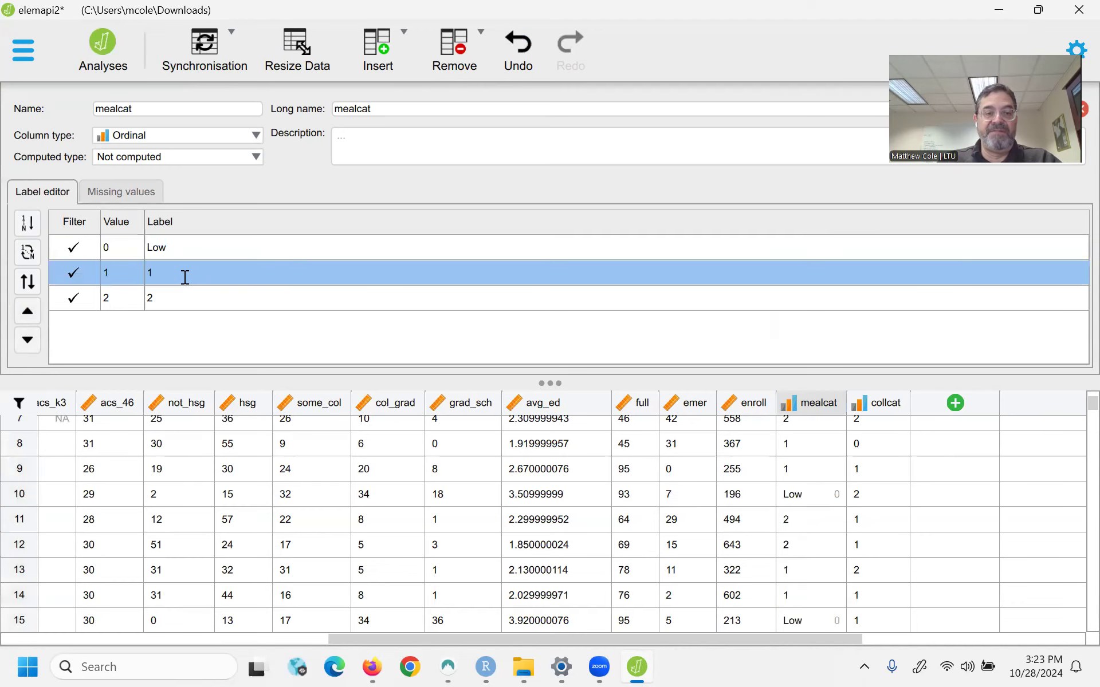
pyautogui.write('Med')
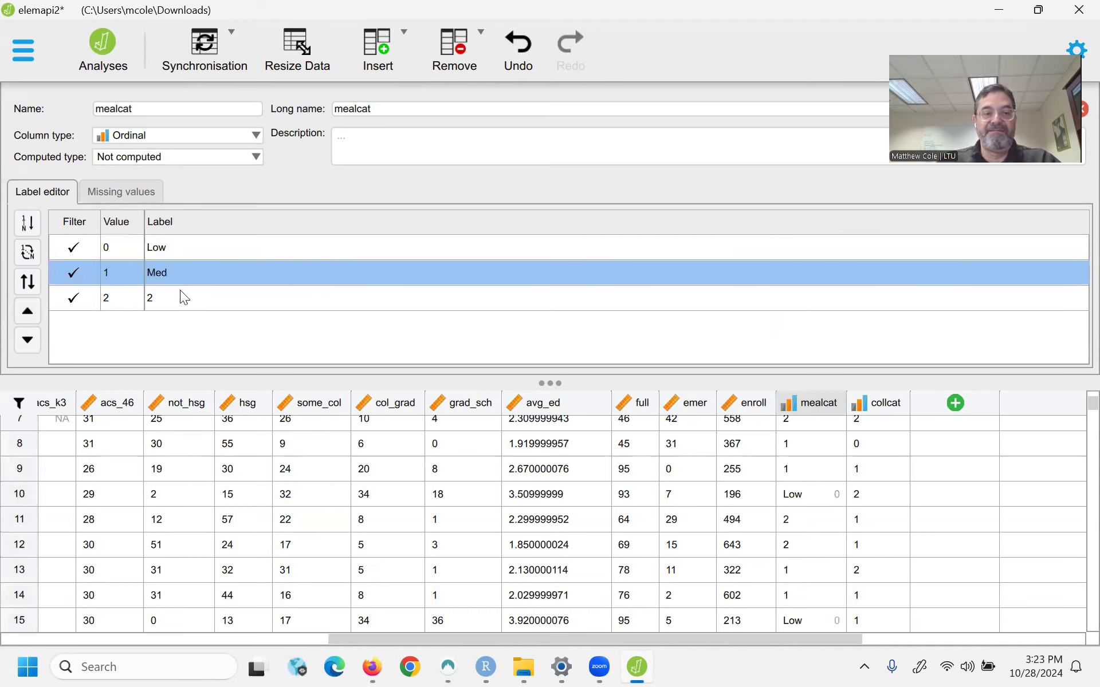
pyautogui.click(181, 292)
pyautogui.write('High')
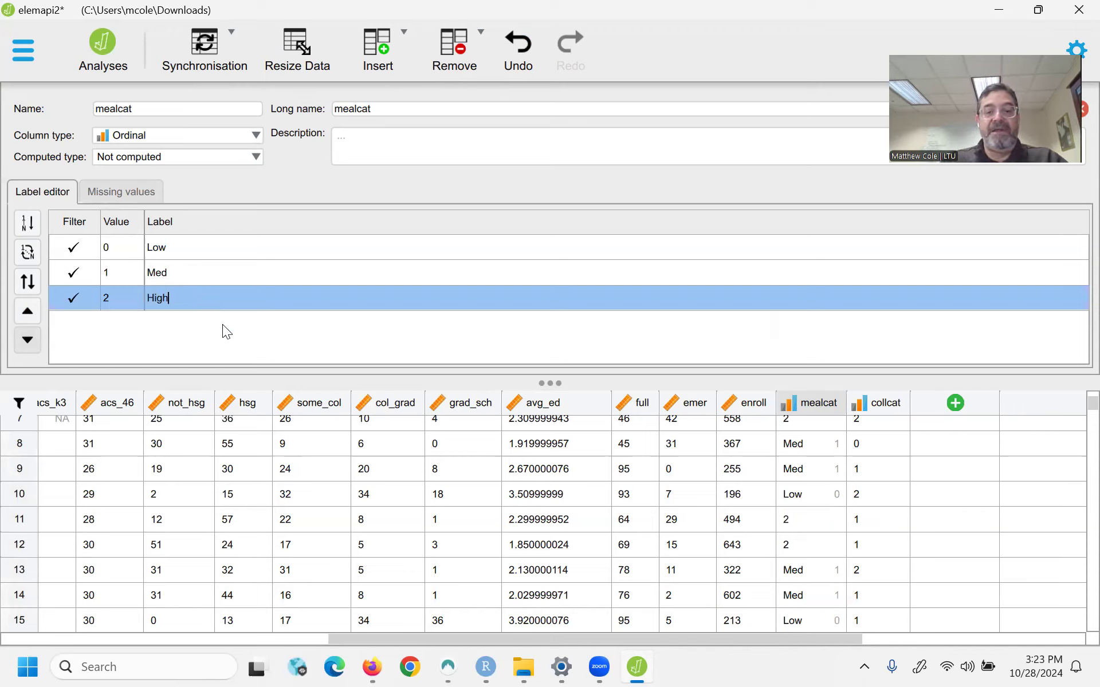
pyautogui.press('Return')
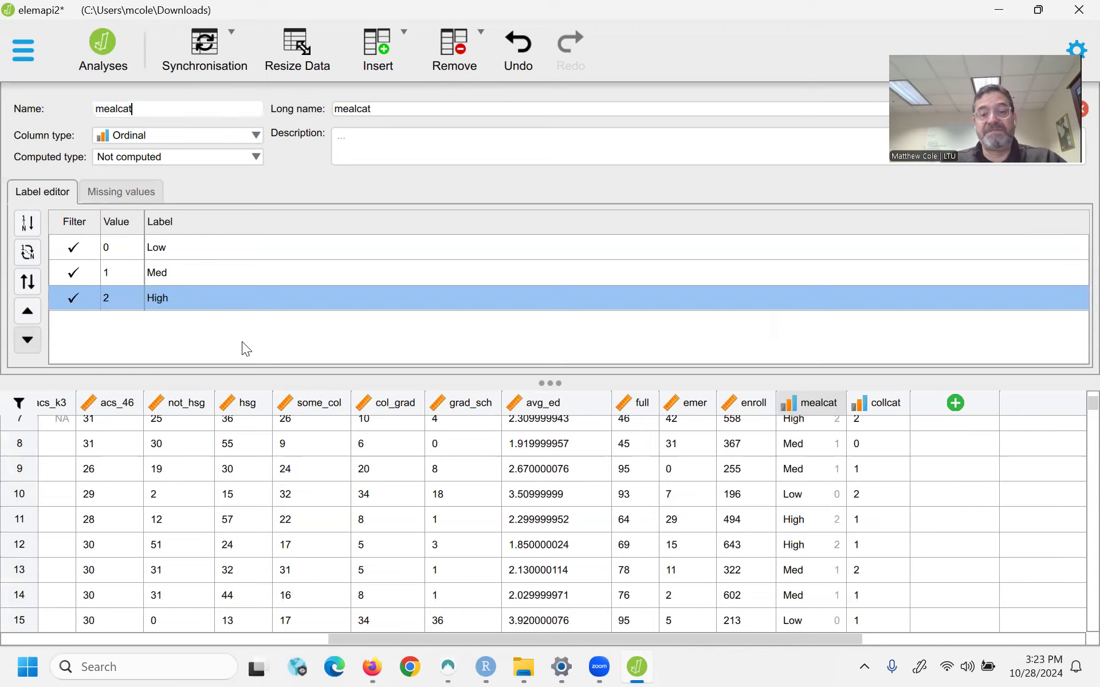
# - Return to the api00 linear regression and replace yr_rnd with mealcat as the factor
pyautogui.click(112, 49)
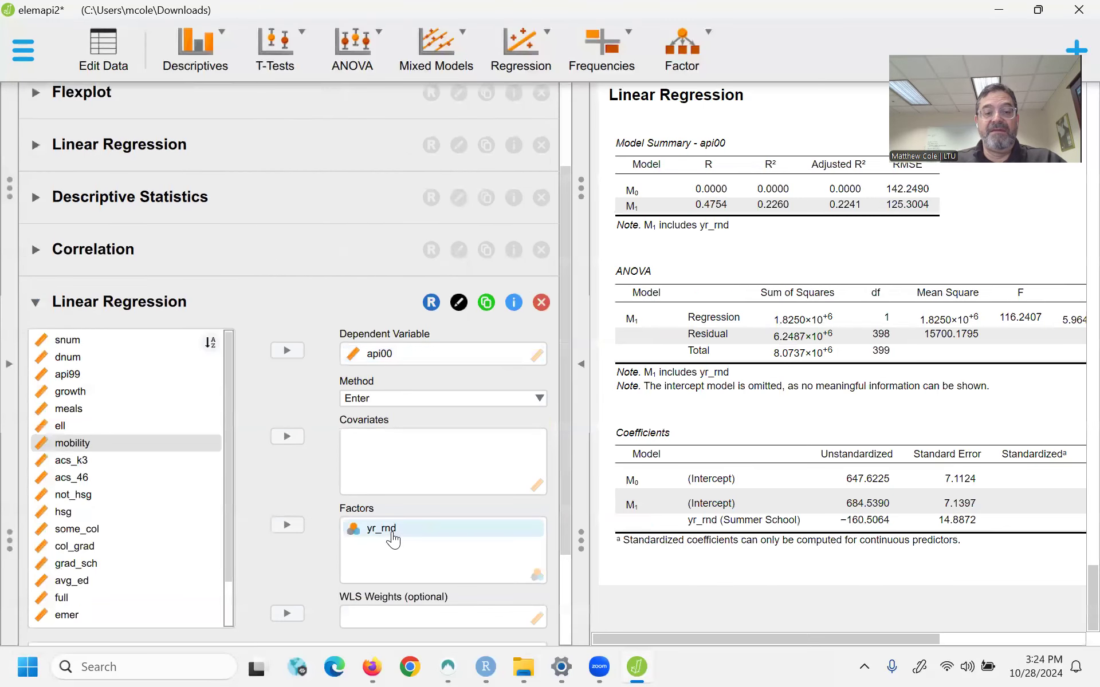
pyautogui.doubleClick(383, 504)
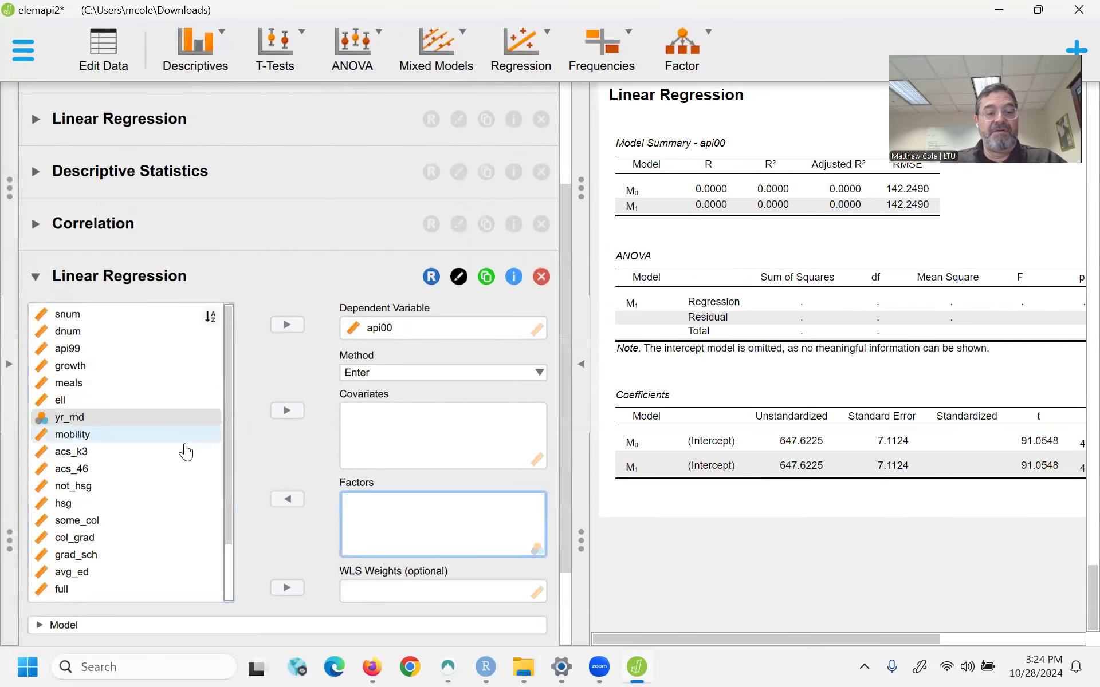
pyautogui.scroll(-2, 186, 452)
pyautogui.click(92, 575)
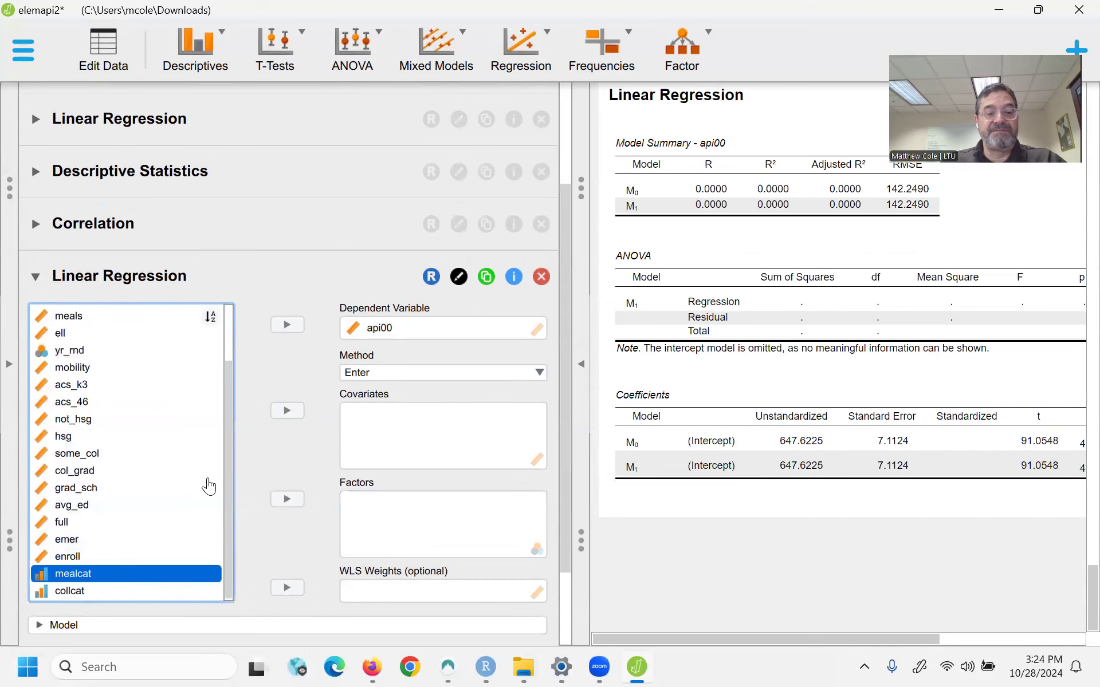
pyautogui.click(283, 412)
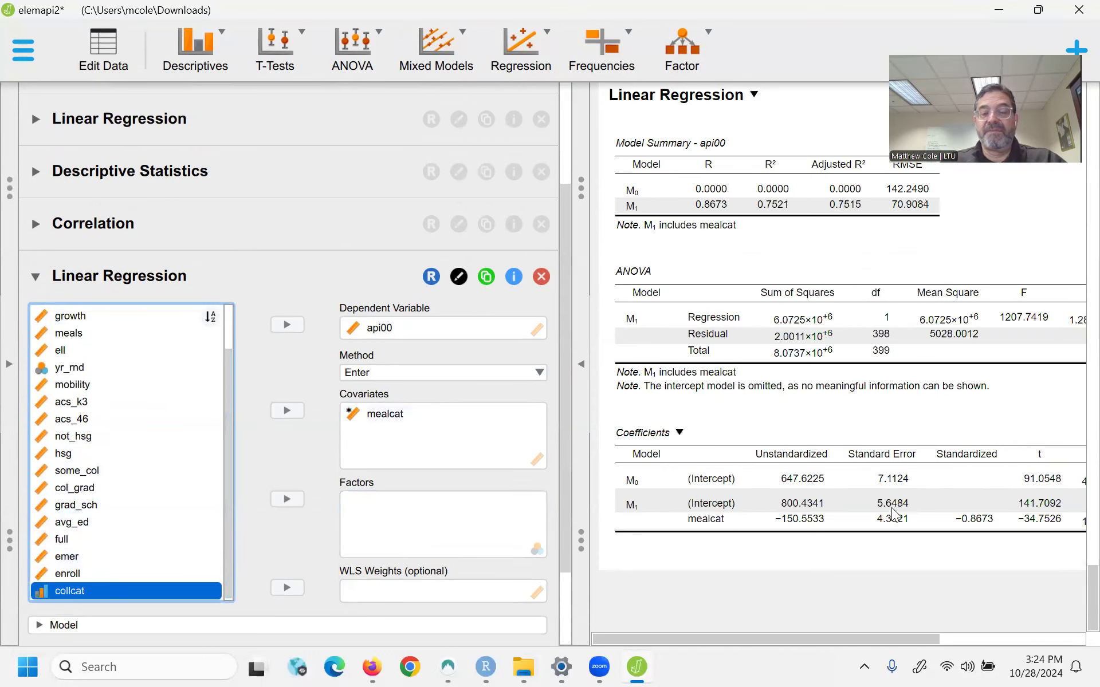
pyautogui.doubleClick(385, 420)
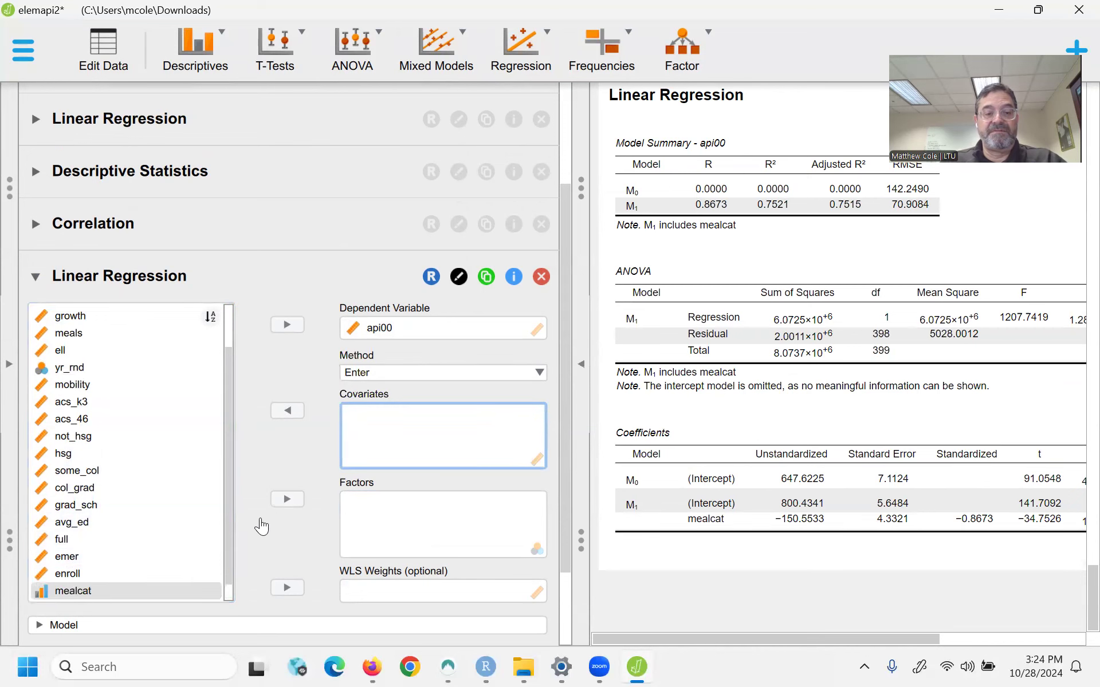
pyautogui.click(287, 499)
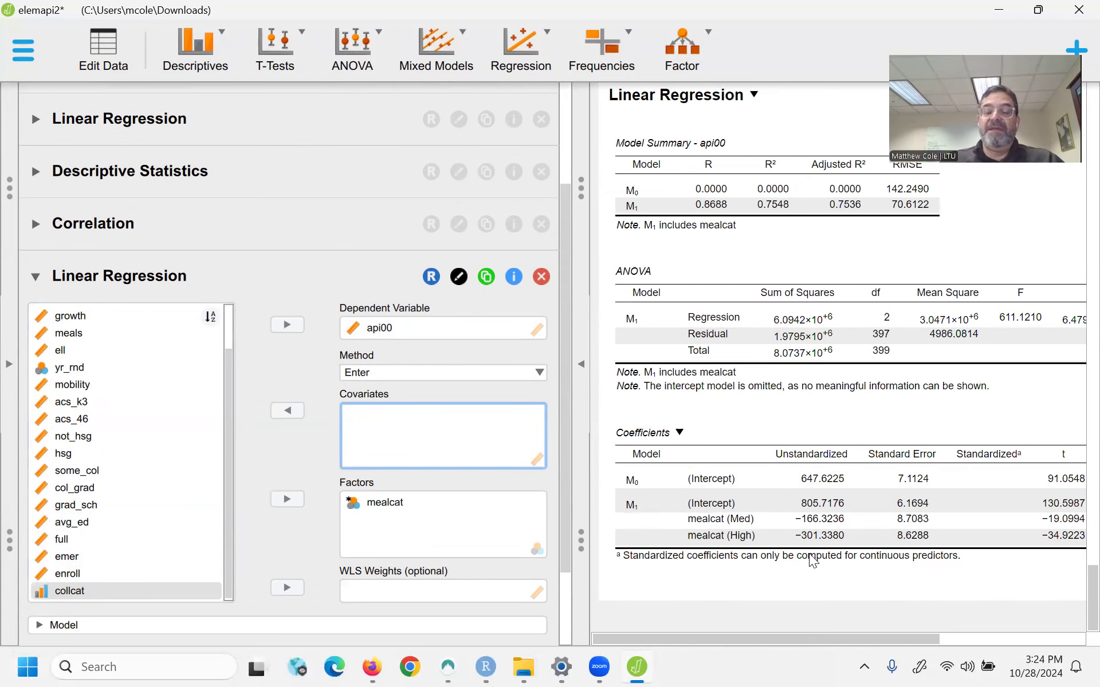
# - Switch to the Start Here (Lecture) document in Firefox and examine the regression equation for schools that are not year-round
pyautogui.moveTo(372, 667)
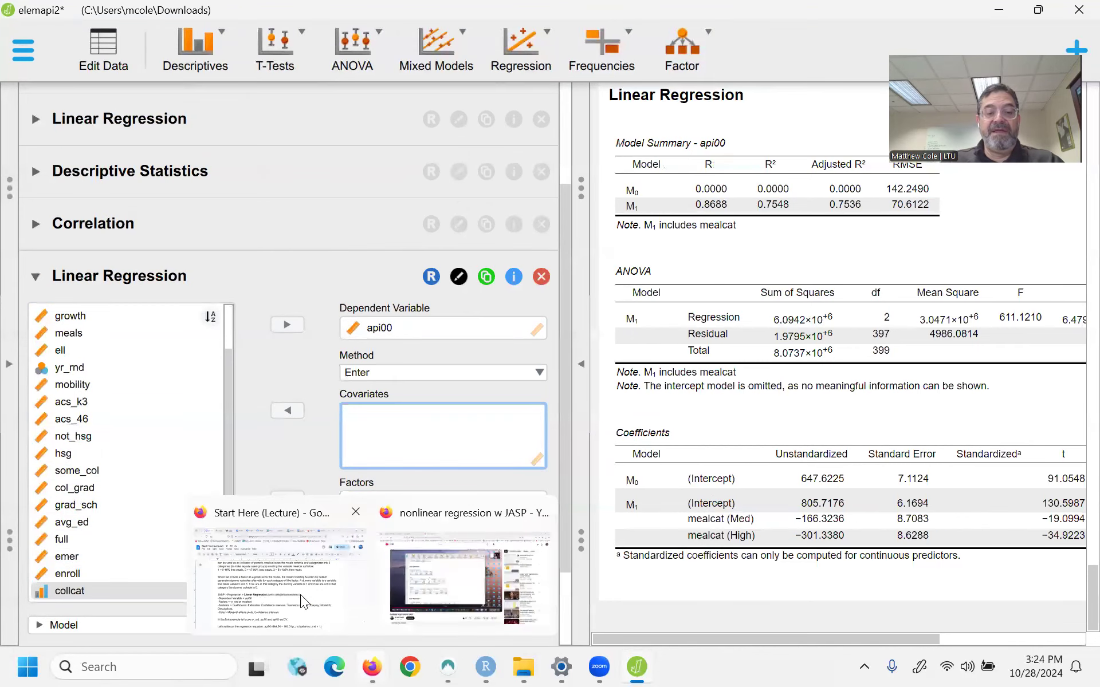
pyautogui.click(300, 600)
pyautogui.scroll(-4, 455, 457)
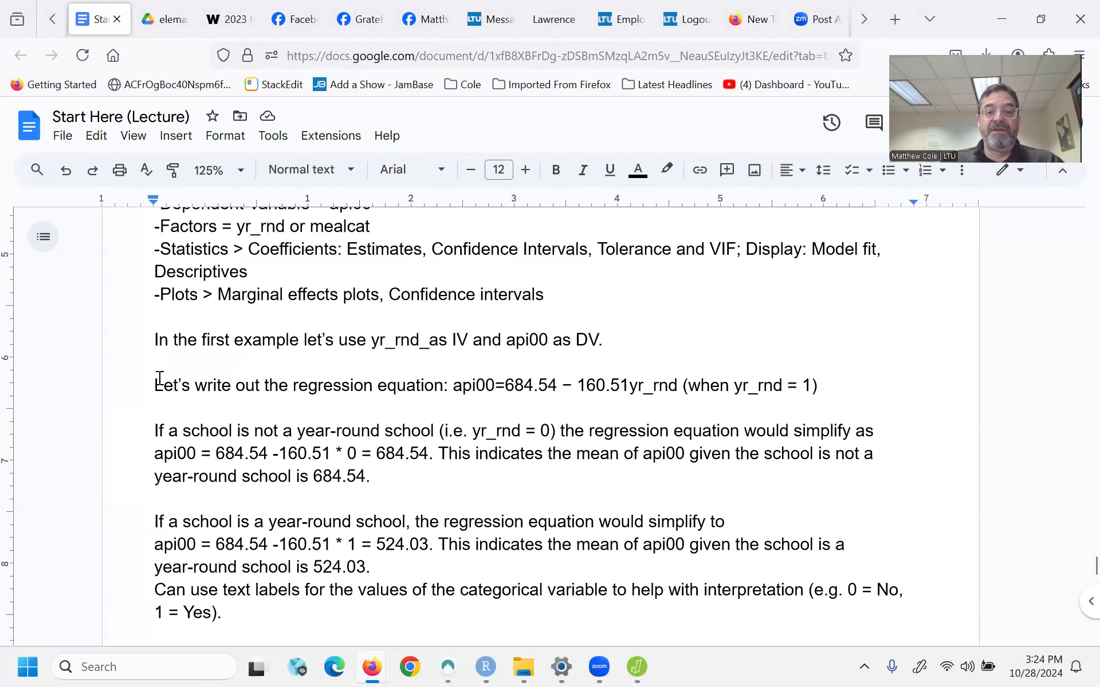
pyautogui.scroll(-1, 327, 427)
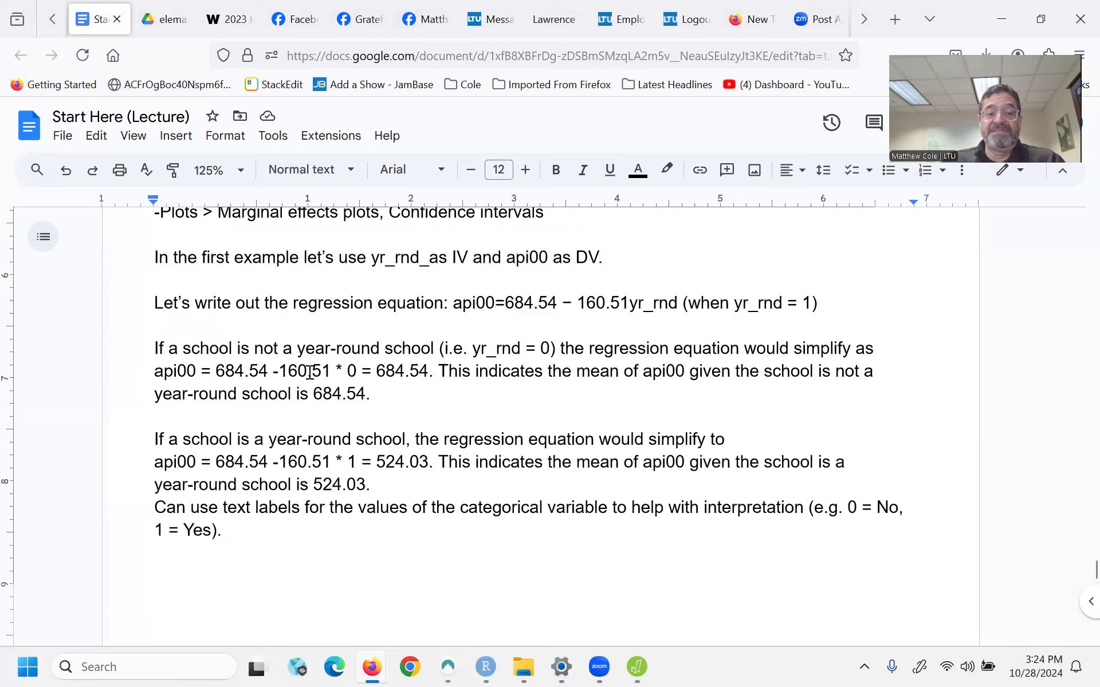
pyautogui.moveTo(279, 371); pyautogui.dragTo(435, 366)
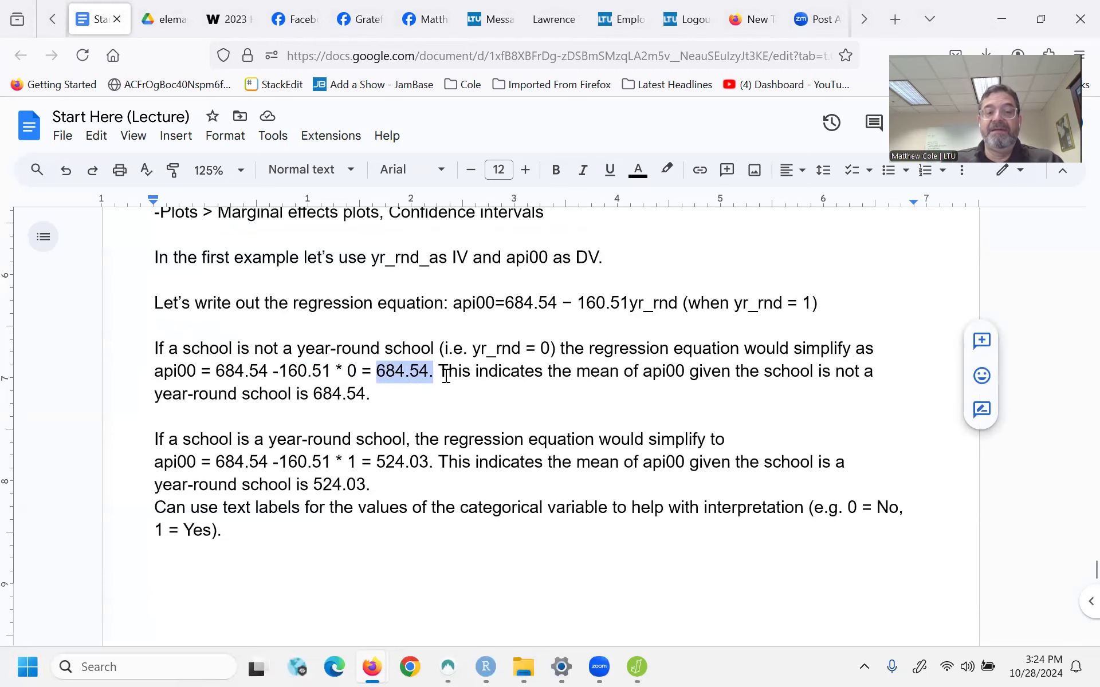
# - Read the lecture document's year-round school equation and the mealcat group mean calculations, comparing the latter with the regression coefficients
pyautogui.scroll(-2, 446, 377)
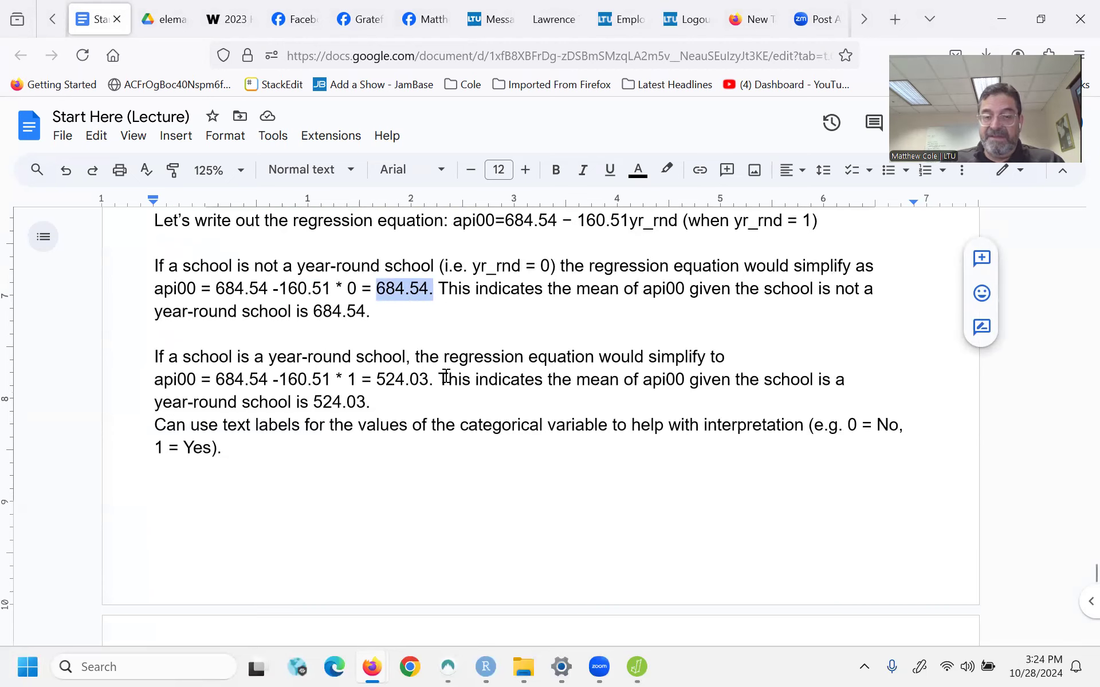
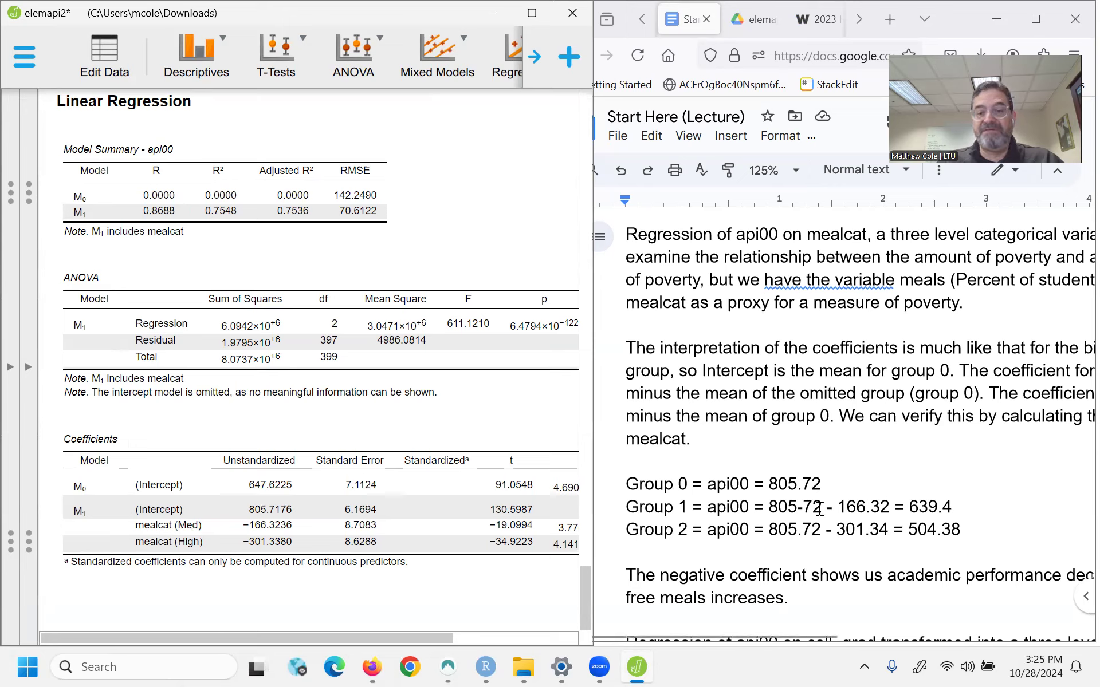
pyautogui.moveTo(910, 508); pyautogui.dragTo(960, 507)
pyautogui.scroll(-2, 776, 471)
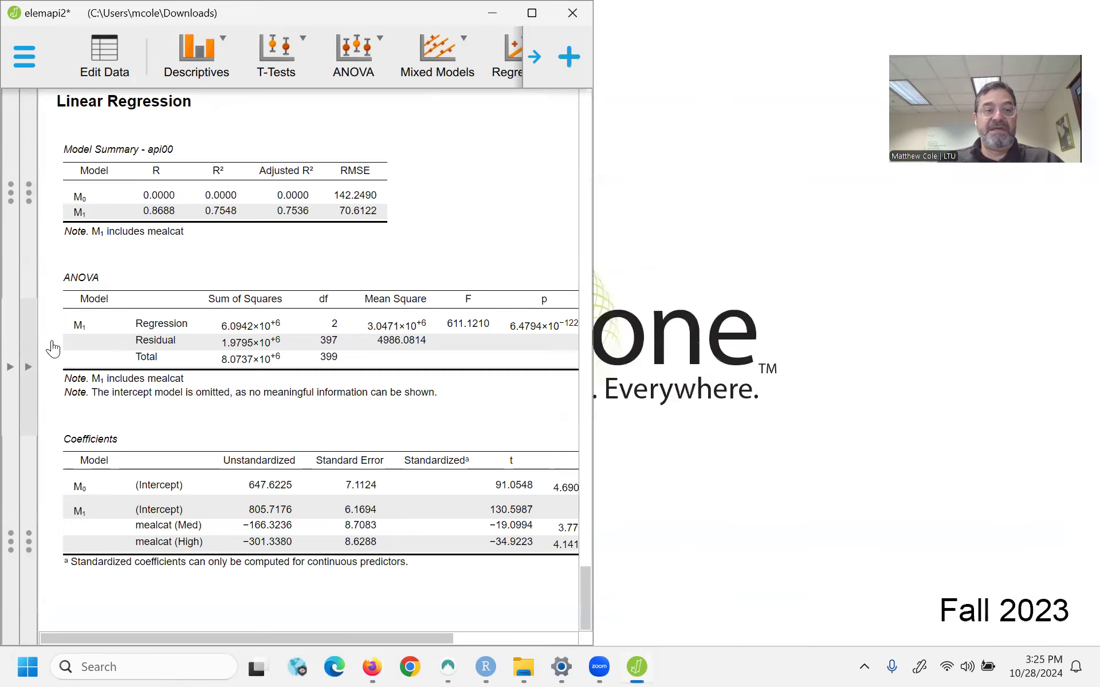
# - Add marginal effects plots with 95% confidence intervals to the mealcat linear regression in JASP and return to the full results view
pyautogui.click(27, 362)
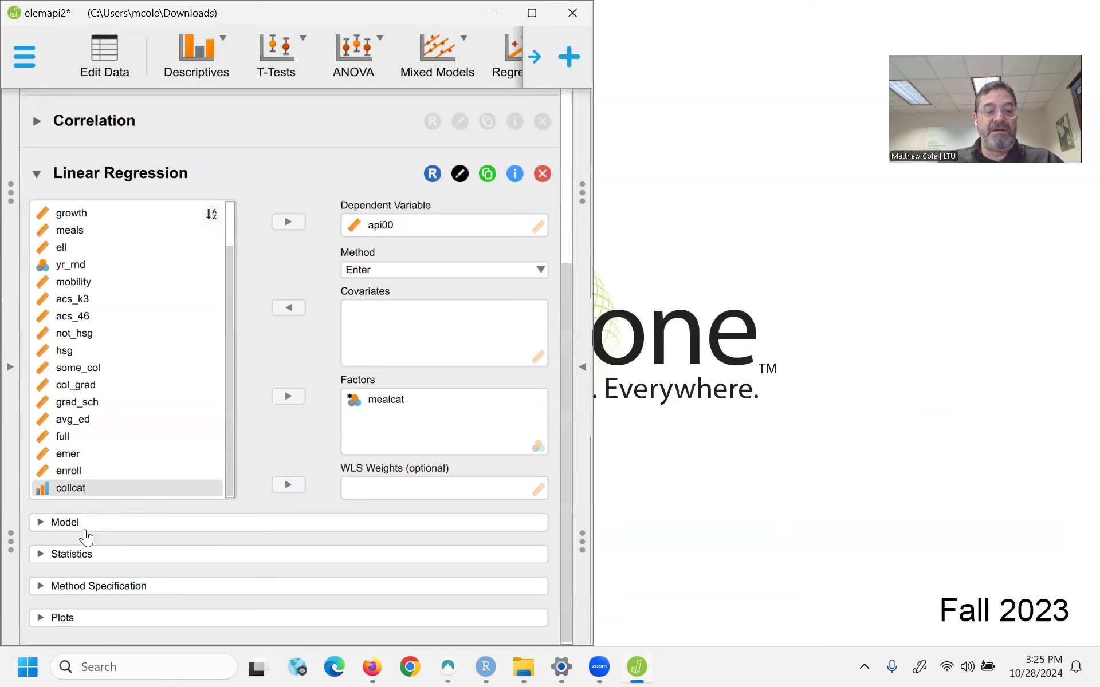
pyautogui.click(46, 617)
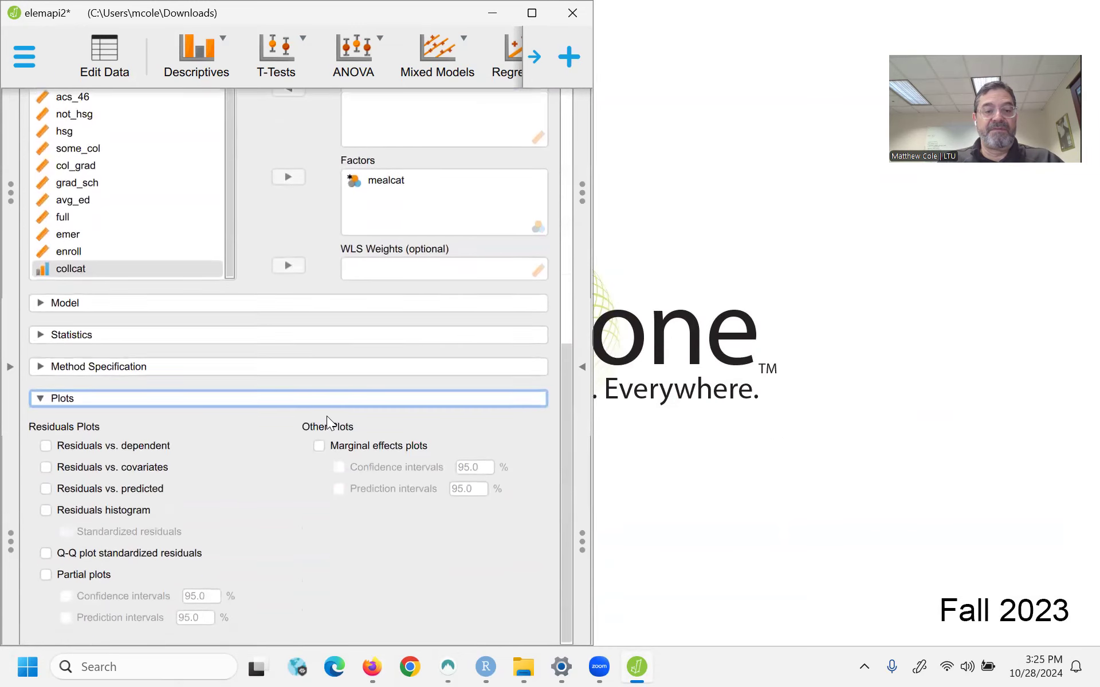
pyautogui.click(319, 446)
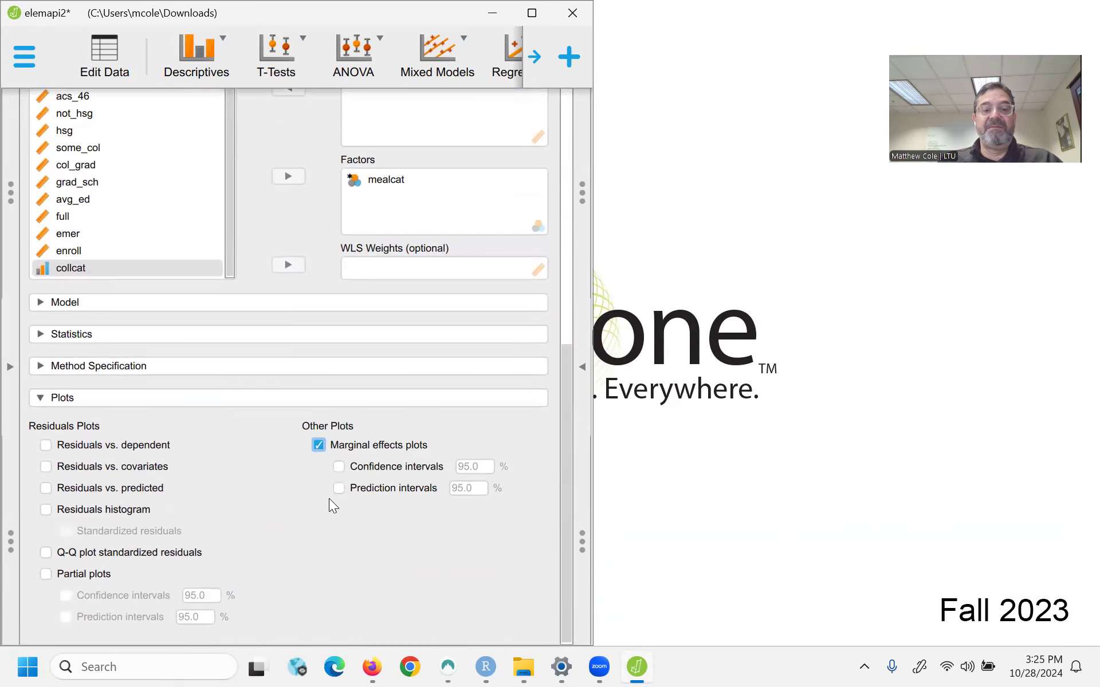
pyautogui.click(339, 467)
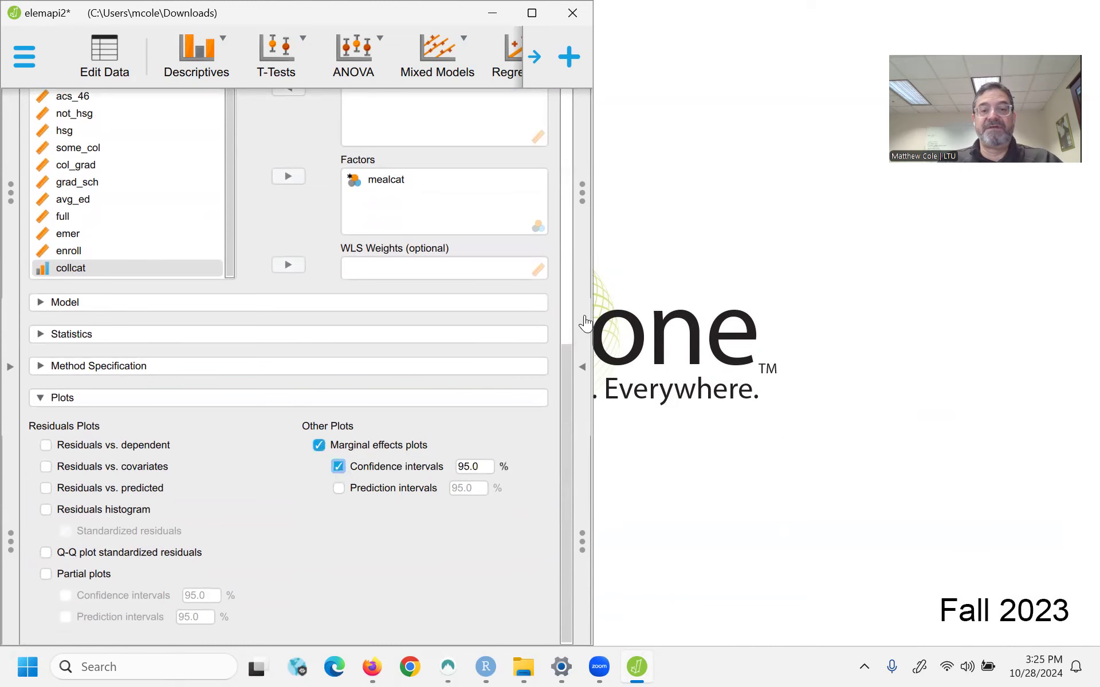
pyautogui.click(582, 367)
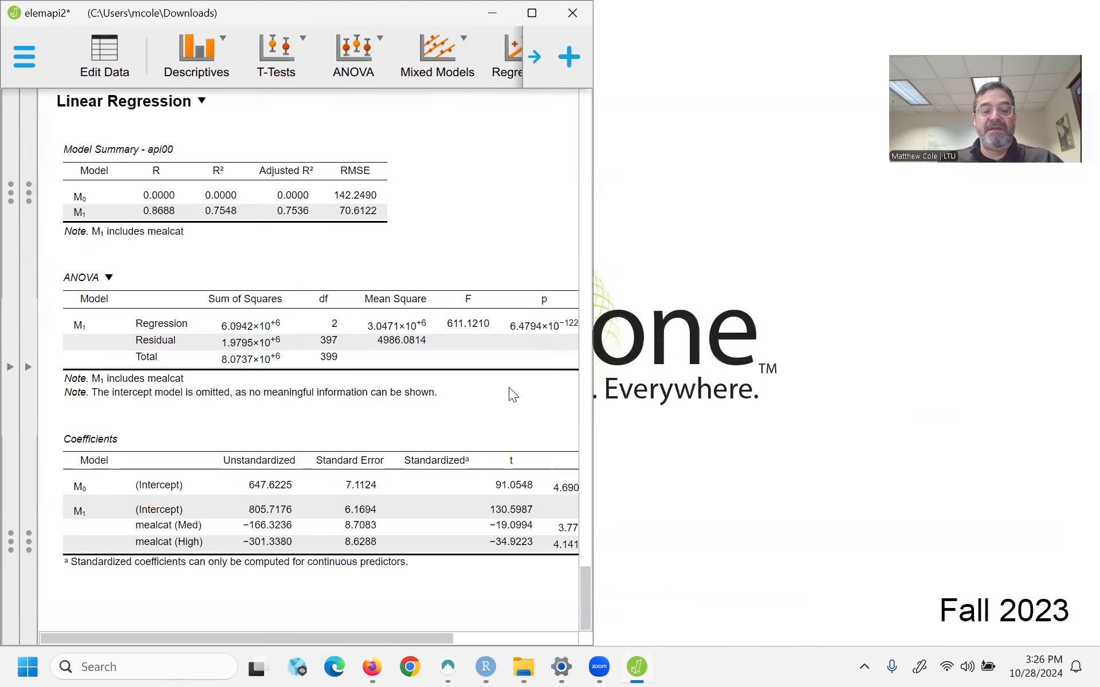
# - Examine the mealcat coefficients with their p-values and the marginal effects plot on api00, then enlarge the JASP window to full screen
pyautogui.scroll(10, 430, 447)
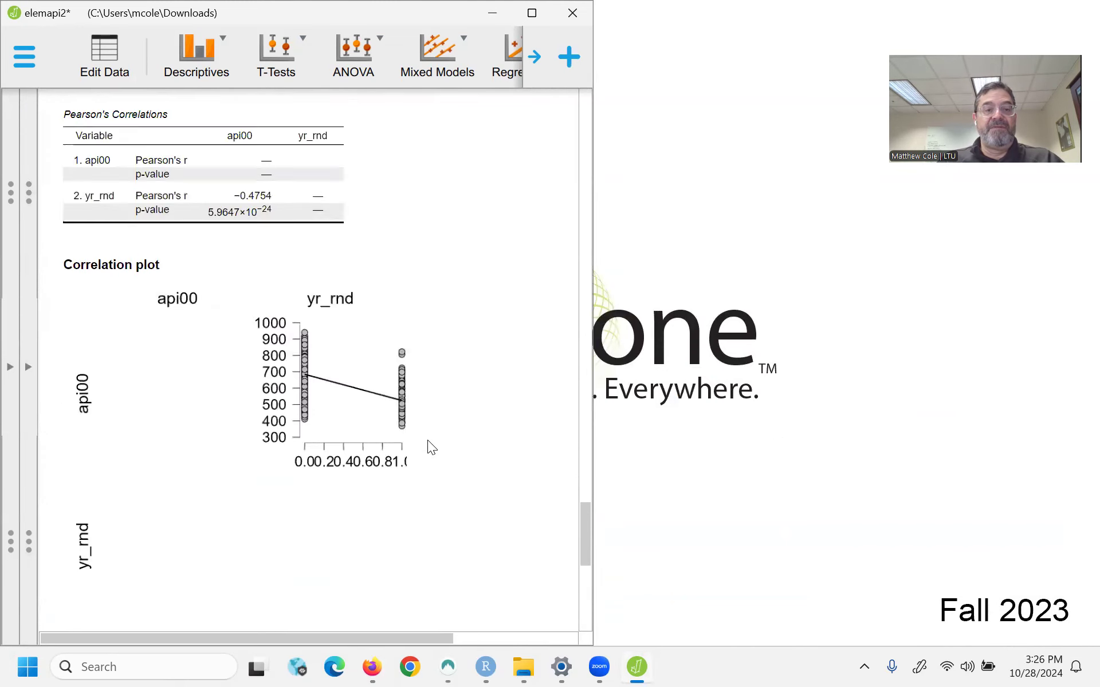
pyautogui.scroll(-10, 428, 442)
pyautogui.moveTo(226, 638); pyautogui.dragTo(331, 638)
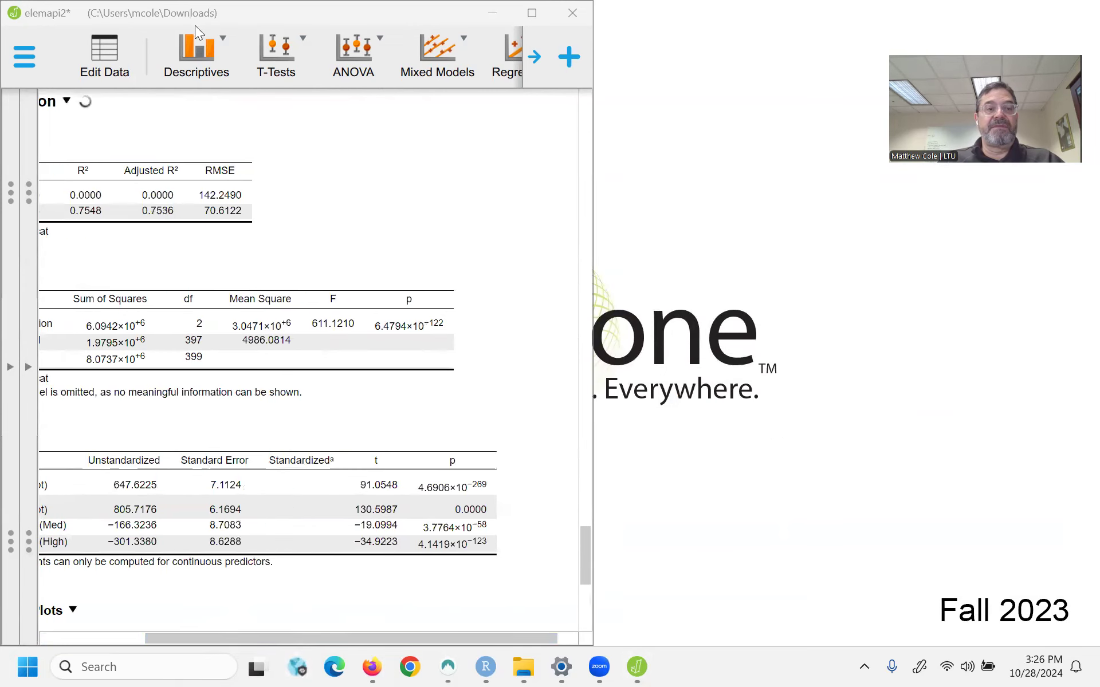
pyautogui.scroll(-5, 251, 354)
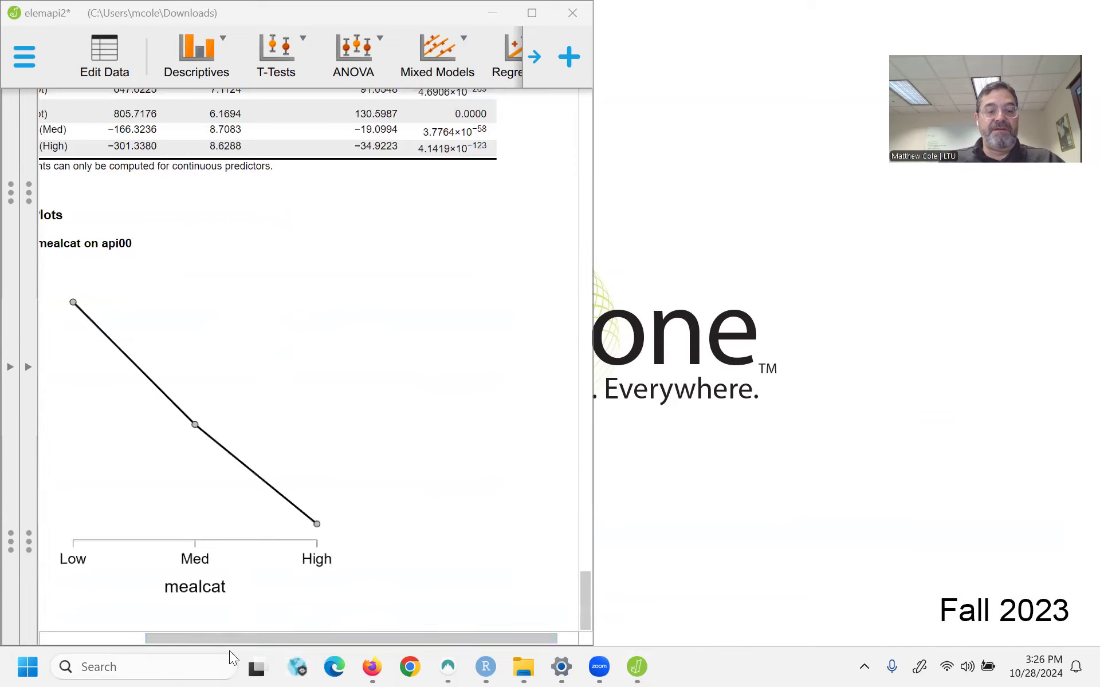
pyautogui.moveTo(224, 637); pyautogui.dragTo(54, 634)
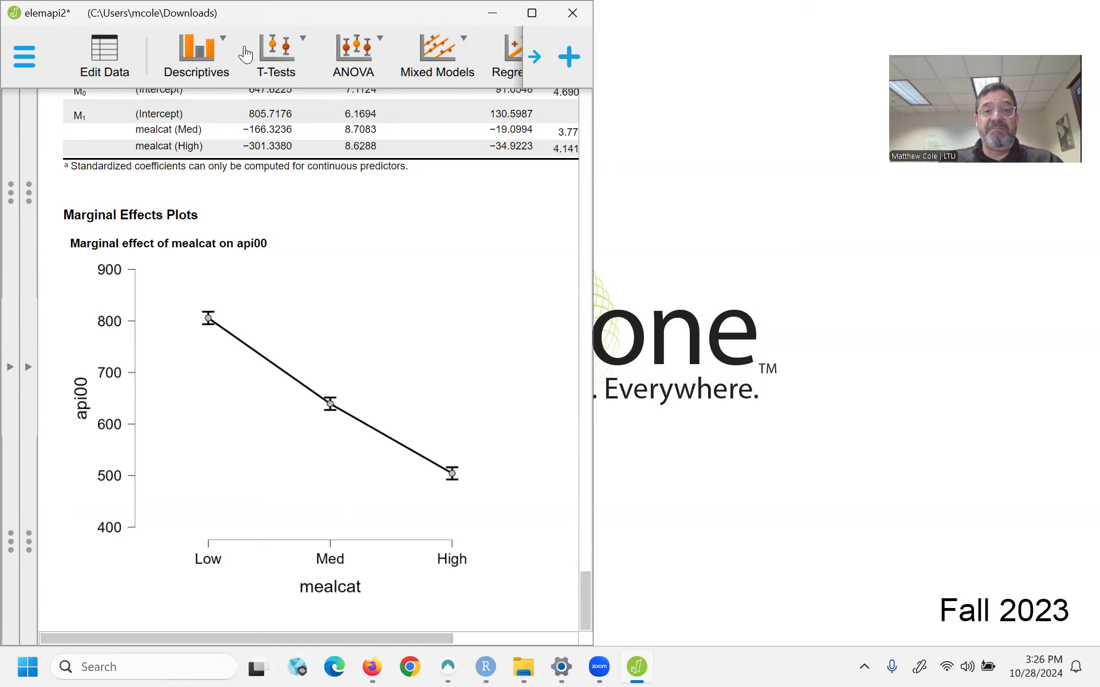
pyautogui.moveTo(350, 10); pyautogui.dragTo(460, 131)
pyautogui.click(818, 130)
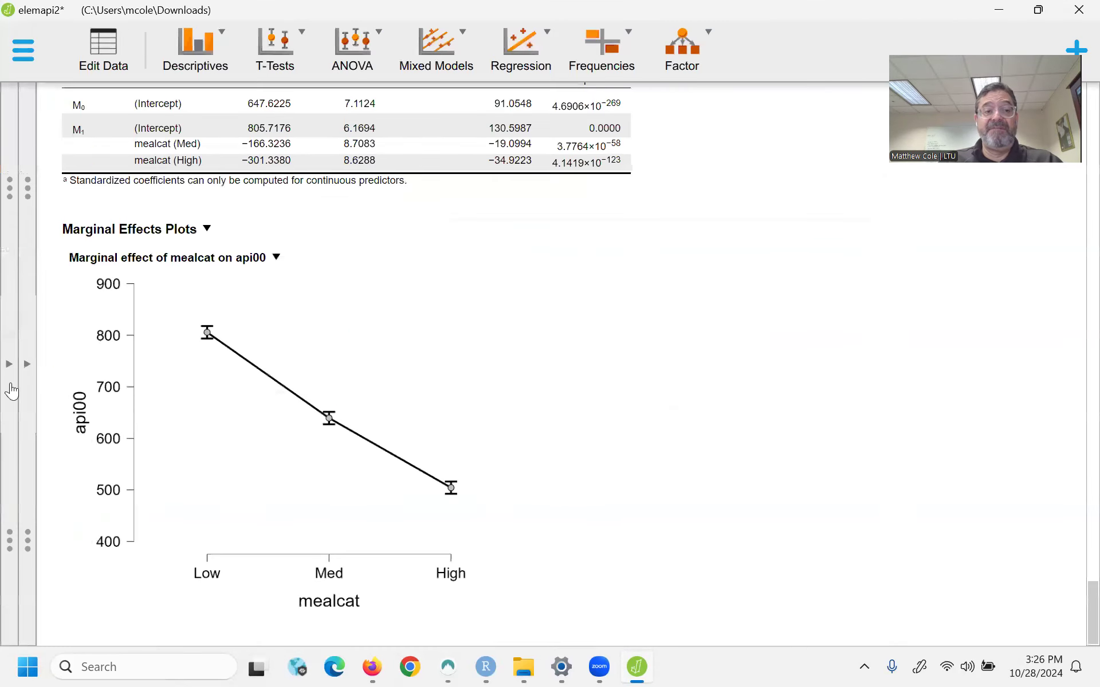
# - Remove mealcat from the api00 regression's factors and add meals as the covariate
pyautogui.click(27, 364)
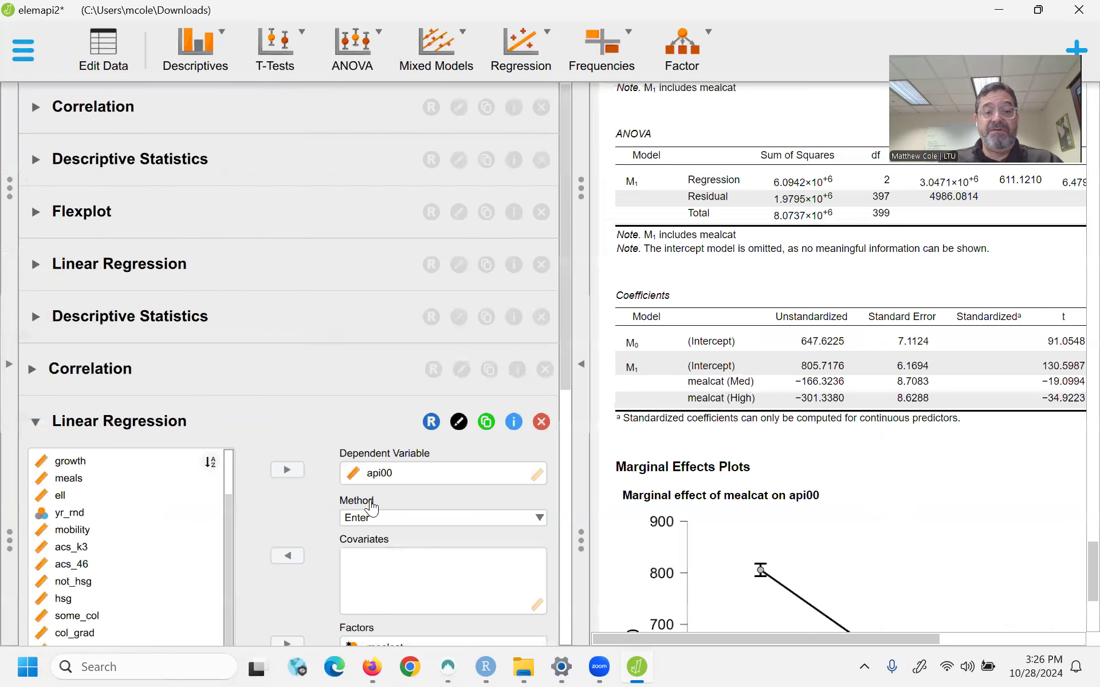
pyautogui.scroll(-2, 371, 507)
pyautogui.click(388, 531)
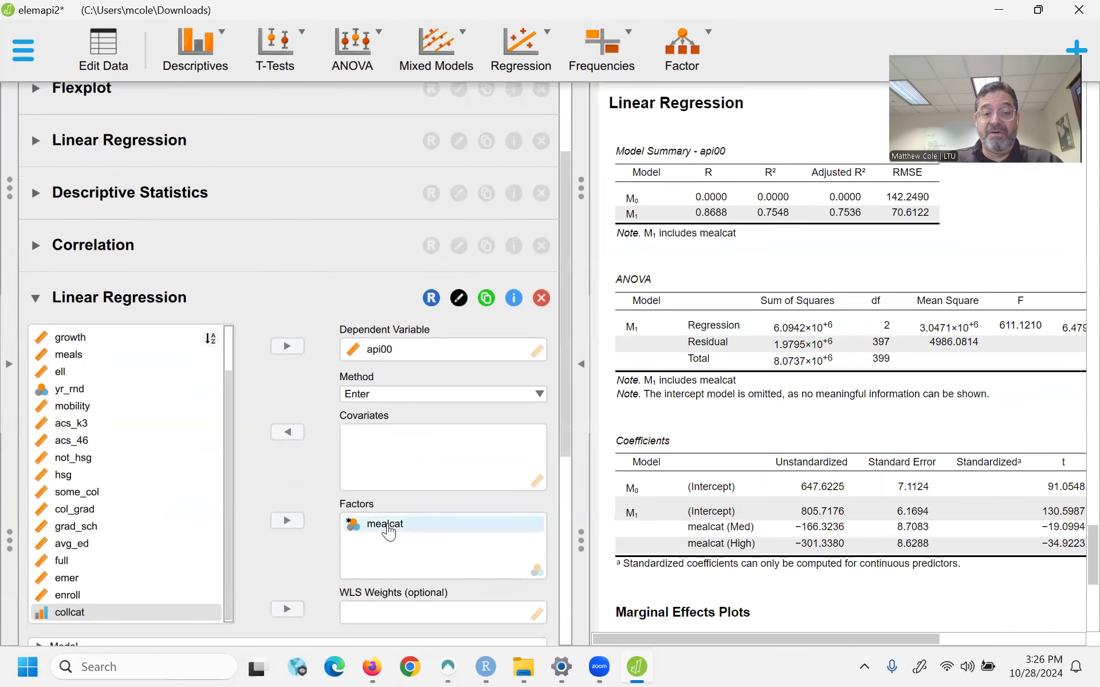
pyautogui.scroll(-1, 388, 530)
pyautogui.moveTo(388, 524); pyautogui.dragTo(142, 481)
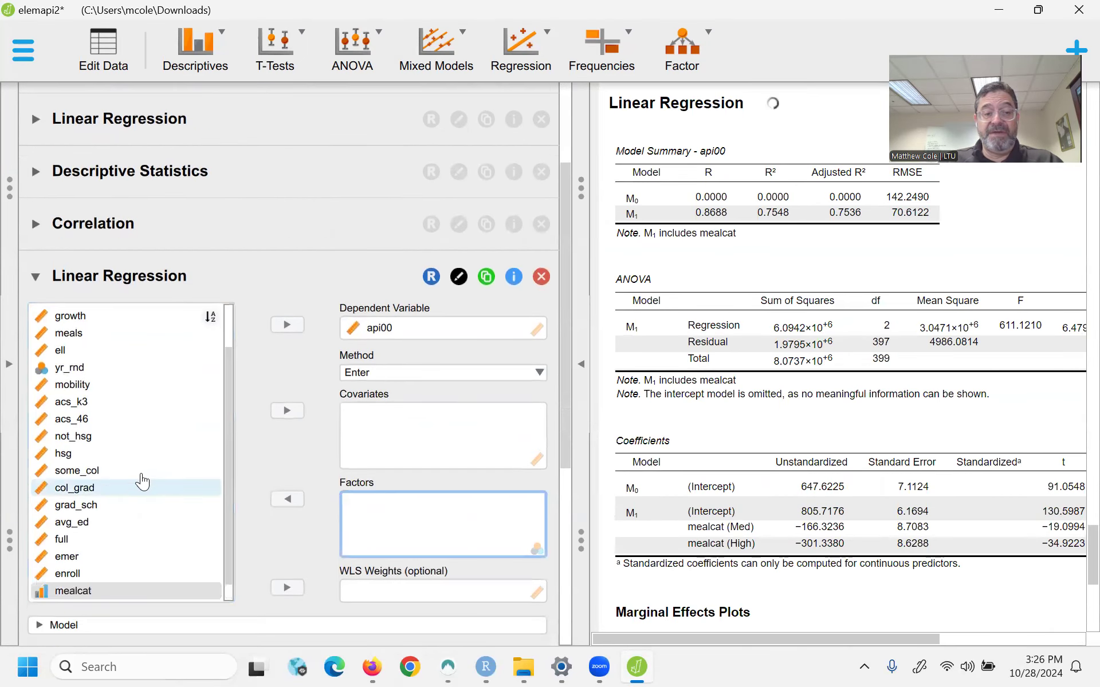
pyautogui.scroll(2, 142, 481)
pyautogui.click(77, 383)
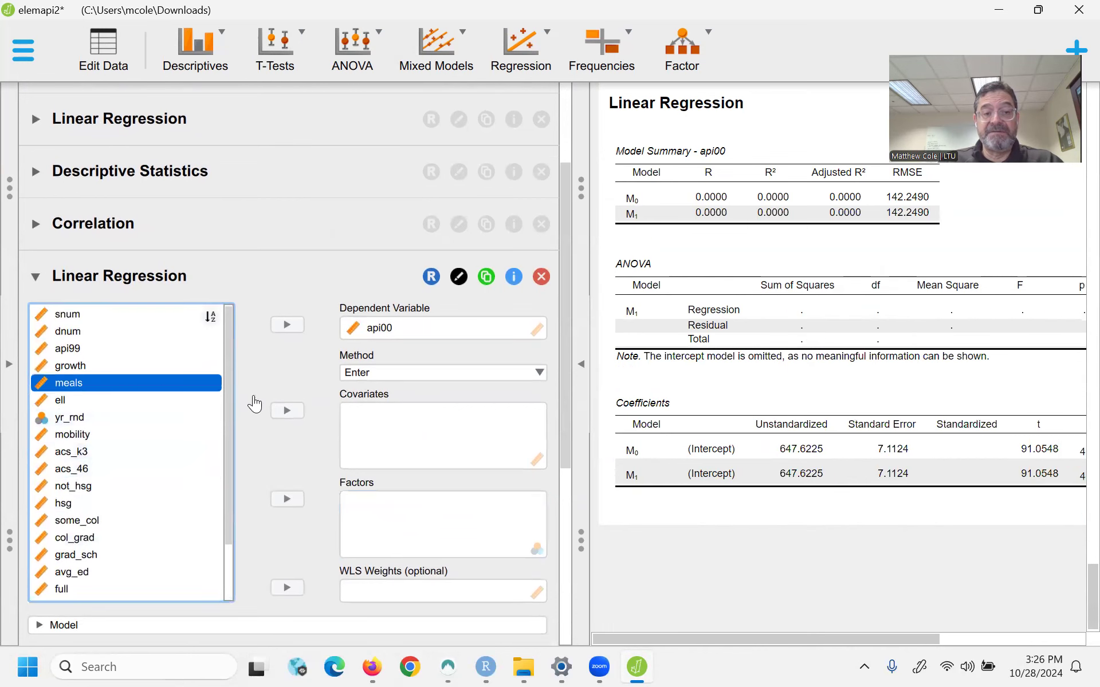
pyautogui.click(288, 411)
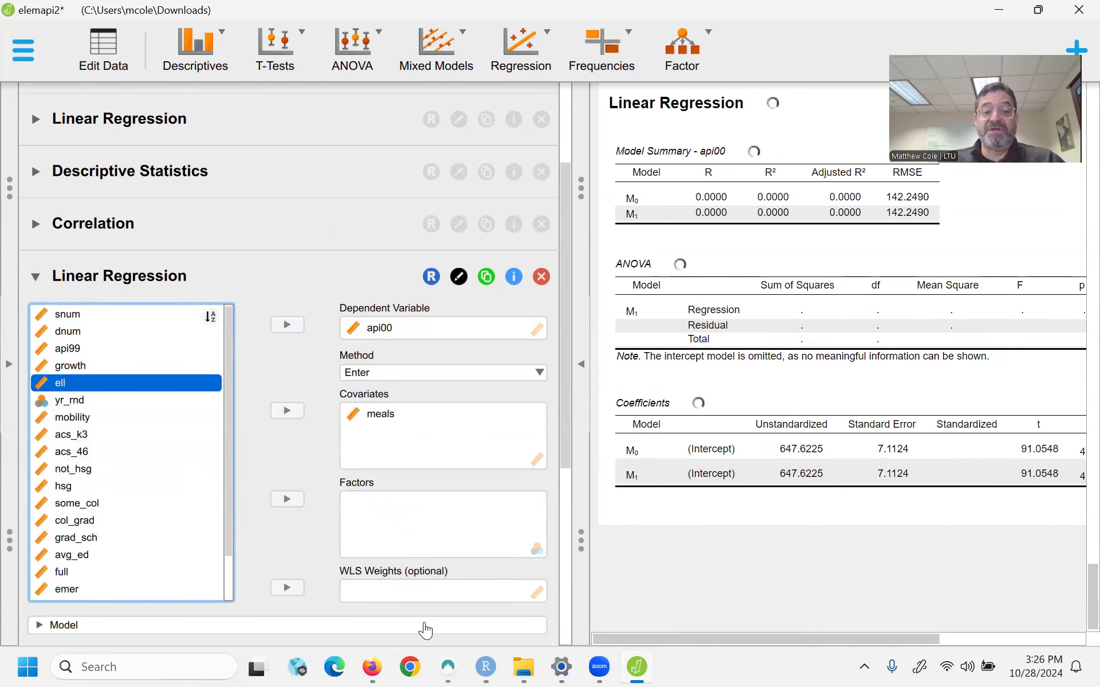
# - Examine the marginal effect of meals on api00 together with the model summary, ANOVA and coefficients tables, including the p-values
pyautogui.scroll(-2, 780, 514)
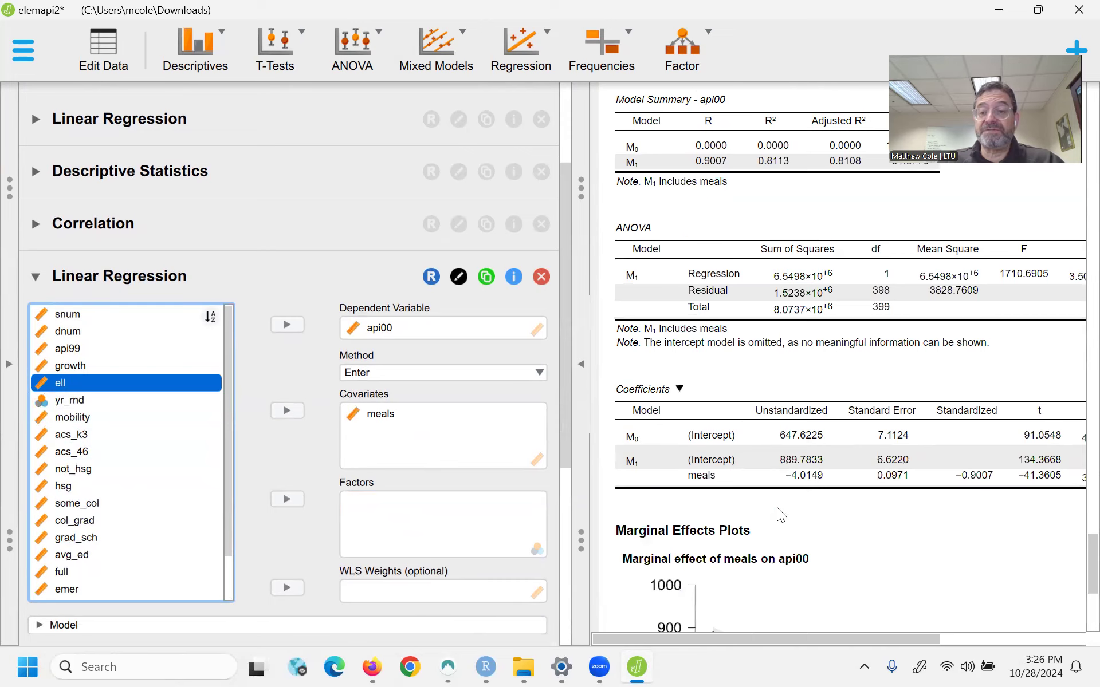
pyautogui.scroll(-5, 780, 514)
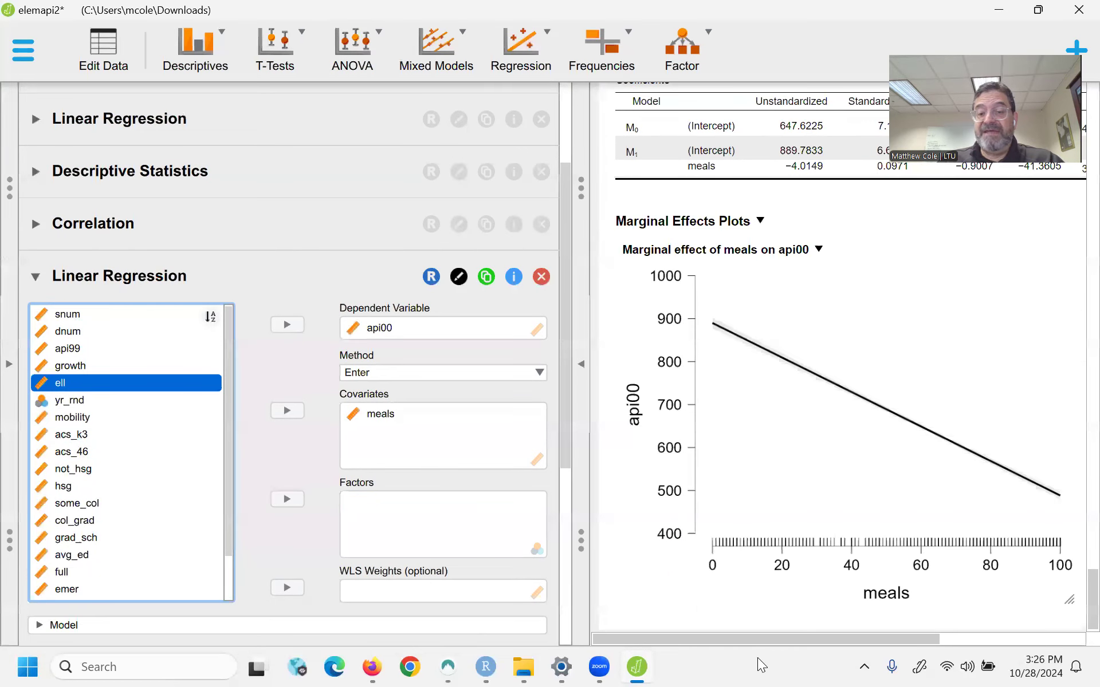
pyautogui.moveTo(765, 639); pyautogui.dragTo(802, 409)
pyautogui.scroll(-5, 545, 422)
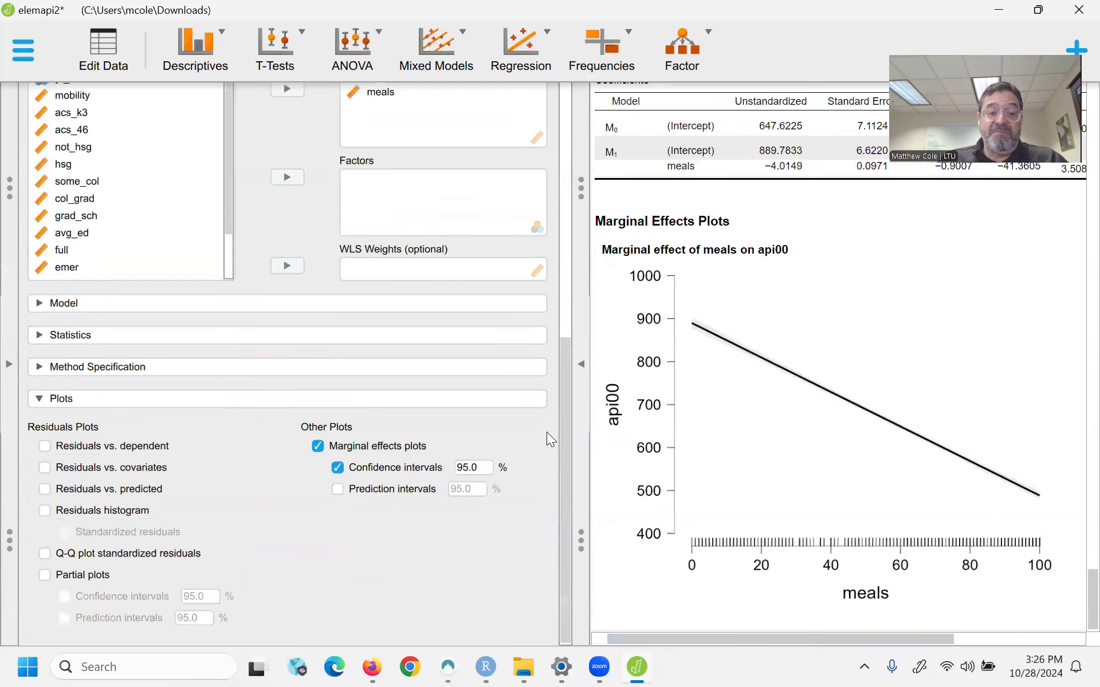
pyautogui.scroll(2, 812, 510)
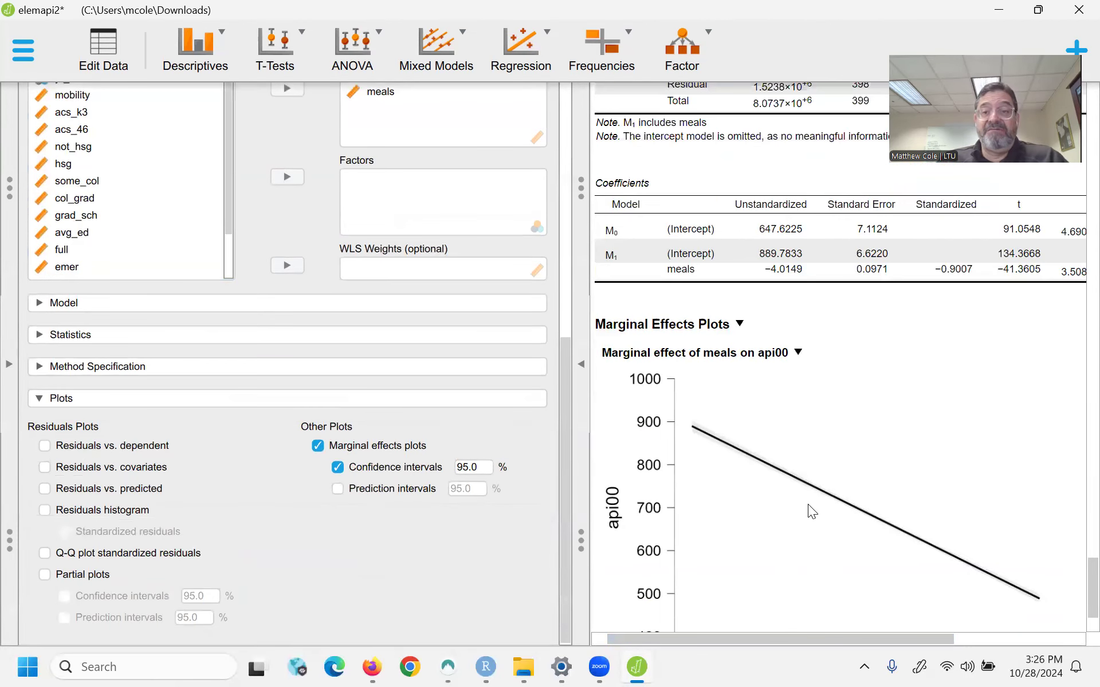
pyautogui.scroll(-2, 813, 512)
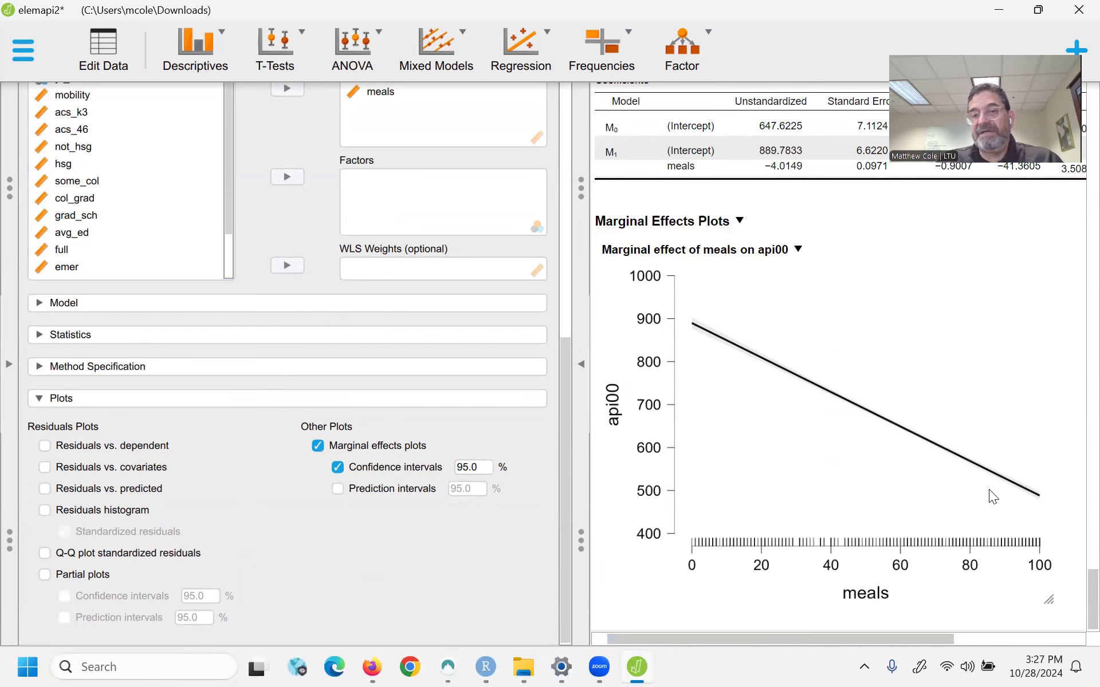
pyautogui.scroll(1, 988, 489)
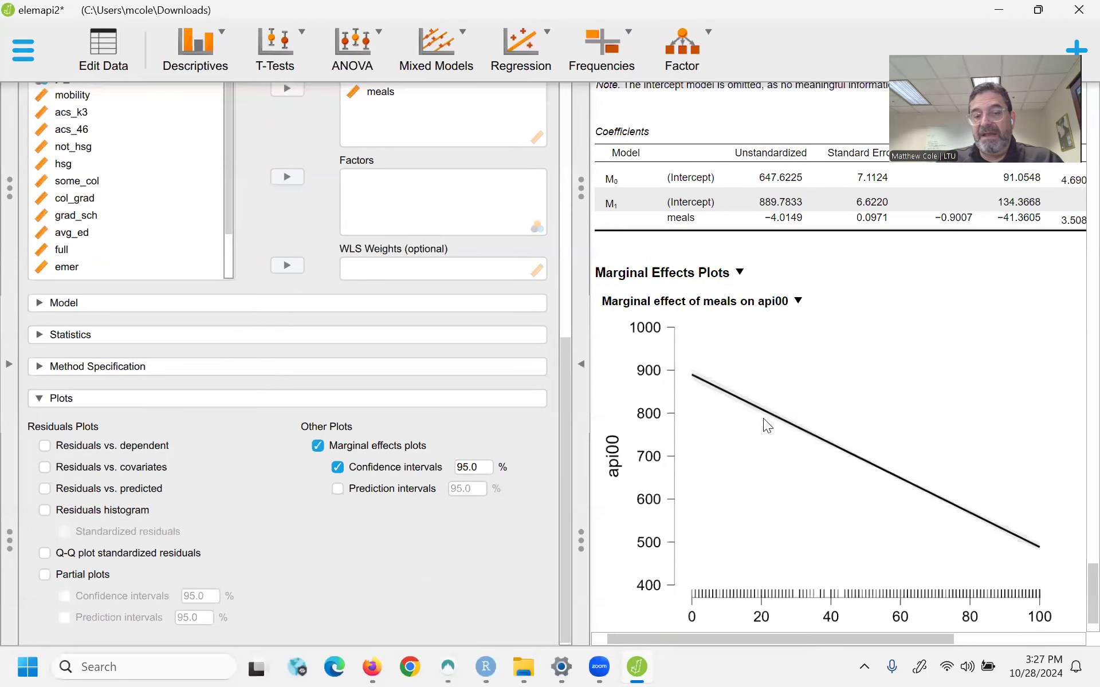
pyautogui.scroll(1, 990, 517)
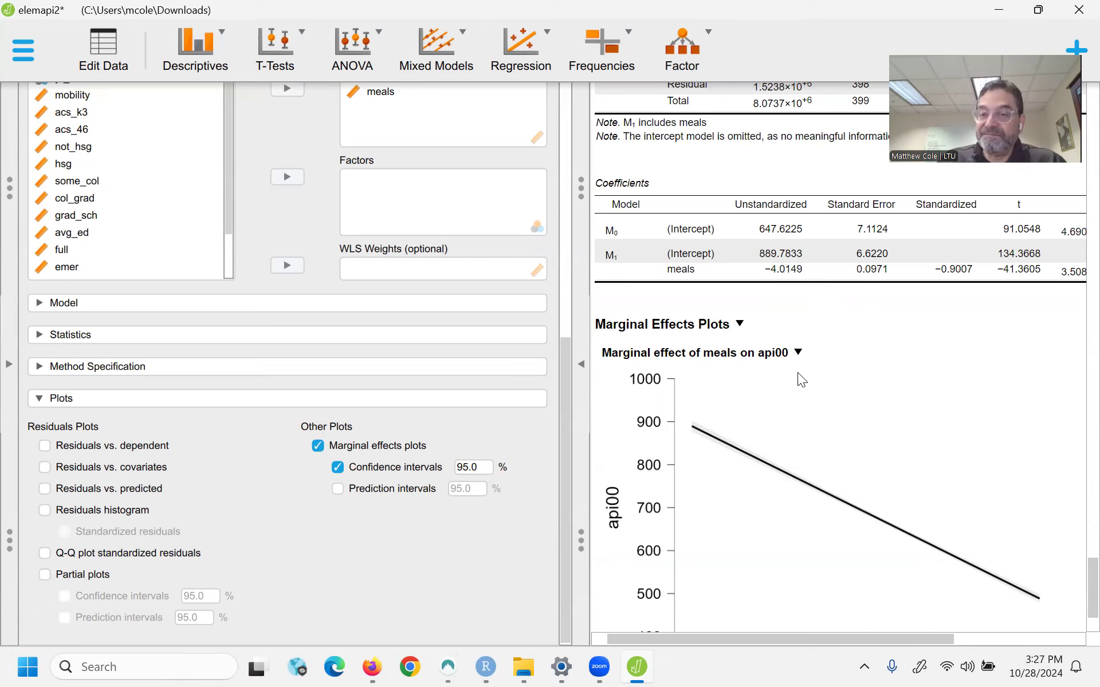
pyautogui.scroll(5, 807, 373)
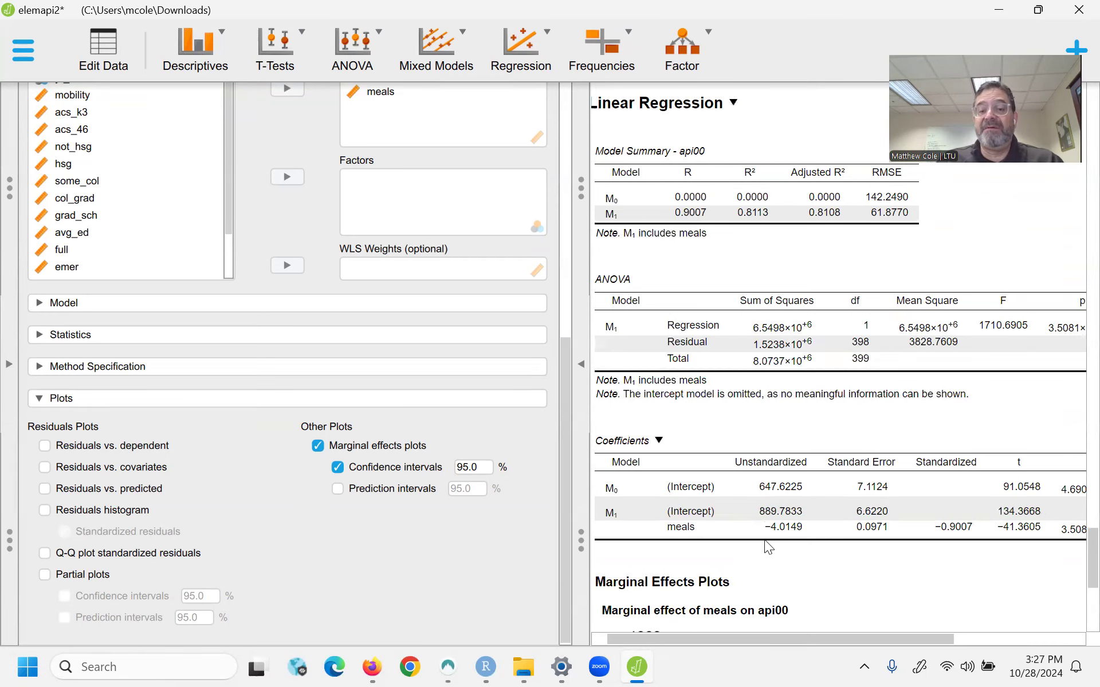
pyautogui.moveTo(720, 638); pyautogui.dragTo(687, 634)
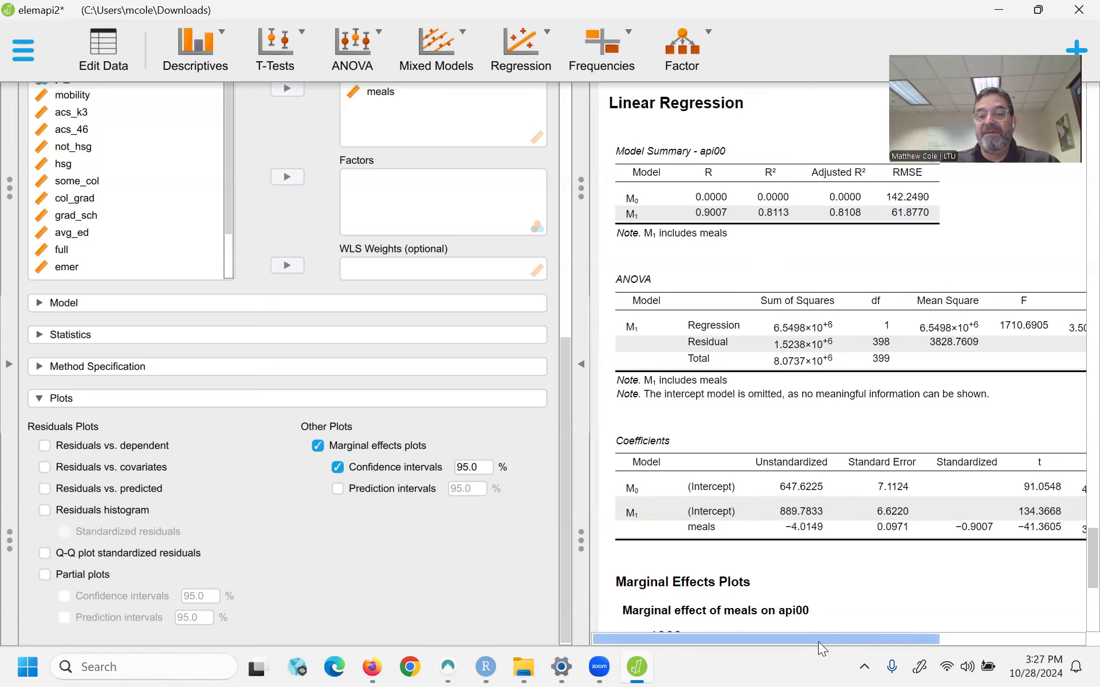
pyautogui.moveTo(810, 638); pyautogui.dragTo(890, 632)
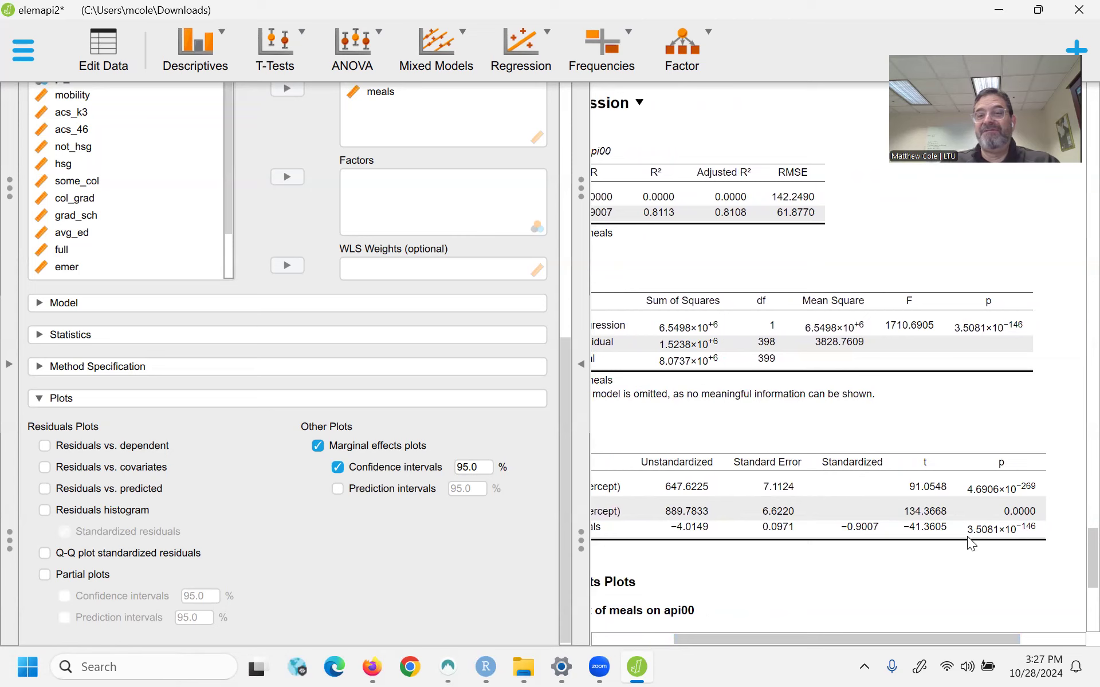
pyautogui.moveTo(804, 637); pyautogui.dragTo(723, 638)
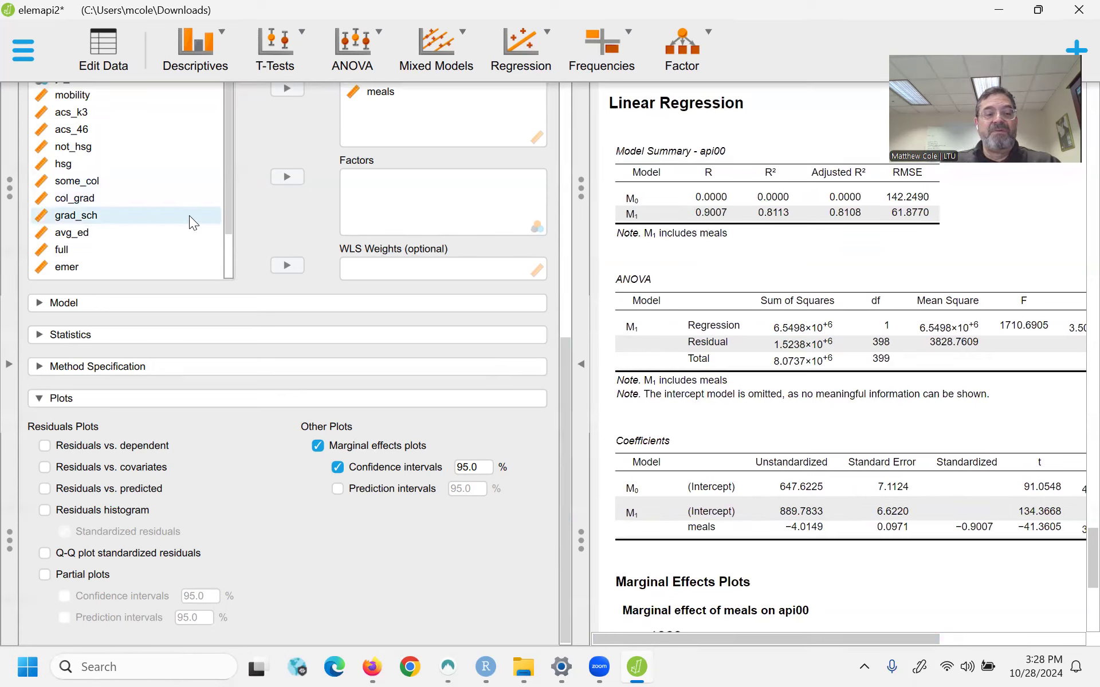
# - Create a Flexplot with api00 as the dependent variable and meals as the independent variable, and show it in the full results view
pyautogui.click(212, 34)
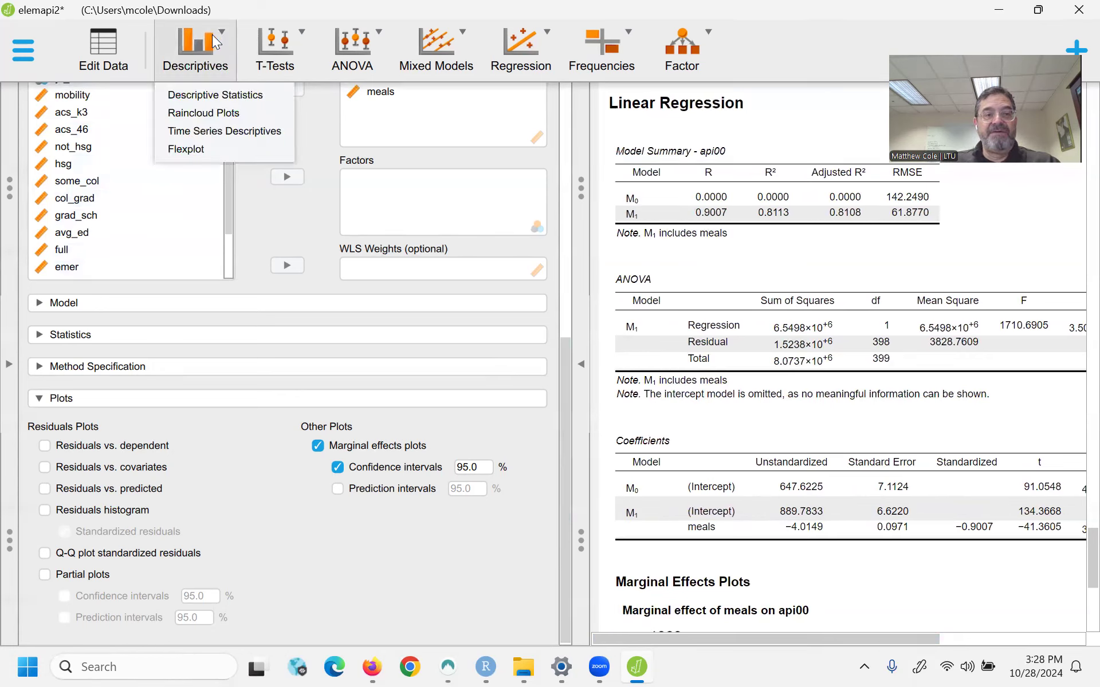
pyautogui.click(192, 149)
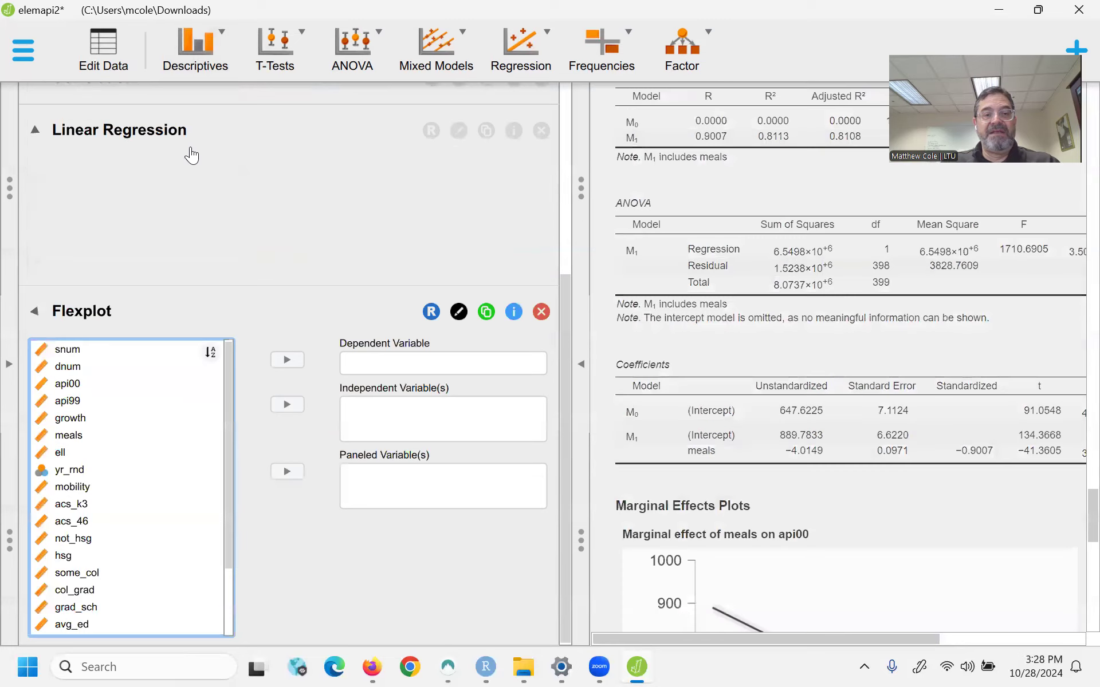
pyautogui.click(81, 309)
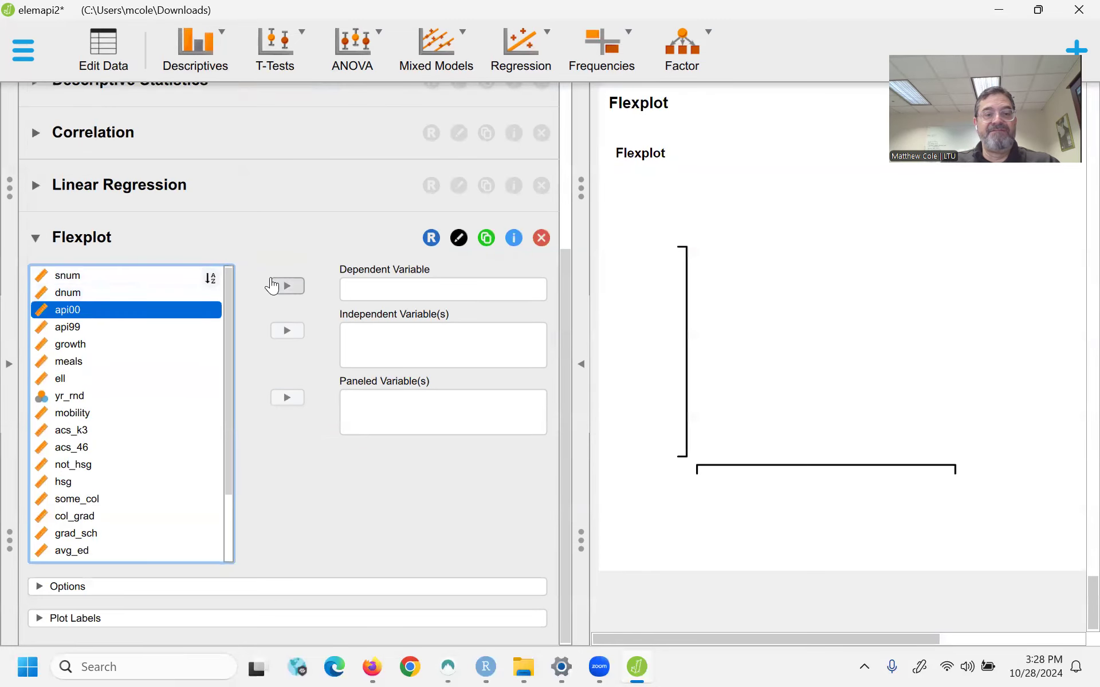
pyautogui.click(285, 285)
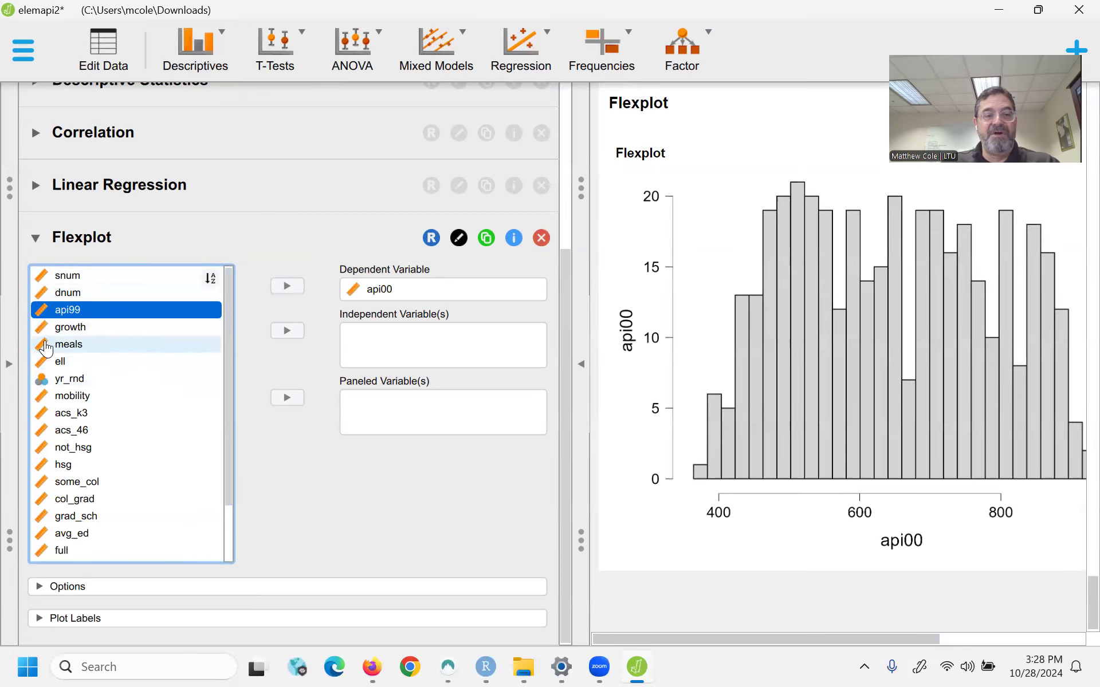
pyautogui.click(46, 345)
pyautogui.click(286, 331)
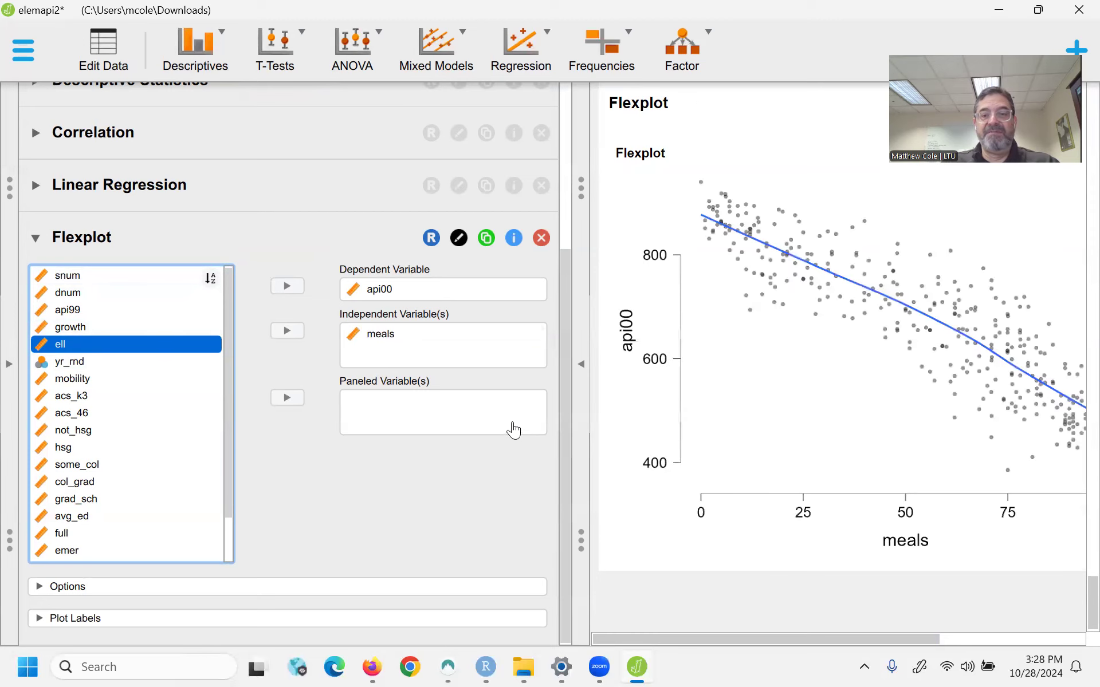
pyautogui.click(583, 375)
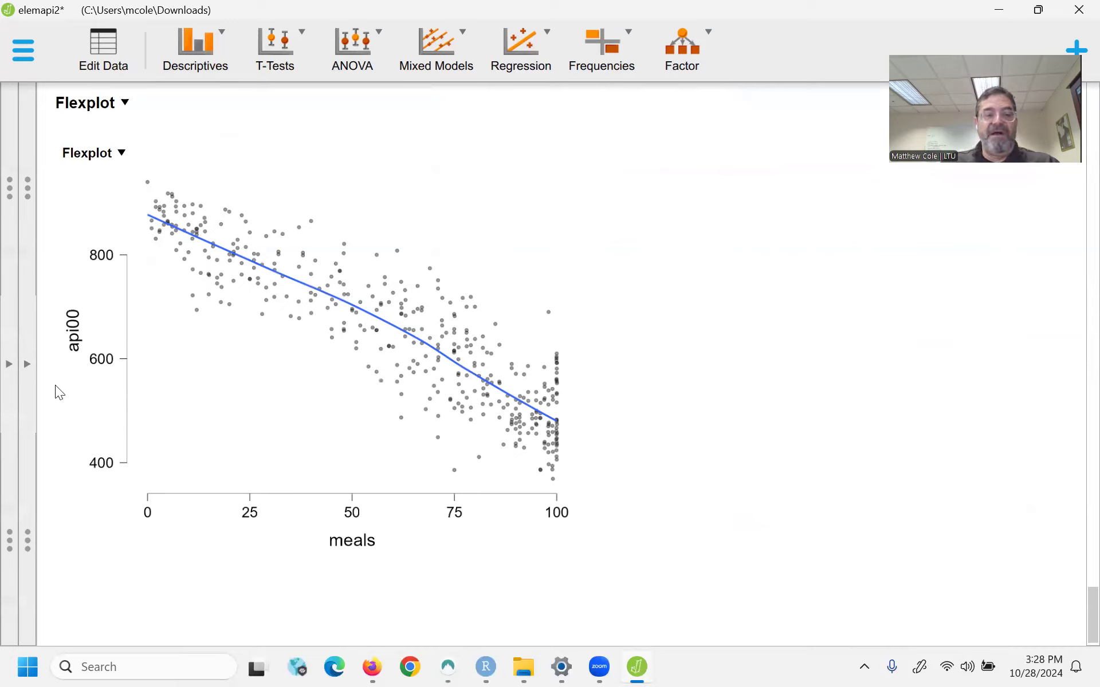
# - Bring the analysis settings back beside the api00 by meals Flexplot results
pyautogui.click(27, 363)
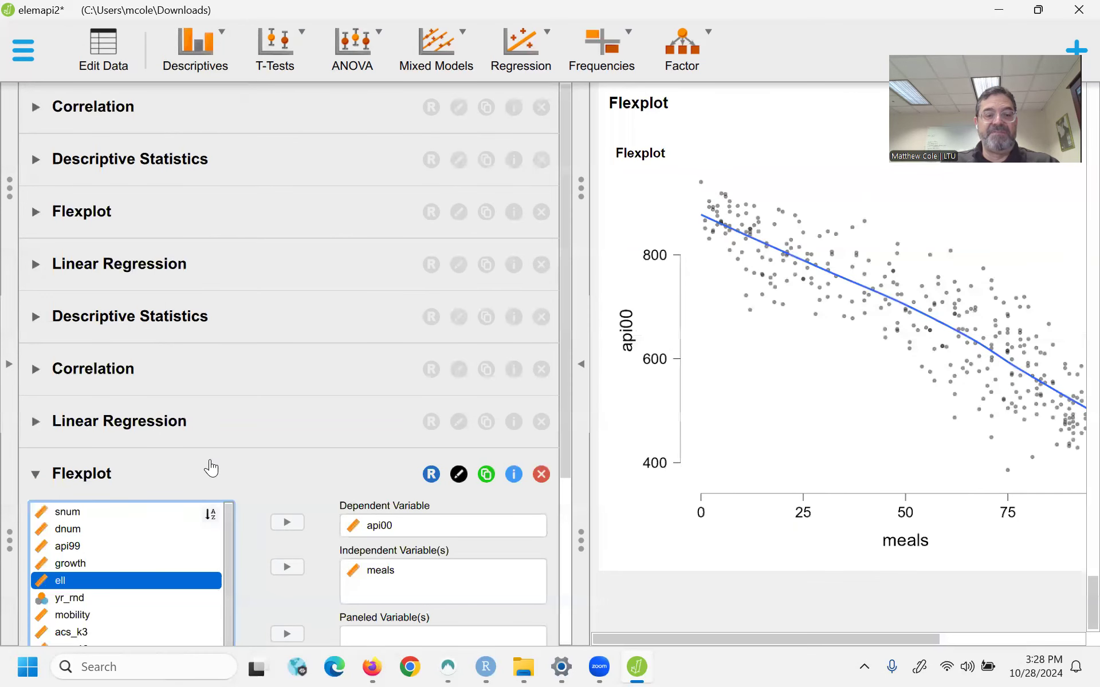
pyautogui.scroll(-5, 229, 464)
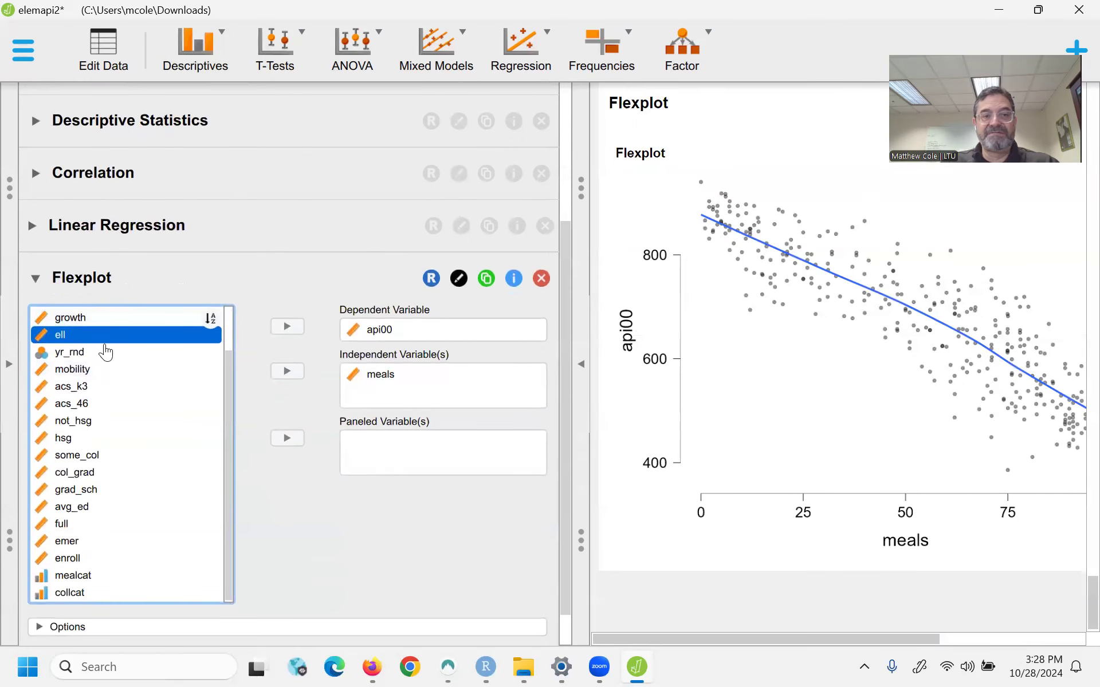
pyautogui.click(219, 52)
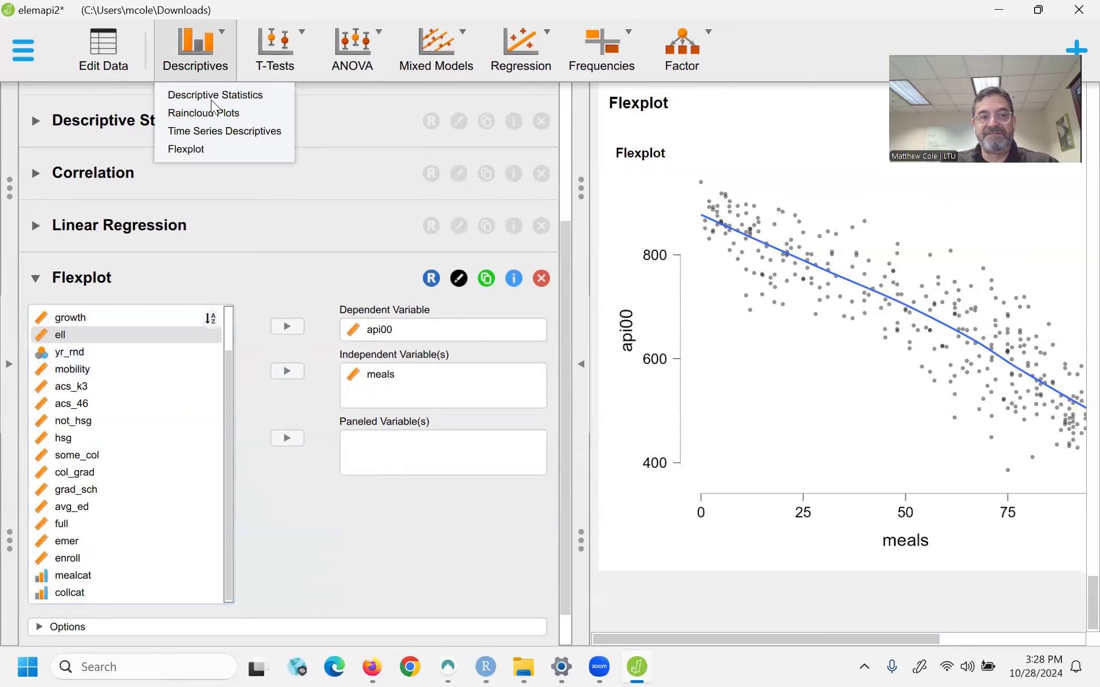
pyautogui.click(189, 36)
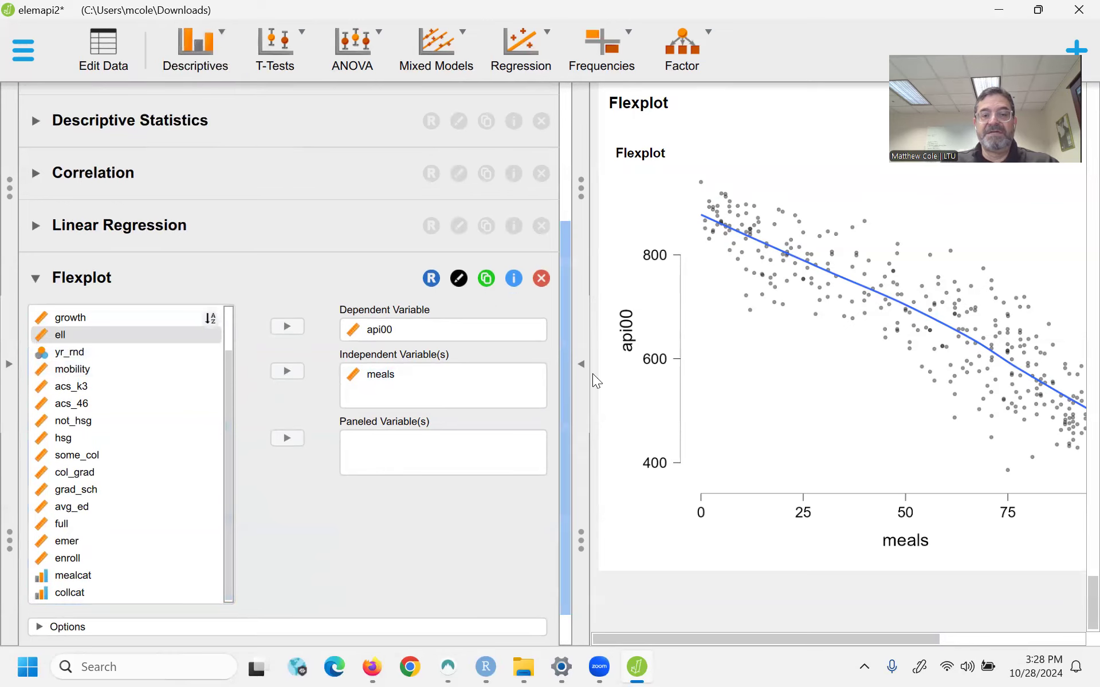
pyautogui.scroll(-1, 868, 322)
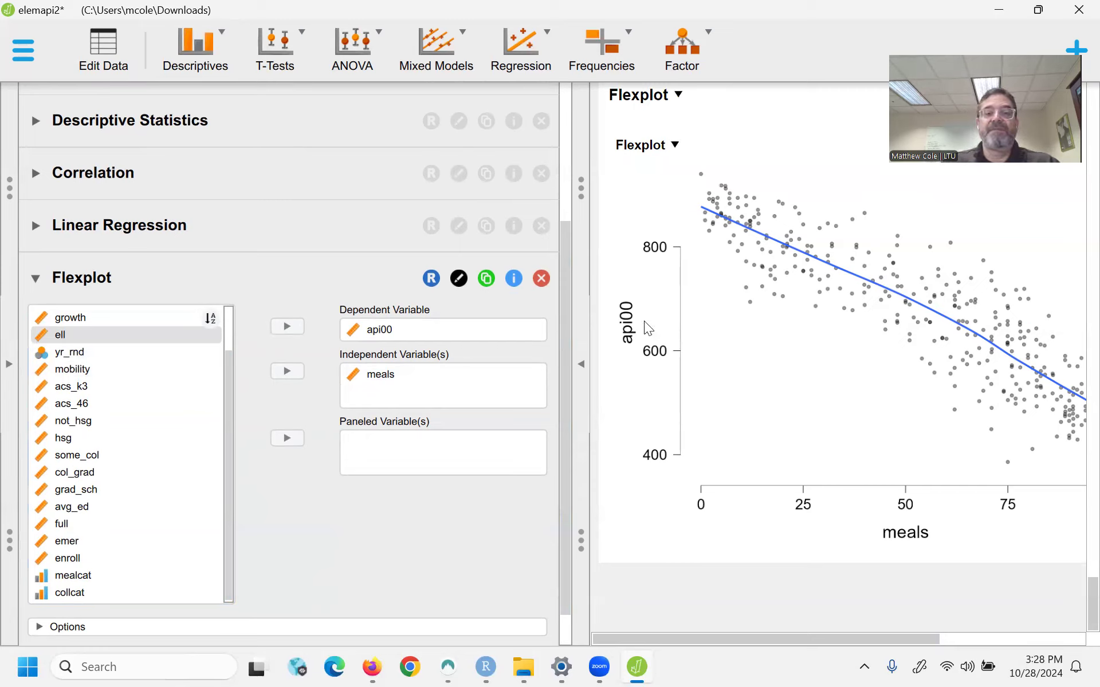
# - Switch to the Start Here (Lecture) document in Firefox, maximize it, and read the section on regressing api00 on coll_grad as three categories
pyautogui.click(987, 10)
pyautogui.moveTo(373, 668)
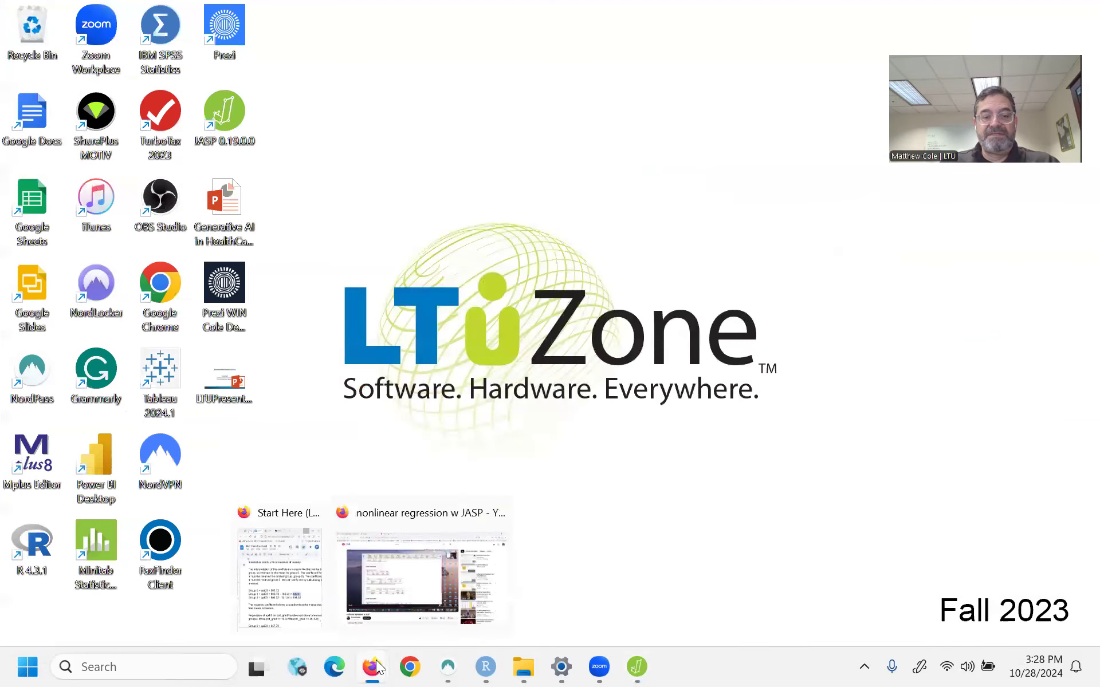
pyautogui.click(301, 585)
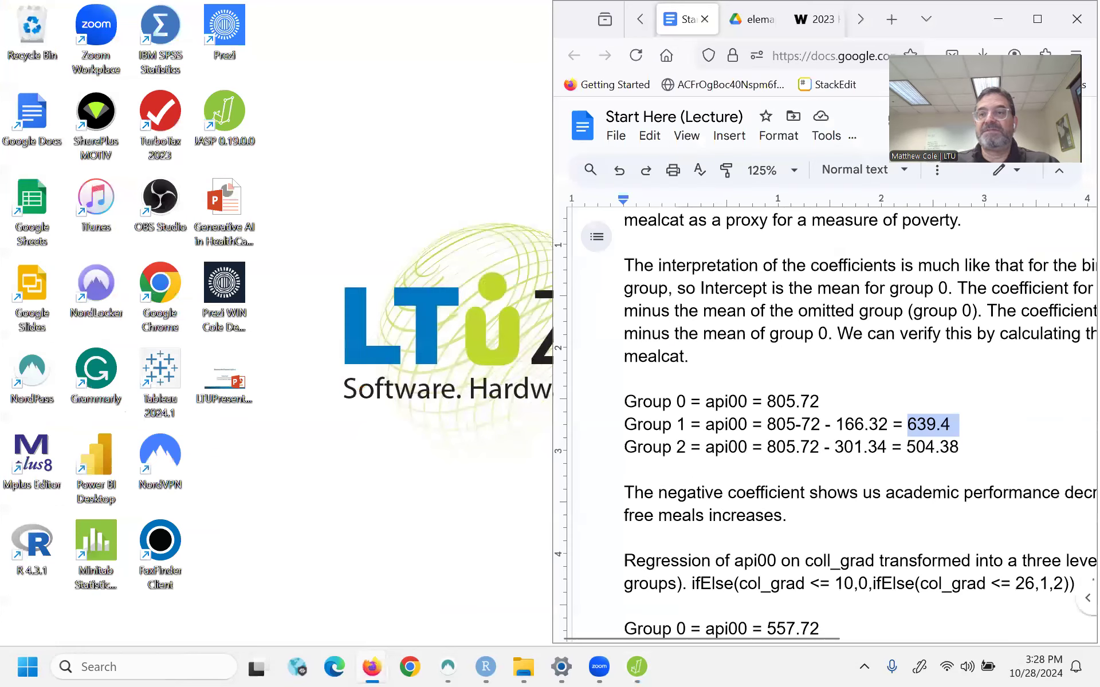
pyautogui.click(1034, 17)
pyautogui.scroll(-8, 615, 315)
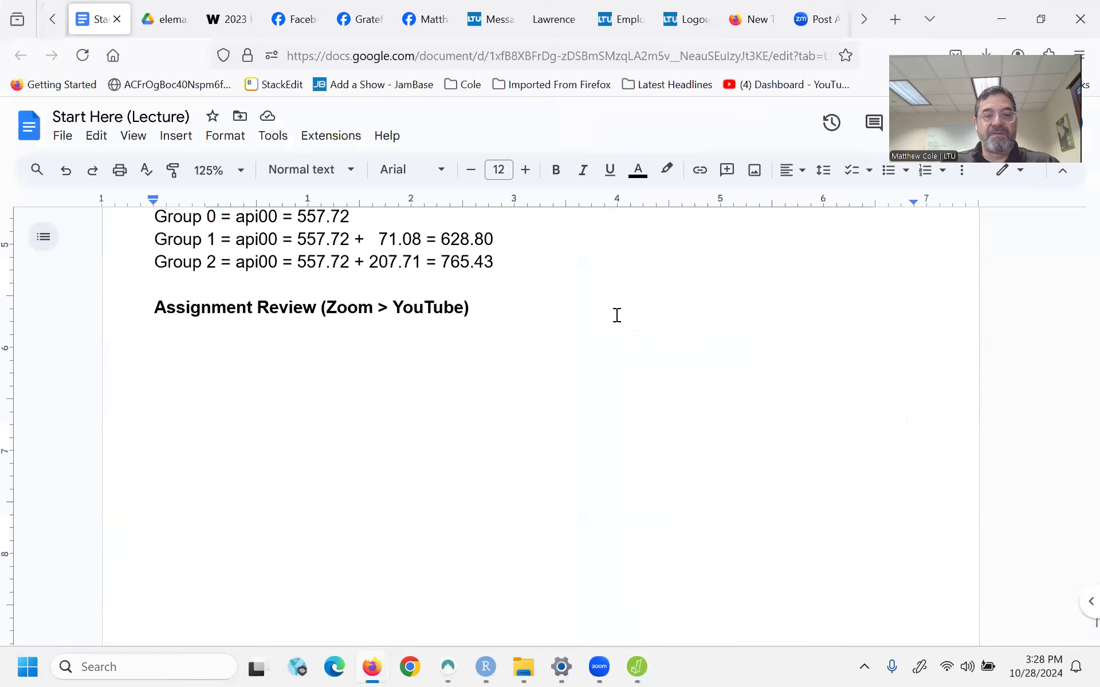
pyautogui.scroll(6, 616, 316)
pyautogui.scroll(2, 616, 315)
pyautogui.scroll(-2, 616, 316)
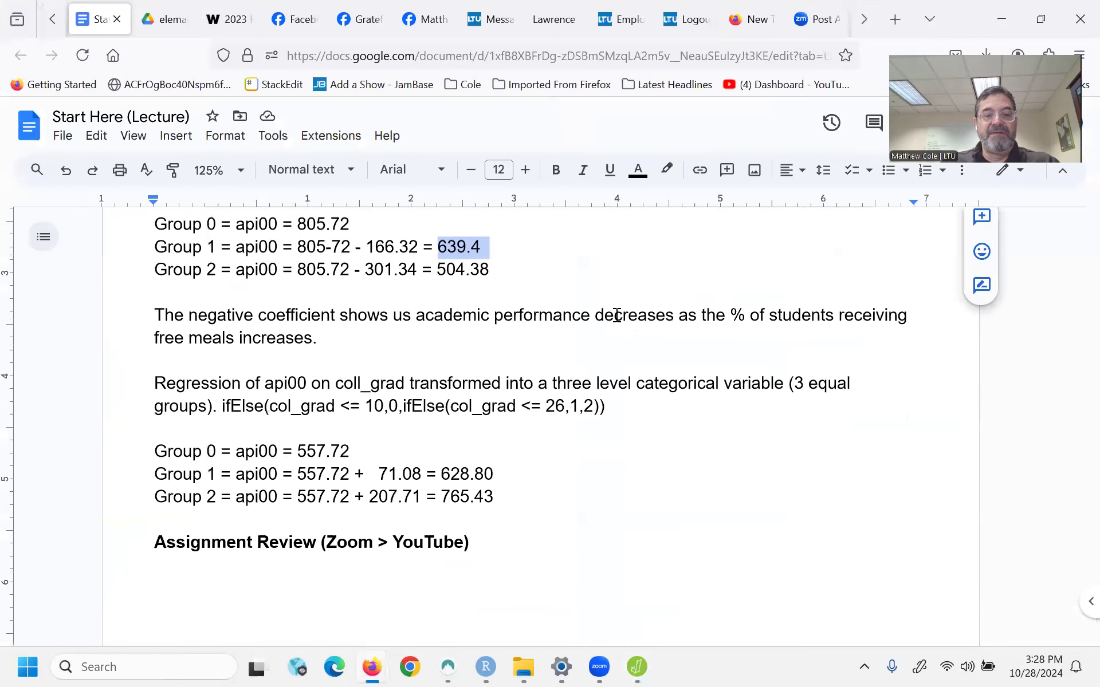
pyautogui.scroll(2, 616, 315)
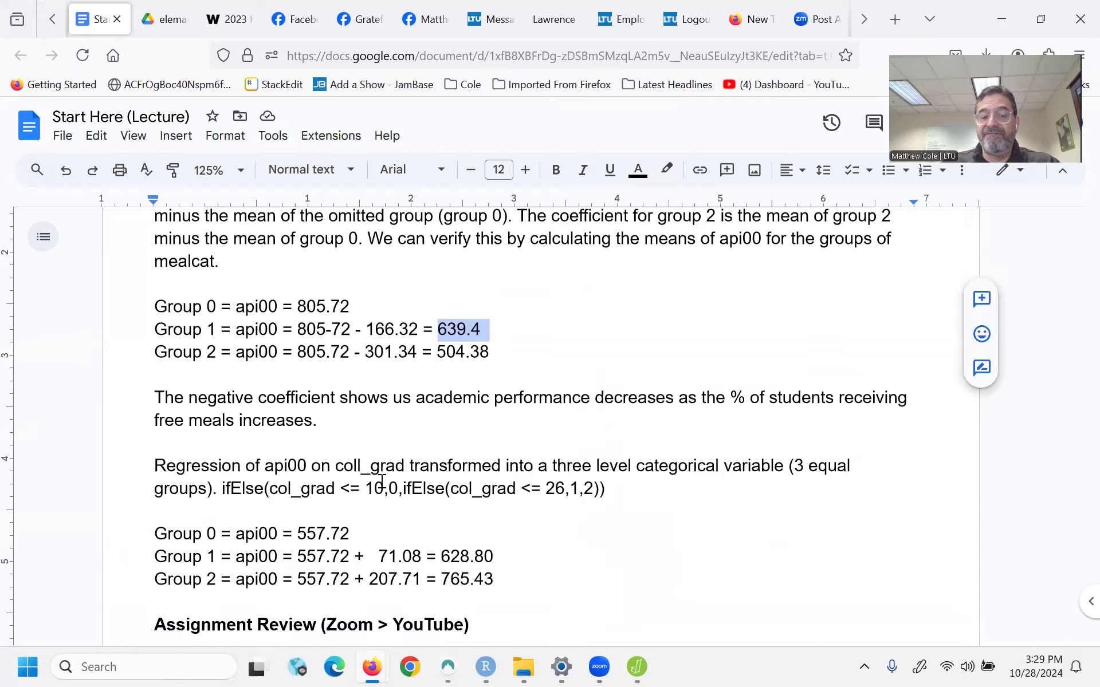
pyautogui.scroll(-3, 523, 571)
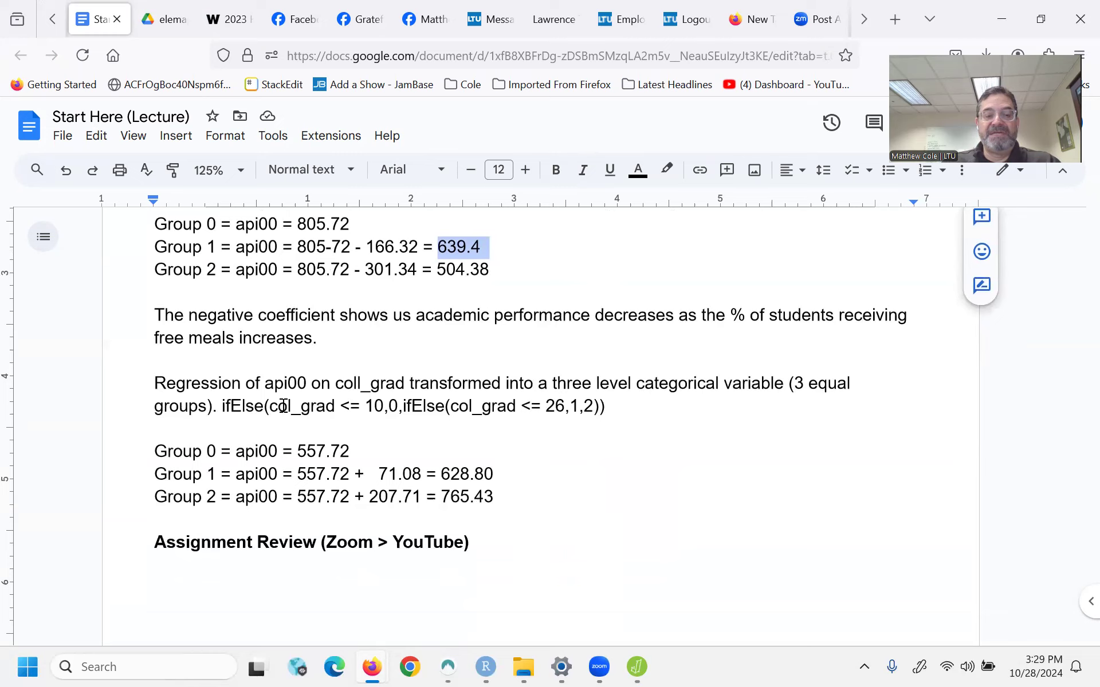
pyautogui.moveTo(335, 383); pyautogui.dragTo(405, 385)
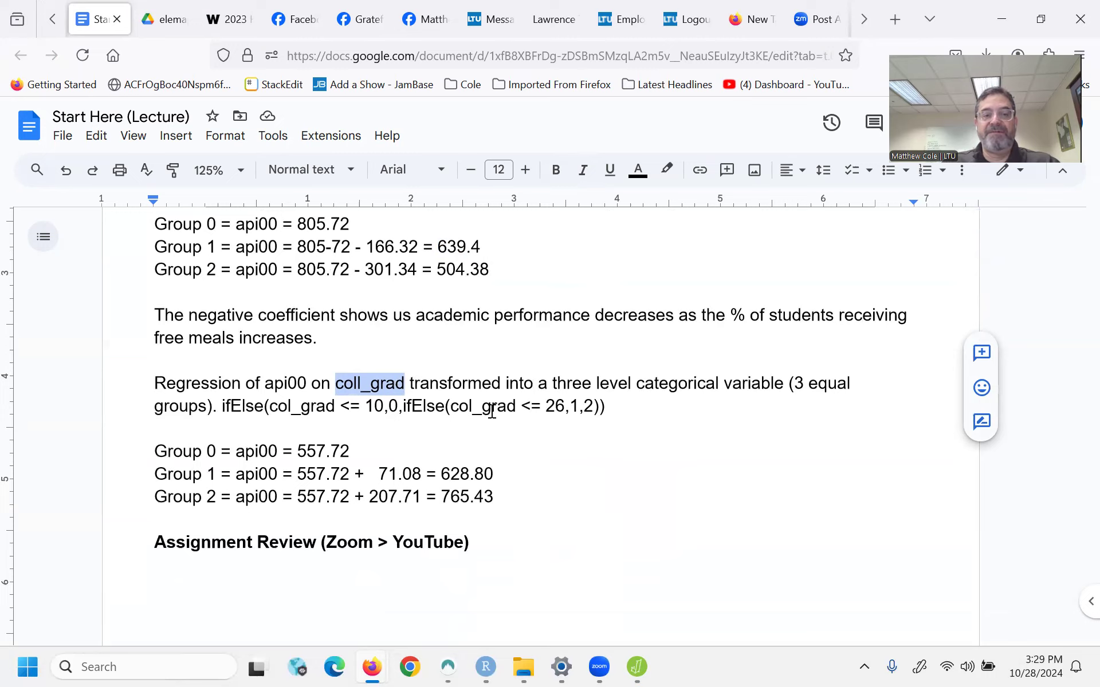
# - Snap the lecture document to the right half of the screen and switch back to JASP
pyautogui.press('super+Right')
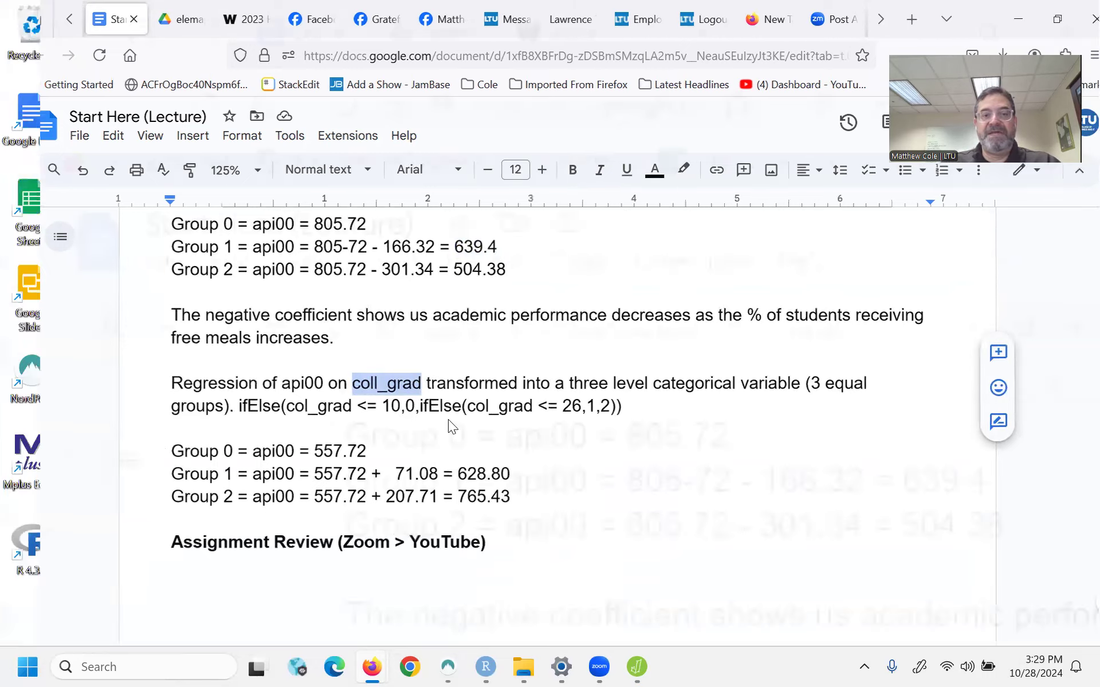
pyautogui.click(637, 666)
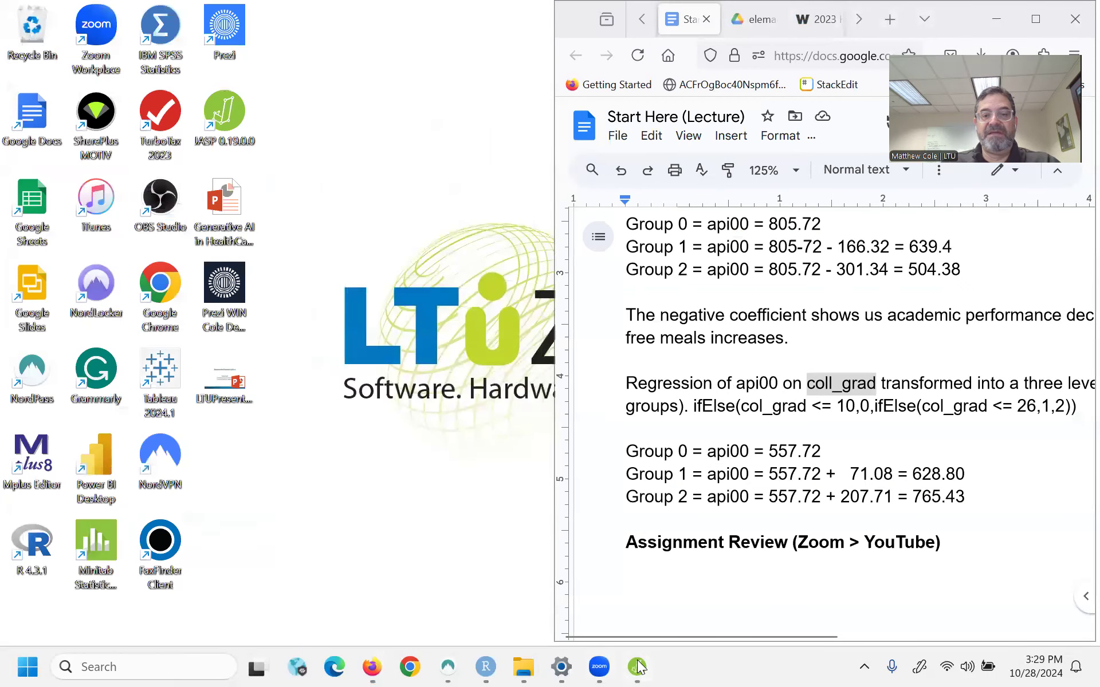
pyautogui.click(638, 666)
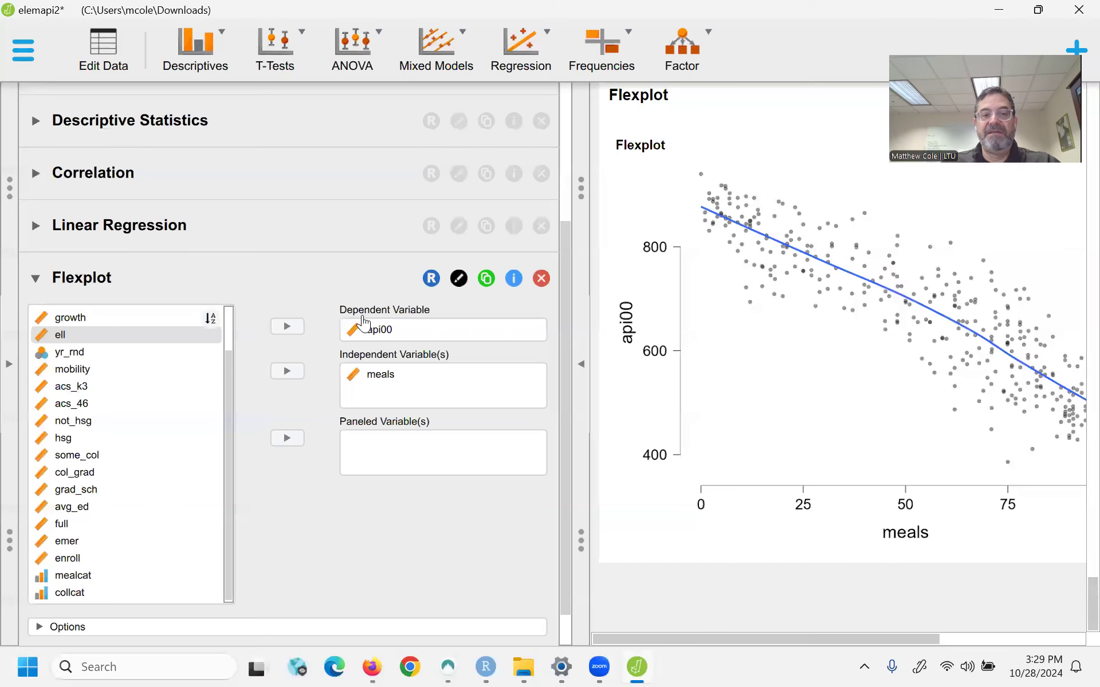
# - Collapse the Flexplot analysis and add a new Descriptive Statistics analysis with col_grad as its variable
pyautogui.click(35, 278)
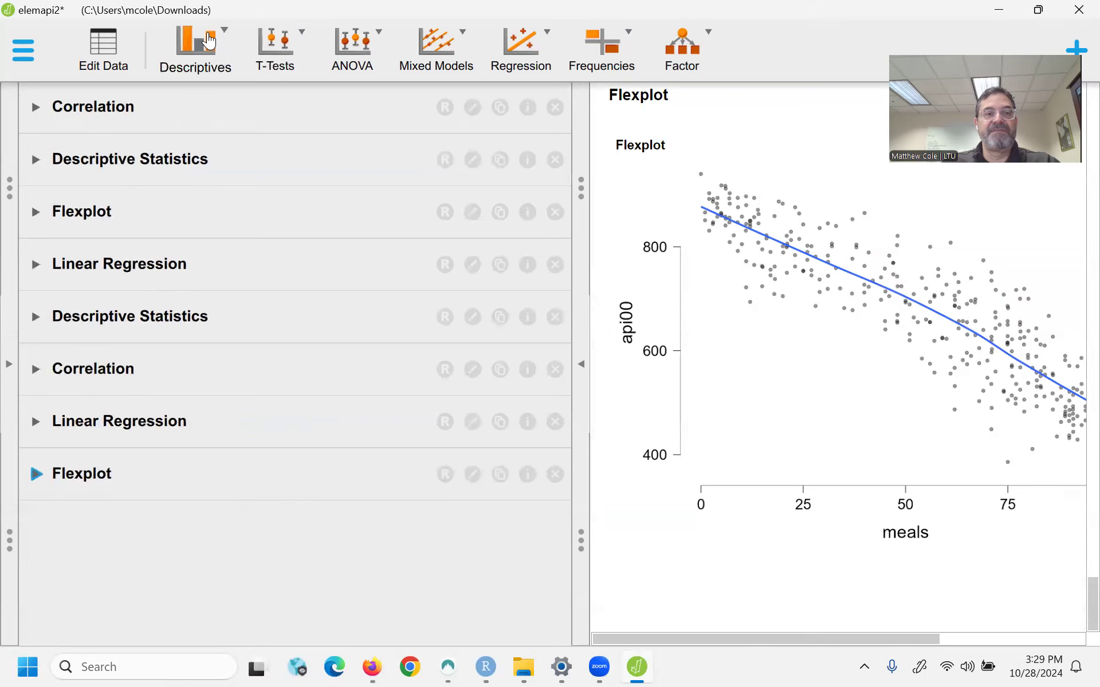
pyautogui.click(195, 52)
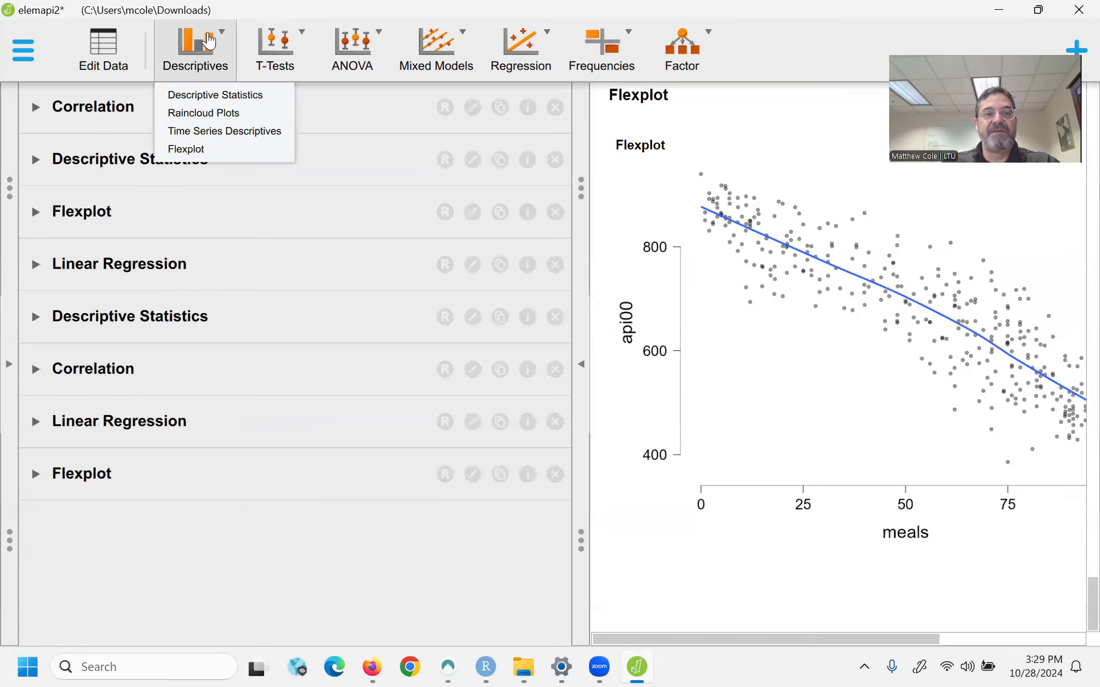
pyautogui.click(212, 102)
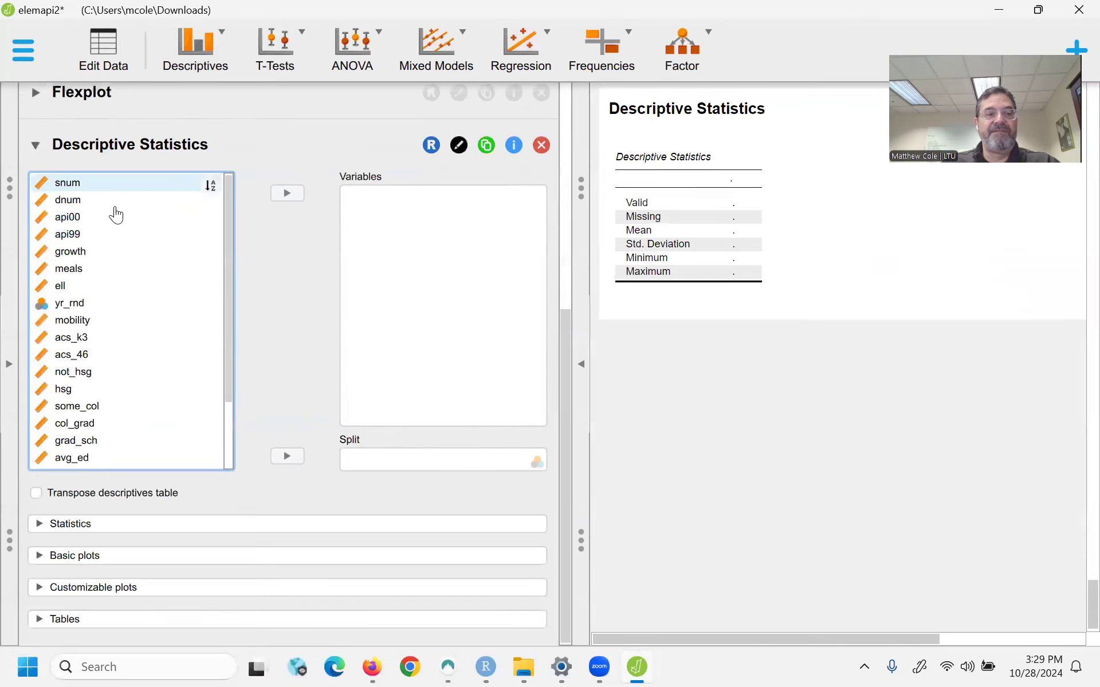
pyautogui.scroll(-2, 70, 396)
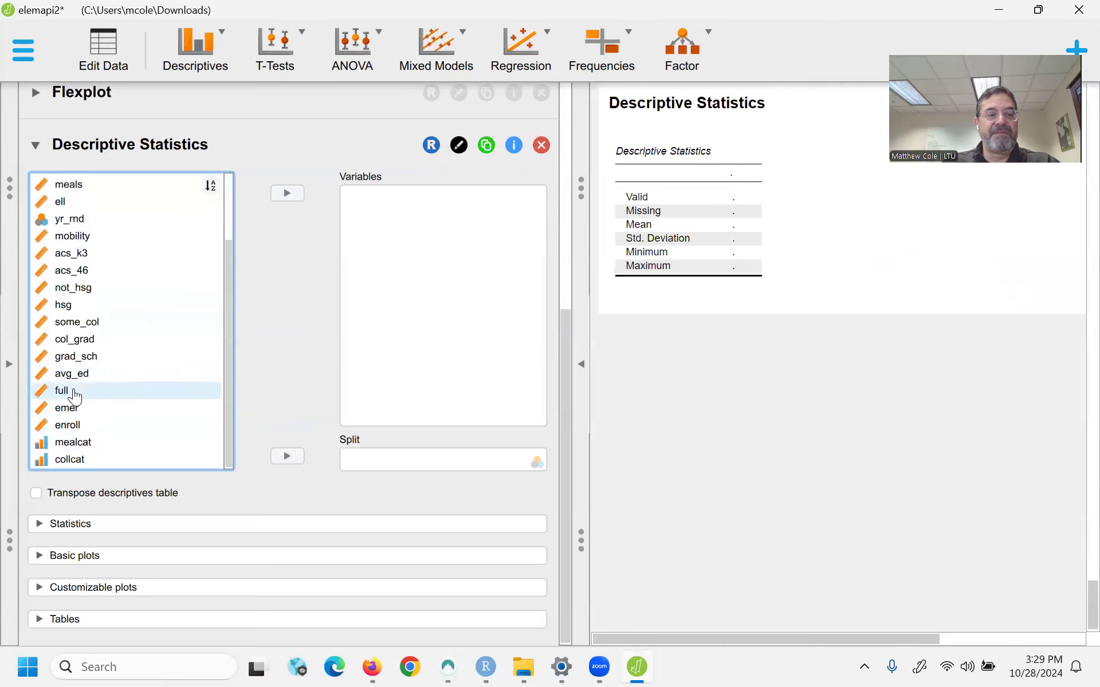
pyautogui.click(80, 340)
pyautogui.click(287, 193)
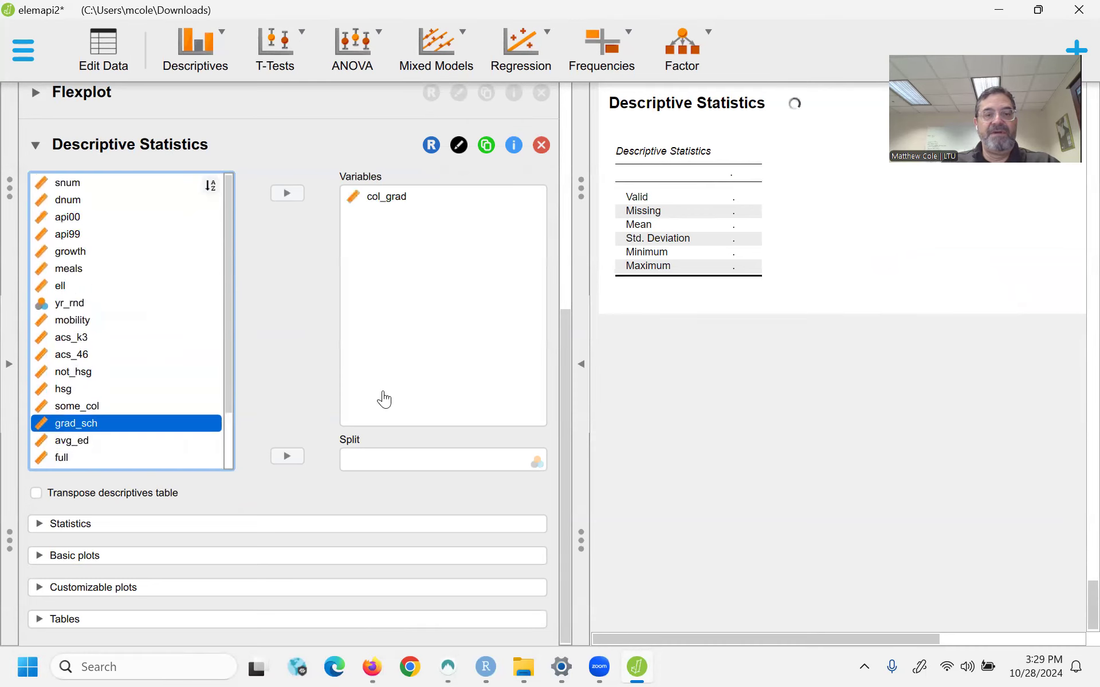
# - Switch to the lecture document in Firefox and look up the full description of coll_grad in the variable table
pyautogui.moveTo(371, 668)
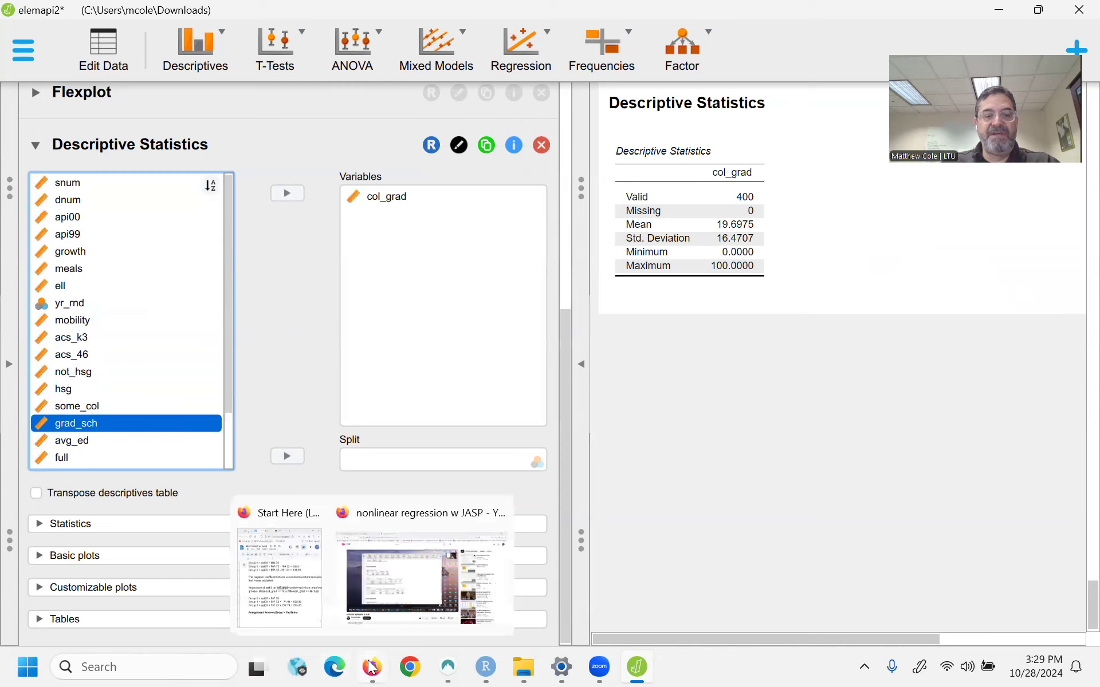
pyautogui.click(280, 584)
pyautogui.scroll(20, 695, 395)
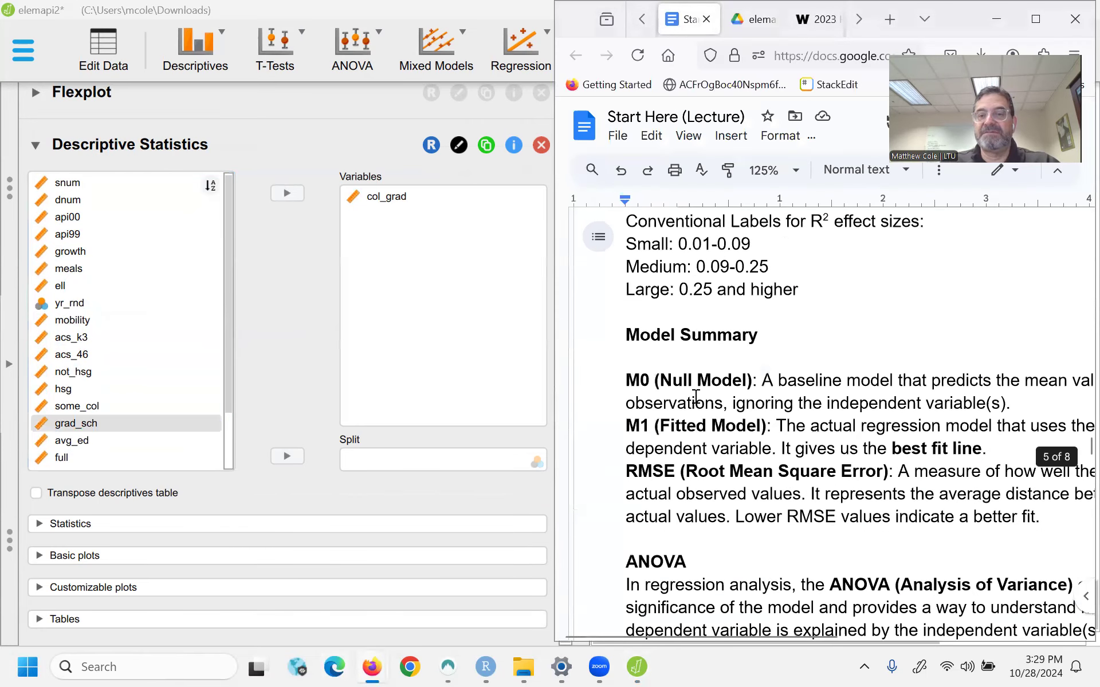
pyautogui.scroll(15, 696, 395)
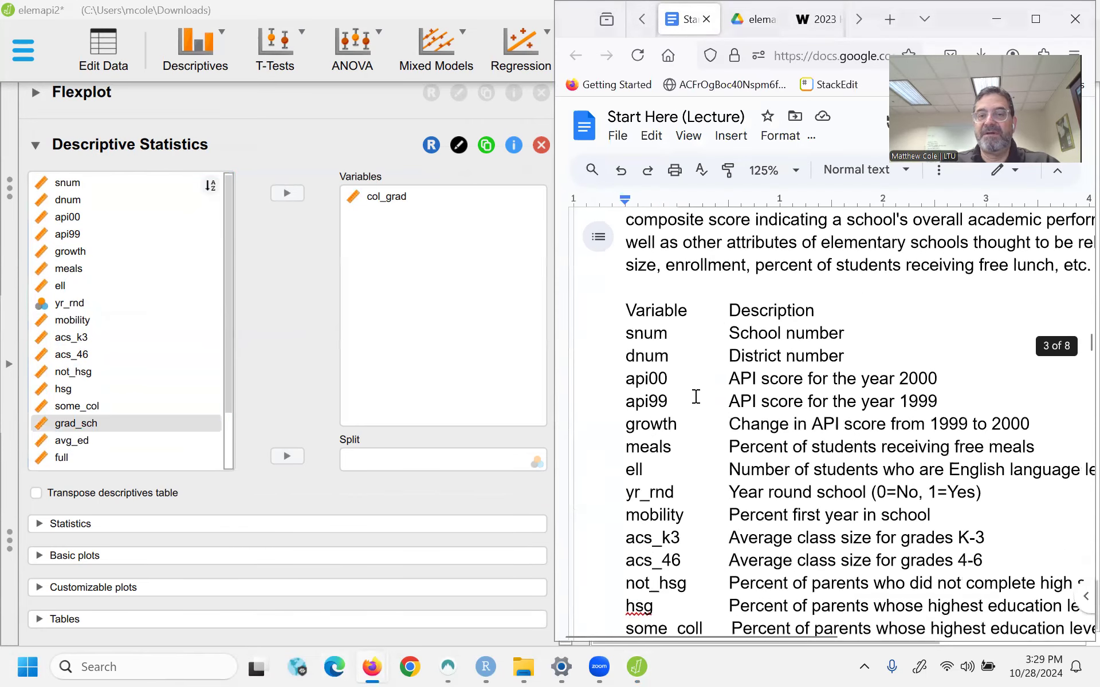
pyautogui.scroll(-3, 696, 395)
pyautogui.moveTo(739, 450); pyautogui.dragTo(1008, 454)
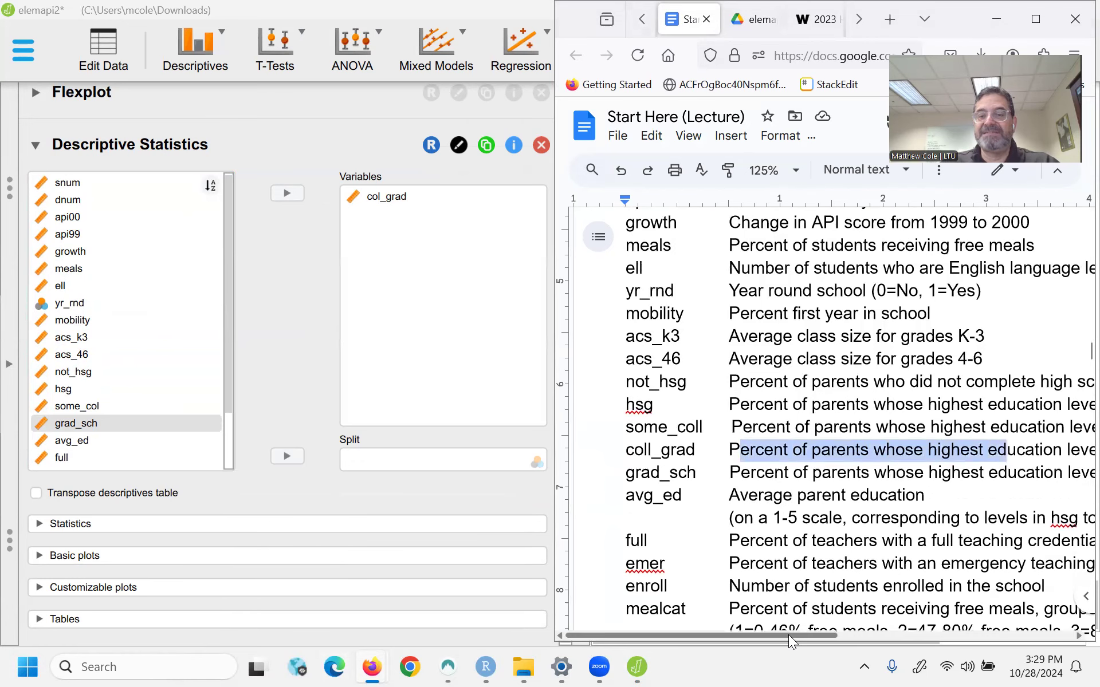
pyautogui.click(789, 634)
pyautogui.moveTo(808, 635); pyautogui.dragTo(684, 625)
pyautogui.click(793, 635)
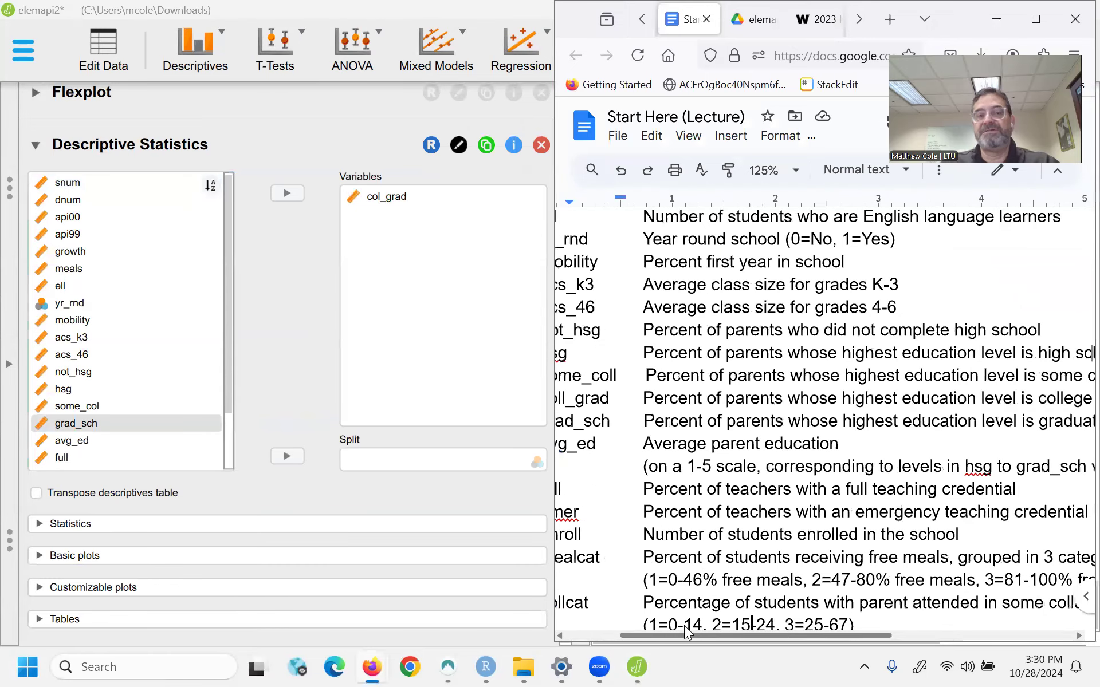
# - Return to JASP and add cut points for 3 equal groups to the col_grad descriptive statistics
pyautogui.click(406, 316)
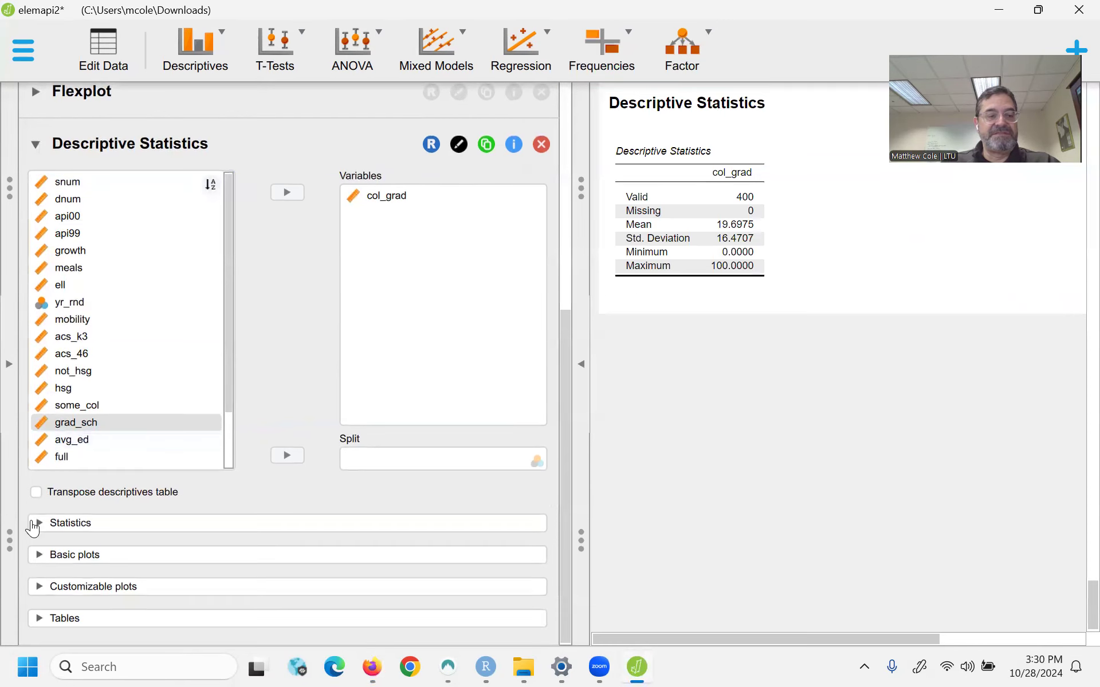
pyautogui.click(36, 530)
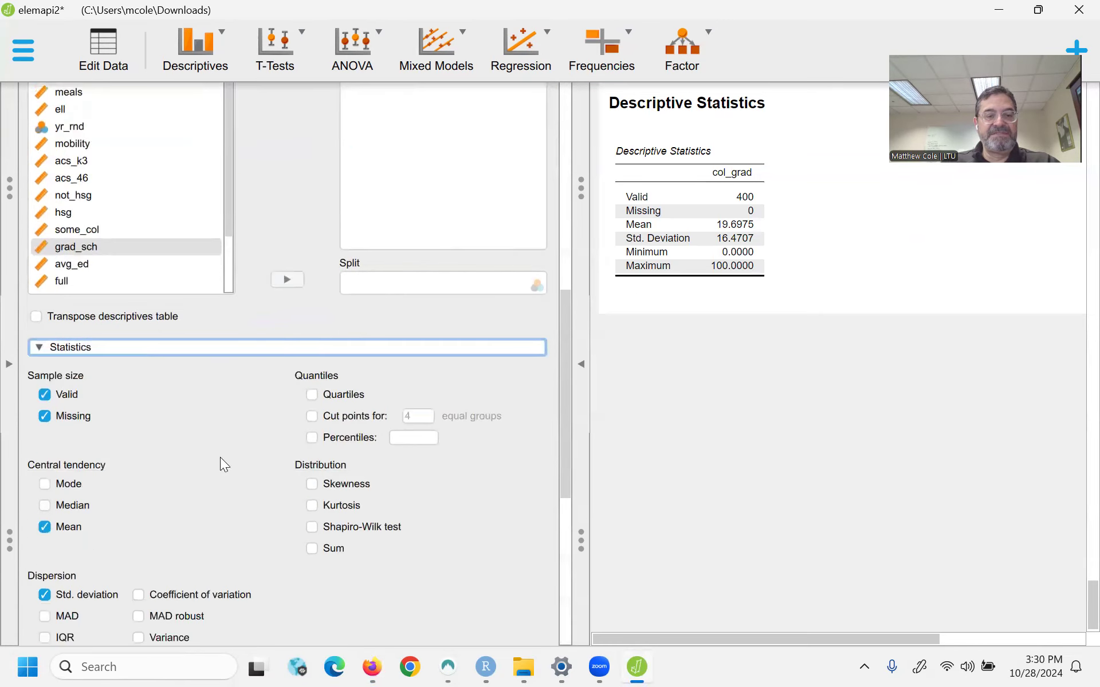
pyautogui.click(314, 397)
pyautogui.click(422, 398)
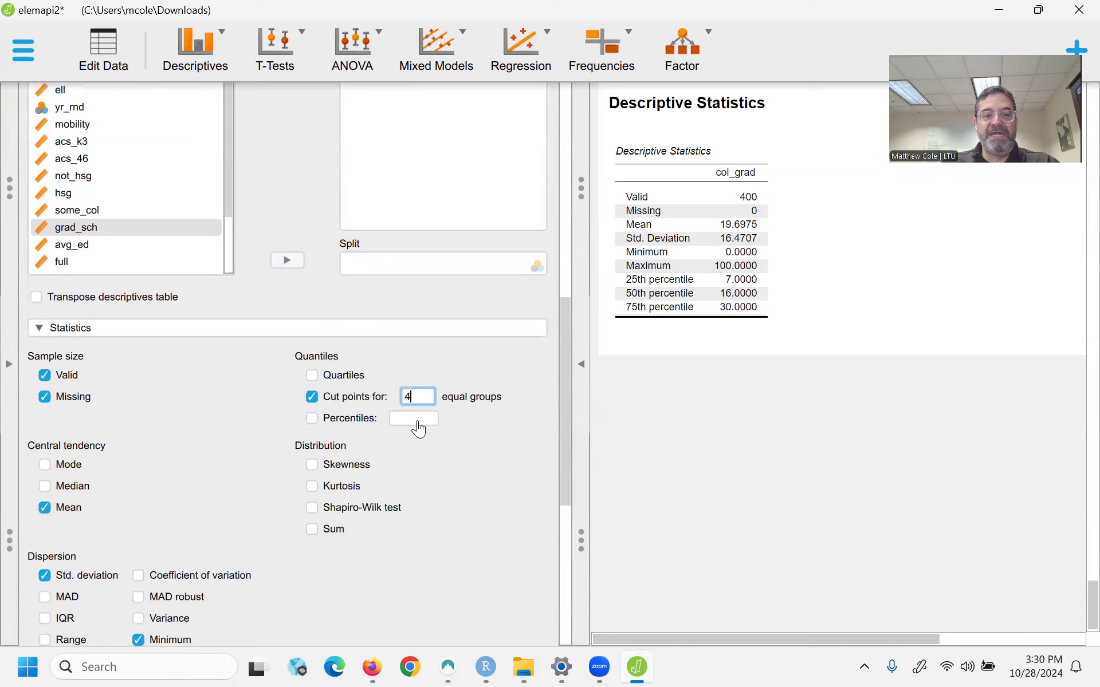
pyautogui.press('BackSpace')
pyautogui.write('3')
pyautogui.press('Tab')
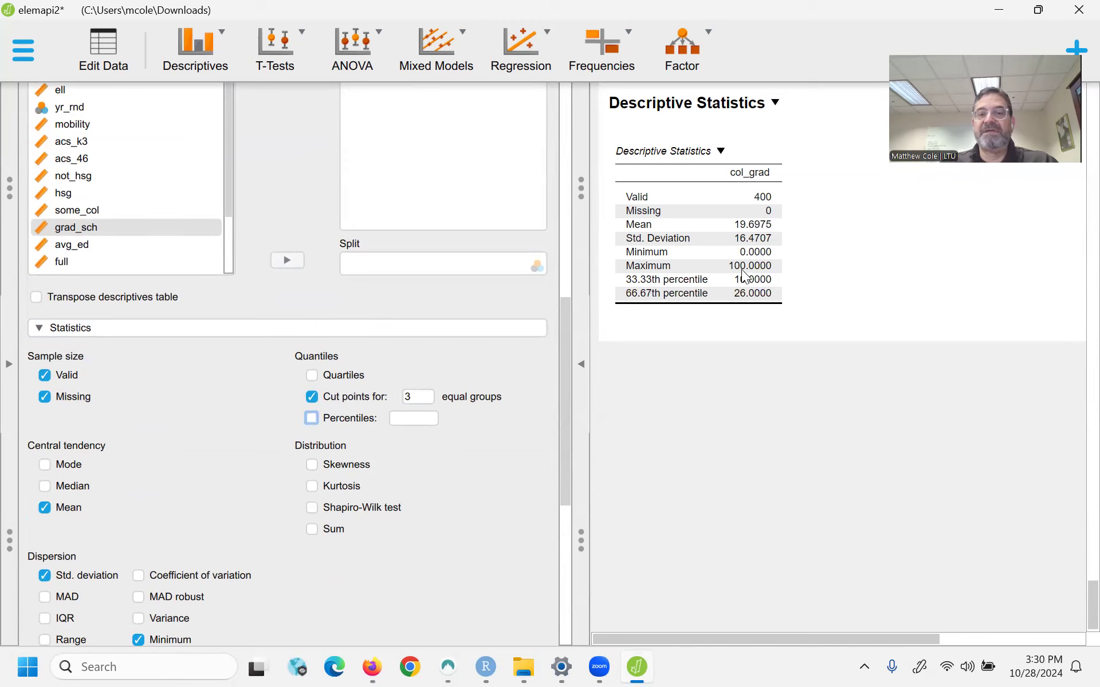
pyautogui.scroll(1, 741, 274)
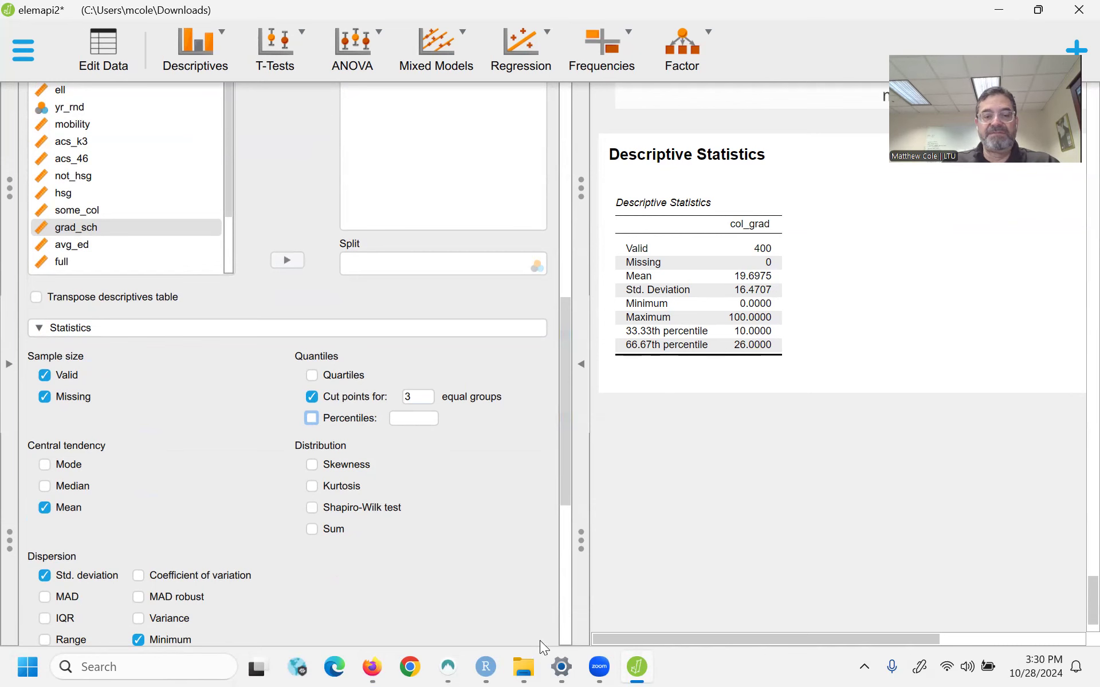
# - Maximize the lecture document in Firefox and select the formula ifElse(col_grad <= 10,0,ifElse(col_grad <= 26,1,2)) in the coll_grad regression section
pyautogui.click(291, 590)
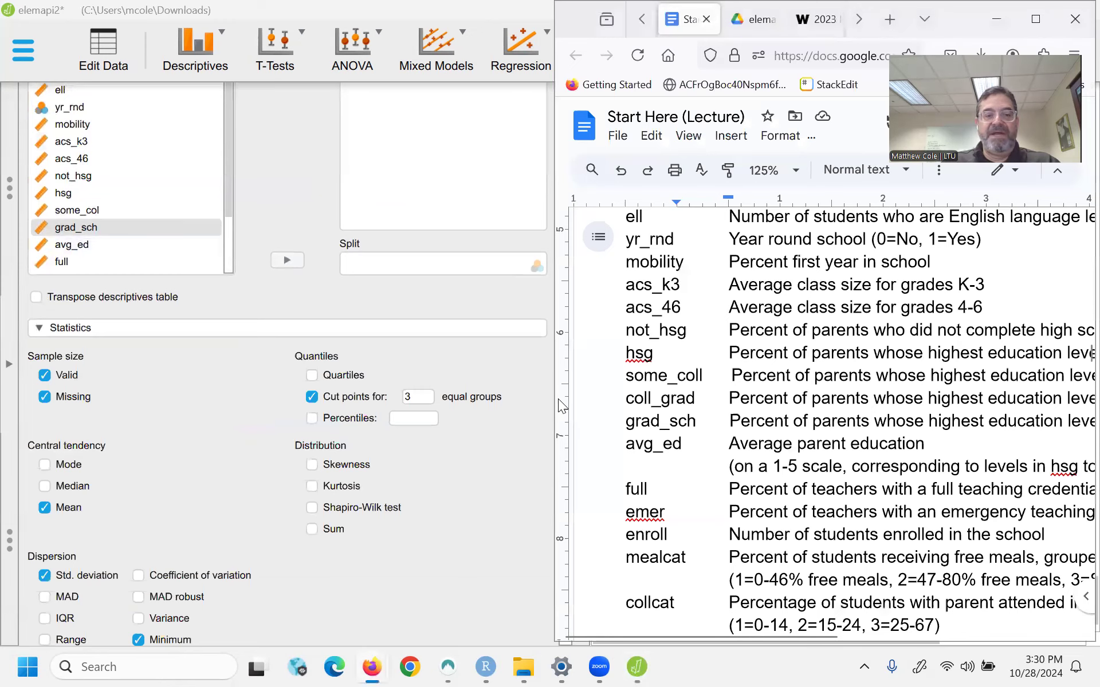
pyautogui.press('super+Up')
pyautogui.scroll(-15, 559, 399)
pyautogui.scroll(-20, 560, 399)
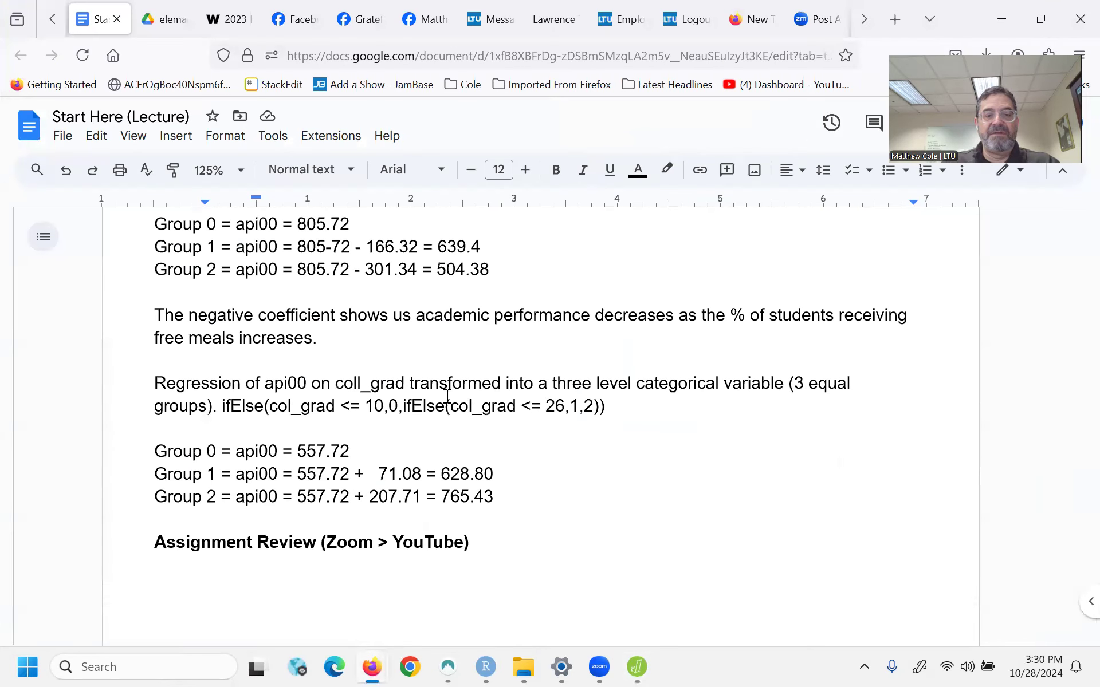
pyautogui.doubleClick(368, 404)
pyautogui.click(538, 405)
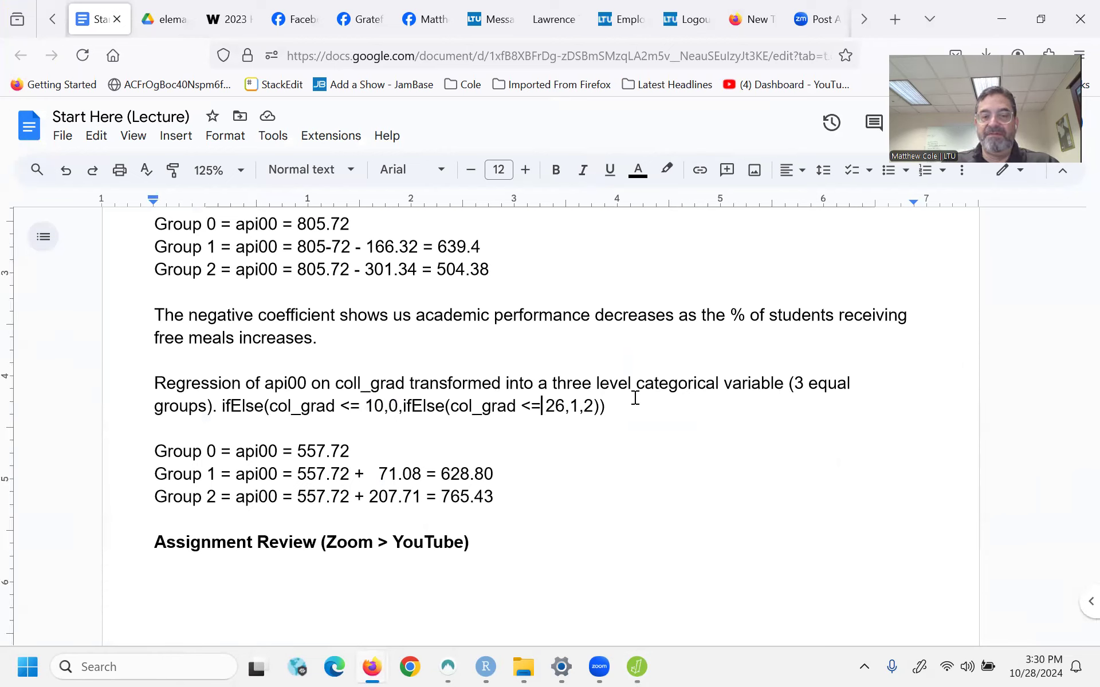
pyautogui.moveTo(222, 407); pyautogui.dragTo(629, 403)
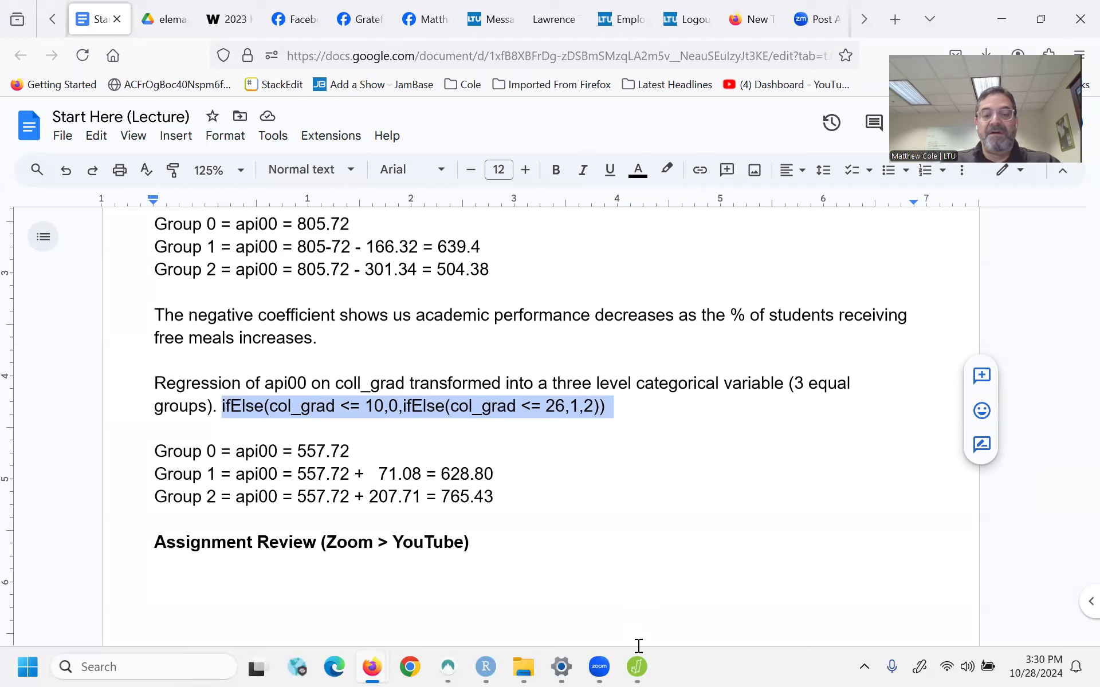
pyautogui.moveTo(637, 666)
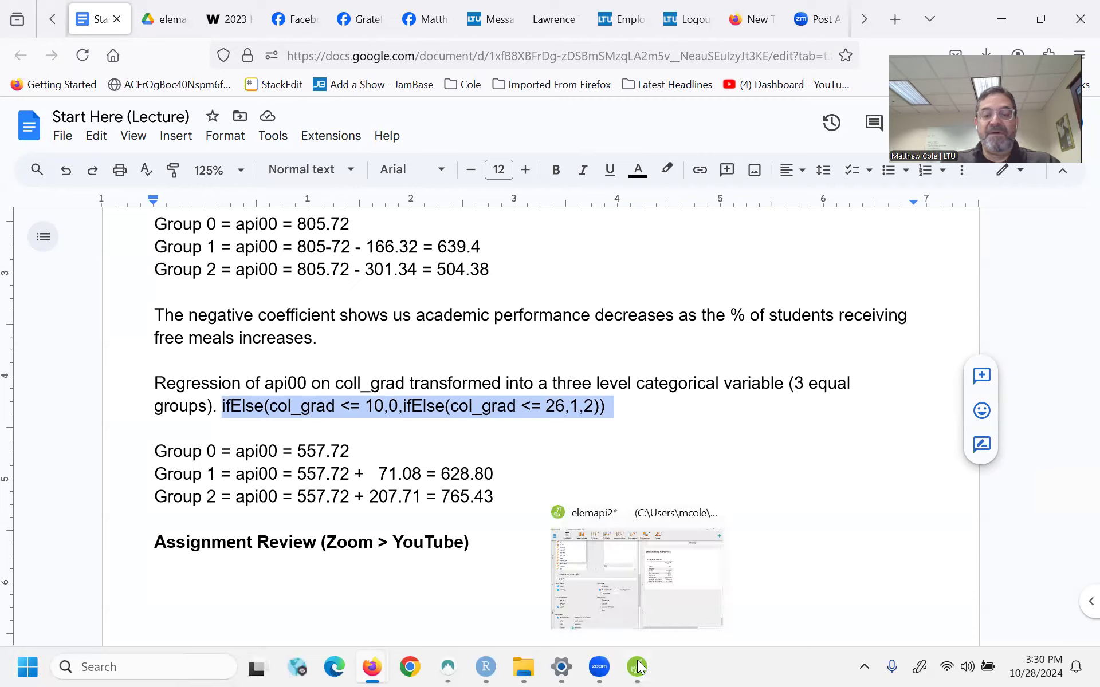
# - Copy the ifElse formula for col_grad from the lecture document and switch back to JASP
pyautogui.click(302, 405)
pyautogui.moveTo(223, 406); pyautogui.dragTo(638, 403)
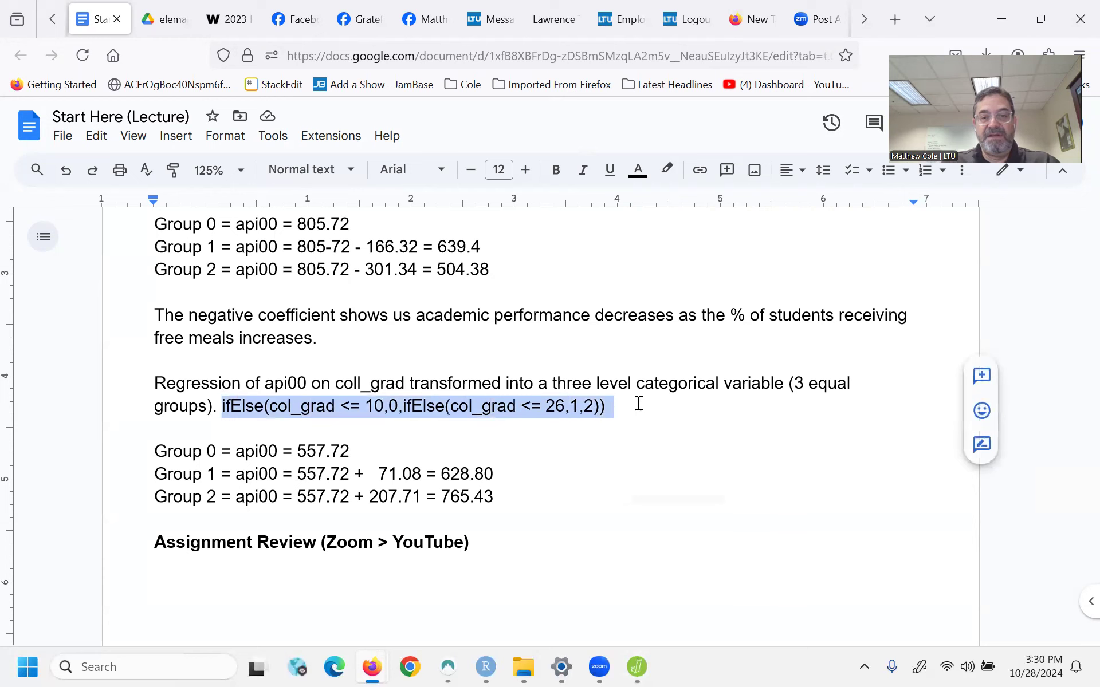
pyautogui.click(637, 666)
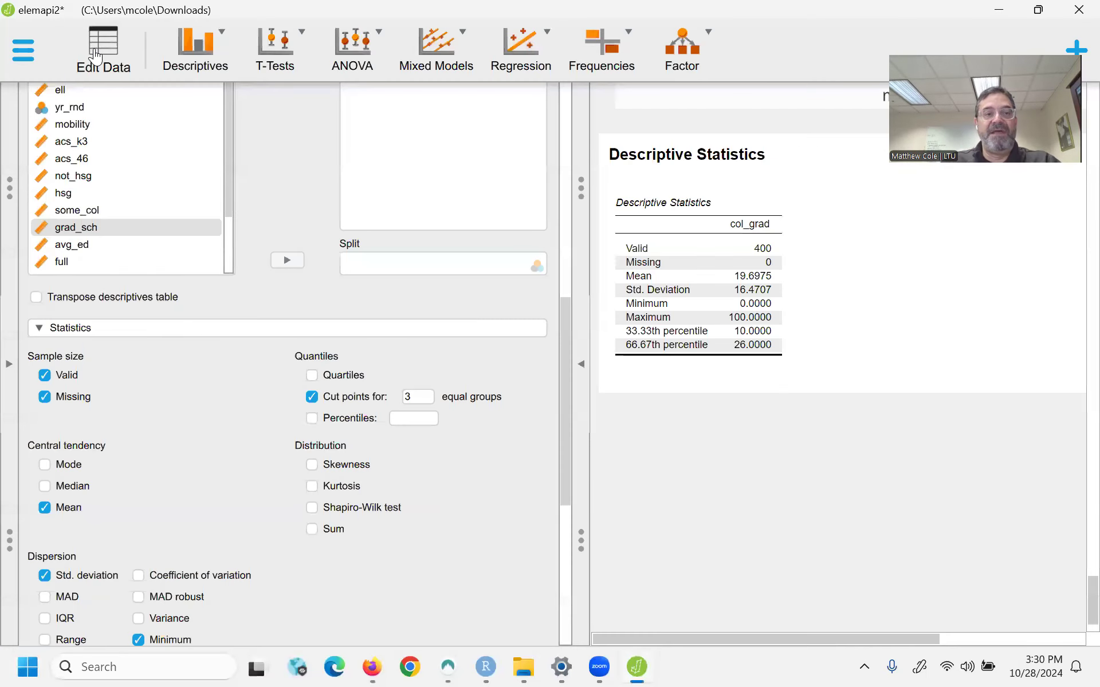
# - Open the elemapi2 data for editing and add a new column named College Grad 3 after collcat
pyautogui.click(95, 54)
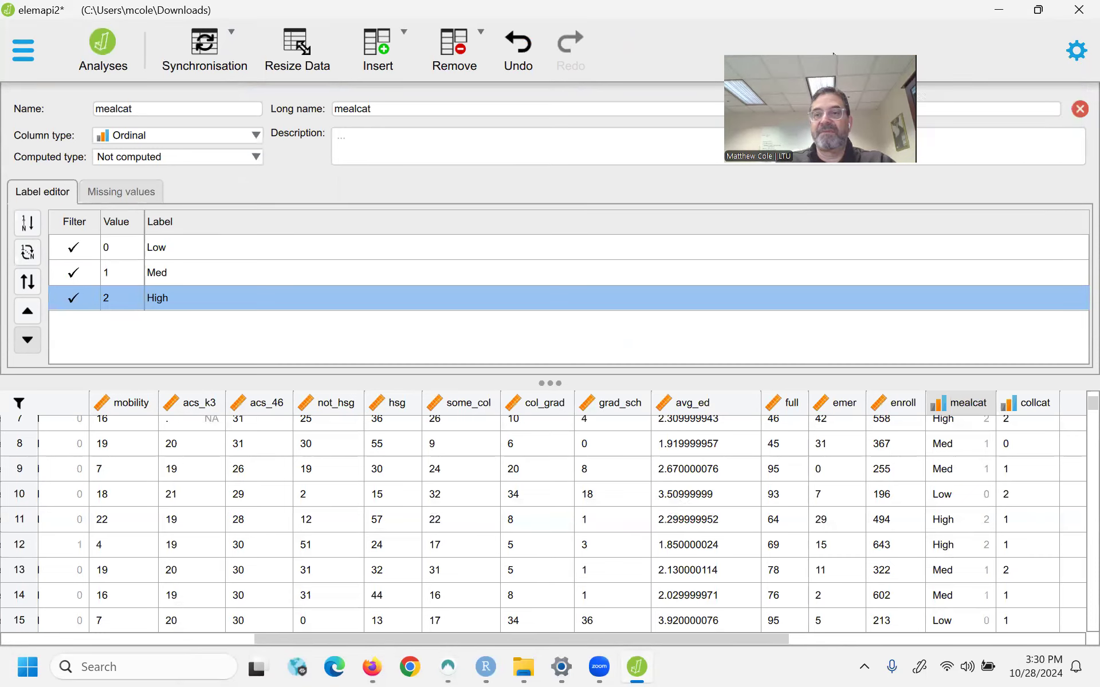
pyautogui.click(1079, 109)
pyautogui.moveTo(678, 642); pyautogui.dragTo(901, 628)
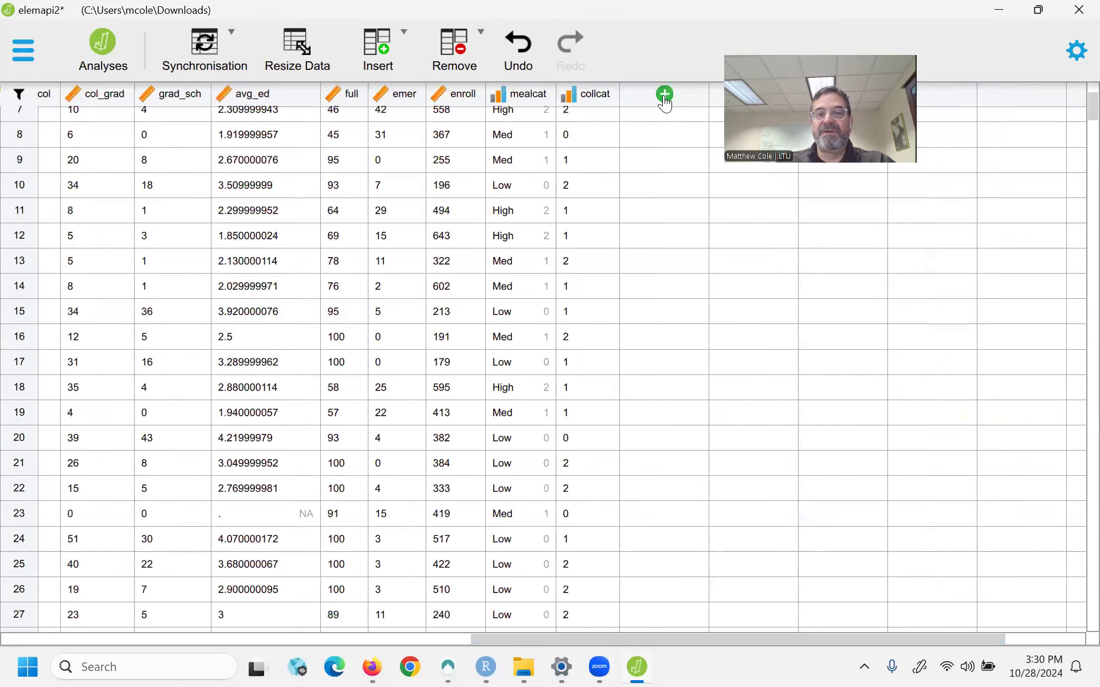
pyautogui.click(664, 94)
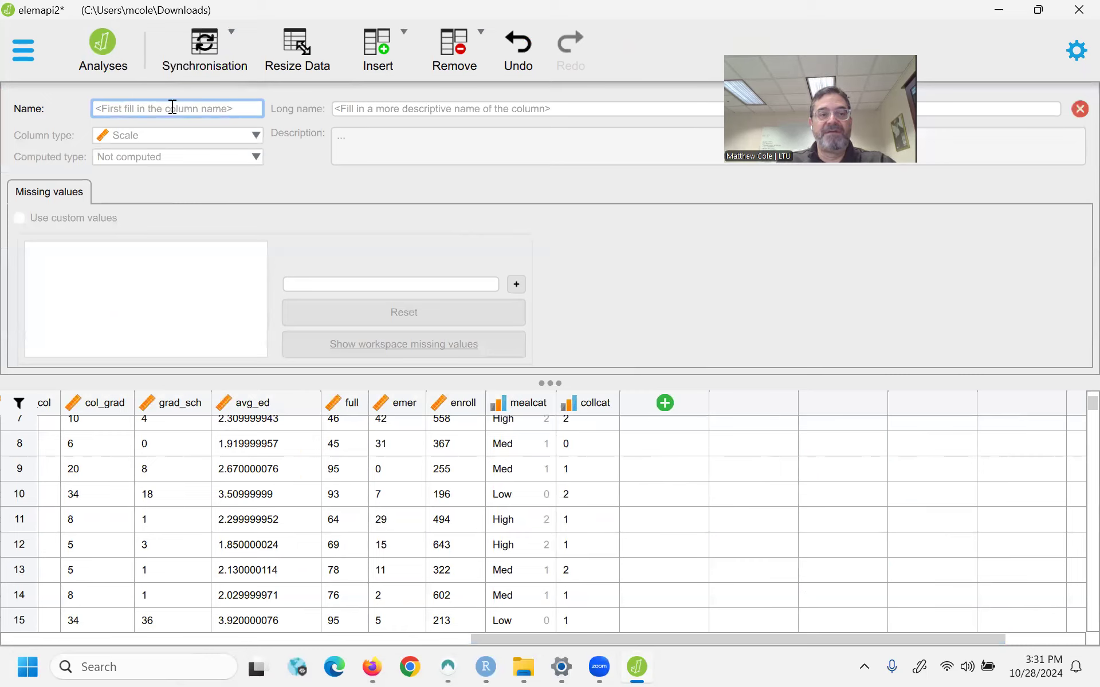
pyautogui.write('College Grad 3')
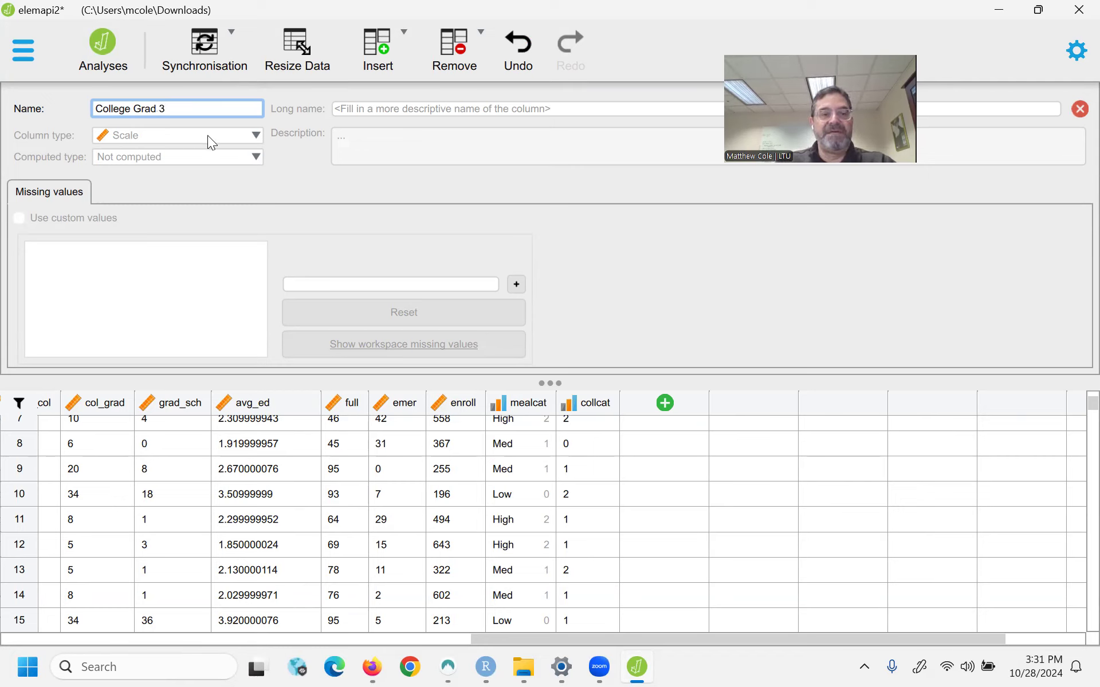
pyautogui.press('Return')
# - Make the College Grad 3 column Nominal and set it to be computed with R code
pyautogui.click(237, 136)
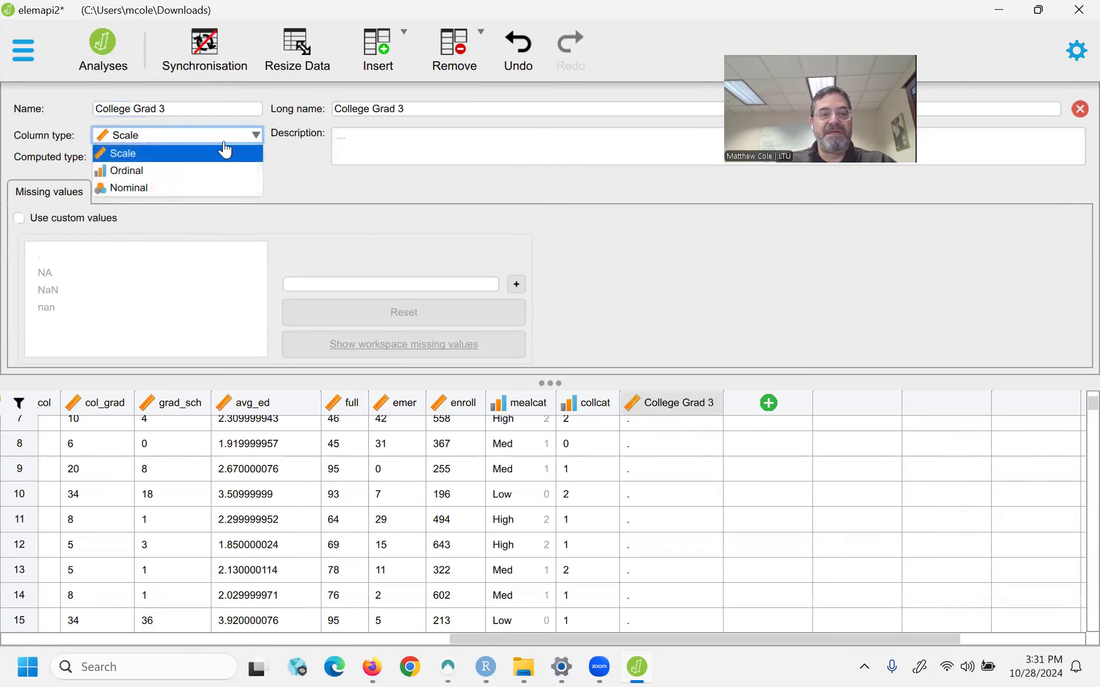
pyautogui.click(147, 186)
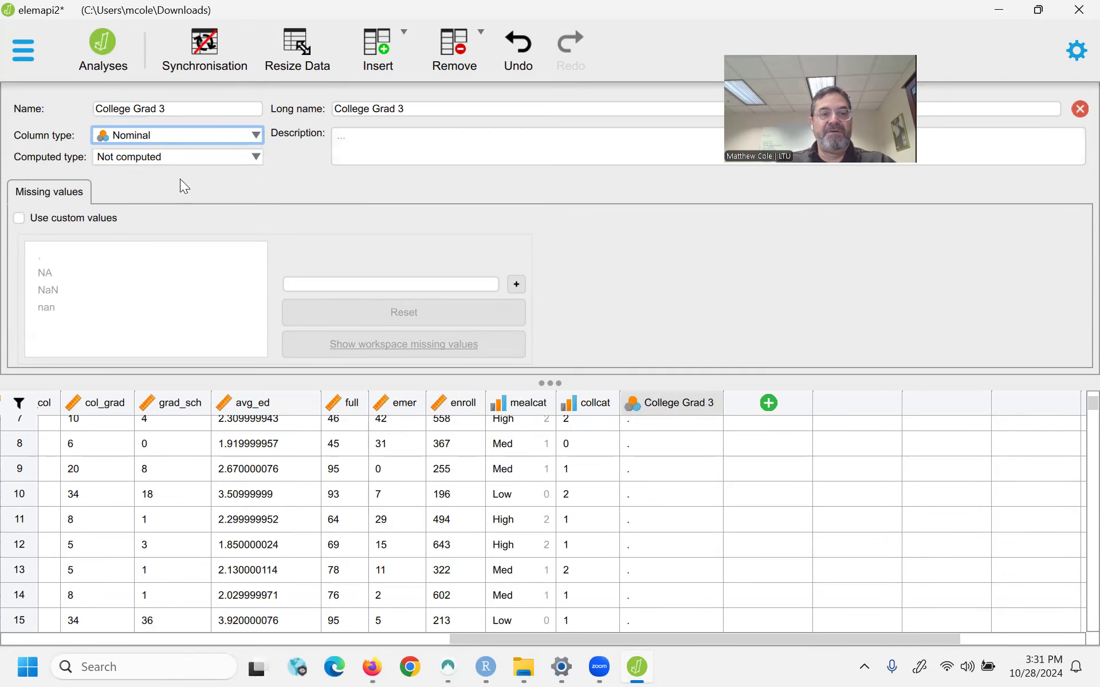
pyautogui.click(190, 161)
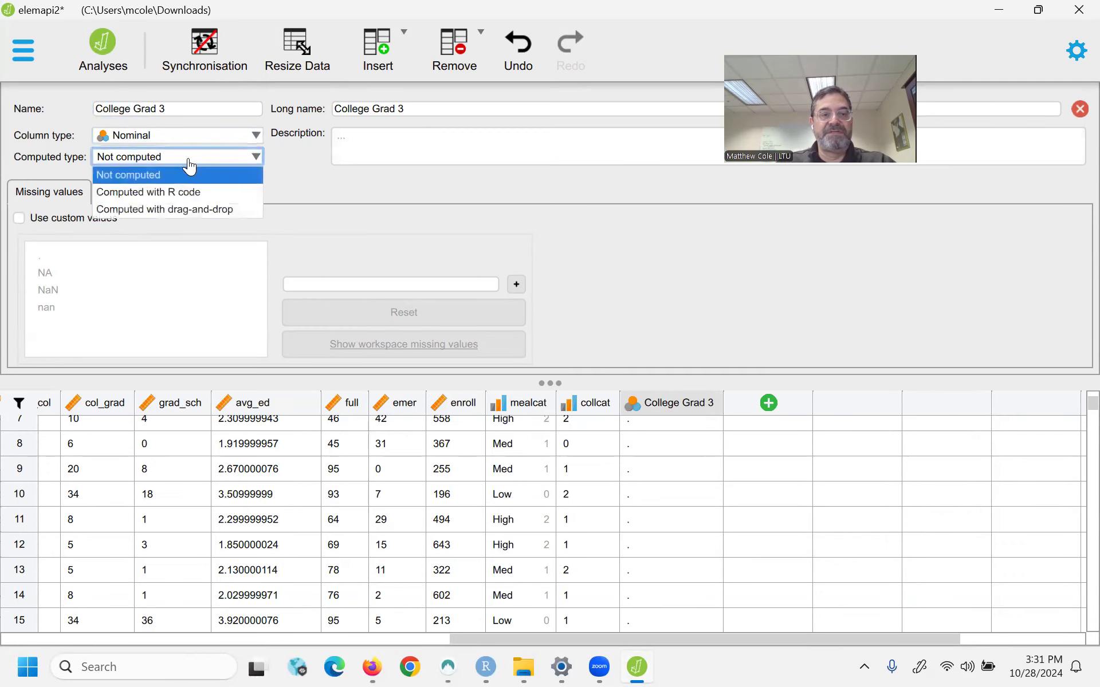
pyautogui.click(164, 193)
# - Define College Grad 3 as ifElse(col_grad <= 10,0,ifElse(col_grad <= 26,1,2)) and switch its type handling to Keeping types
pyautogui.click(165, 248)
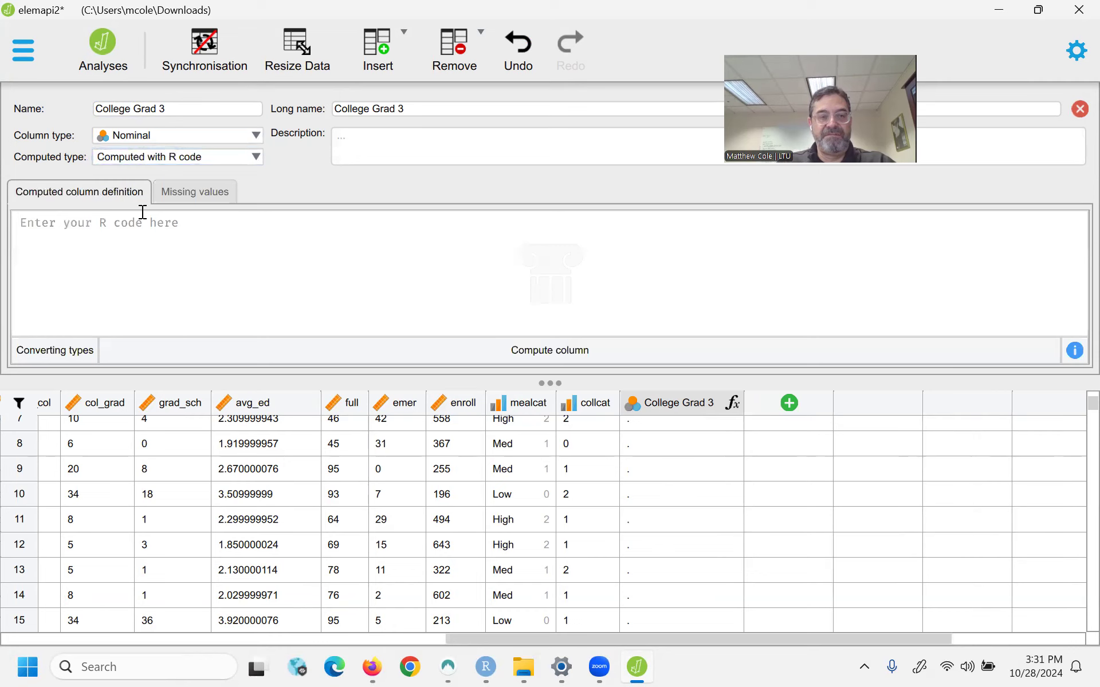
pyautogui.write('ifElse(col_grad <= 10,0,ifElse(col_grad <= 26,1,2))')
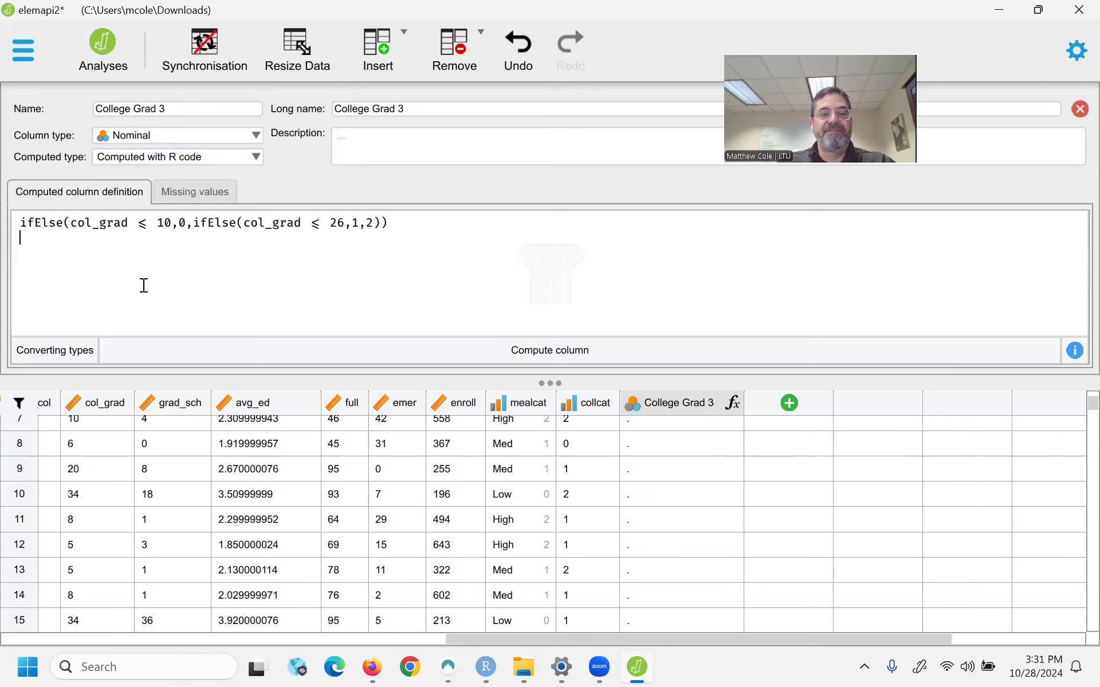
pyautogui.click(65, 351)
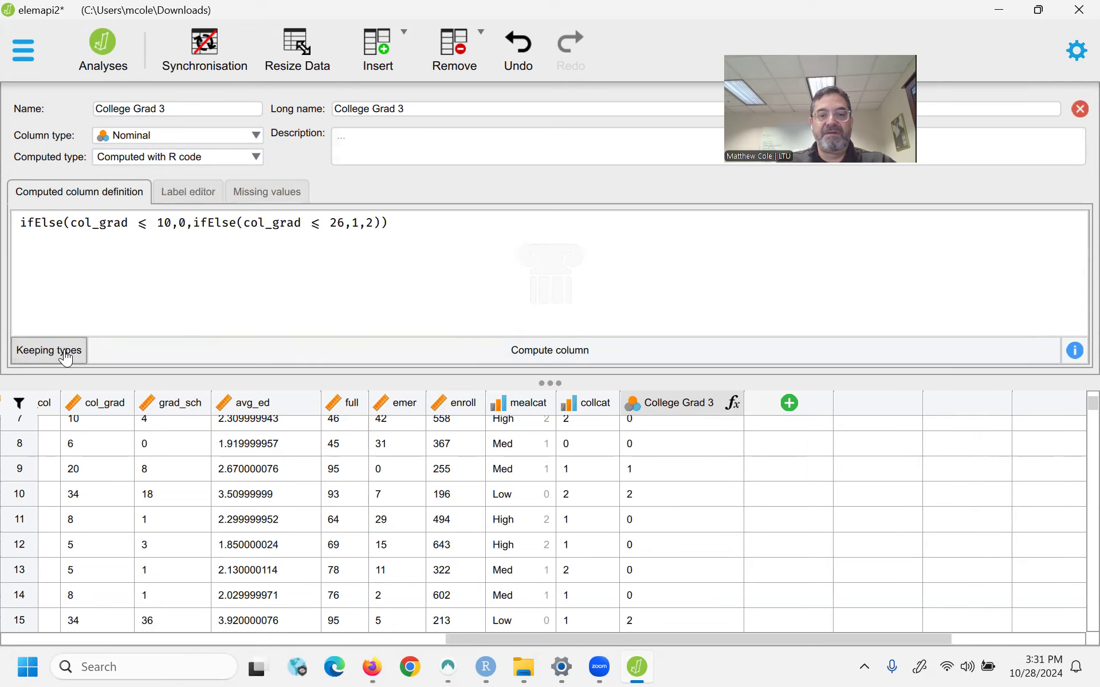
pyautogui.scroll(5, 662, 452)
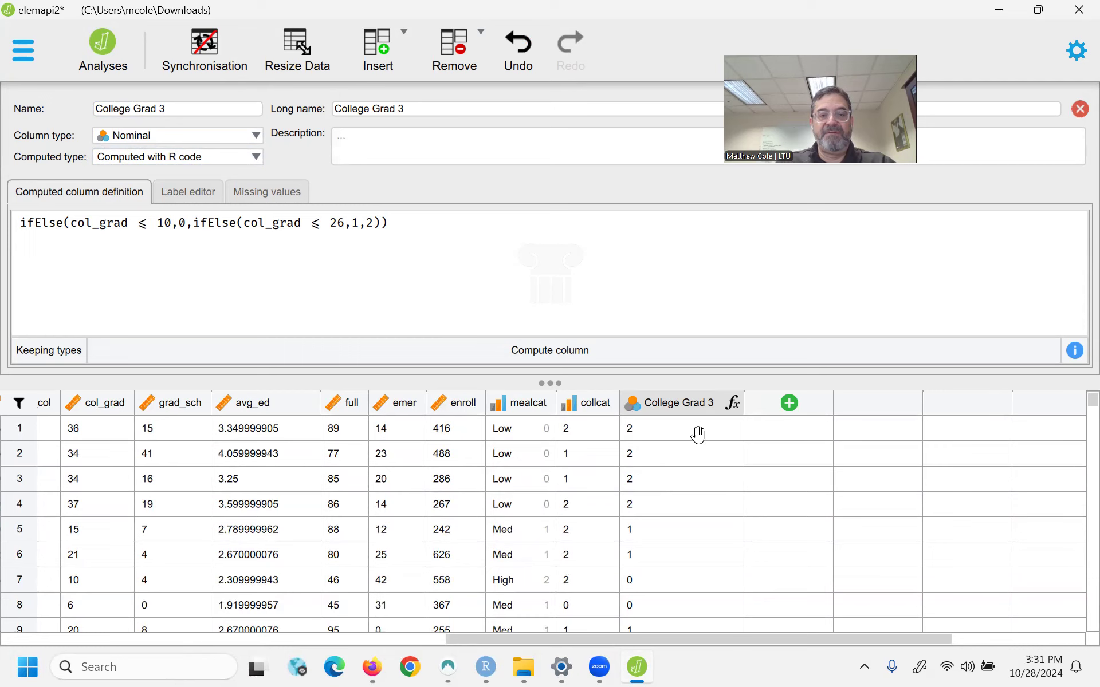
# - Label the College Grad 3 values 0, 1 and 2 as Low, Med and High
pyautogui.click(189, 194)
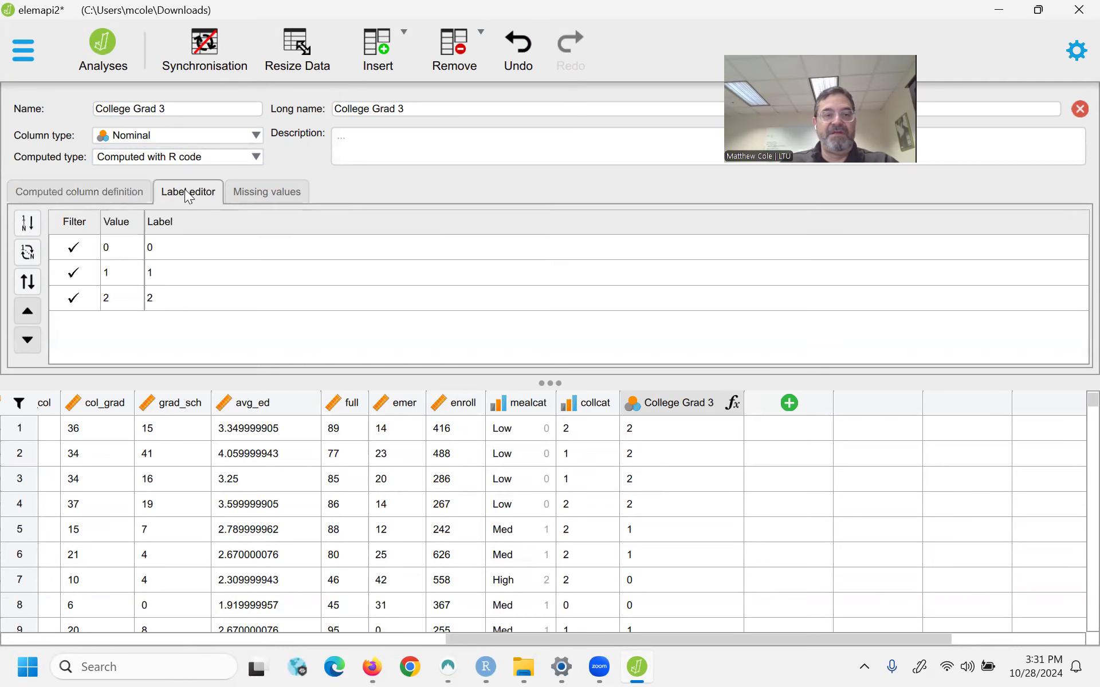
pyautogui.click(170, 248)
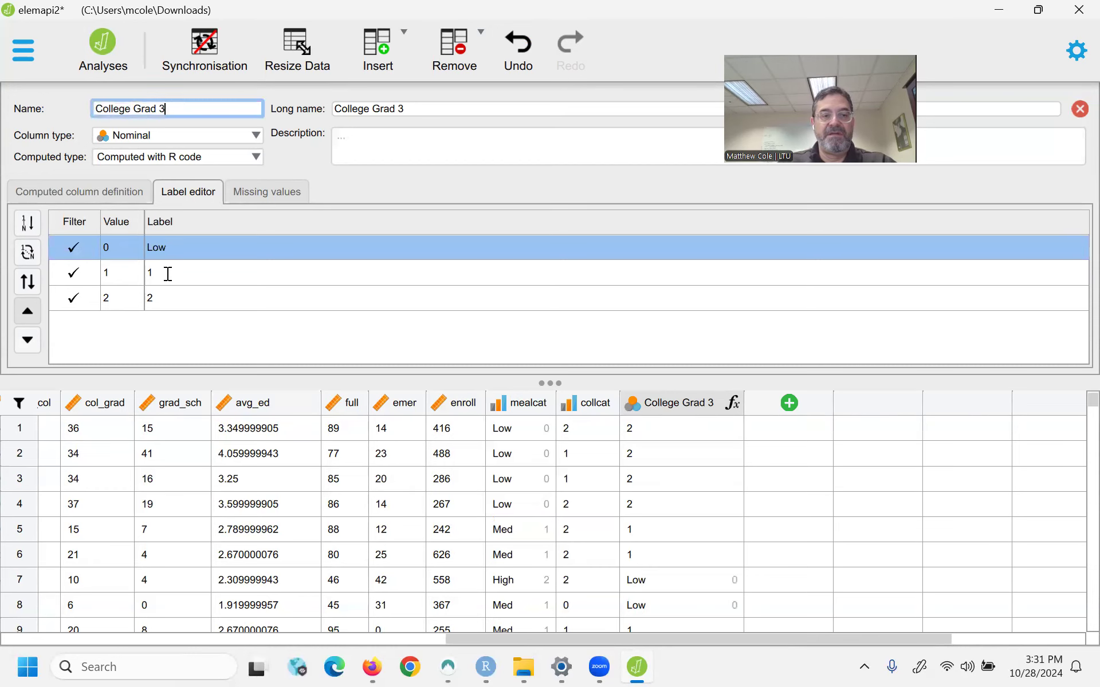
pyautogui.click(168, 273)
pyautogui.write('Med')
pyautogui.press('Return')
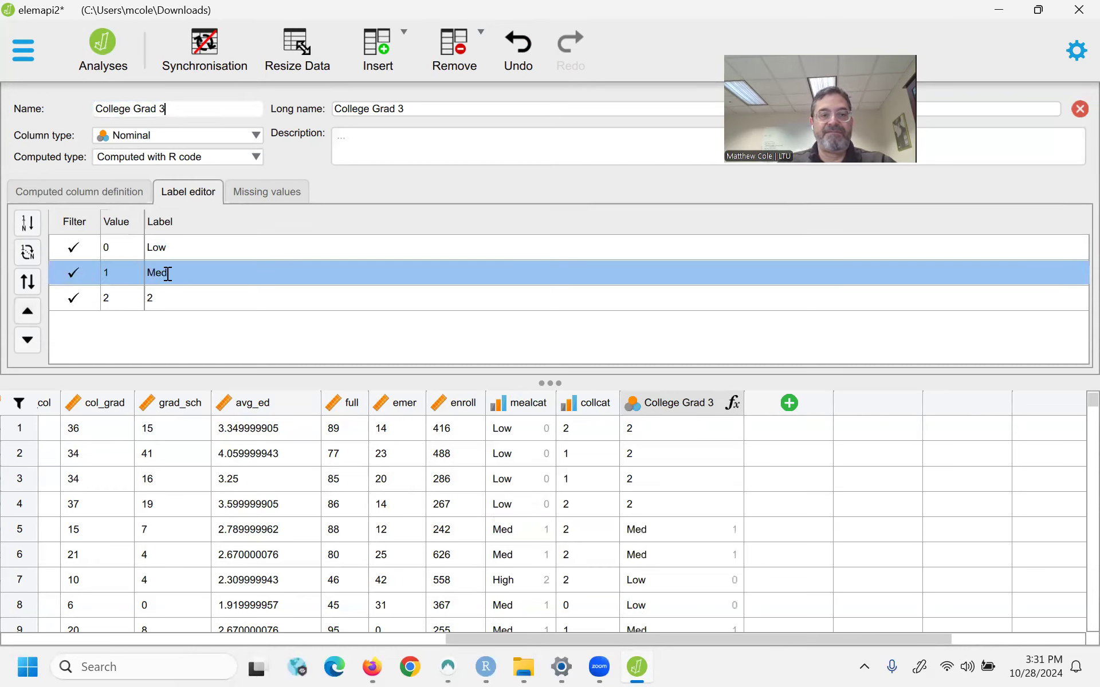
pyautogui.click(172, 297)
pyautogui.write('High')
pyautogui.press('Return')
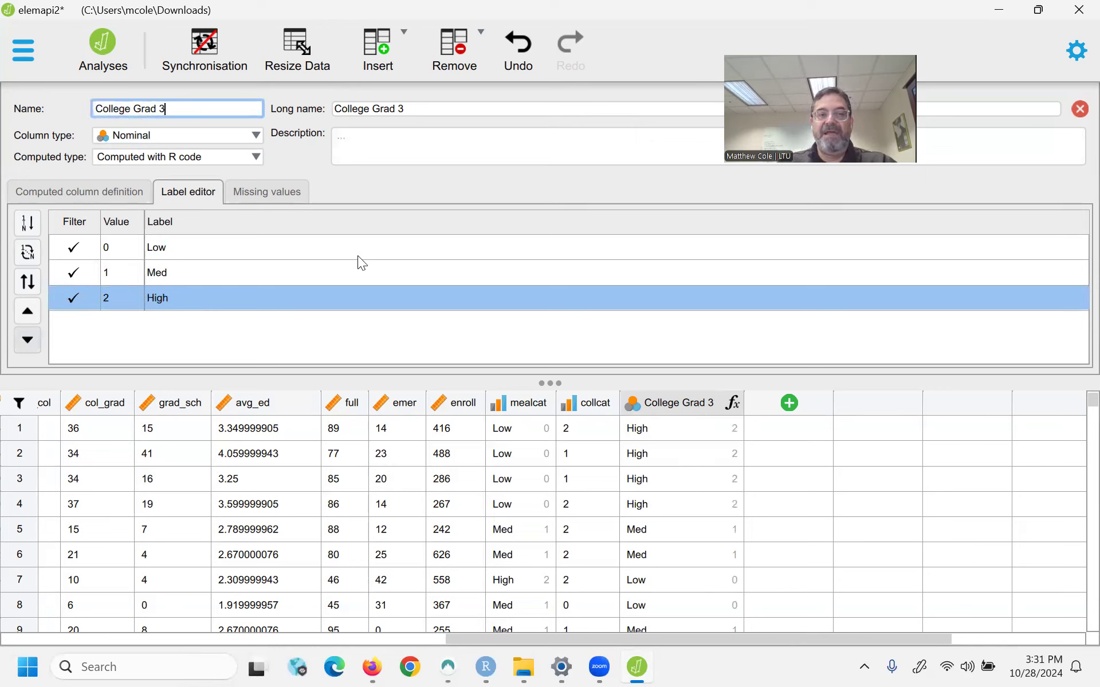
# - In the latest Linear Regression on api00, remove the meals covariate and add College Grad 3 as a factor
pyautogui.click(103, 57)
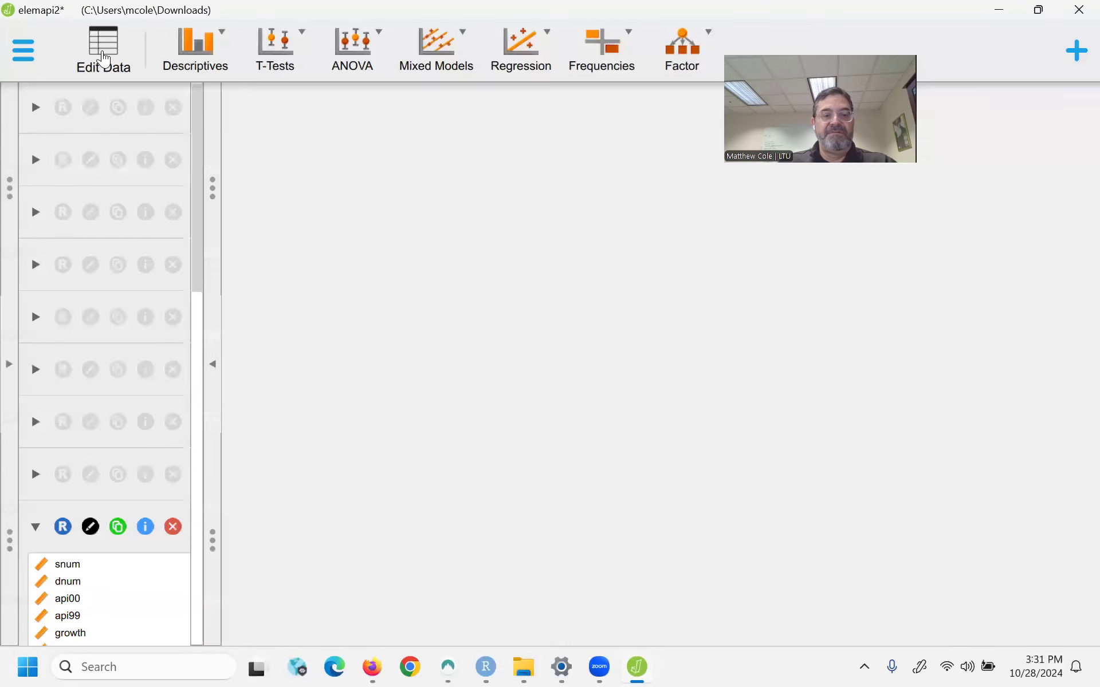
pyautogui.scroll(-5, 130, 388)
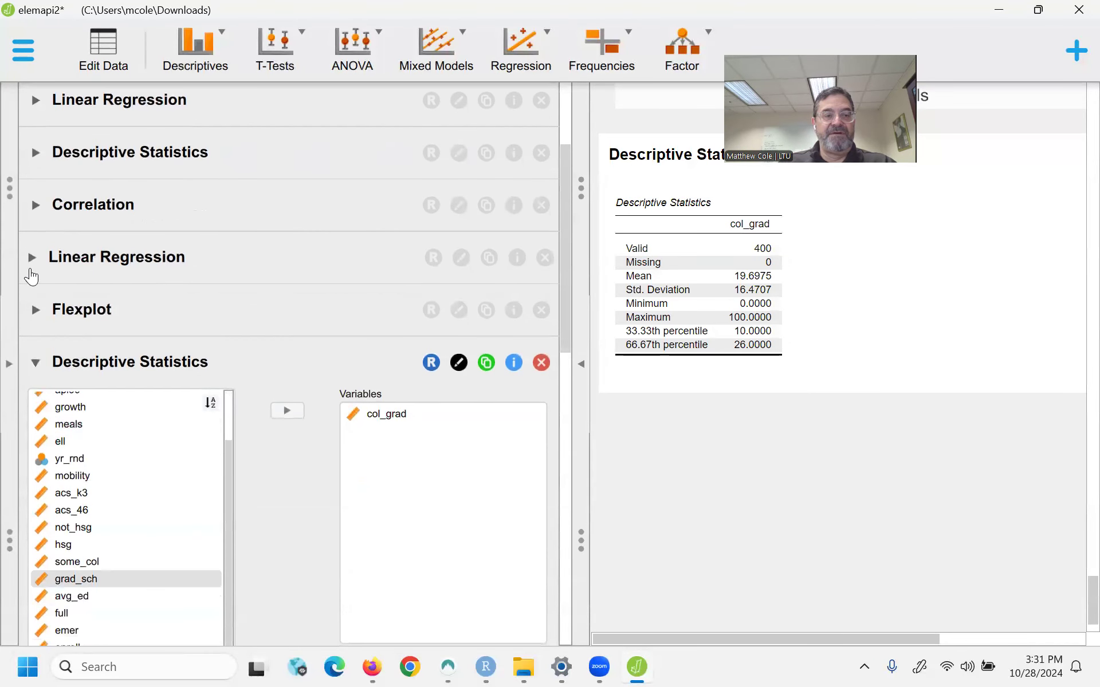
pyautogui.click(32, 258)
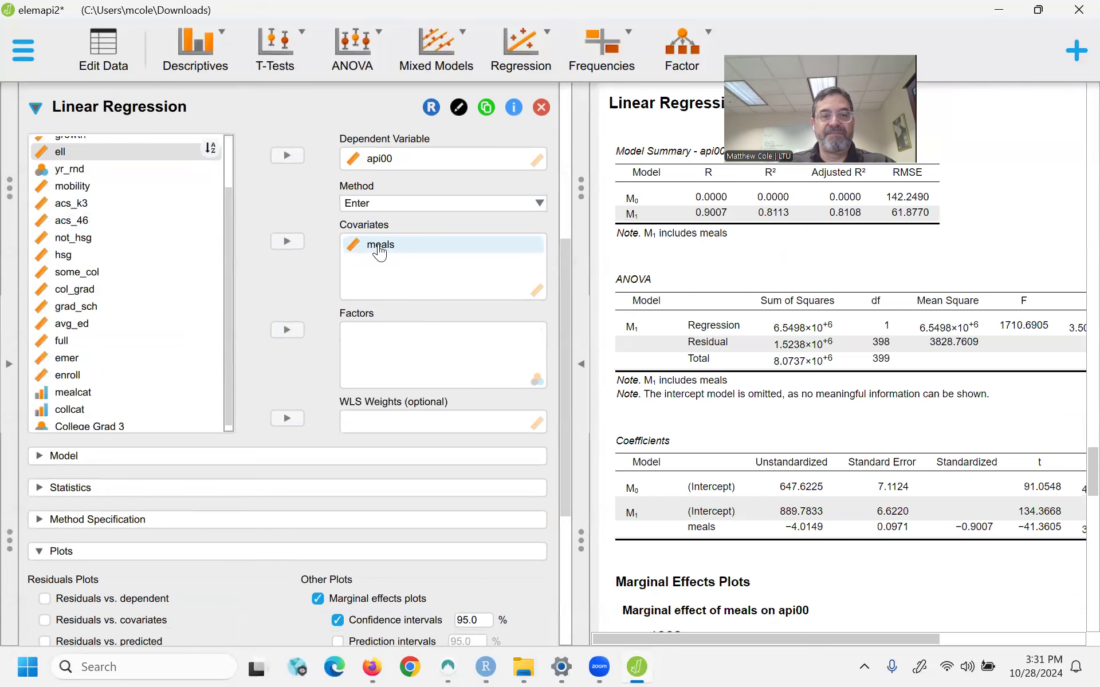
pyautogui.doubleClick(379, 244)
pyautogui.scroll(-3, 86, 270)
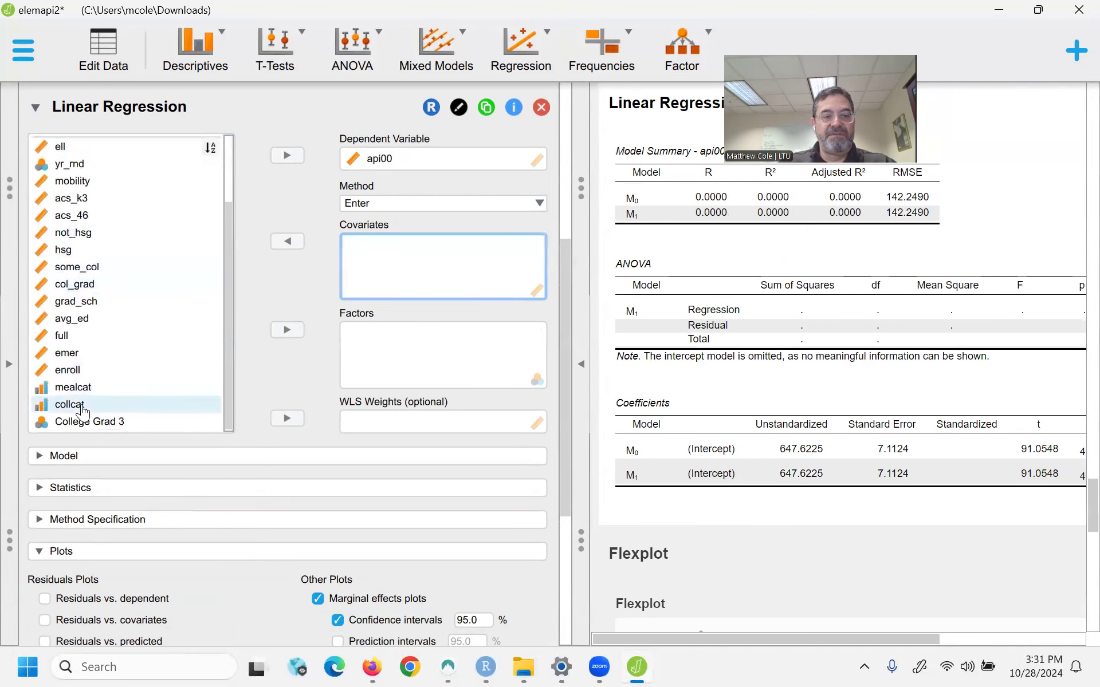
pyautogui.click(83, 421)
pyautogui.click(287, 330)
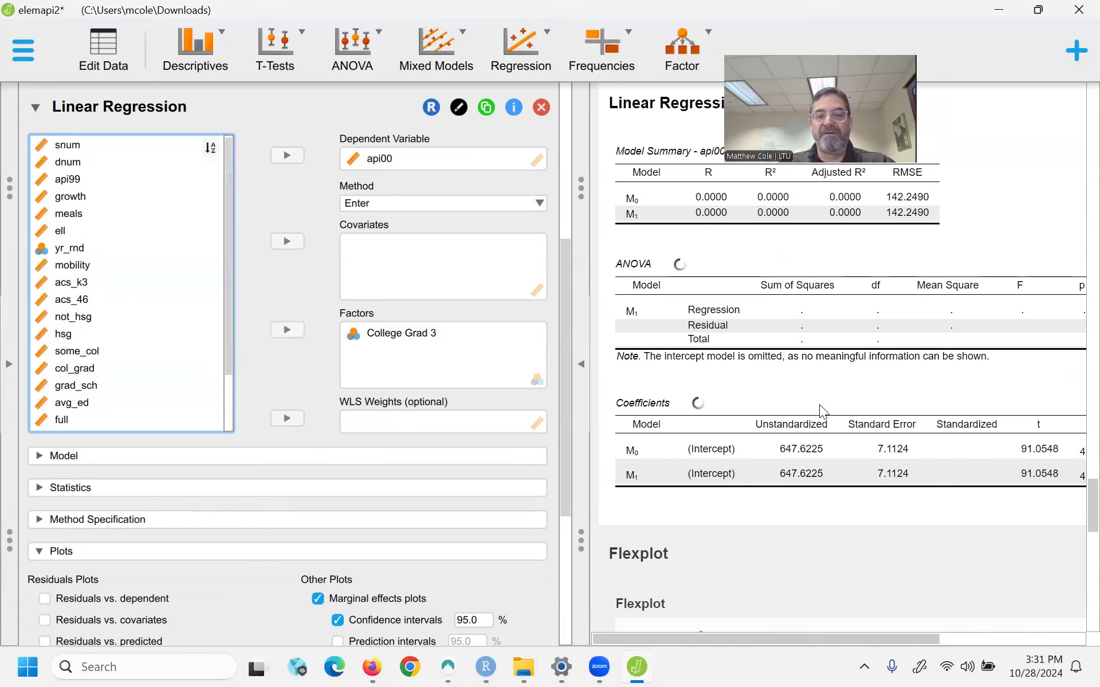
# - Examine the model summary, ANOVA, coefficients and marginal effects plot for College Grad 3 on api00
pyautogui.scroll(2, 853, 480)
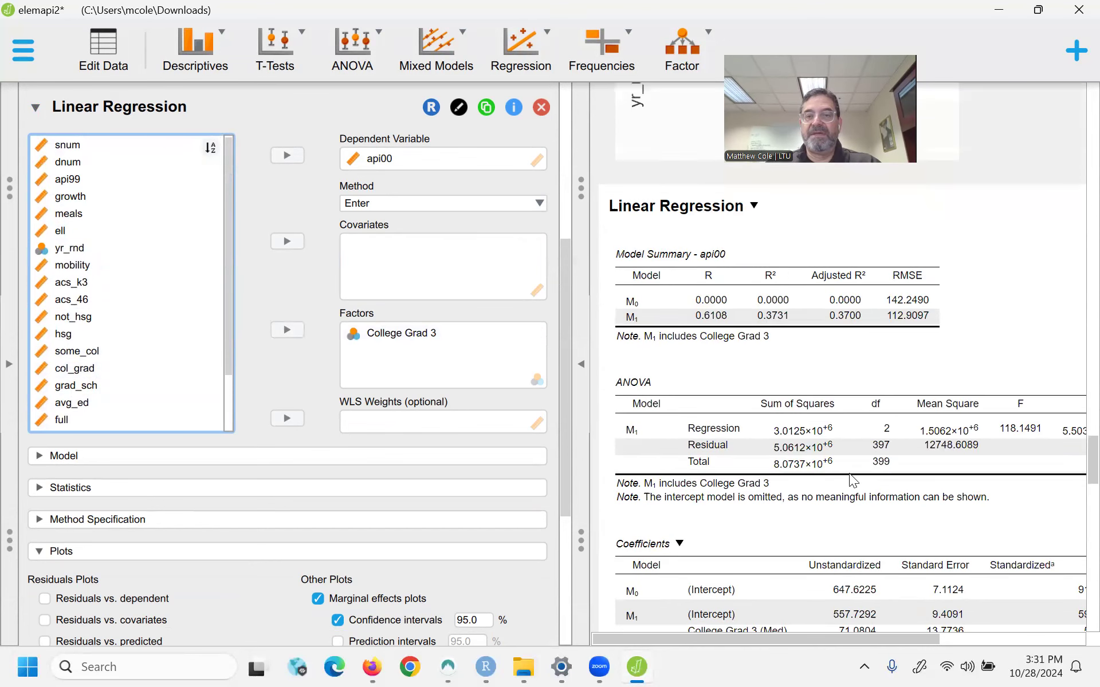
pyautogui.scroll(1, 852, 480)
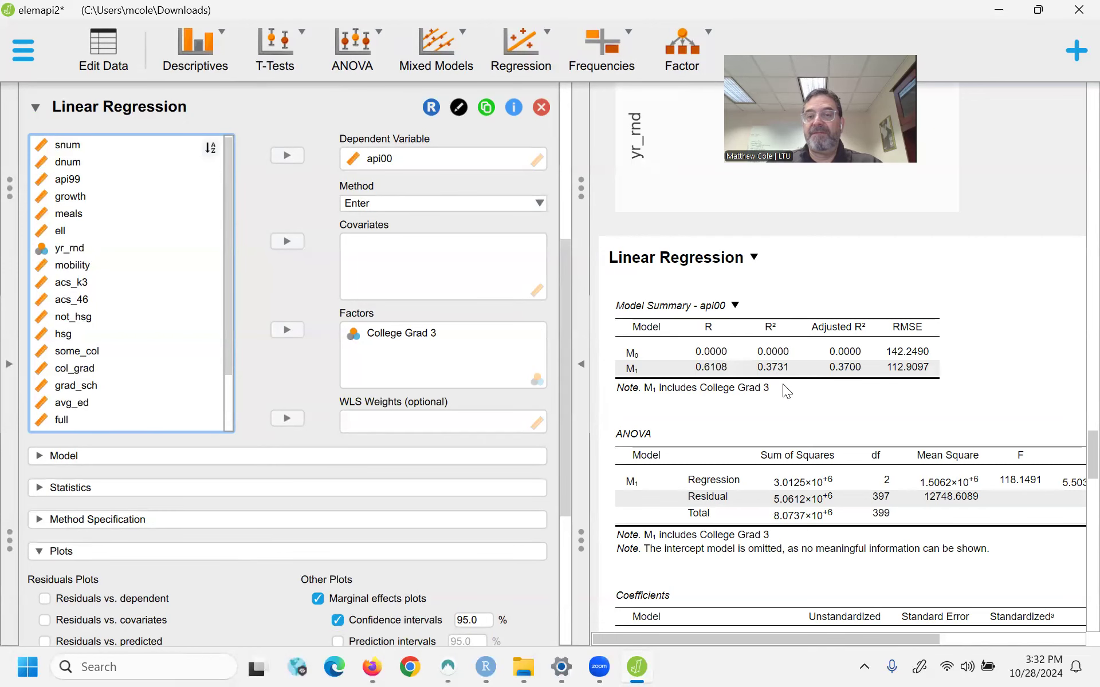
pyautogui.scroll(-3, 866, 454)
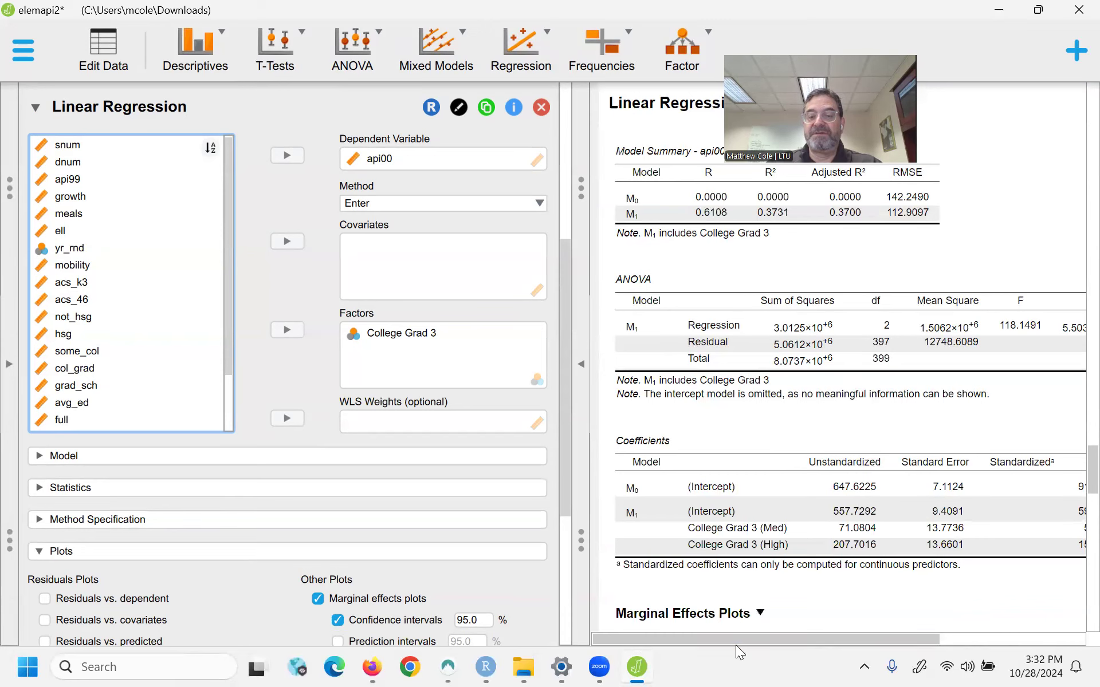
pyautogui.moveTo(736, 635); pyautogui.dragTo(796, 640)
pyautogui.scroll(-6, 761, 592)
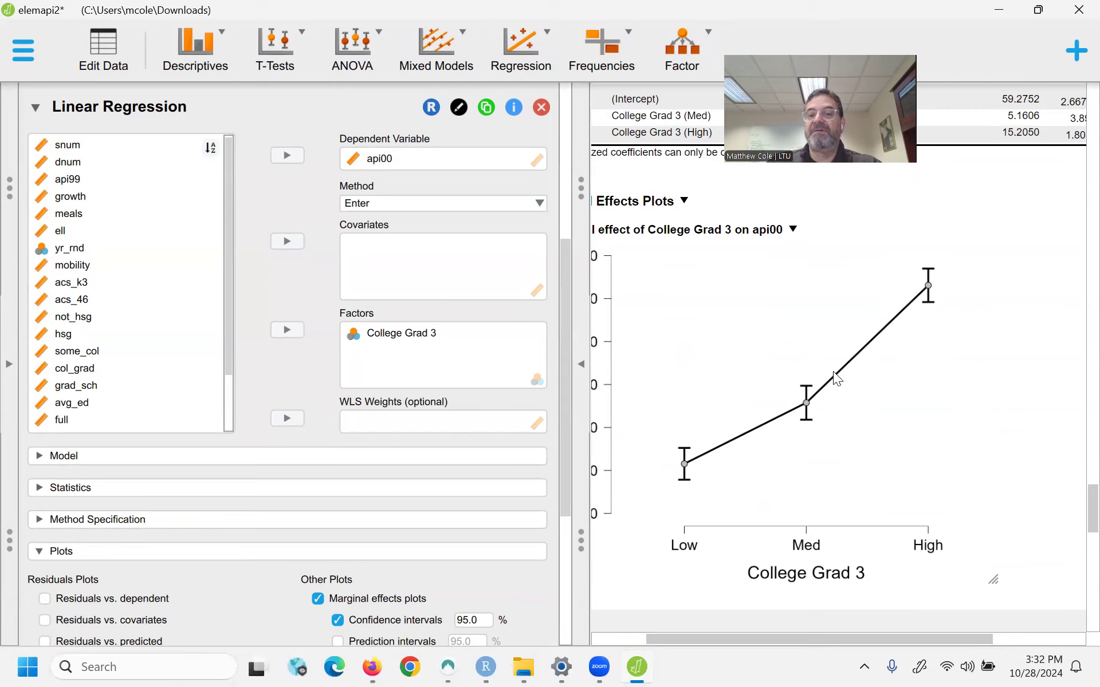
pyautogui.moveTo(740, 638)
pyautogui.mouseDown()
pyautogui.moveTo(692, 642)
pyautogui.moveTo(740, 623)
pyautogui.mouseUp()
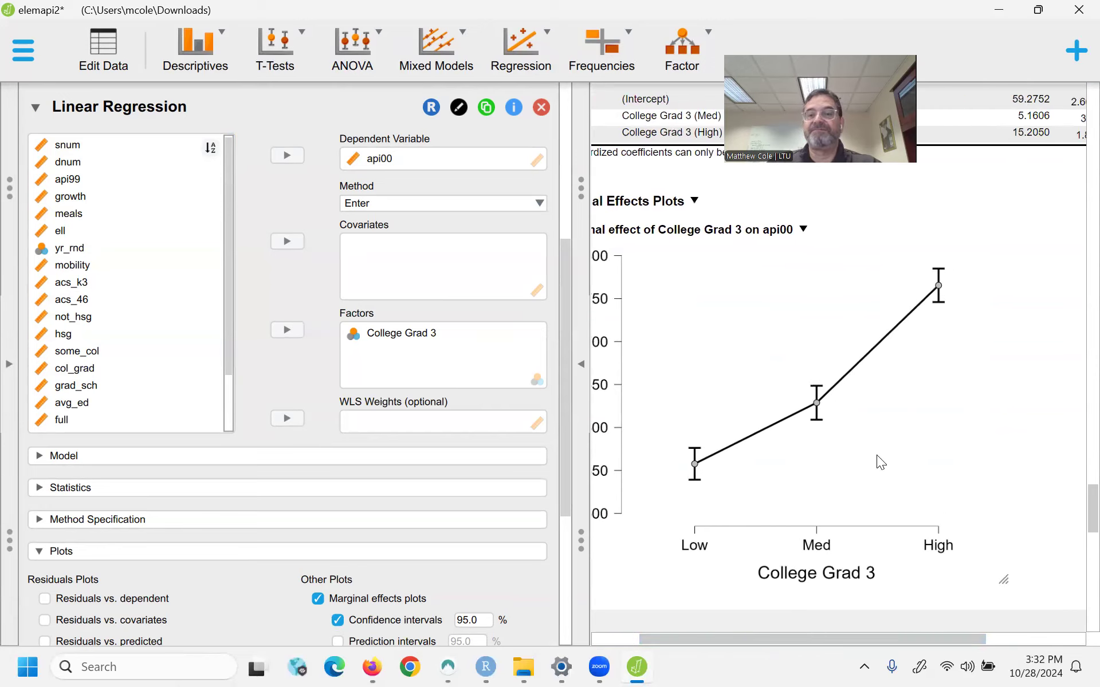
pyautogui.scroll(2, 876, 455)
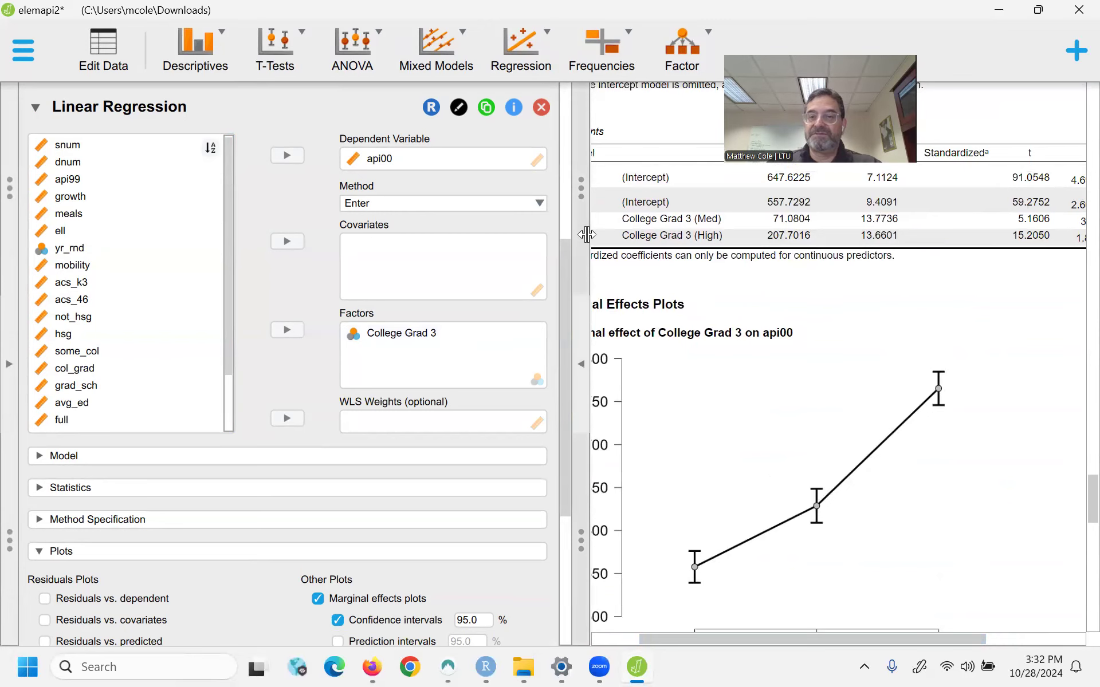
# - Switch to the lecture document in Firefox and check the group equations for the coll_grad regression
pyautogui.click(998, 10)
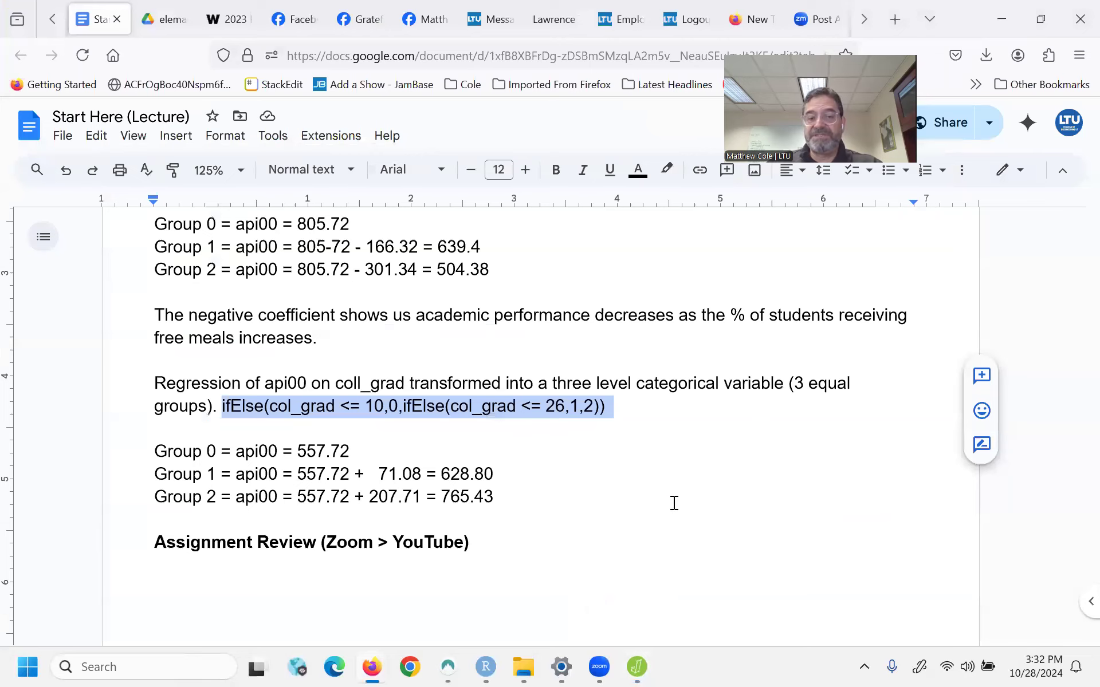
pyautogui.scroll(-3, 674, 503)
pyautogui.scroll(3, 674, 504)
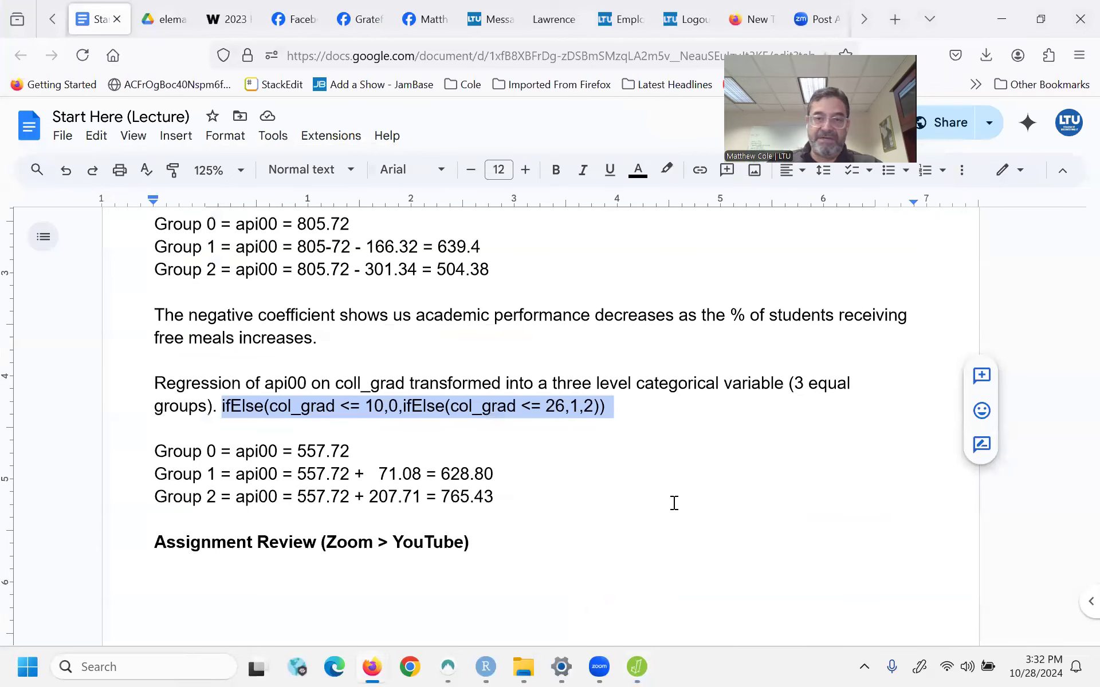
# - Return to JASP, expand the Correlation analysis, widen the results to the full window and review the earlier output
pyautogui.click(637, 666)
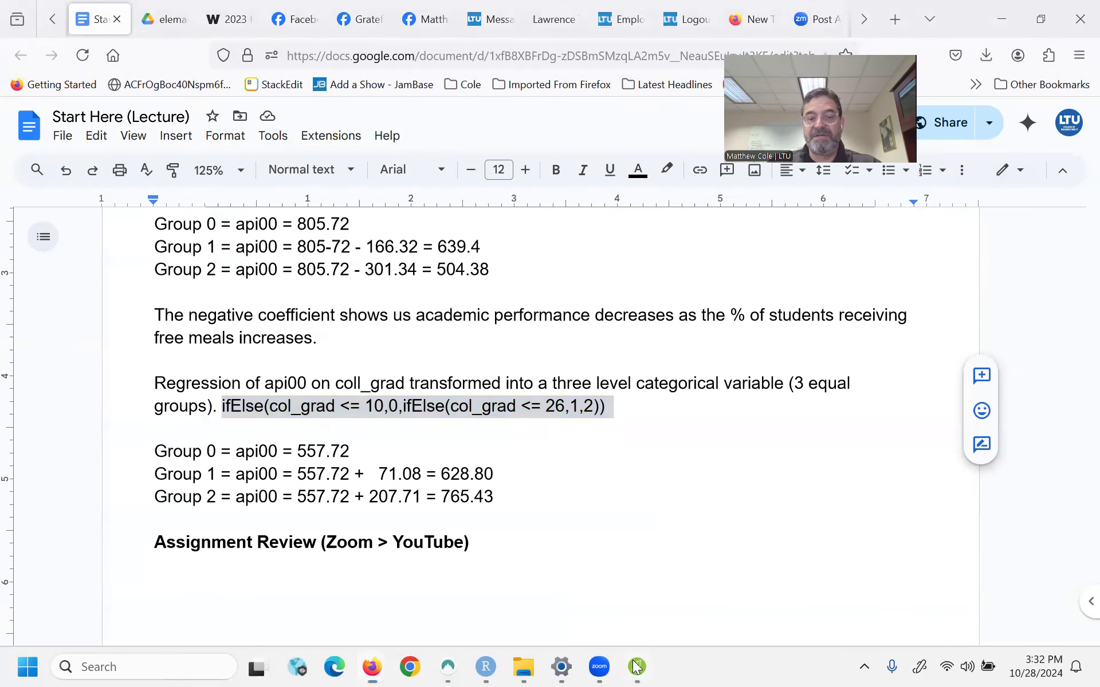
pyautogui.scroll(1, 456, 332)
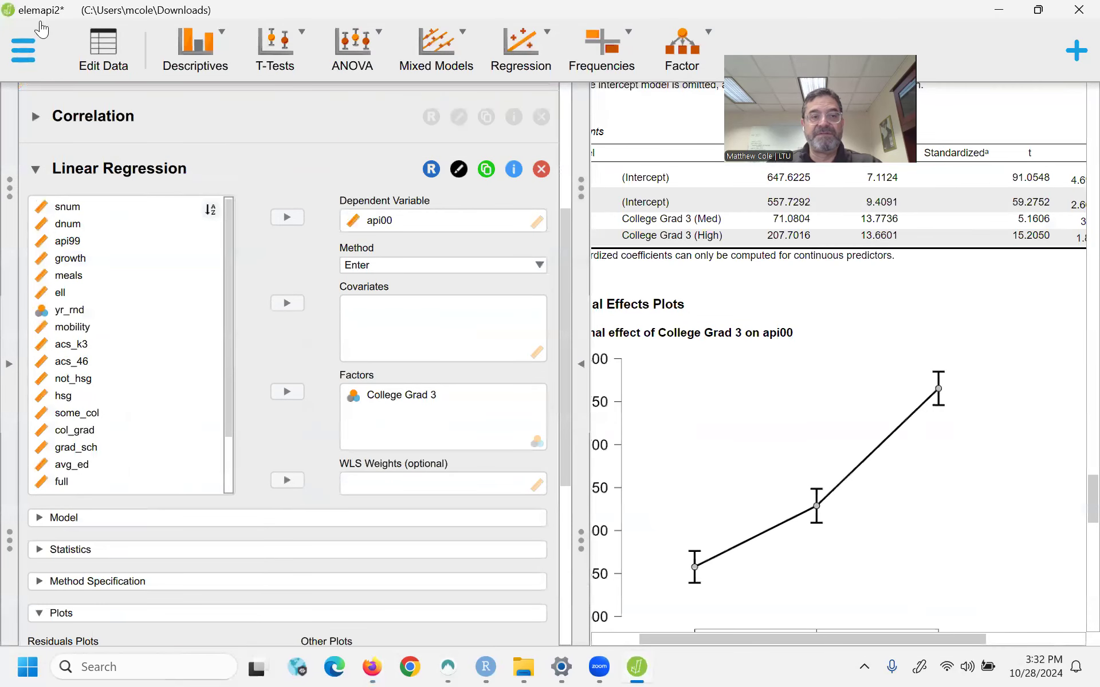
pyautogui.click(31, 117)
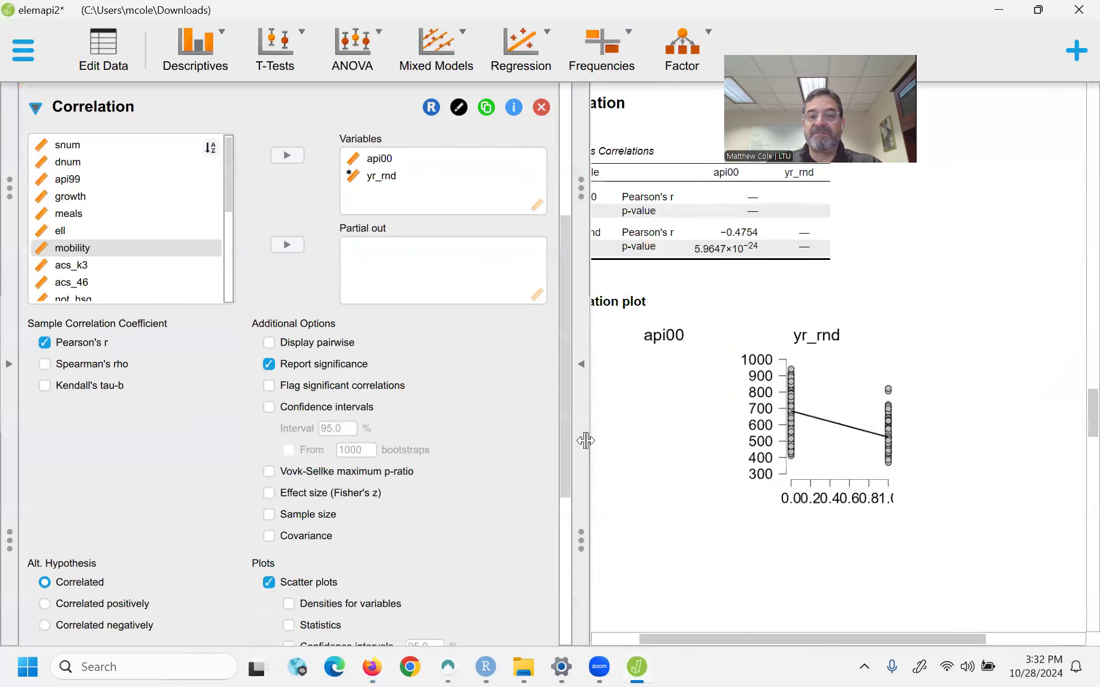
pyautogui.click(581, 370)
pyautogui.scroll(10, 404, 432)
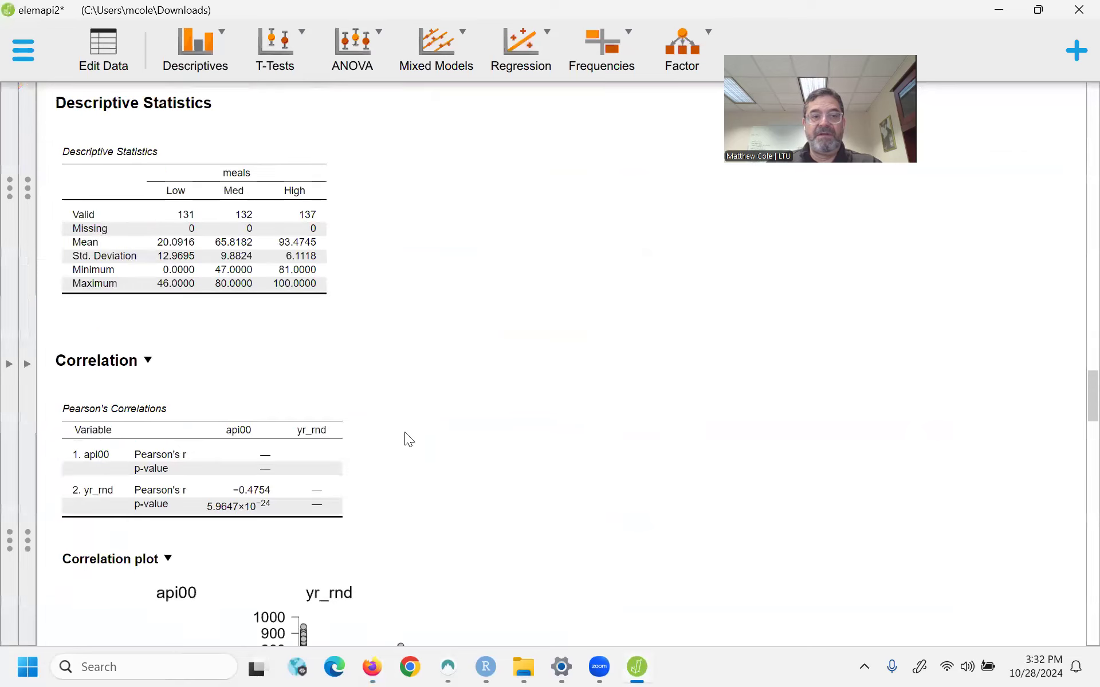
pyautogui.scroll(20, 431, 403)
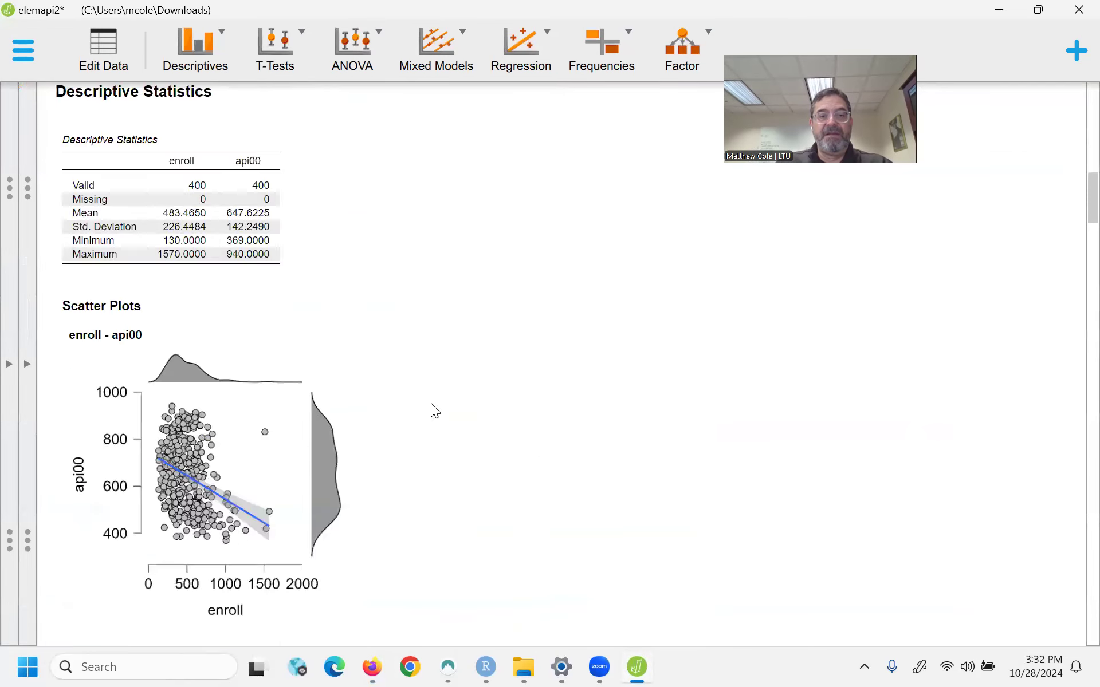
# - Review the correlation plot, descriptive statistics, flexplot and first Linear Regression output for enroll and api00
pyautogui.scroll(-3, 461, 395)
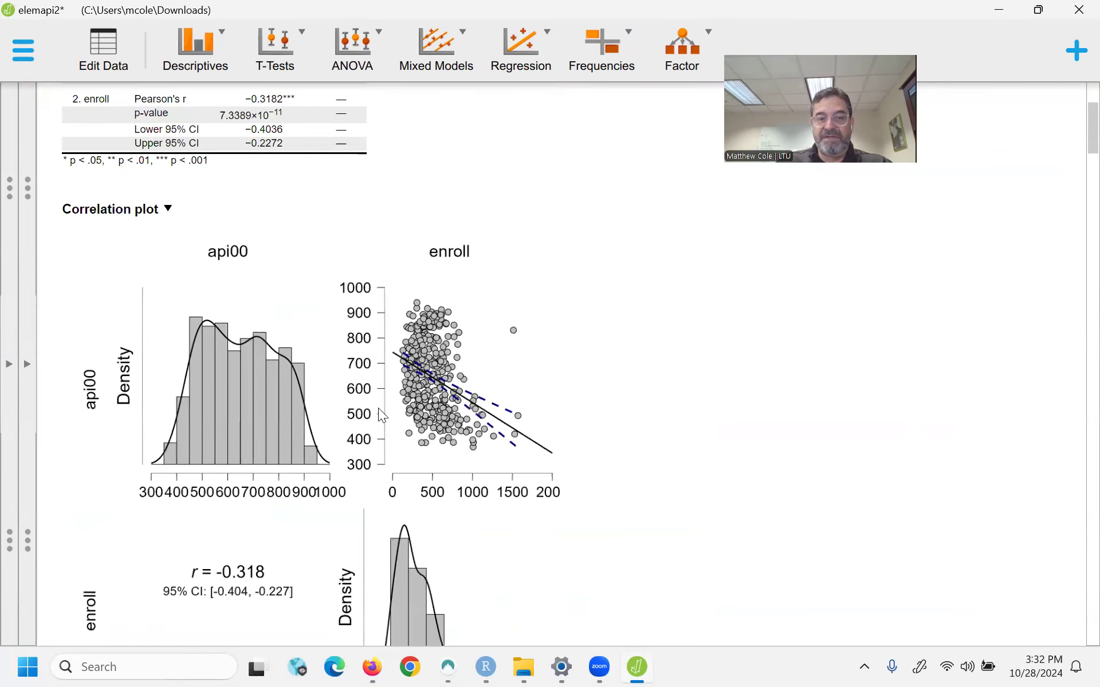
pyautogui.scroll(-3, 378, 408)
pyautogui.scroll(1, 404, 387)
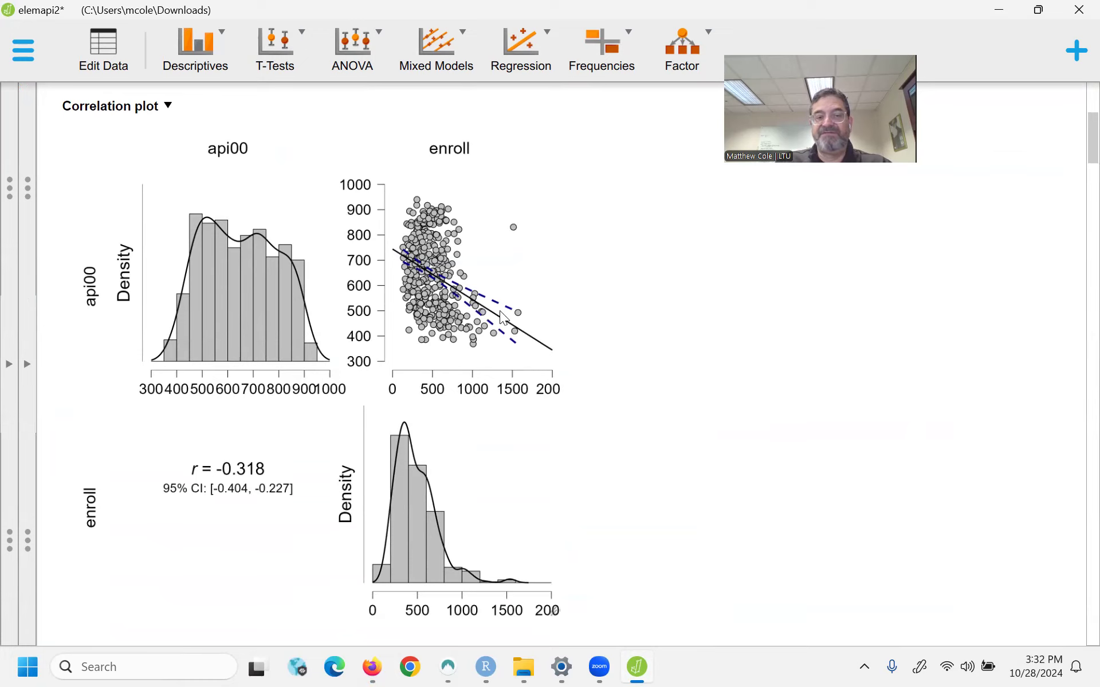
pyautogui.scroll(-8, 537, 301)
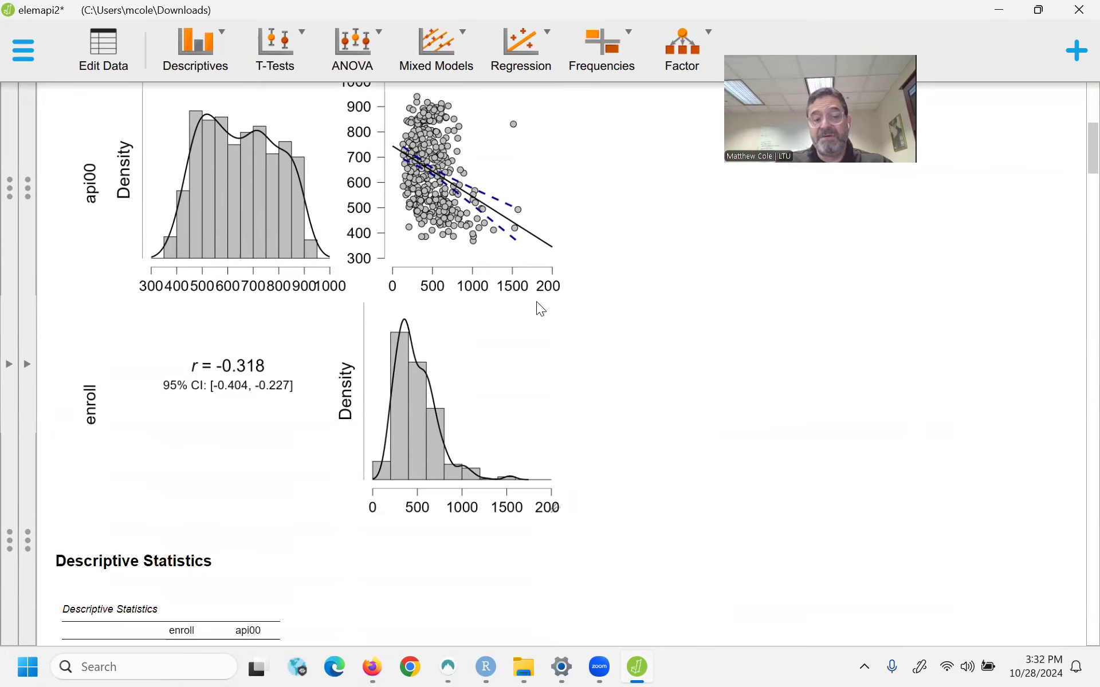
pyautogui.scroll(-12, 536, 301)
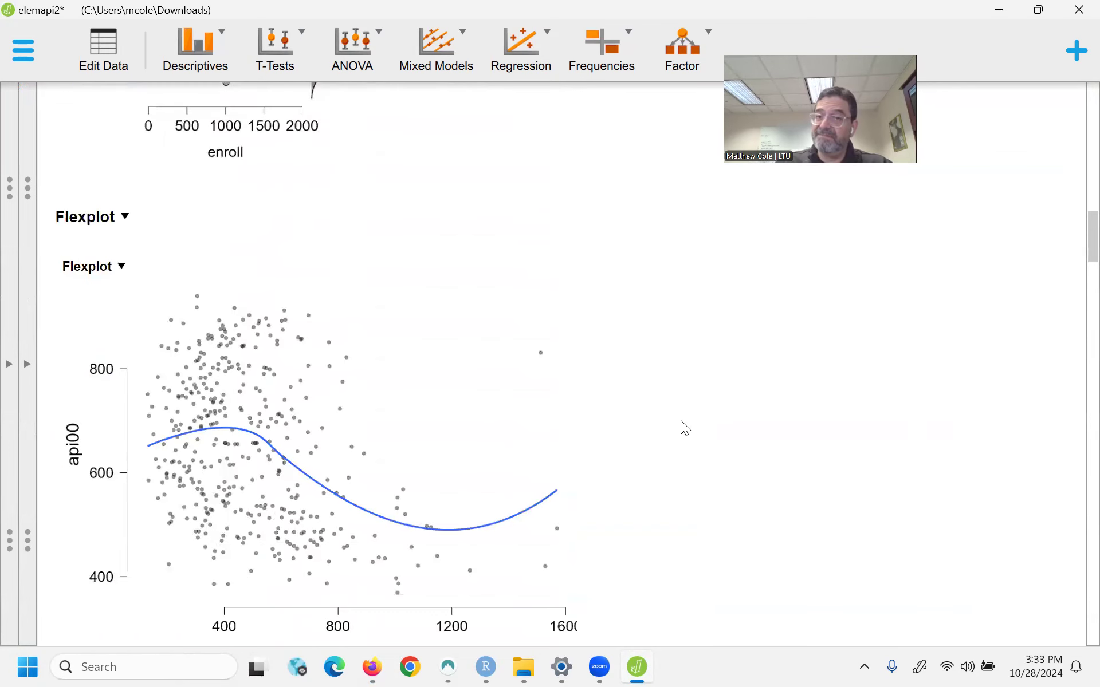
pyautogui.scroll(-1, 712, 463)
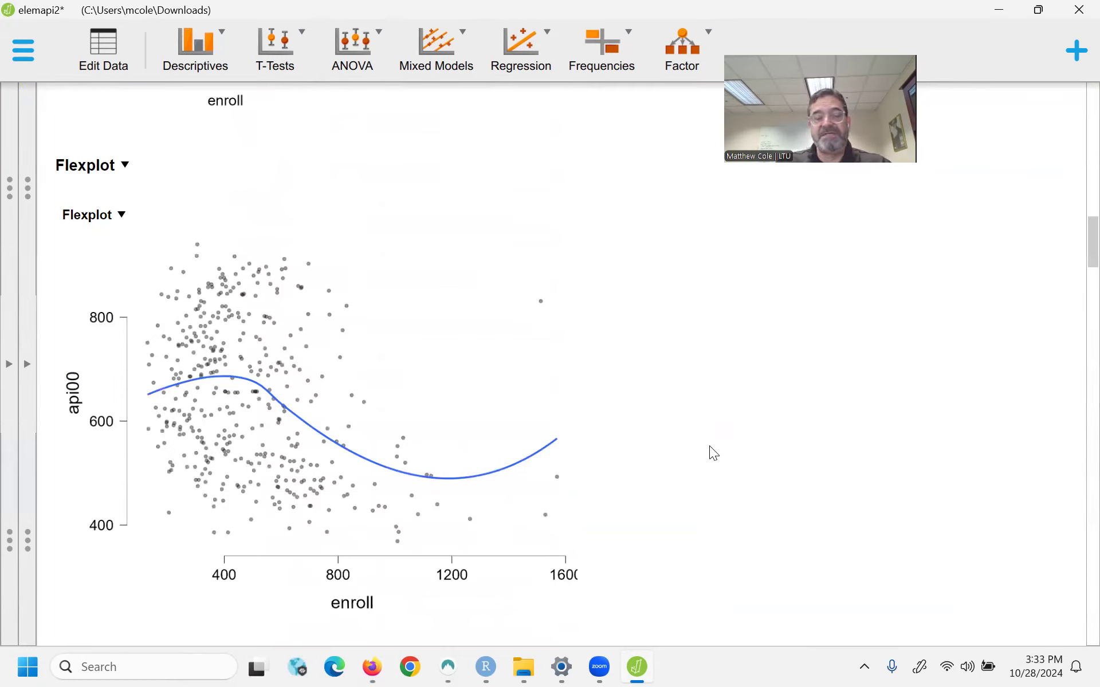
pyautogui.scroll(-8, 712, 416)
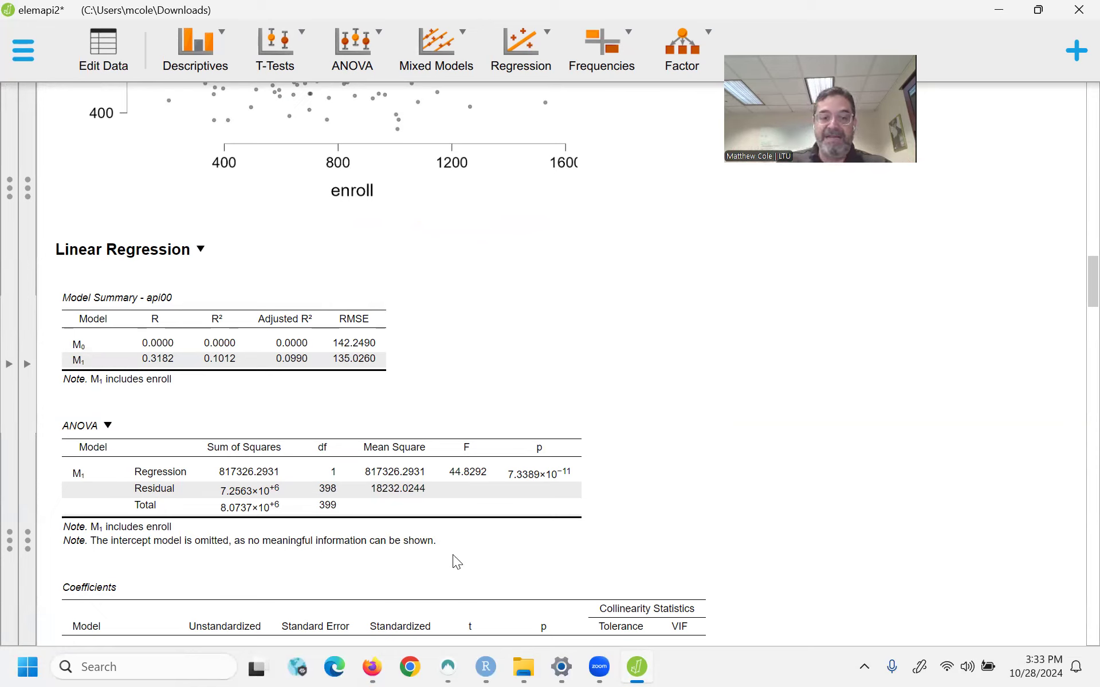
# - Switch to Firefox and log in to the university's Canvas site with the saved username and password
pyautogui.moveTo(372, 667)
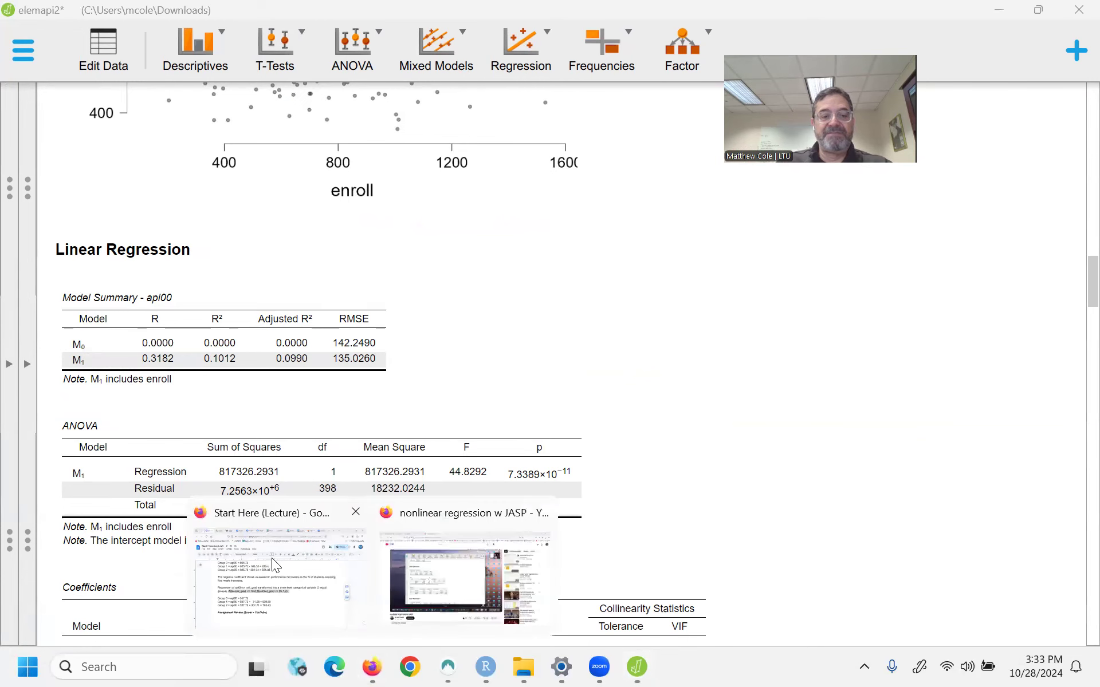
pyautogui.click(275, 564)
pyautogui.scroll(10, 52, 22)
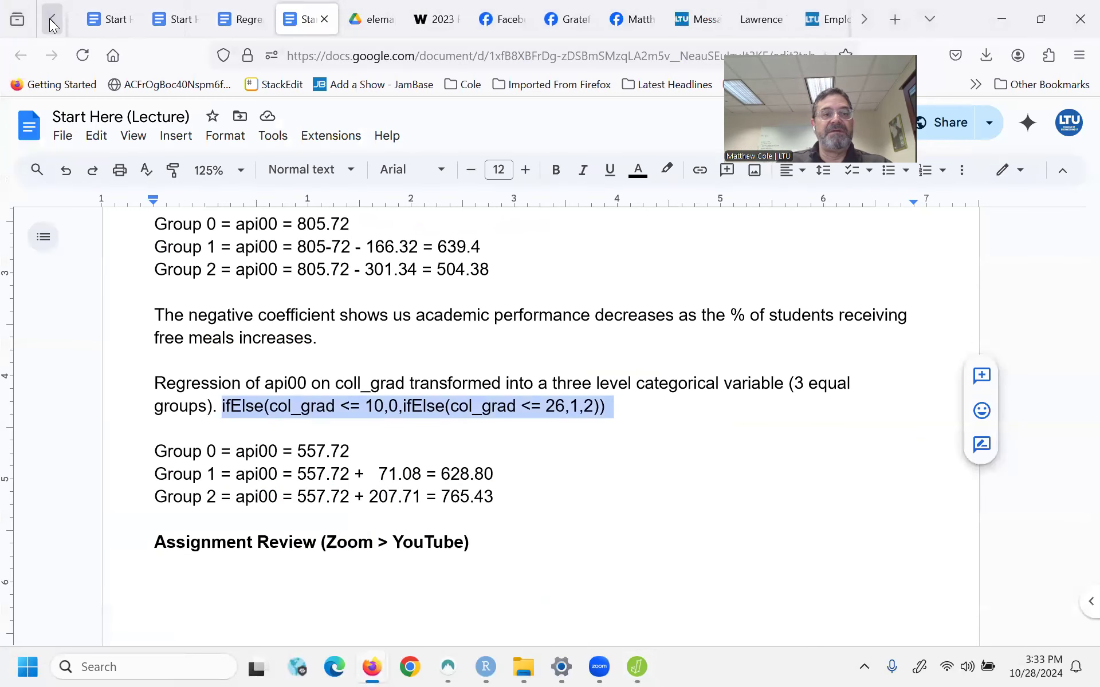
pyautogui.click(95, 20)
pyautogui.click(462, 397)
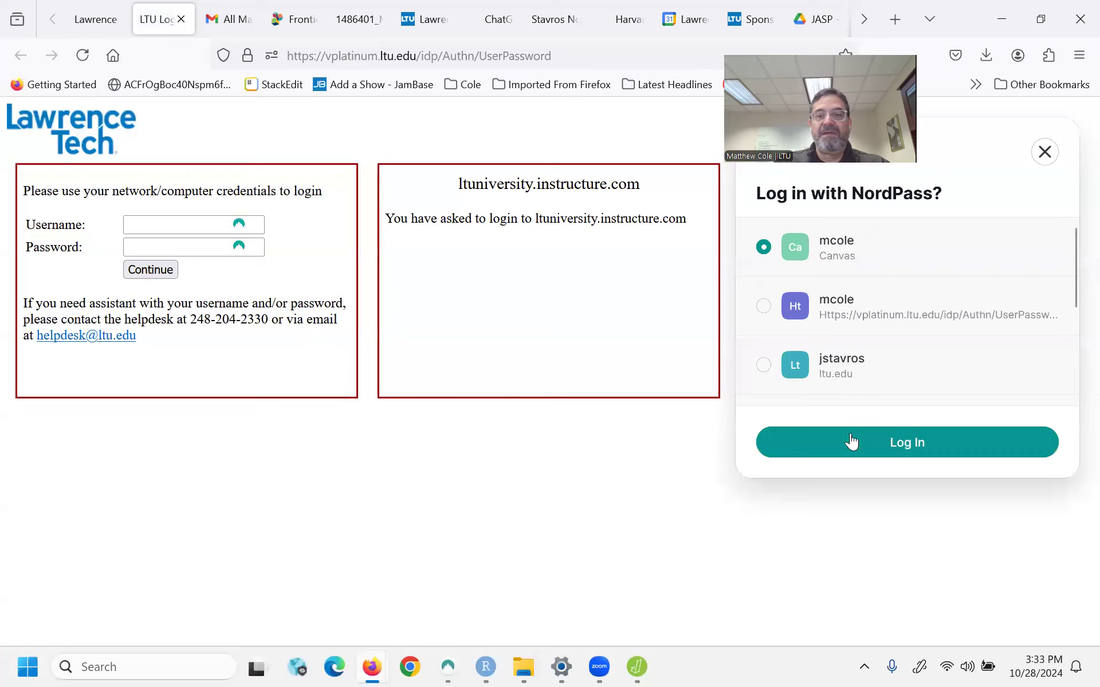
pyautogui.click(871, 451)
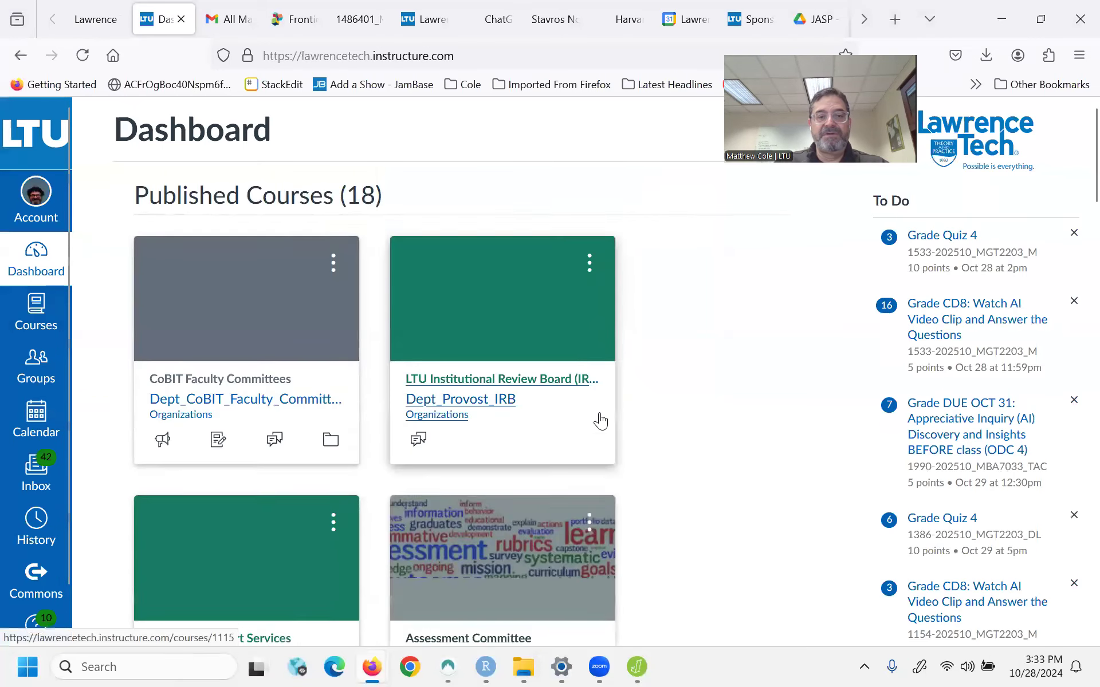
# - Open the 1345_MBA7033_Org Devl & Change Mgmt course from the Canvas dashboard and go to its Zoom page
pyautogui.scroll(-10, 599, 420)
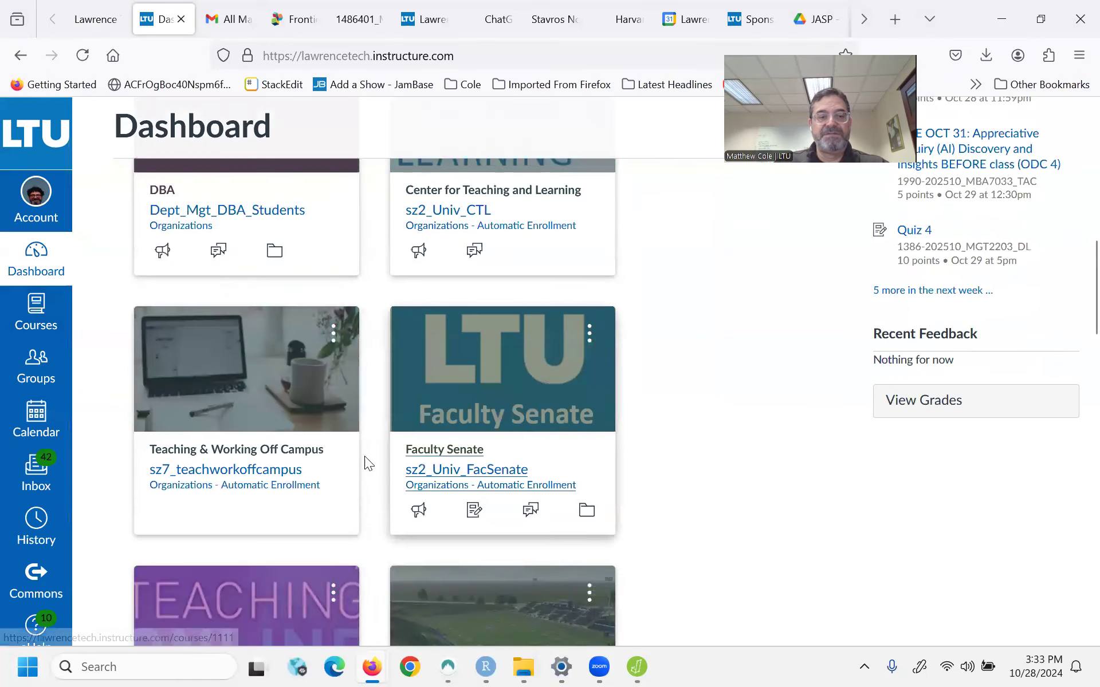
pyautogui.scroll(-9, 385, 450)
pyautogui.click(452, 429)
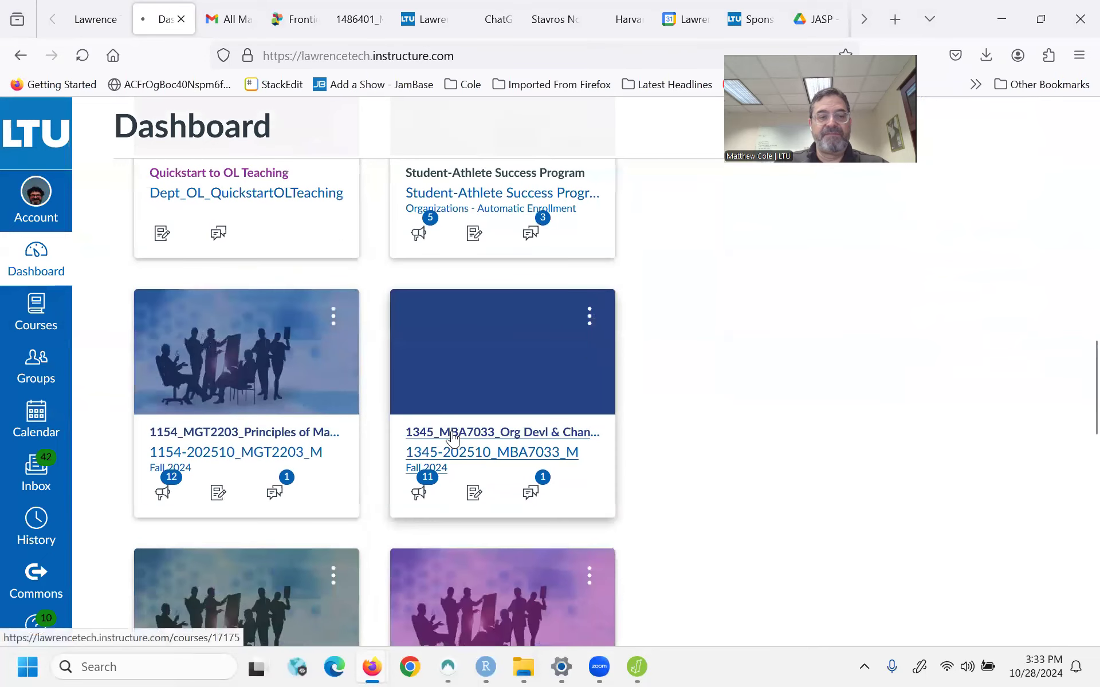
pyautogui.scroll(-5, 152, 433)
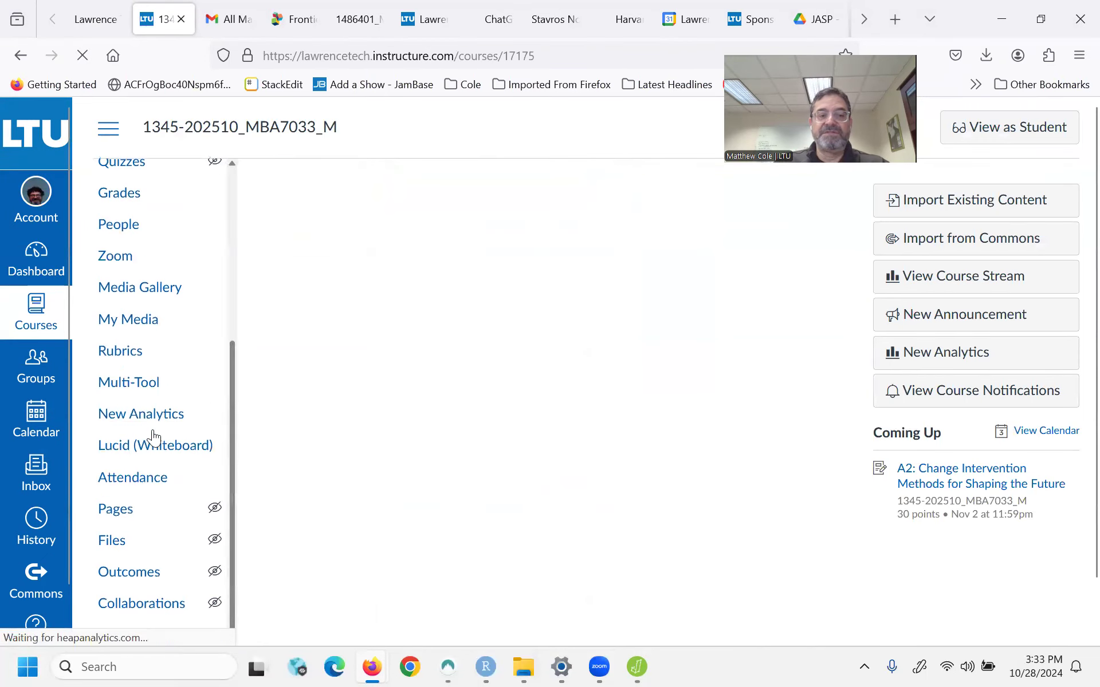
pyautogui.scroll(5, 144, 395)
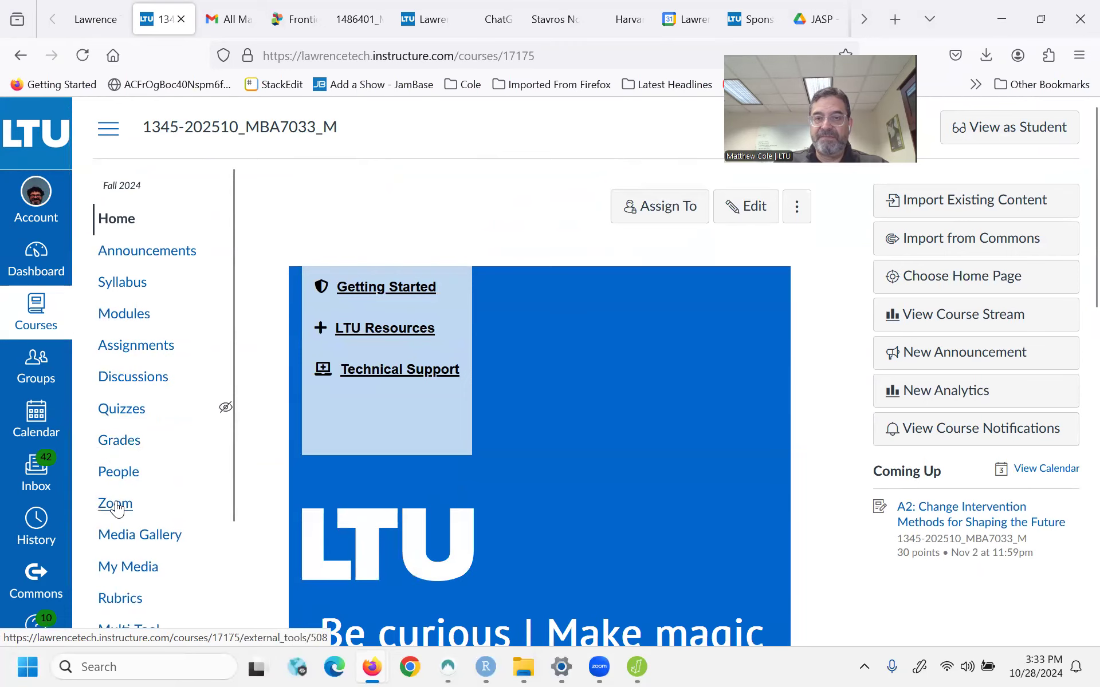
pyautogui.click(117, 507)
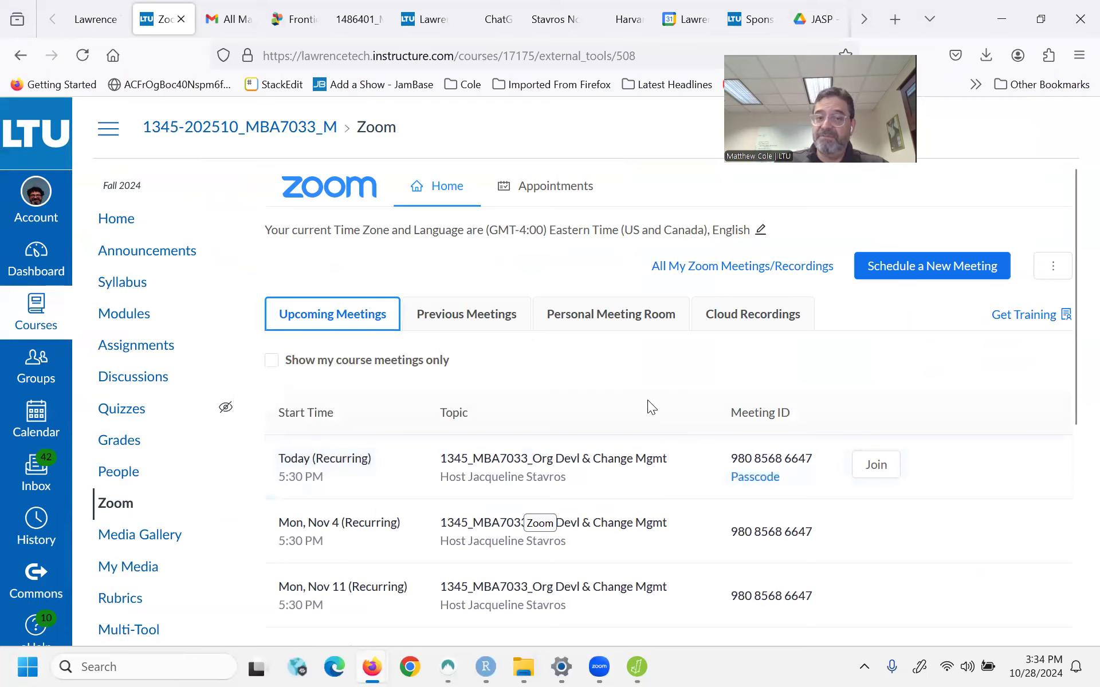
# - Open the Personal Meeting Room details on the Zoom page and start the meeting
pyautogui.click(602, 320)
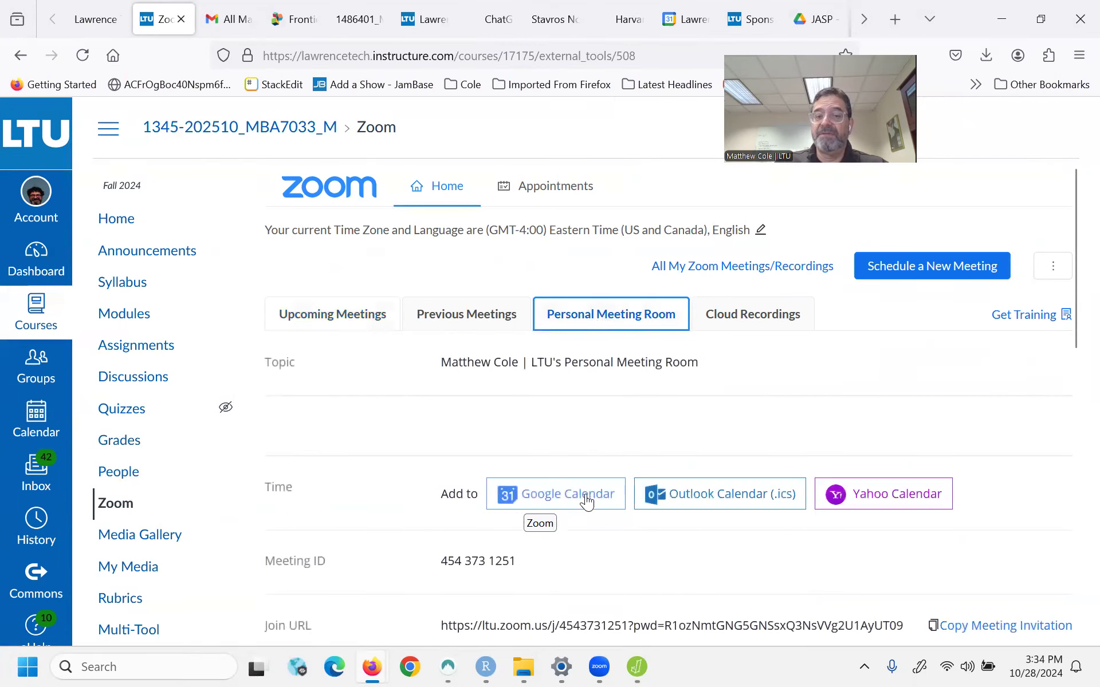
pyautogui.scroll(-5, 585, 501)
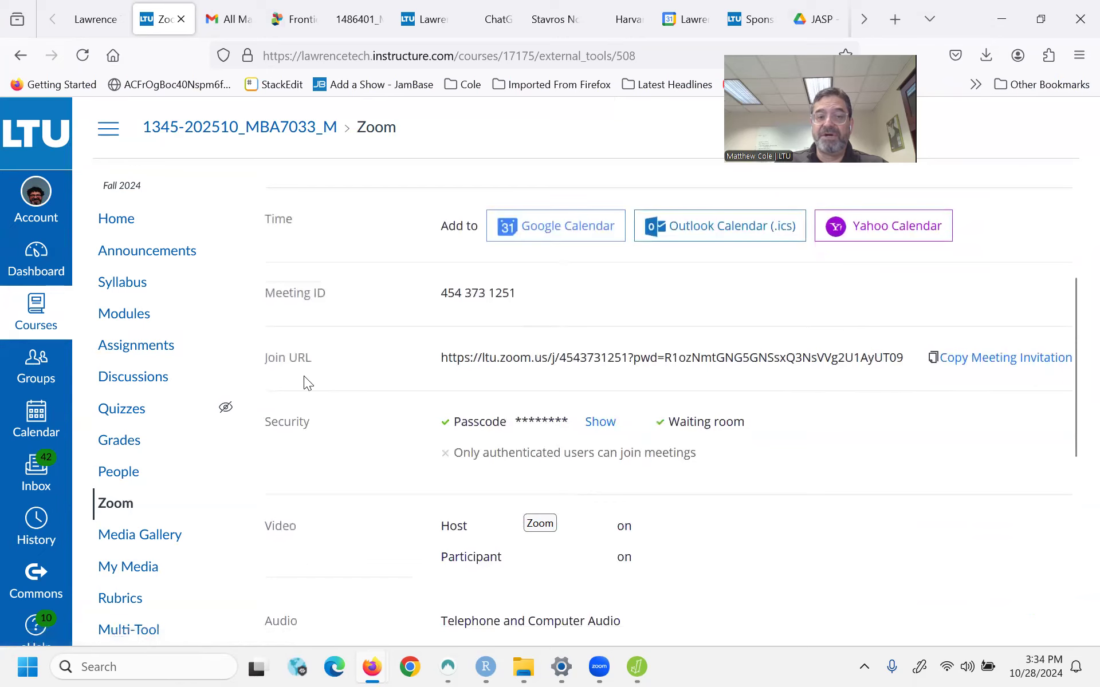
pyautogui.scroll(-8, 560, 422)
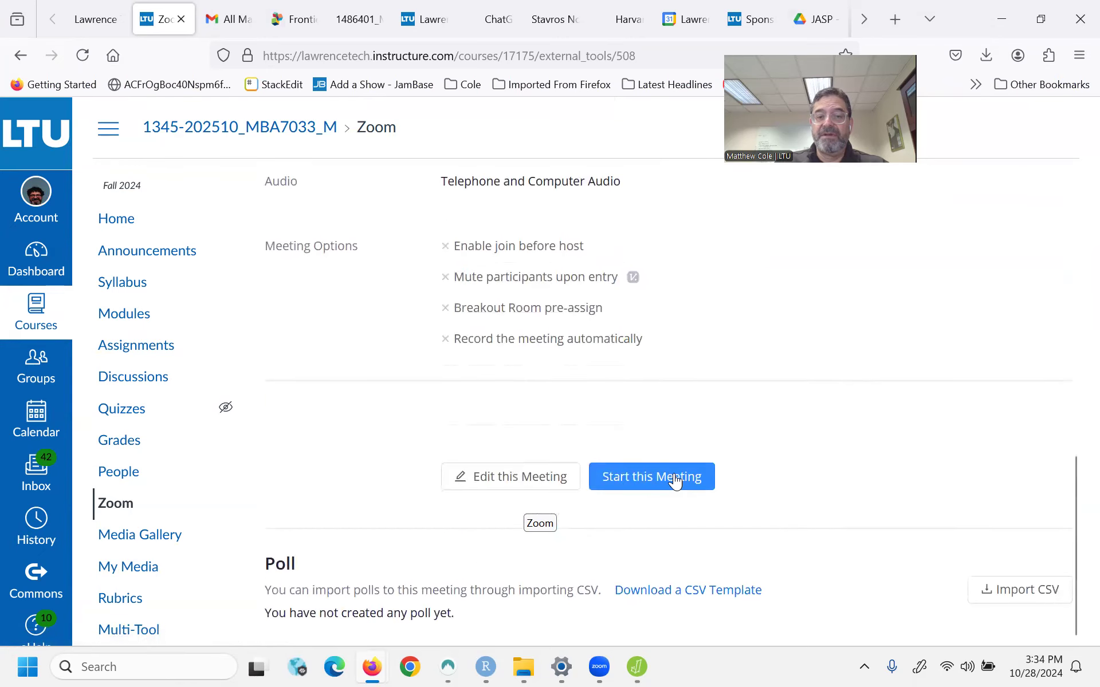
pyautogui.click(634, 477)
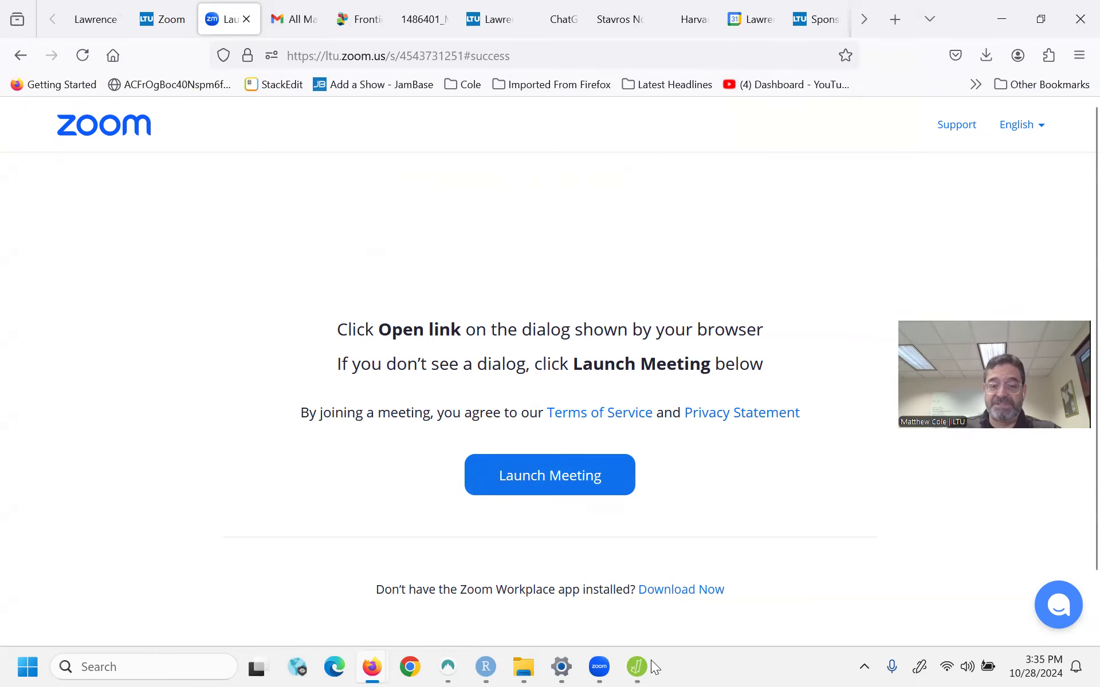
# - Switch back to JASP and review the results from the Pearson correlations through the enroll and api00 descriptive statistics and scatter plot
pyautogui.moveTo(637, 667)
pyautogui.click(557, 508)
pyautogui.scroll(15, 601, 405)
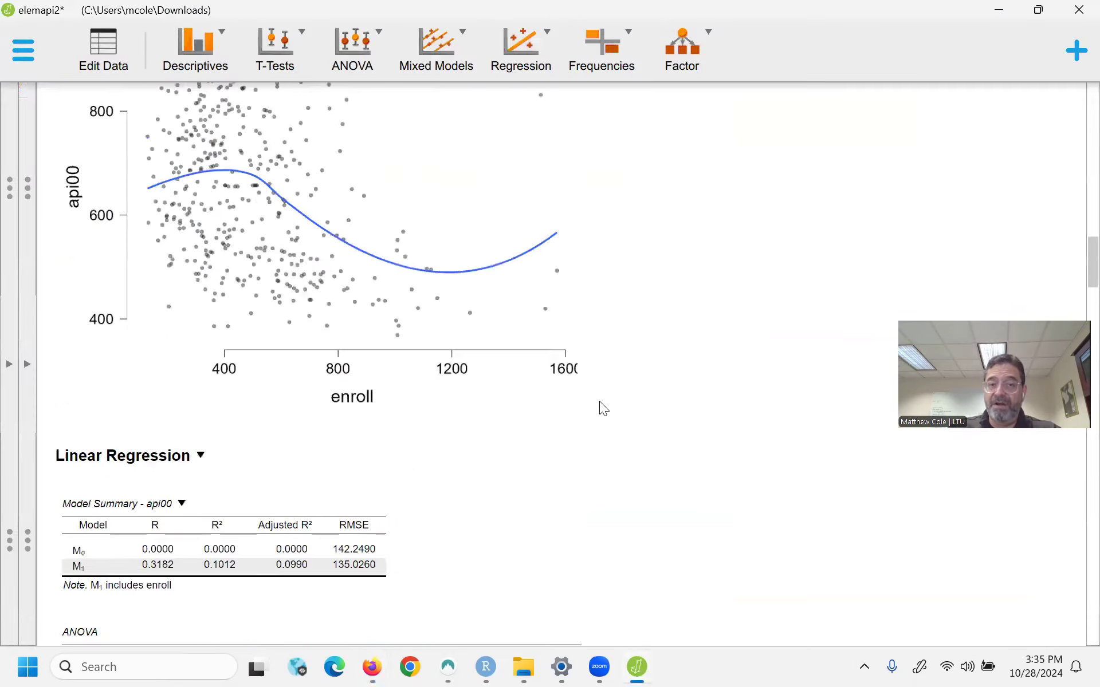
pyautogui.scroll(2, 600, 405)
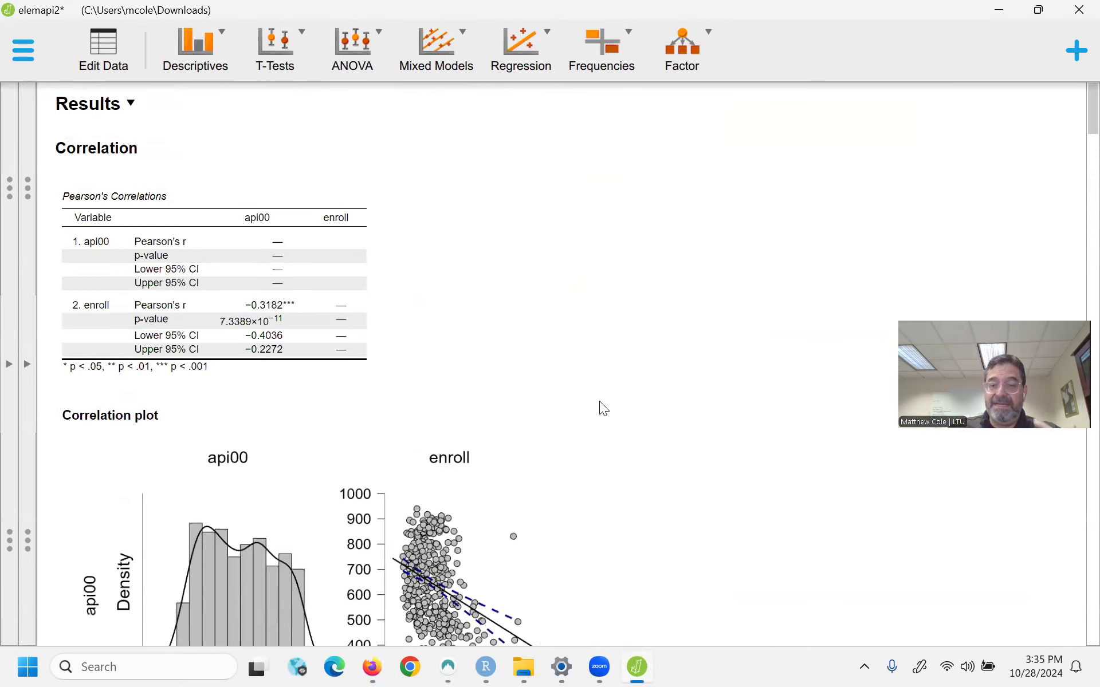
pyautogui.scroll(-4, 600, 404)
pyautogui.scroll(3, 599, 408)
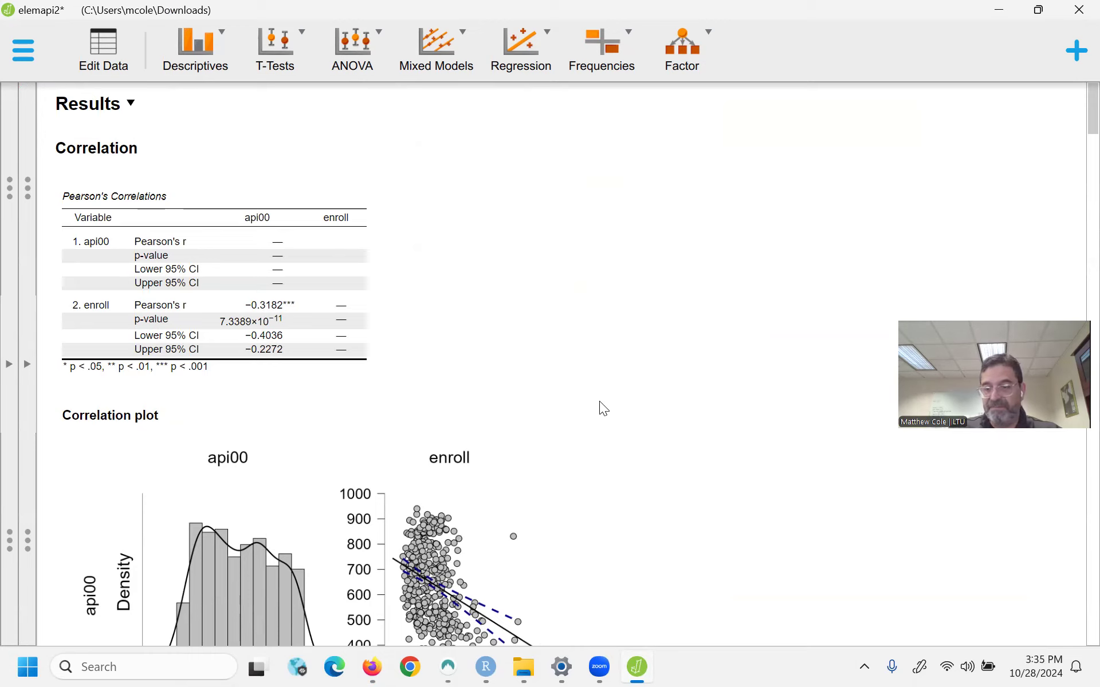
pyautogui.scroll(-6, 600, 403)
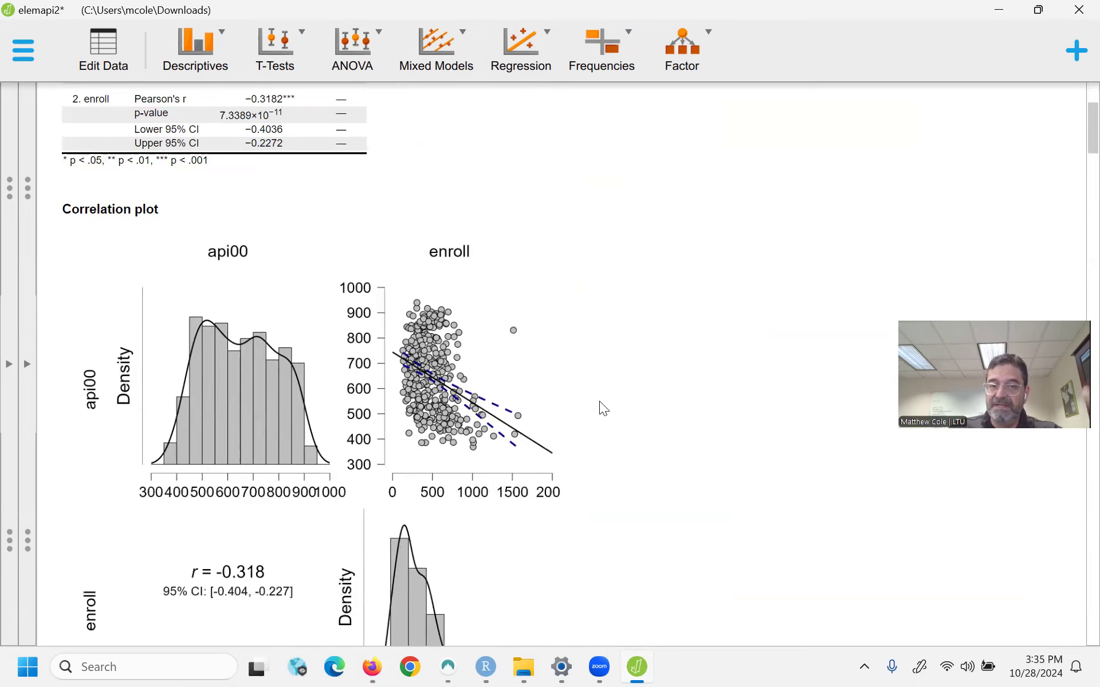
pyautogui.scroll(-4, 600, 403)
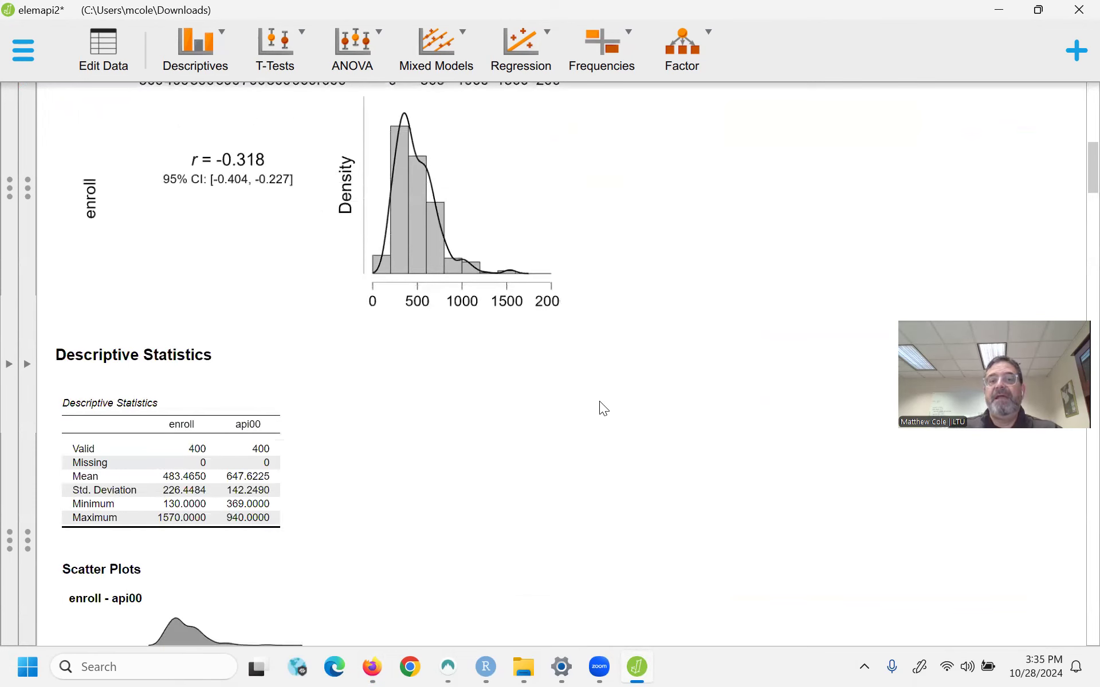
pyautogui.scroll(-6, 599, 402)
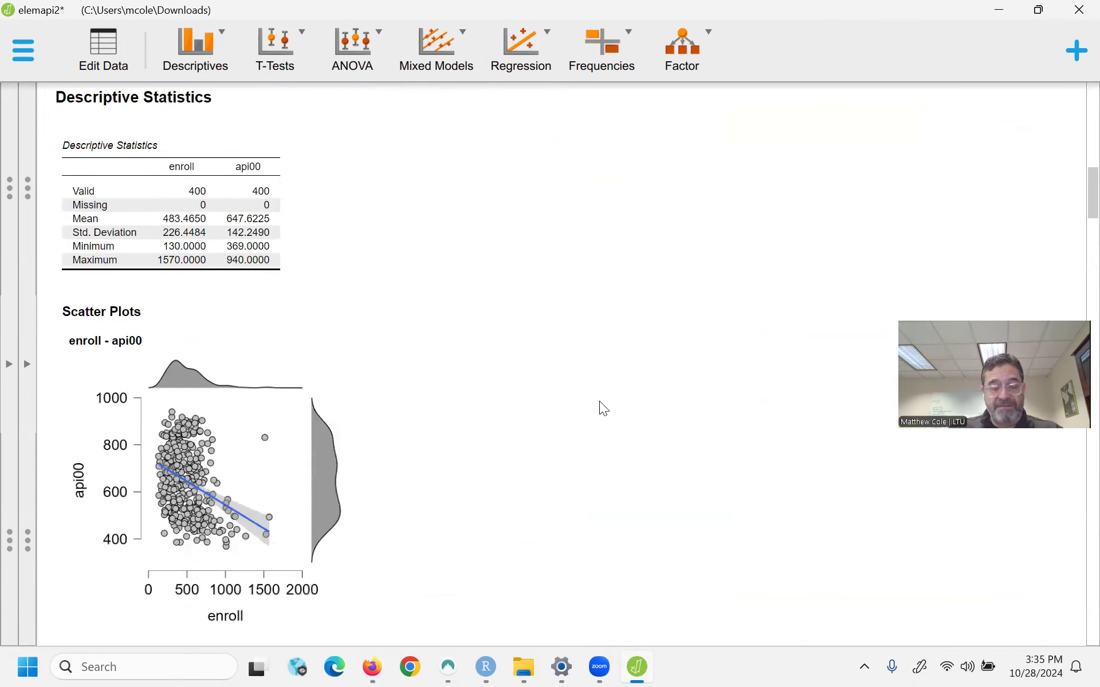
pyautogui.scroll(3, 600, 402)
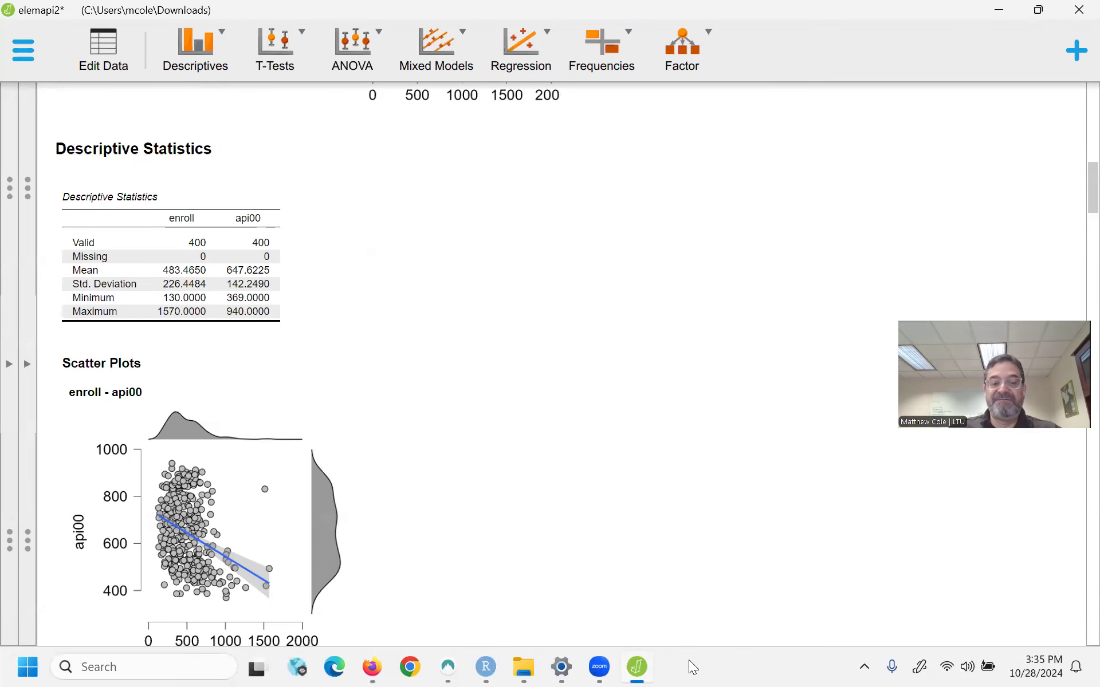
# - Switch to File Explorer and open the 2024-10-04 11.04.24 JASP T-test recording folder inside Documents > Zoom
pyautogui.click(522, 668)
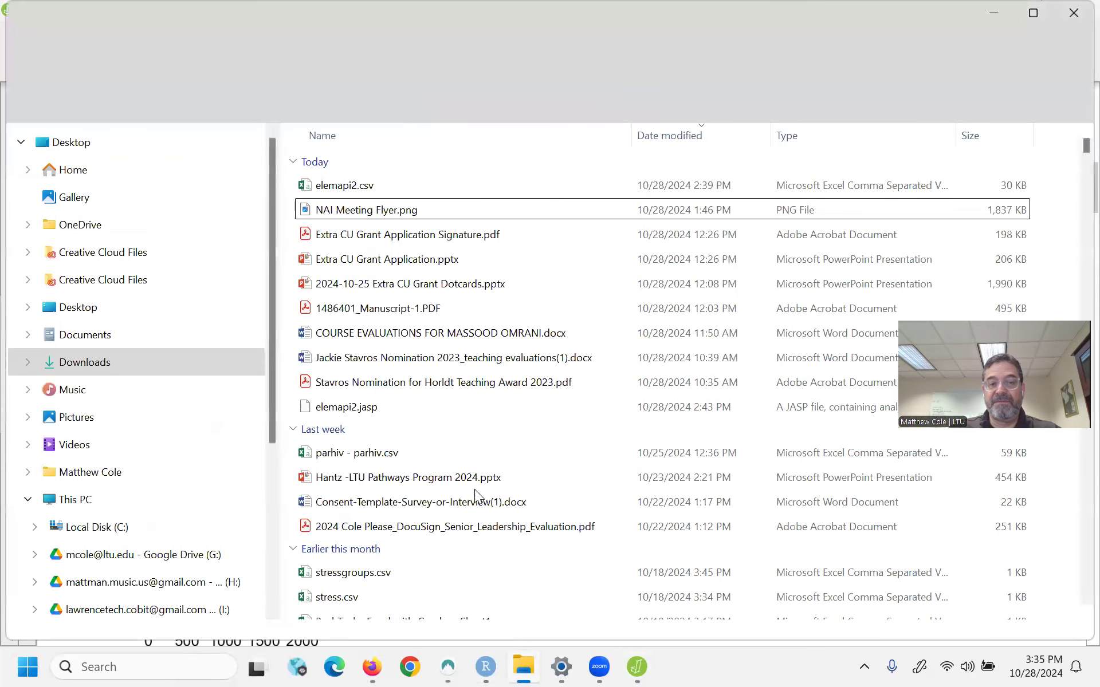
pyautogui.click(86, 335)
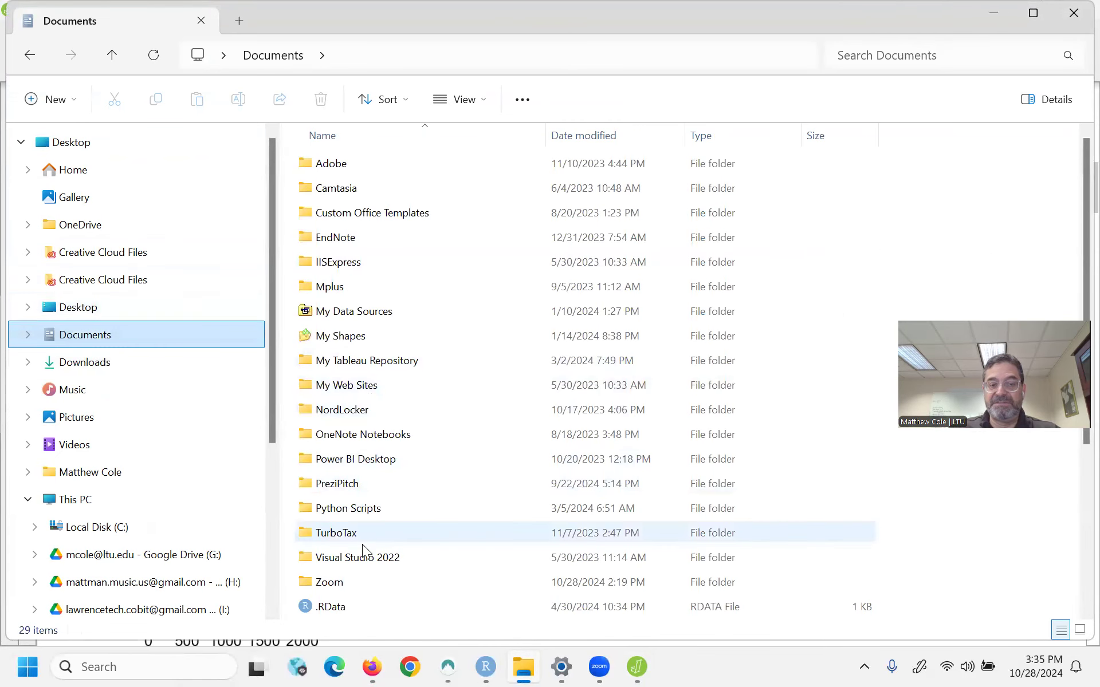
pyautogui.click(338, 583)
pyautogui.doubleClick(339, 583)
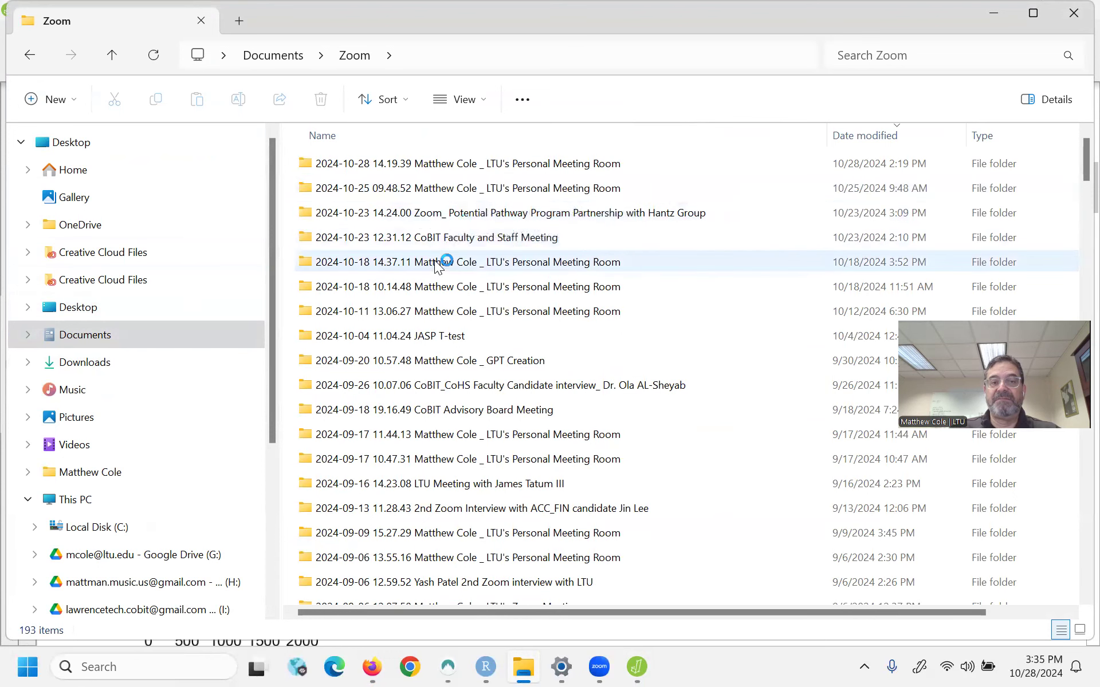
pyautogui.doubleClick(438, 336)
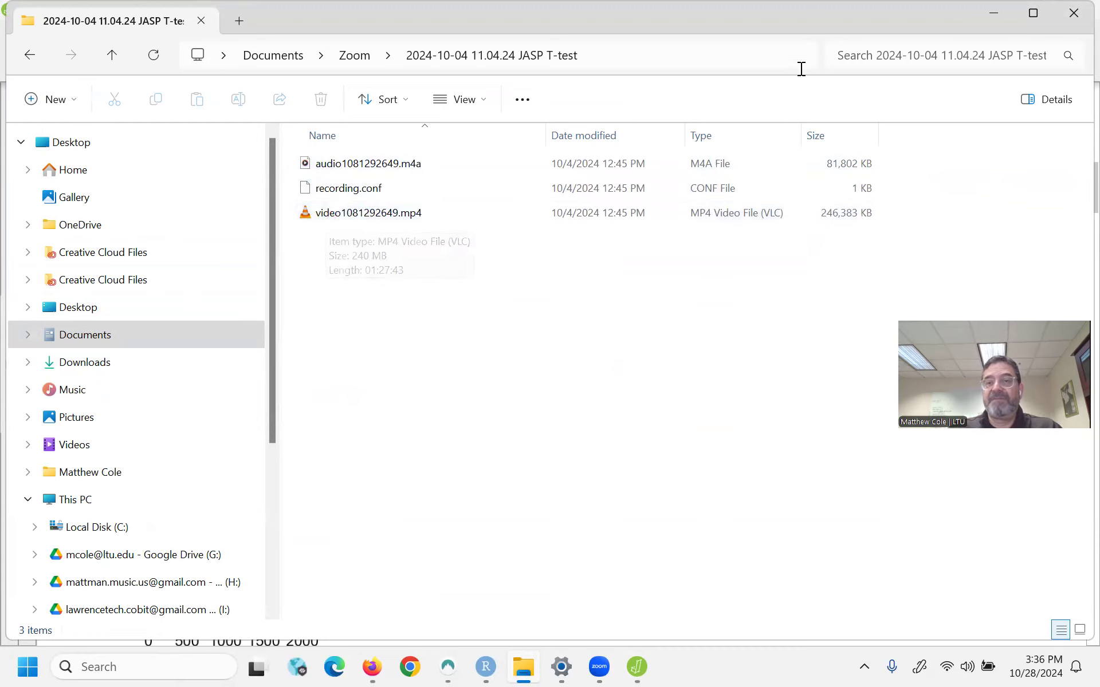
# - Put away File Explorer and JASP to return to Firefox, and open YouTube from the Google apps in Gmail
pyautogui.click(999, 17)
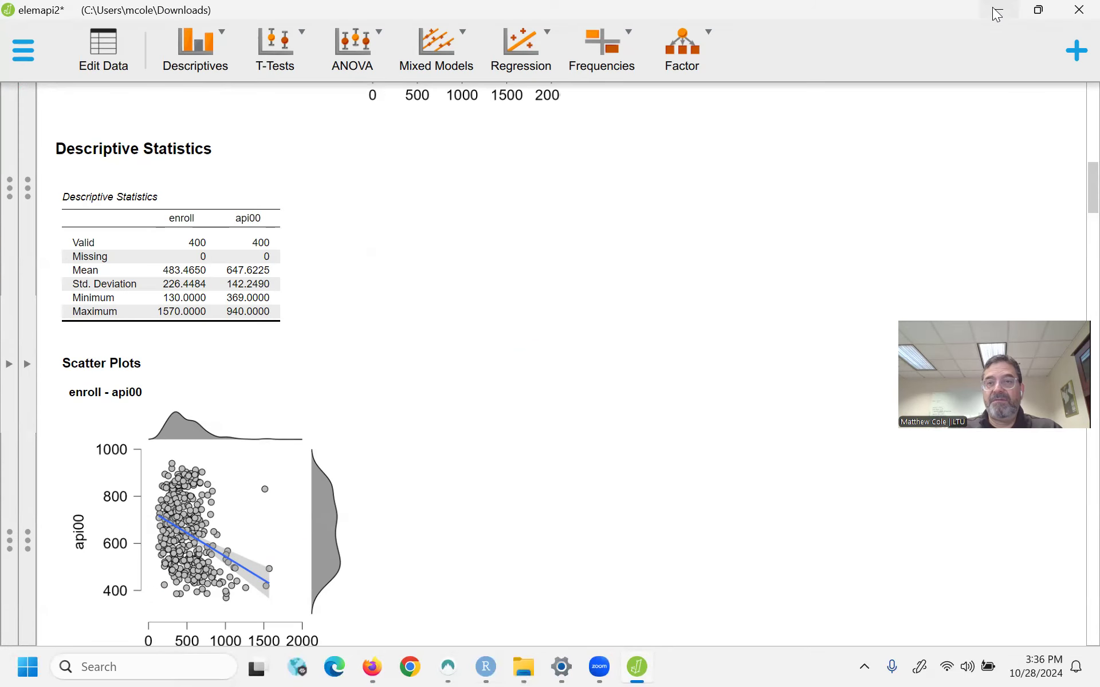
pyautogui.click(999, 11)
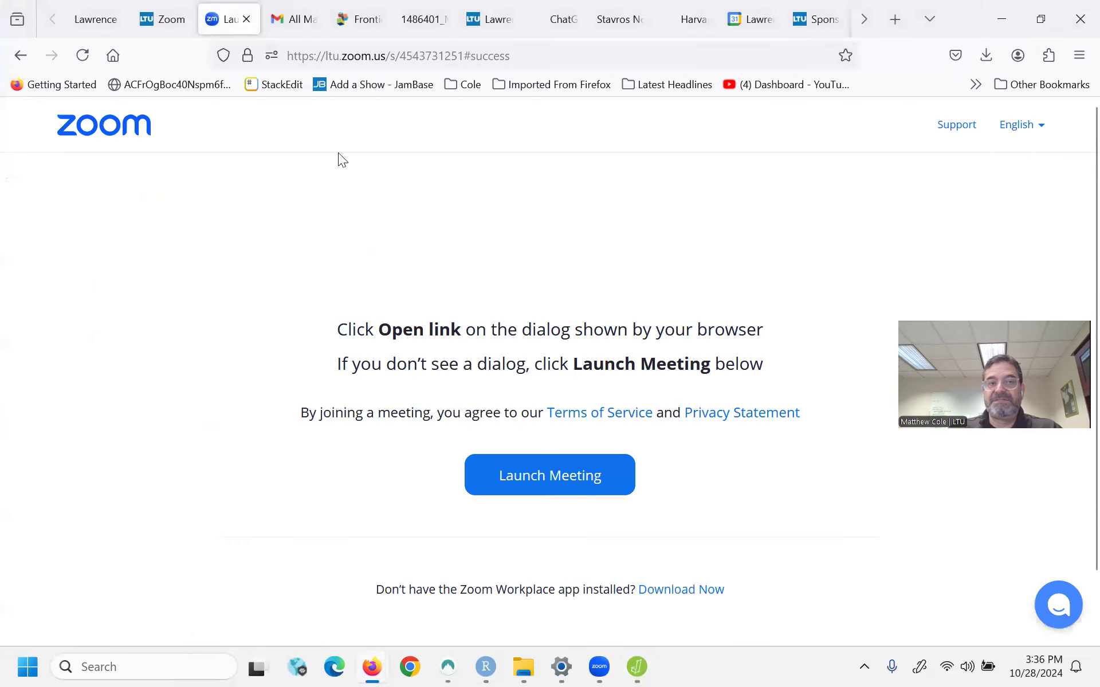
pyautogui.click(290, 20)
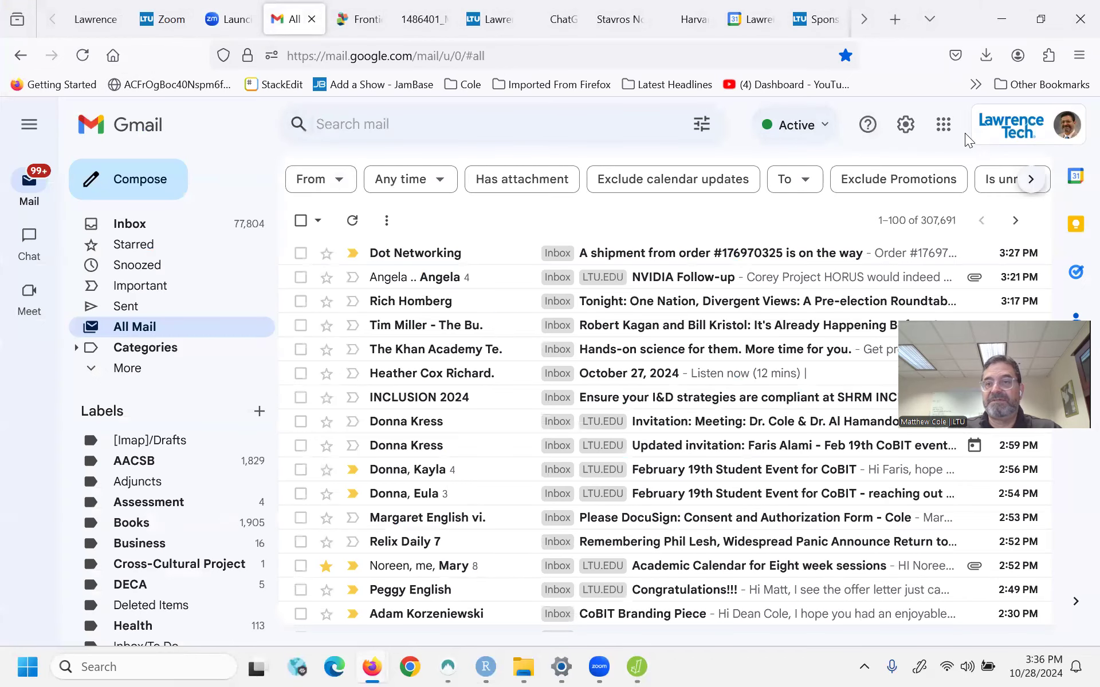
pyautogui.click(943, 127)
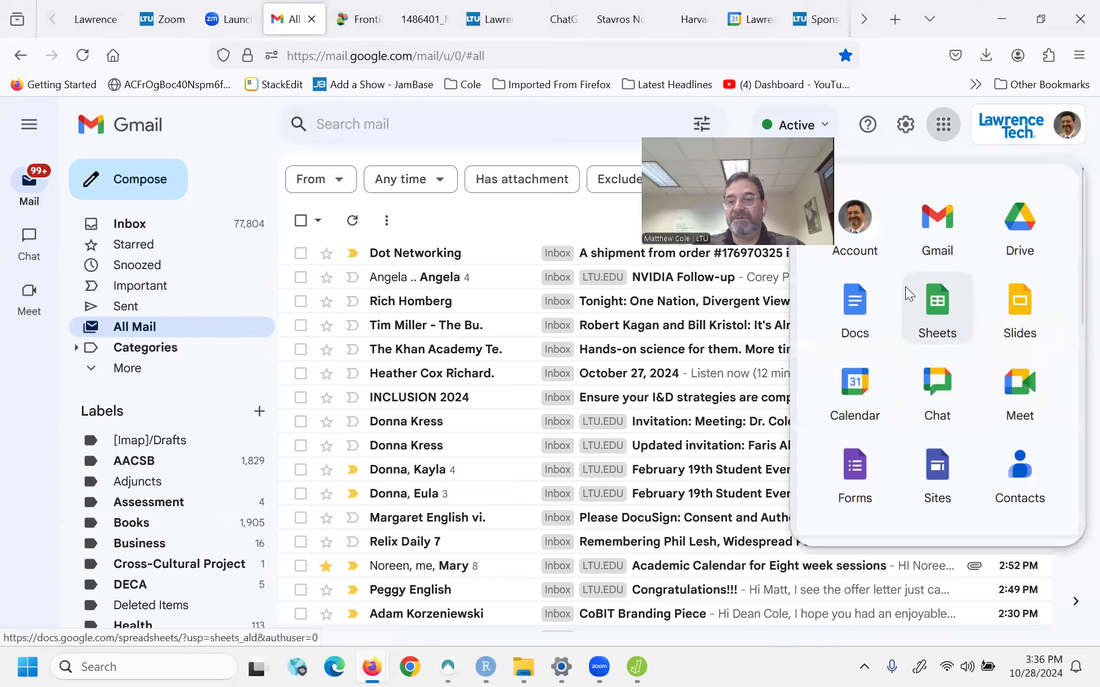
pyautogui.scroll(-5, 916, 287)
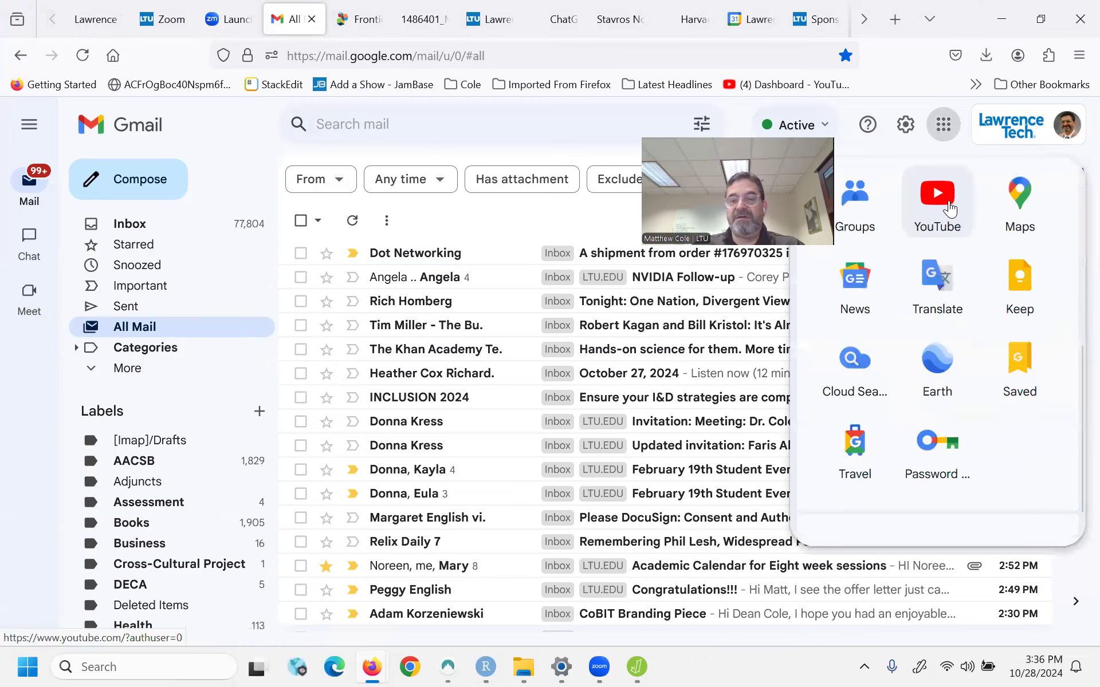
pyautogui.click(938, 202)
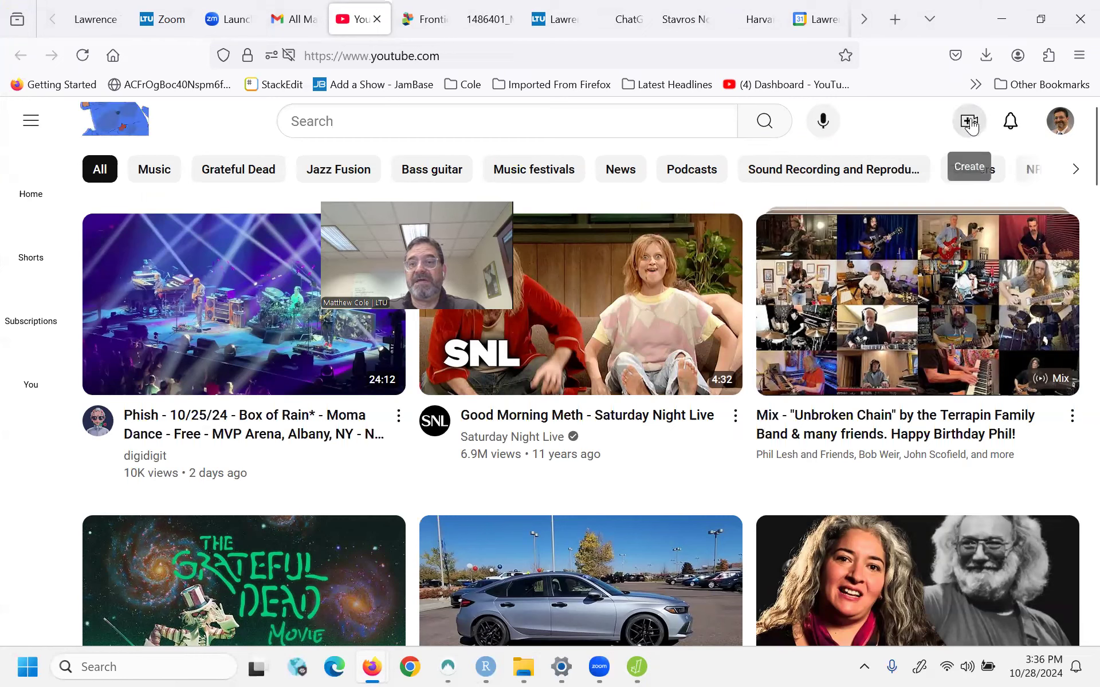
# - Start a YouTube video upload with the file ANOVA Part 2 Jasp.mp4 from the 2024-10-18 14.37.11 Zoom recording folder
pyautogui.click(969, 122)
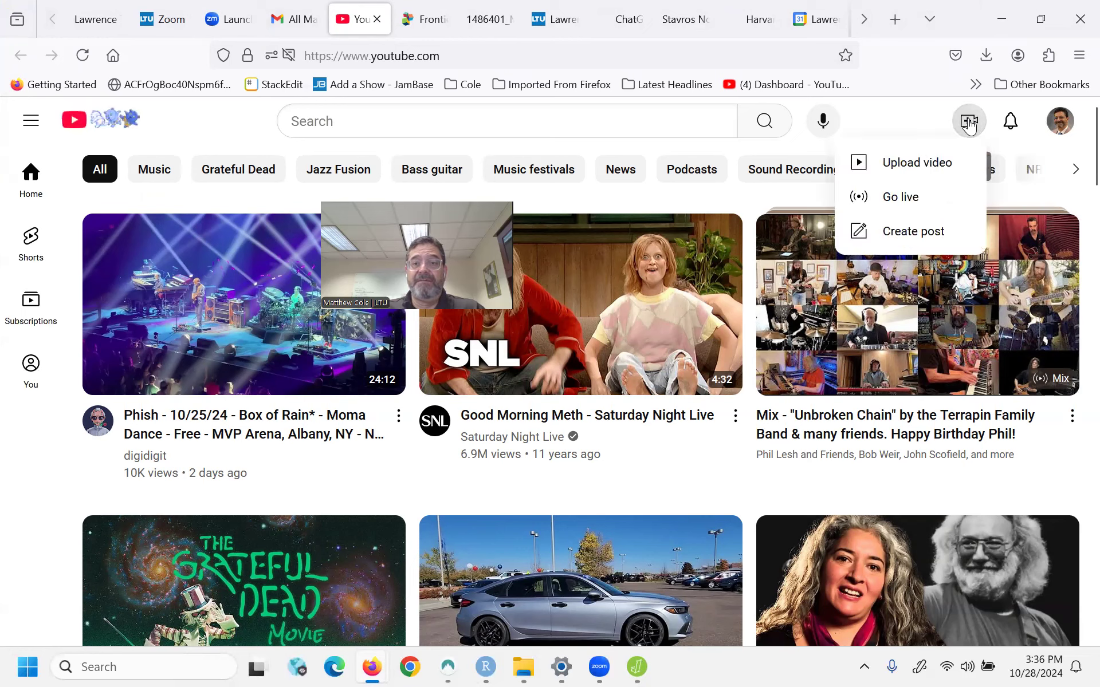
pyautogui.click(904, 168)
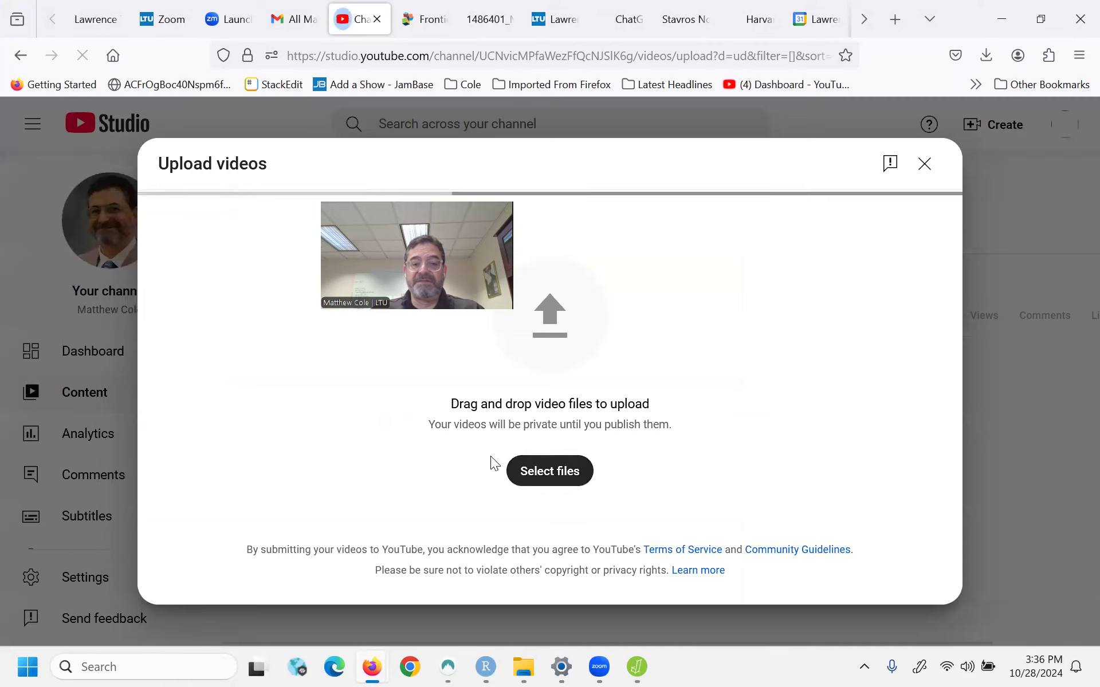
pyautogui.click(548, 476)
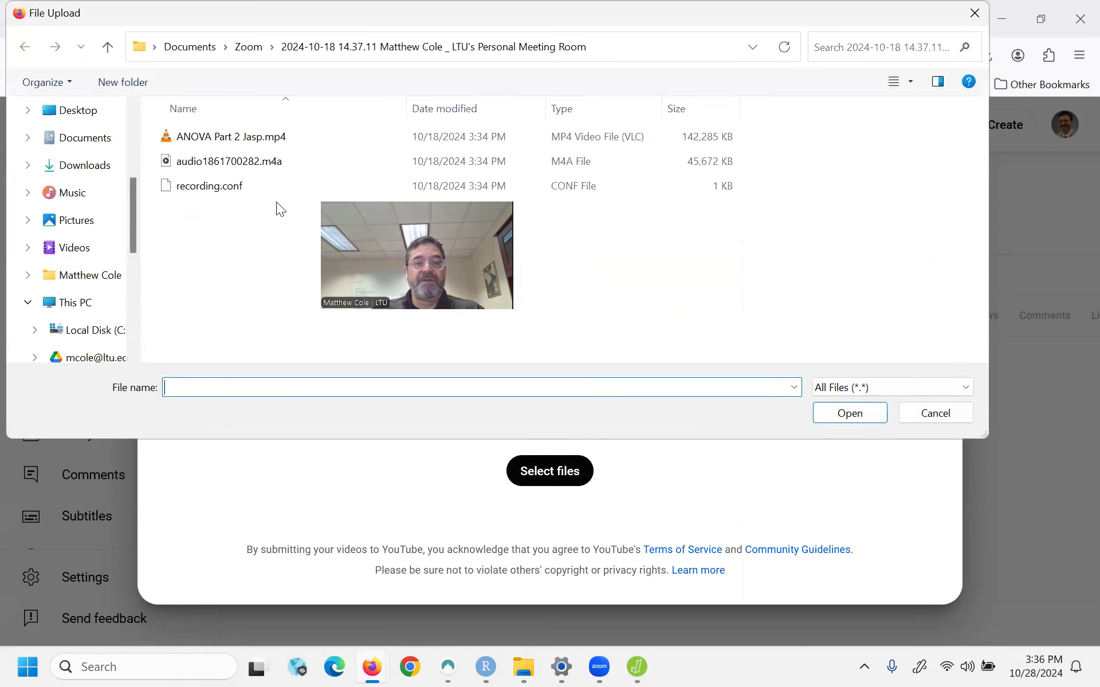
pyautogui.click(223, 141)
pyautogui.click(850, 418)
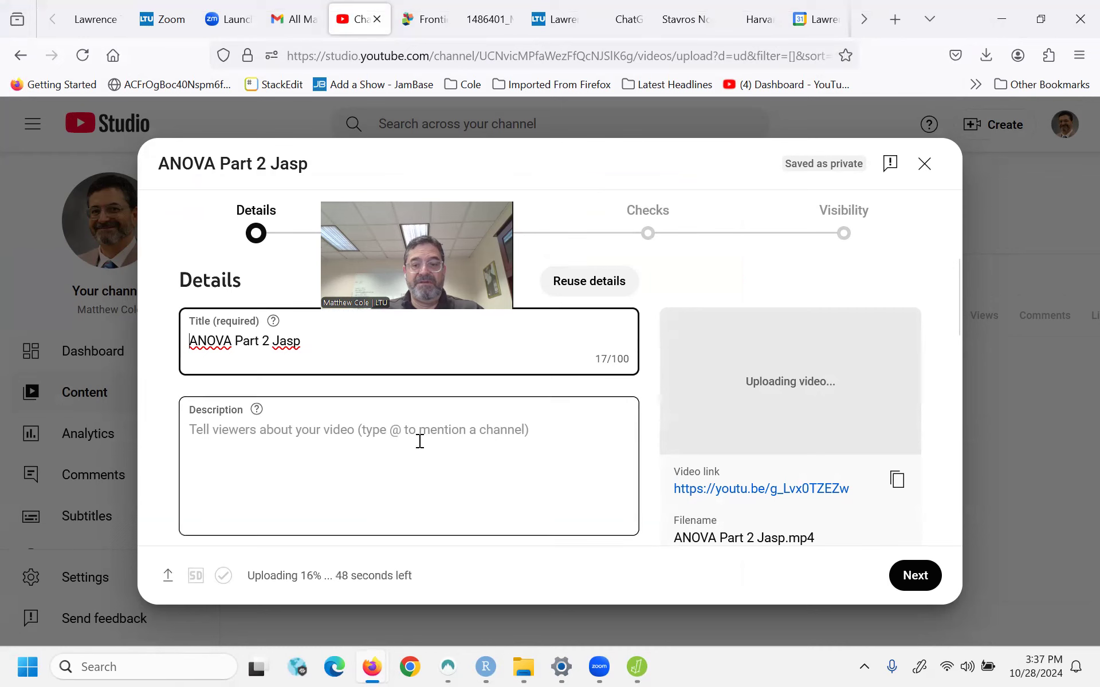
# - Set the audience of the ANOVA Part 2 Jasp upload to "No, it's not made for kids" and continue to the video elements
pyautogui.scroll(-4, 444, 477)
pyautogui.scroll(-6, 575, 418)
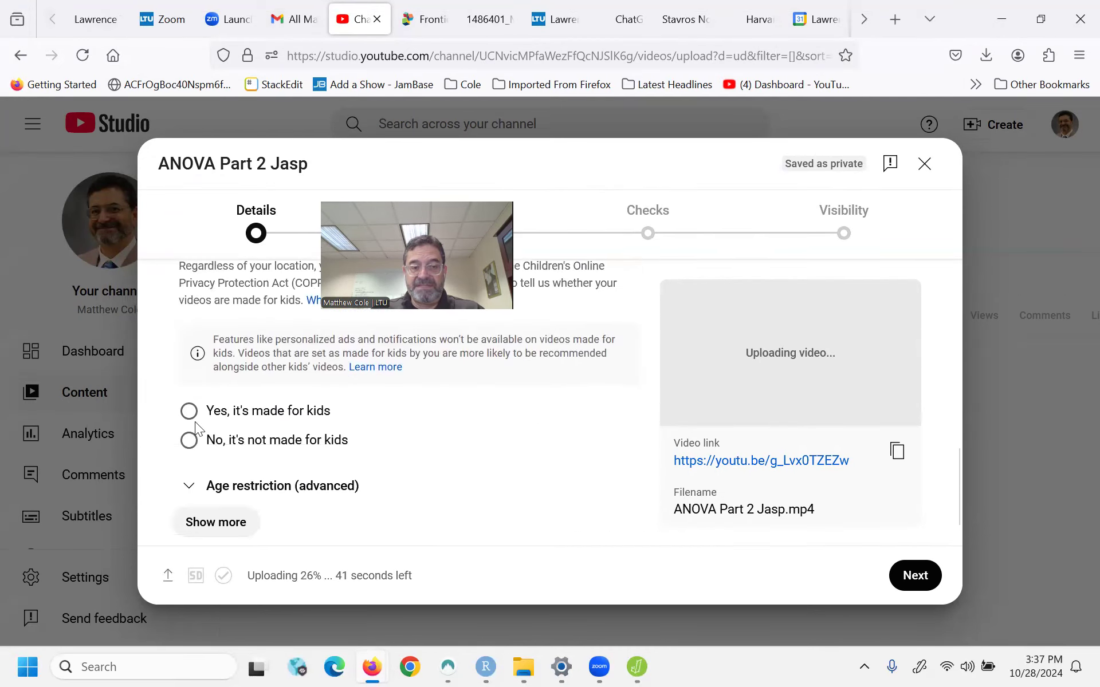
pyautogui.click(189, 440)
pyautogui.scroll(-1, 575, 401)
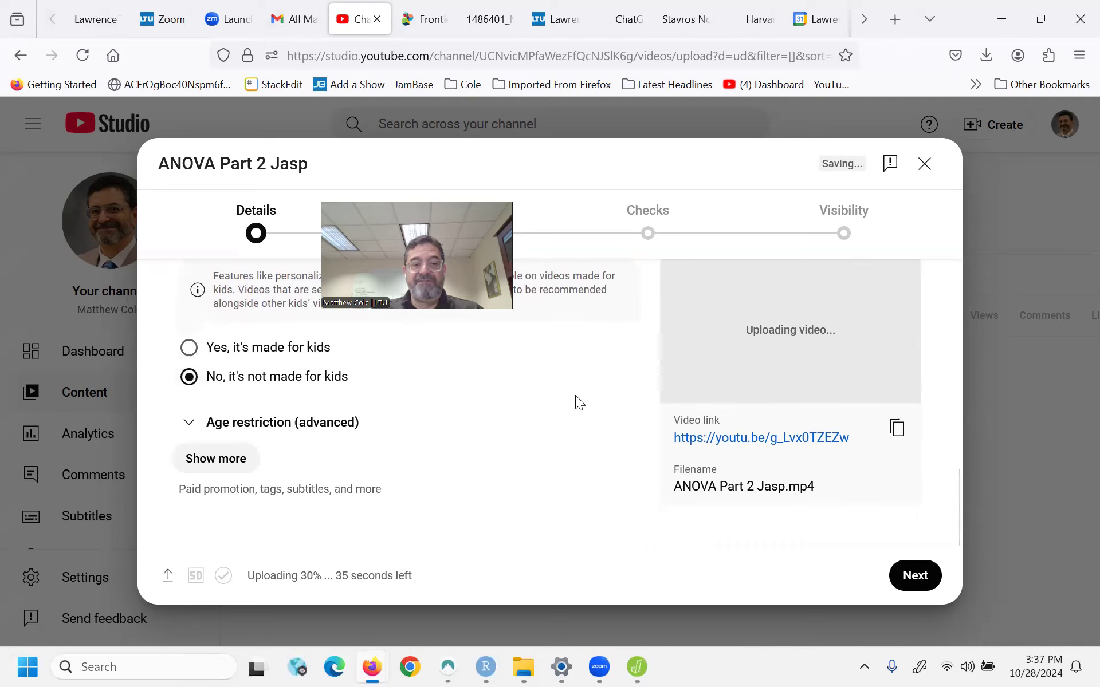
pyautogui.click(898, 574)
# - Proceed through the video elements and checks without additions, and review the Private, Unlisted and Public visibility options
pyautogui.scroll(-2, 477, 440)
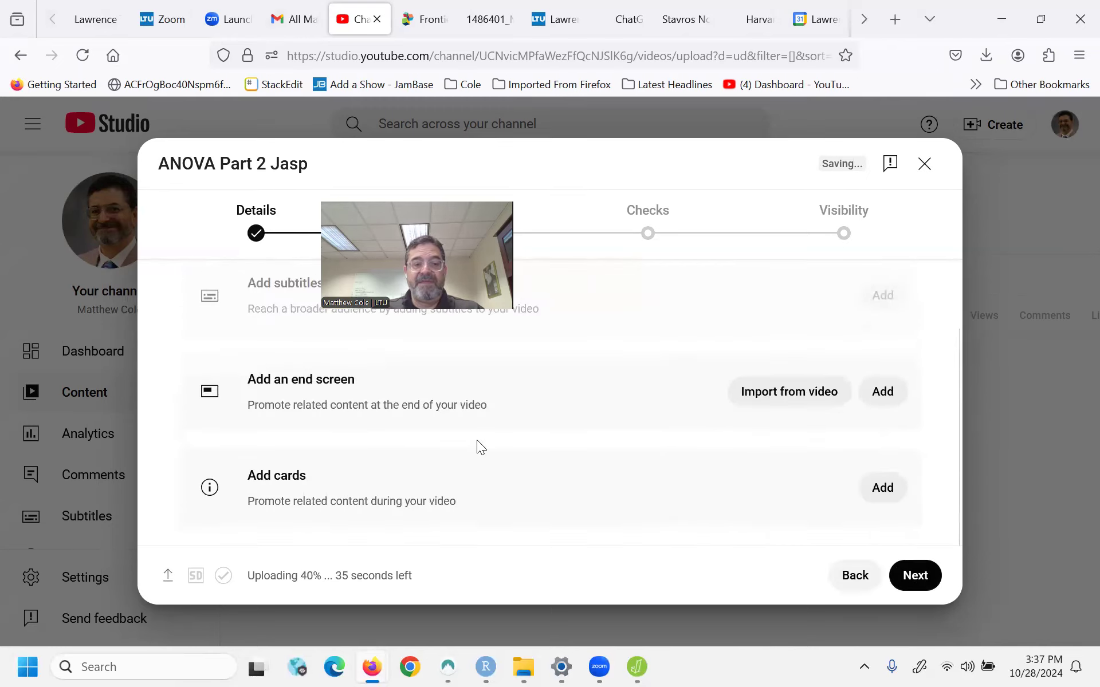
pyautogui.scroll(2, 575, 458)
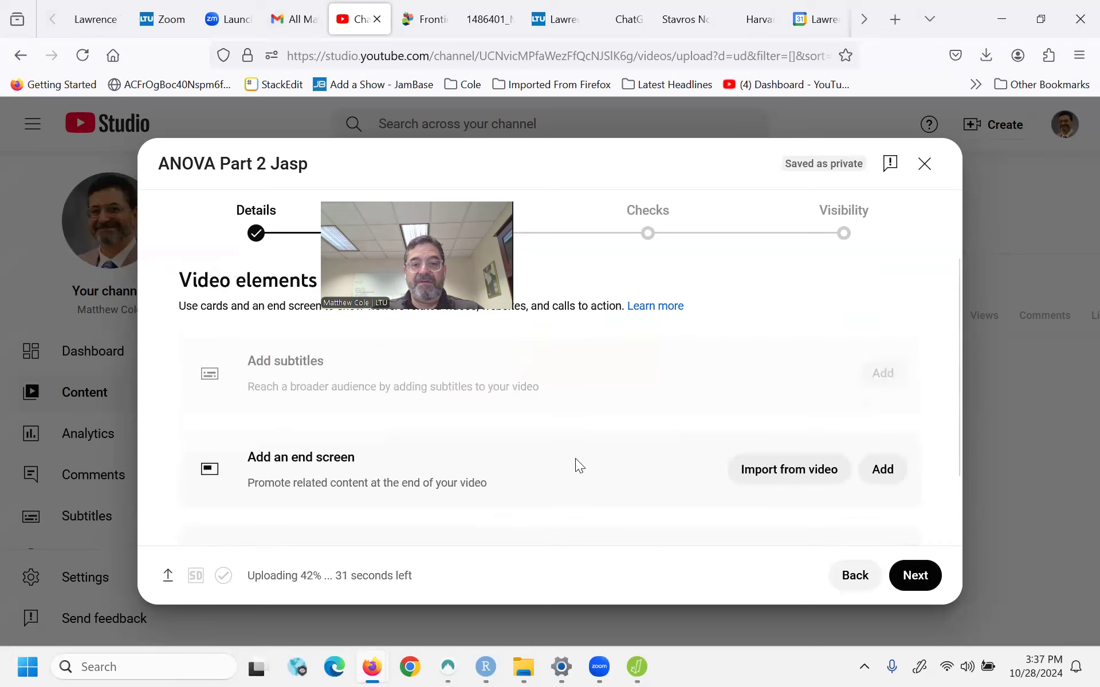
pyautogui.click(914, 575)
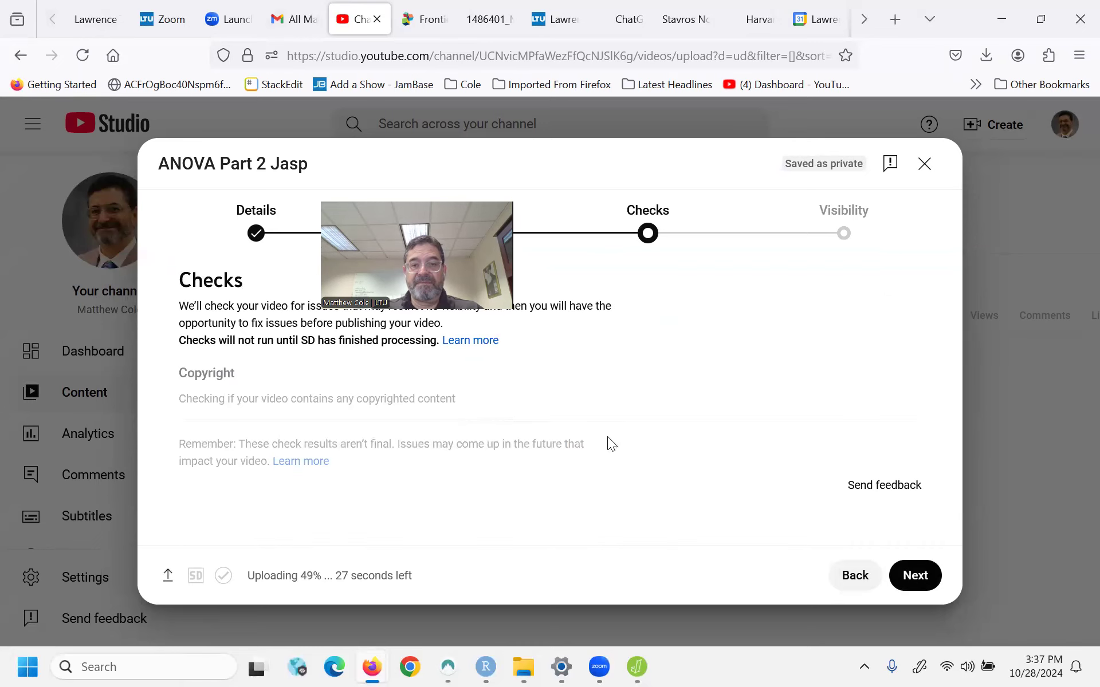
pyautogui.click(916, 575)
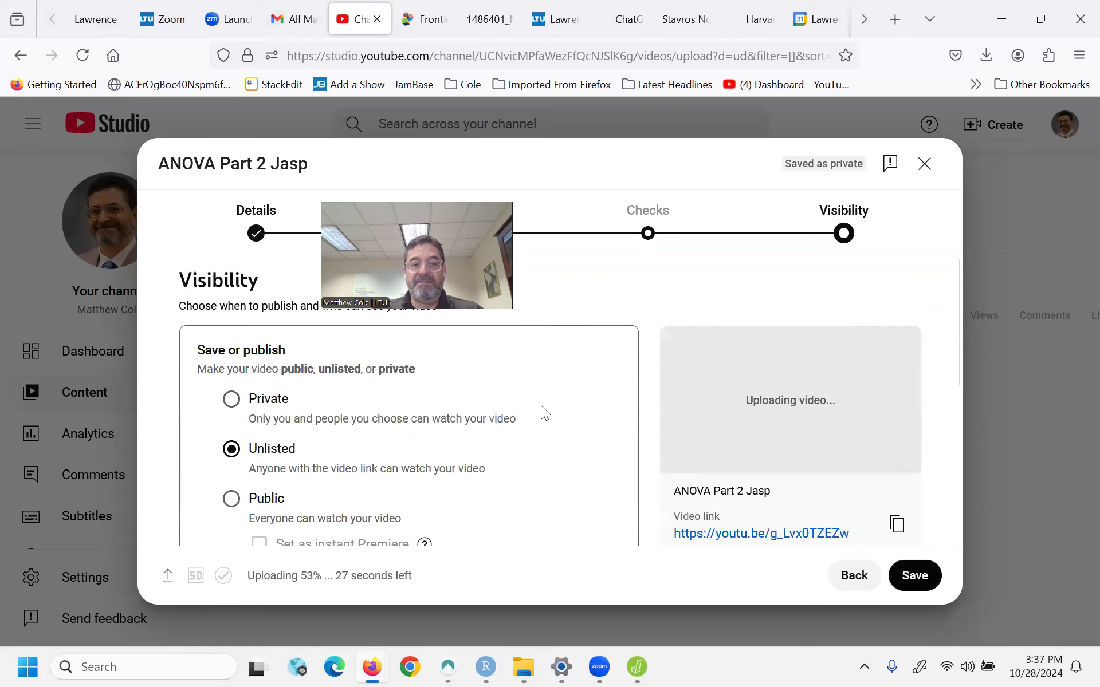
pyautogui.scroll(-2, 260, 383)
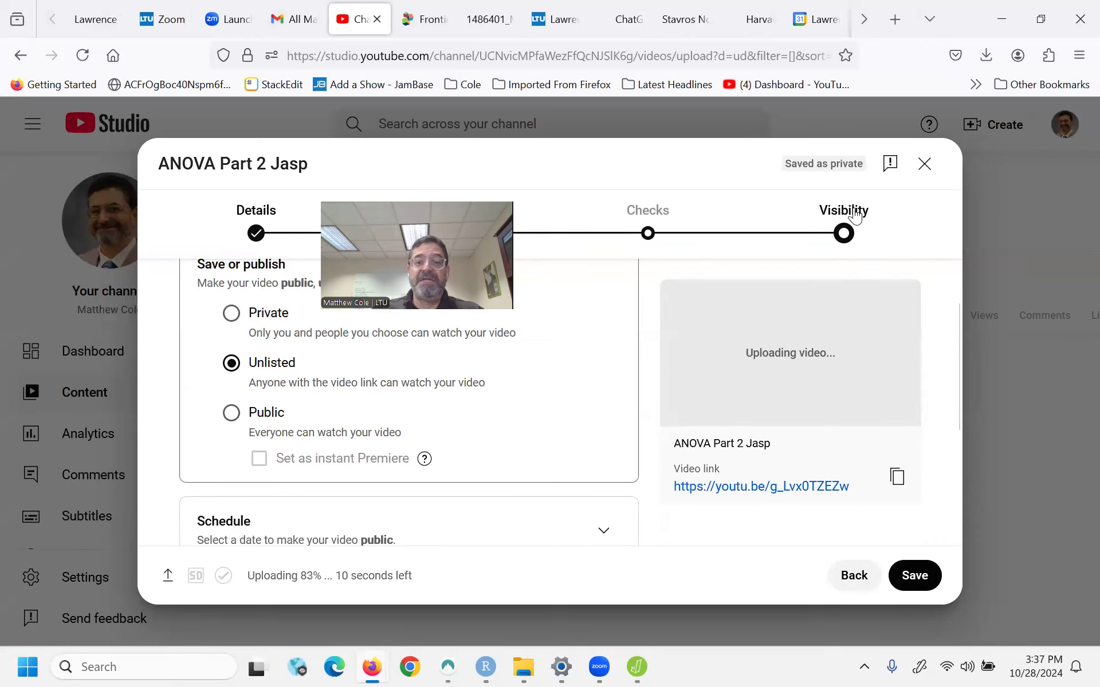
# - Close the upload details and cancel the ANOVA Part 2 Jasp upload from the channel content list
pyautogui.click(925, 166)
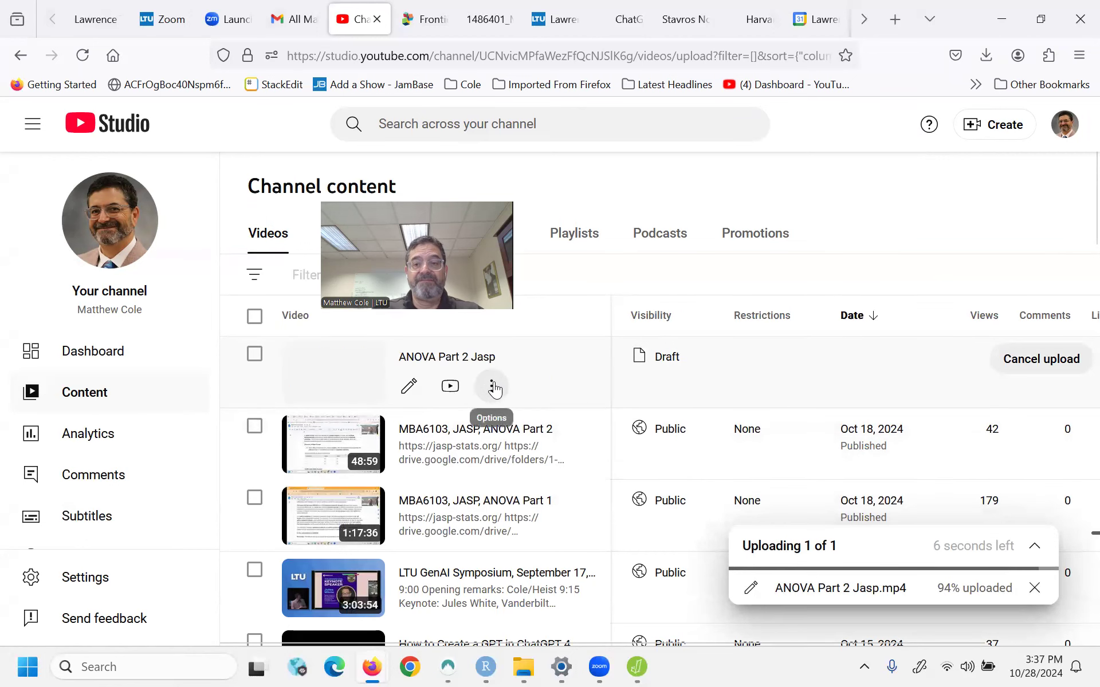
pyautogui.click(1025, 359)
pyautogui.click(661, 436)
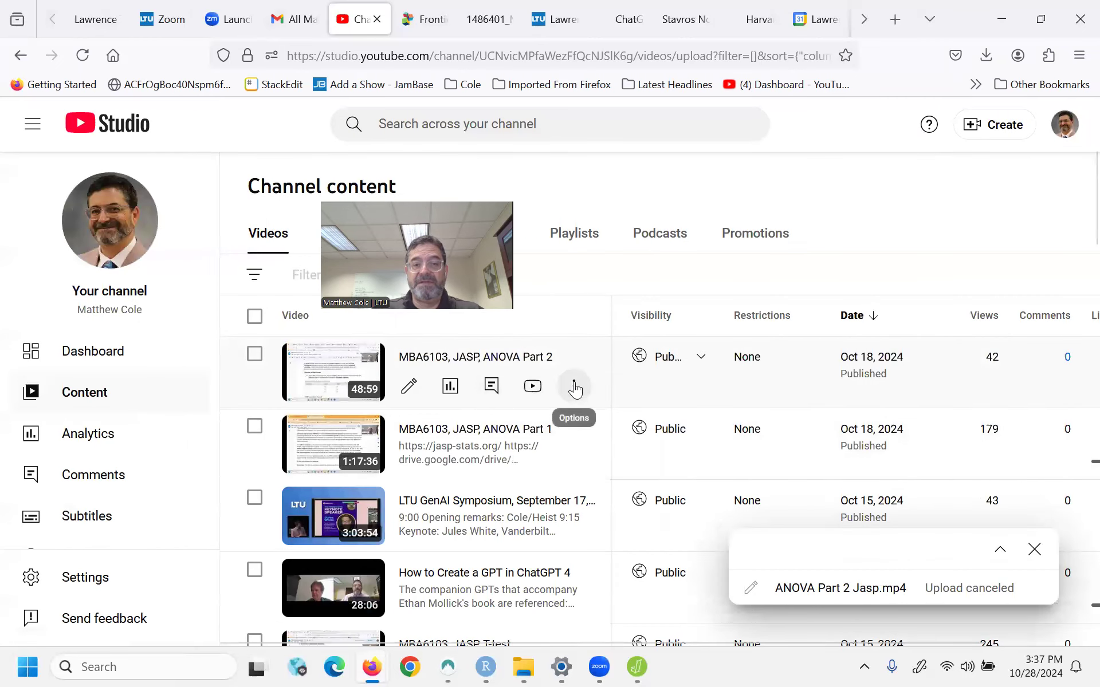
# - Check the options for the MBA6103, JASP, ANOVA Part 2 video, including its shareable link, and dismiss the canceled upload notice
pyautogui.click(574, 388)
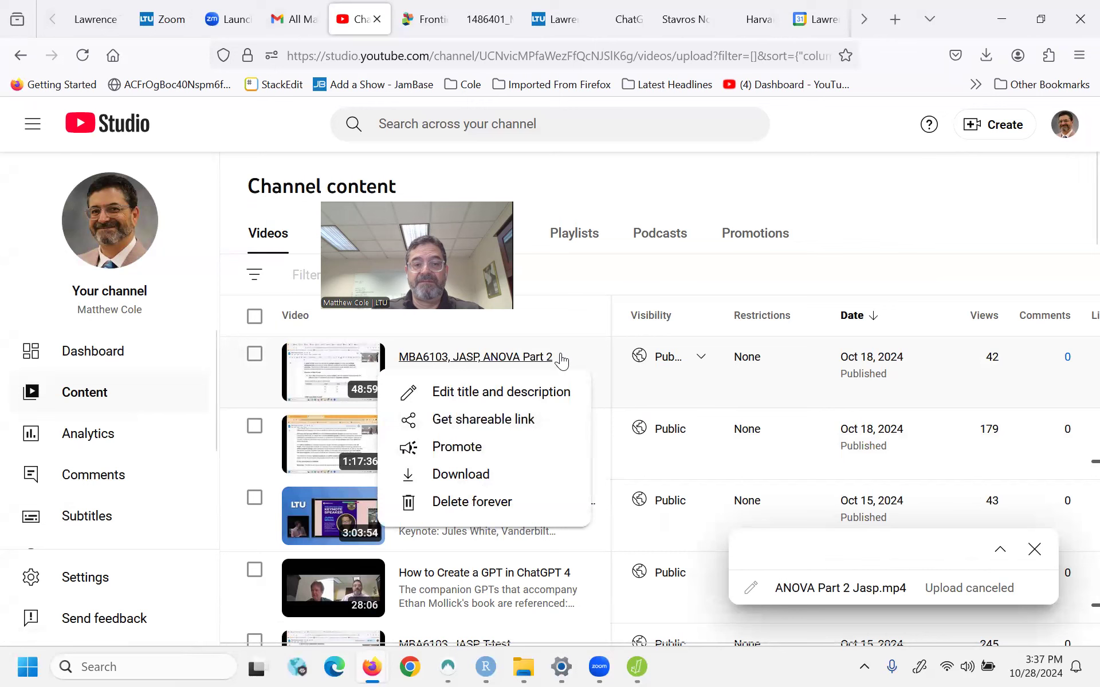
pyautogui.click(586, 299)
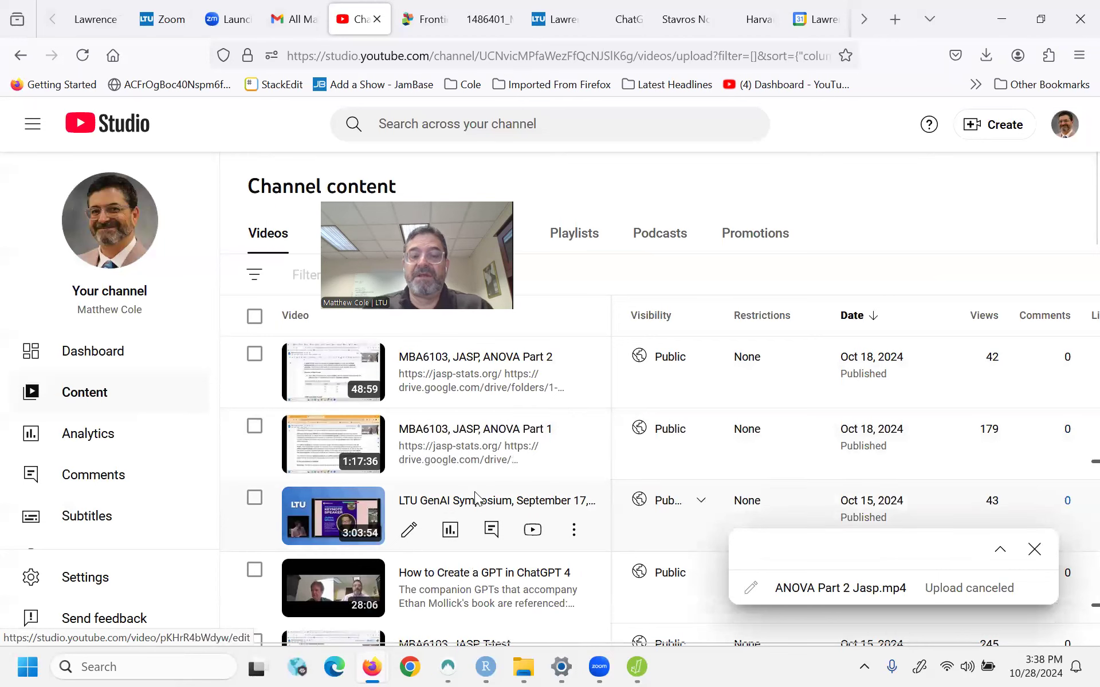
pyautogui.rightClick(543, 361)
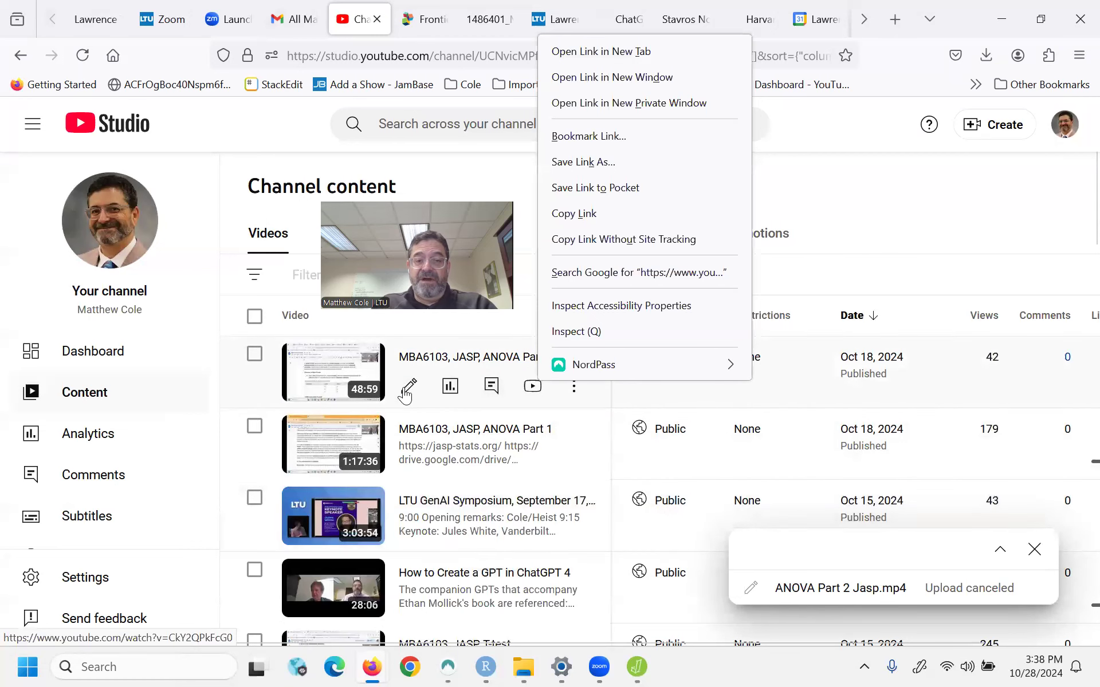
pyautogui.click(574, 394)
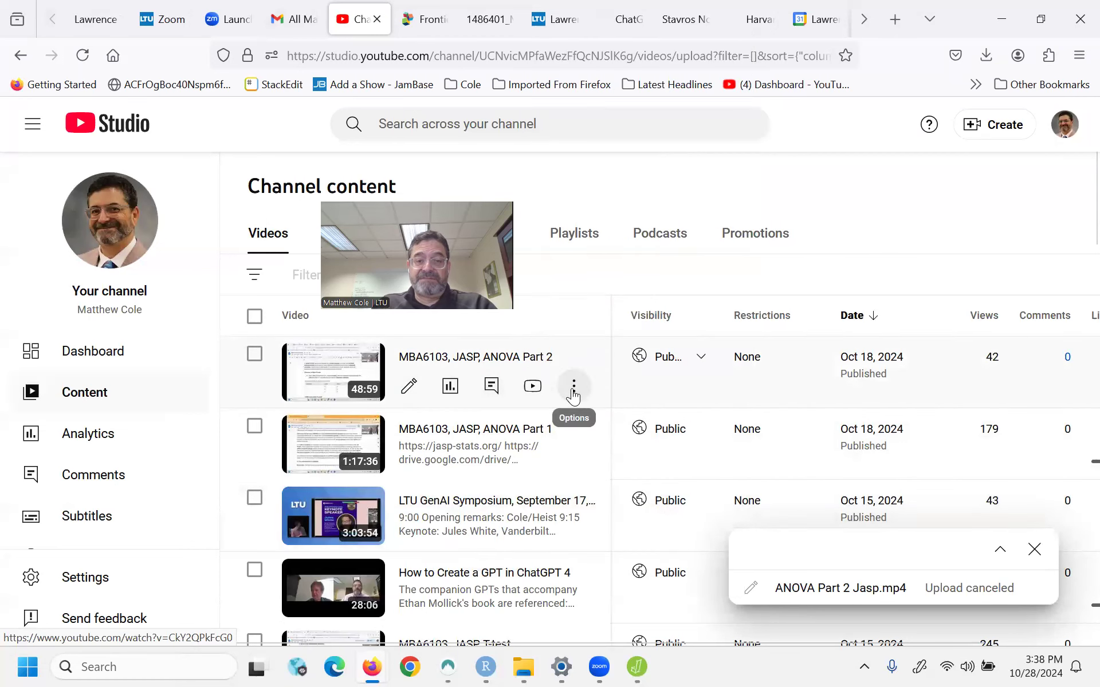
pyautogui.click(573, 393)
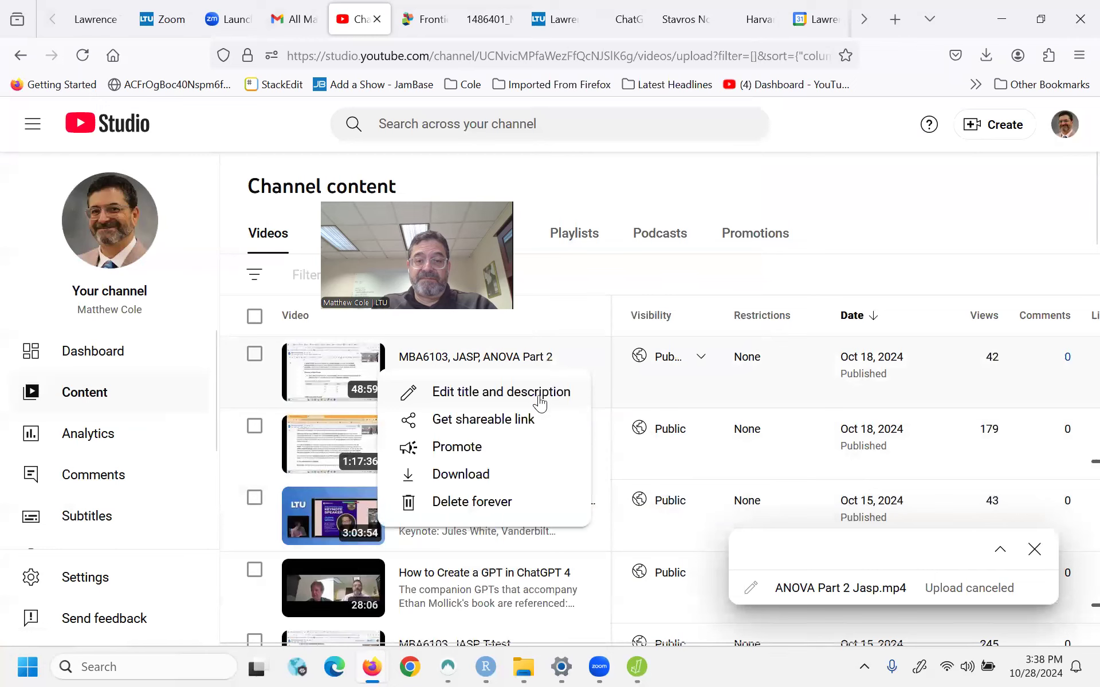
pyautogui.click(579, 279)
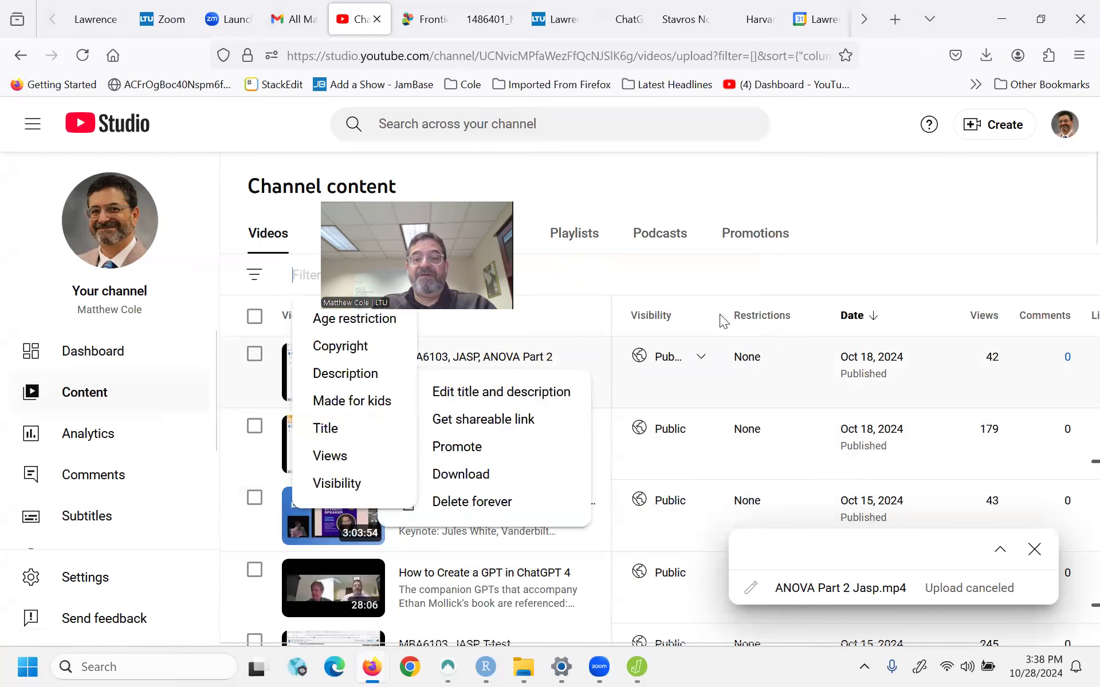
pyautogui.click(1034, 550)
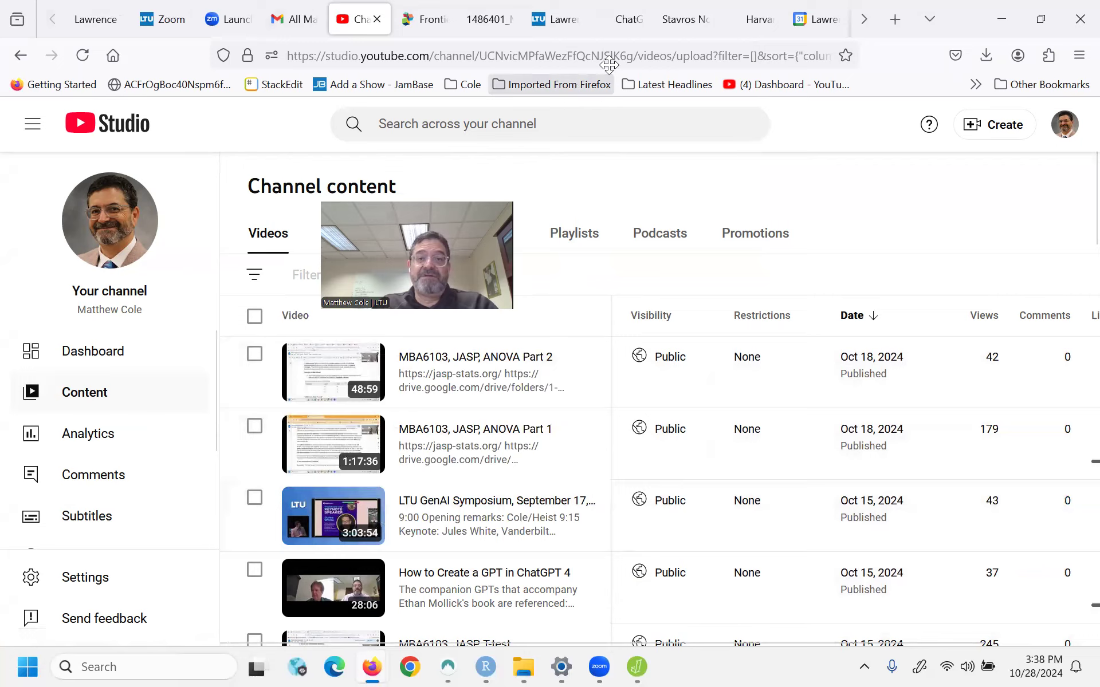